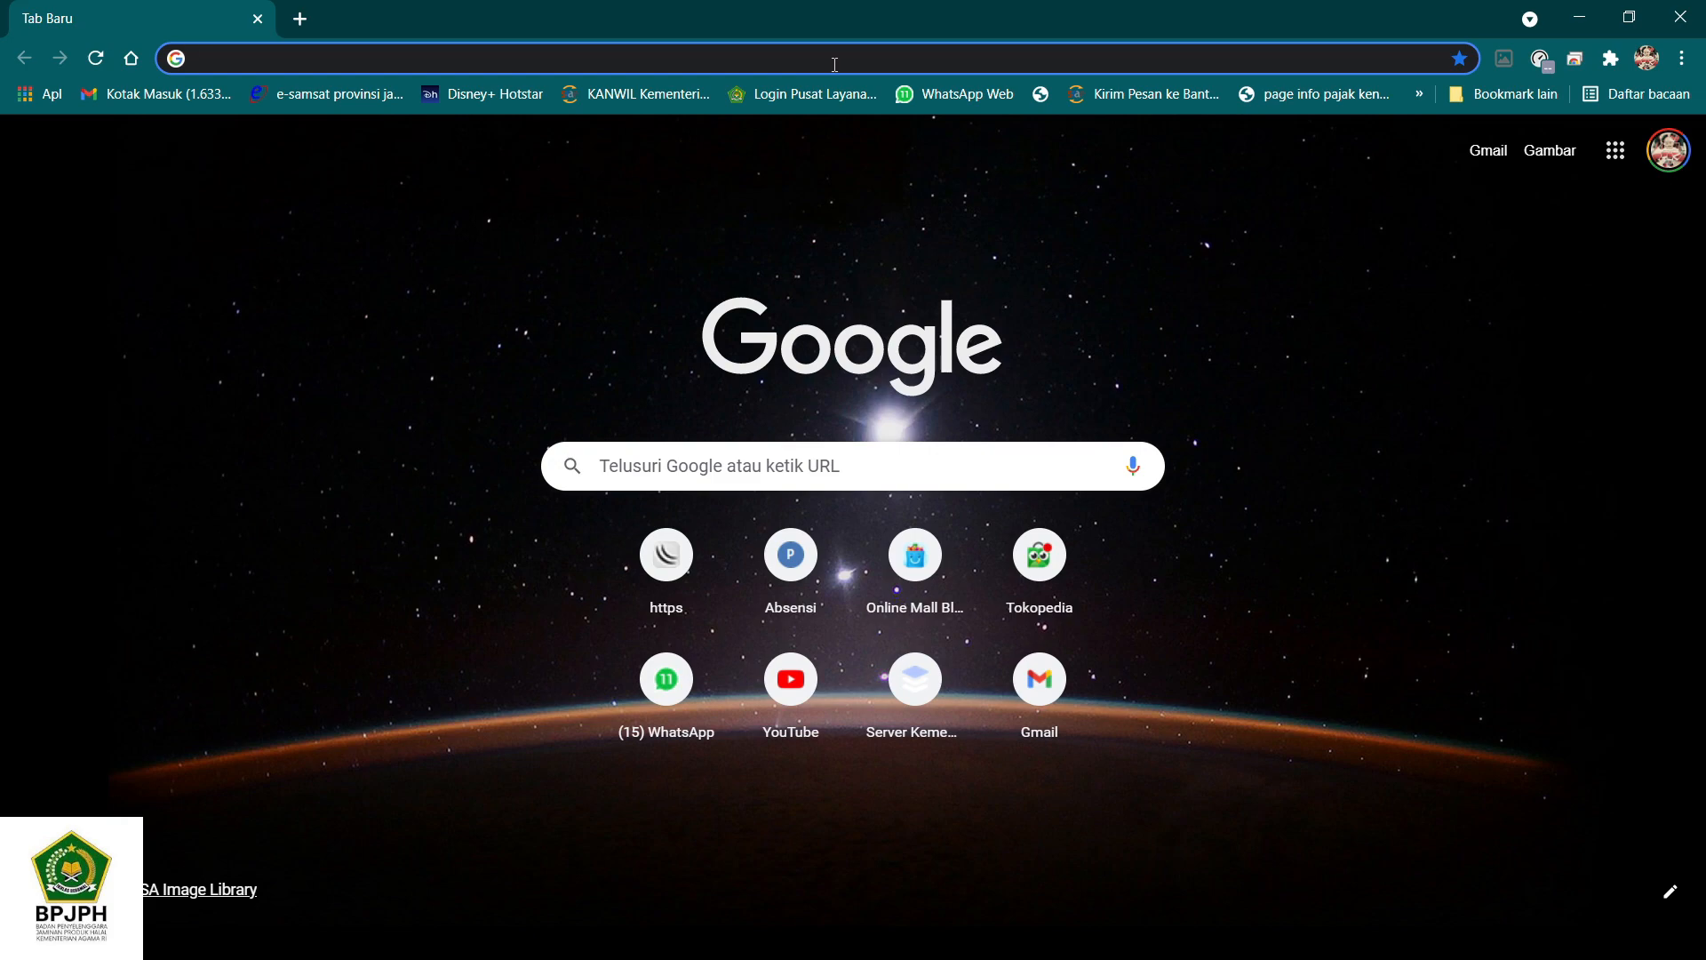
- Open the SIHALAL website at ptsp.halal.go.id
{"action": "left_click", "coordinate": [834, 60]}
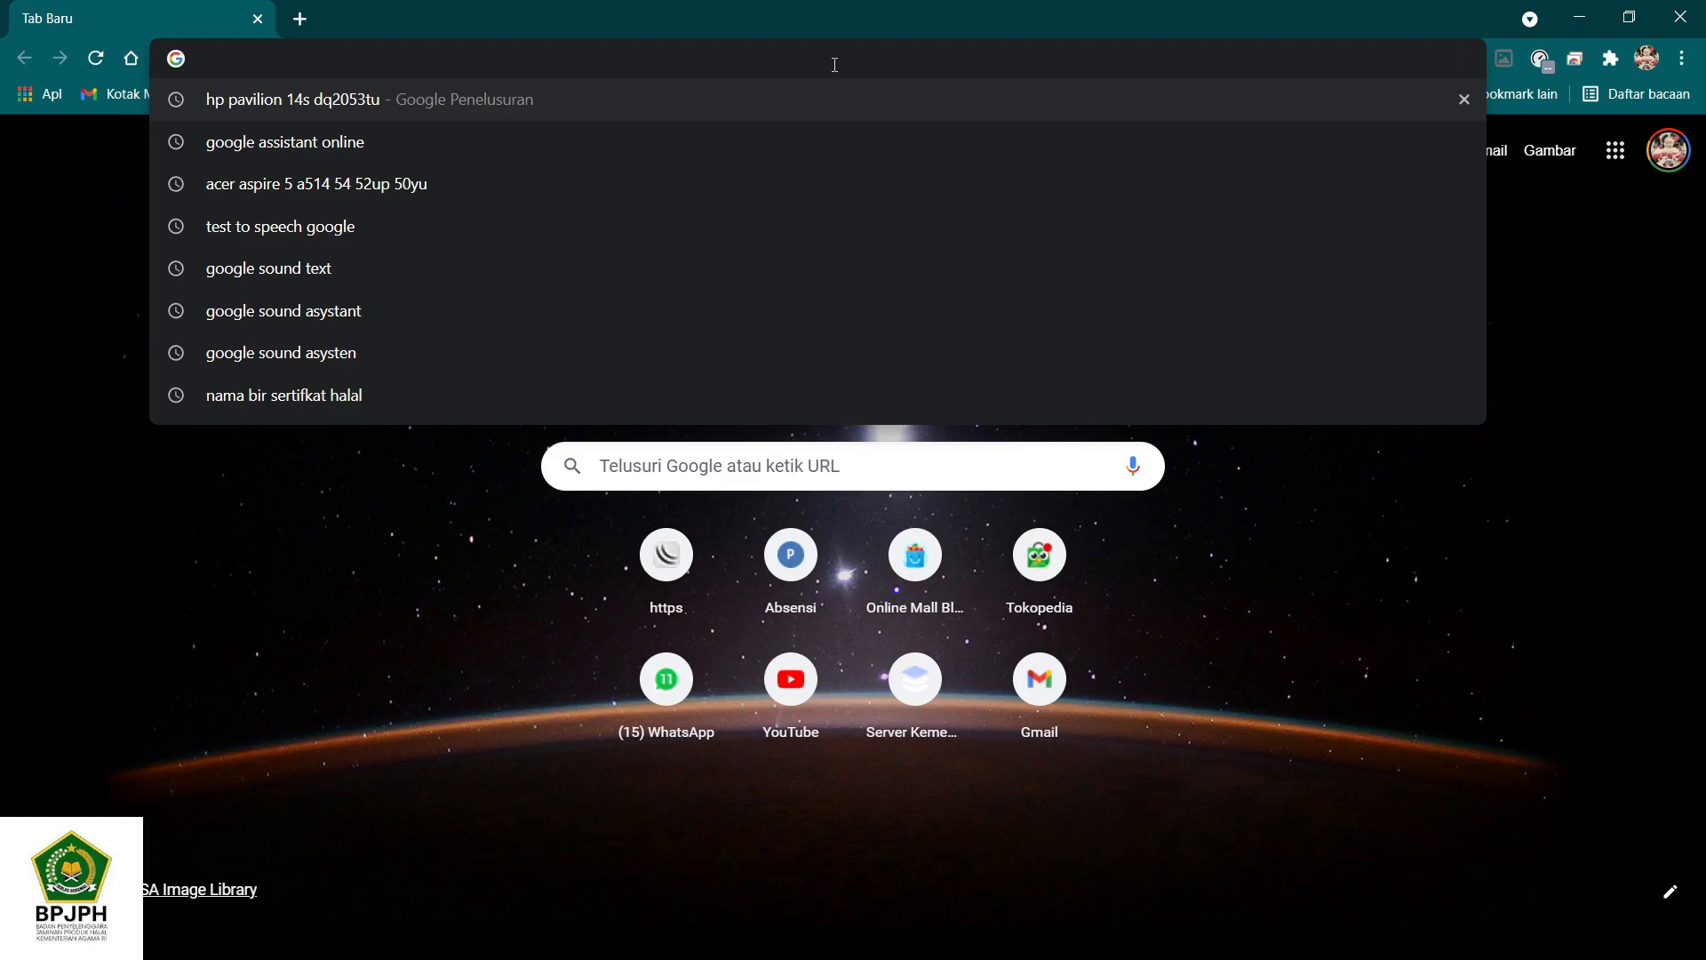
{"action": "type", "text": "ptsp.halal.go.id"}
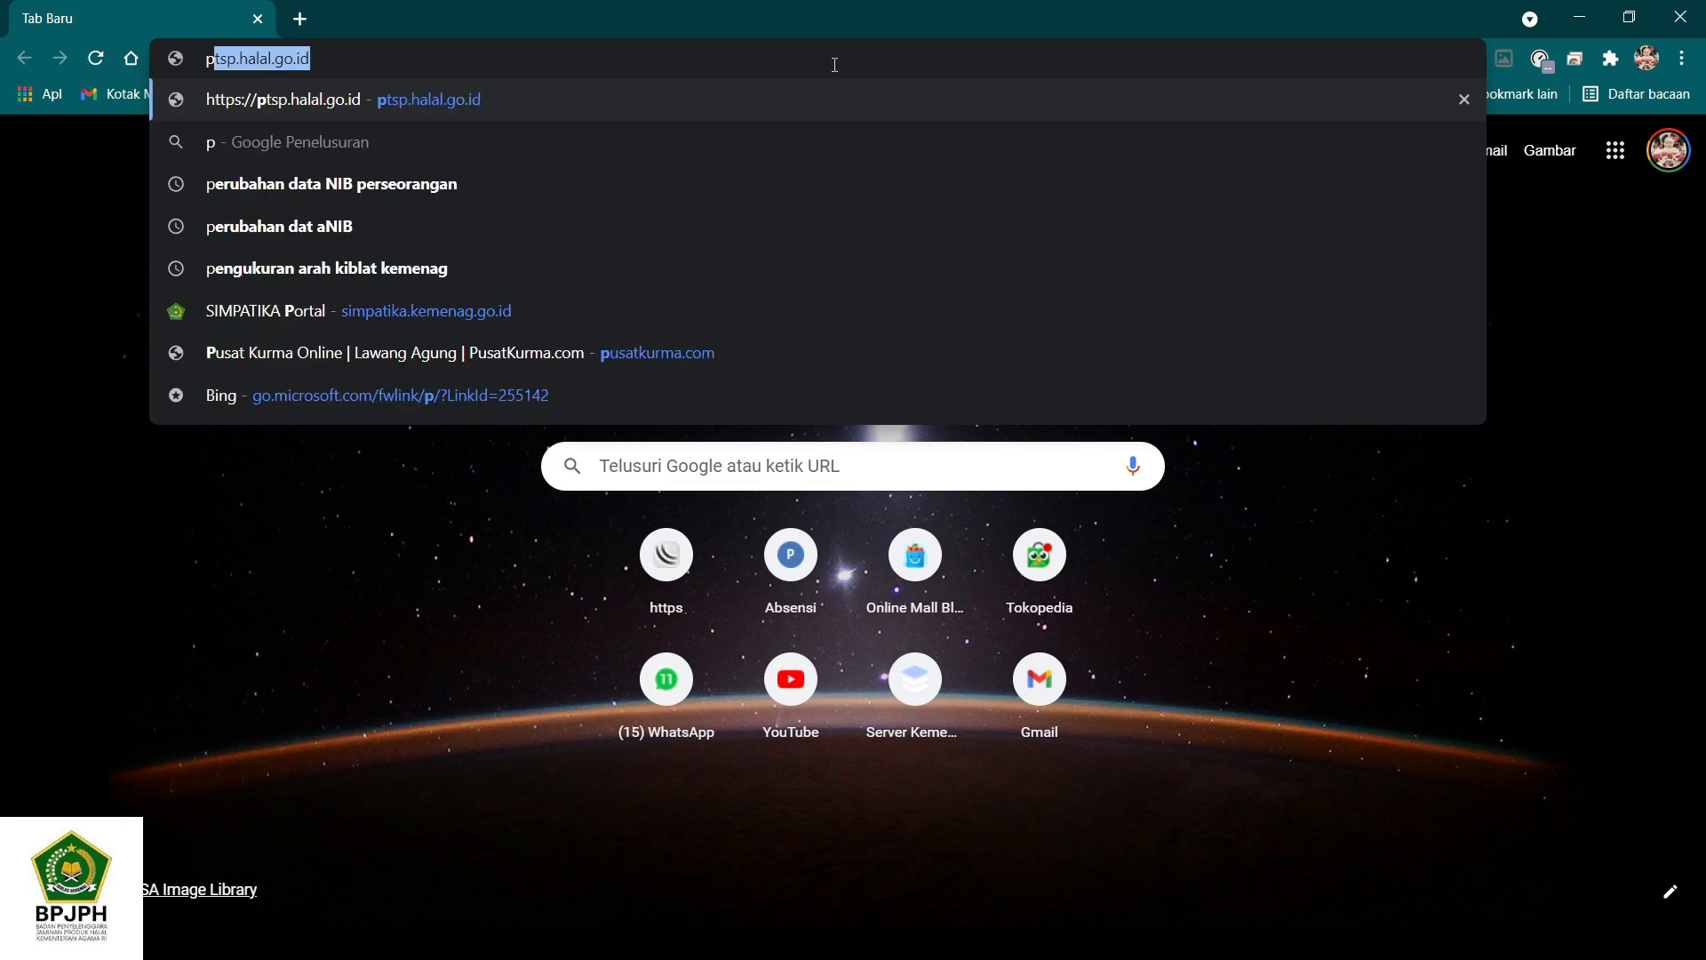
{"action": "key", "text": "Right"}
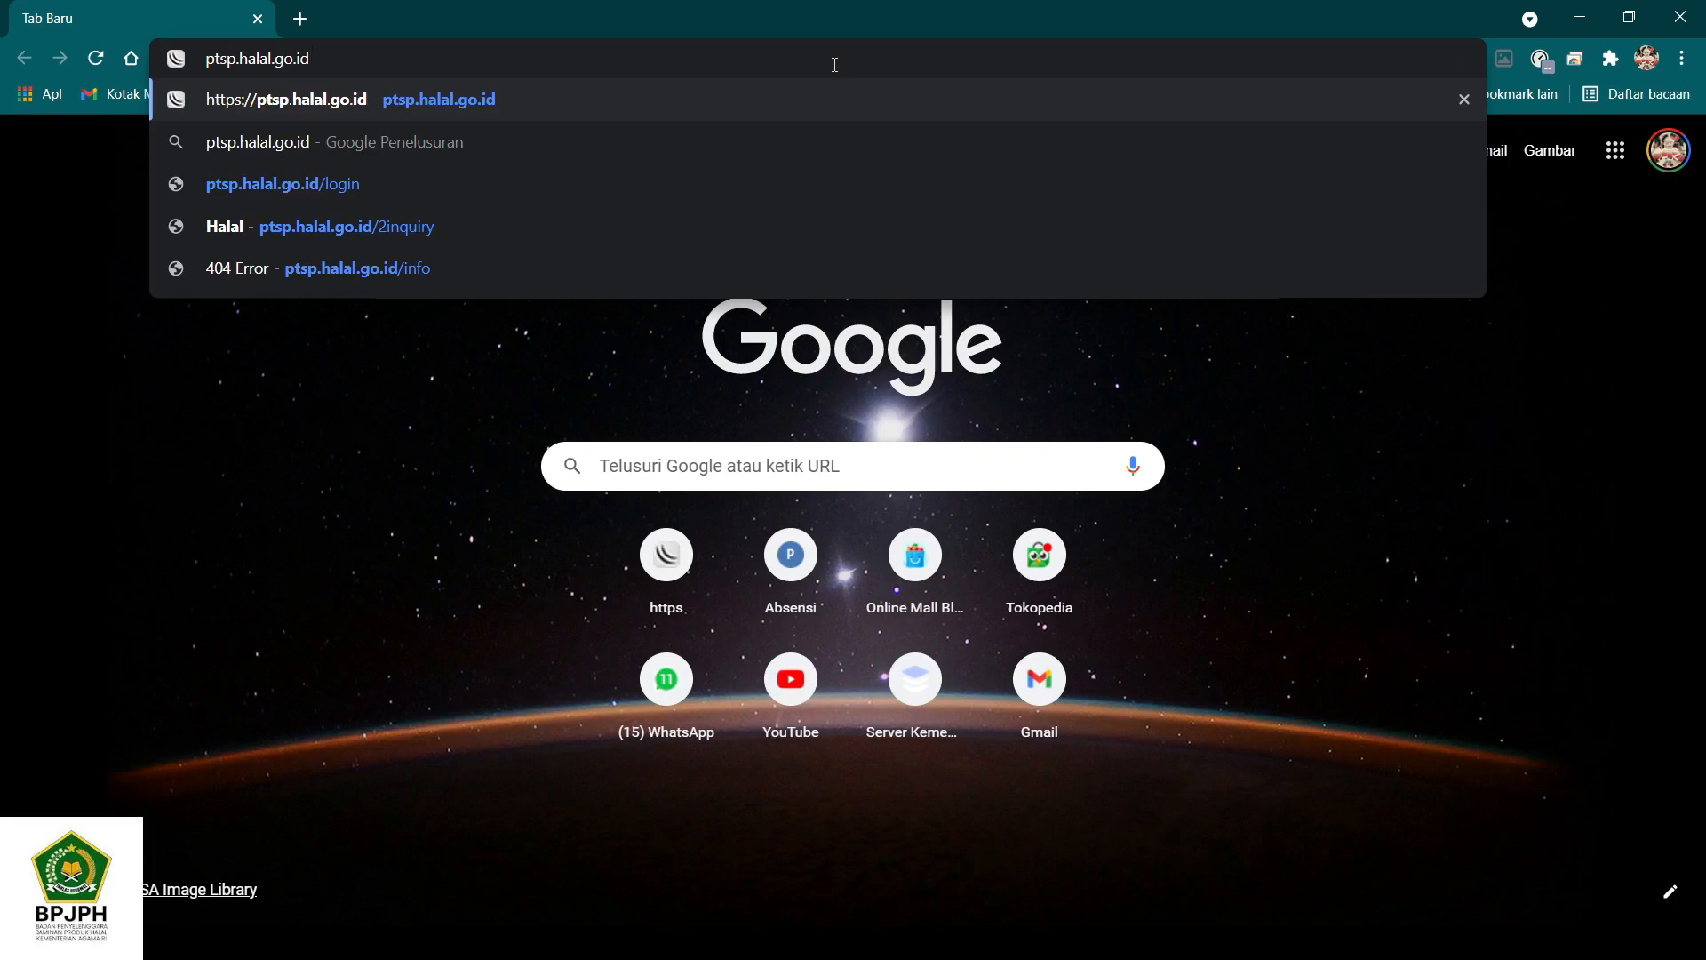
{"action": "key", "text": "Return"}
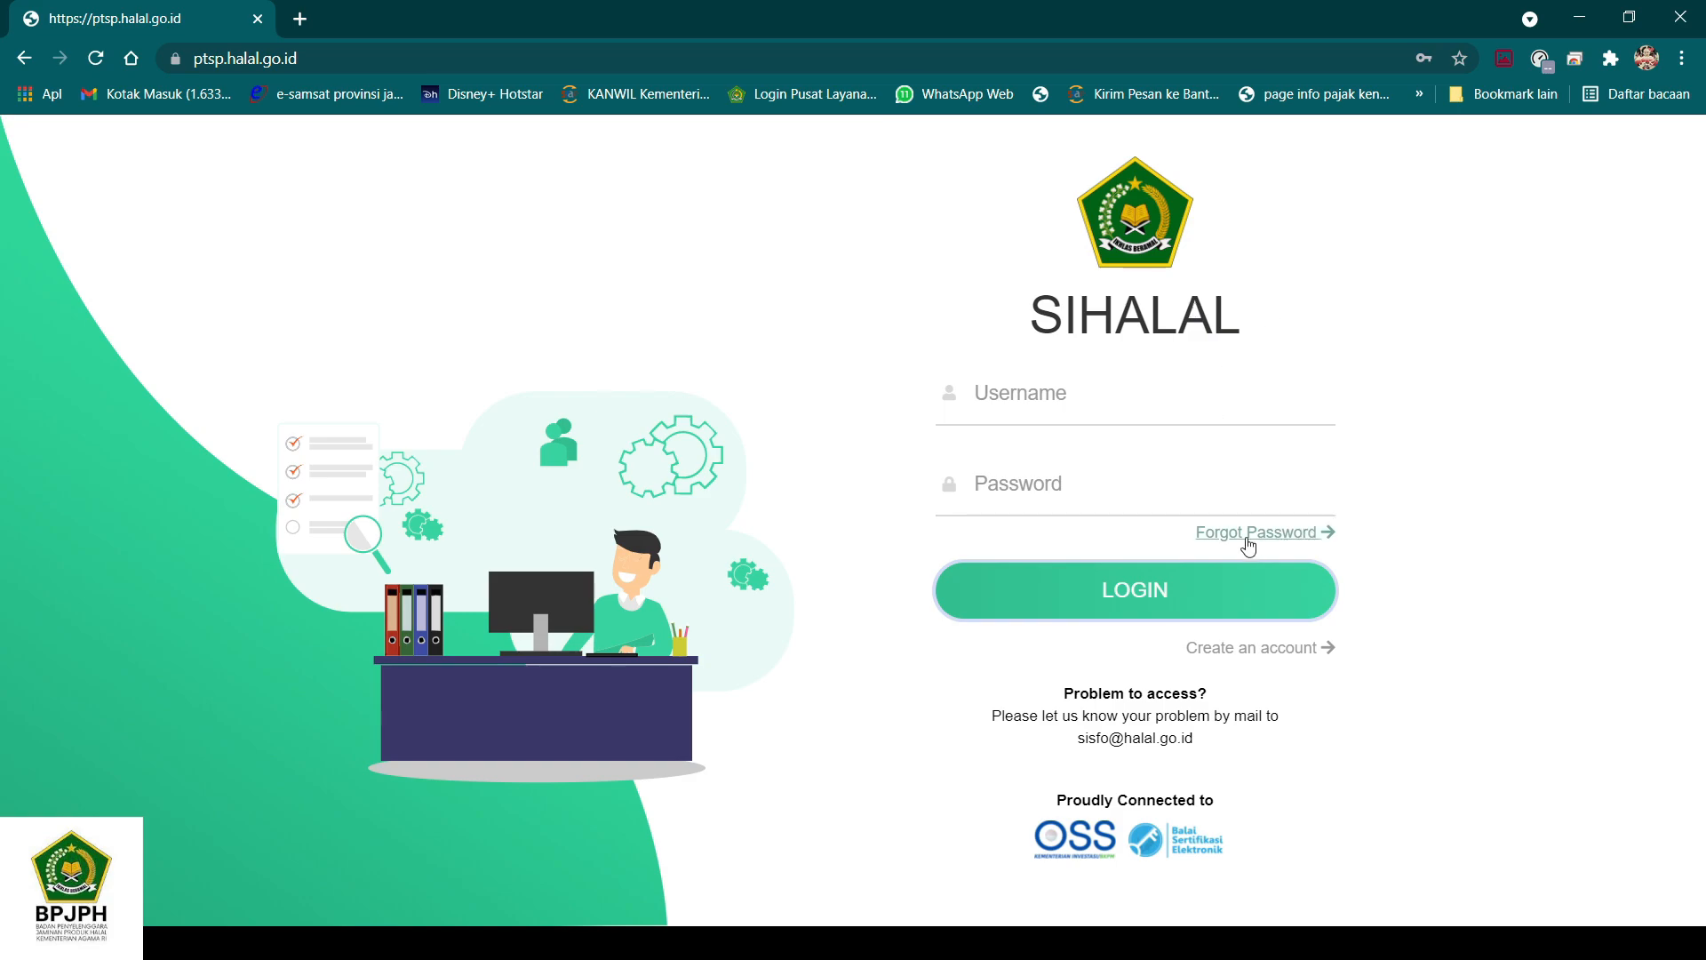
{"action": "left_click", "coordinate": [1188, 593]}
{"action": "left_click", "coordinate": [1058, 396]}
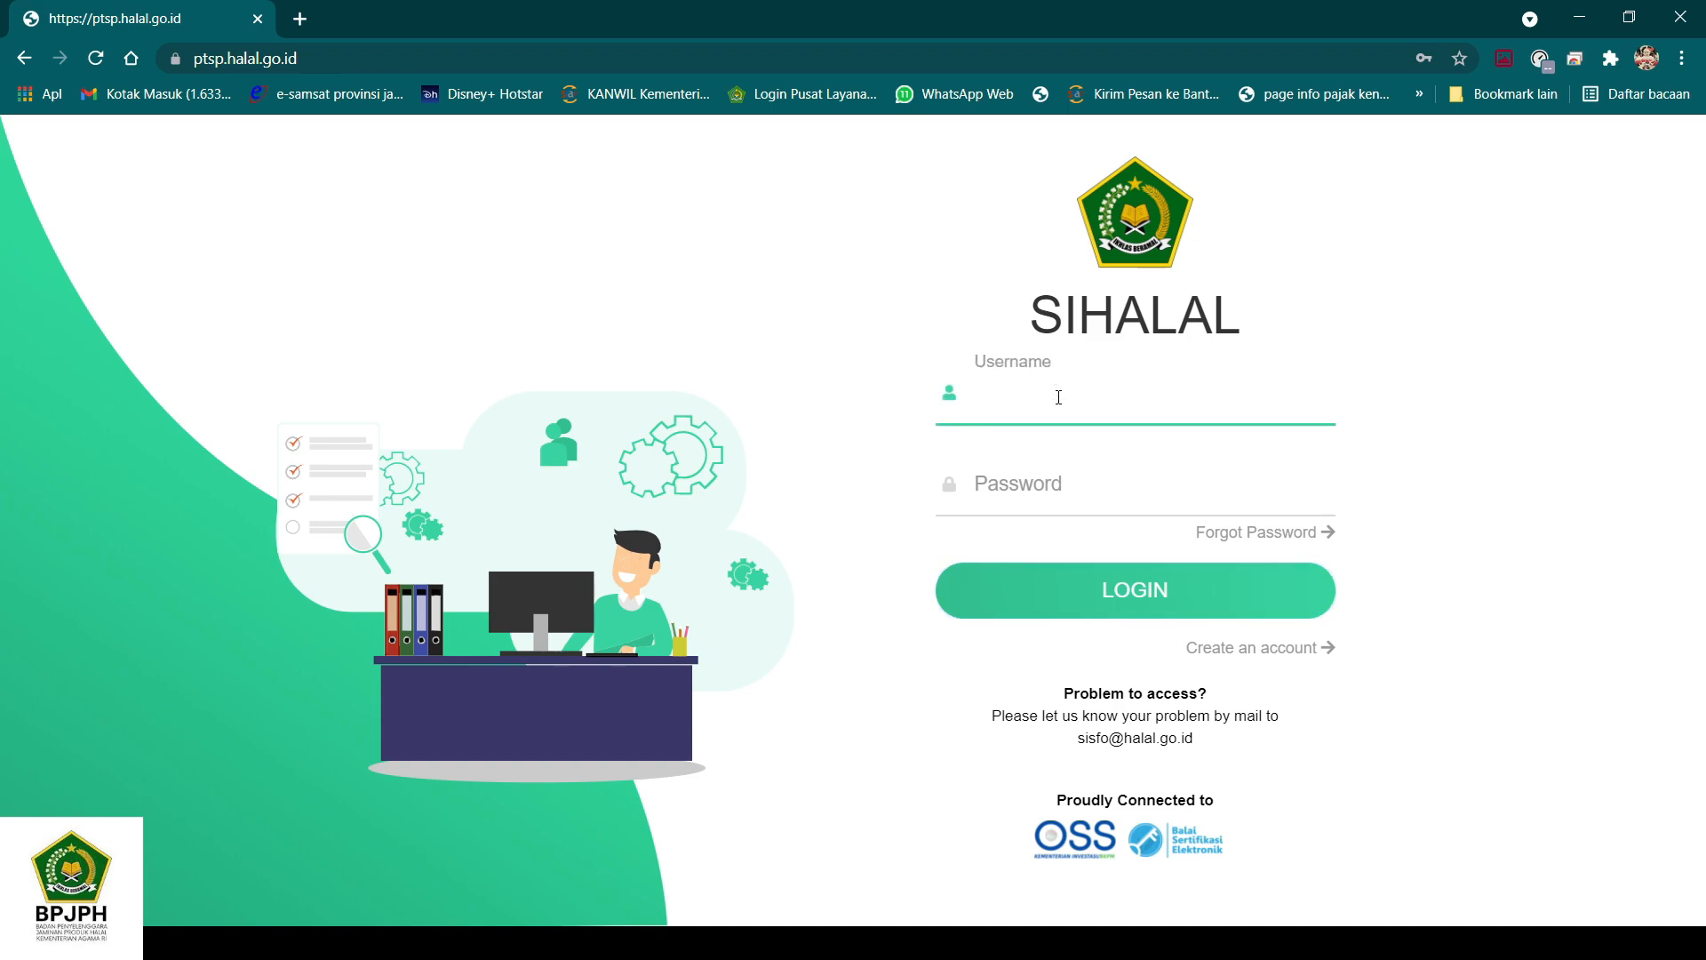
{"action": "left_click", "coordinate": [1401, 451]}
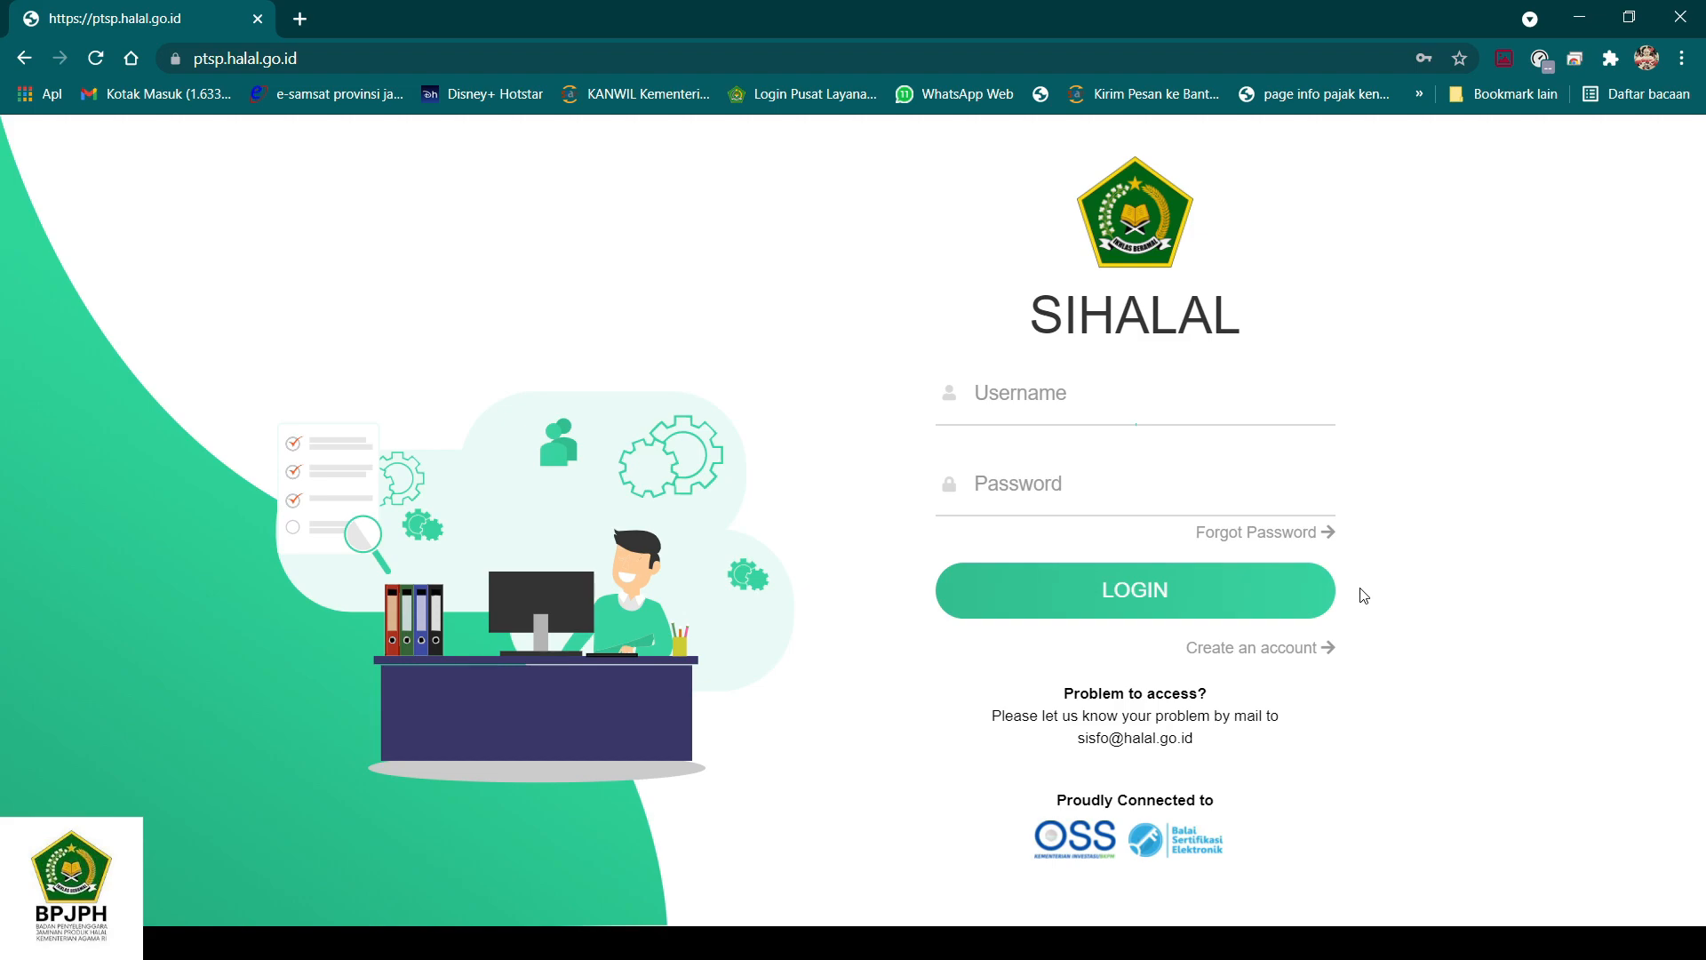
- Start creating a new SIHALAL account and set the type of user to Pelaku Usaha
{"action": "left_click", "coordinate": [1292, 656]}
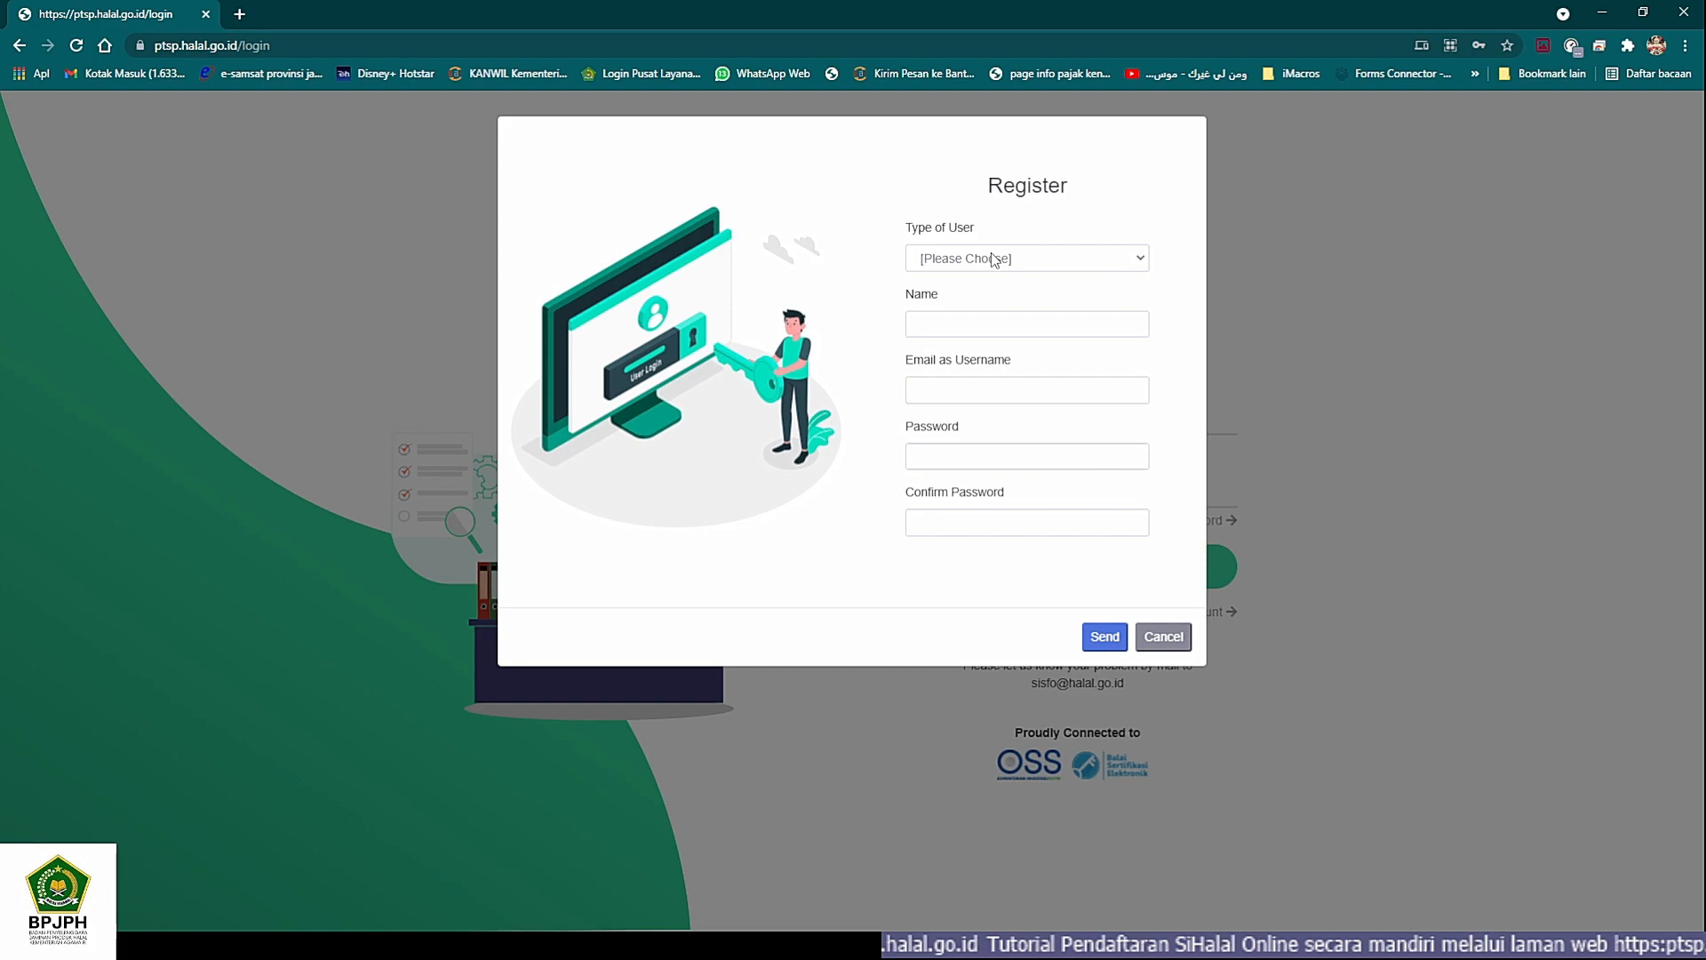
{"action": "left_click", "coordinate": [990, 254]}
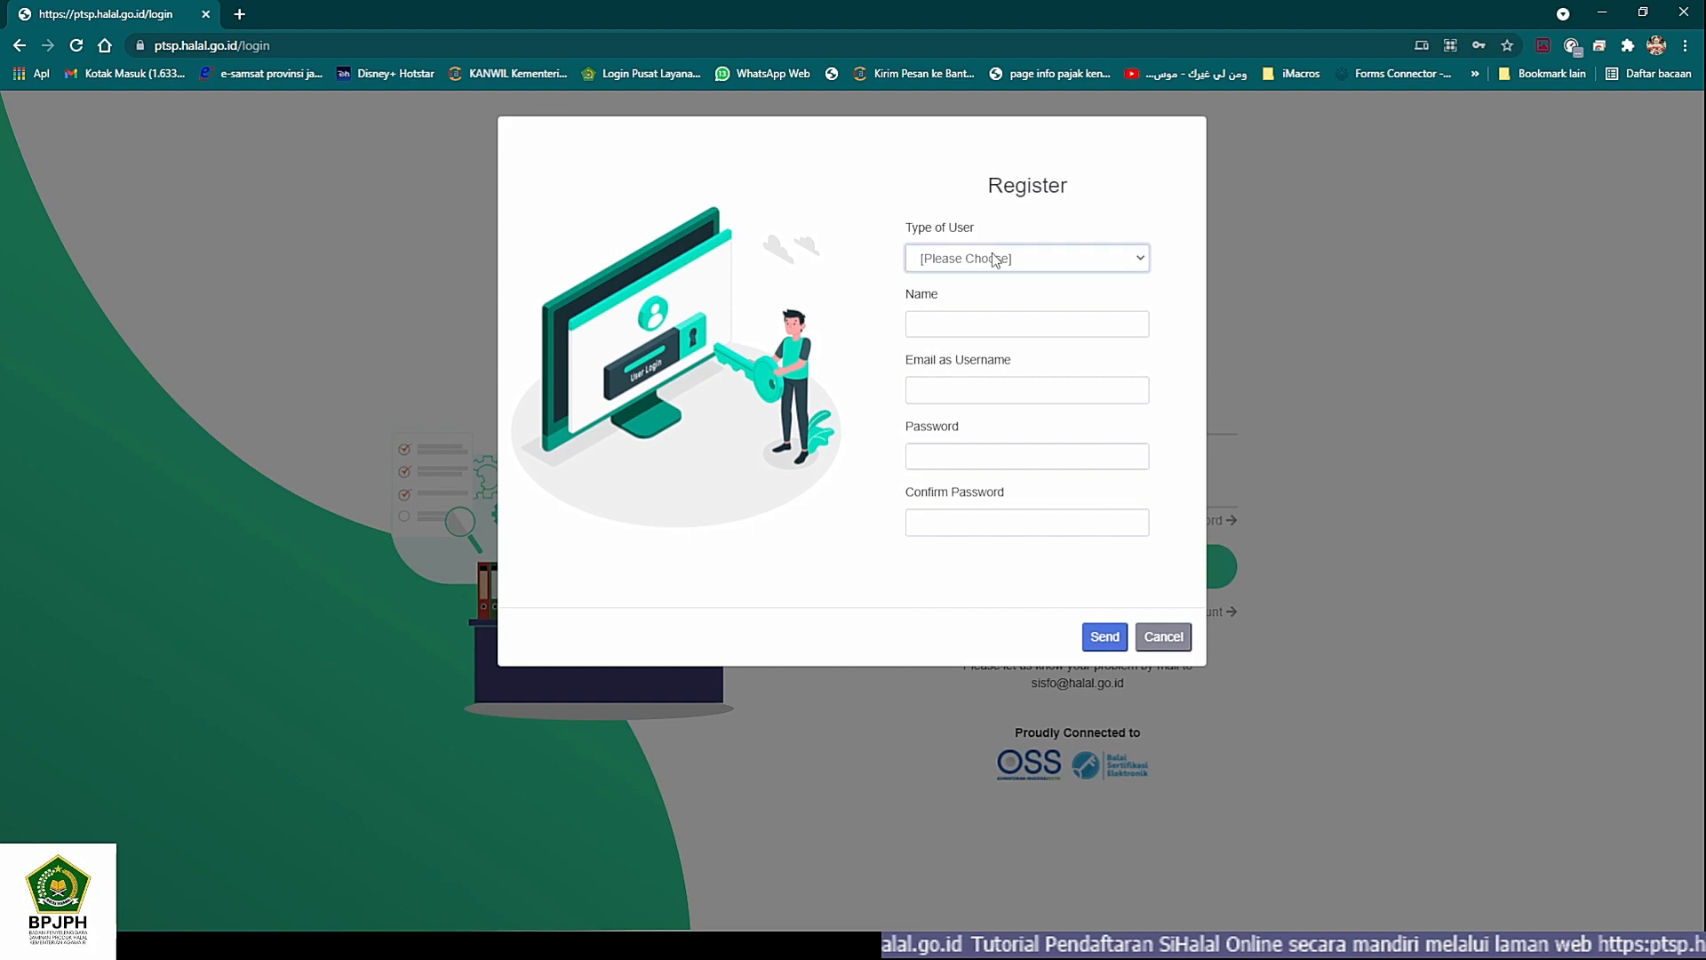
{"action": "left_click", "coordinate": [984, 312]}
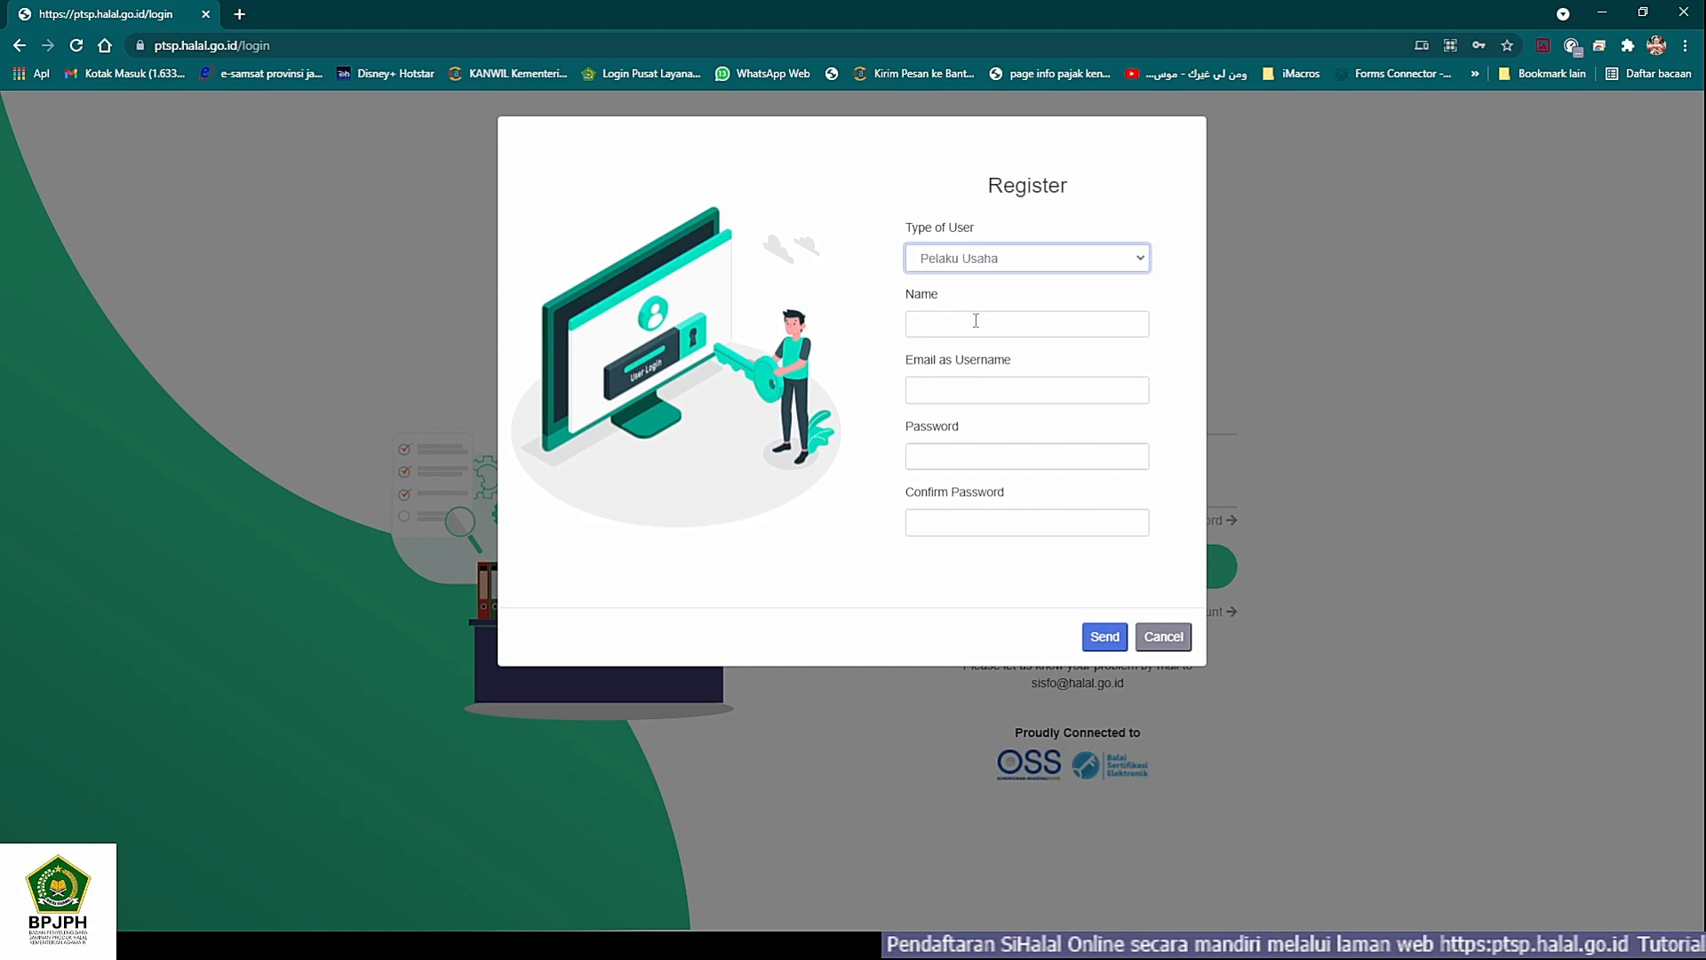
- Enter the account holder's name in the registration form
{"action": "left_click", "coordinate": [977, 321]}
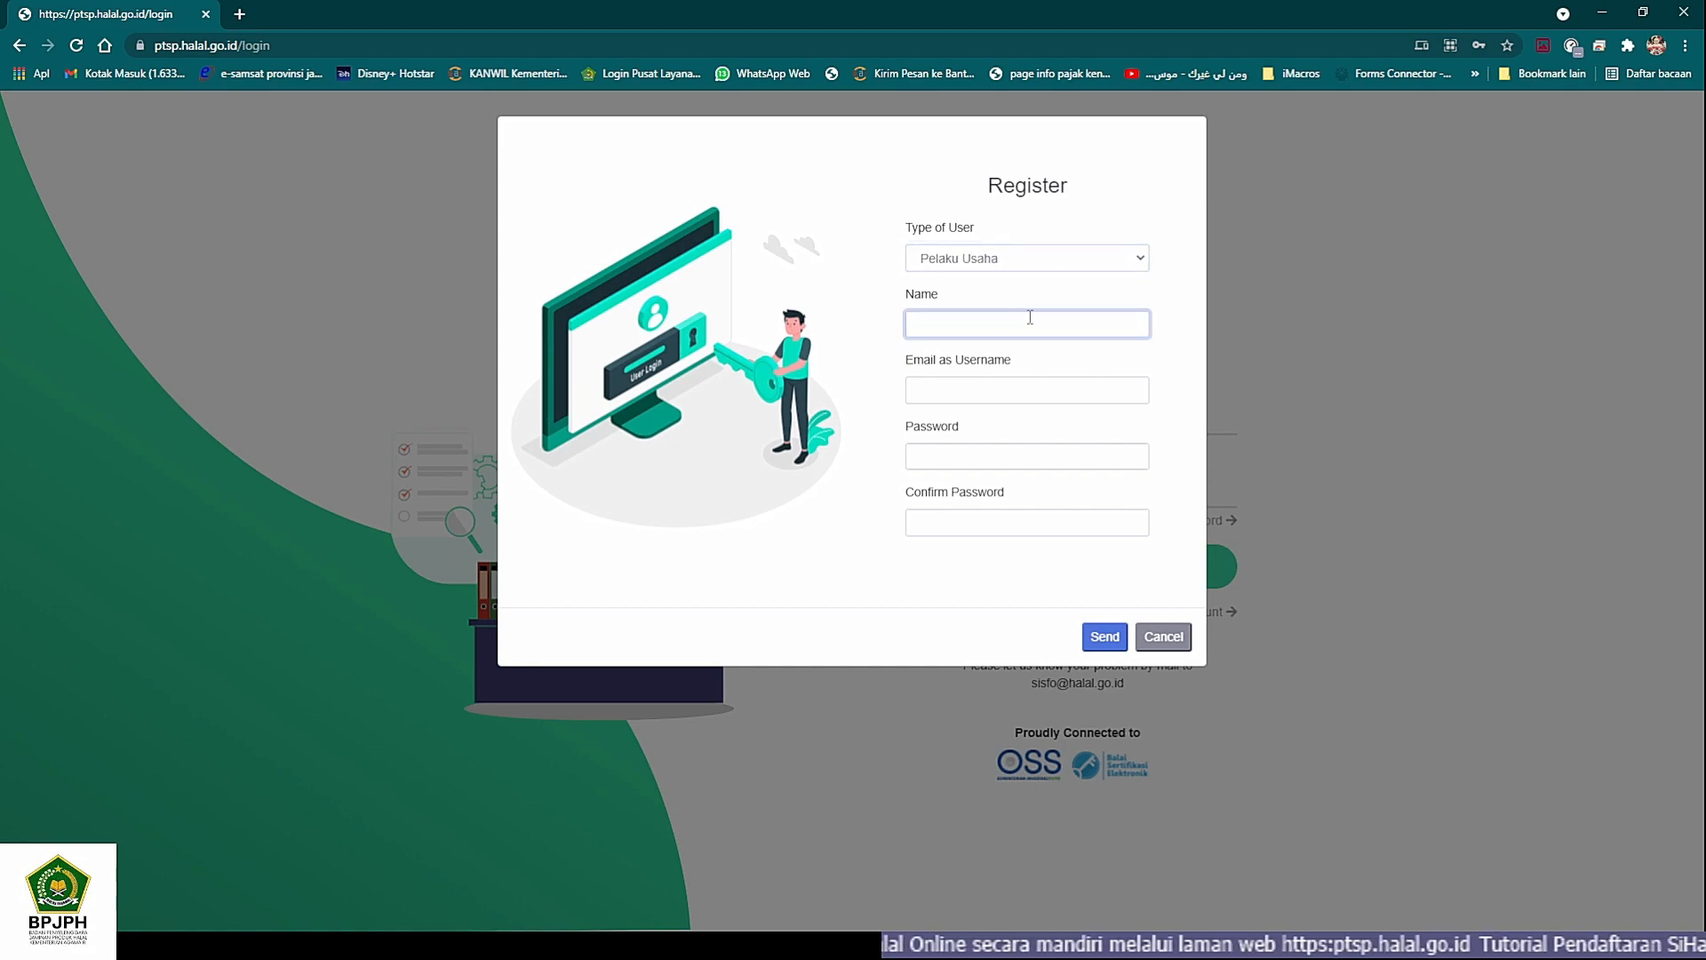
{"action": "left_click", "coordinate": [1191, 300]}
{"action": "left_click", "coordinate": [1064, 320]}
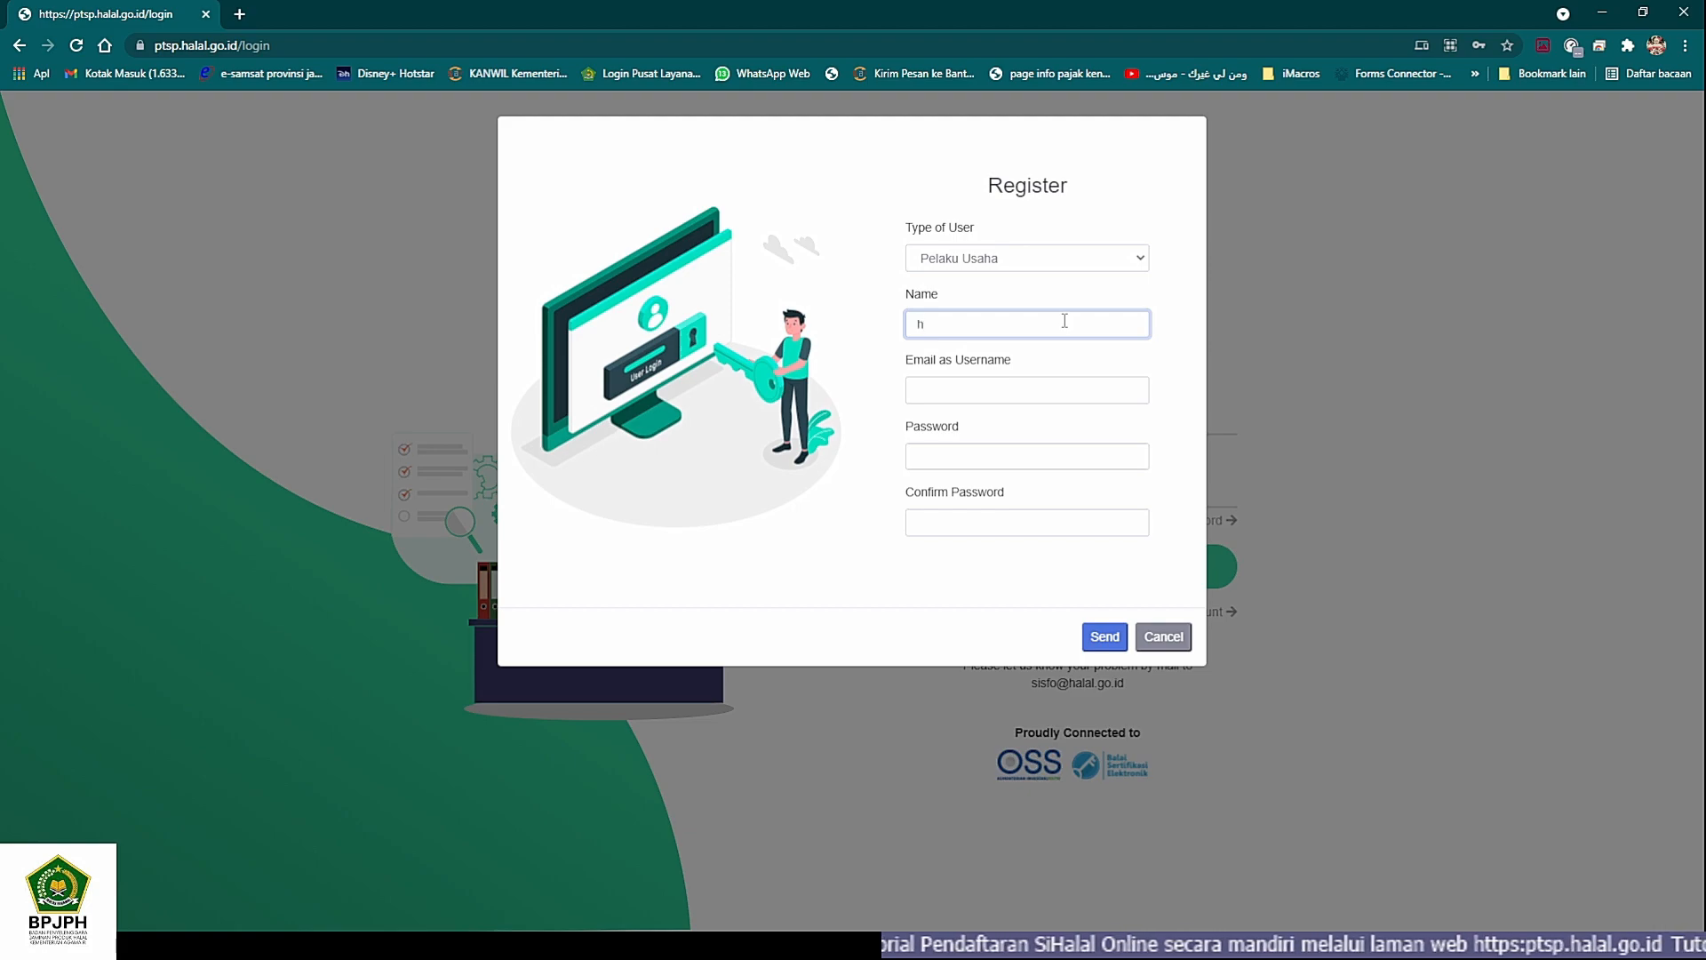
{"action": "type", "text": "hala"}
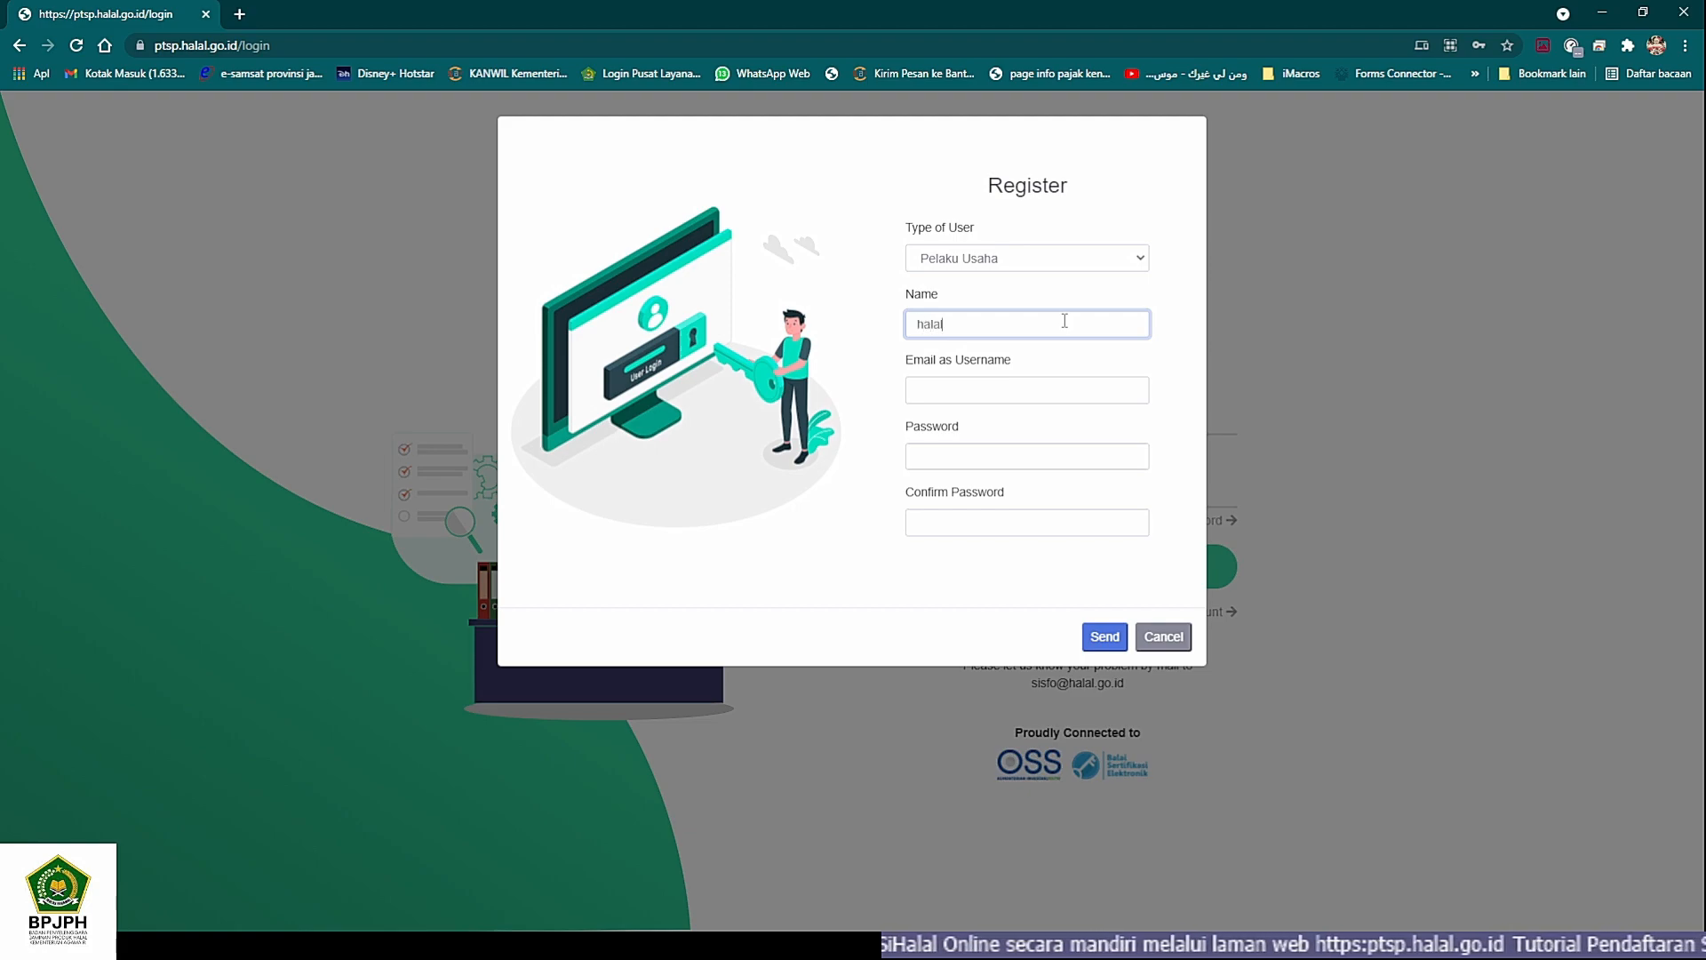
{"action": "type", "text": "l "}
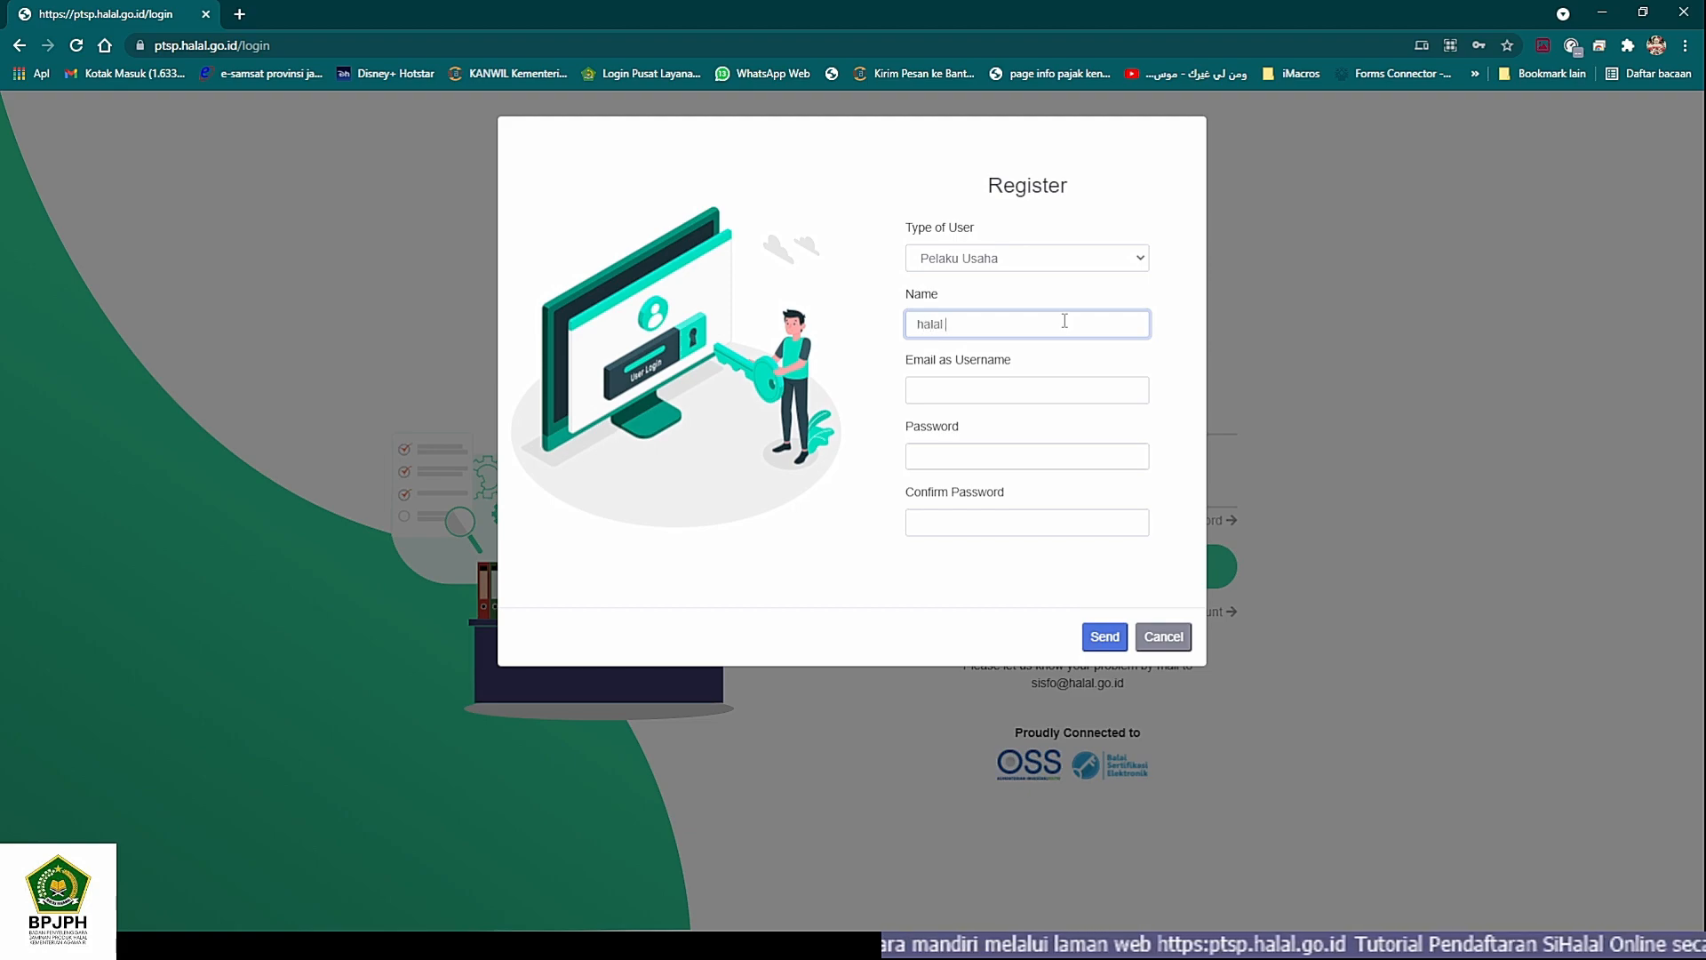
{"action": "type", "text": "jatim"}
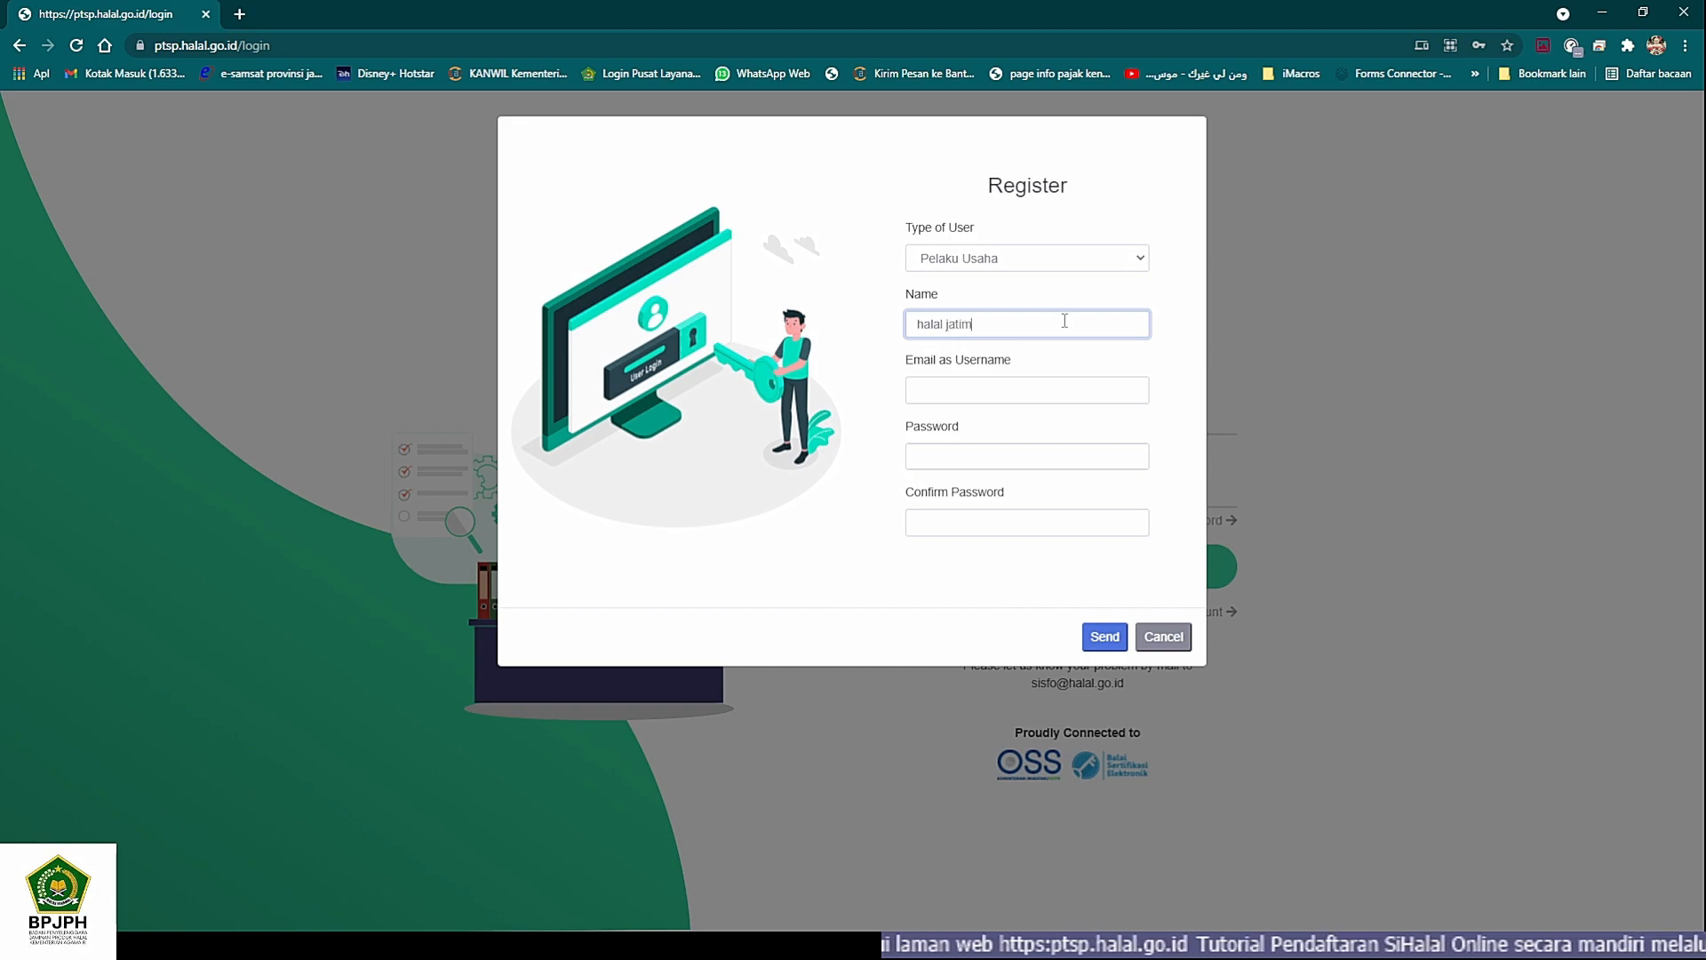
- Enter the account's e-mail address as the username in the registration form
{"action": "key", "text": "Tab"}
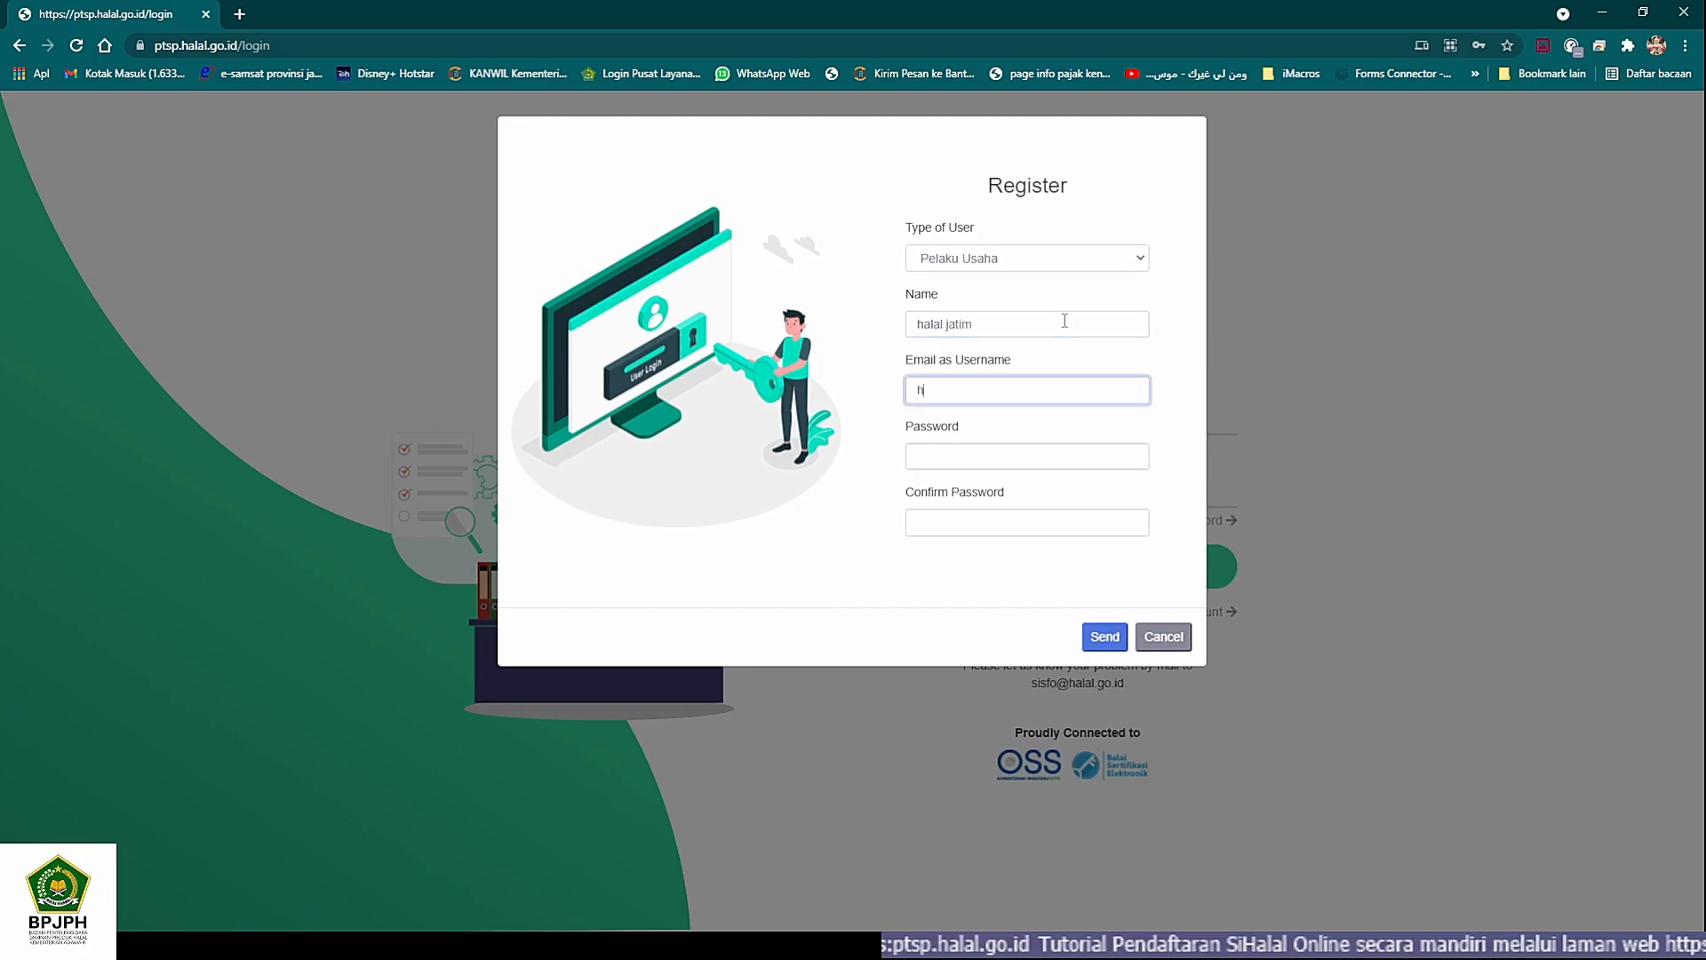
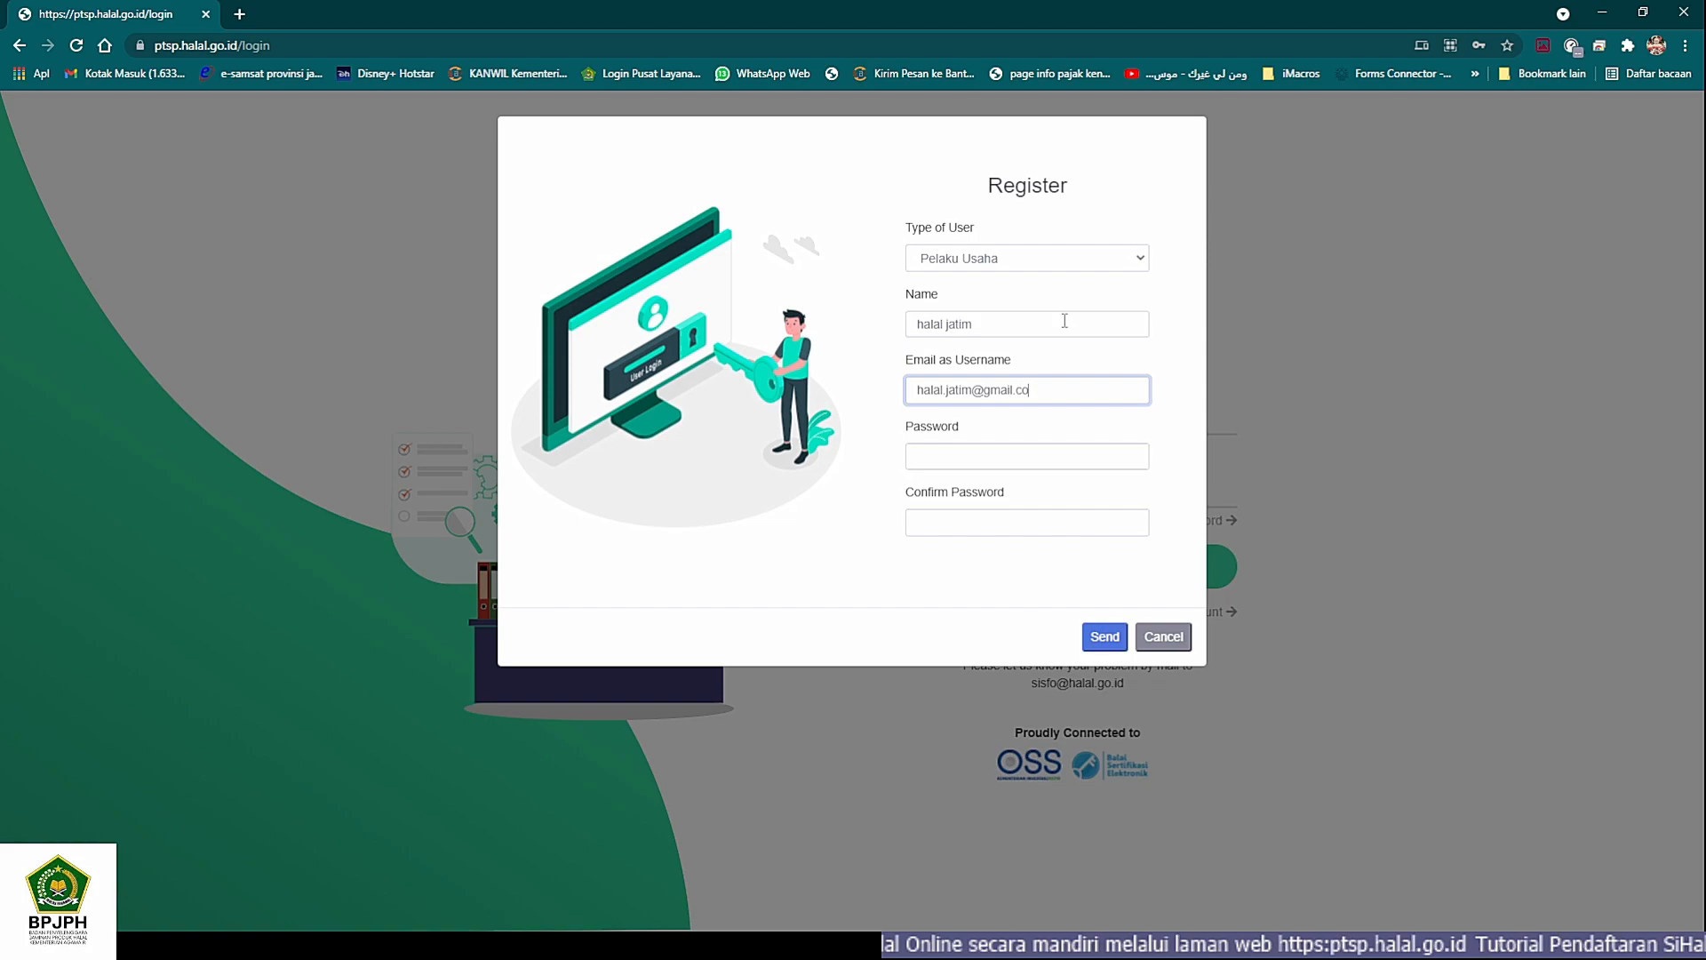
- Enter the account password, repeat it in the Confirm Password field, and submit the registration
{"action": "key", "text": "Tab"}
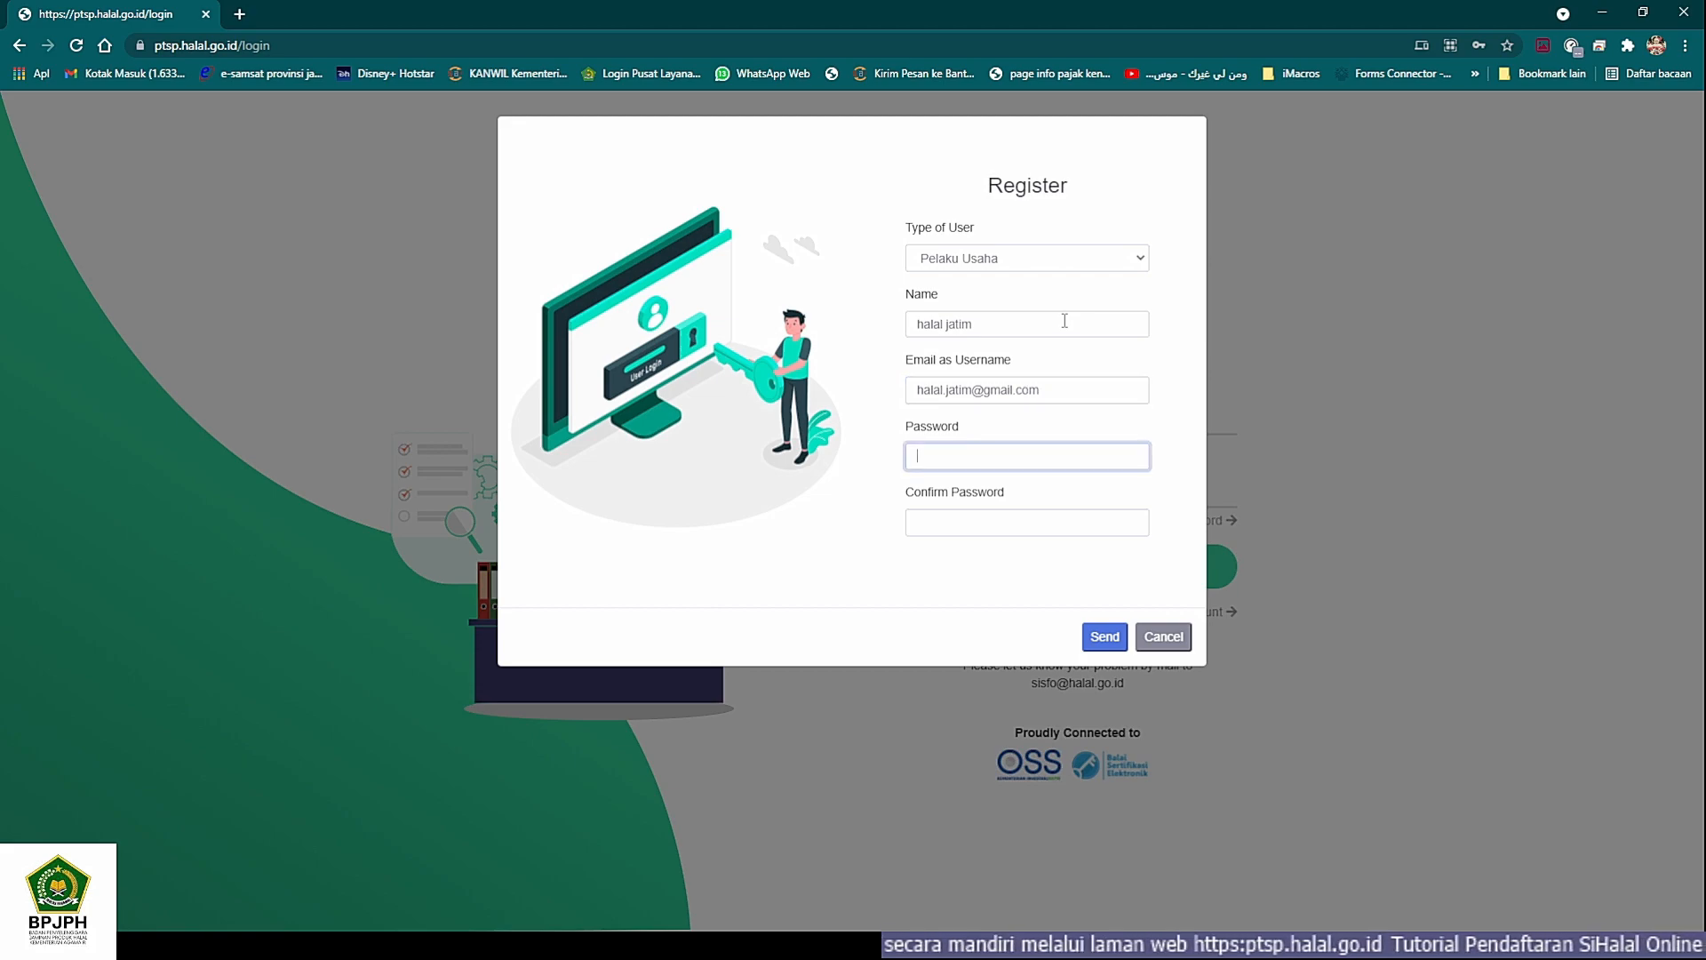
{"action": "type", "text": "123"}
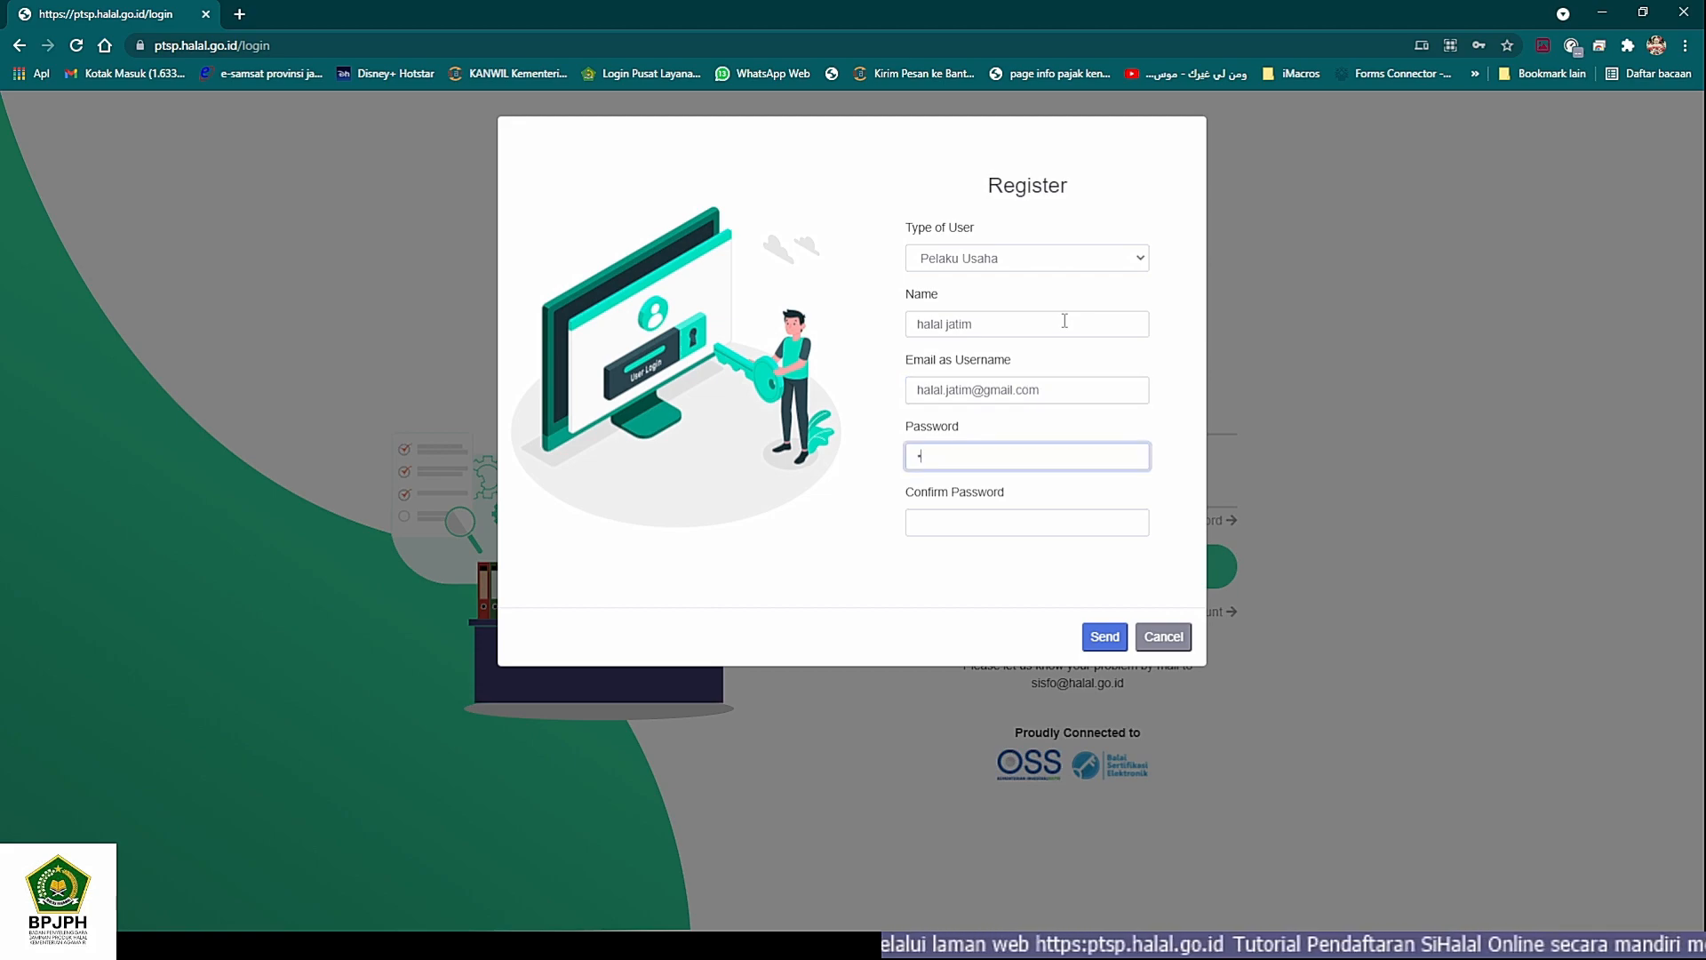
{"action": "type", "text": "45678"}
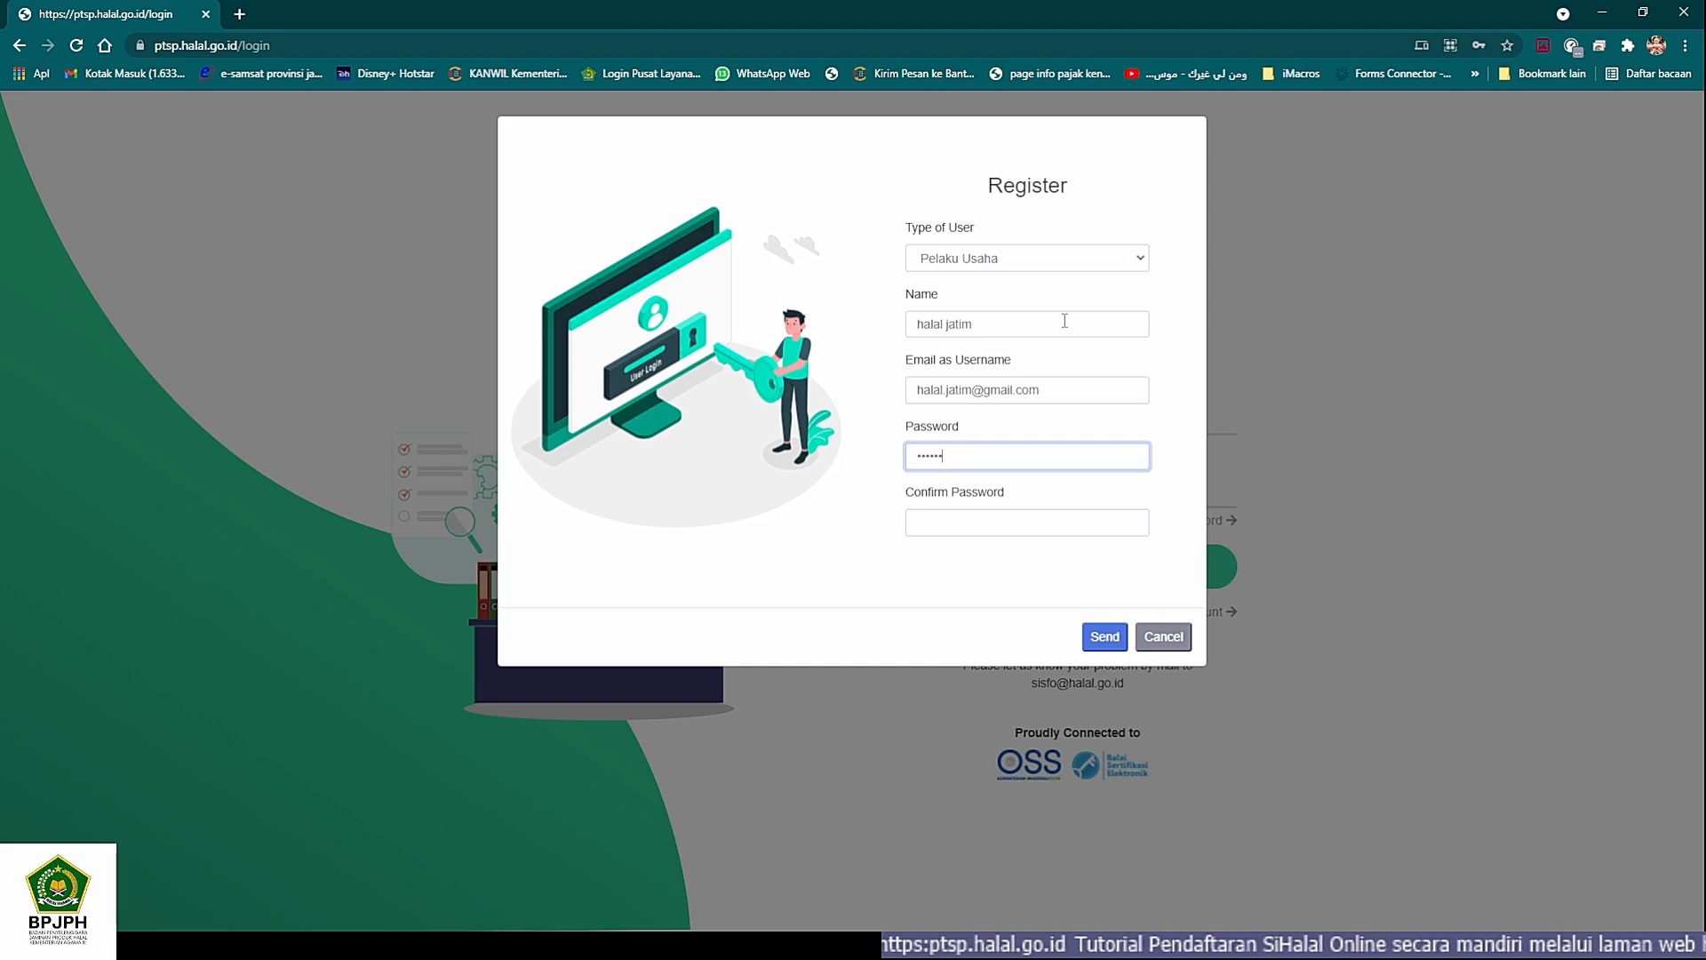
{"action": "type", "text": "910"}
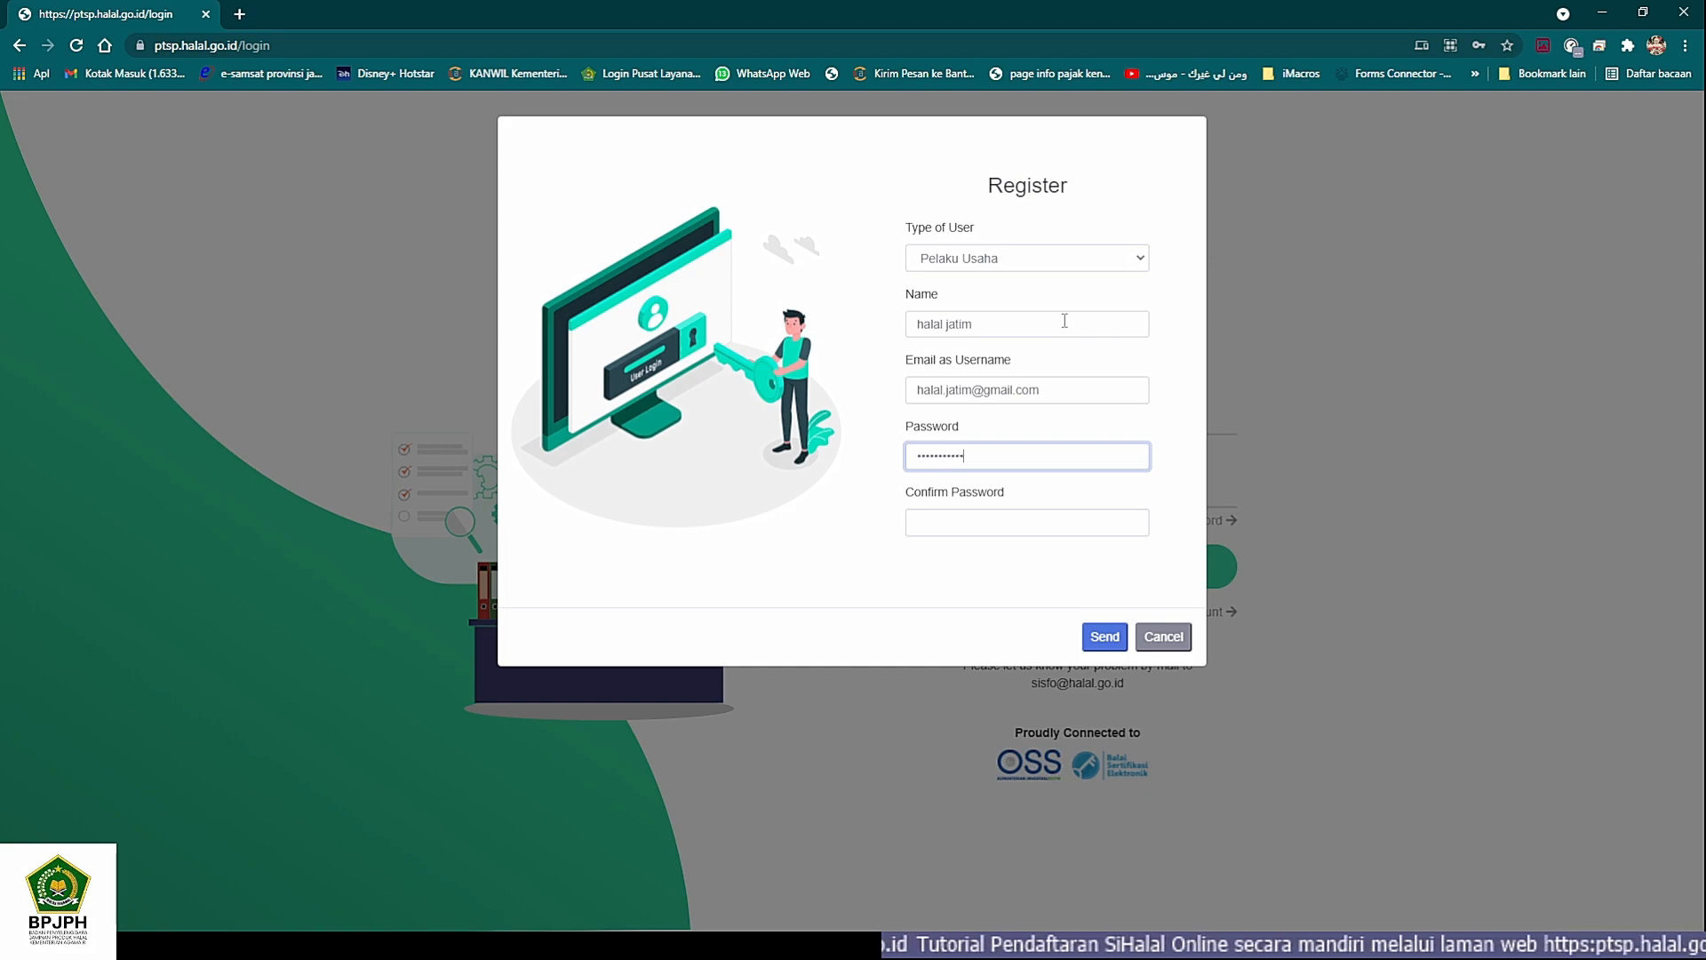
{"action": "key", "text": "Tab"}
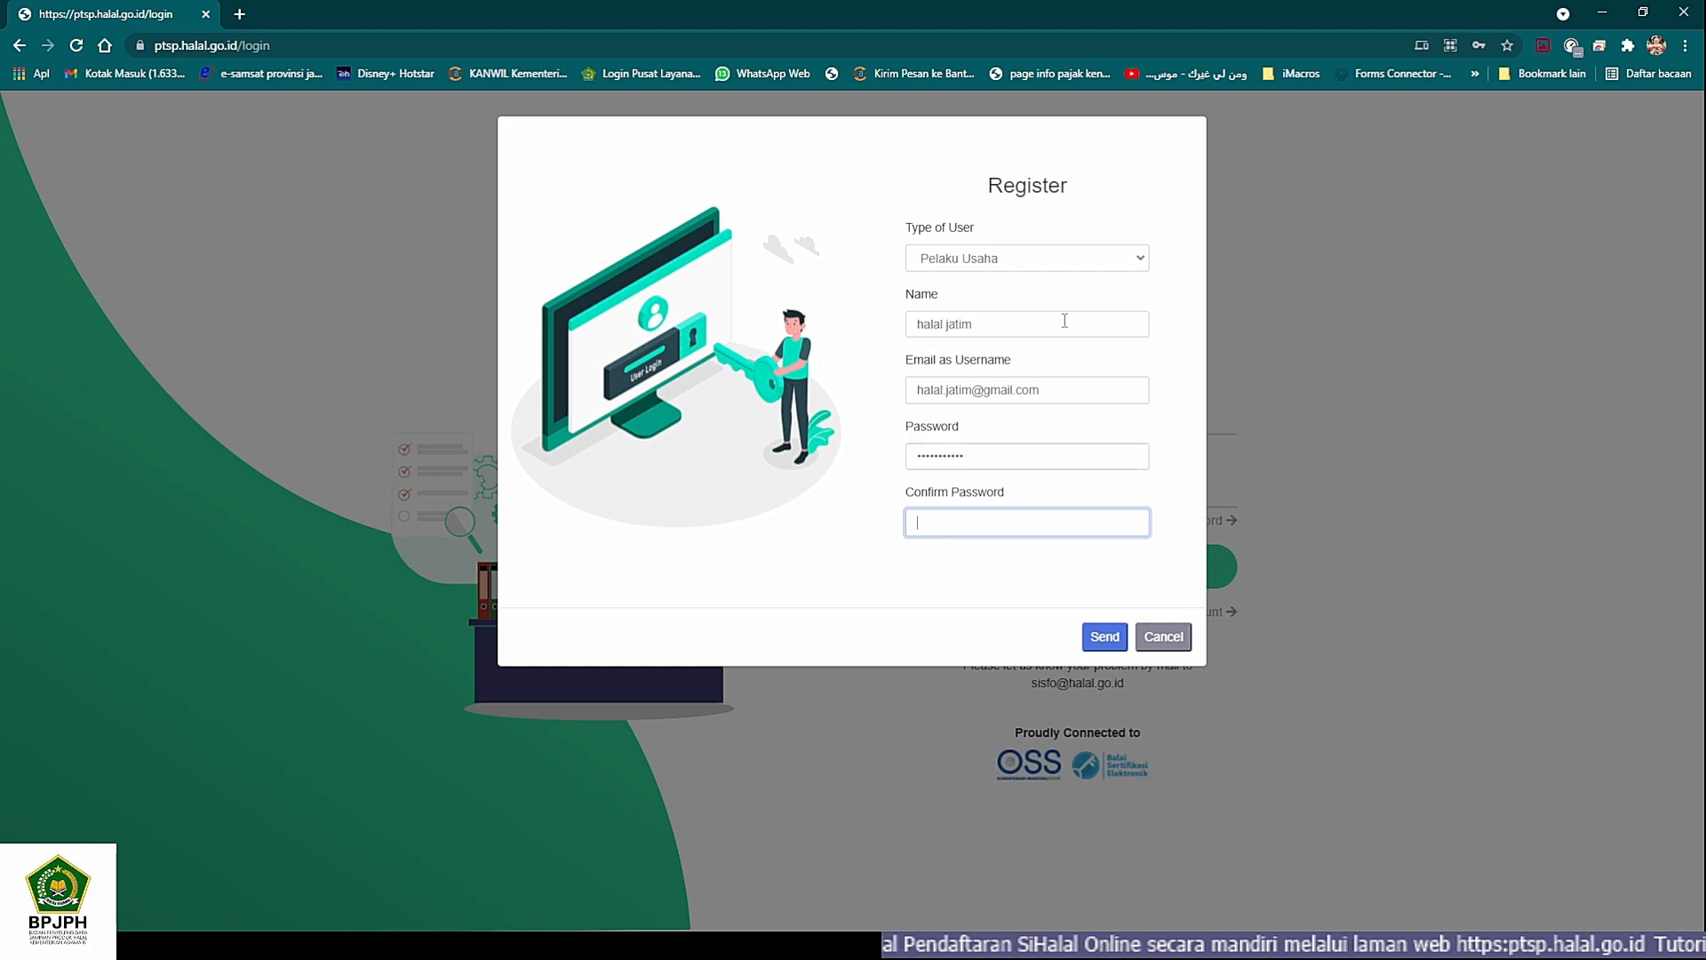
{"action": "type", "text": "••••••"}
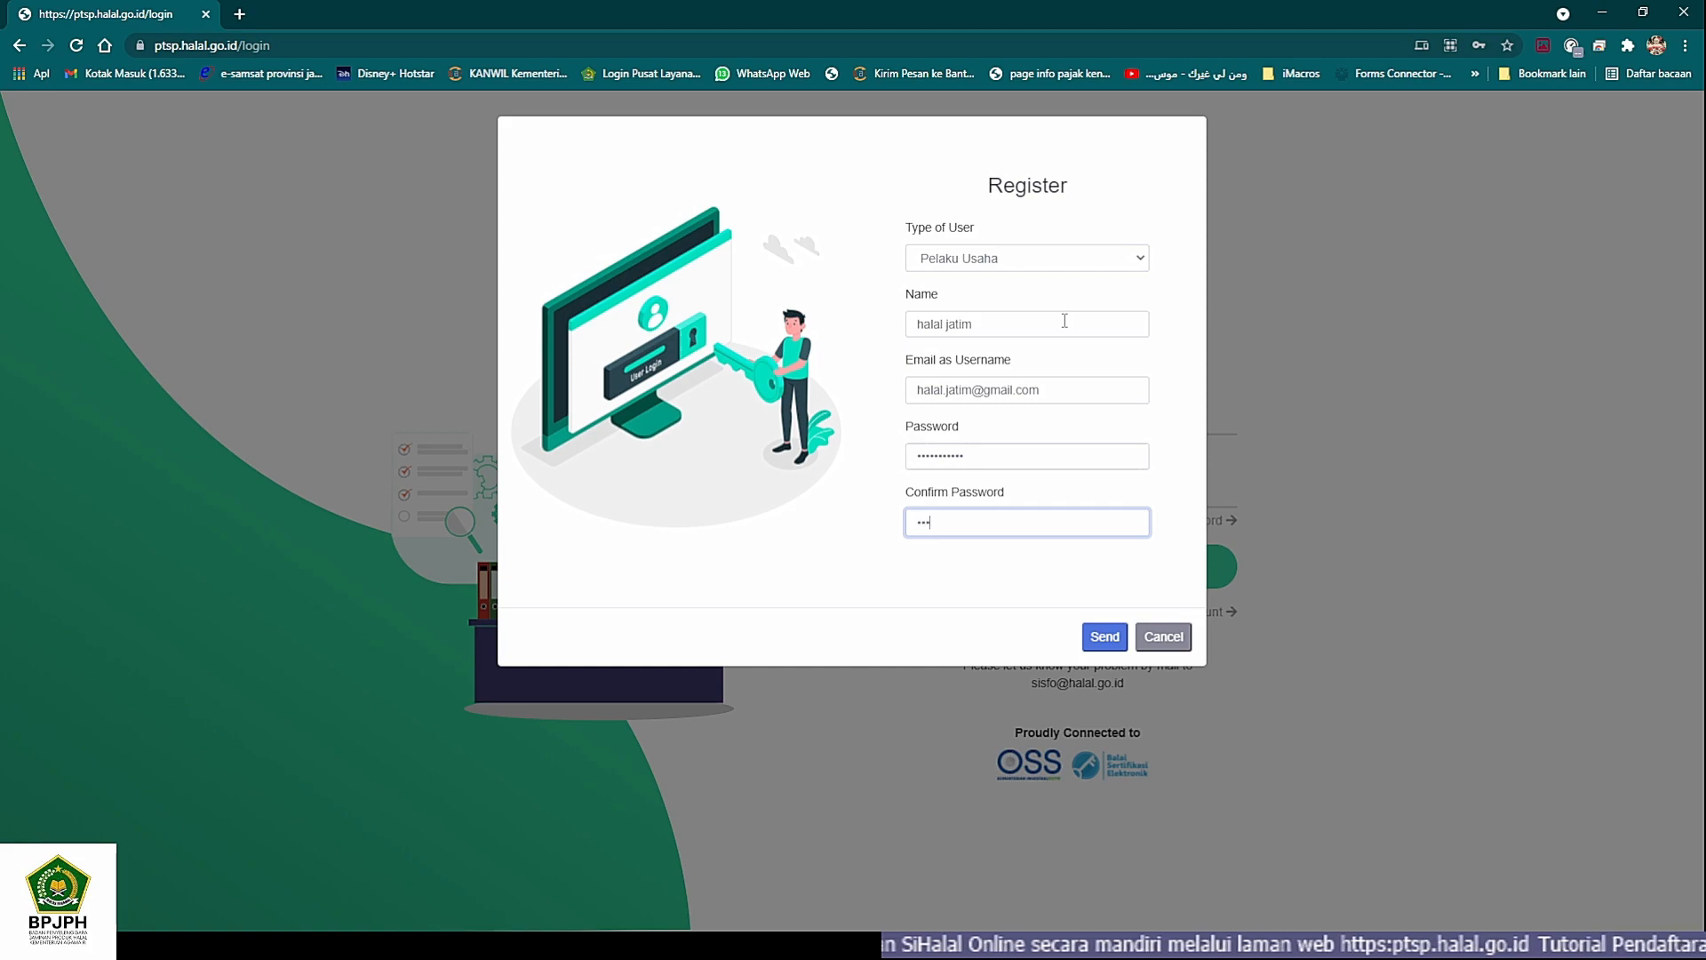
{"action": "type", "text": "••••"}
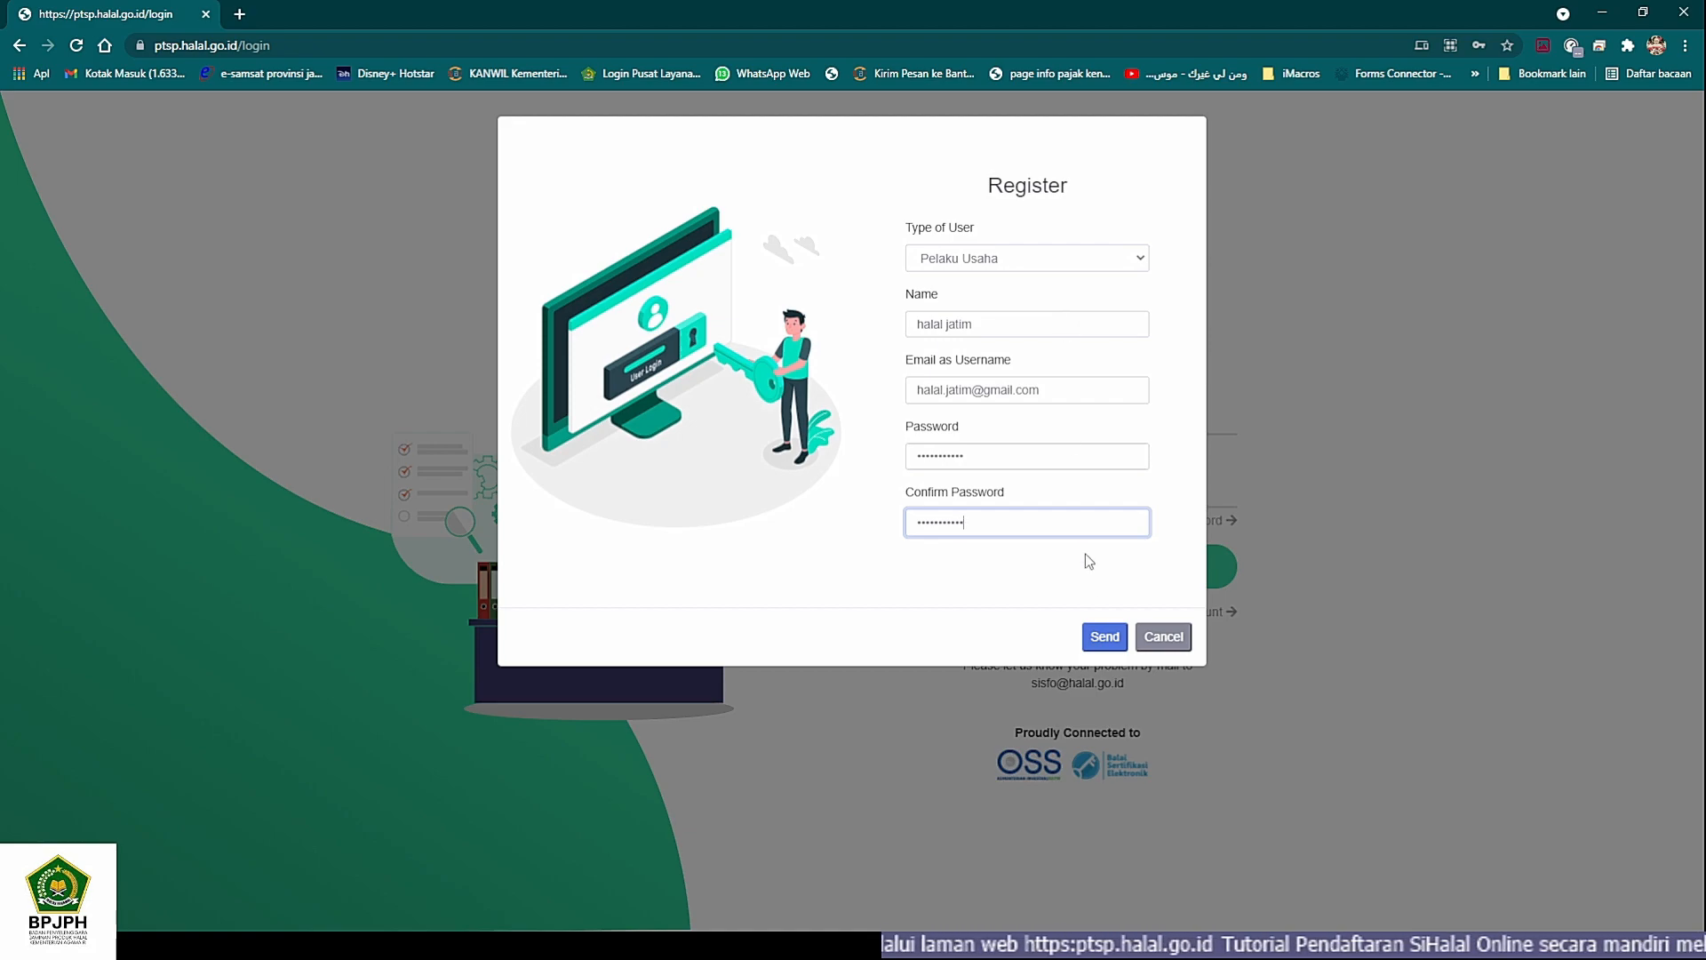
{"action": "left_click", "coordinate": [1105, 638]}
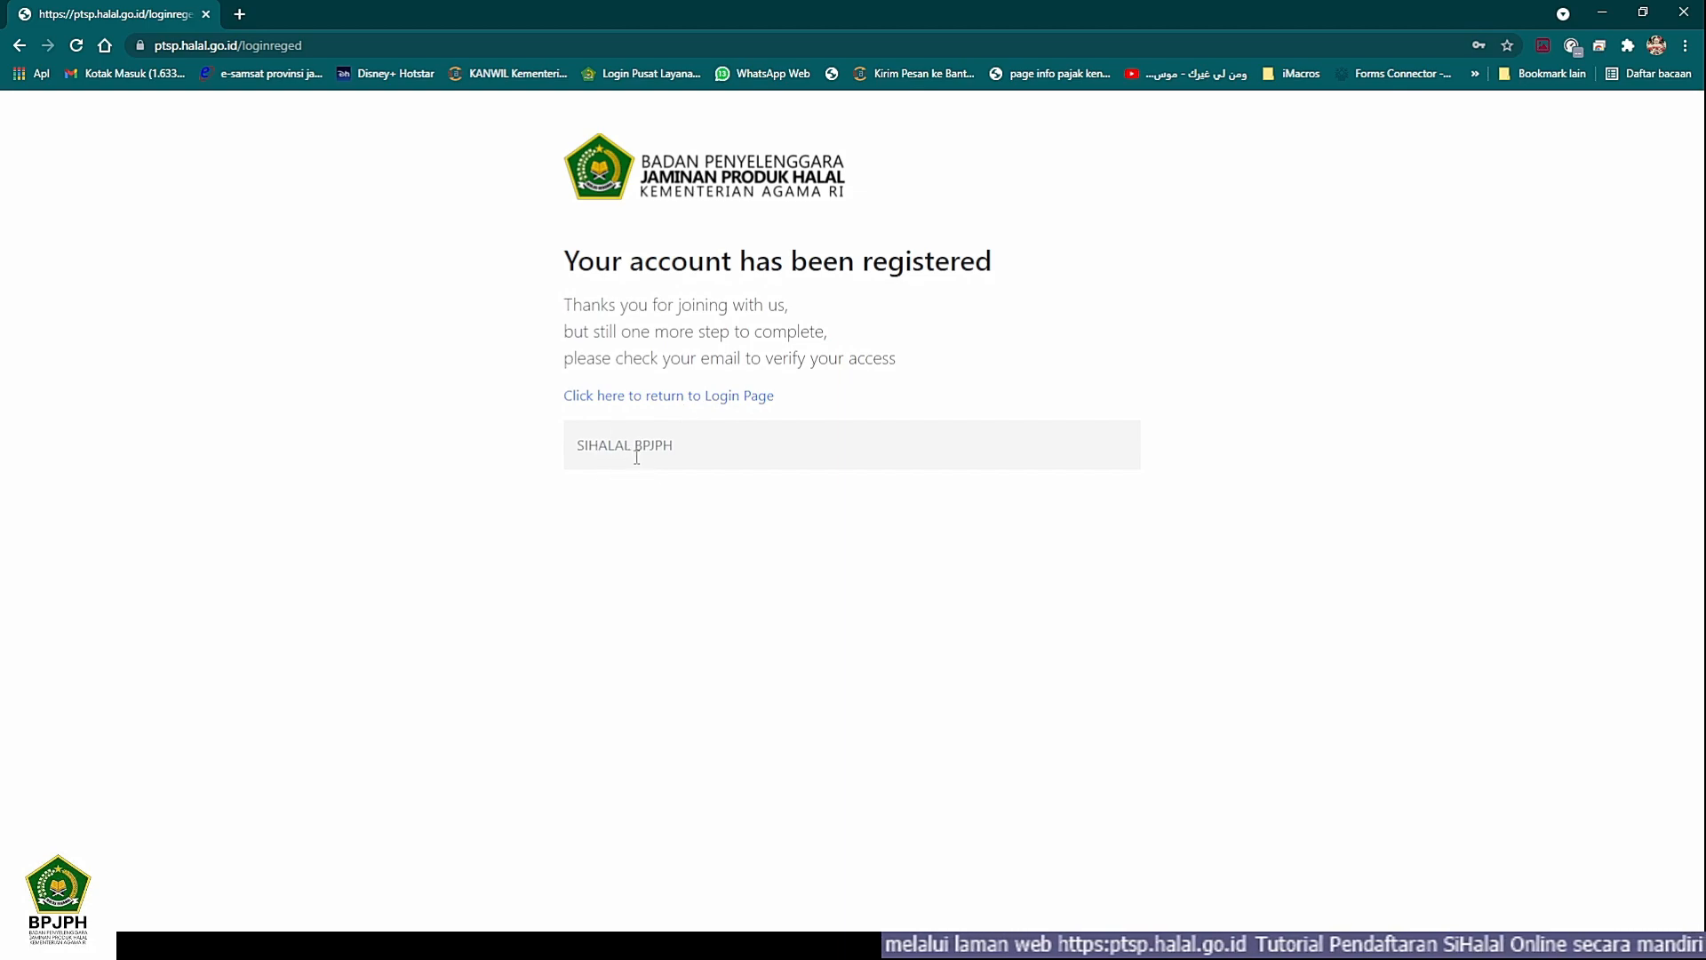
- In a new tab, switch to the Google account used for the registration and open its Gmail inbox
{"action": "left_click", "coordinate": [395, 943]}
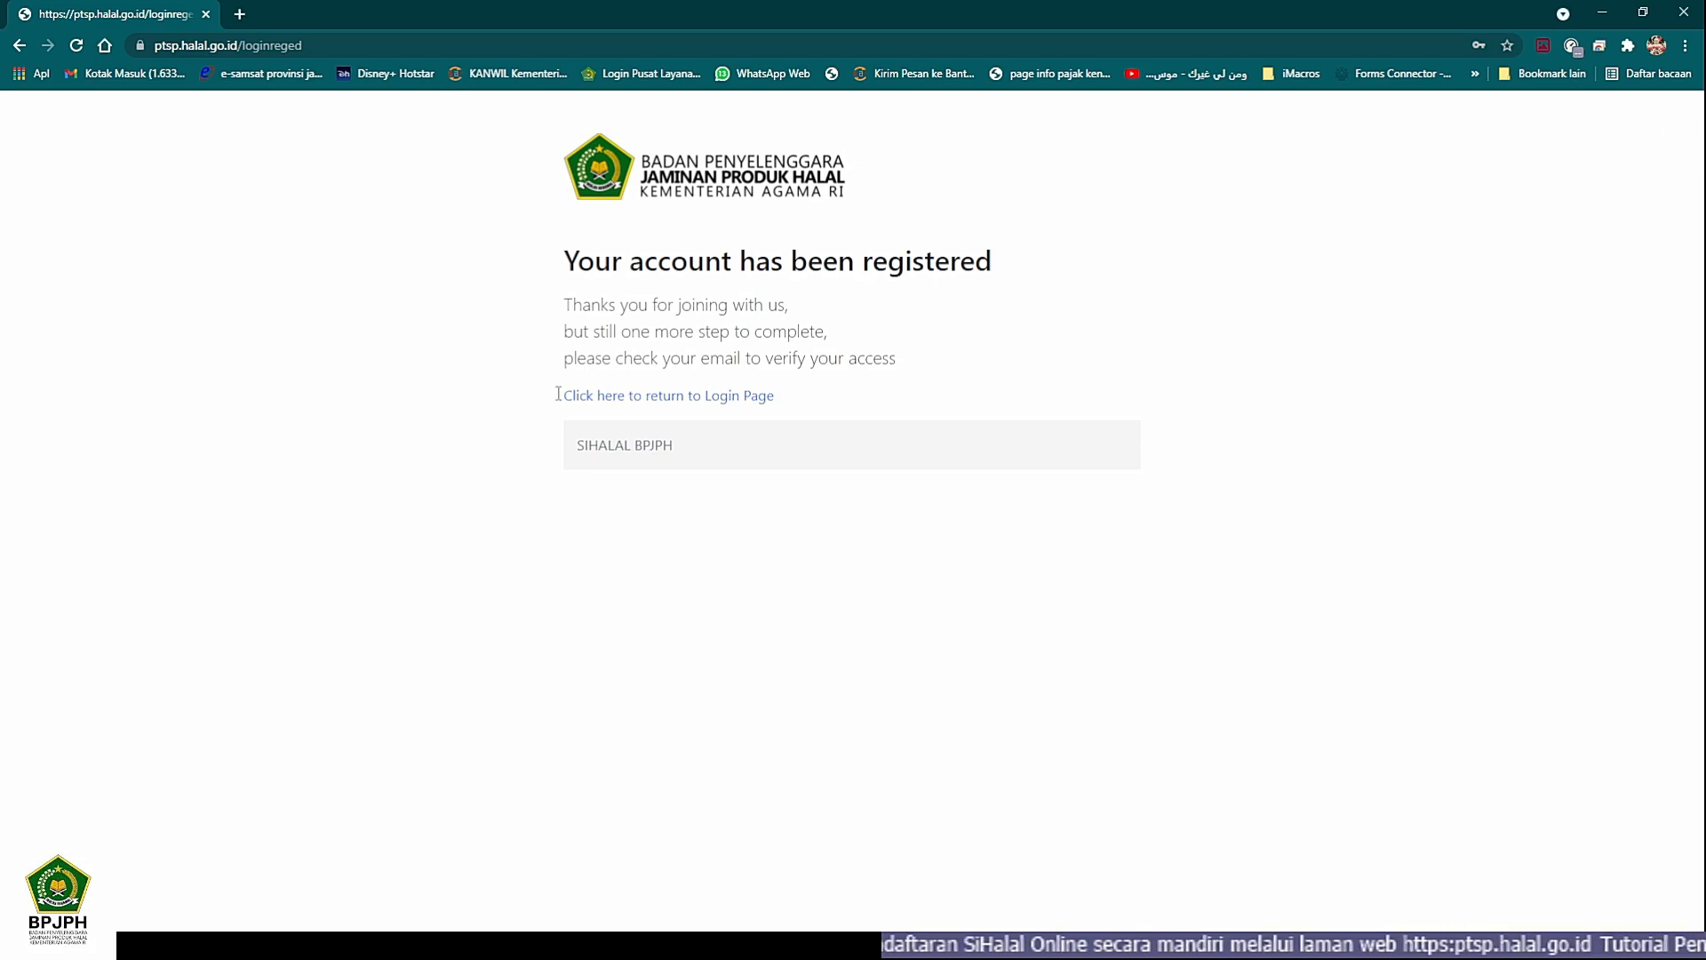
{"action": "left_click", "coordinate": [243, 14]}
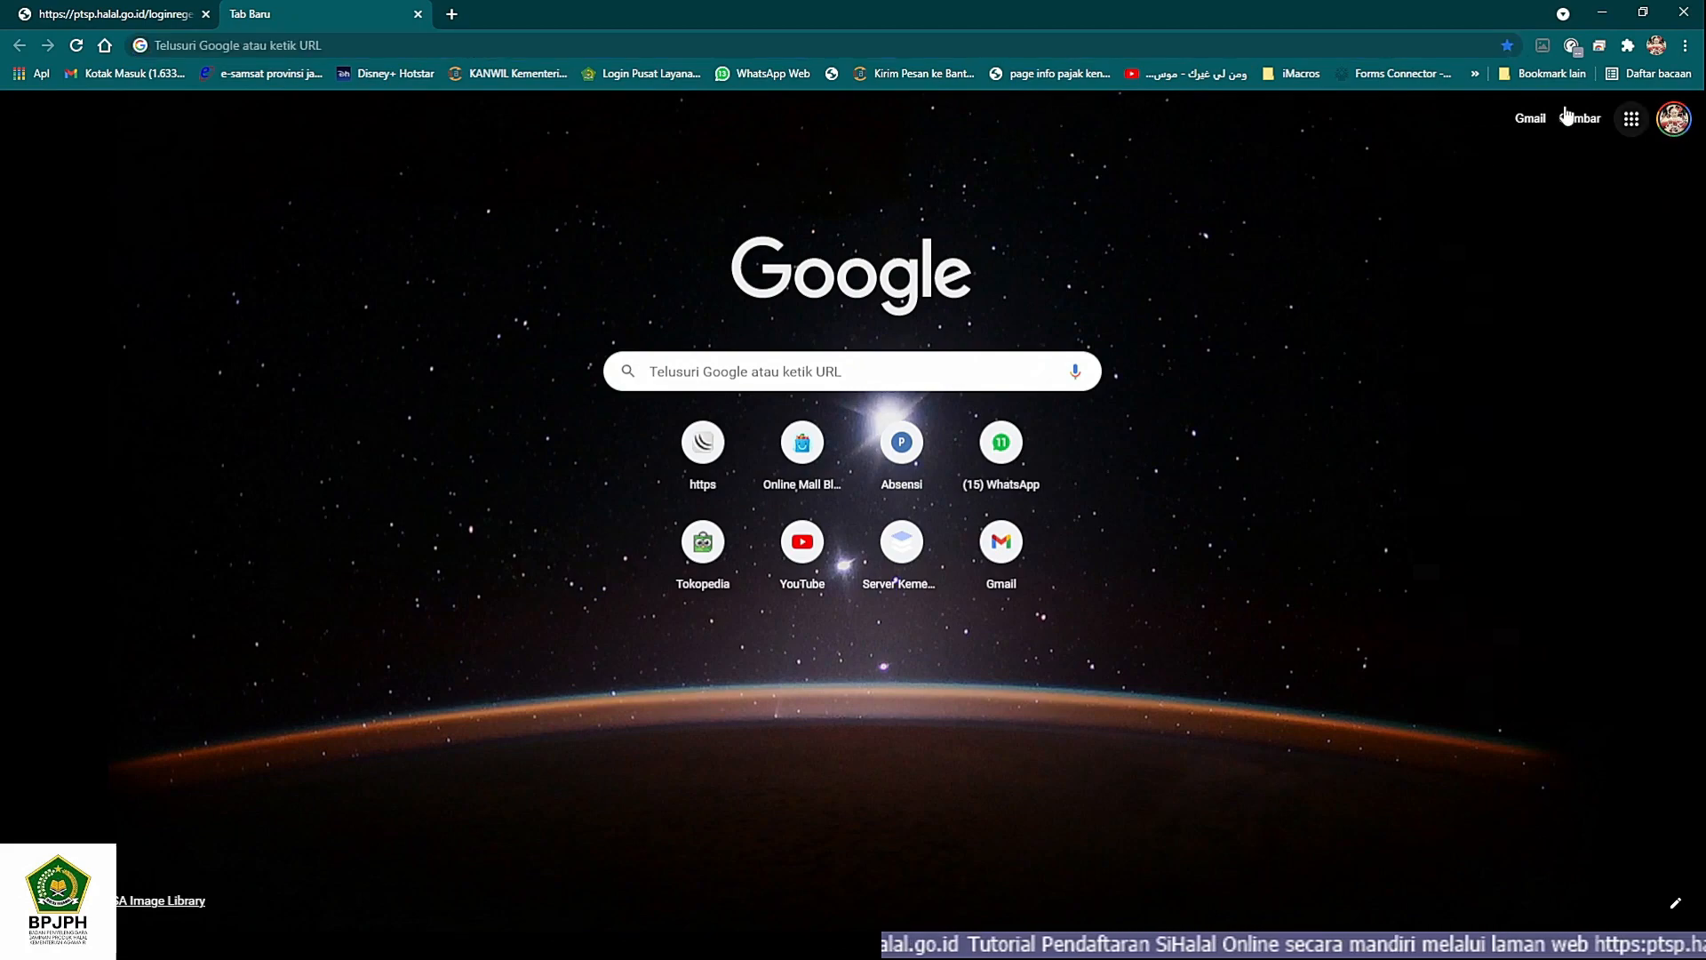
{"action": "left_click", "coordinate": [1117, 51]}
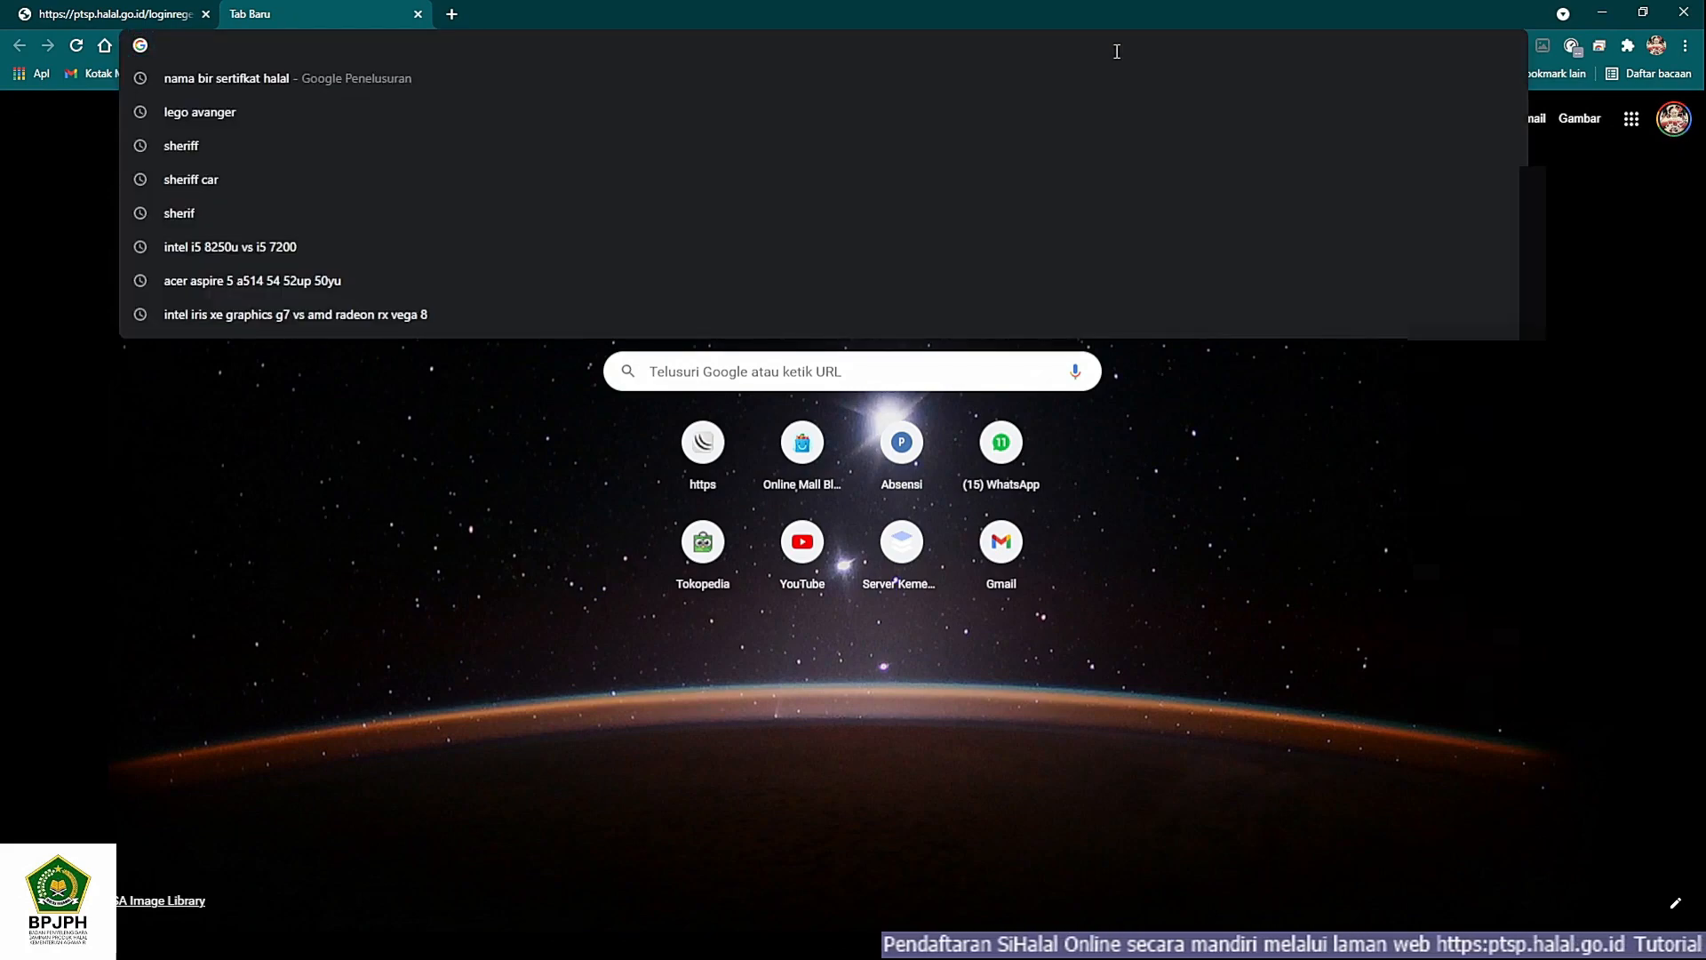
{"action": "type", "text": "g"}
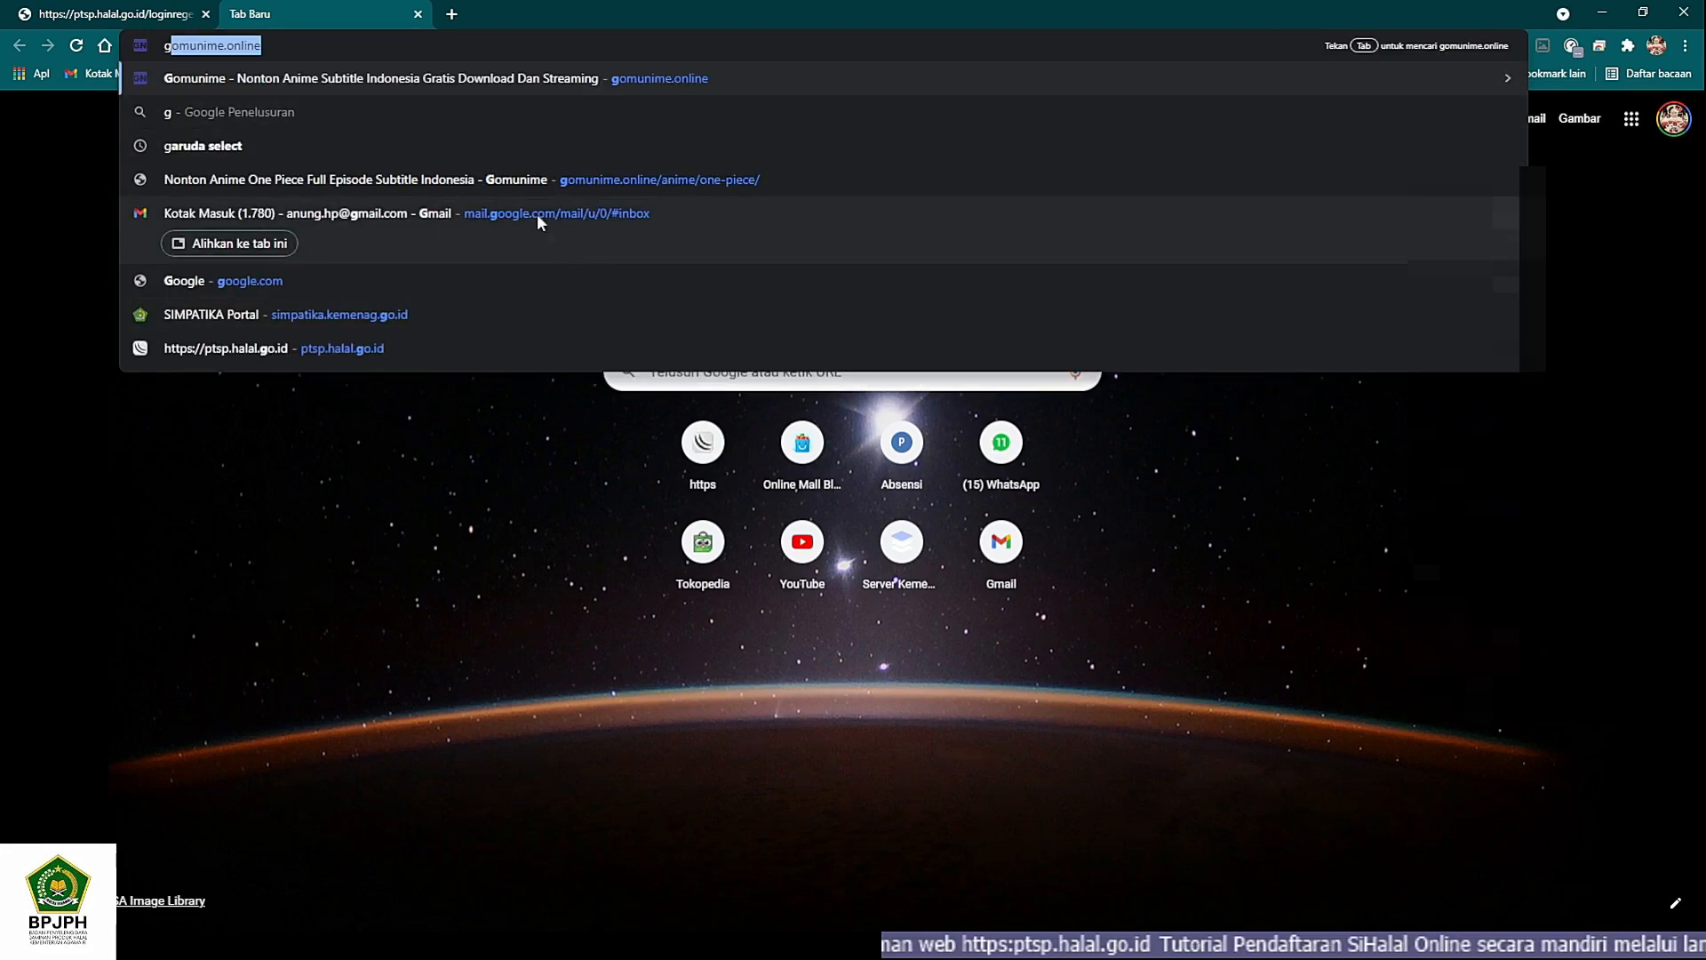
{"action": "left_click", "coordinate": [1672, 121]}
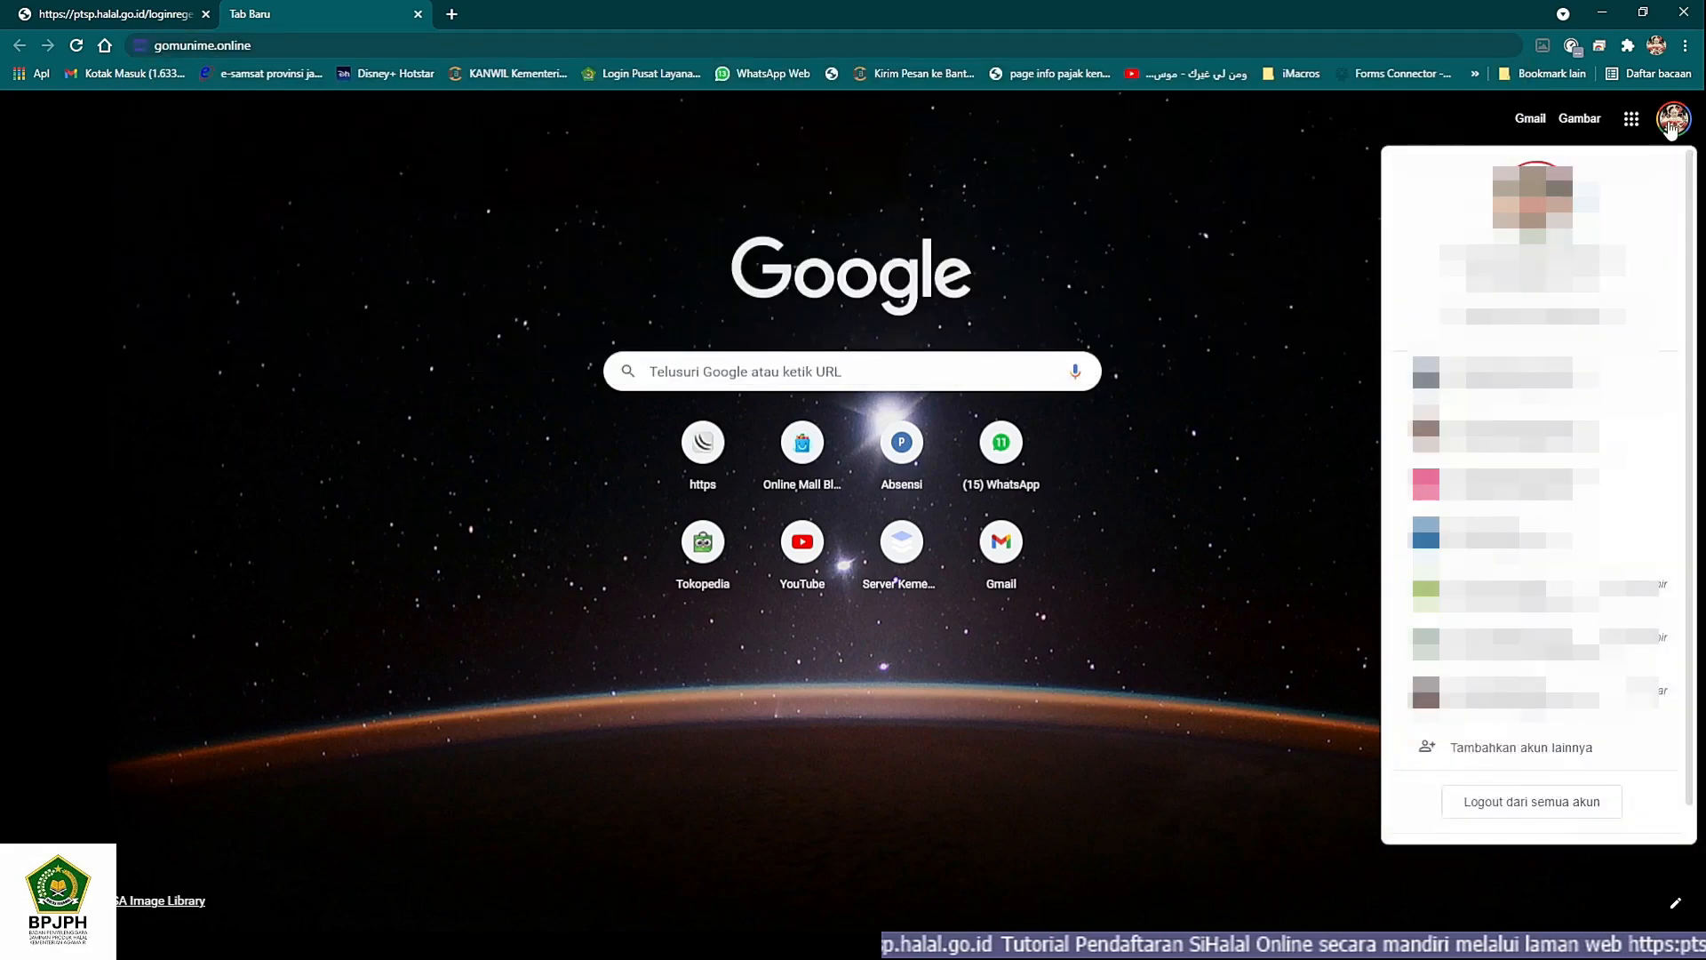
{"action": "left_click", "coordinate": [1503, 538]}
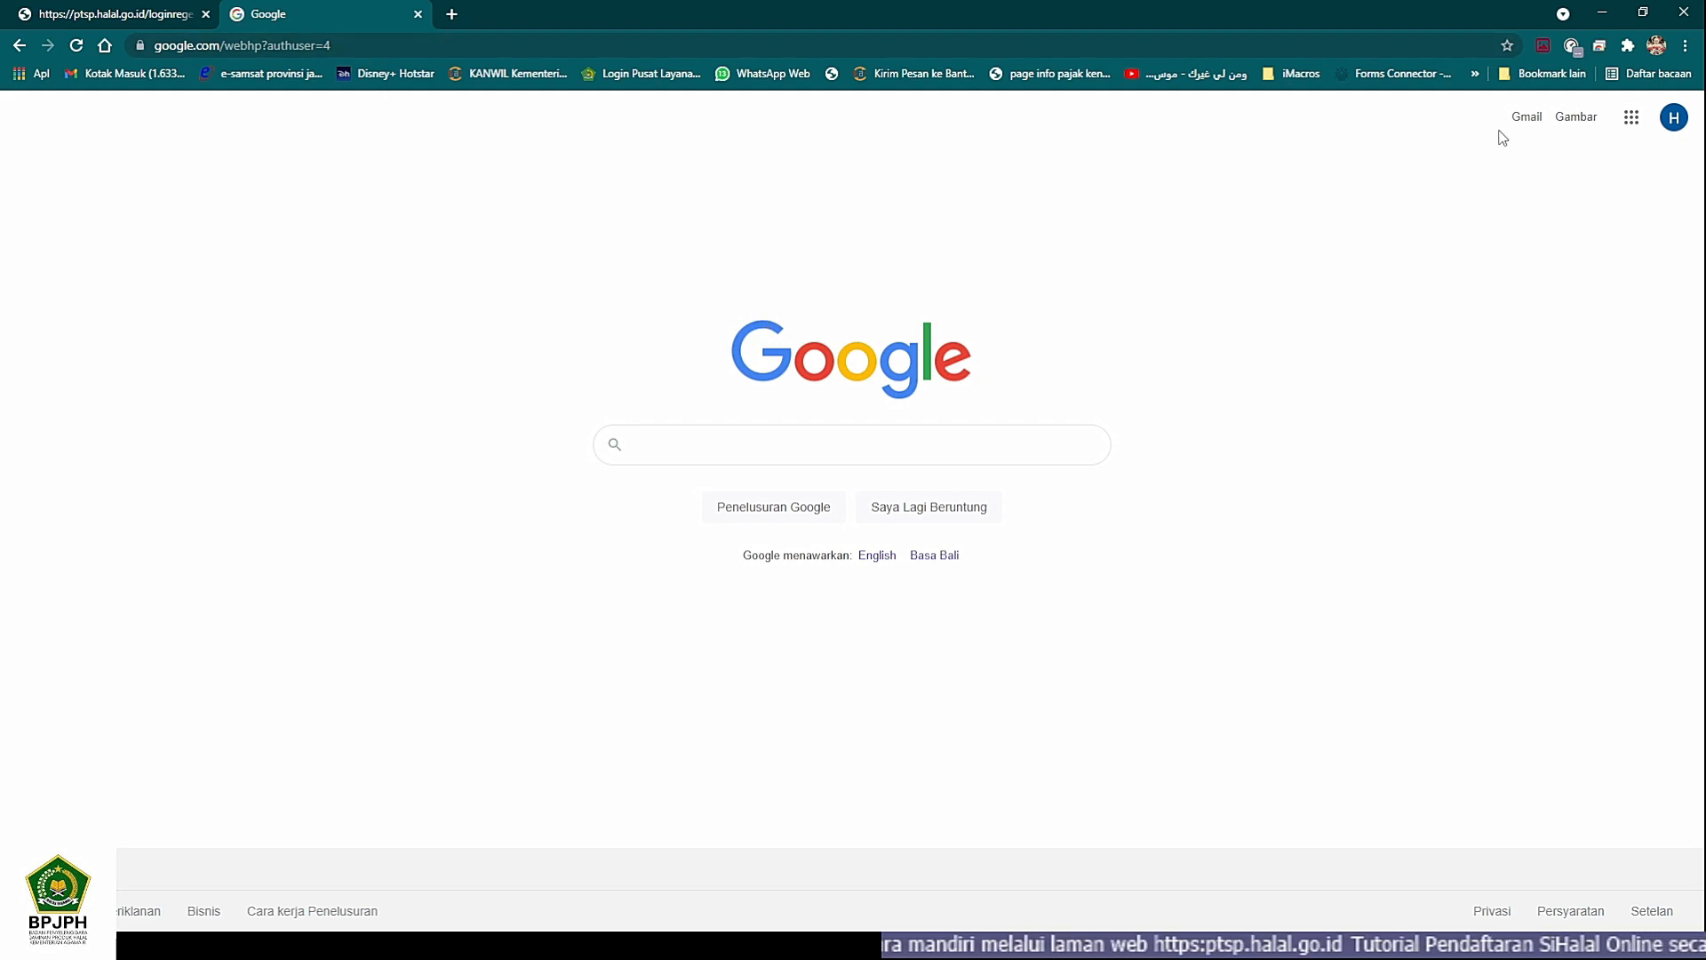
{"action": "left_click", "coordinate": [1525, 118]}
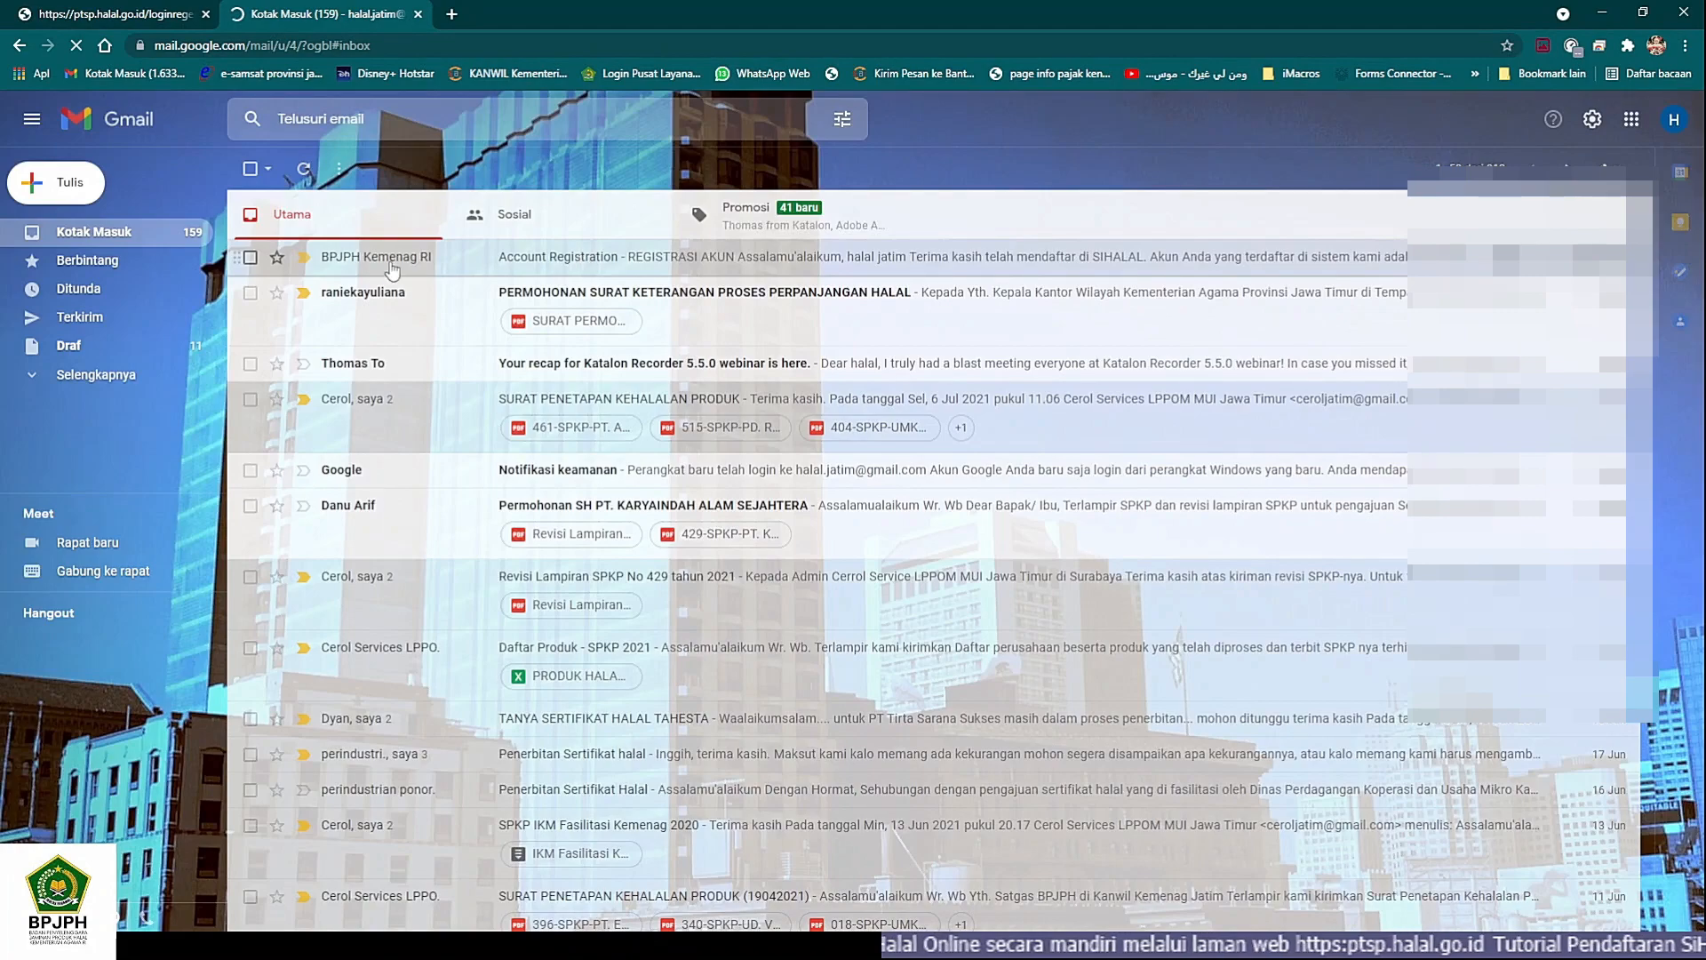
- Open the Account Registration e-mail from BPJPH Kemenag RI and activate the SIHALAL account from it
{"action": "left_click", "coordinate": [559, 260]}
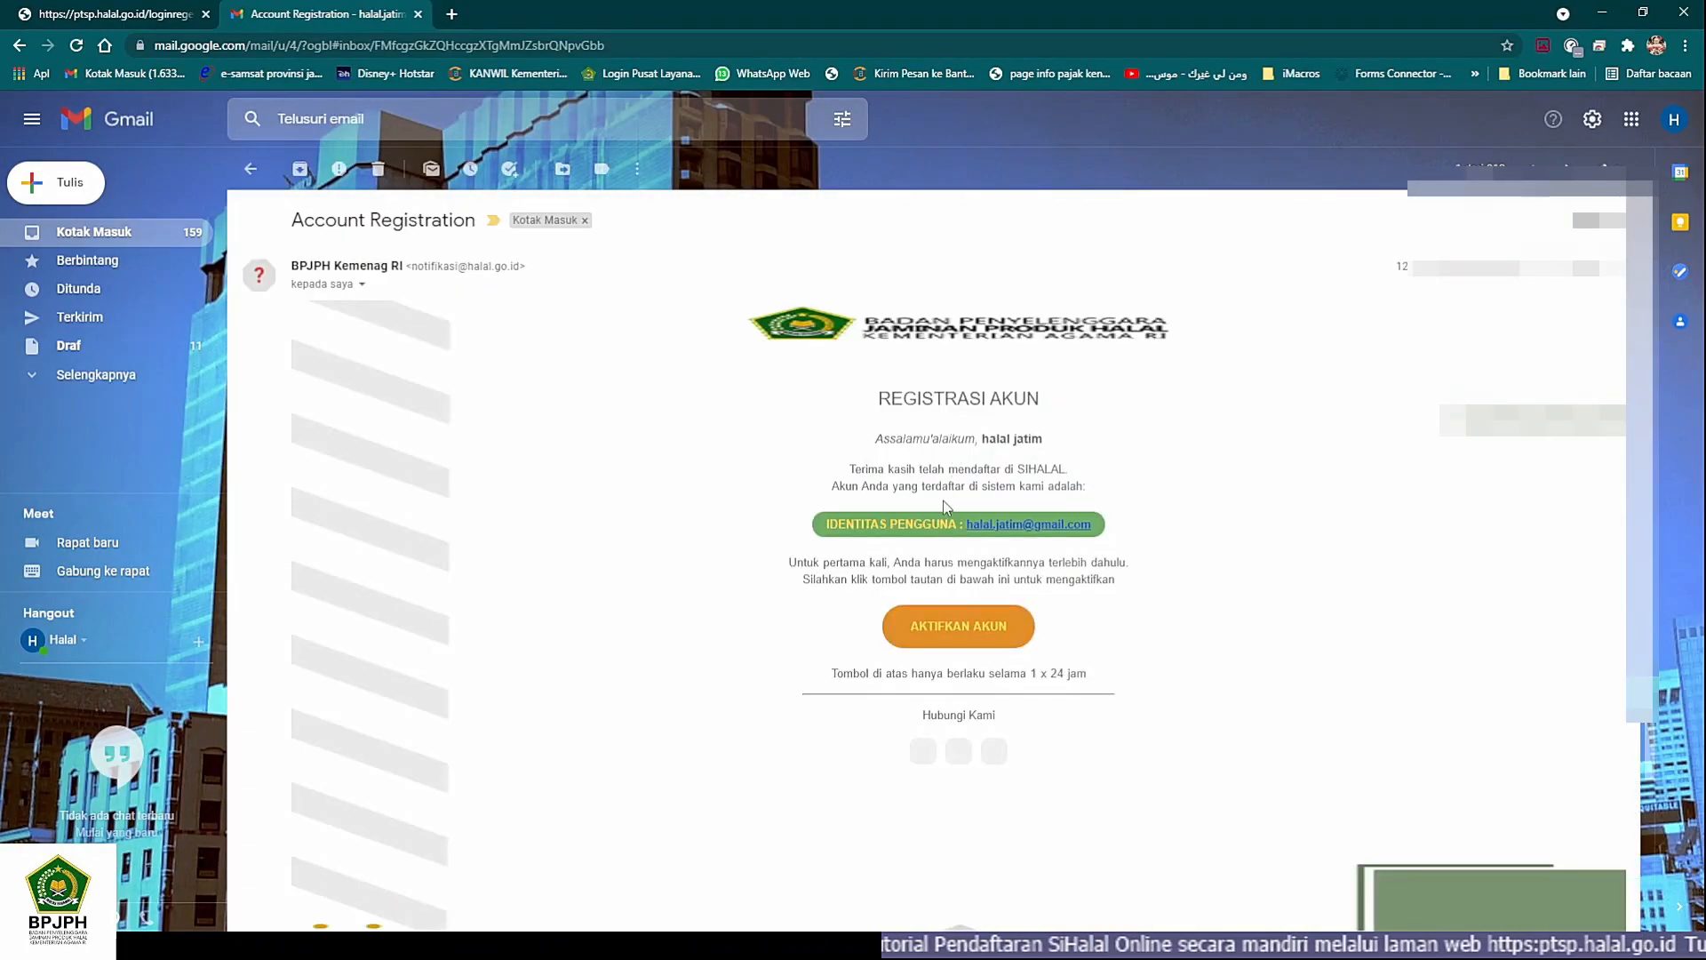
{"action": "left_click", "coordinate": [967, 638]}
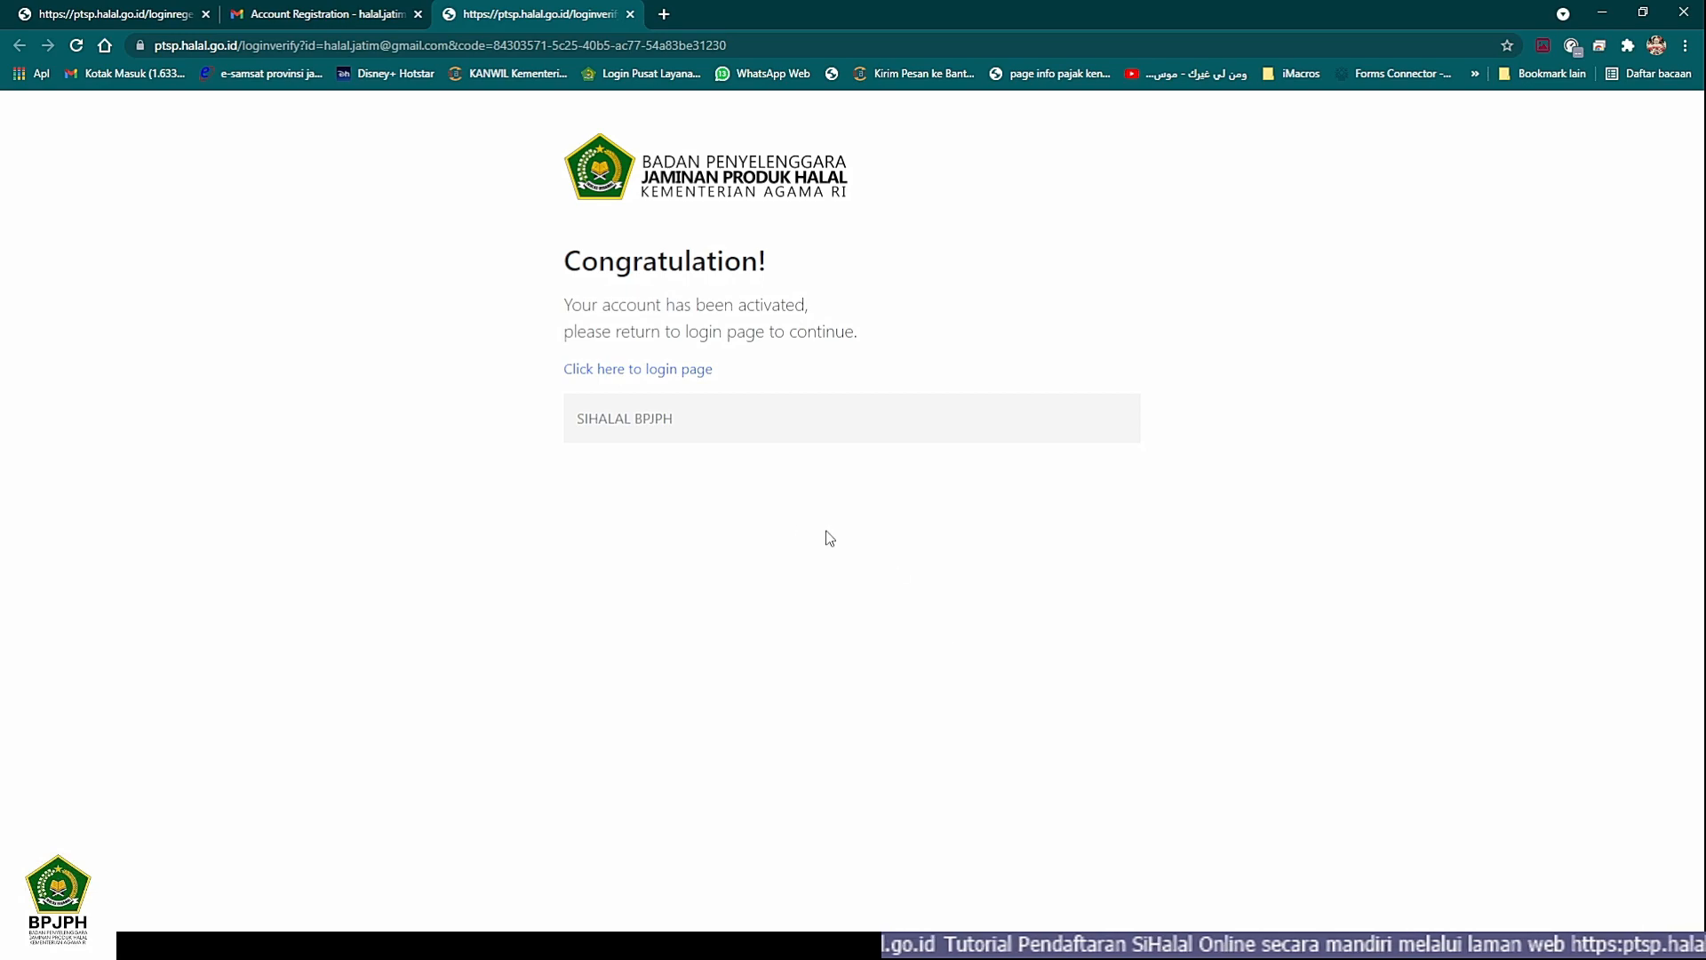
- Go to the SIHALAL login page from the activation confirmation and enter the account's e-mail address as the username
{"action": "left_click", "coordinate": [646, 375]}
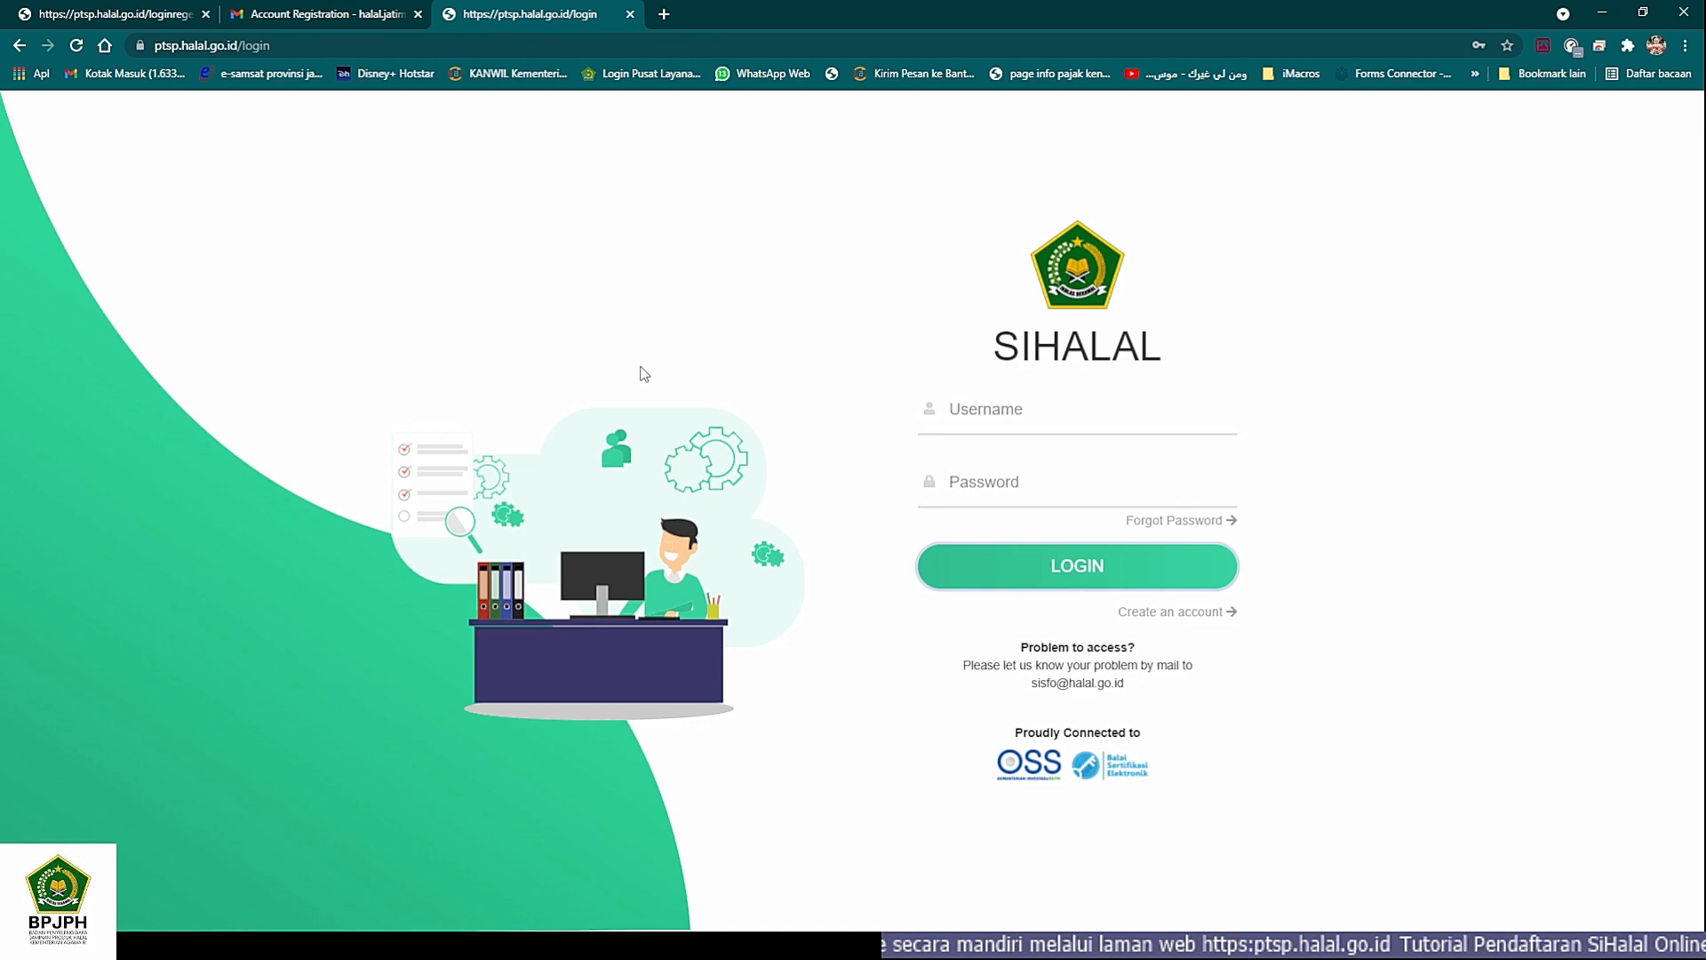
{"action": "left_click", "coordinate": [989, 418]}
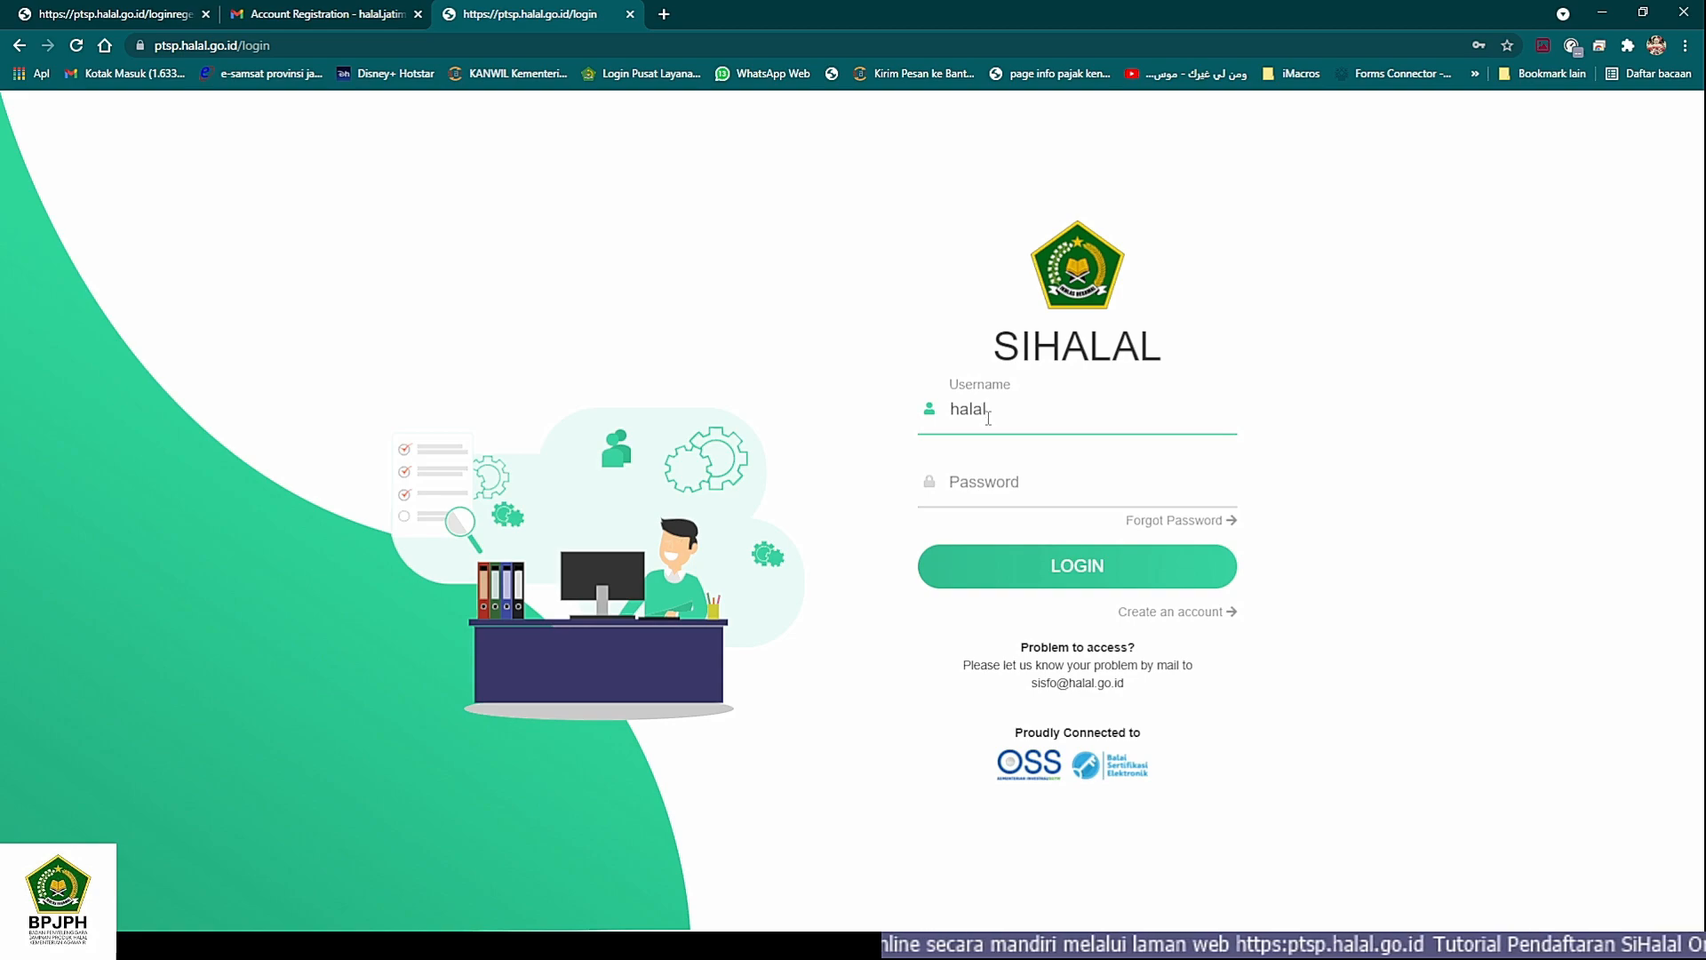
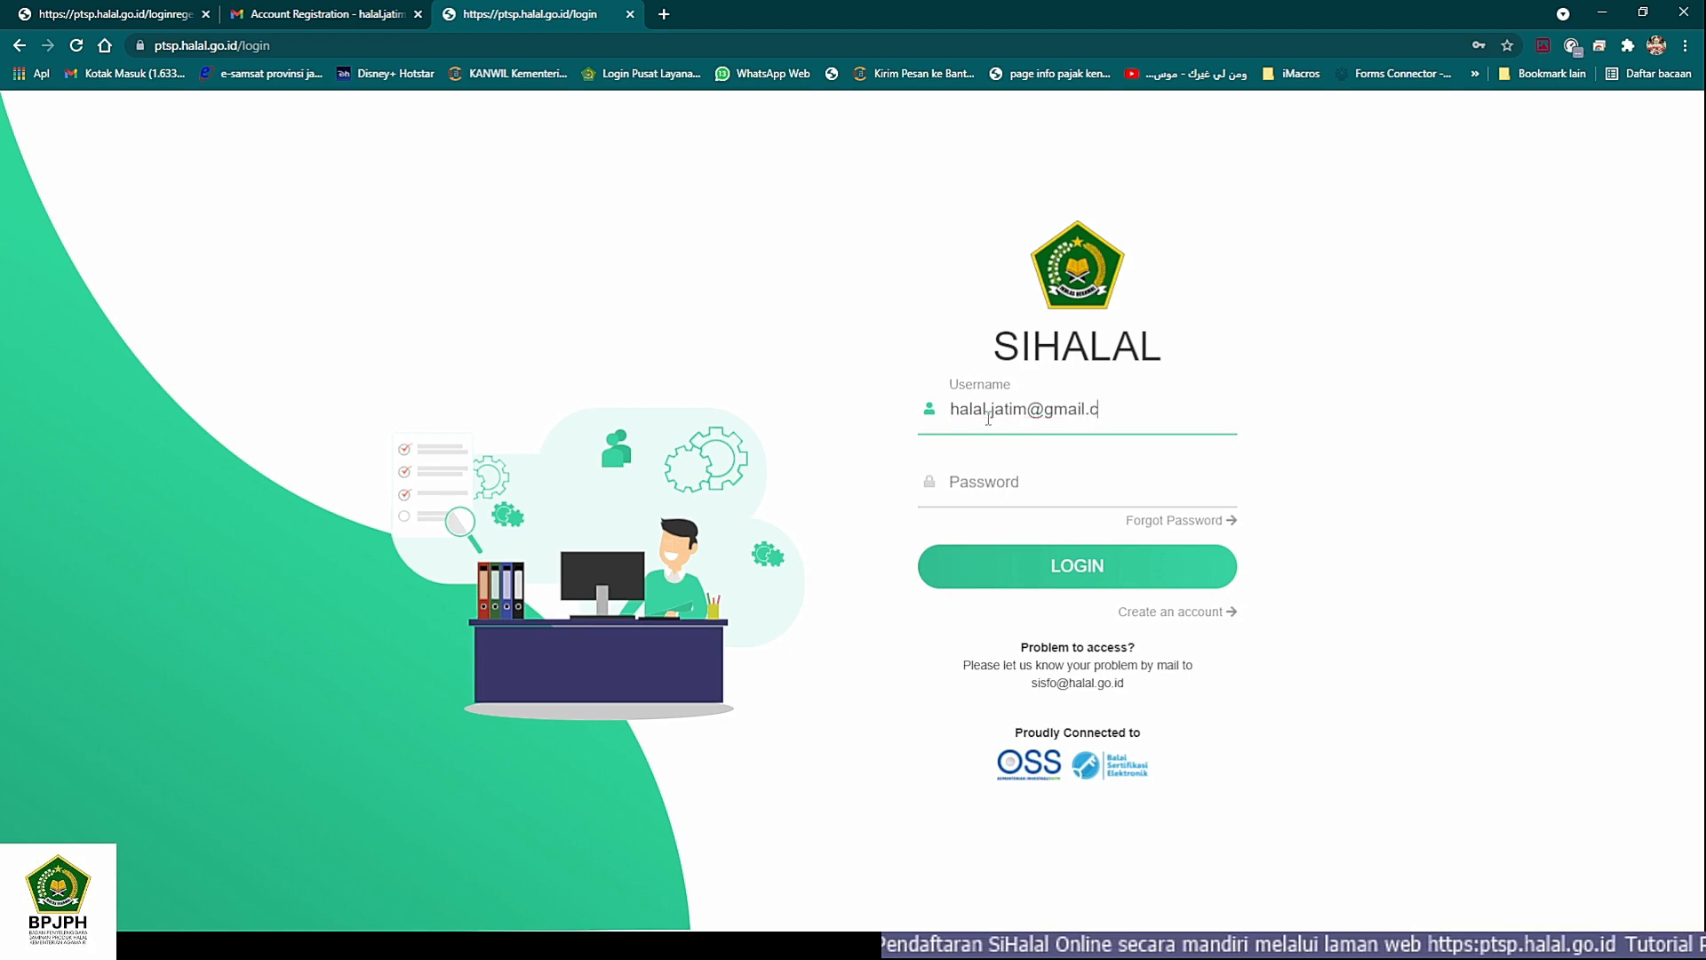
- Enter the account password and log in to SIHALAL
{"action": "key", "text": "Tab"}
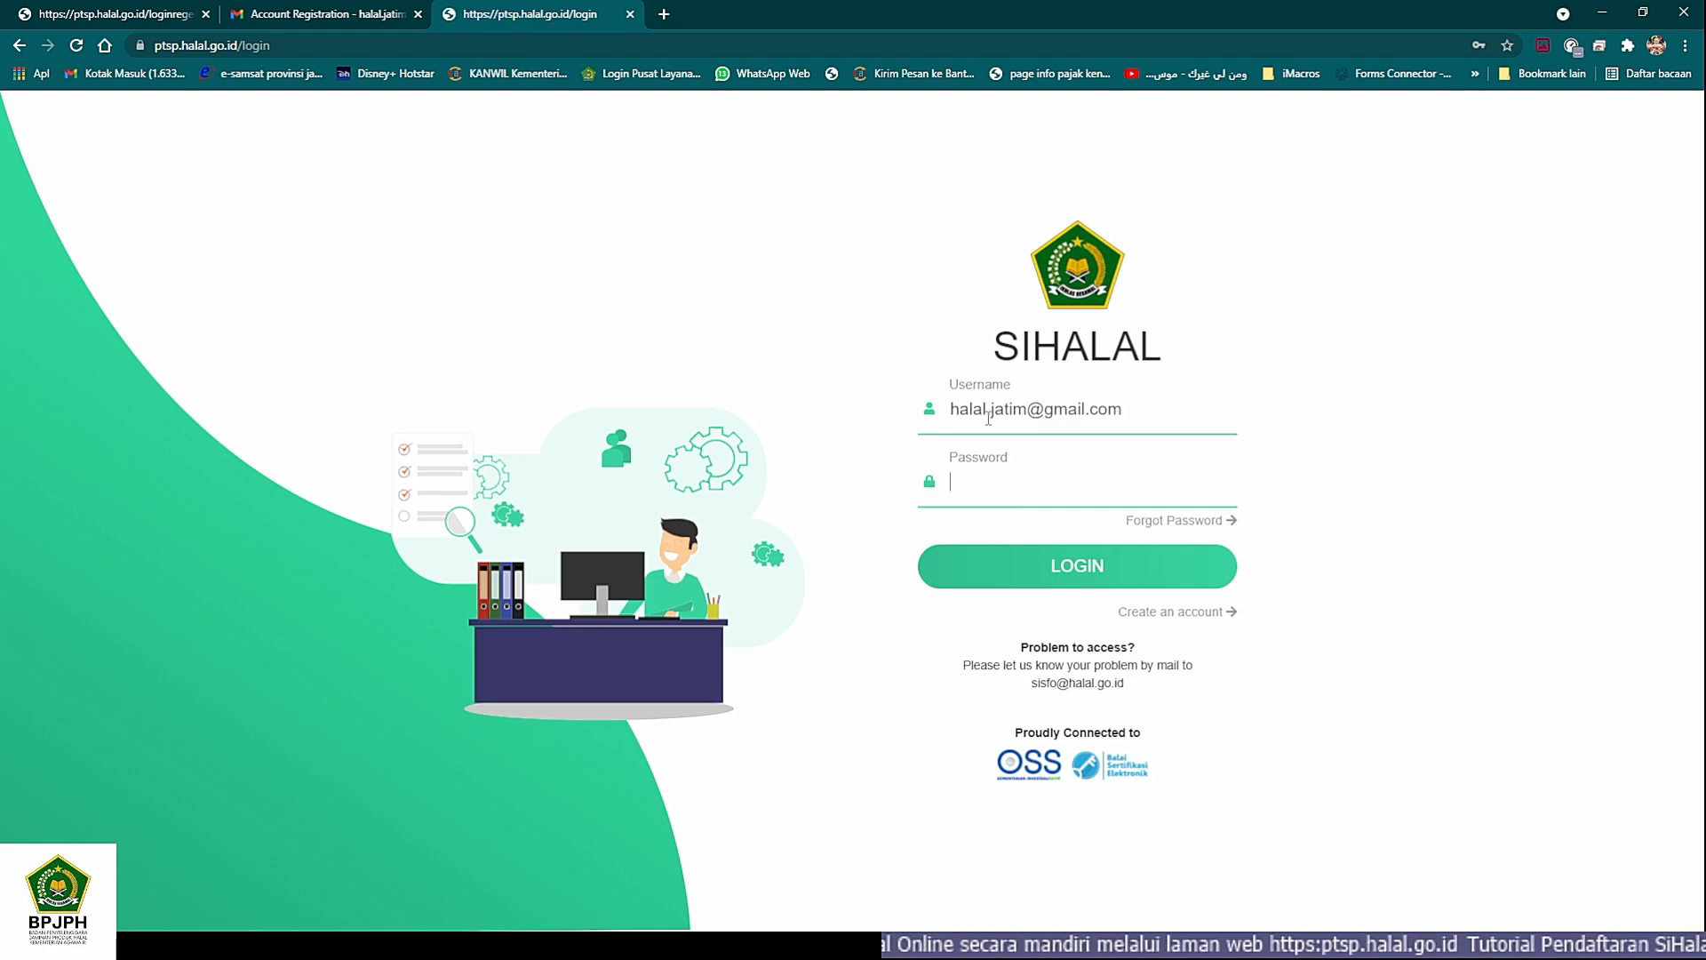
{"action": "type", "text": "•••••••••"}
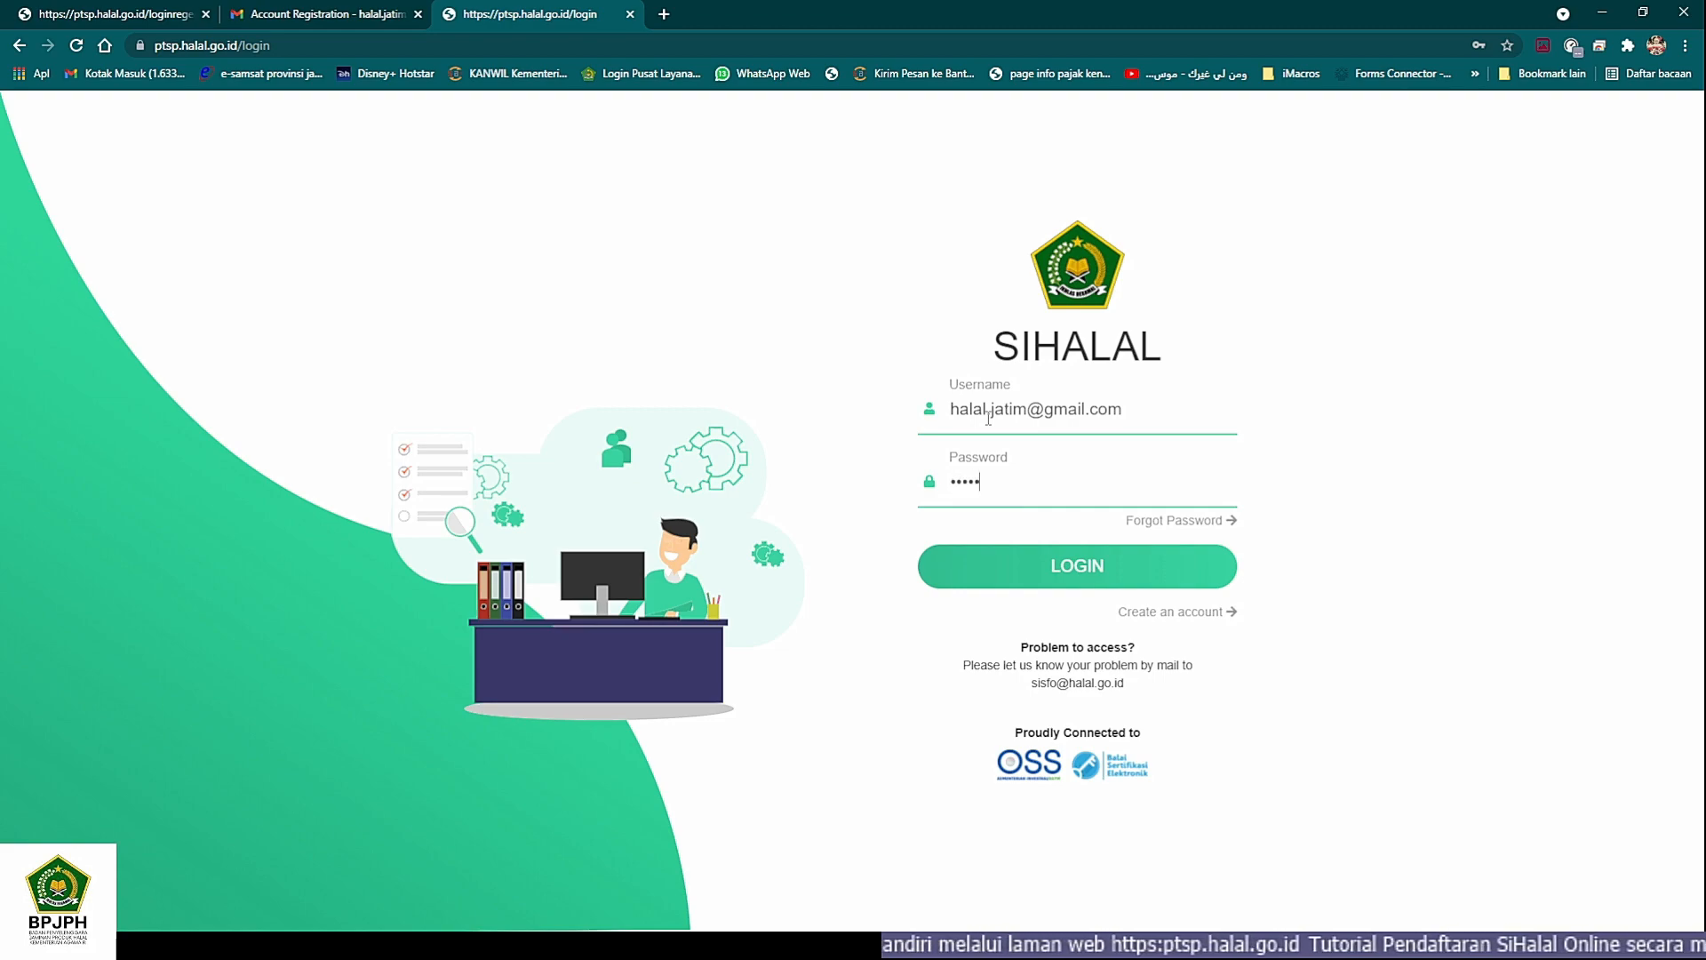
{"action": "type", "text": "••"}
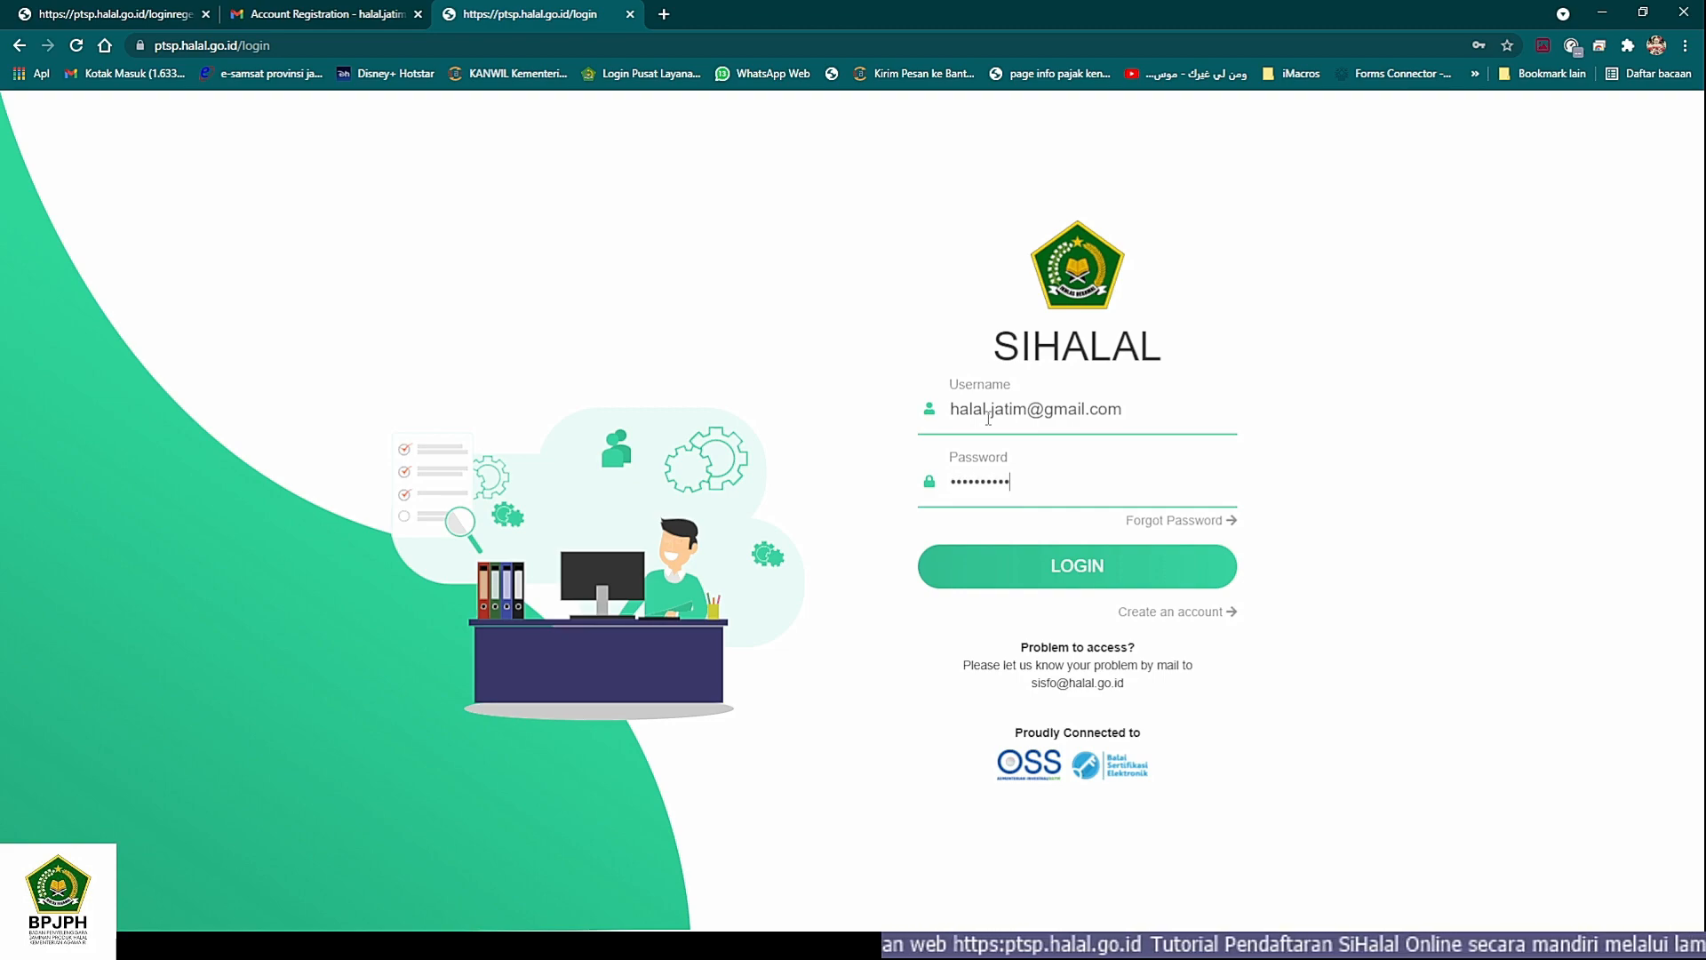
{"action": "key", "text": "Return"}
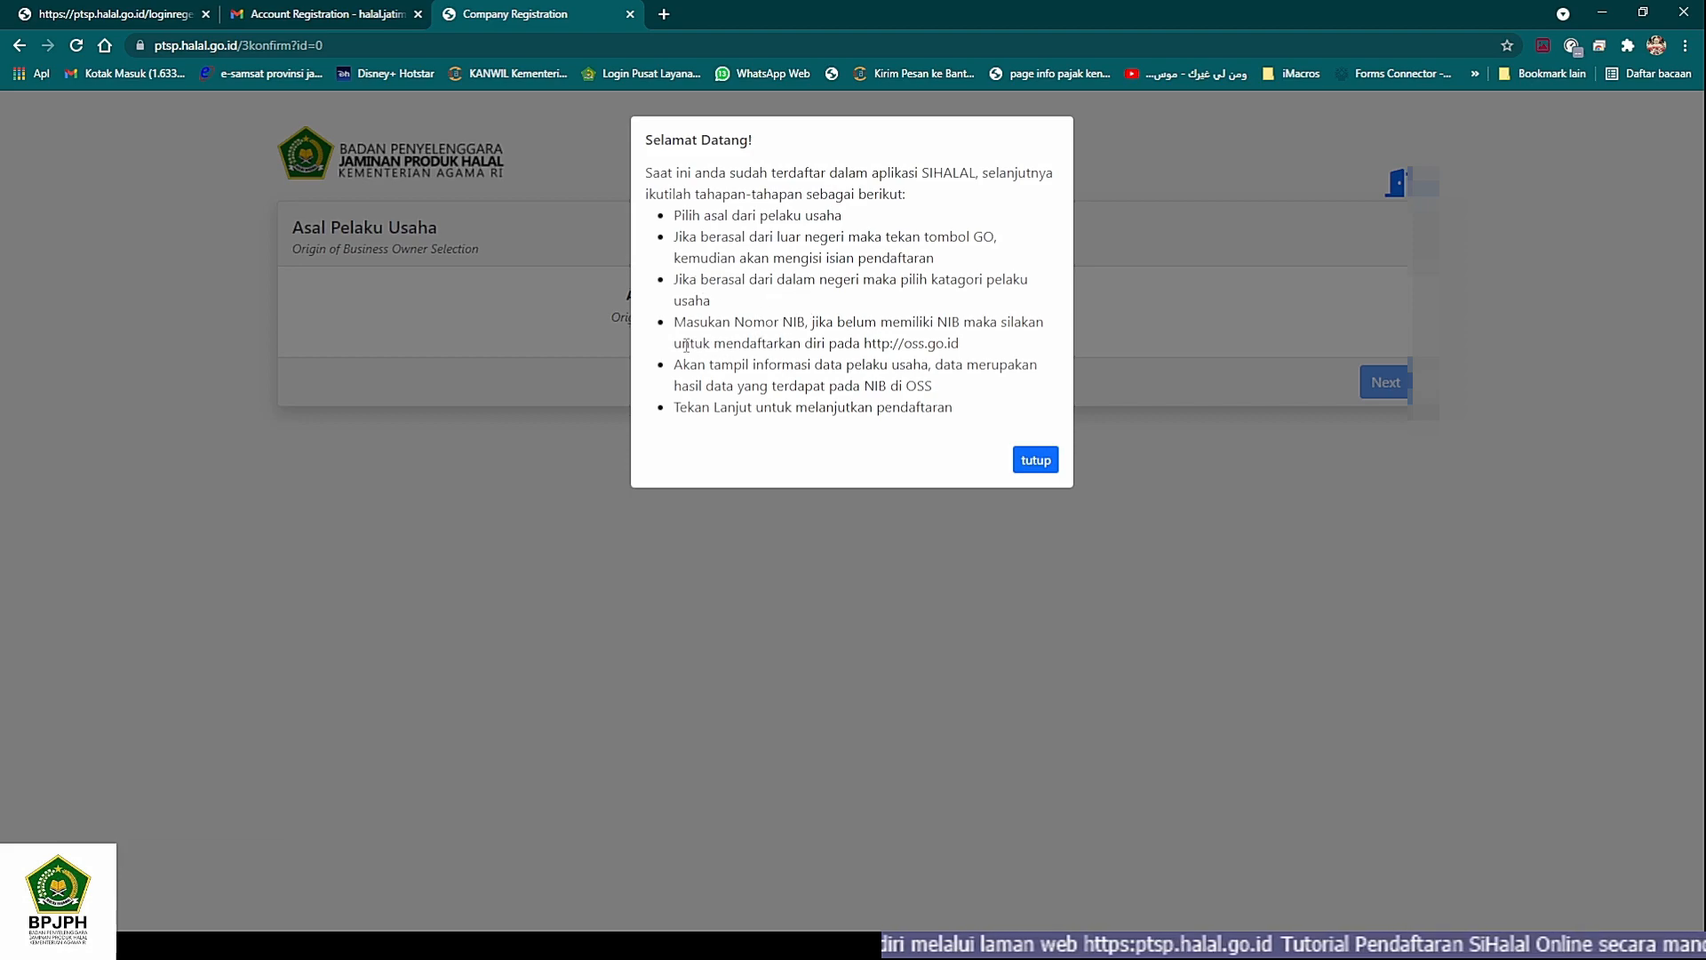
- Read the registration stages in the Selamat Datang message, especially those on the NIB, the business data from OSS and continuing the registration
{"action": "left_click_drag", "start_coordinate": [682, 345], "coordinate": [959, 345]}
{"action": "left_click", "coordinate": [859, 371]}
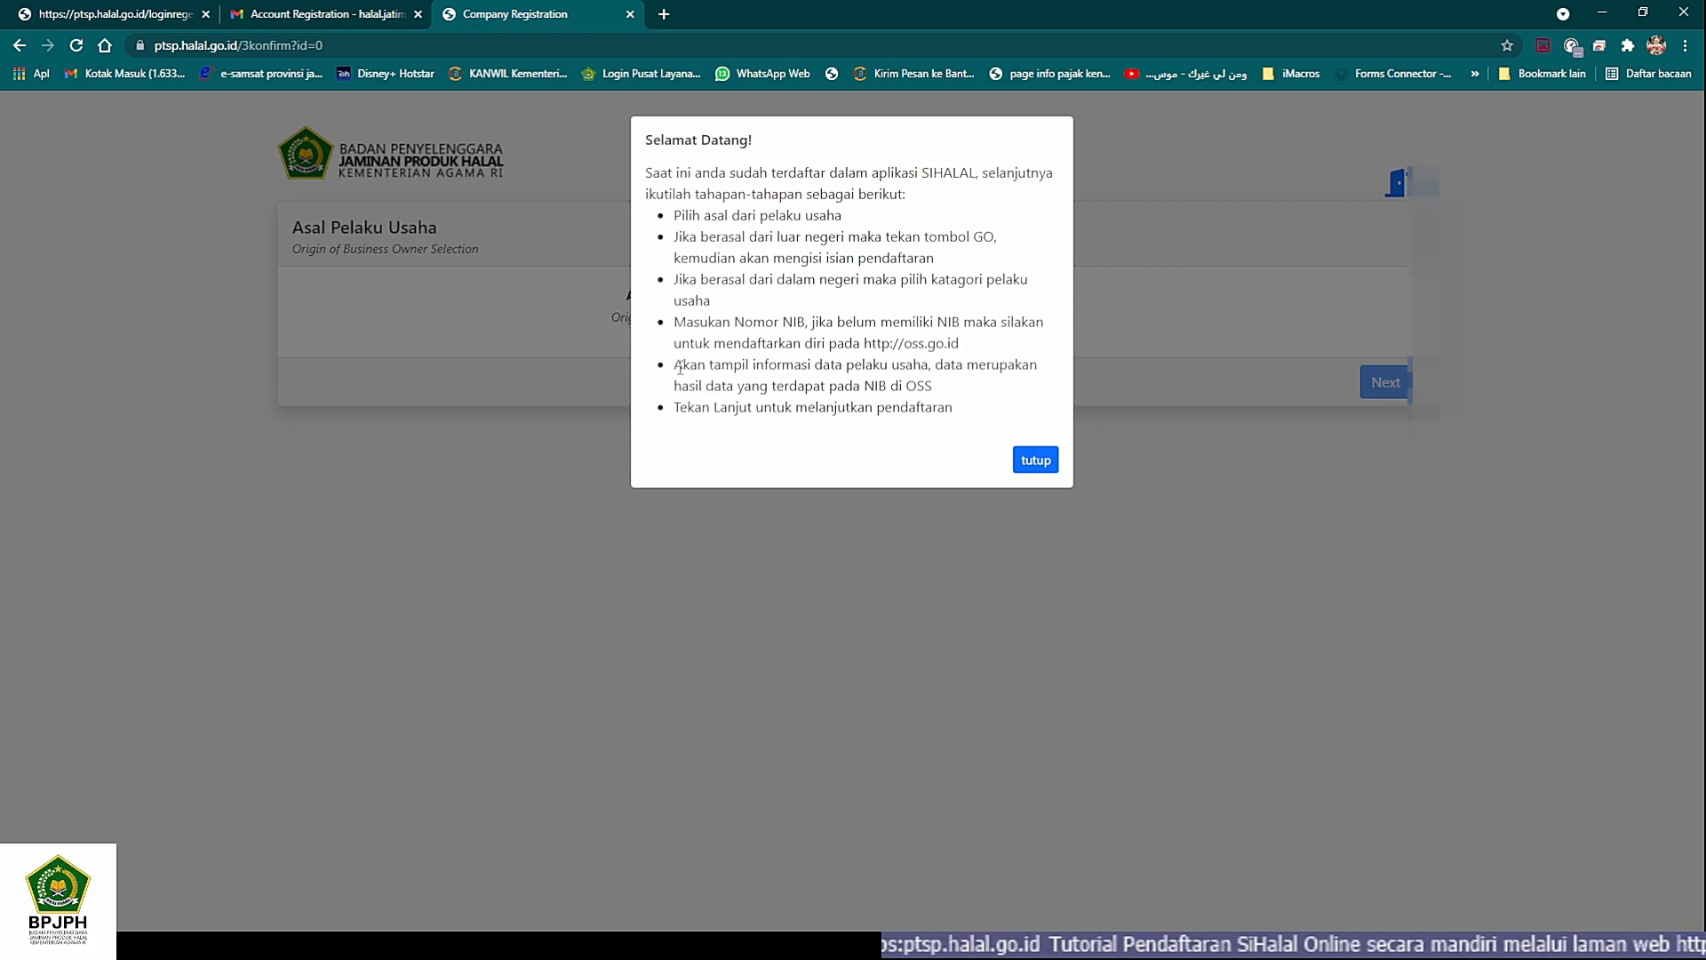
{"action": "left_click_drag", "start_coordinate": [677, 367], "coordinate": [933, 388]}
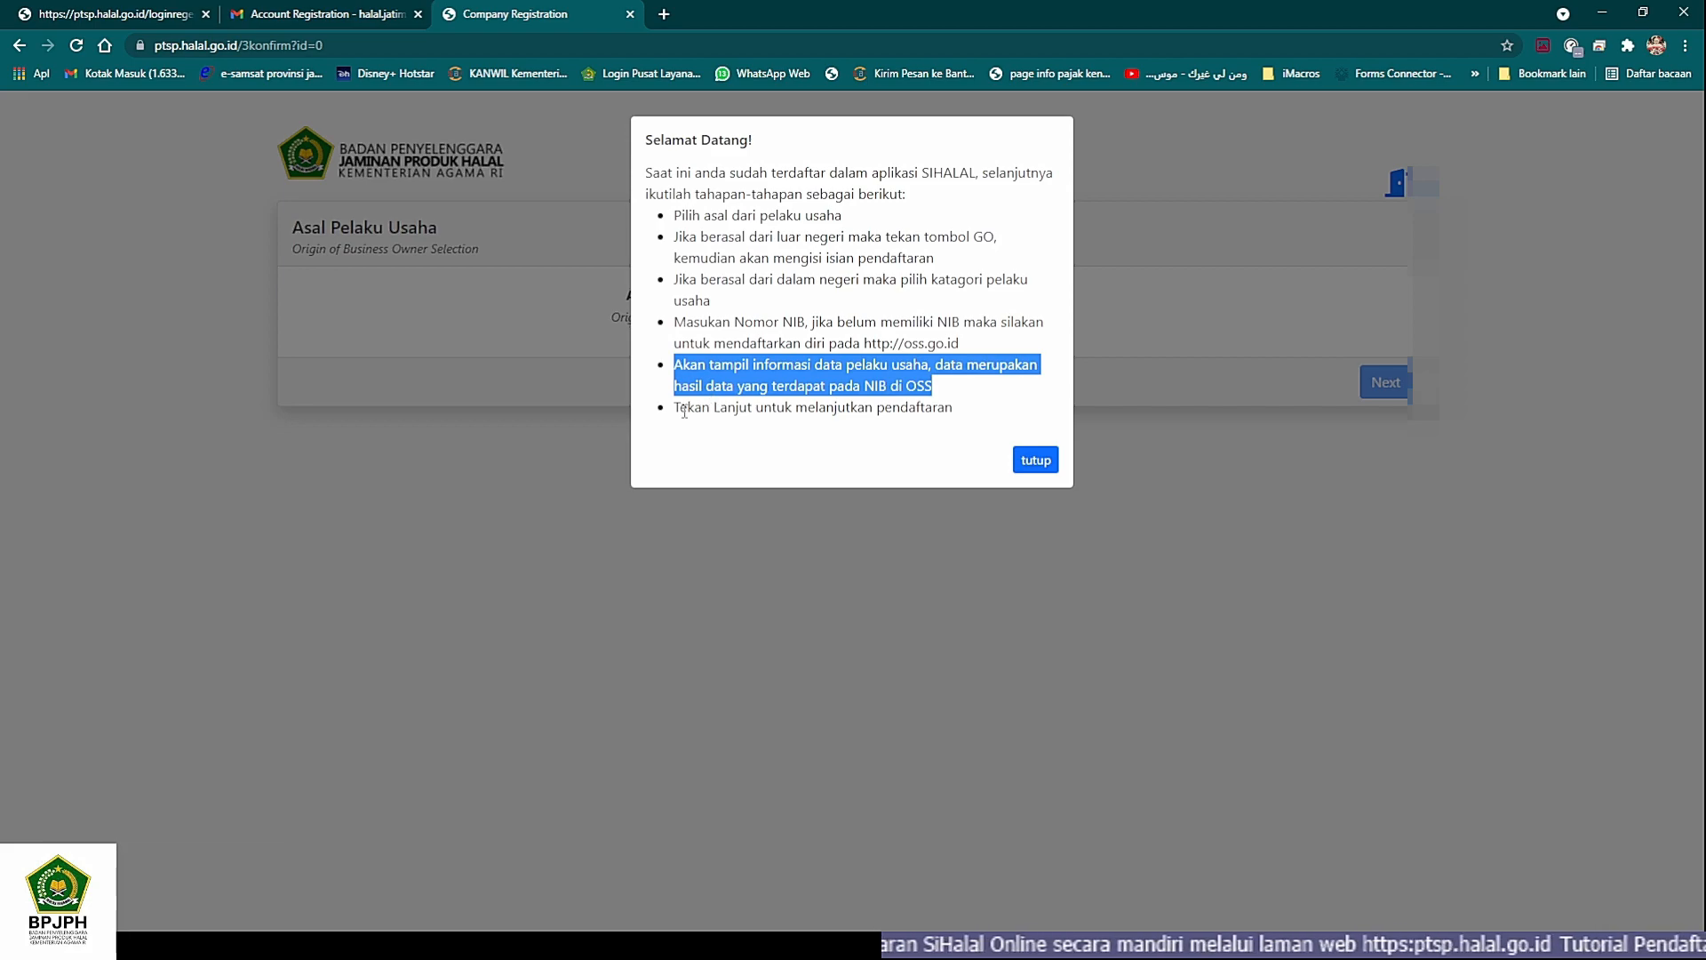
{"action": "left_click_drag", "start_coordinate": [677, 409], "coordinate": [777, 426]}
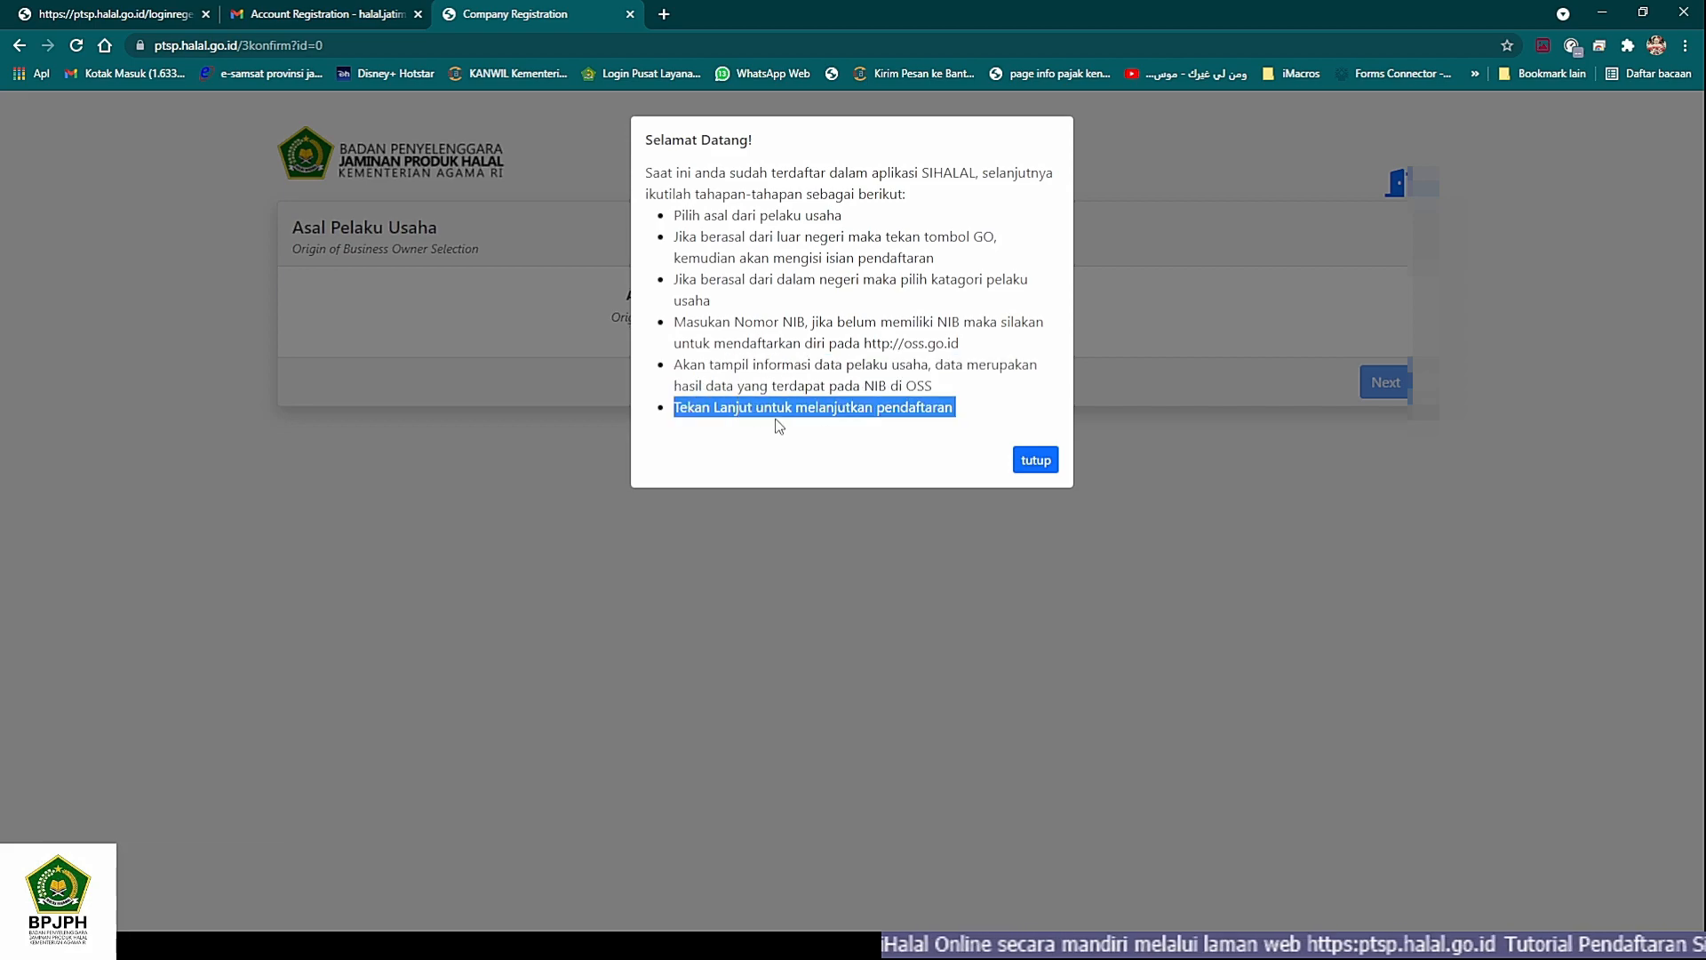
{"action": "left_click", "coordinate": [668, 373]}
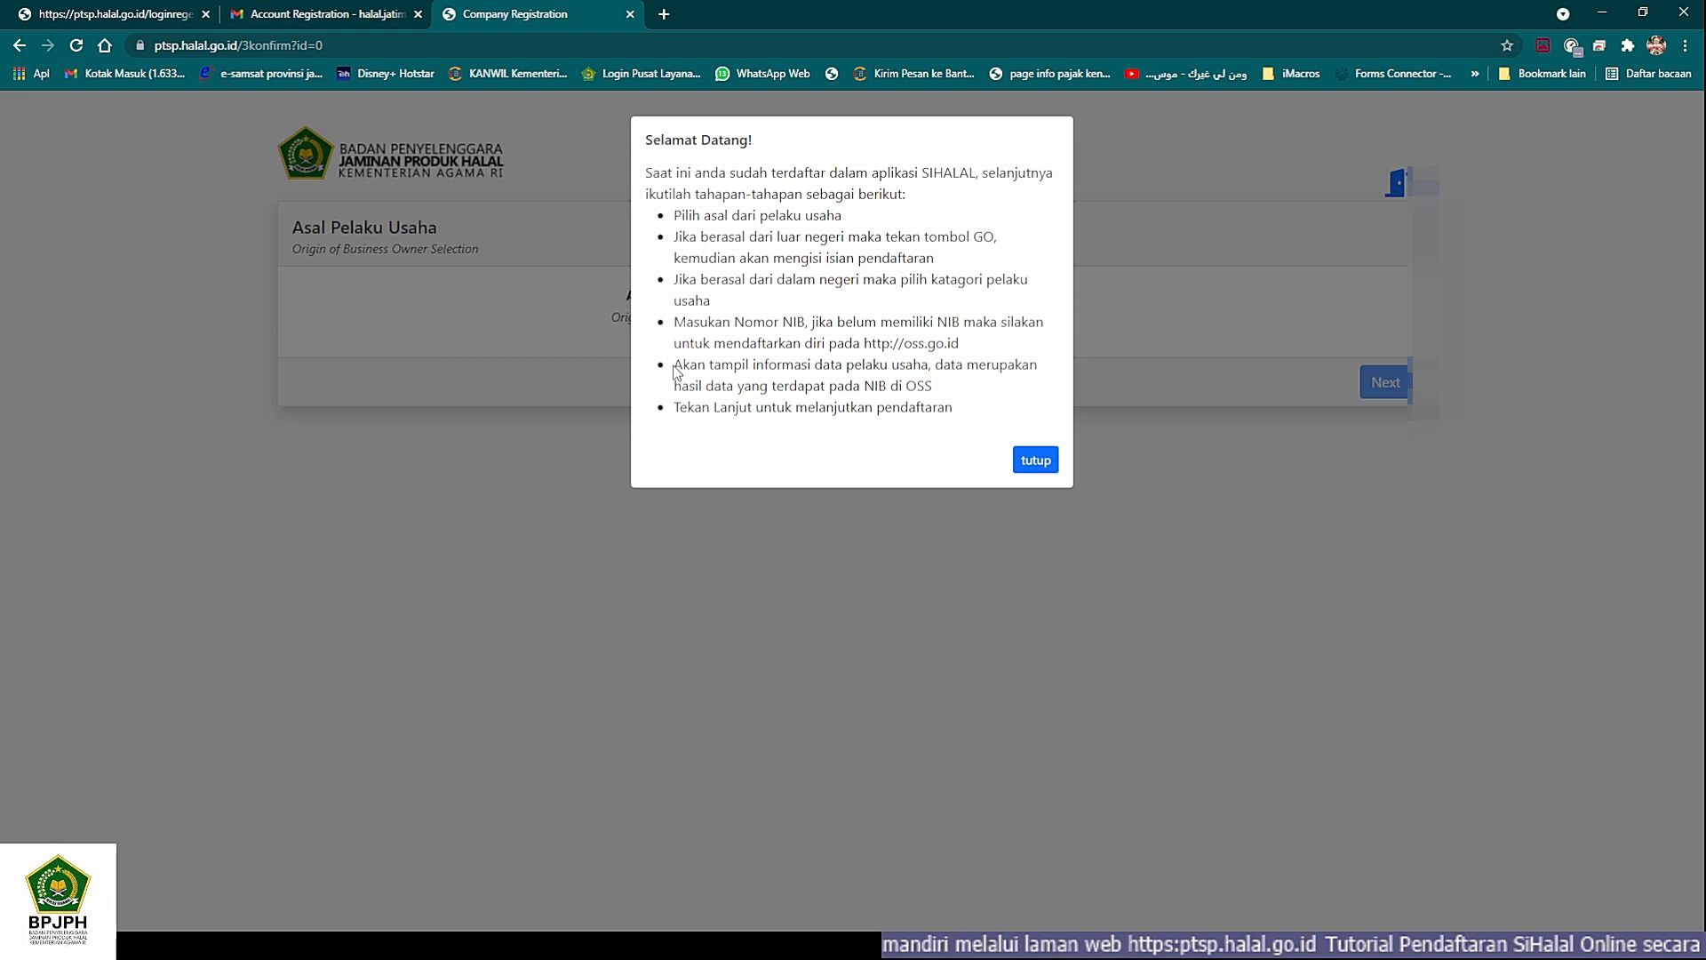
{"action": "left_click_drag", "start_coordinate": [674, 364], "coordinate": [932, 388]}
{"action": "left_click", "coordinate": [733, 383]}
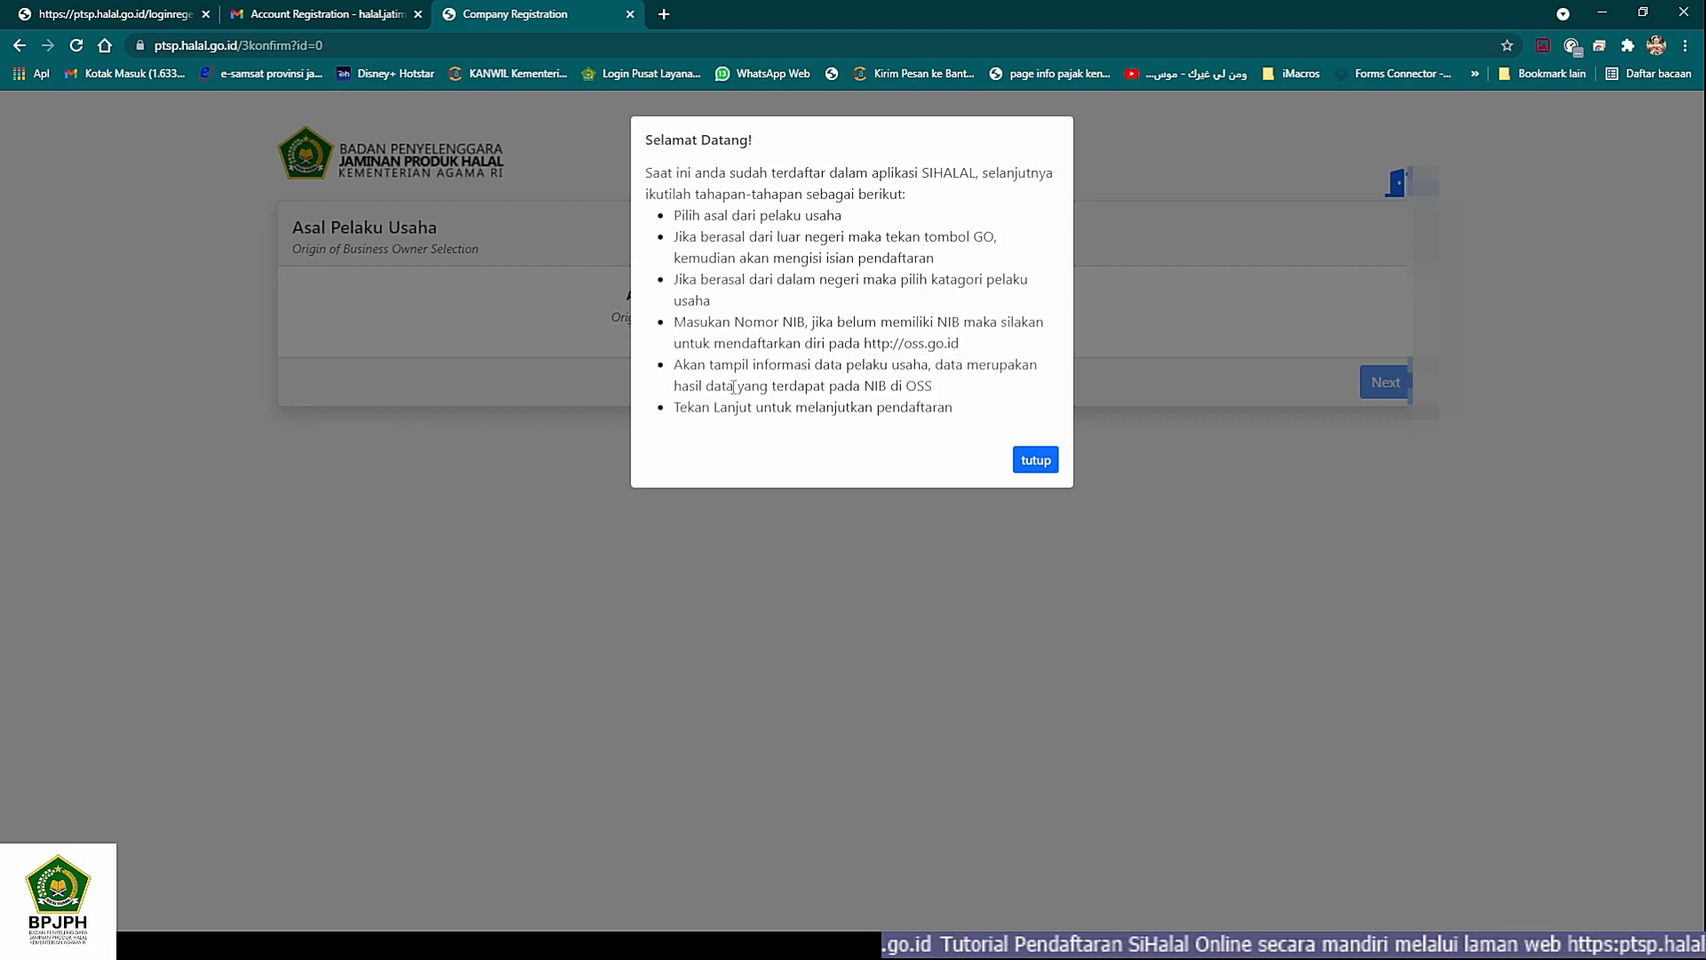
- Dismiss the Selamat Datang message and submit Dalam Negeri / Domestic as the Asal Pelaku Usaha
{"action": "left_click", "coordinate": [1031, 462]}
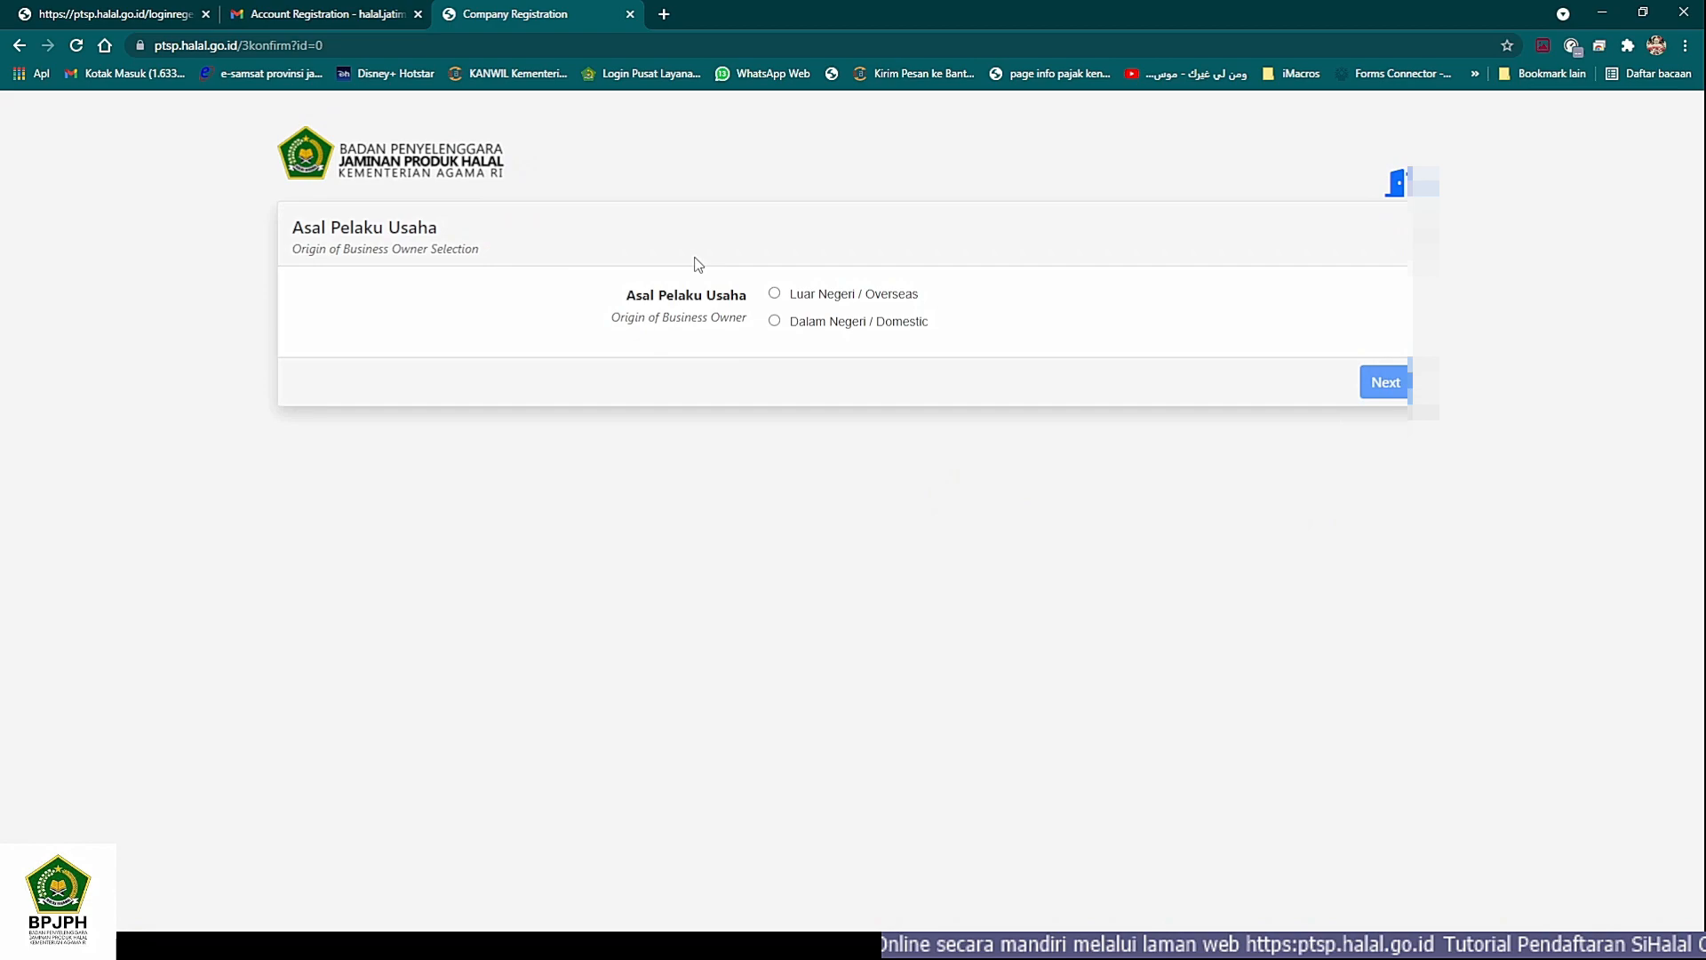
{"action": "left_click", "coordinate": [775, 322]}
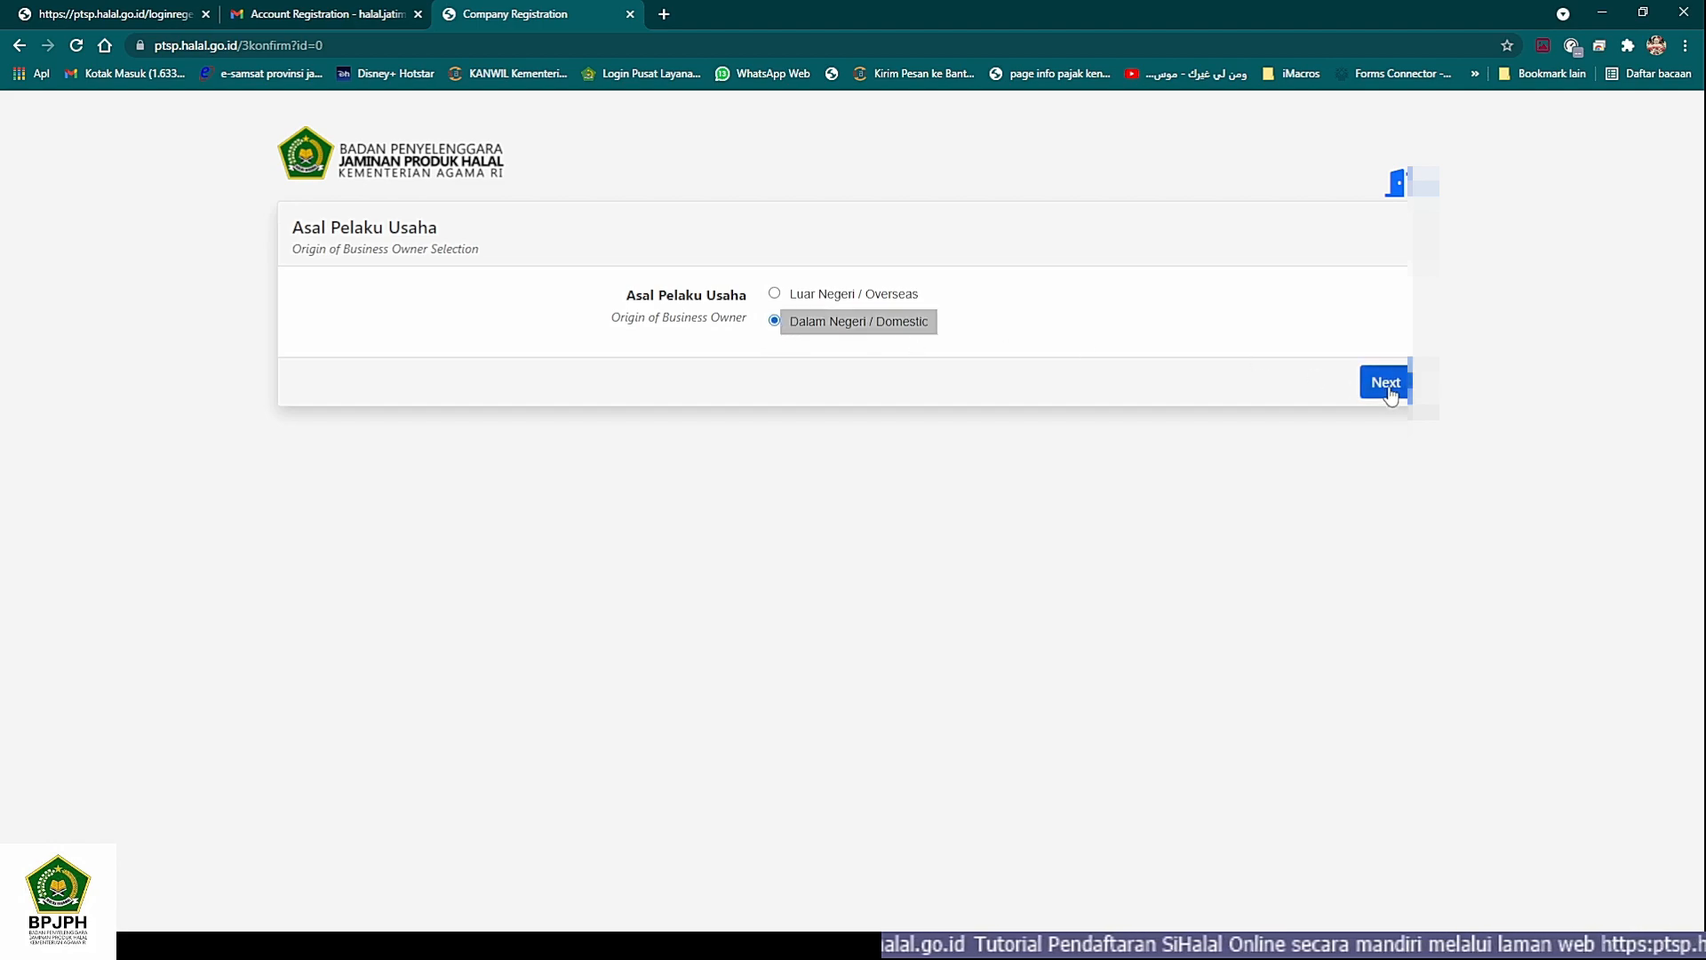
{"action": "left_click", "coordinate": [1384, 384]}
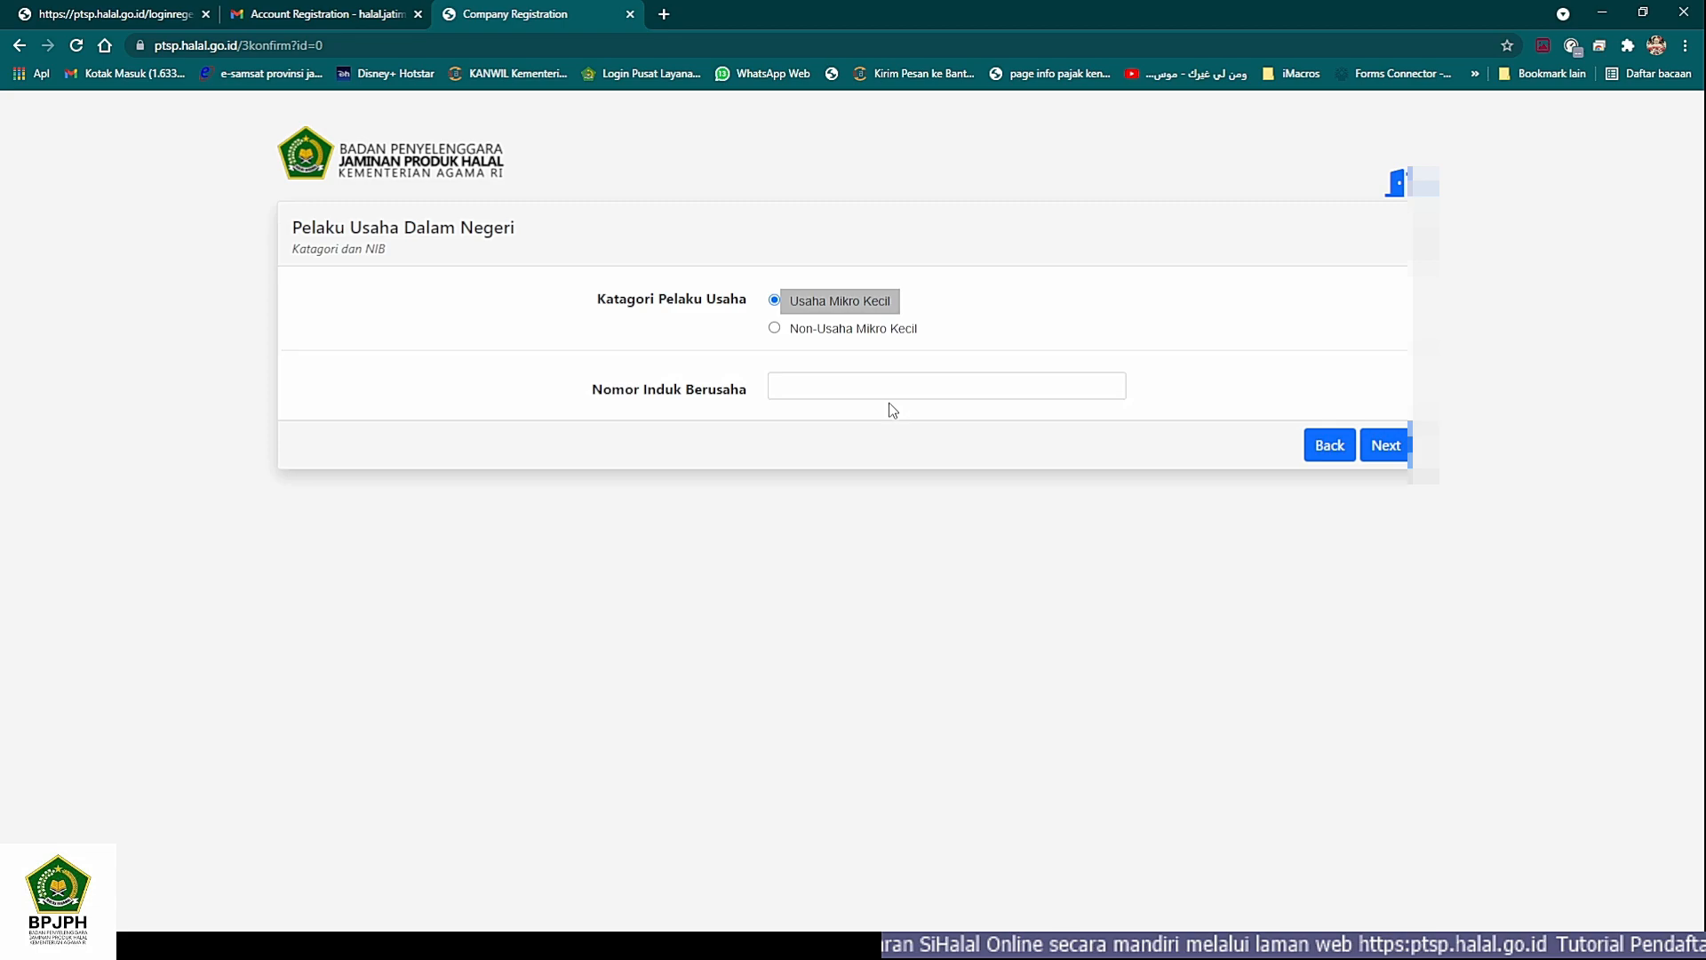
- With Usaha Mikro Kecil as the Katagori Pelaku Usaha, fill in the business's Nomor Induk Berusaha, copying it from the other window
{"action": "left_click", "coordinate": [801, 388]}
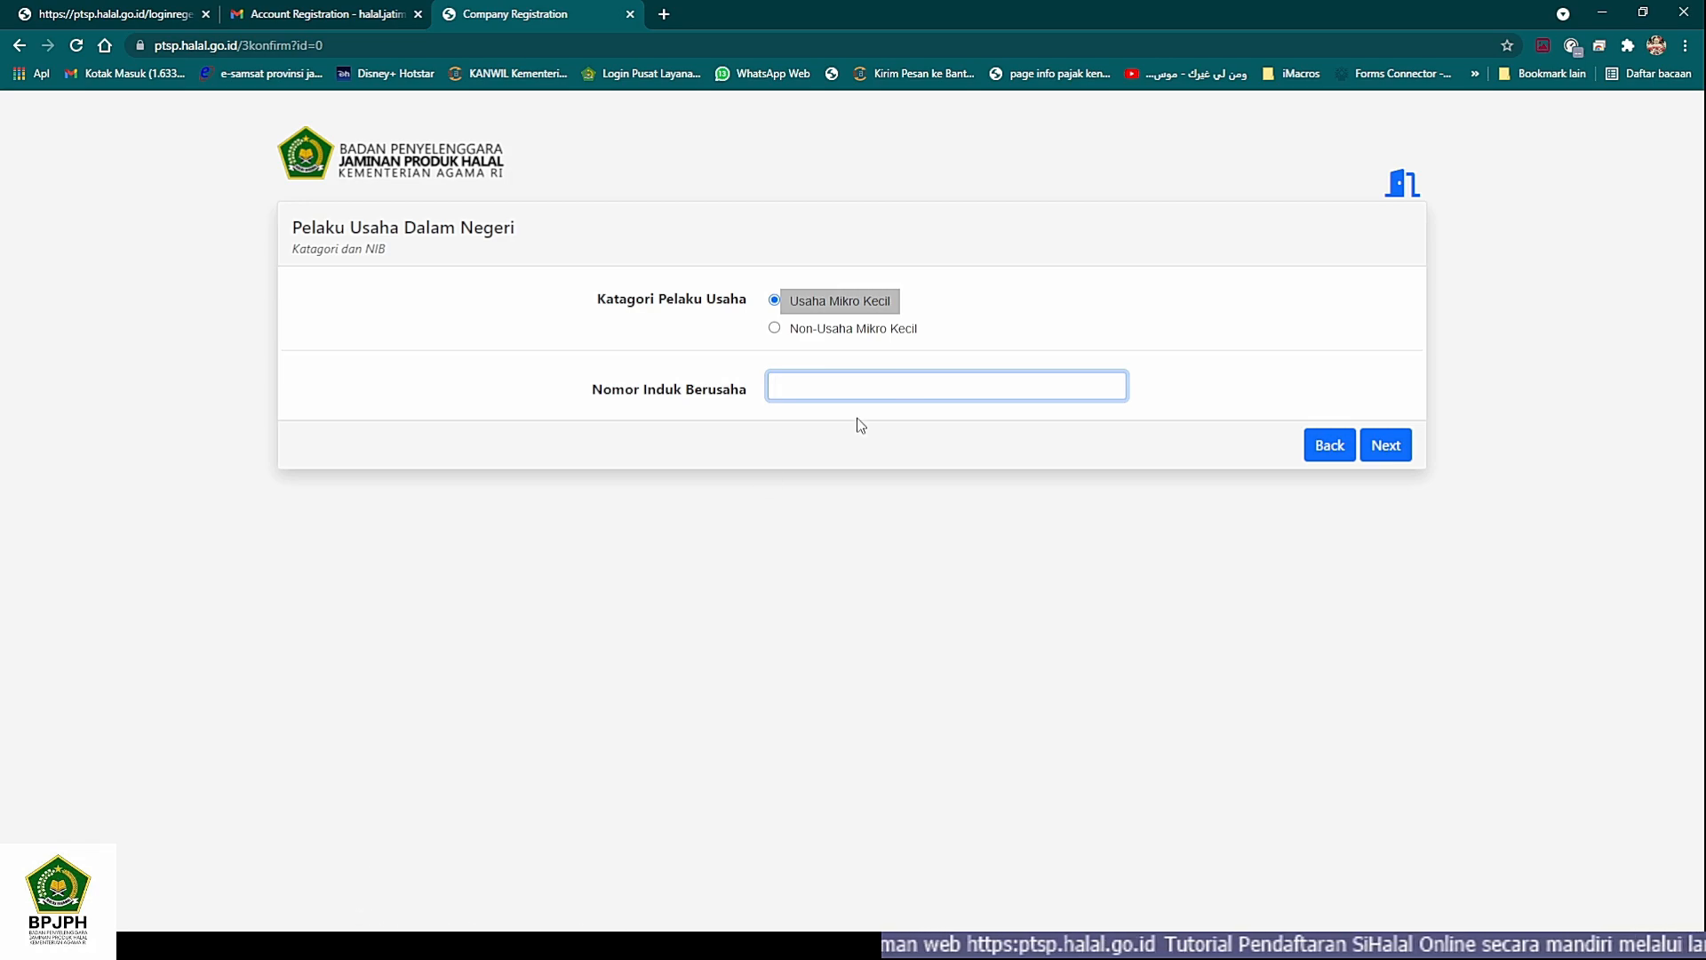
{"action": "key", "text": "alt+Tab"}
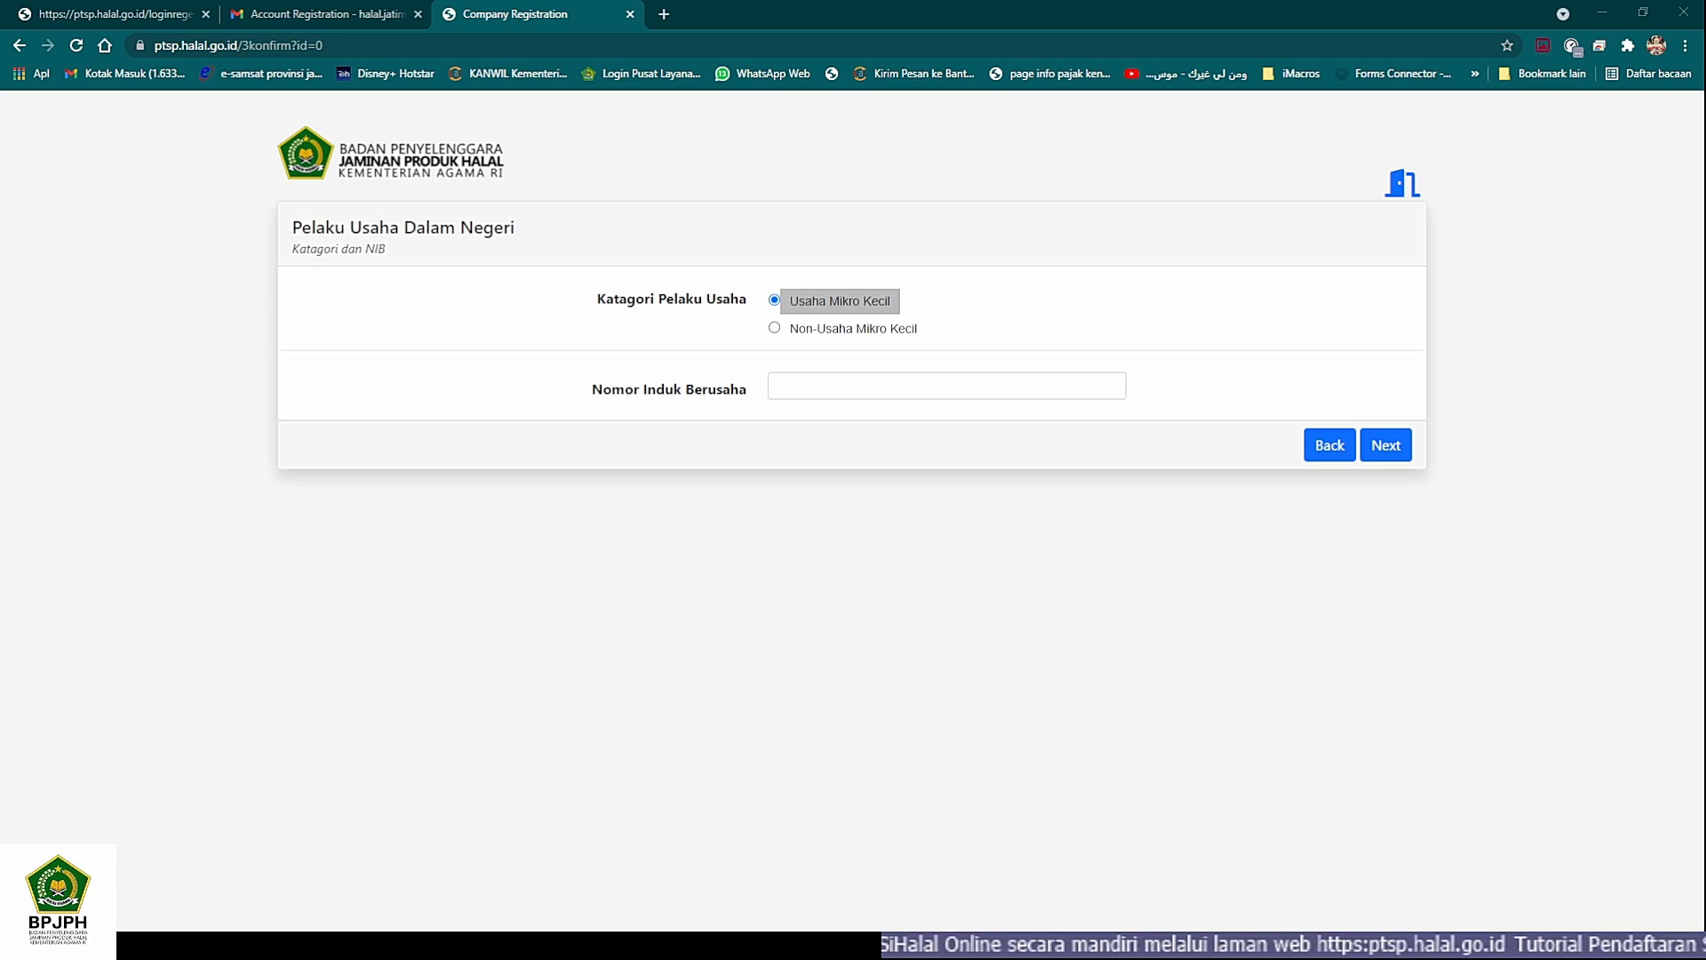
{"action": "key", "text": "alt+Tab"}
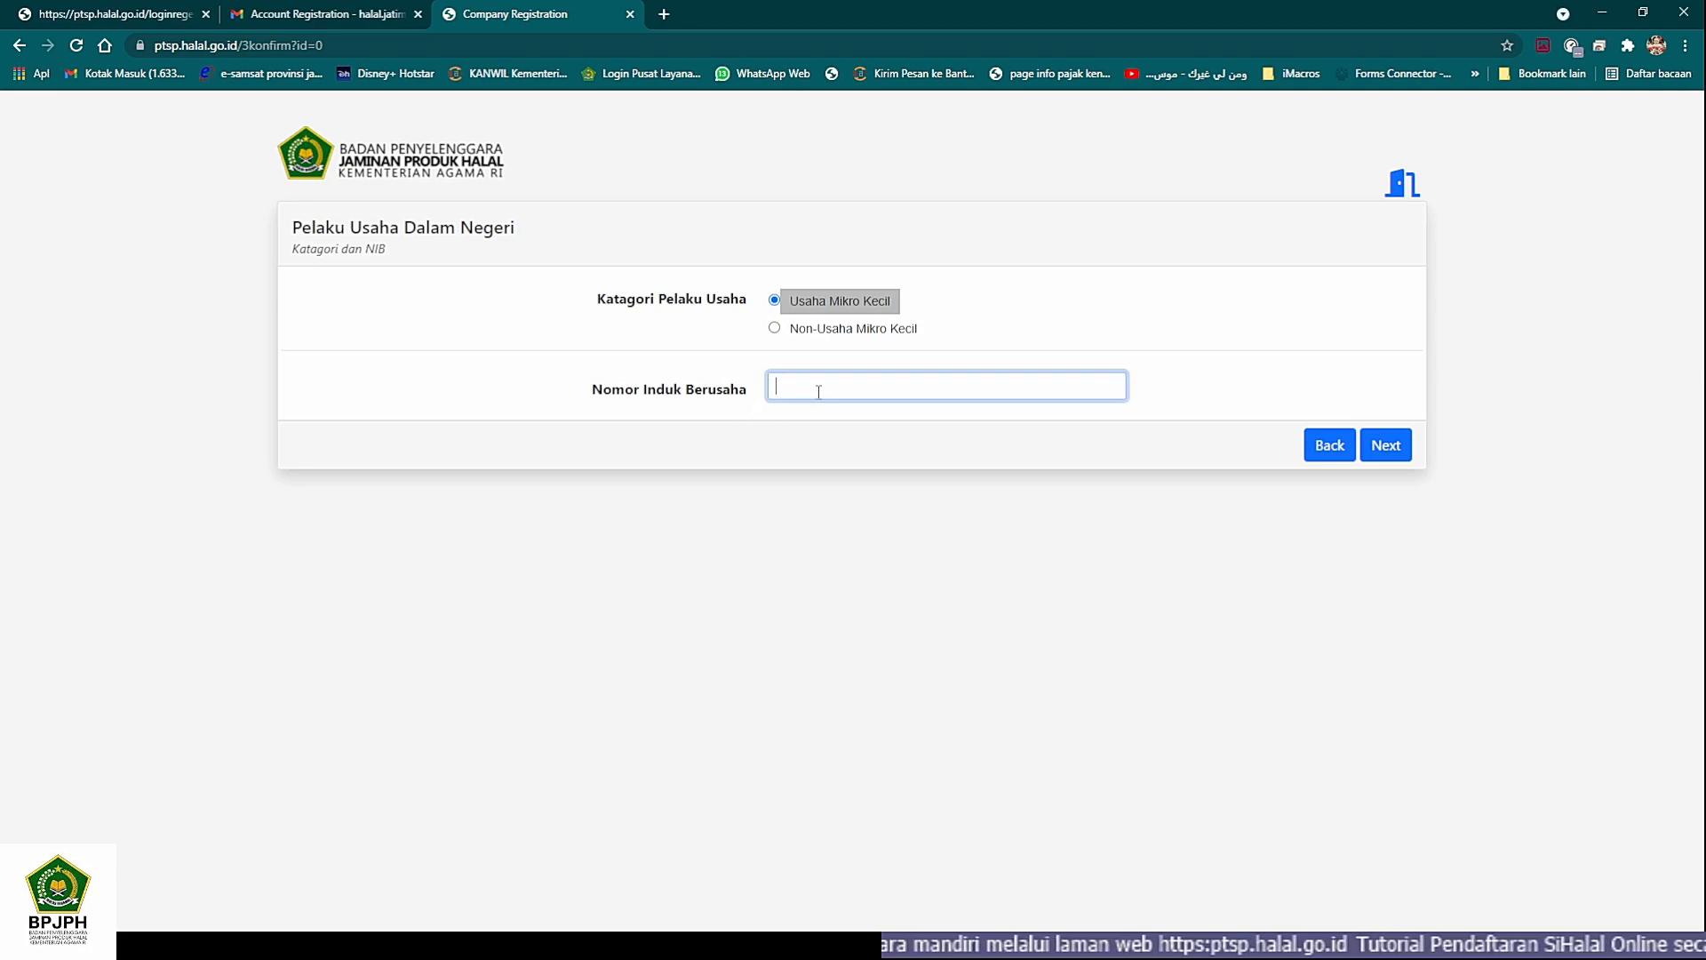
{"action": "type", "text": "912"}
{"action": "key", "text": "alt+Tab"}
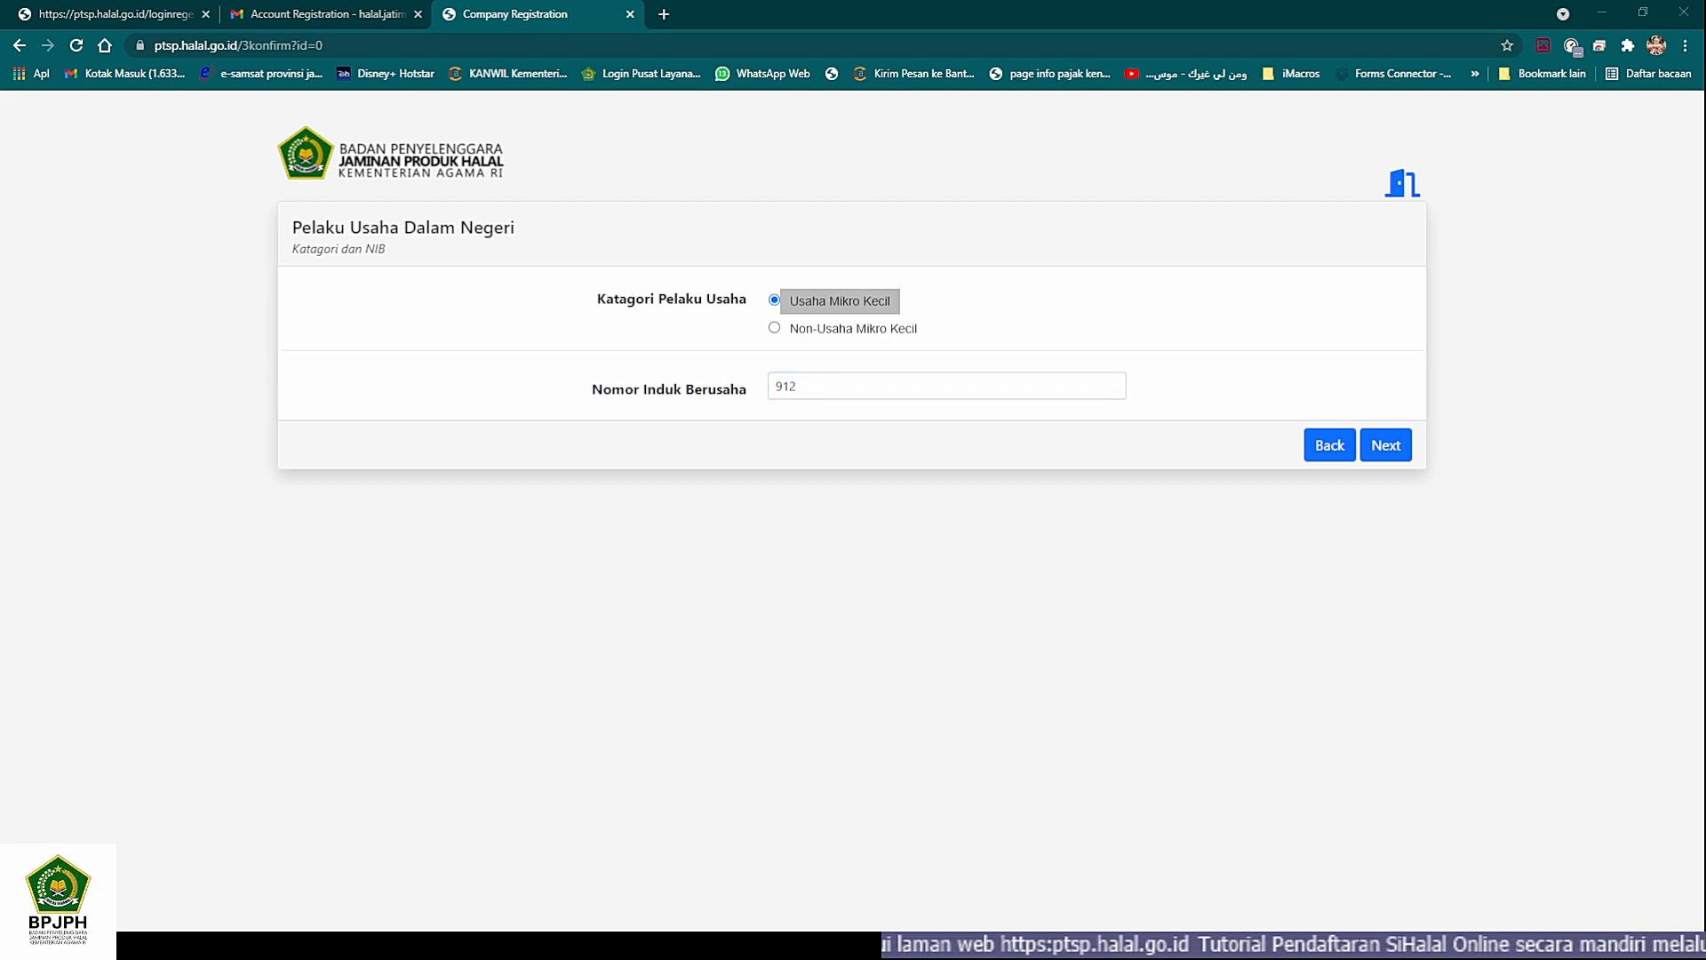
{"action": "key", "text": "alt+Tab"}
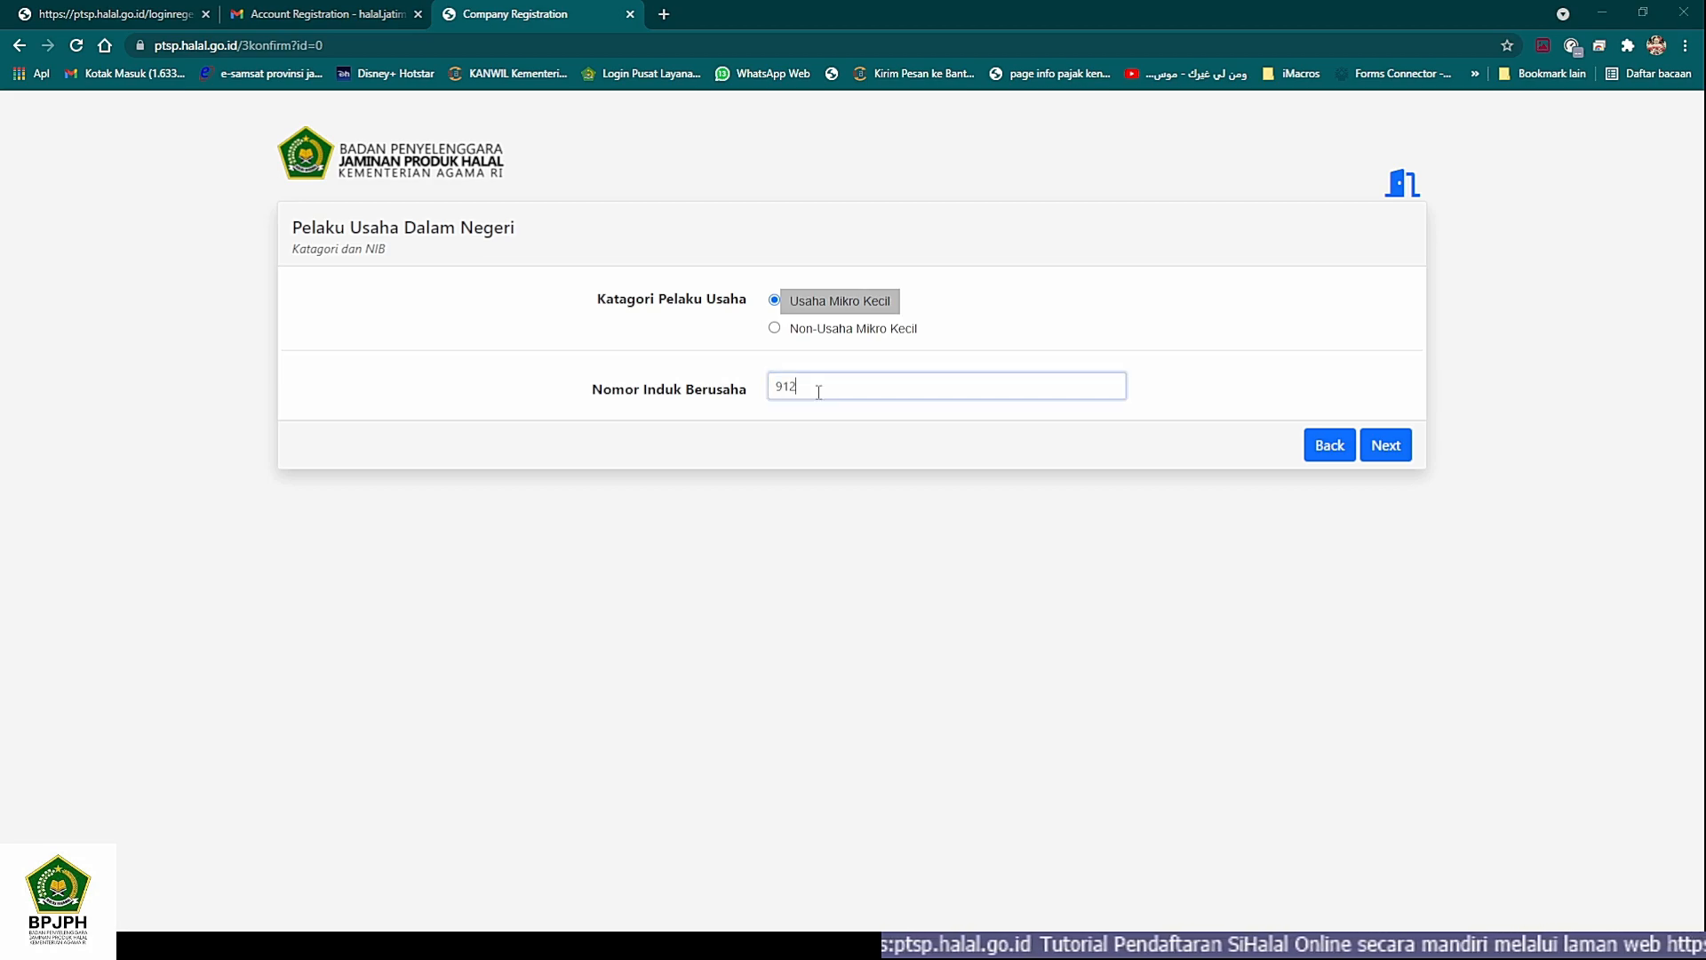
{"action": "key", "text": "alt+Tab"}
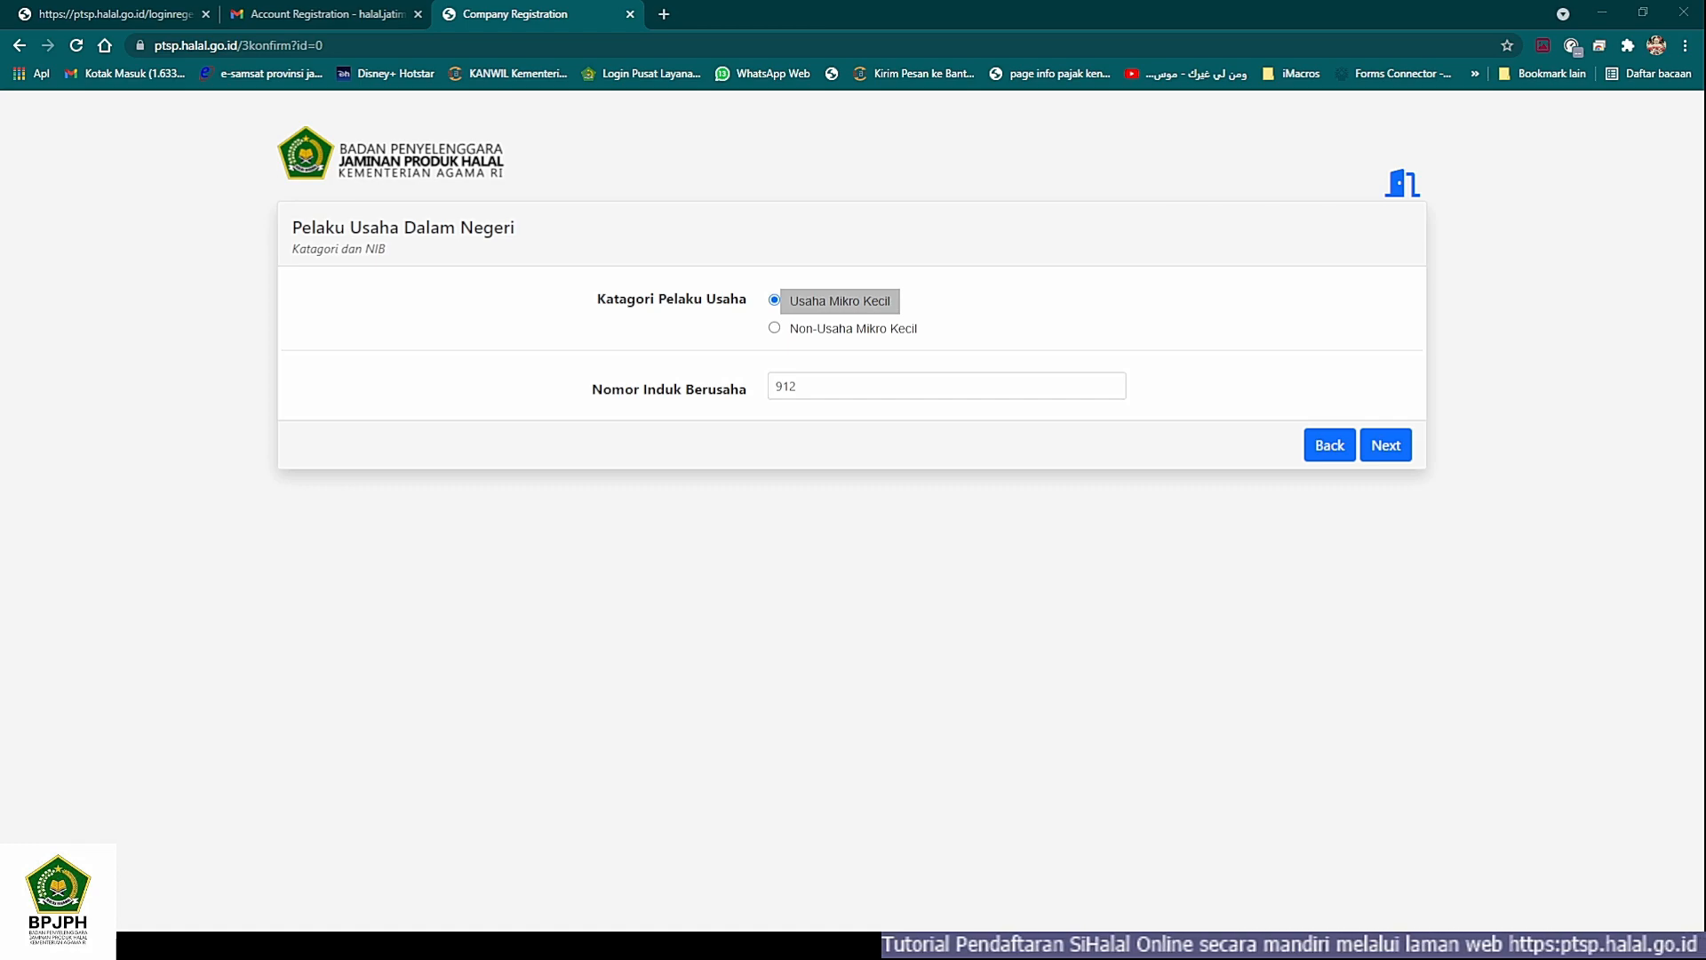
{"action": "key", "text": "alt+Tab"}
{"action": "type", "text": "010"}
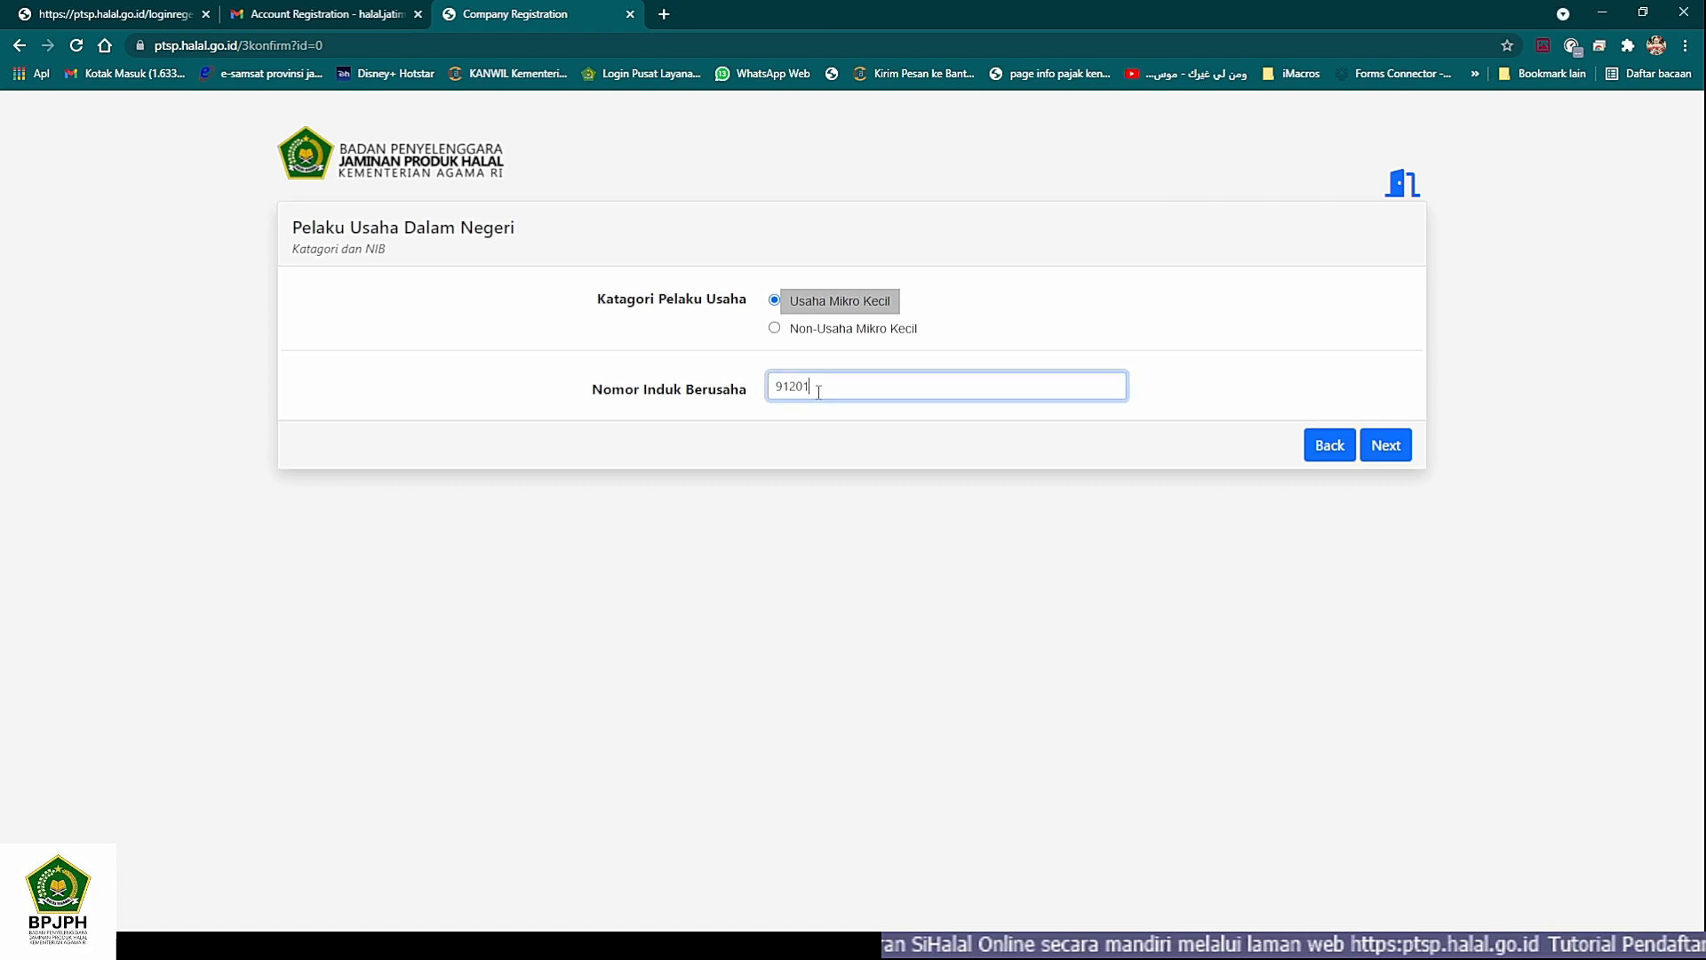
{"action": "key", "text": "alt+Tab"}
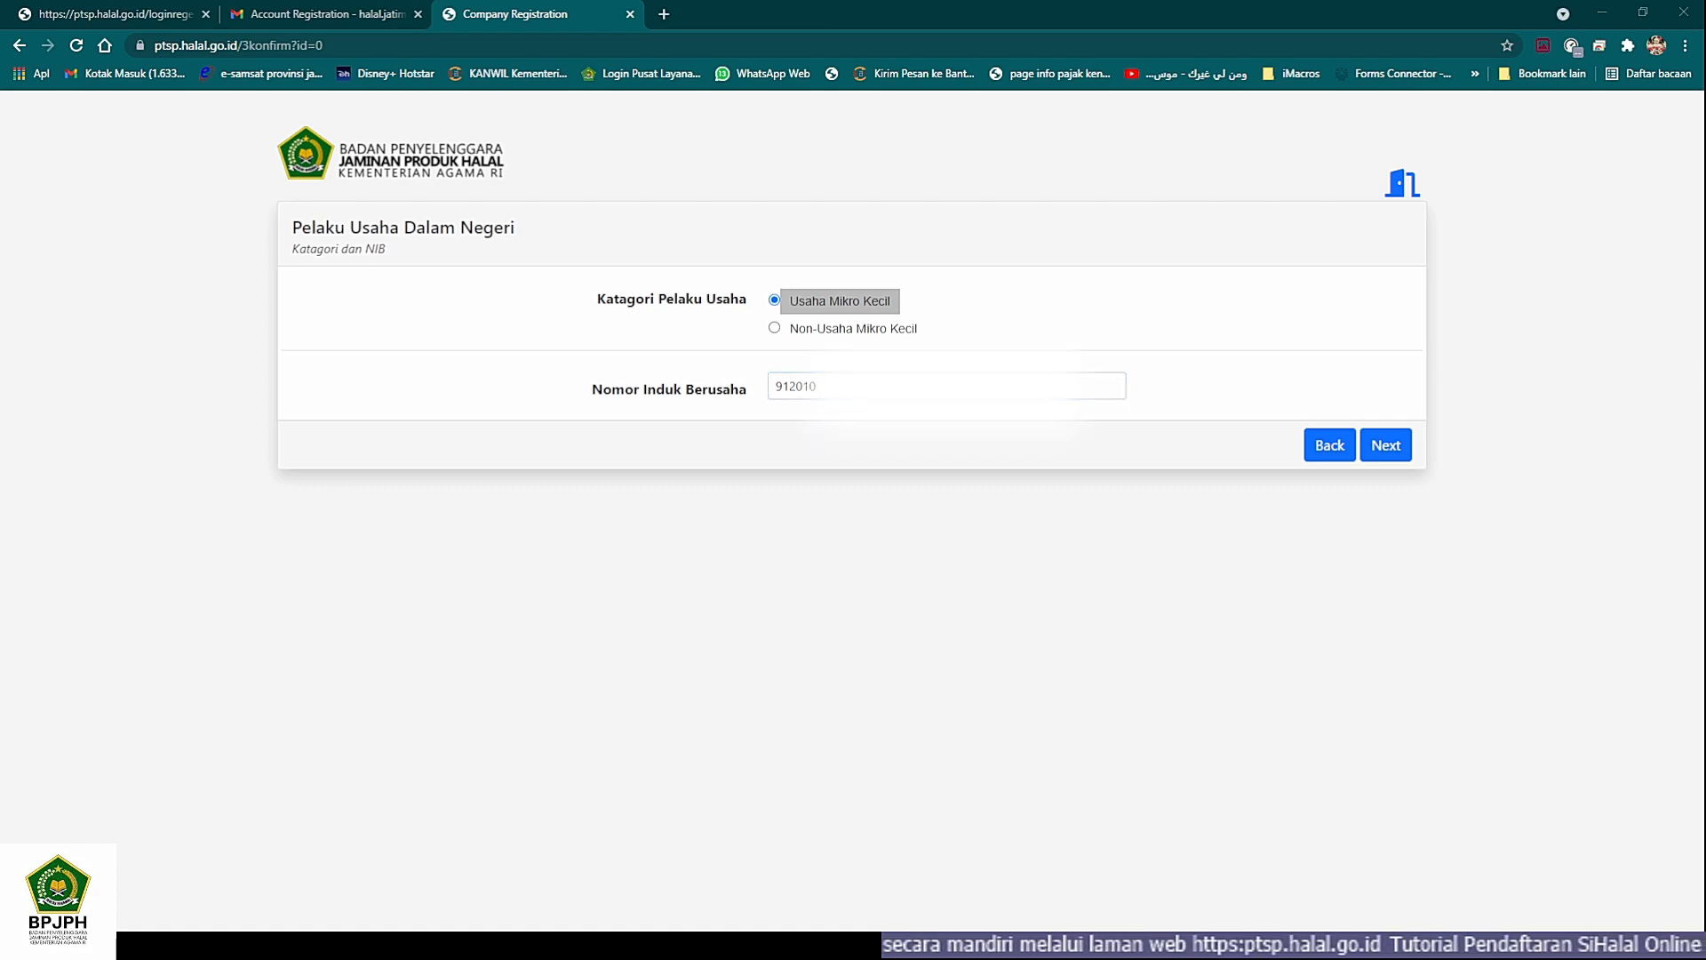
{"action": "key", "text": "alt+Tab"}
{"action": "type", "text": "08"}
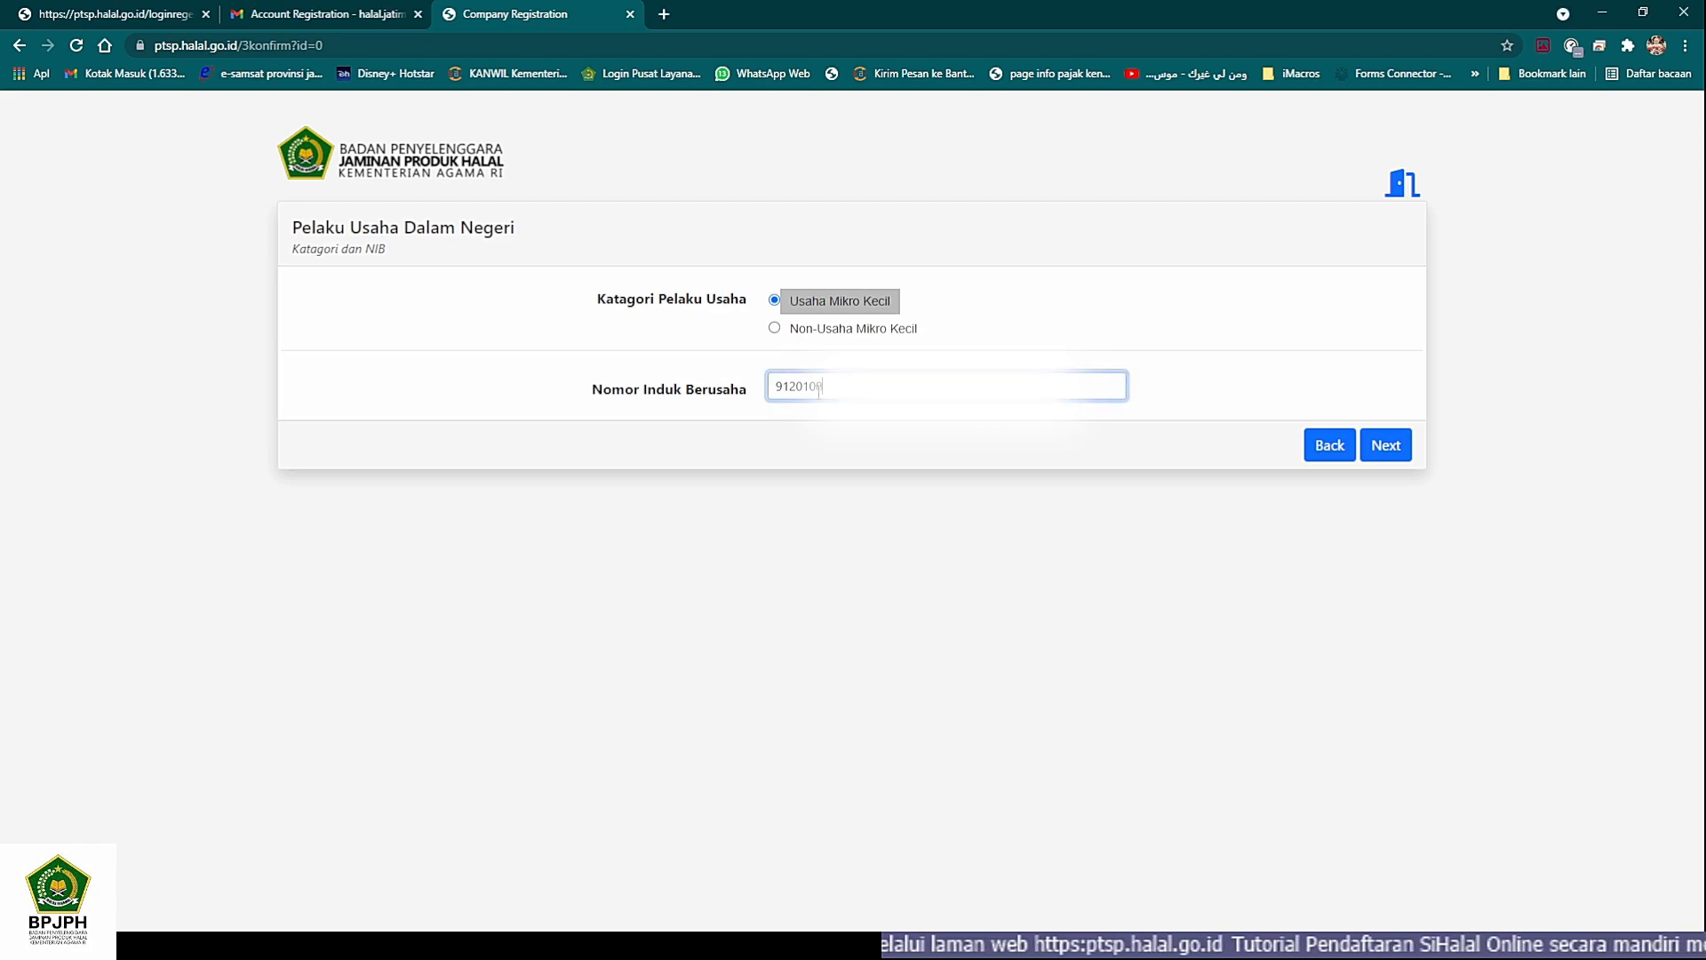
{"action": "key", "text": "alt+Tab"}
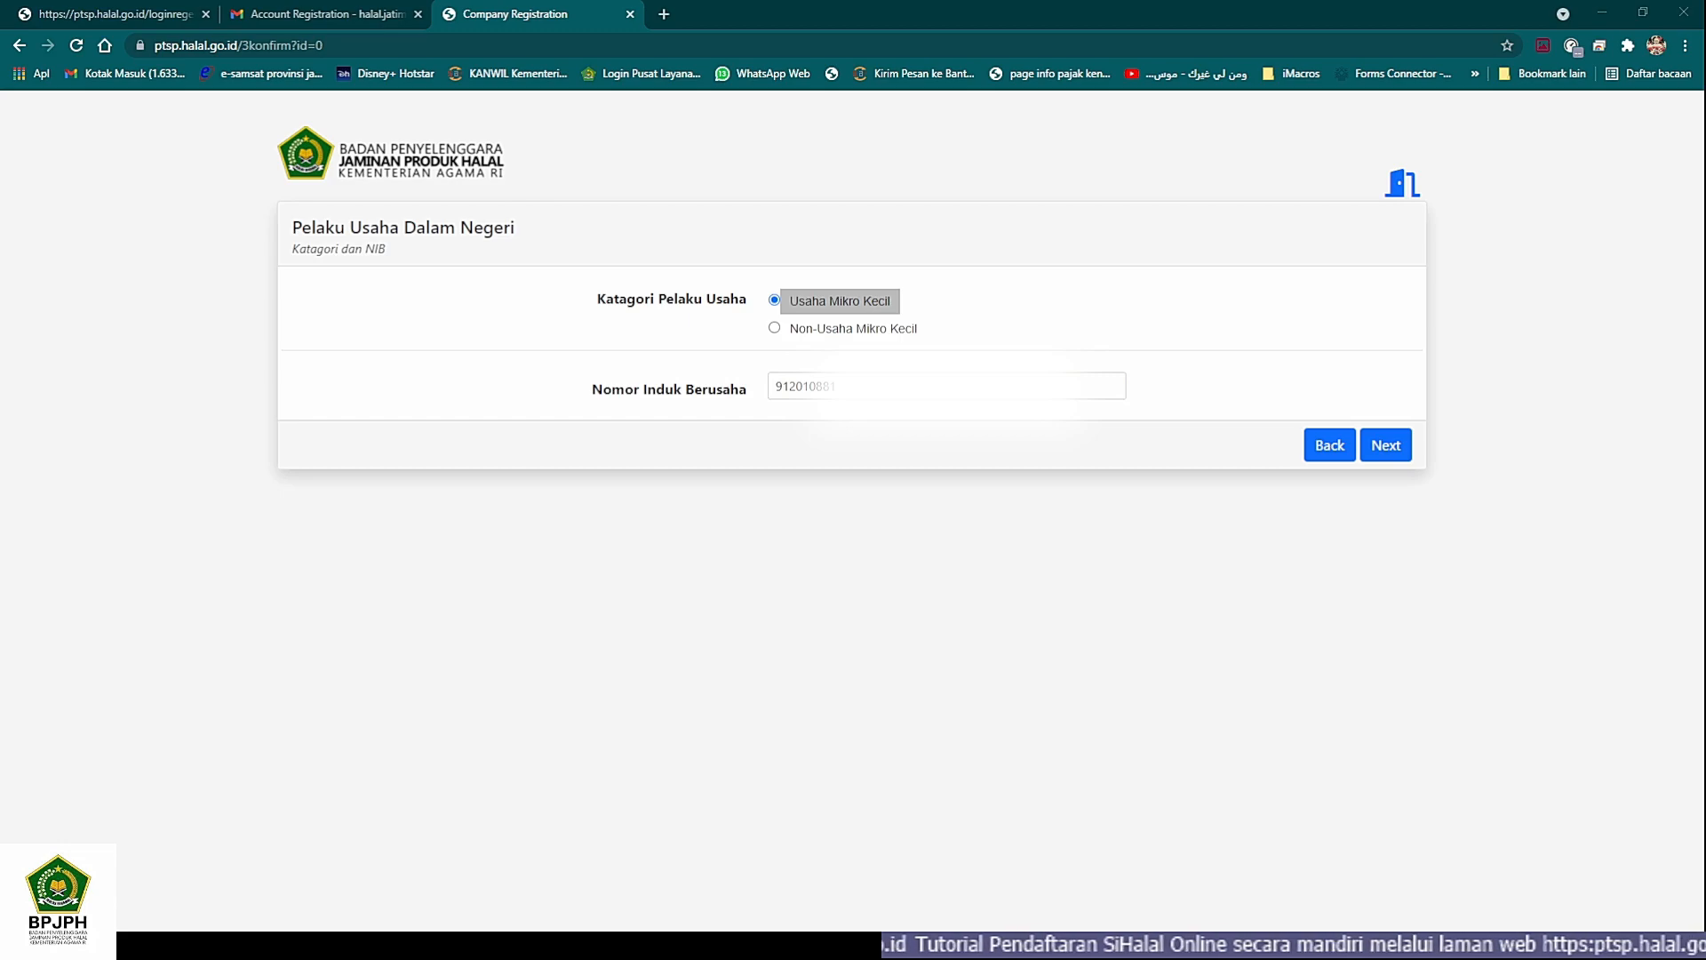
{"action": "key", "text": "alt+Tab"}
{"action": "type", "text": "0"}
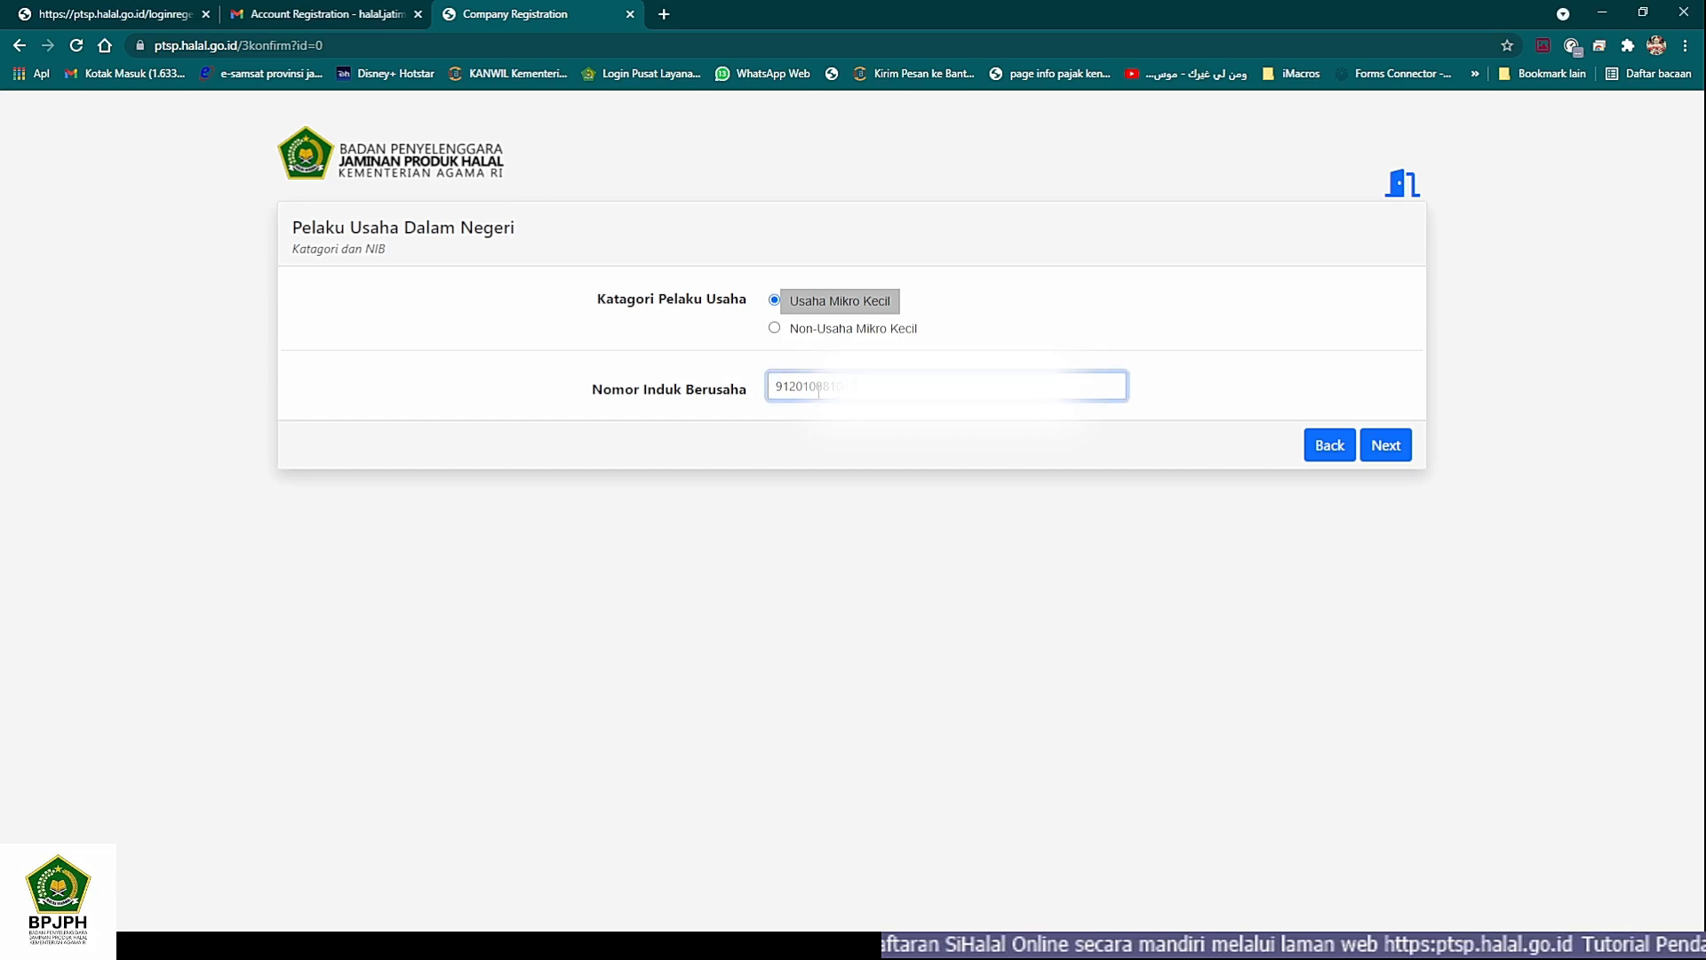
{"action": "key", "text": "alt+Tab"}
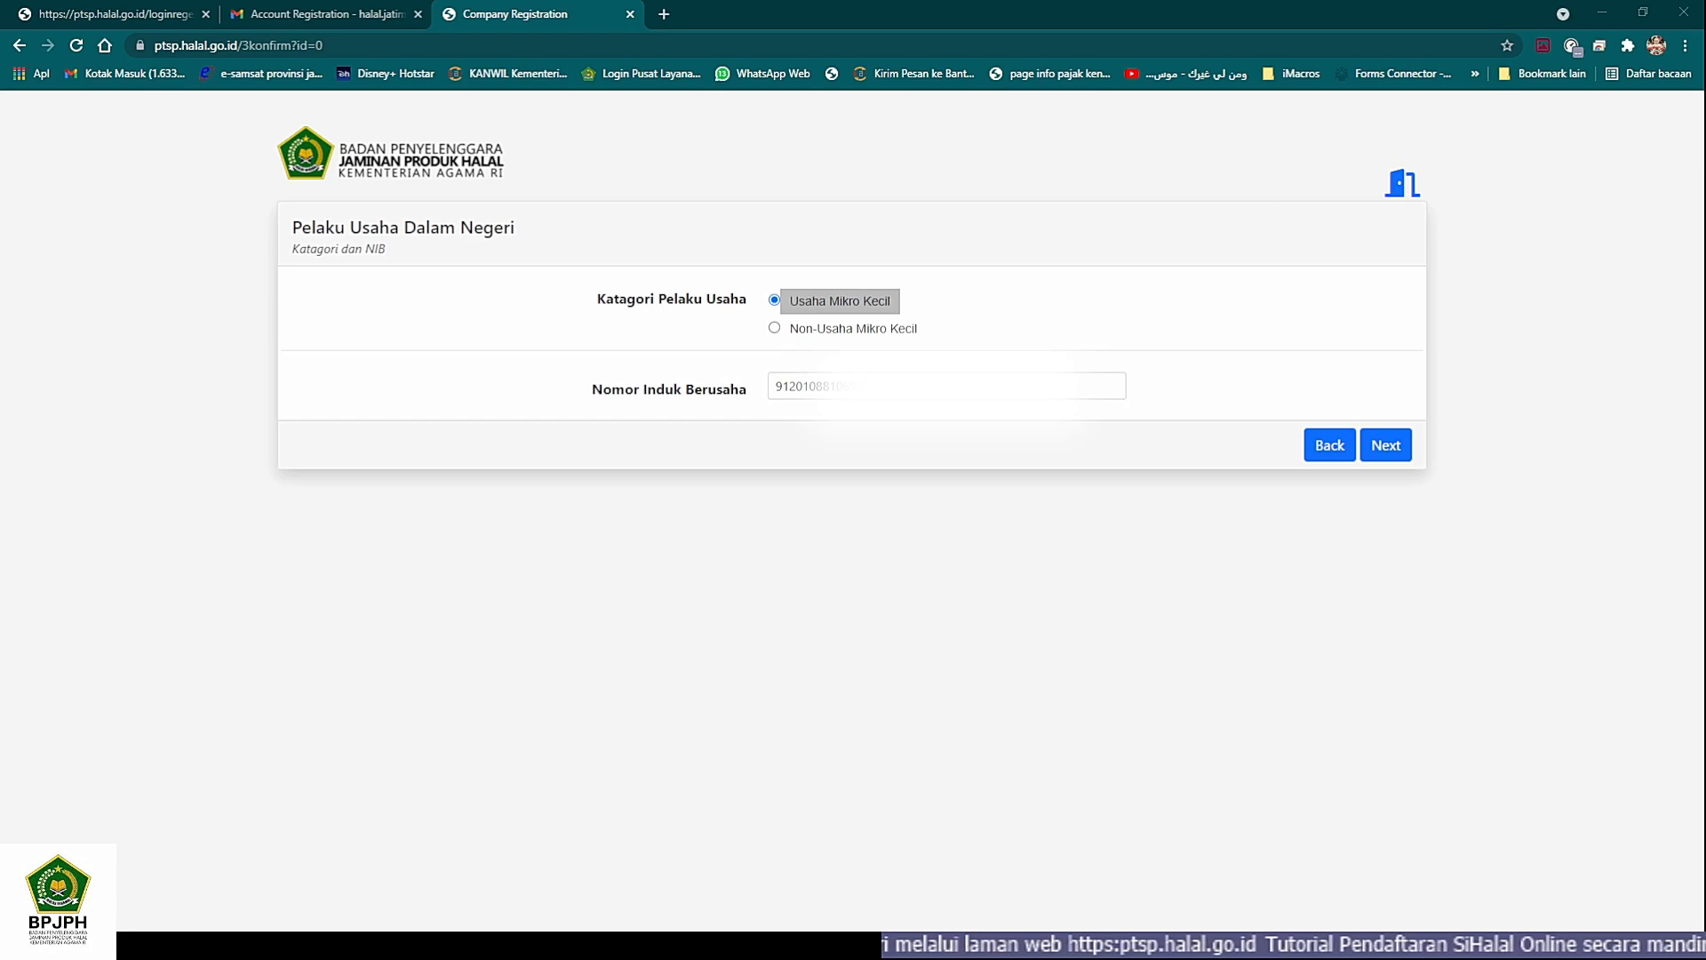
{"action": "key", "text": "alt+Tab"}
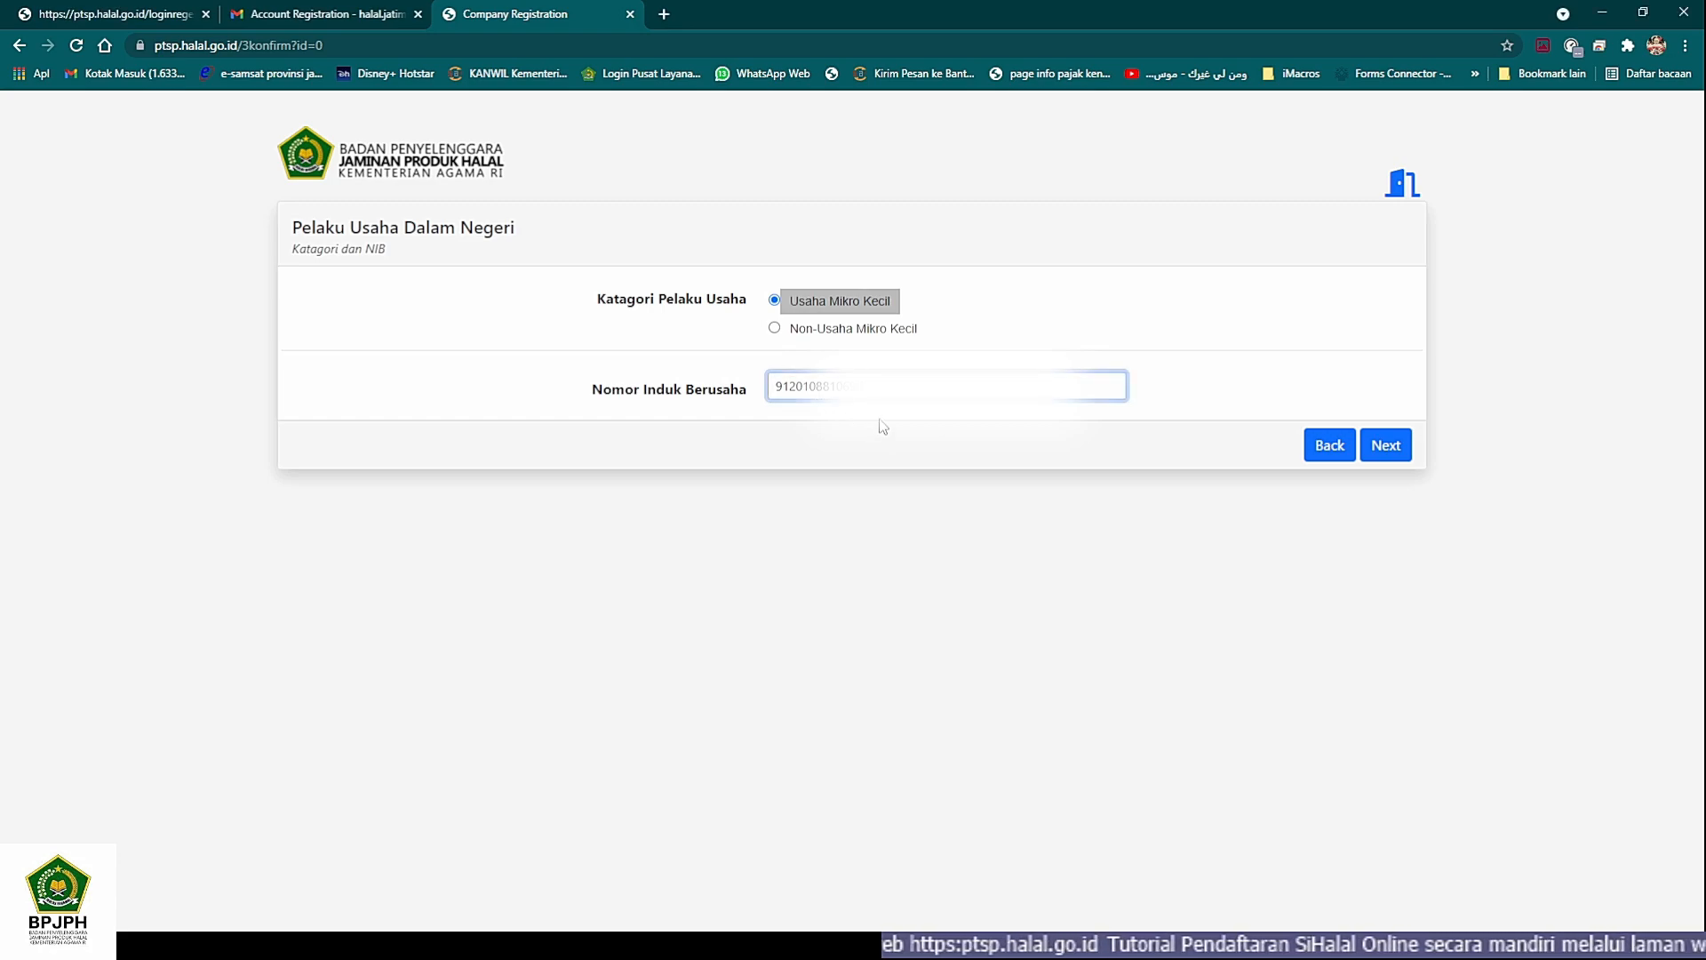
{"action": "double_click", "coordinate": [790, 385]}
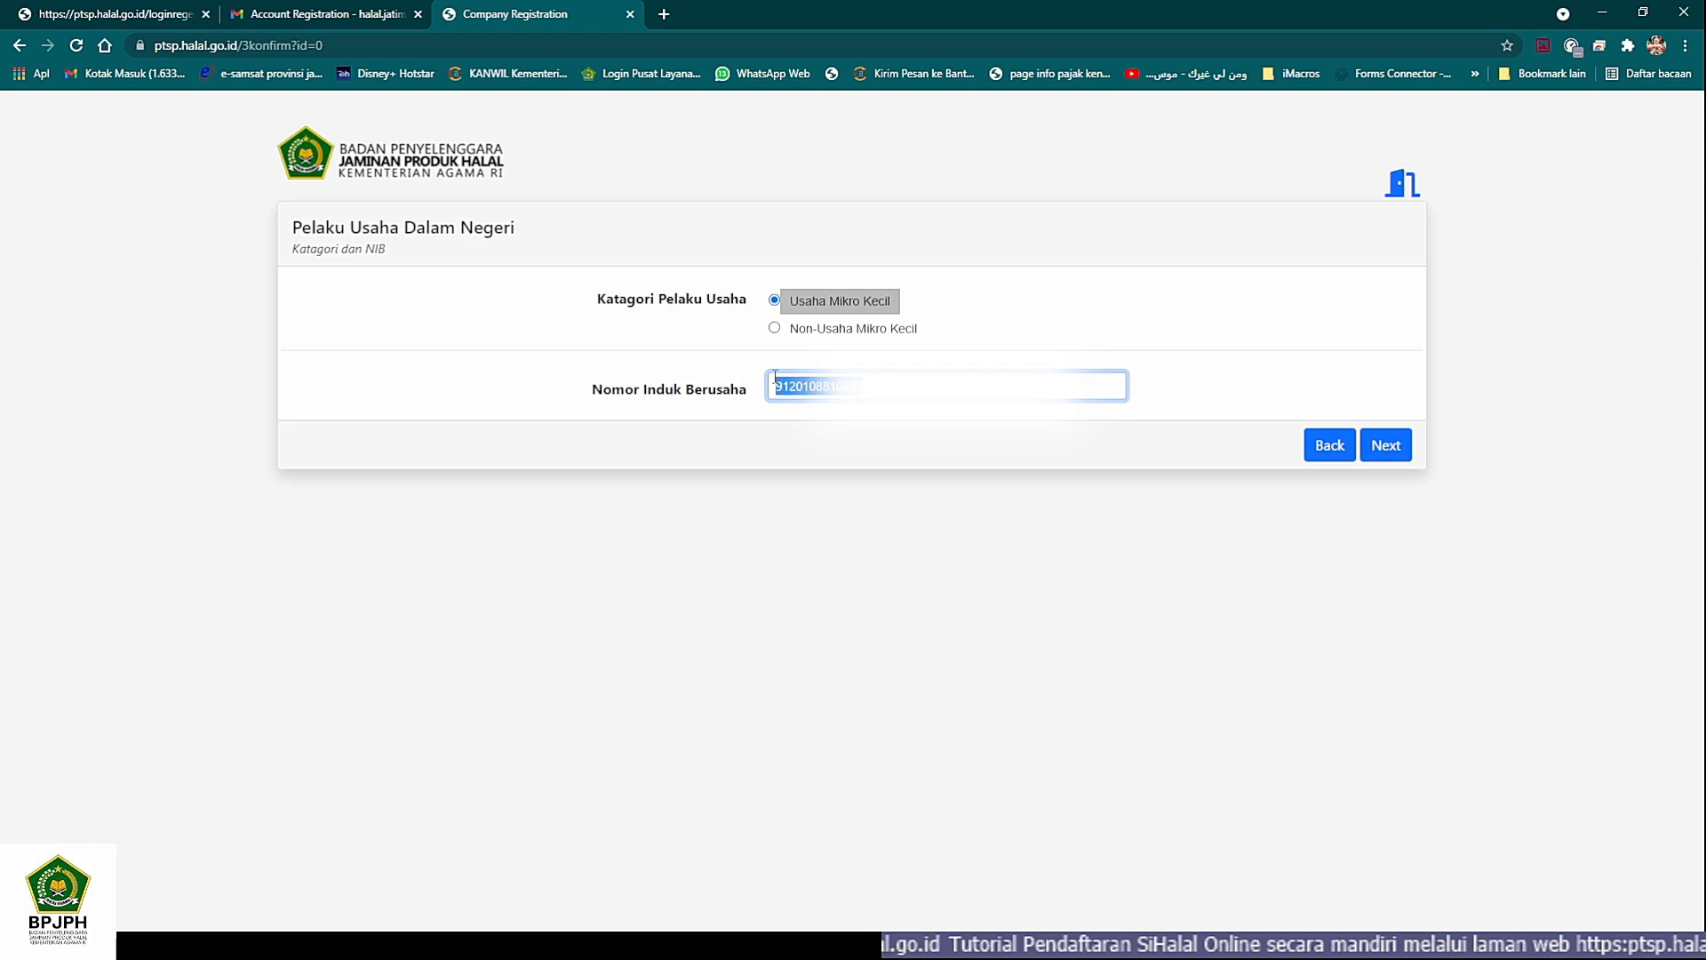
{"action": "left_click", "coordinate": [1125, 385]}
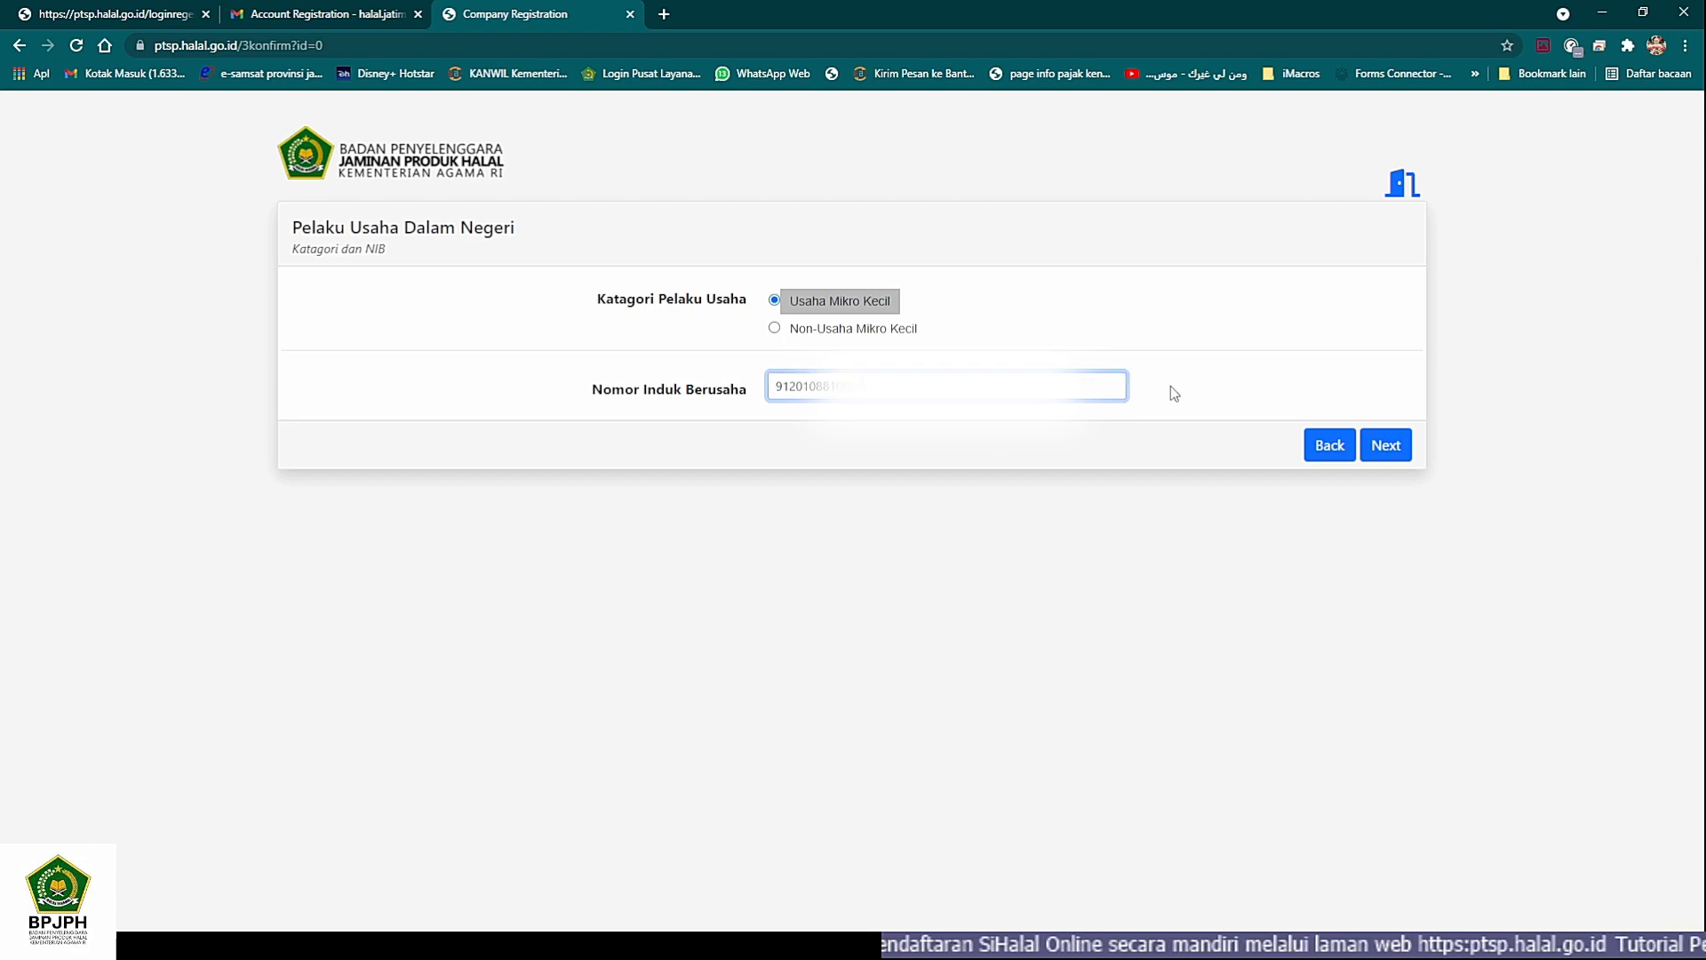
- Submit the category and NIB, check the retrieved Data NIB, and continue to the Pelaku Usaha dashboard
{"action": "left_click", "coordinate": [1386, 445]}
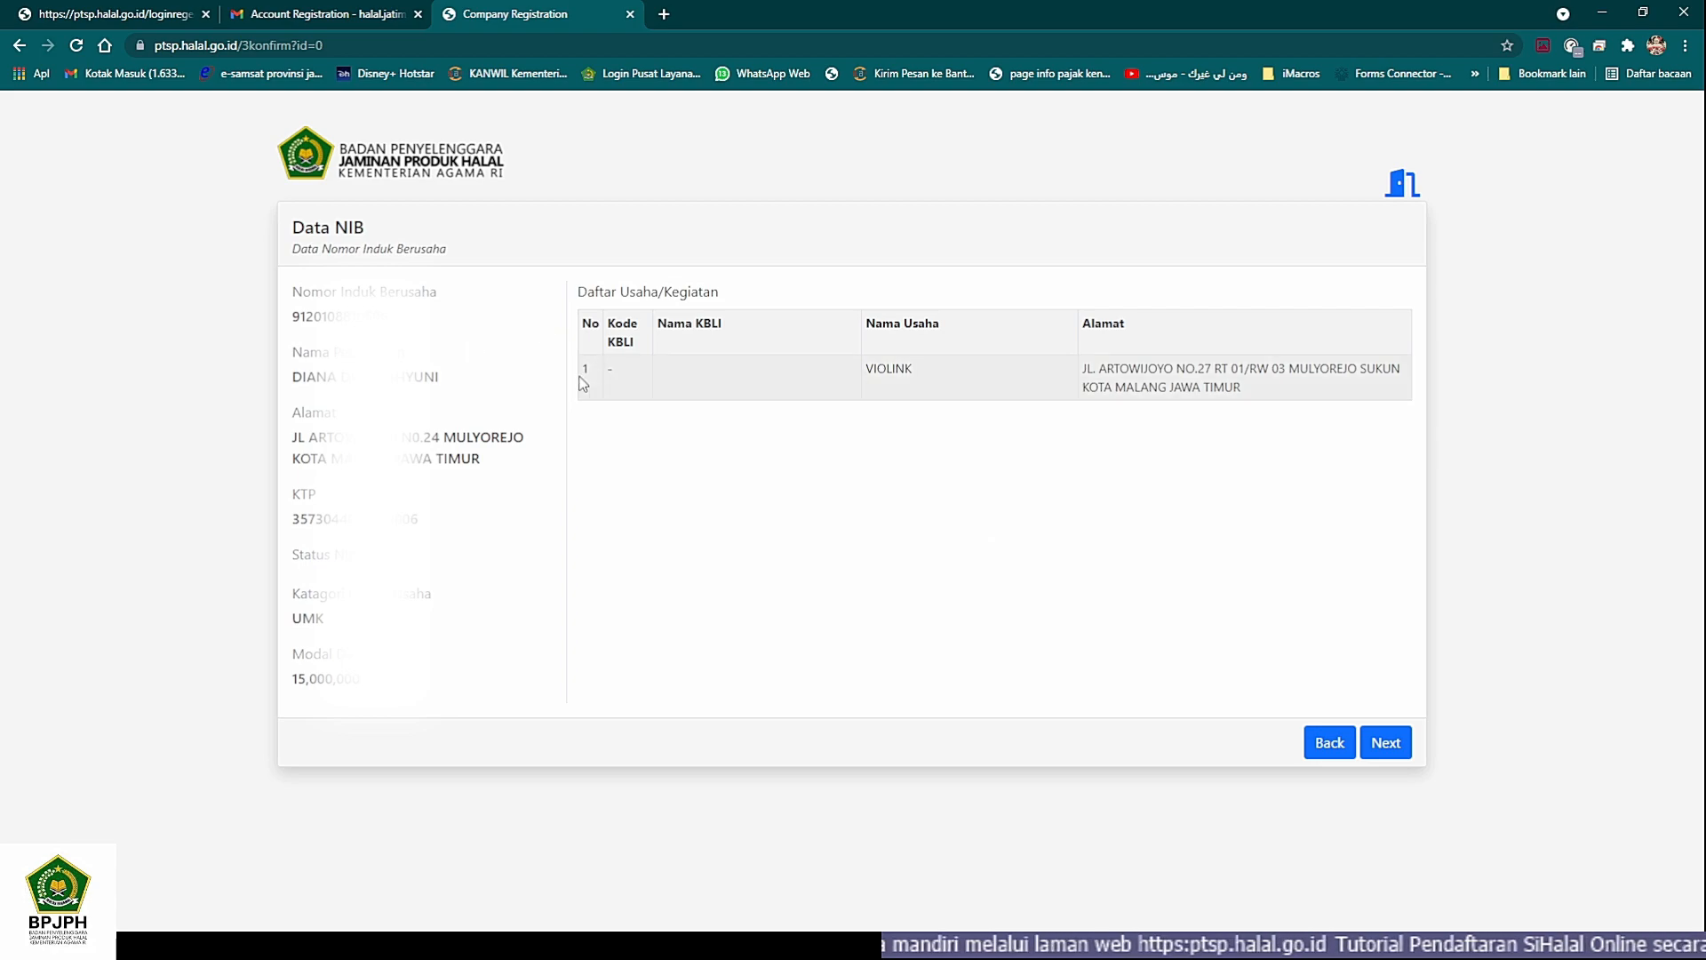
{"action": "left_click", "coordinate": [1389, 752]}
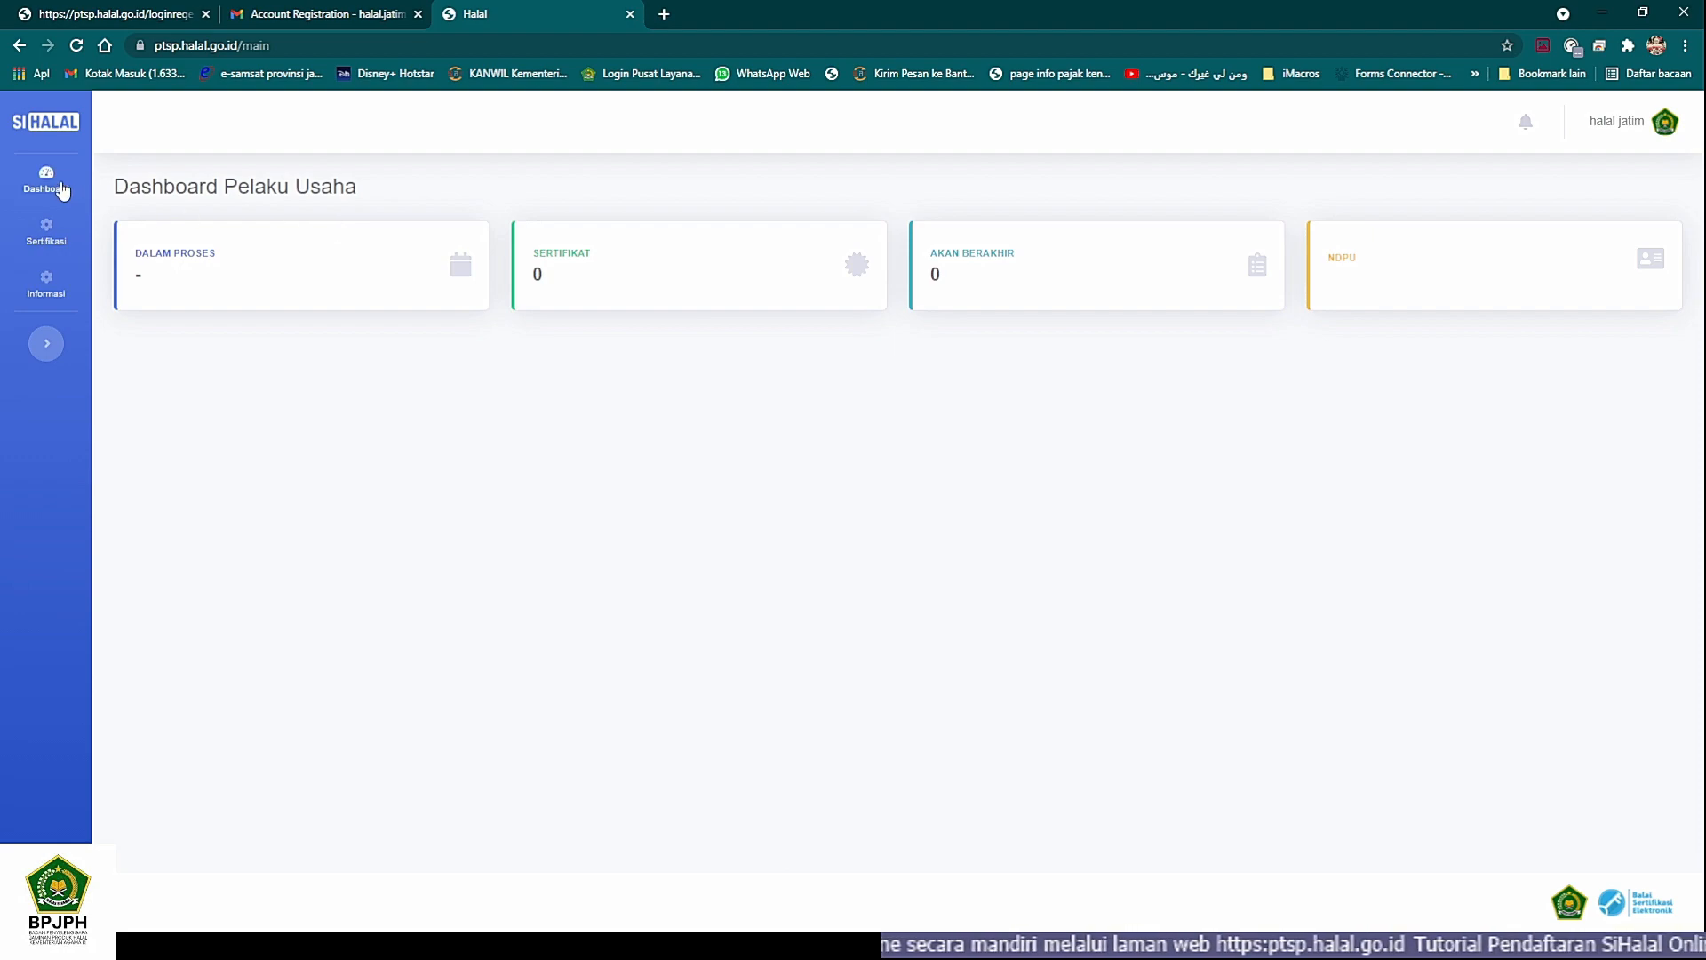
- Look over the Sertifikasi and Informasi options from the dashboard and open the Pelaku Usaha profile
{"action": "left_click", "coordinate": [49, 233]}
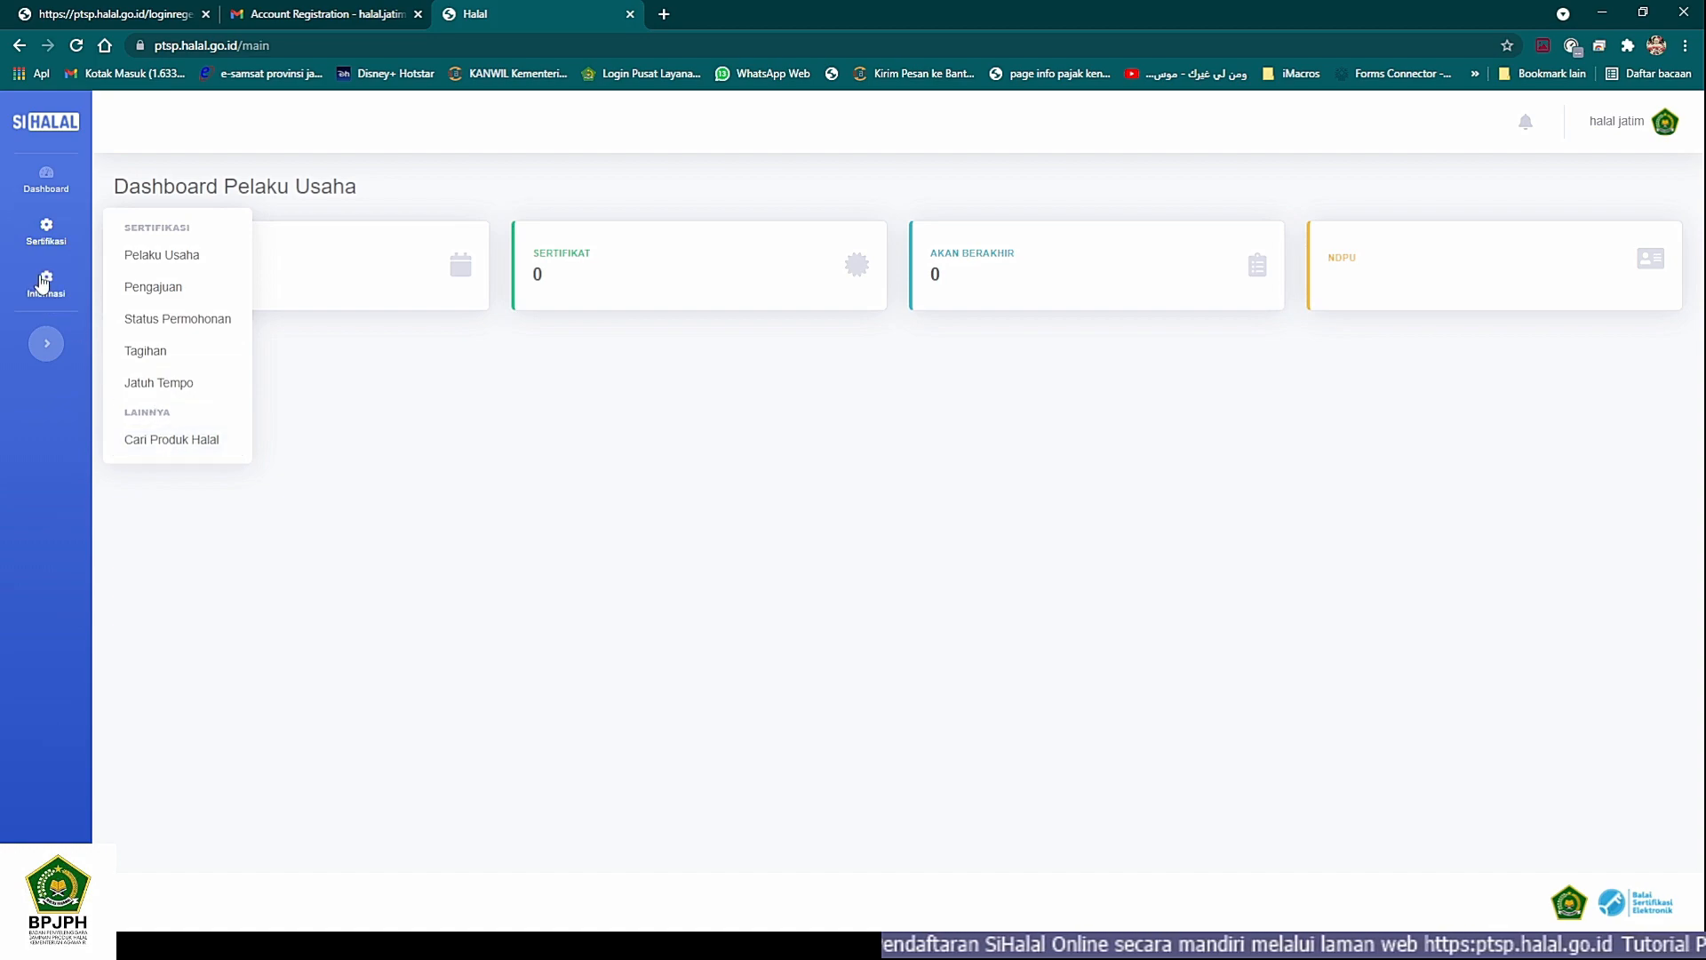
{"action": "mouse_move", "coordinate": [46, 284]}
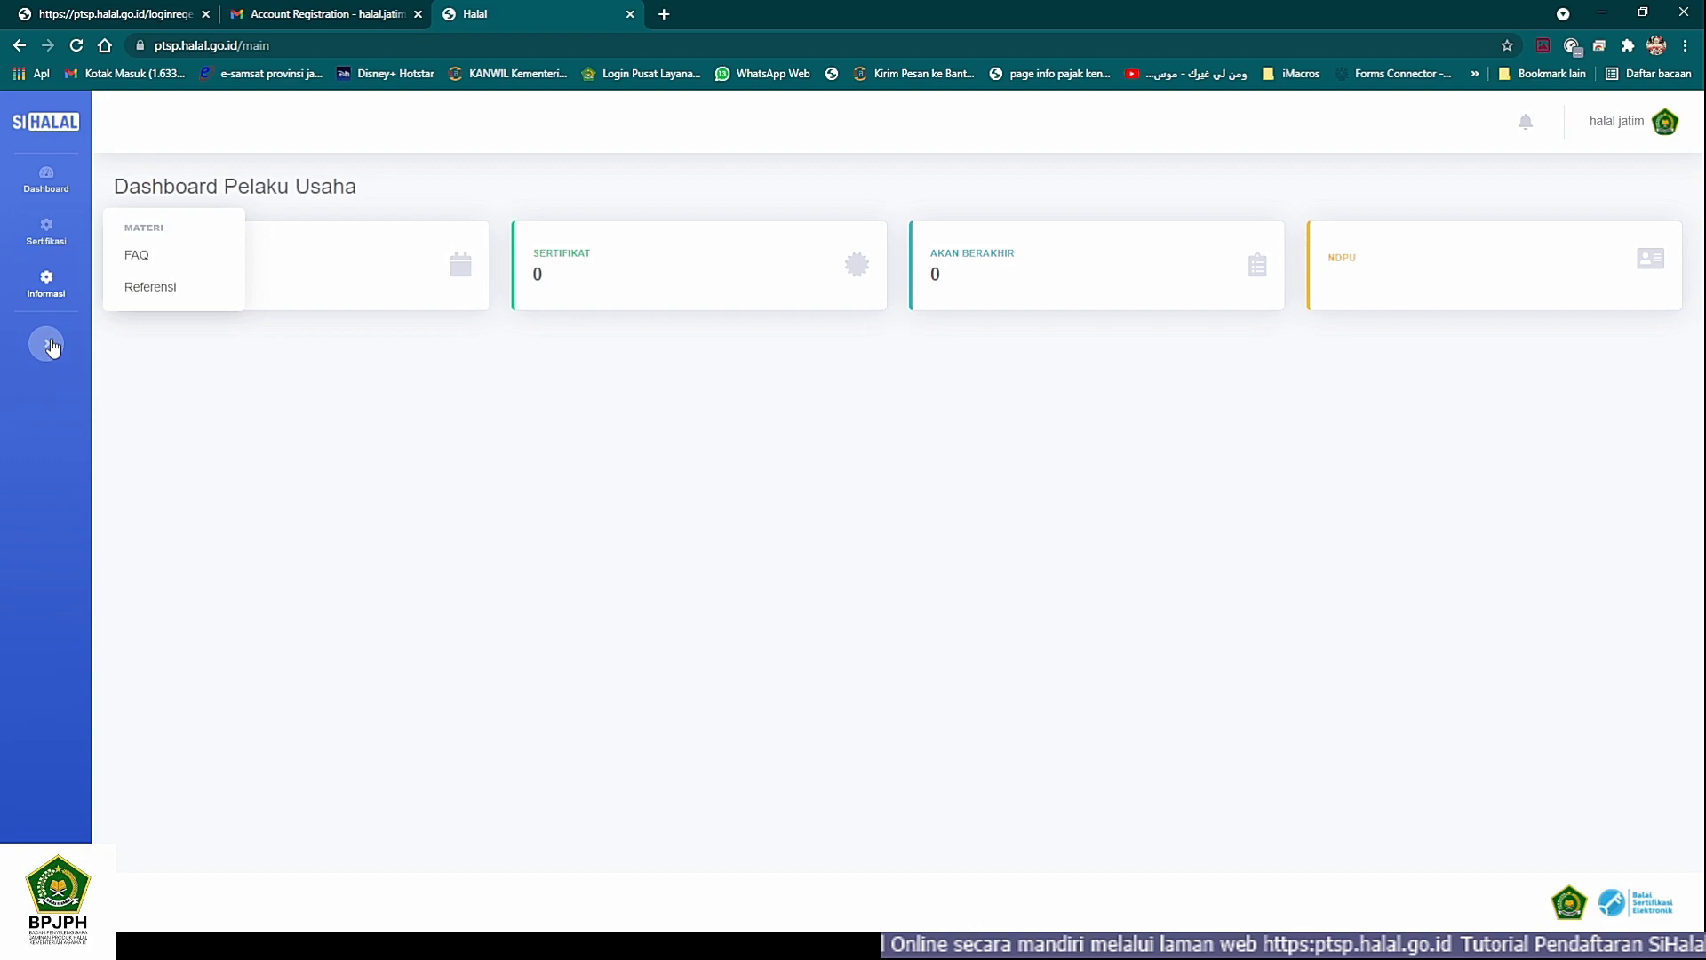
{"action": "left_click", "coordinate": [48, 179]}
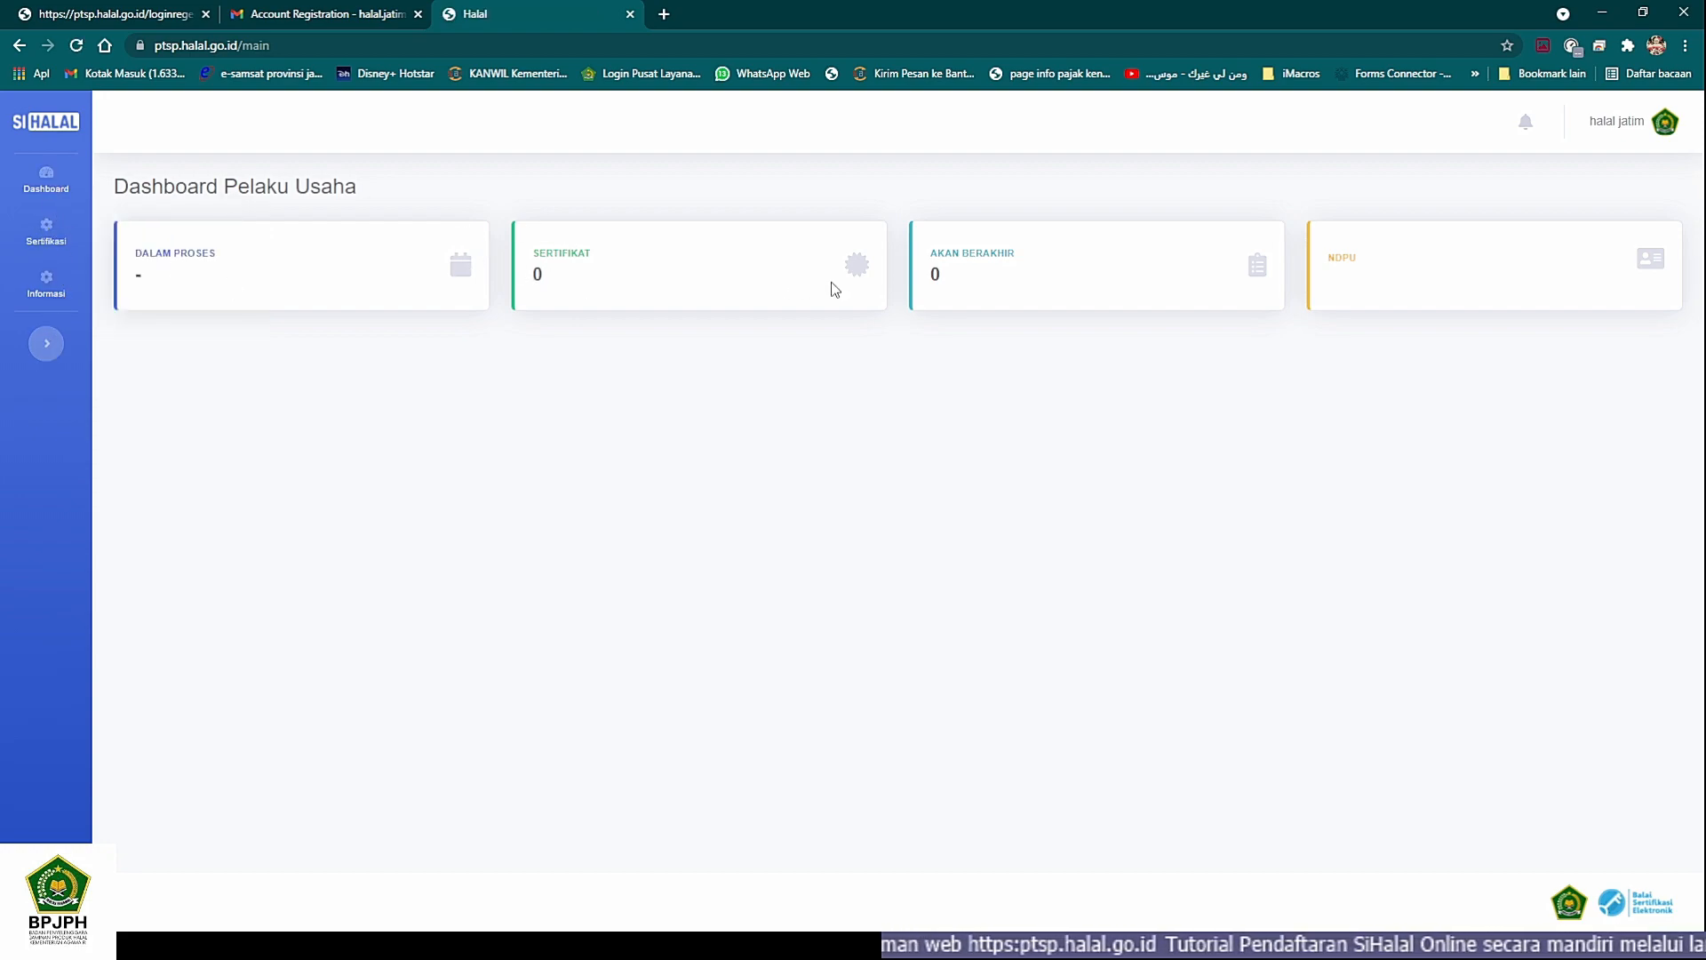
{"action": "left_click", "coordinate": [51, 238]}
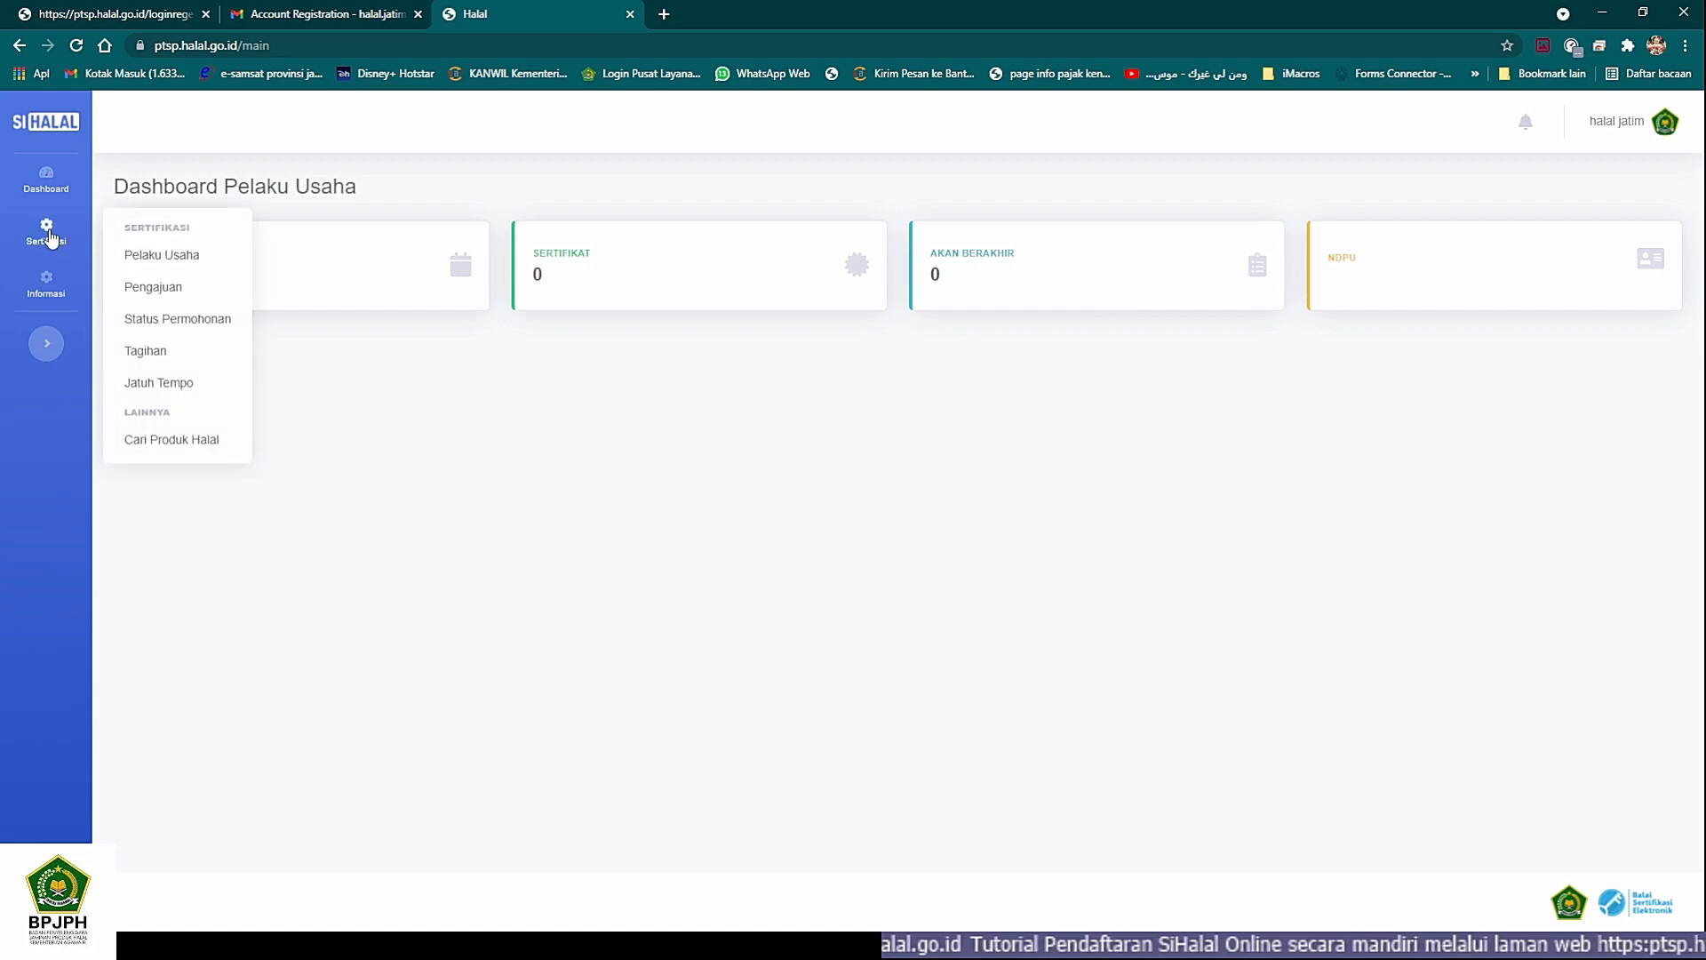
{"action": "left_click", "coordinate": [164, 262]}
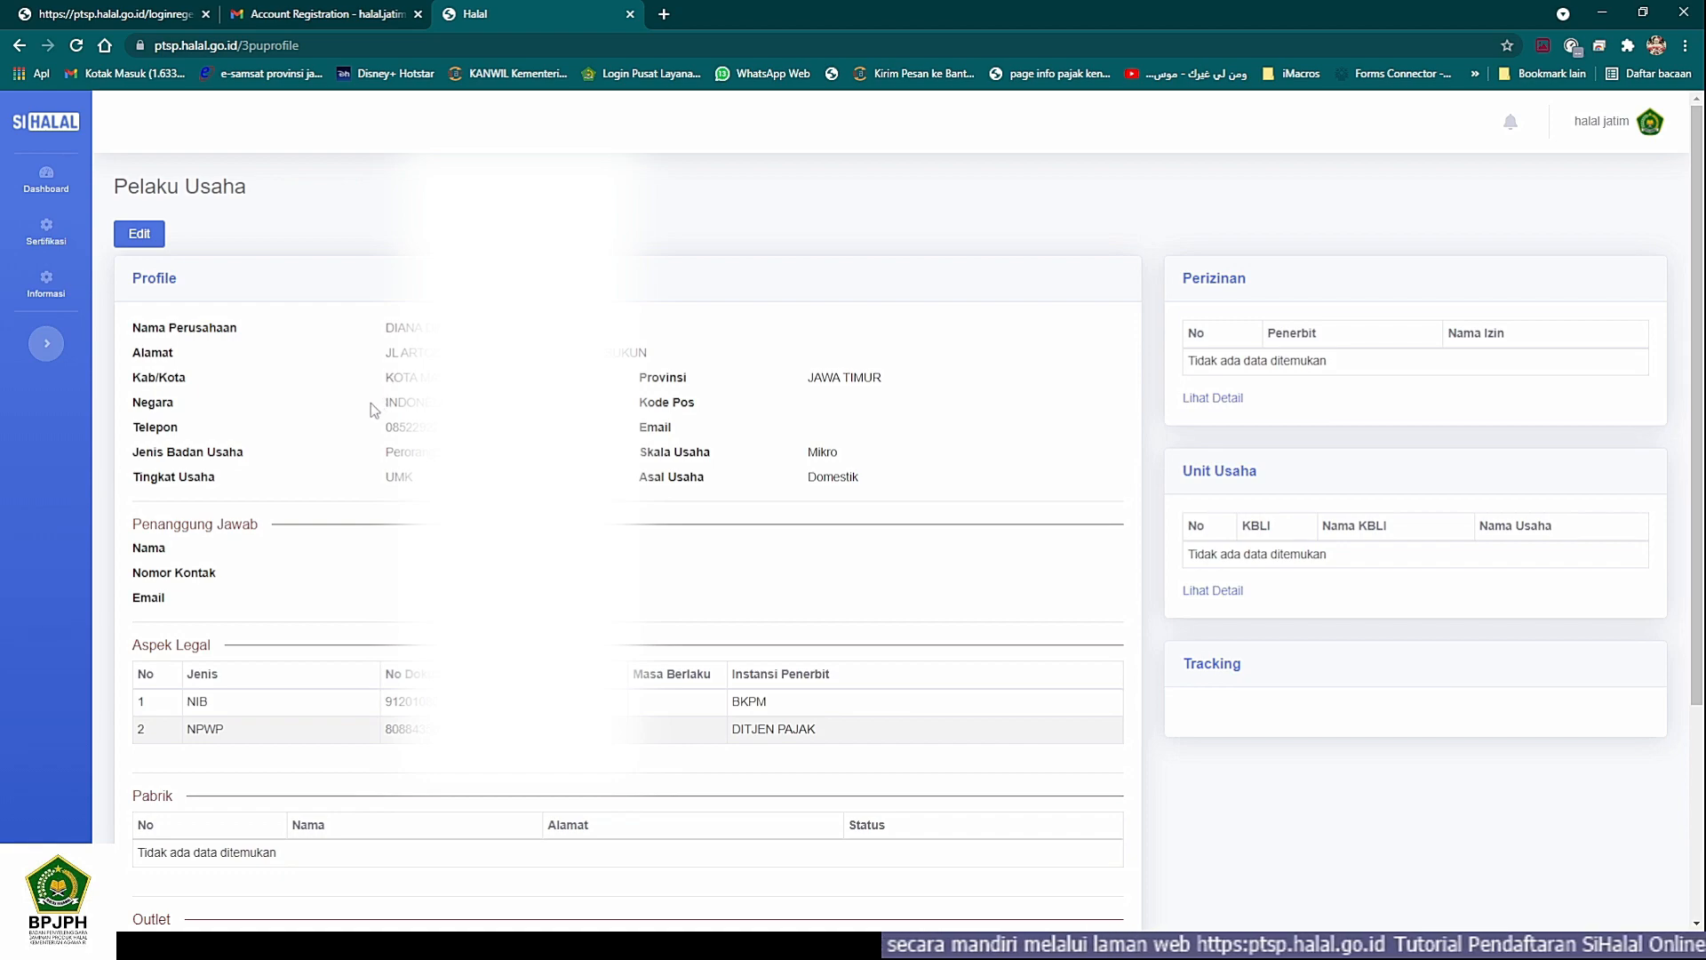
- Review the Pelaku Usaha profile down to the Penyelia Halal section and open the profile for editing
{"action": "scroll", "coordinate": [370, 402], "scroll_direction": "down", "scroll_amount": 2}
{"action": "scroll", "coordinate": [371, 403], "scroll_direction": "up", "scroll_amount": 2}
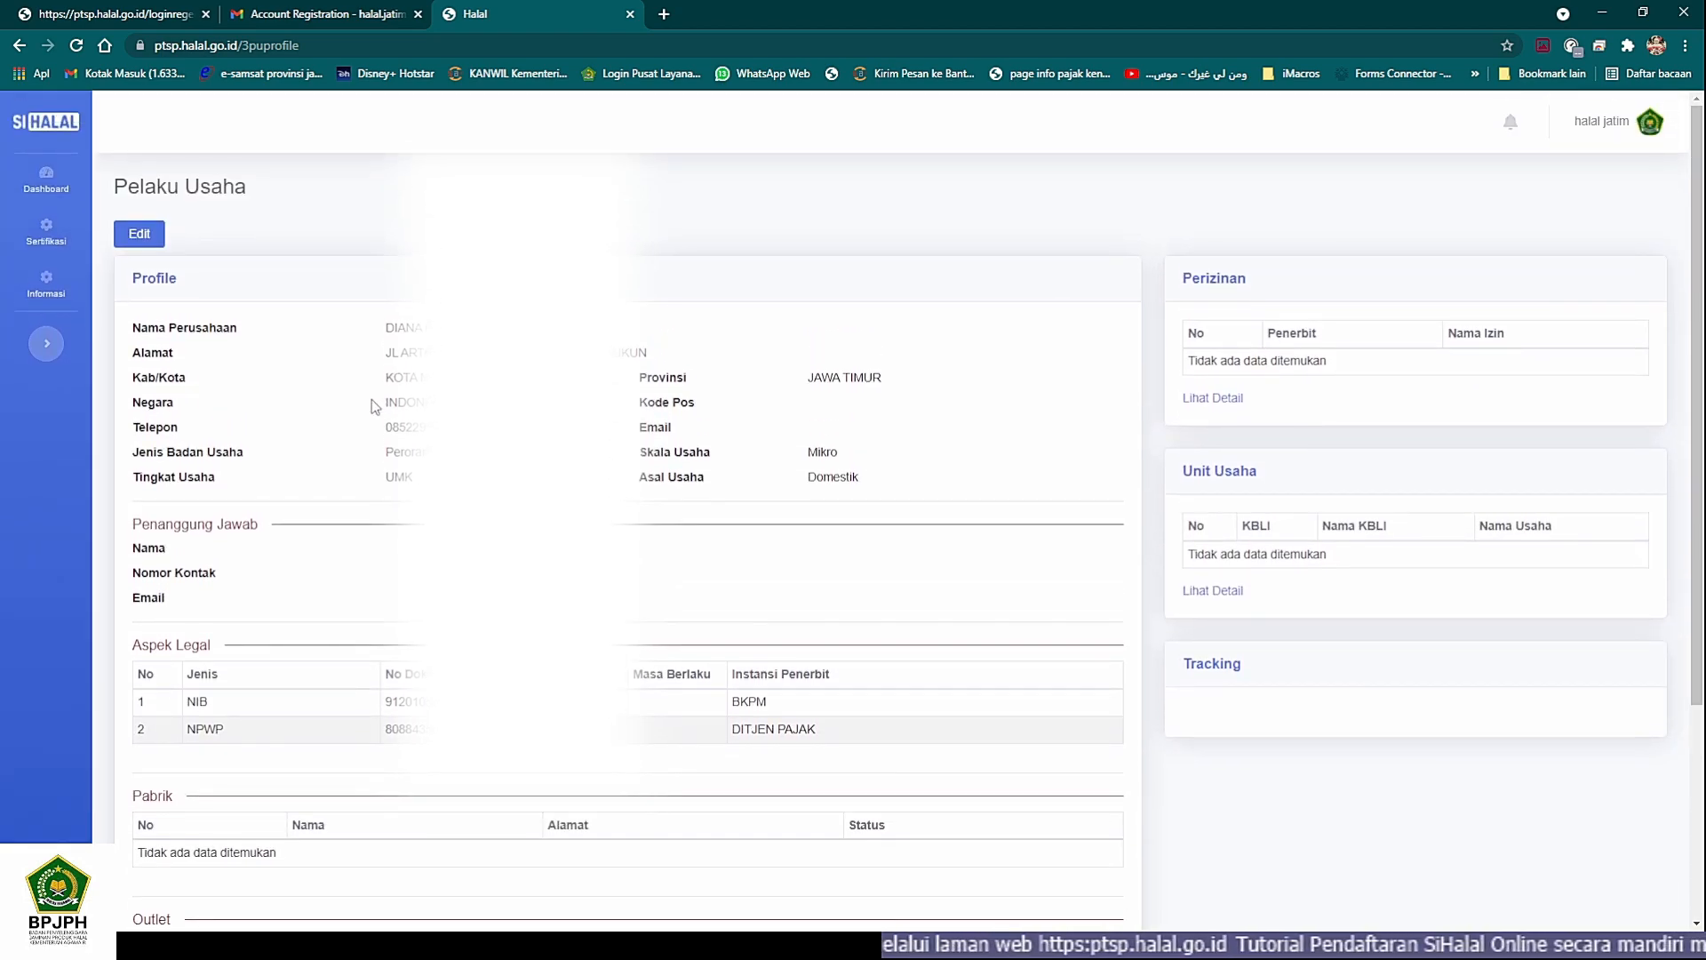
{"action": "scroll", "coordinate": [371, 402], "scroll_direction": "down", "scroll_amount": 3}
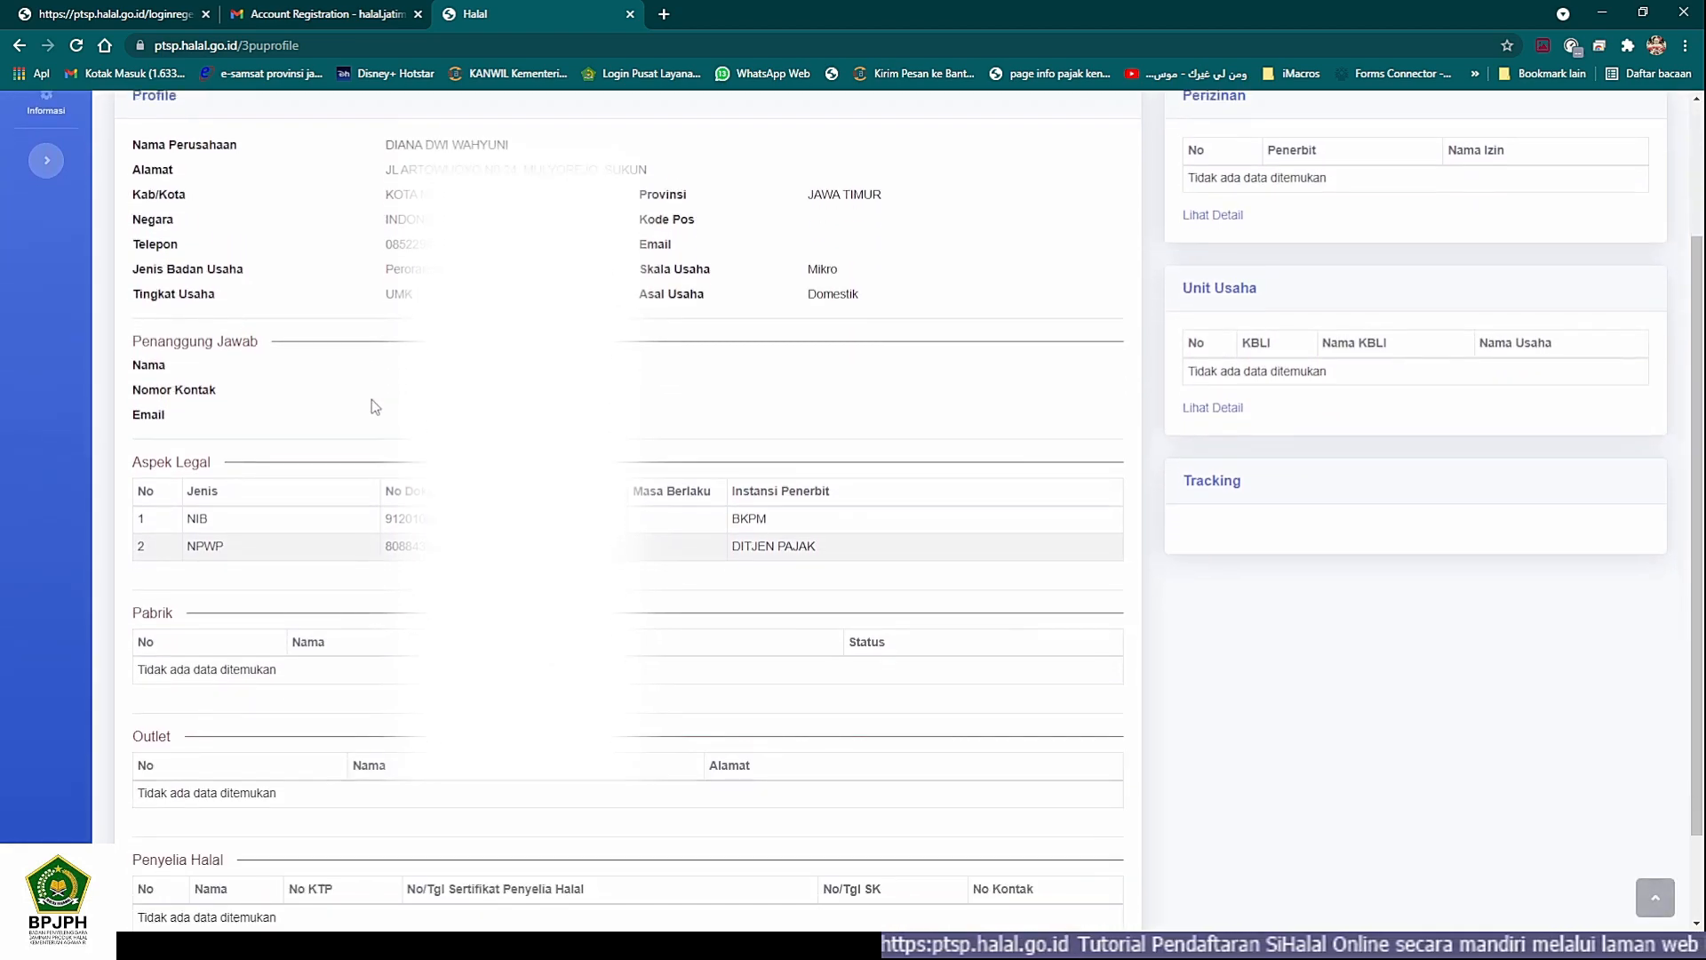
{"action": "scroll", "coordinate": [371, 398], "scroll_direction": "up", "scroll_amount": 3}
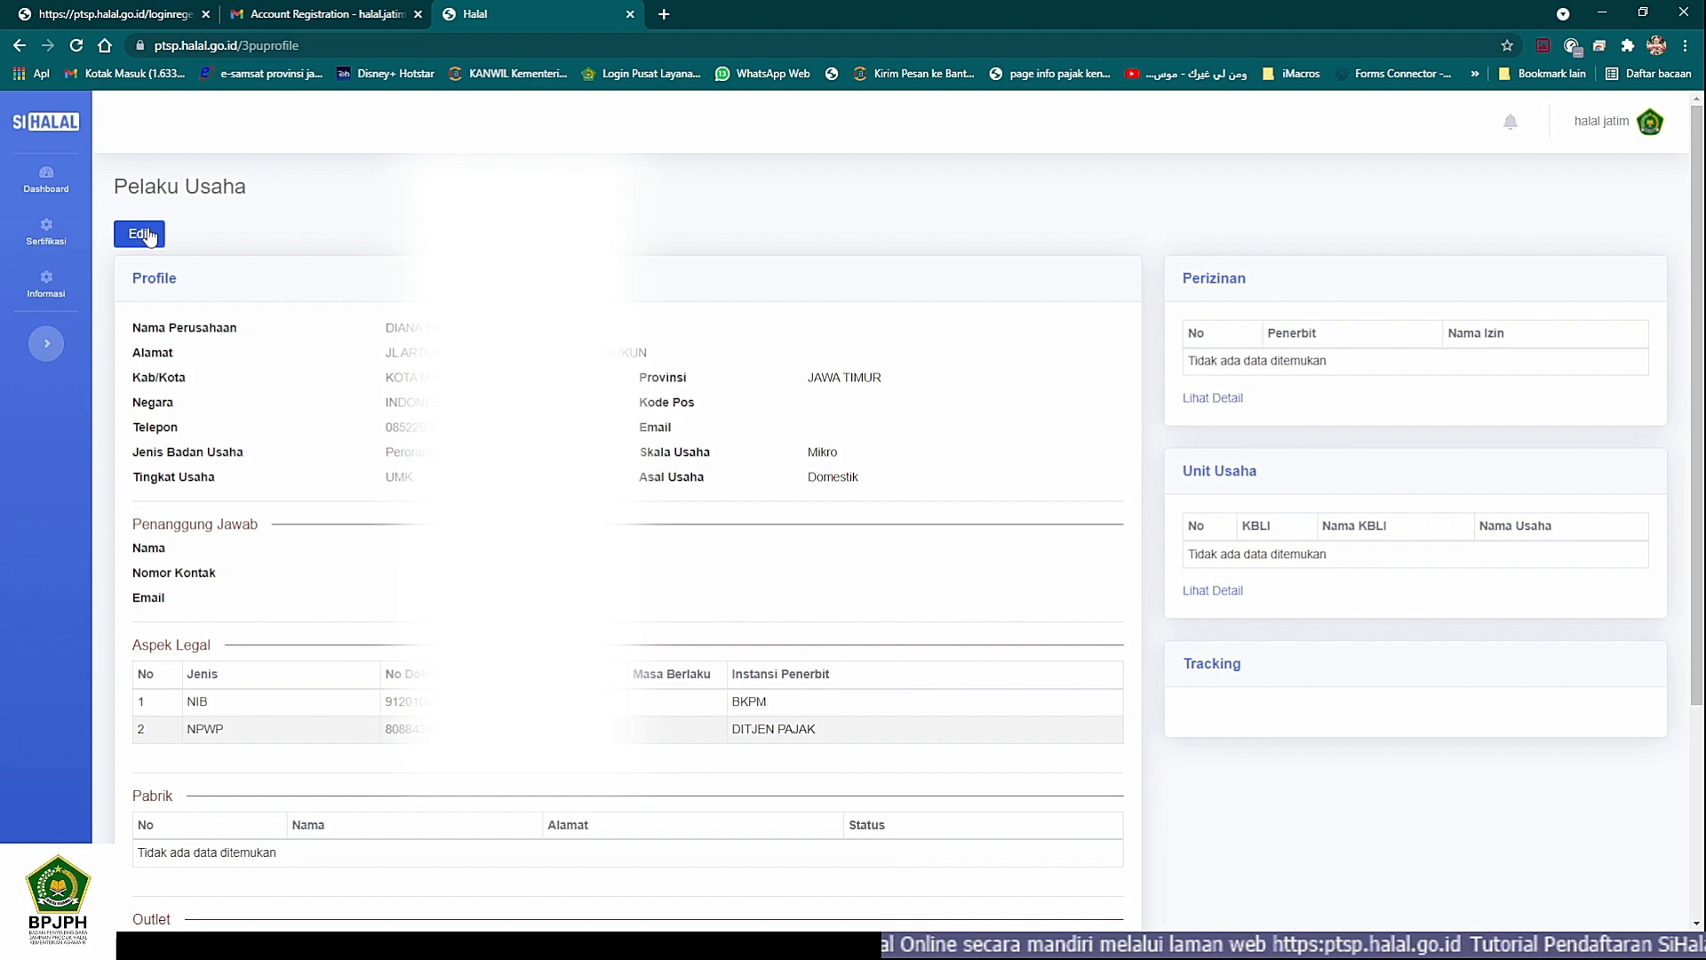
{"action": "left_click", "coordinate": [144, 233]}
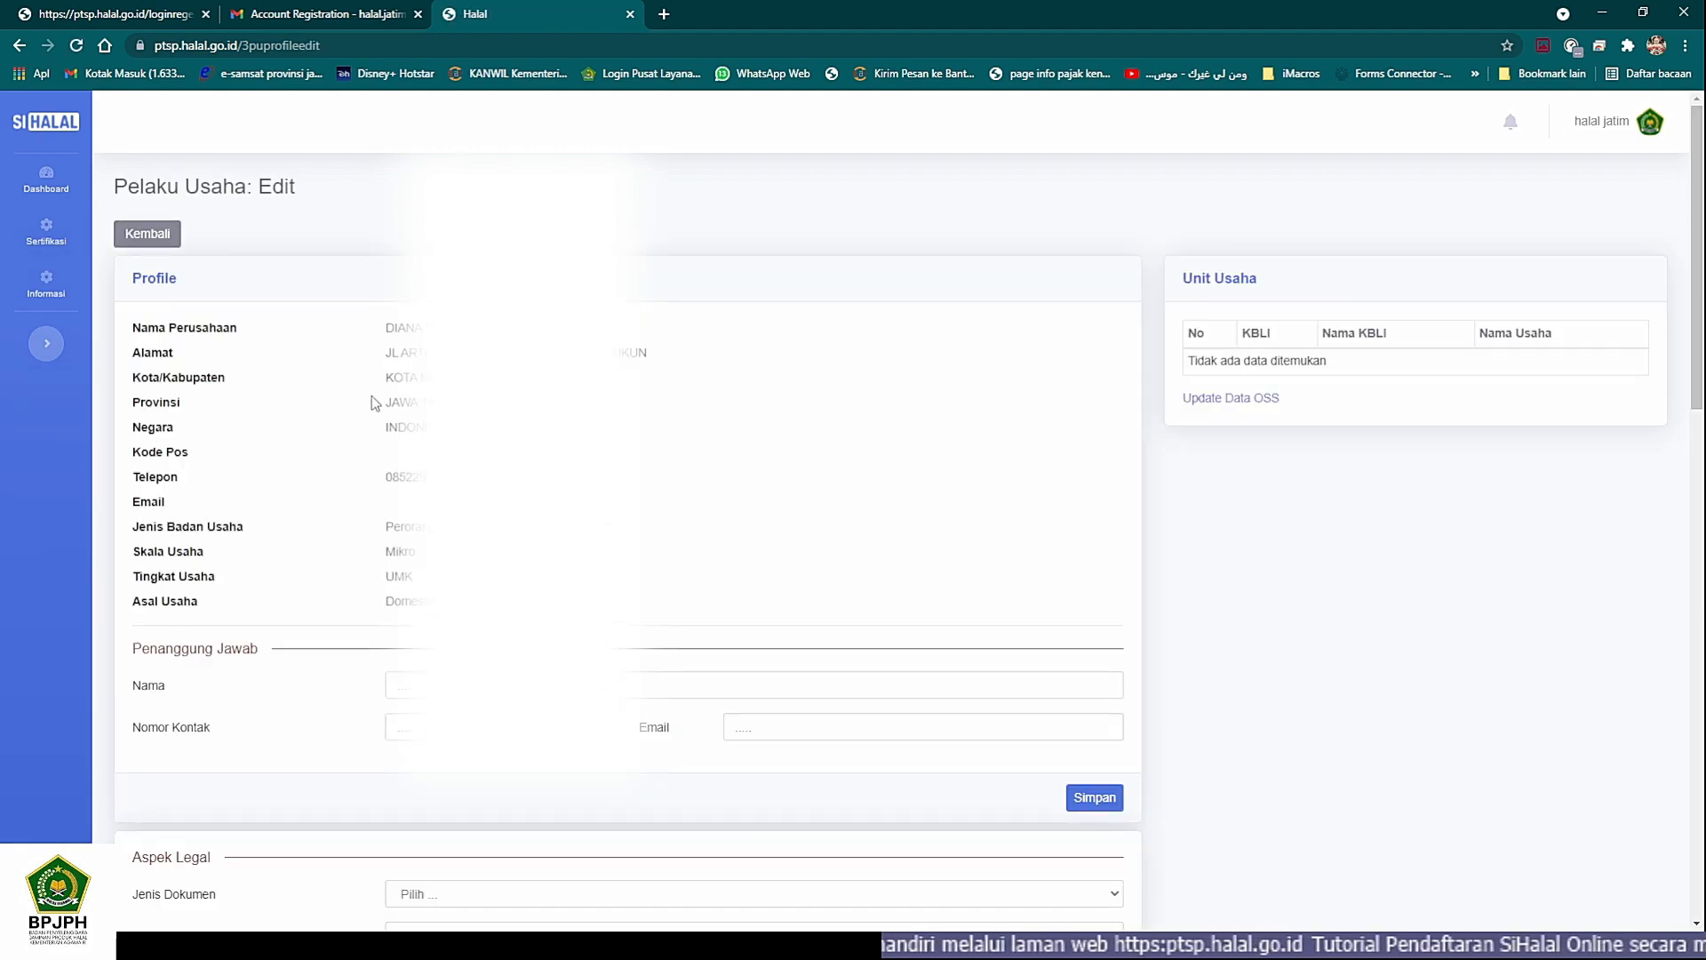
- Examine the editable sections of the profile: Penanggung Jawab, Aspek Legal, Pabrik, Outlet and Penyelia Halal
{"action": "scroll", "coordinate": [347, 348], "scroll_direction": "down", "scroll_amount": 1}
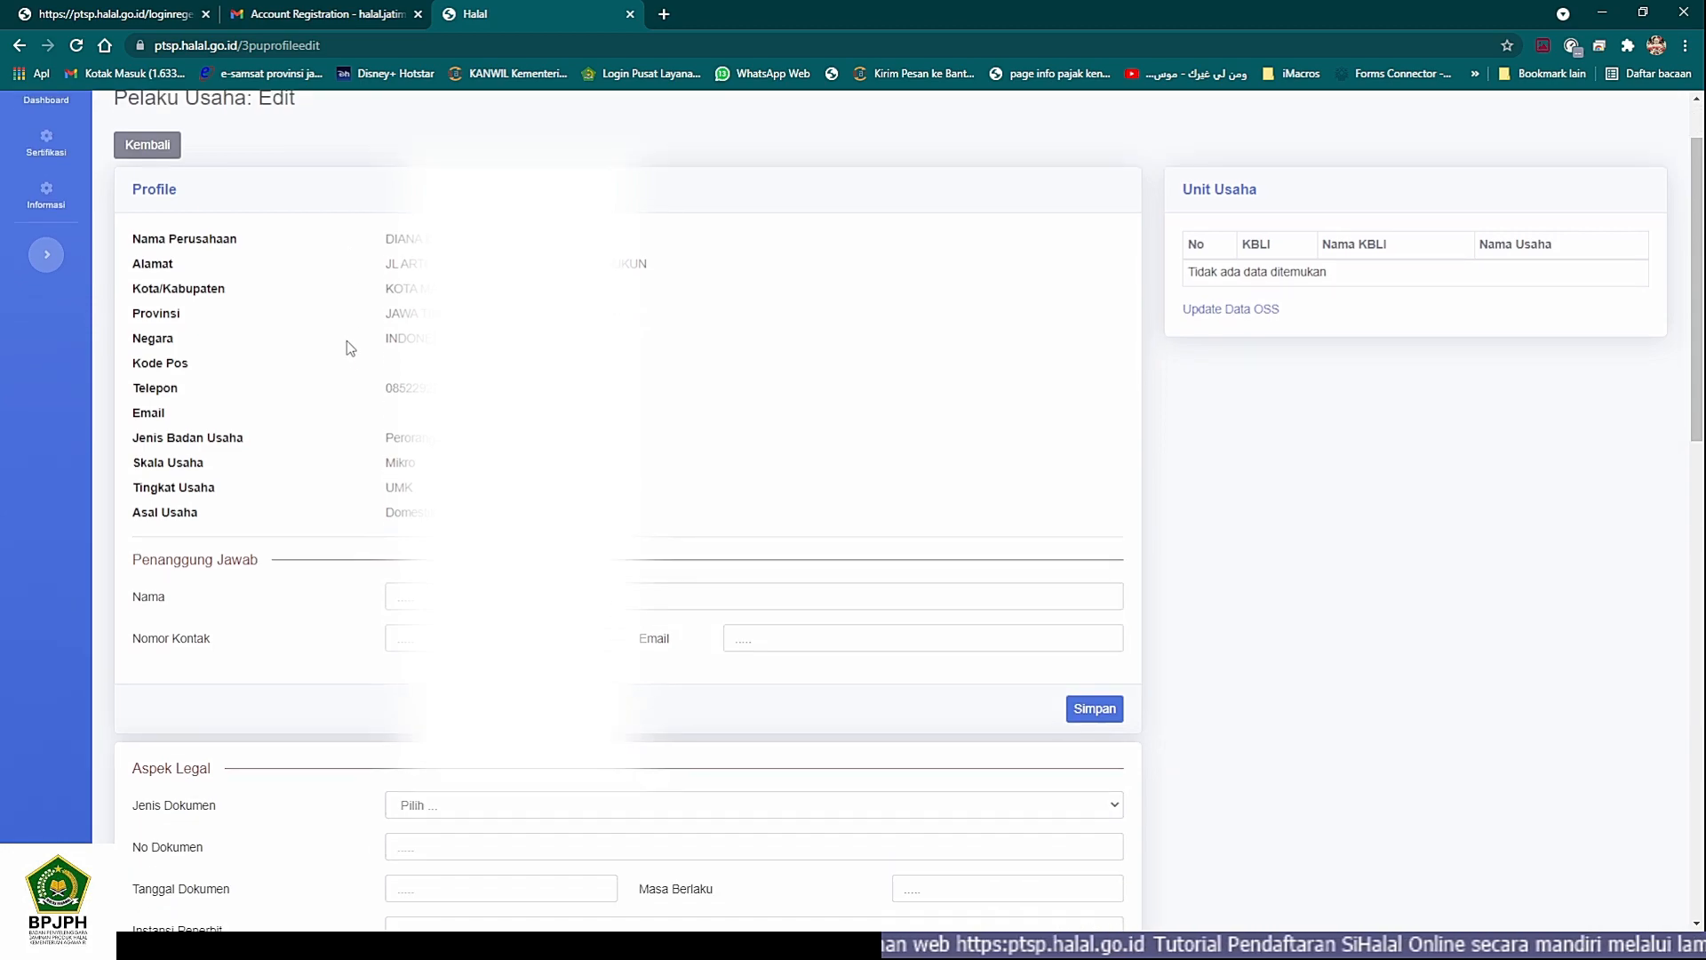
{"action": "scroll", "coordinate": [350, 348], "scroll_direction": "down", "scroll_amount": 5}
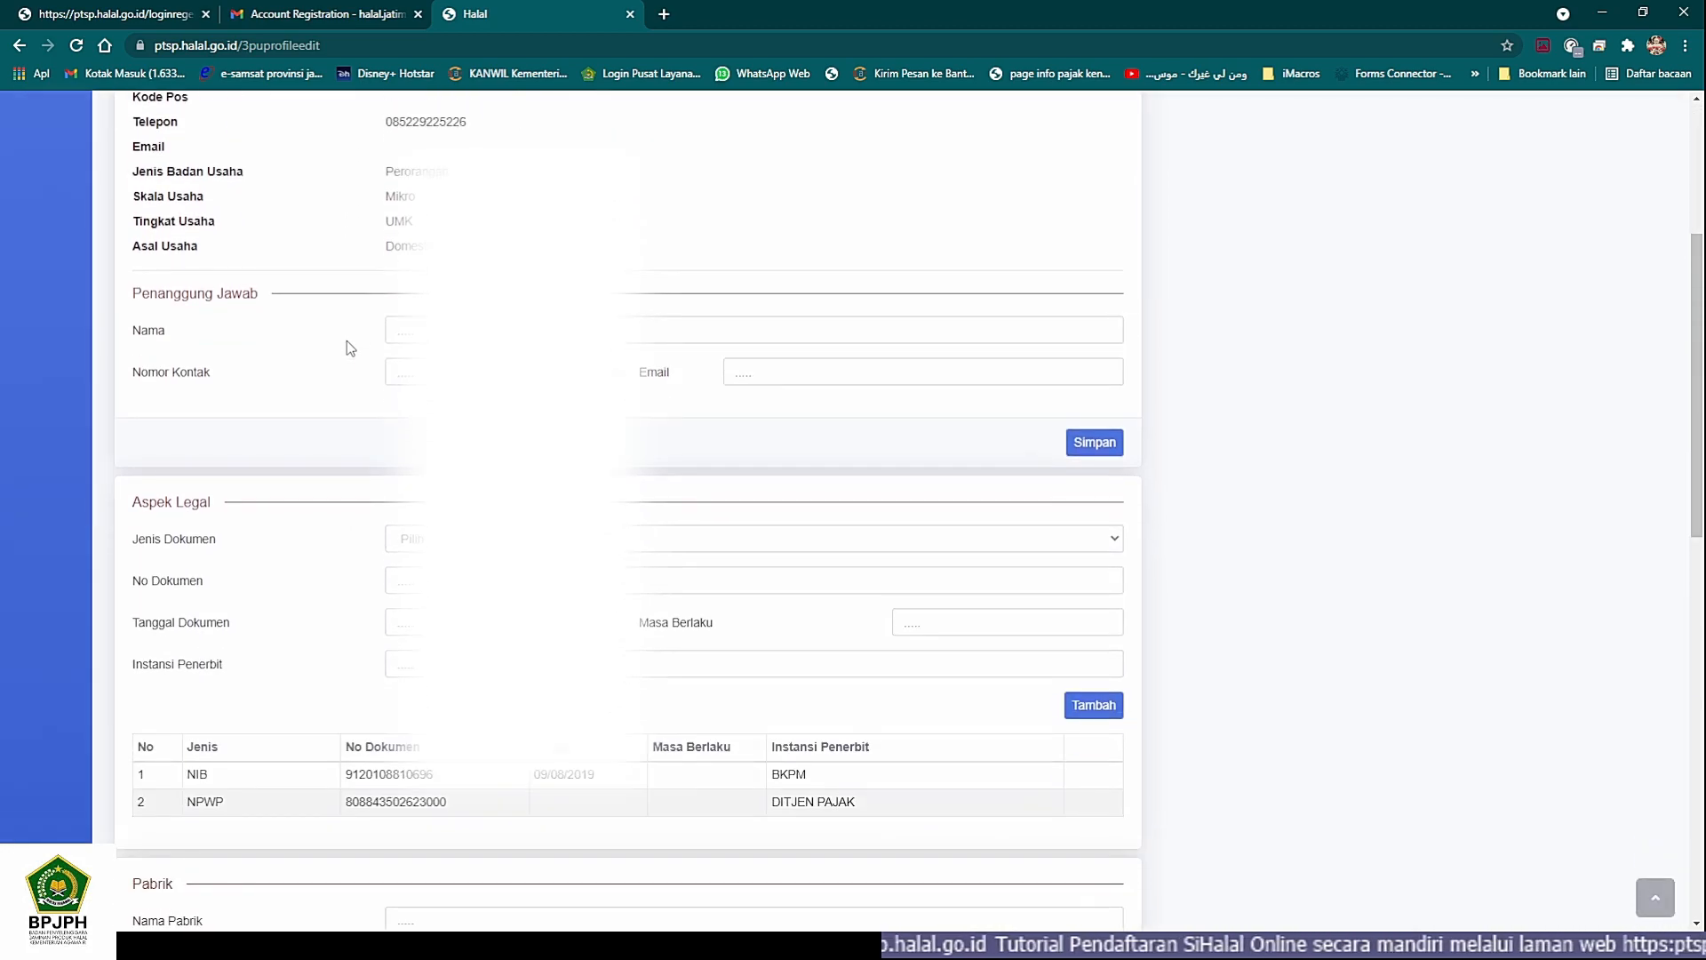
{"action": "scroll", "coordinate": [349, 346], "scroll_direction": "down", "scroll_amount": 3}
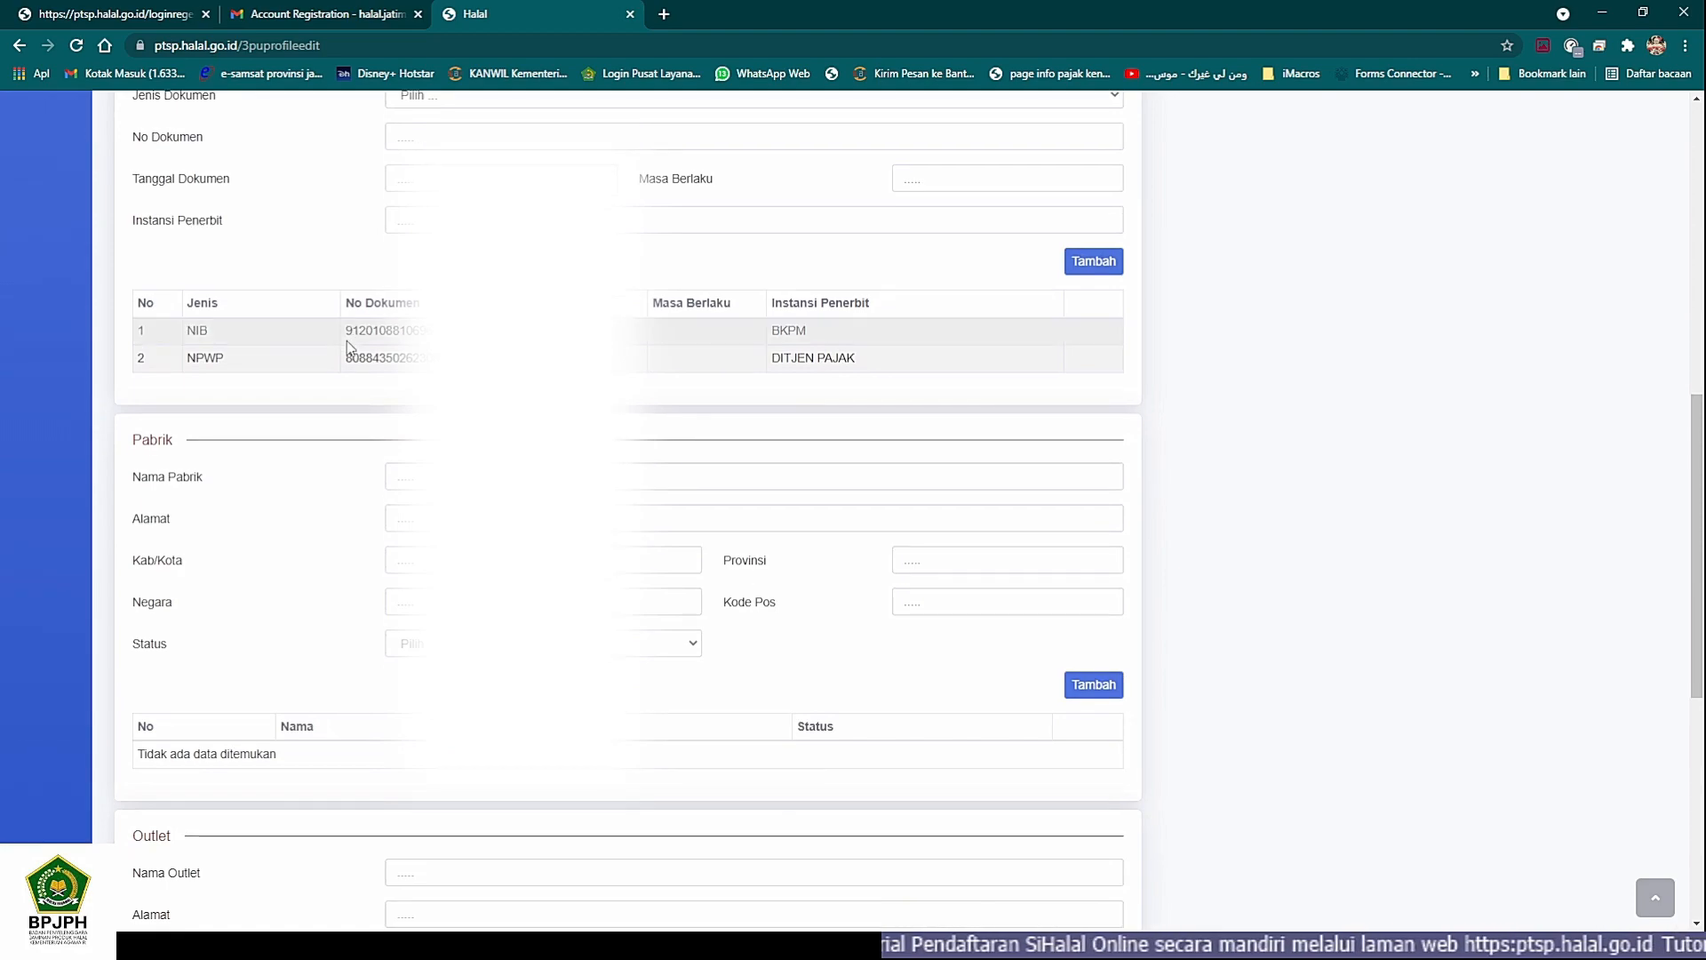
{"action": "scroll", "coordinate": [348, 346], "scroll_direction": "down", "scroll_amount": 2}
{"action": "scroll", "coordinate": [347, 348], "scroll_direction": "down", "scroll_amount": 5}
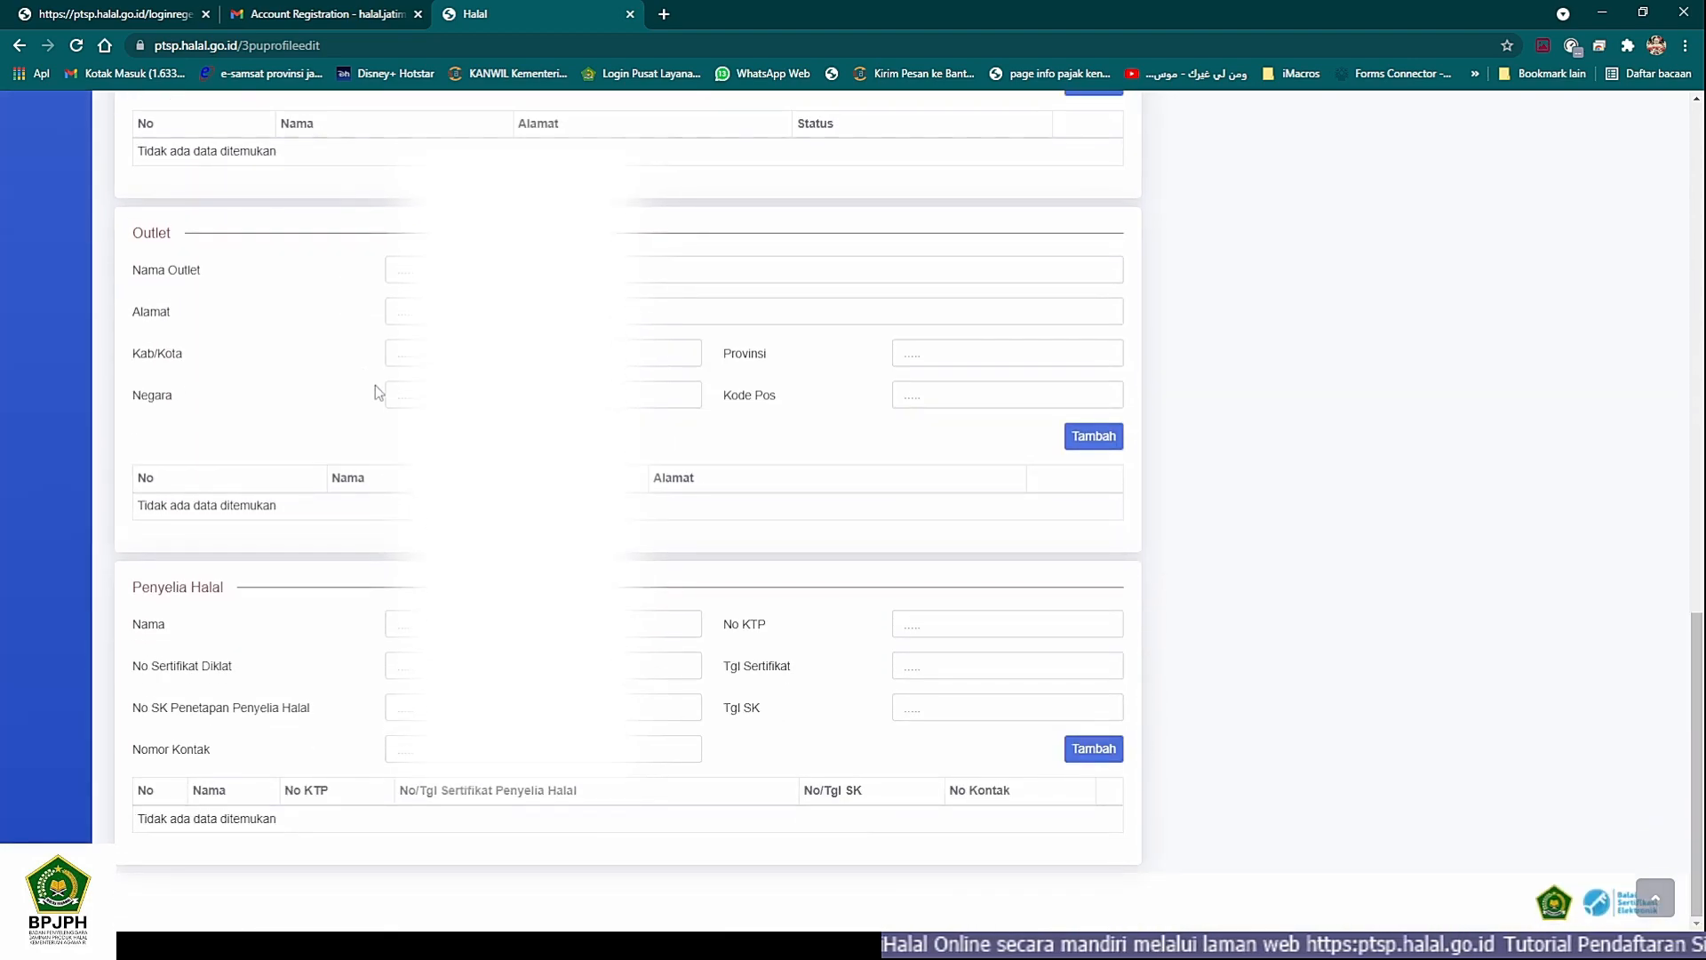
{"action": "scroll", "coordinate": [411, 432], "scroll_direction": "up", "scroll_amount": 9}
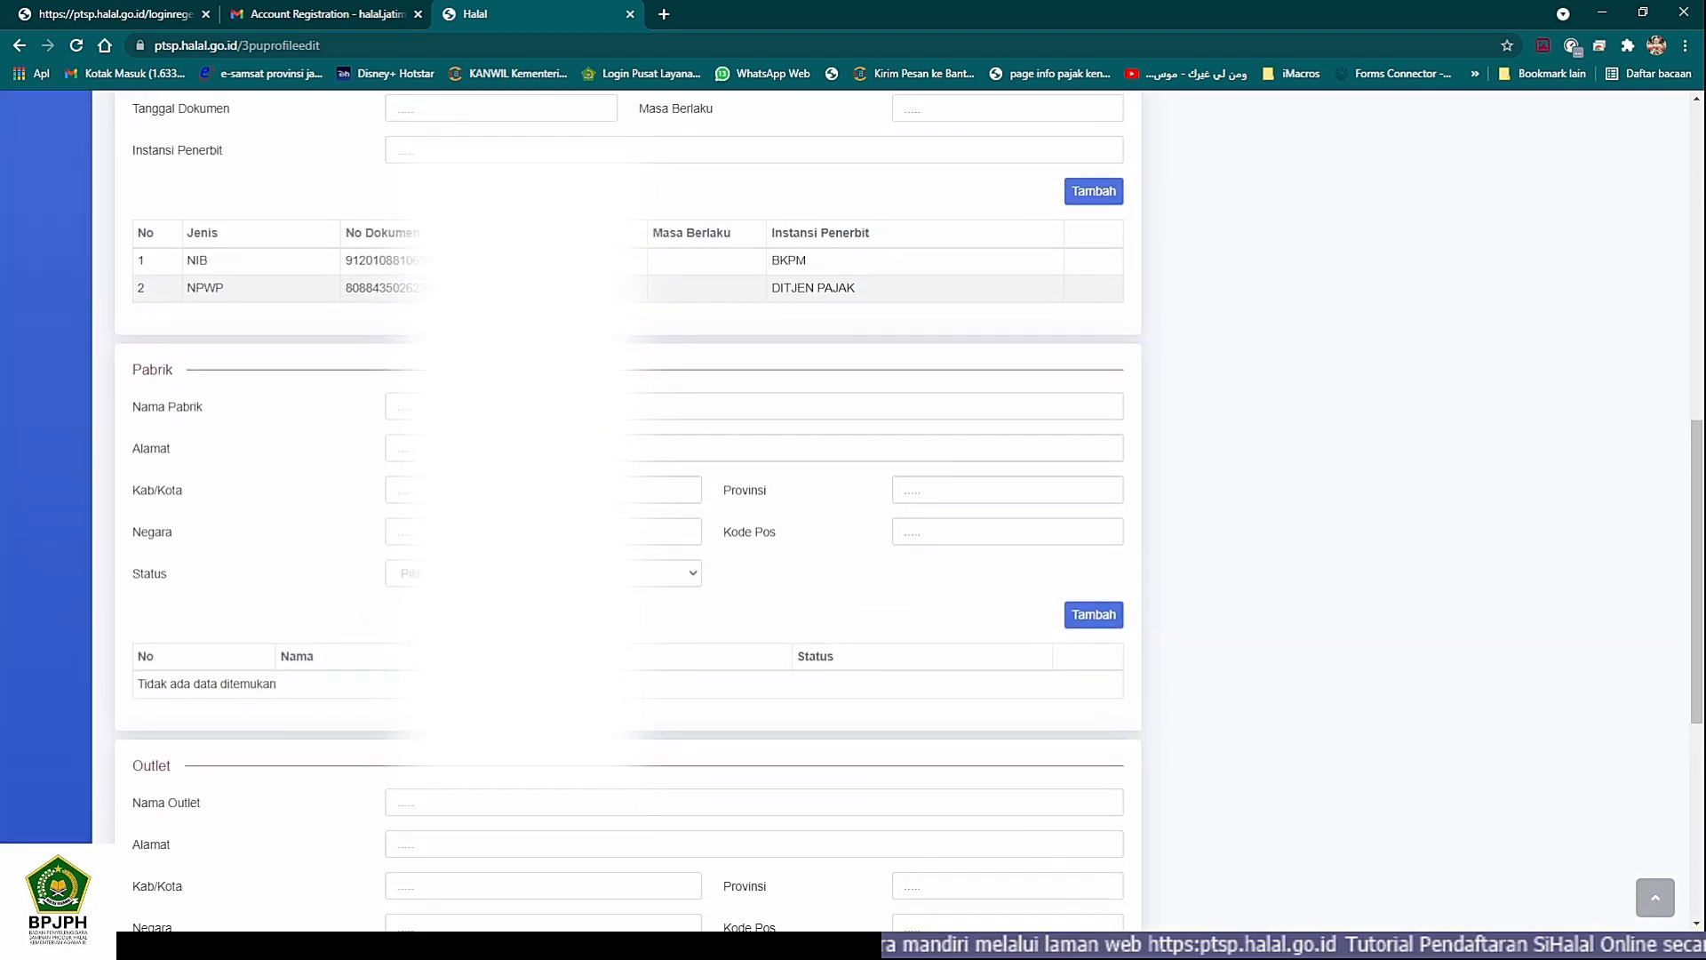
{"action": "scroll", "coordinate": [640, 511], "scroll_direction": "up", "scroll_amount": 2}
{"action": "scroll", "coordinate": [623, 498], "scroll_direction": "up", "scroll_amount": 2}
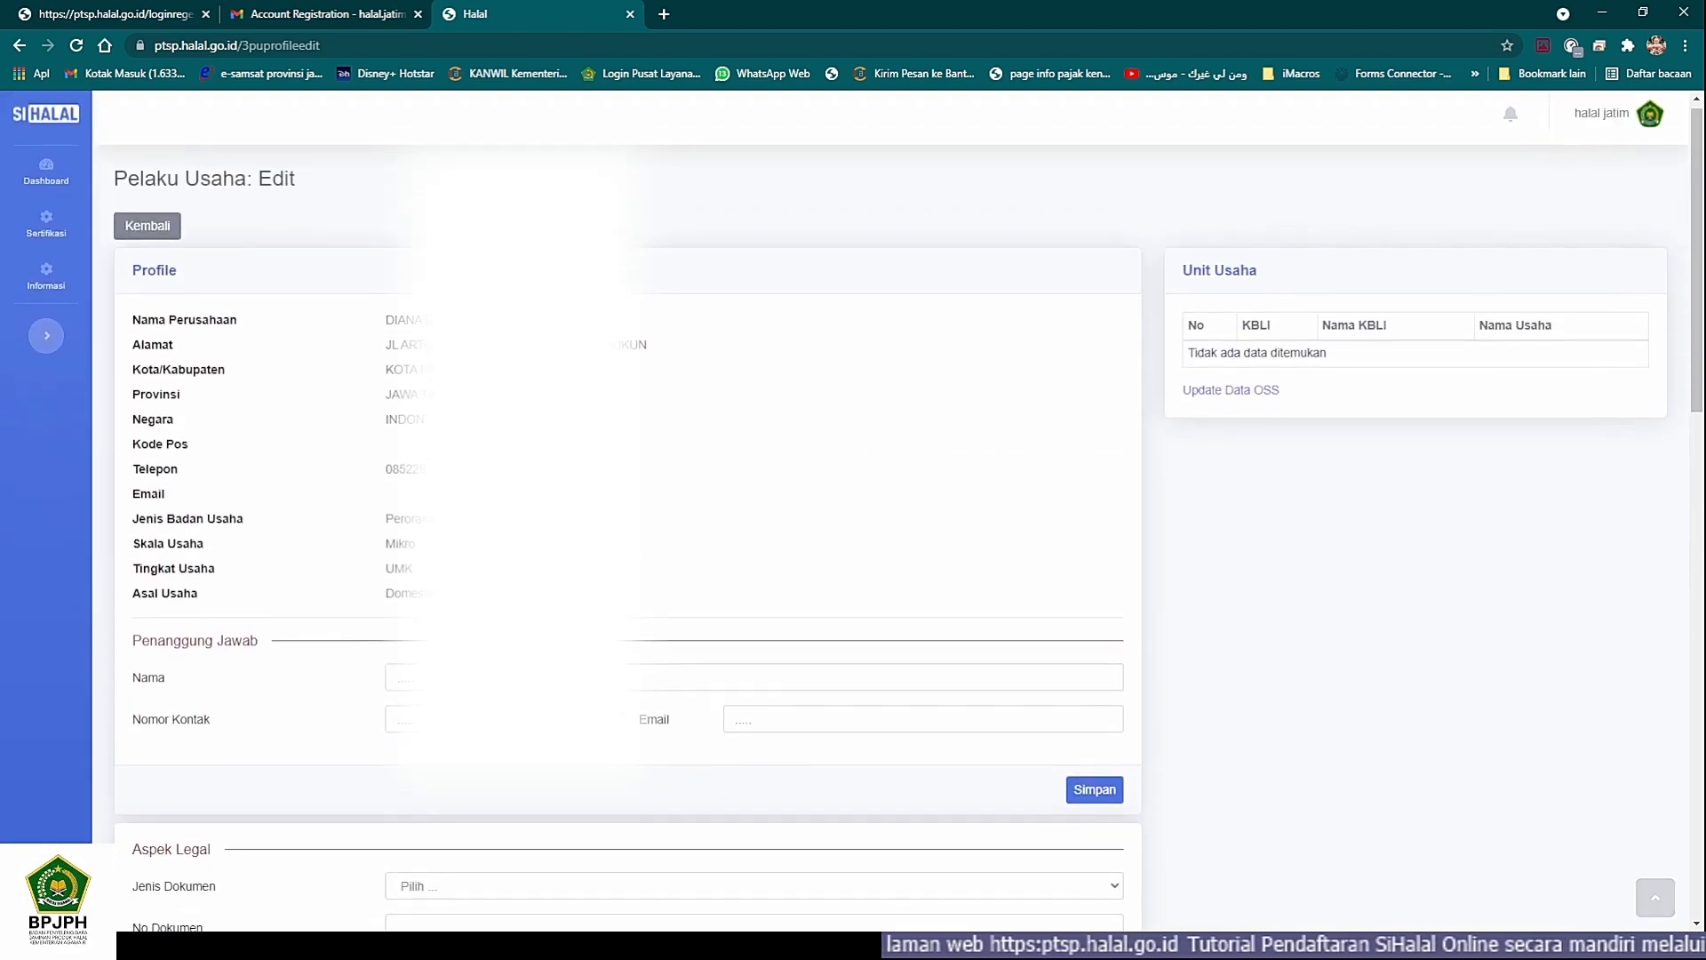
{"action": "scroll", "coordinate": [622, 599], "scroll_direction": "down", "scroll_amount": 1}
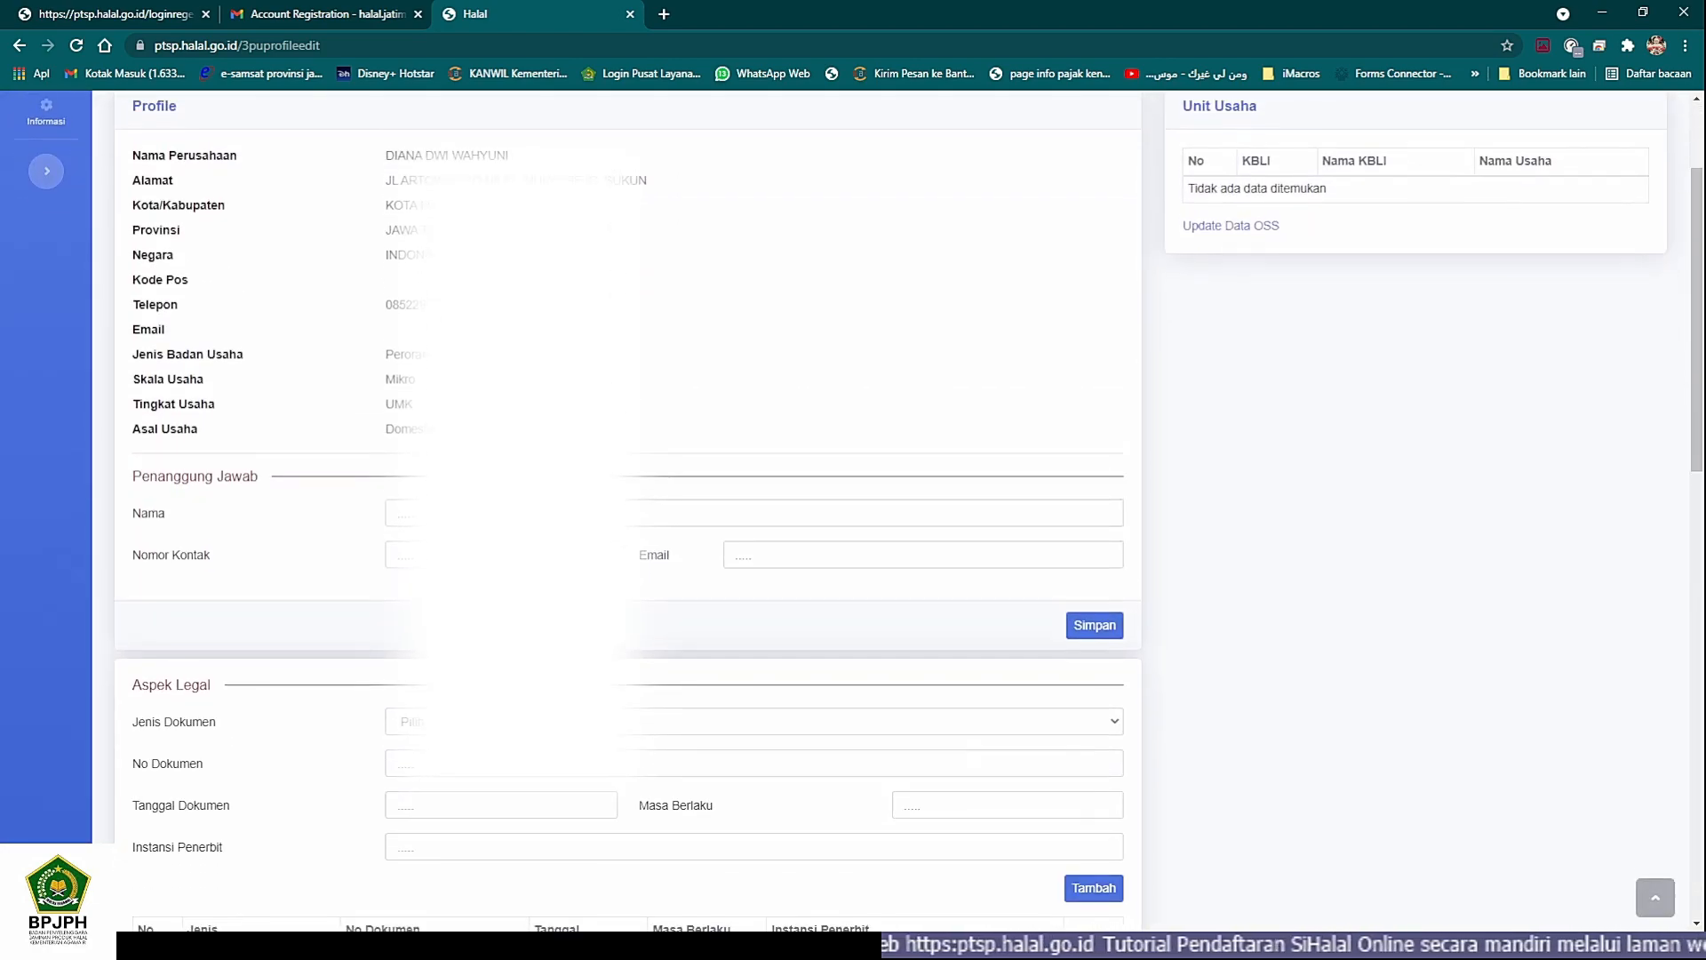
{"action": "scroll", "coordinate": [622, 599], "scroll_direction": "up", "scroll_amount": 1}
- Enter the responsible person's name in the Penanggung Jawab section, consulting the business data in the other window
{"action": "left_click", "coordinate": [418, 599]}
{"action": "left_click", "coordinate": [414, 598]}
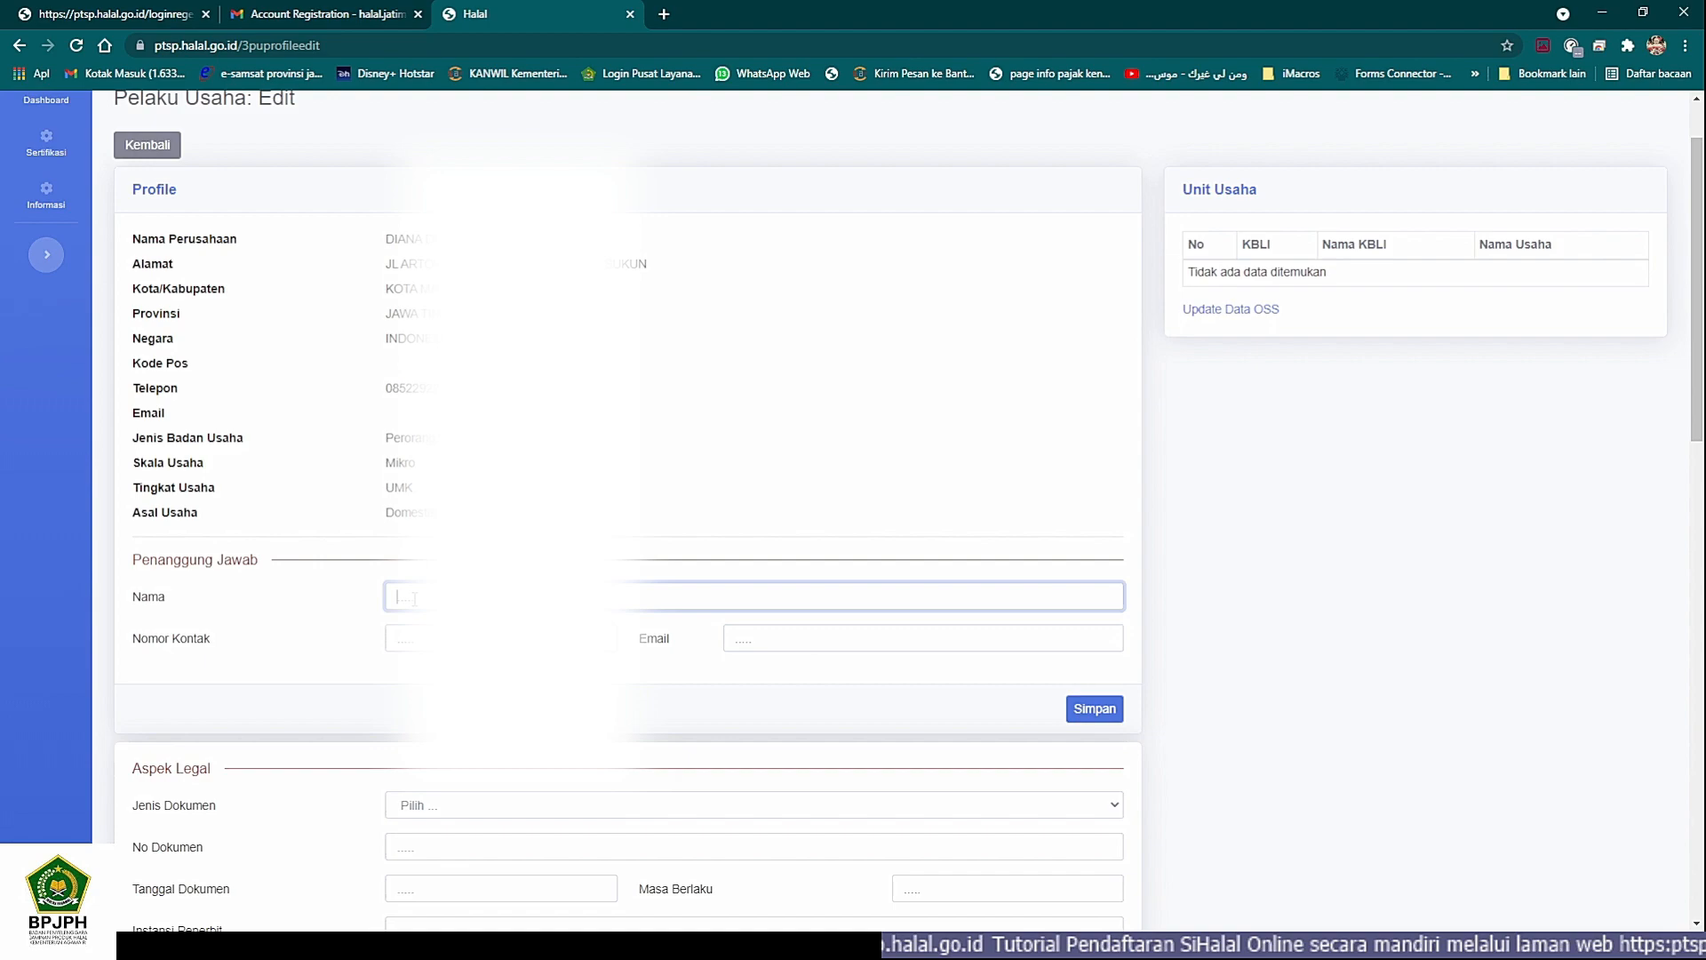
{"action": "left_click", "coordinate": [307, 944]}
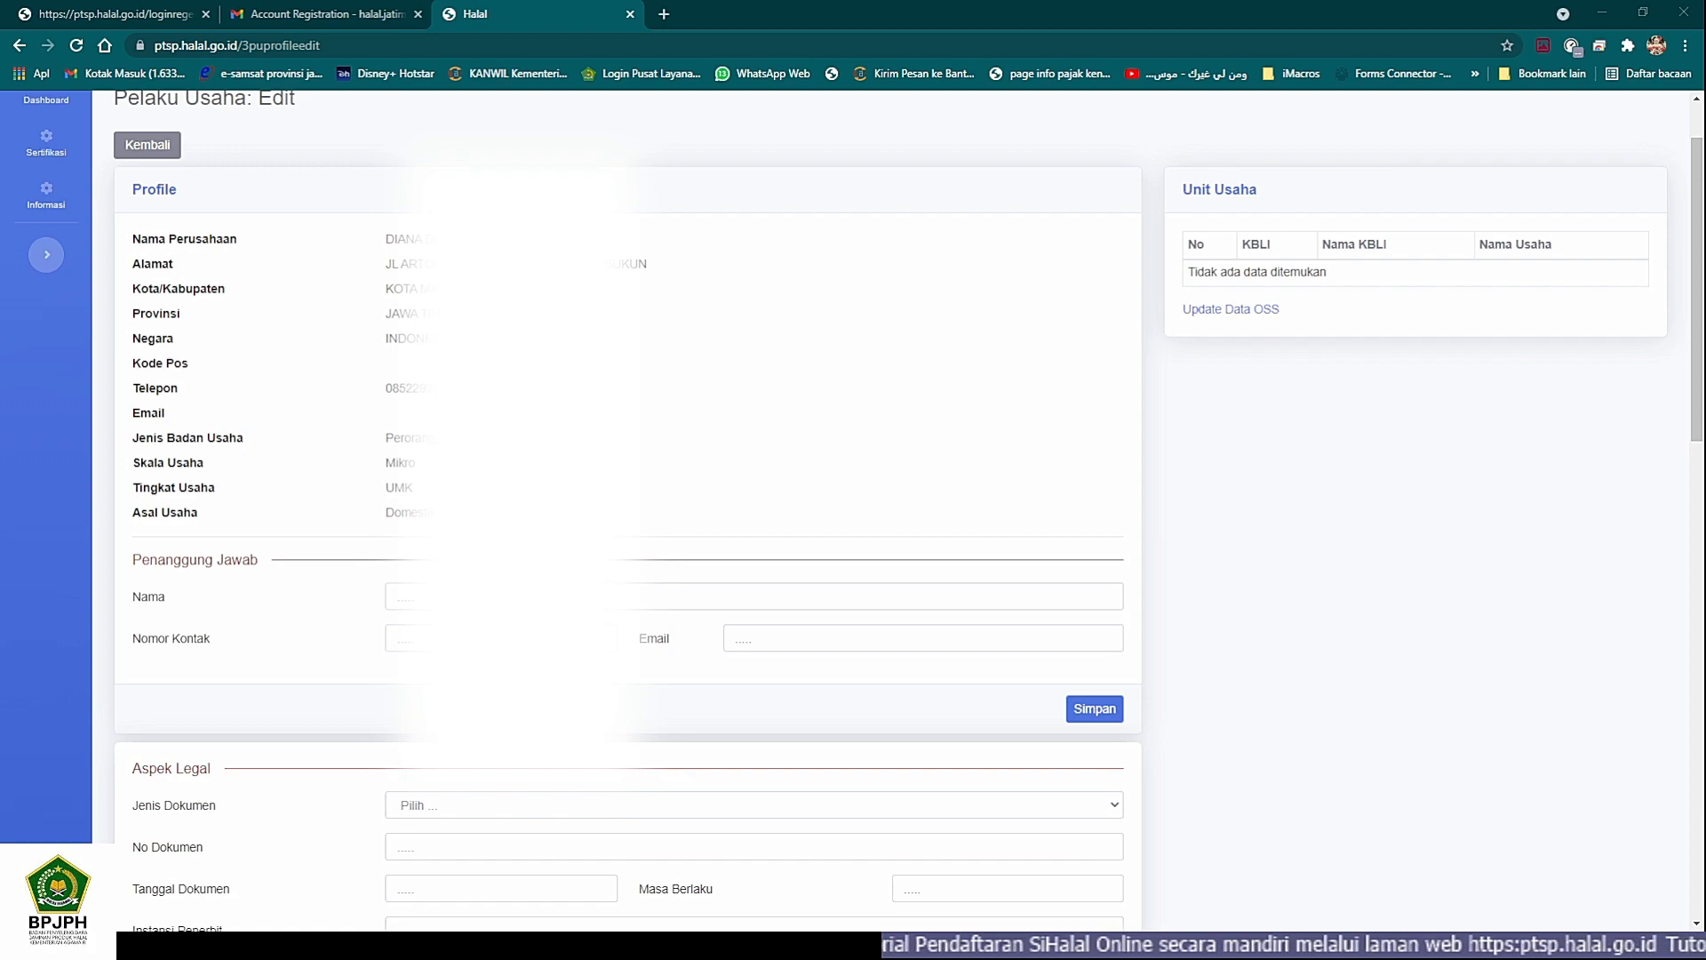
{"action": "left_click", "coordinate": [524, 596]}
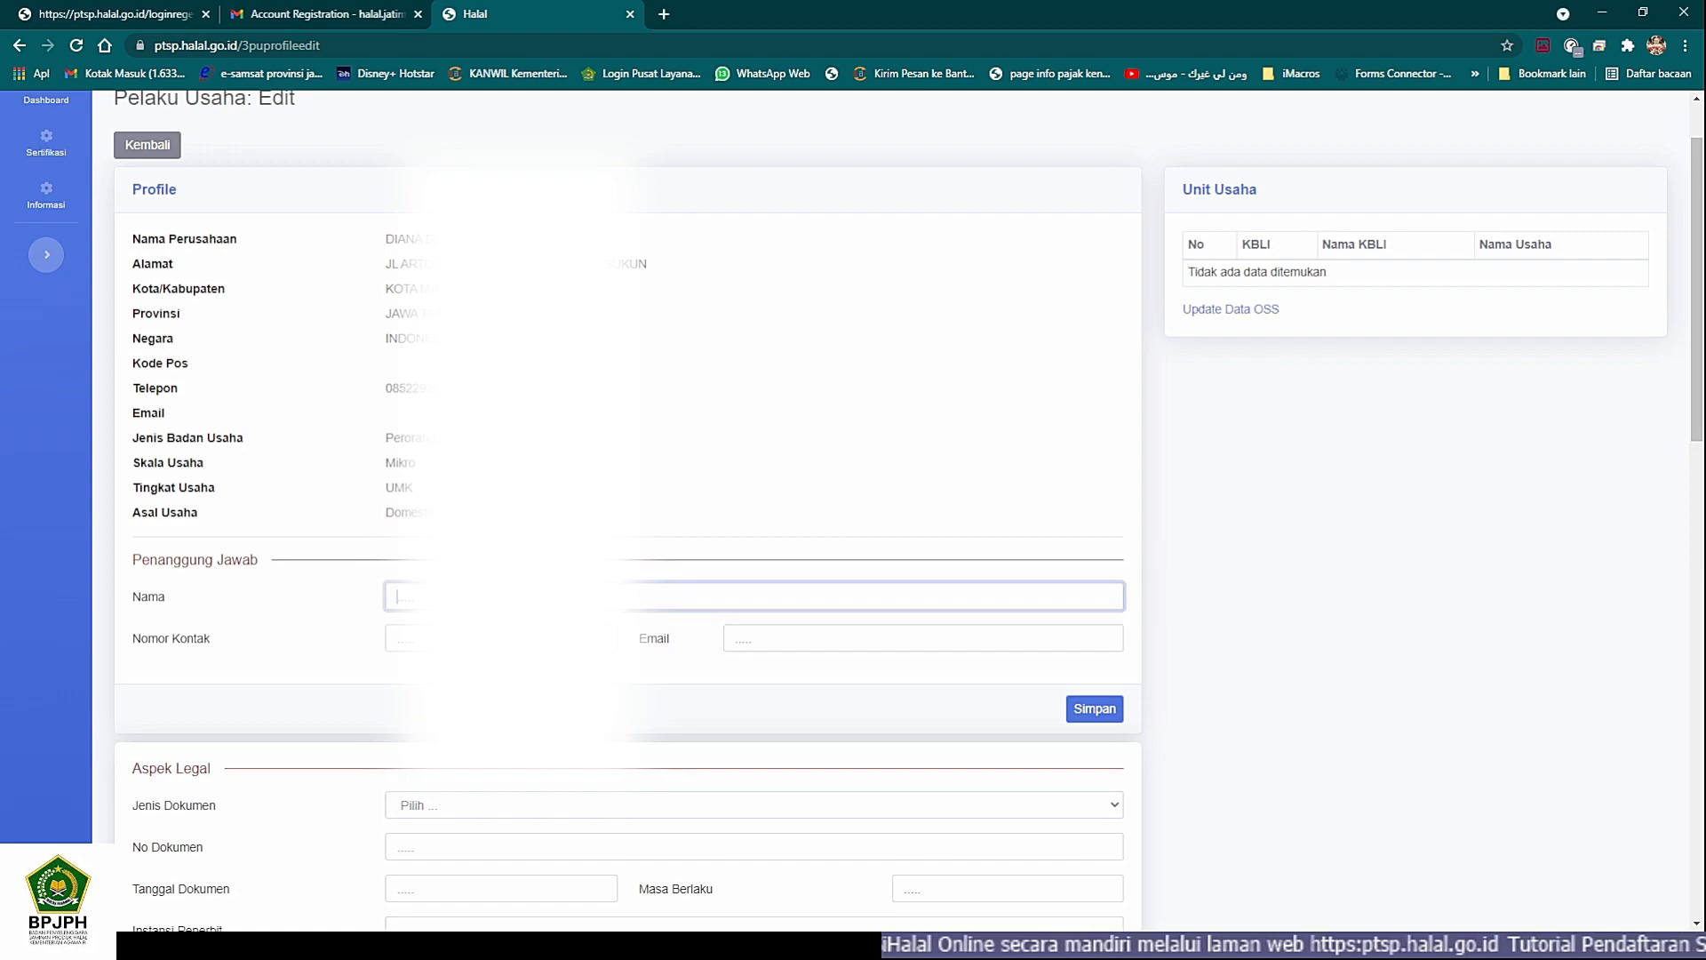
{"action": "type", "text": "Dian"}
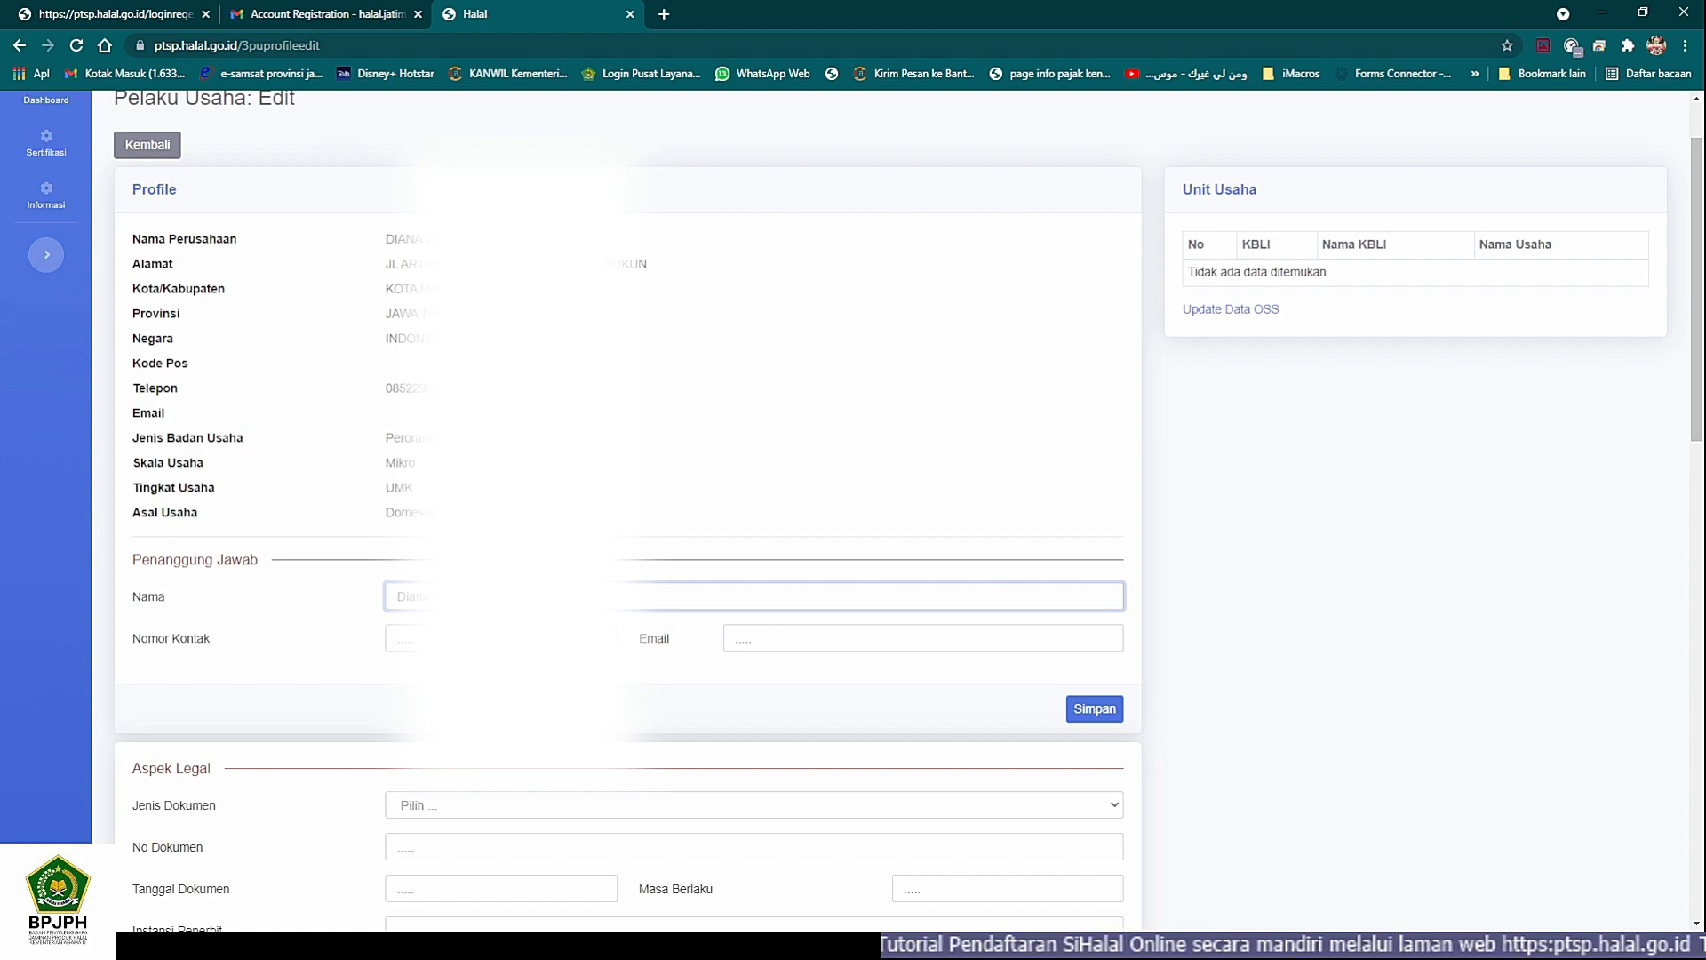
- Fill in the responsible person's Nomor Kontak, copying the phone number from the other window
{"action": "key", "text": "Tab"}
{"action": "key", "text": "alt+Tab"}
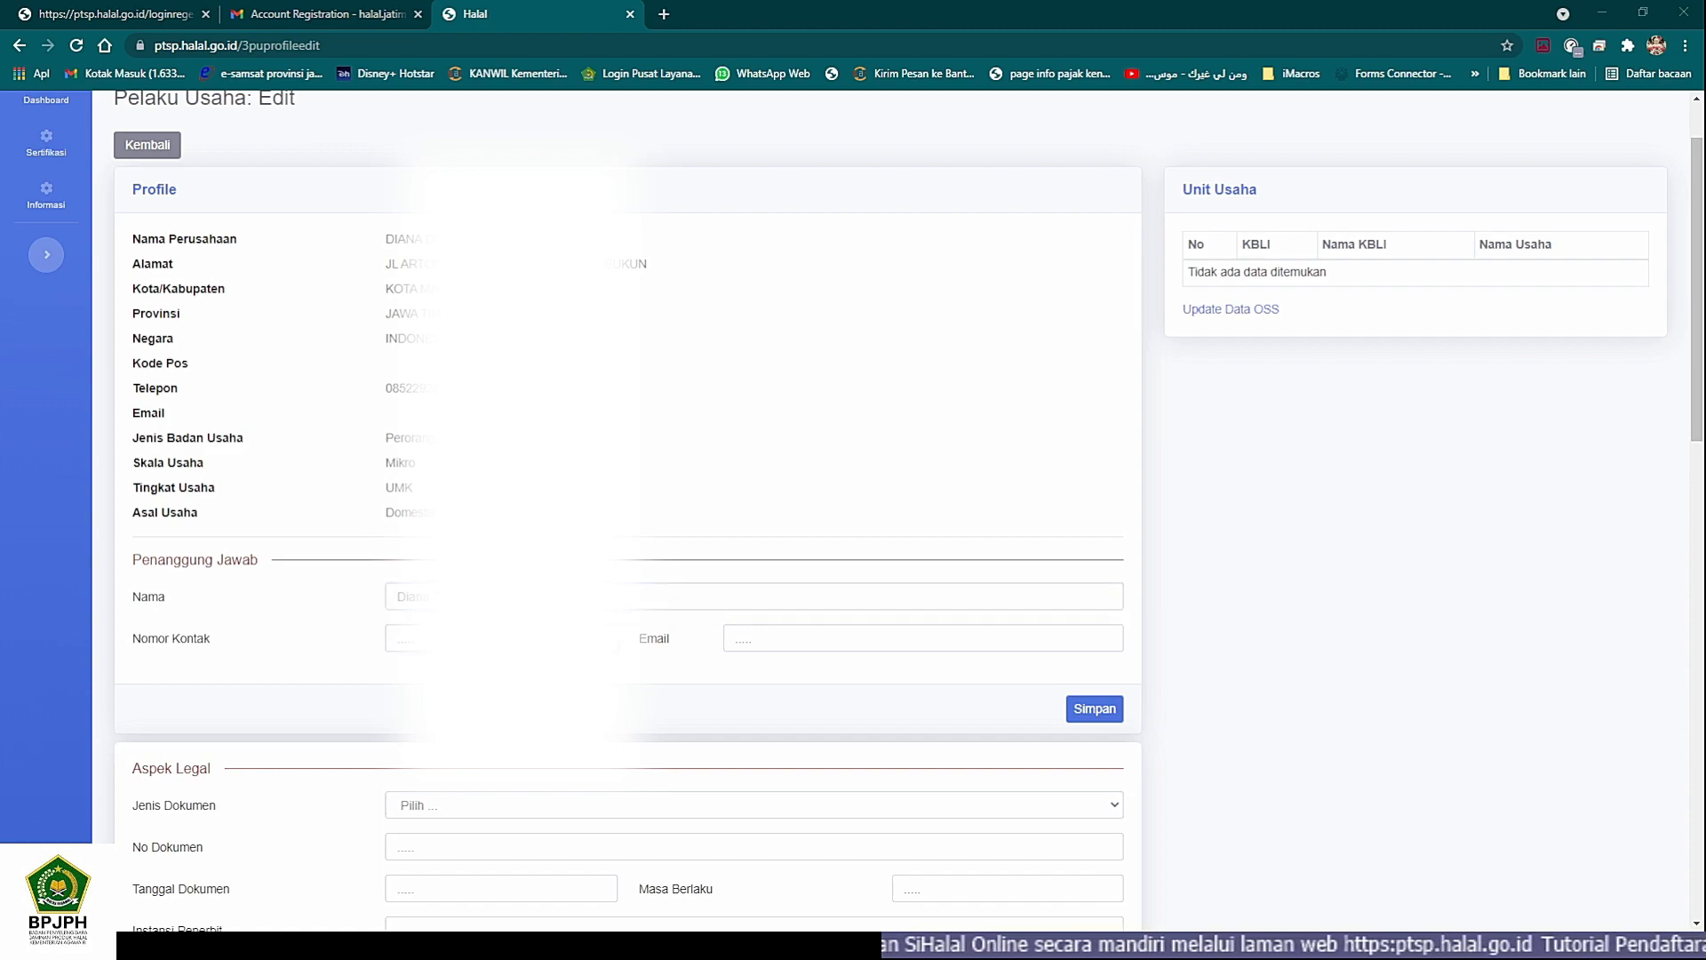
{"action": "key", "text": "alt+Tab"}
{"action": "type", "text": "08"}
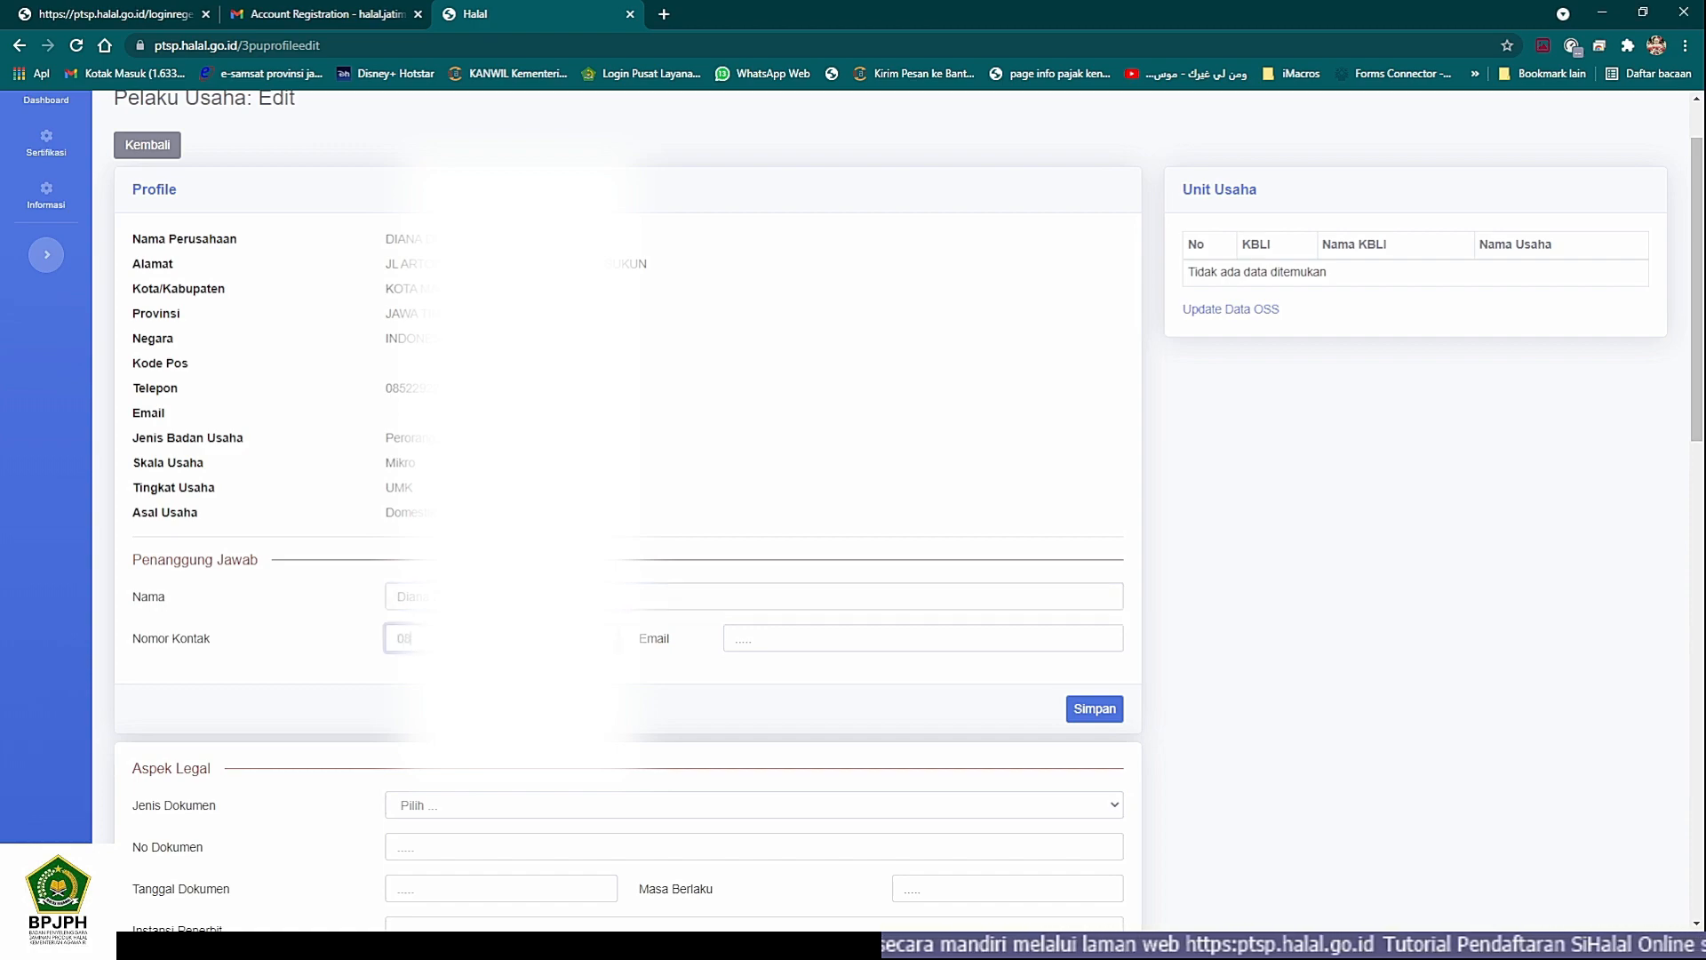
{"action": "key", "text": "alt+Tab"}
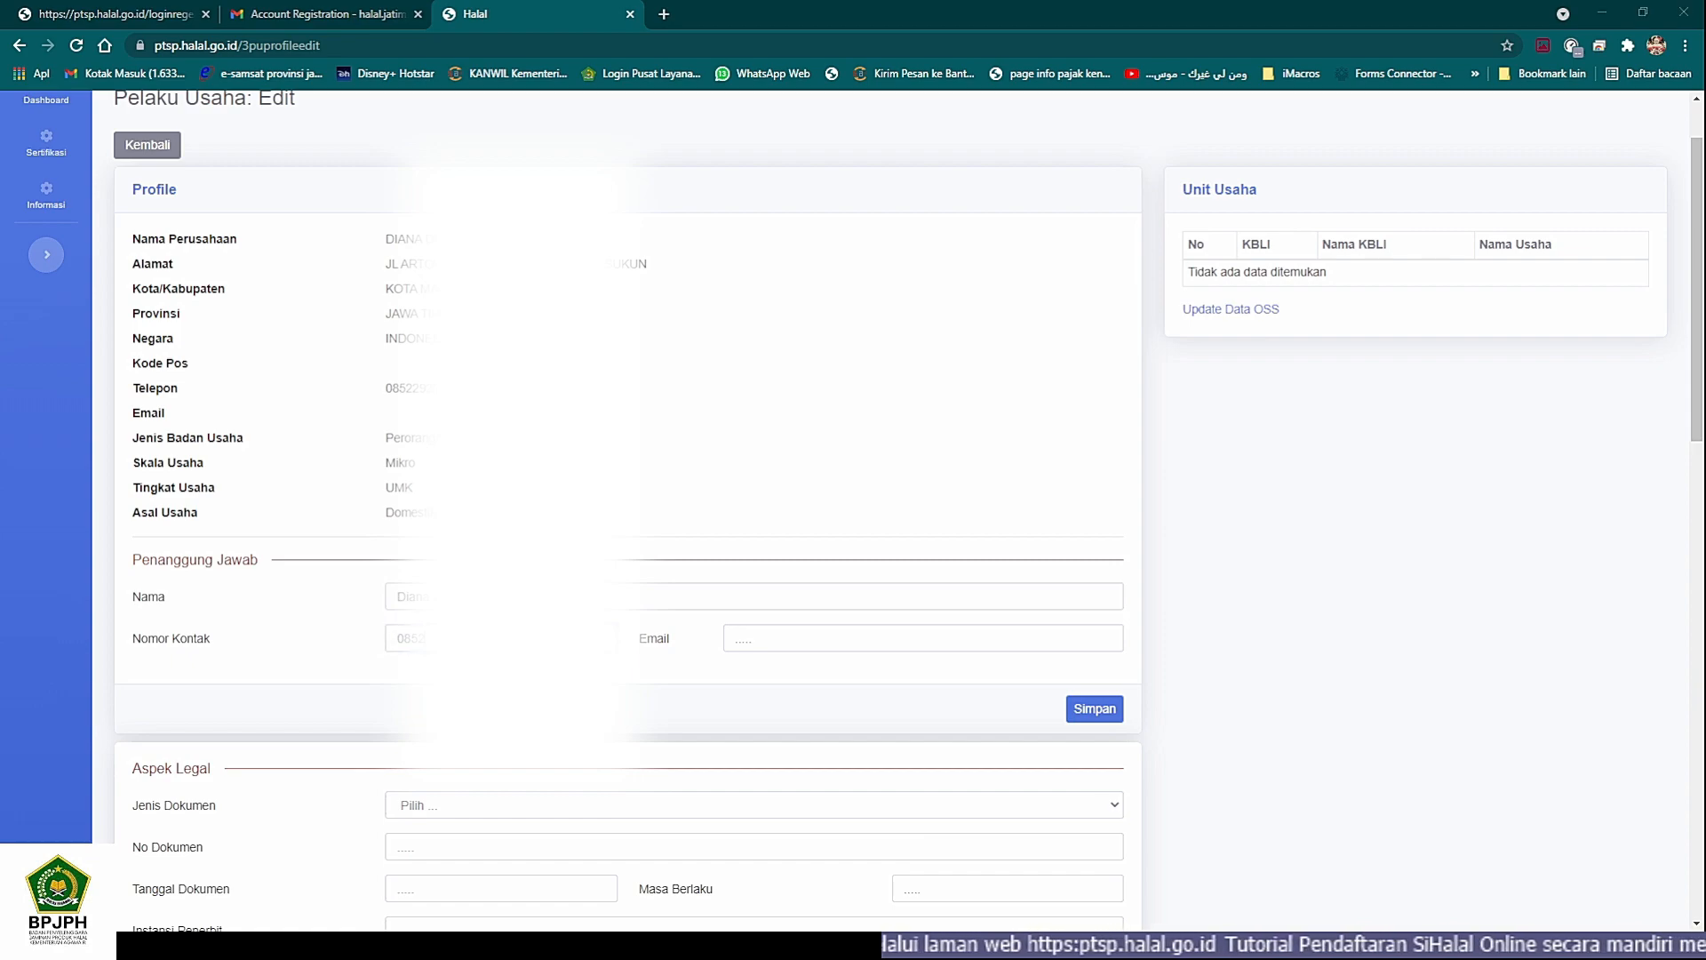
{"action": "key", "text": "alt+Tab"}
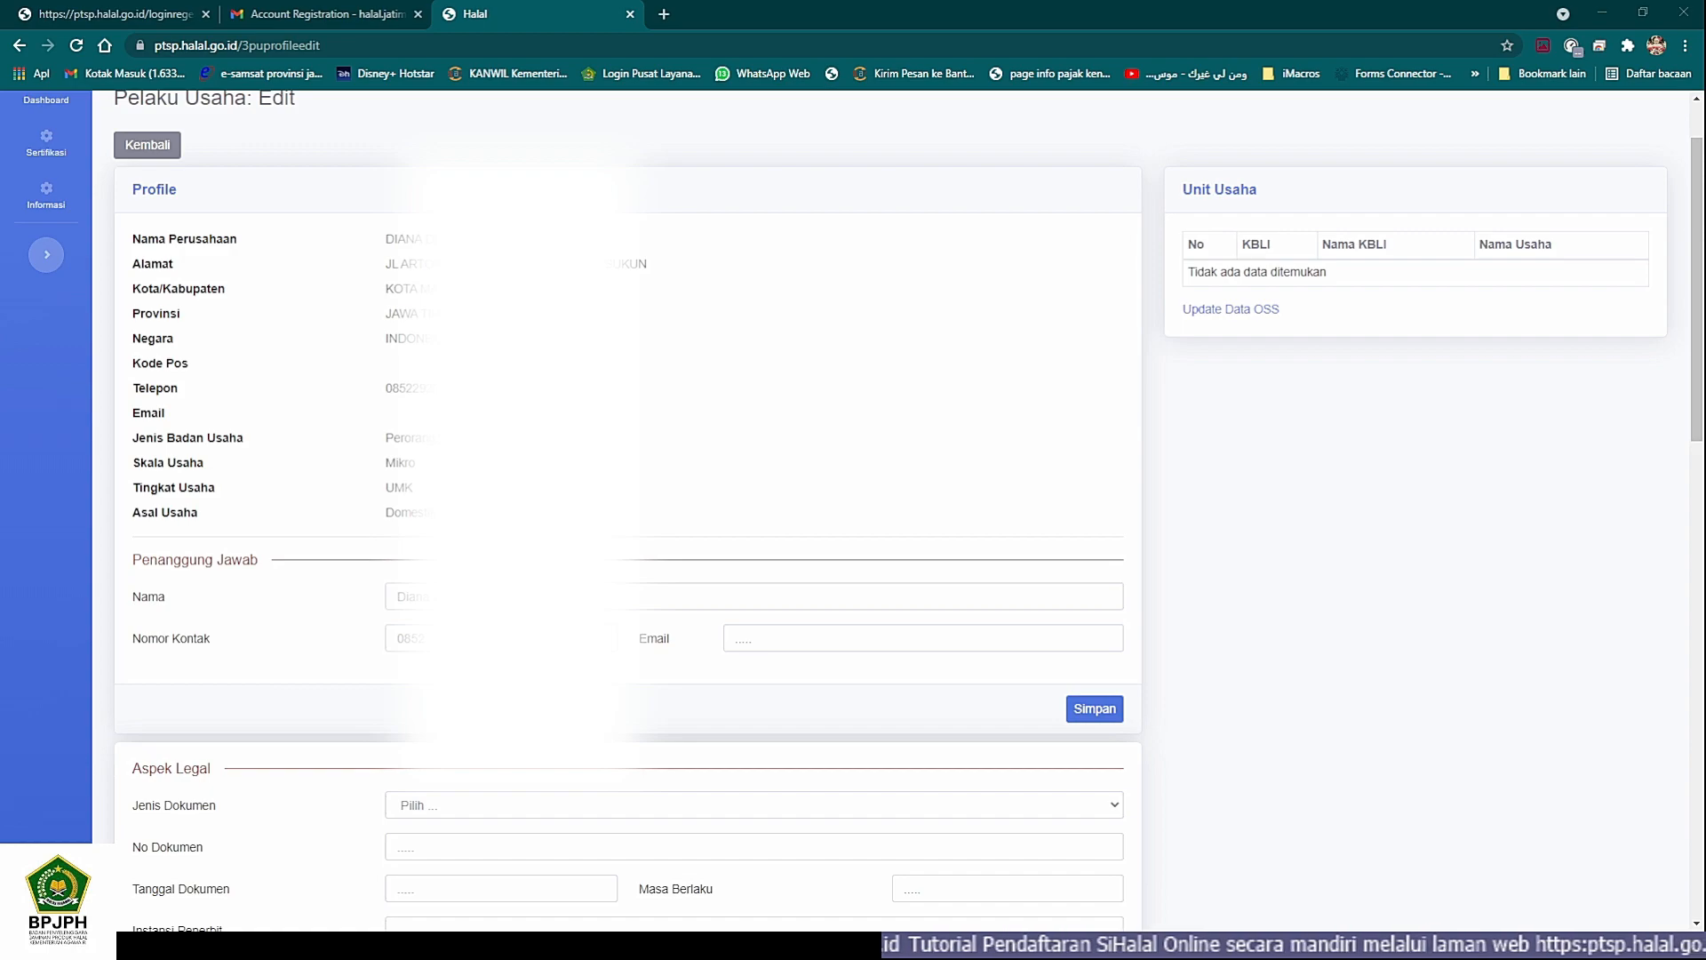
{"action": "key", "text": "alt+Tab"}
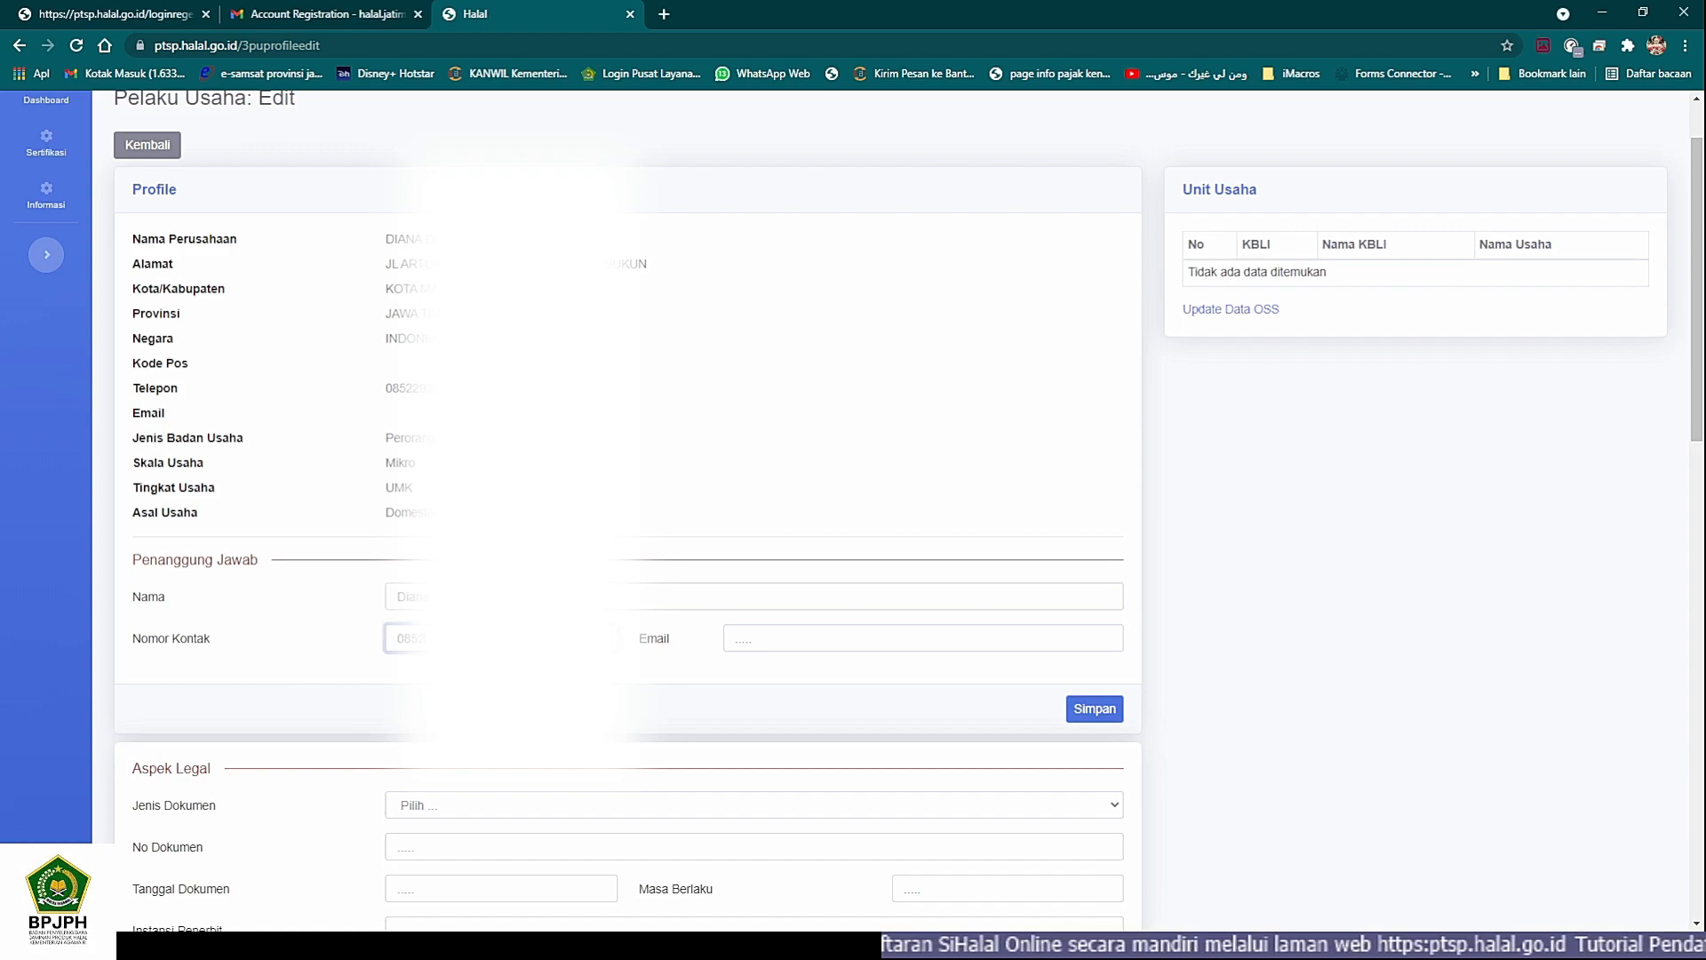
{"action": "key", "text": "alt+Tab"}
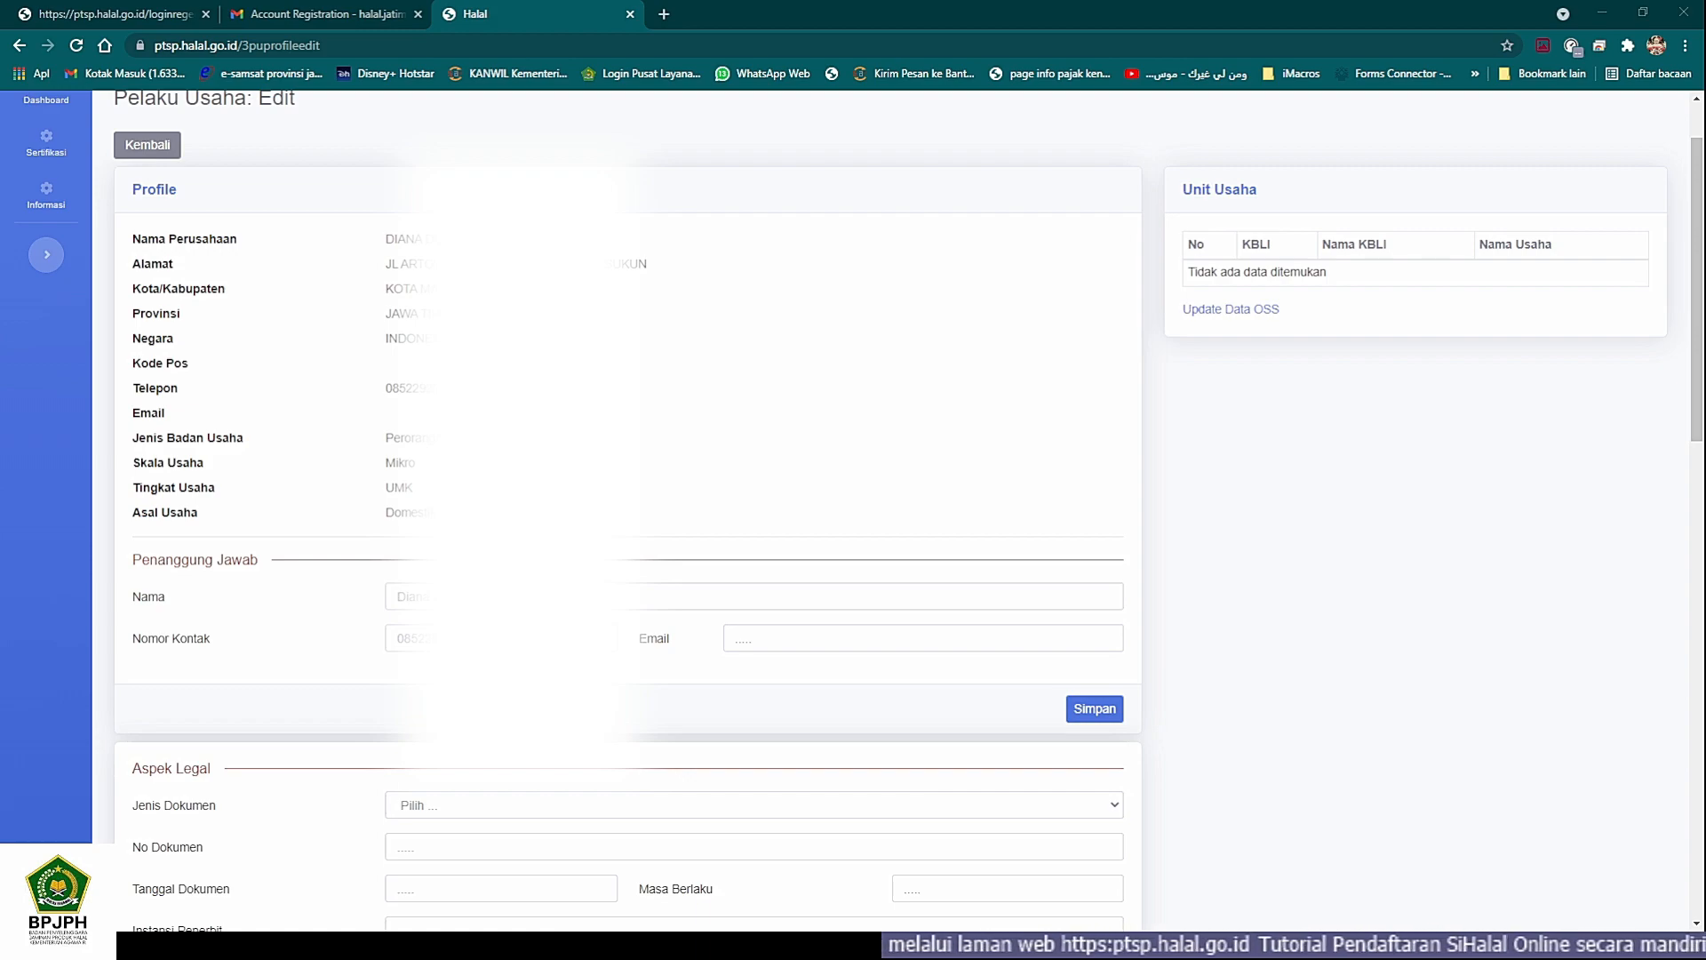
{"action": "key", "text": "alt+Tab"}
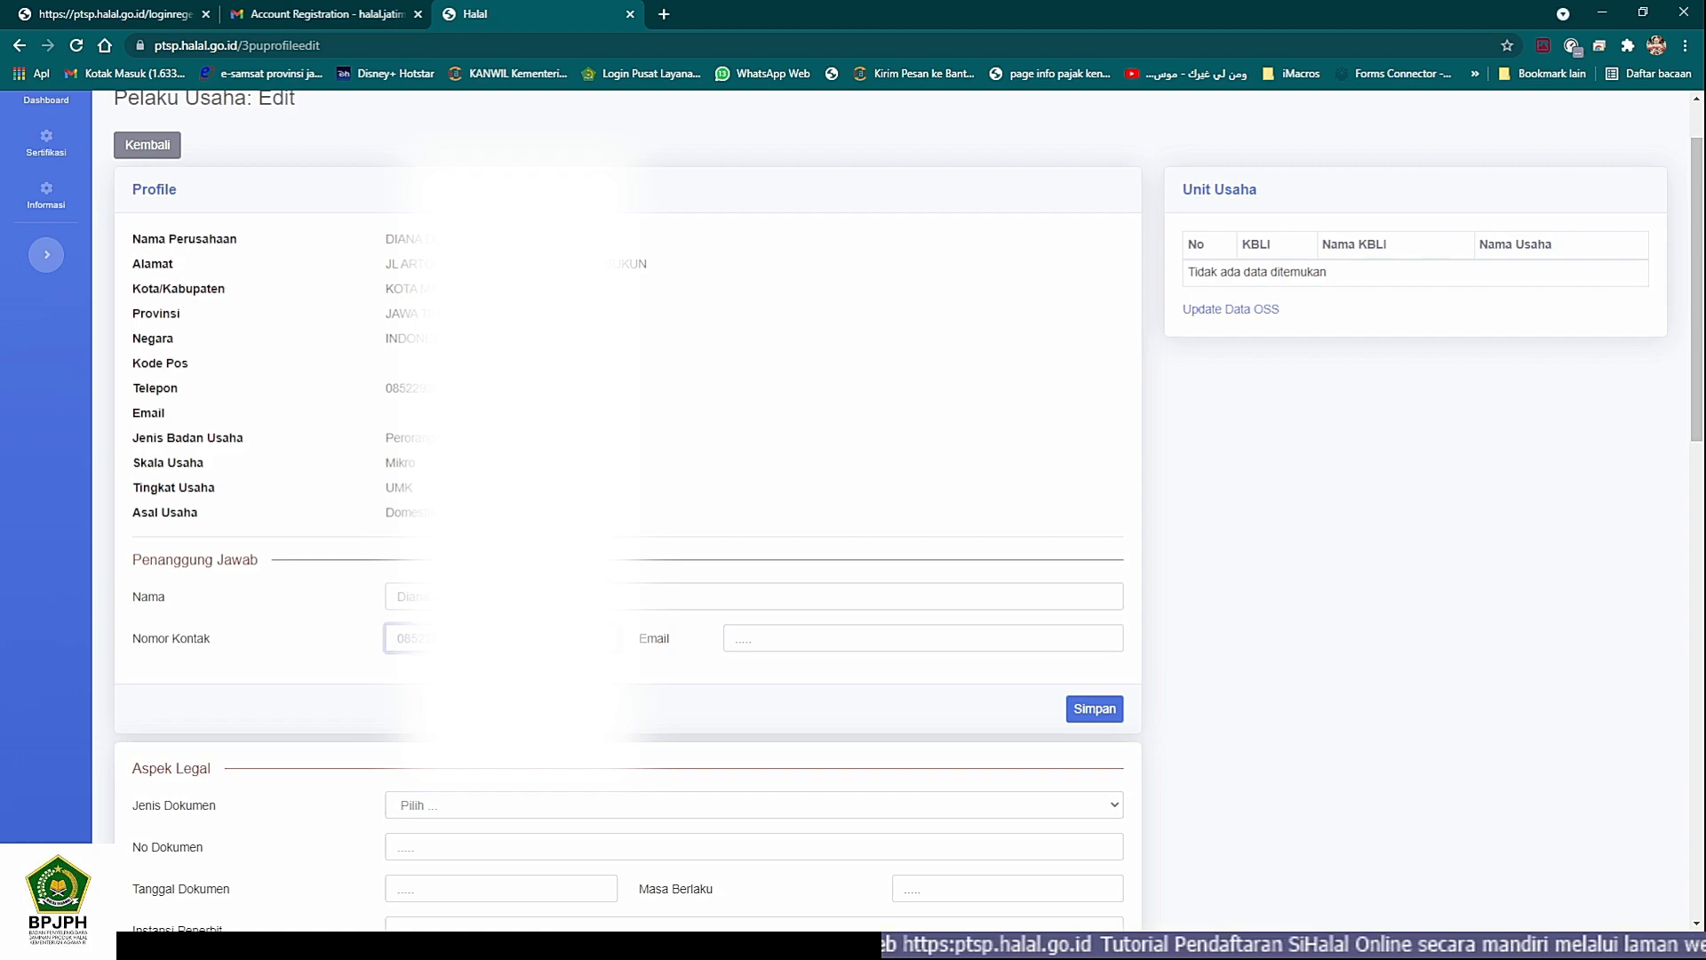
{"action": "key", "text": "alt+Tab"}
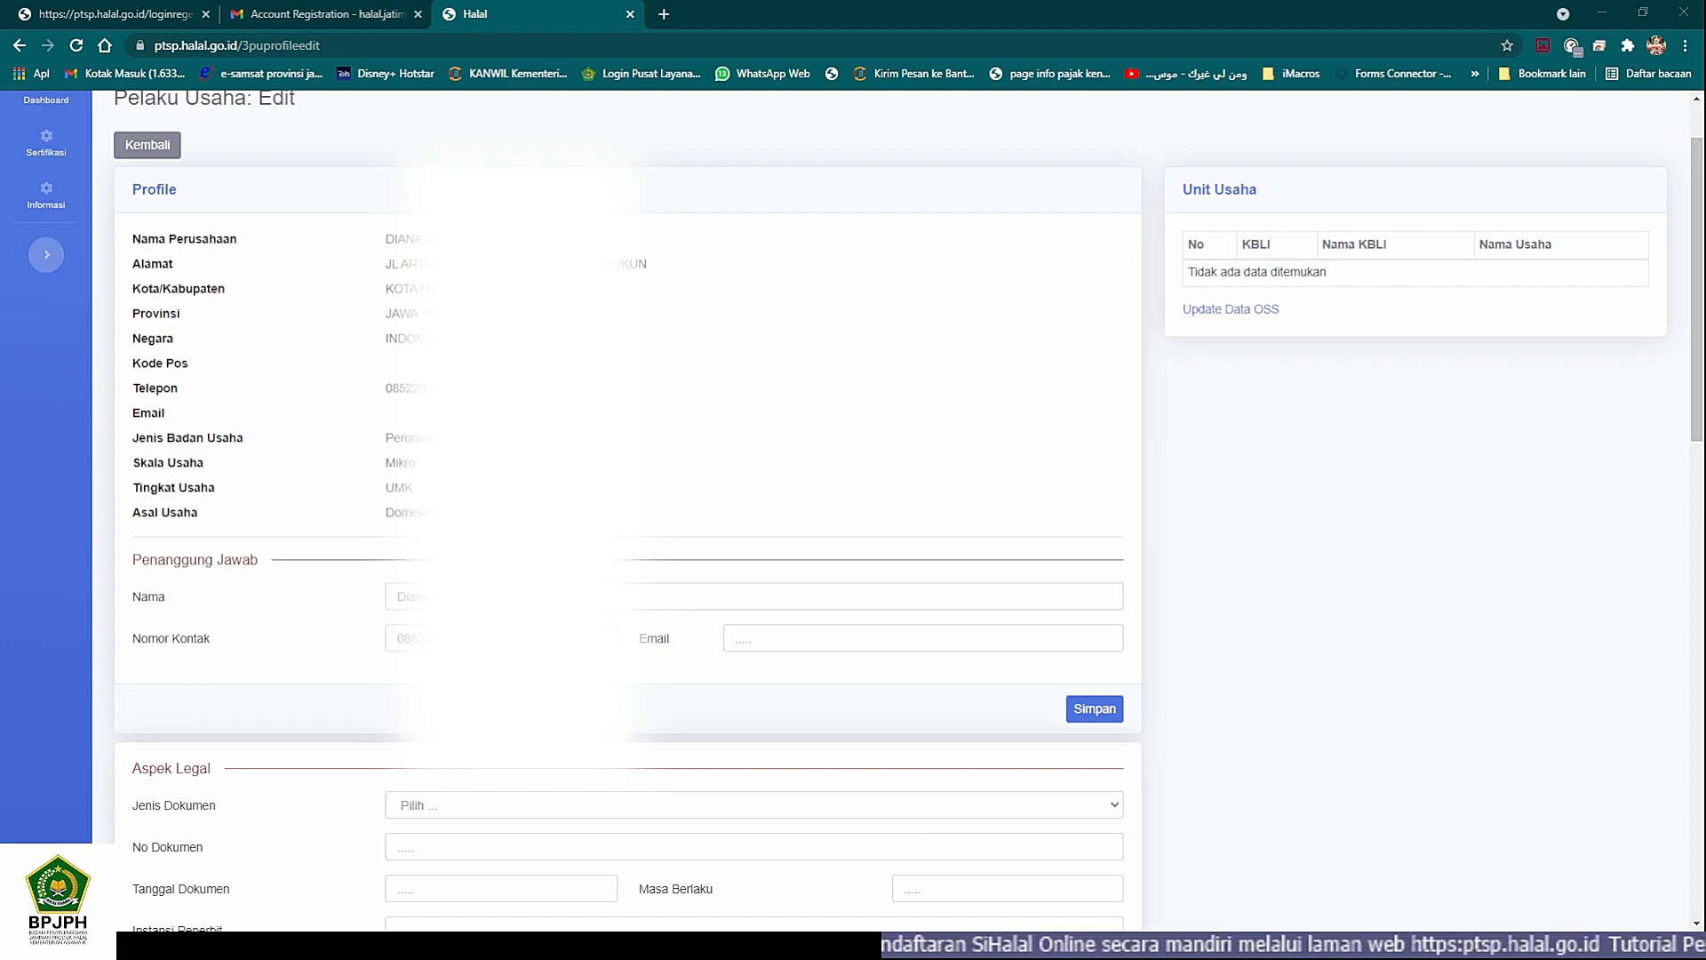
{"action": "key", "text": "alt+Tab"}
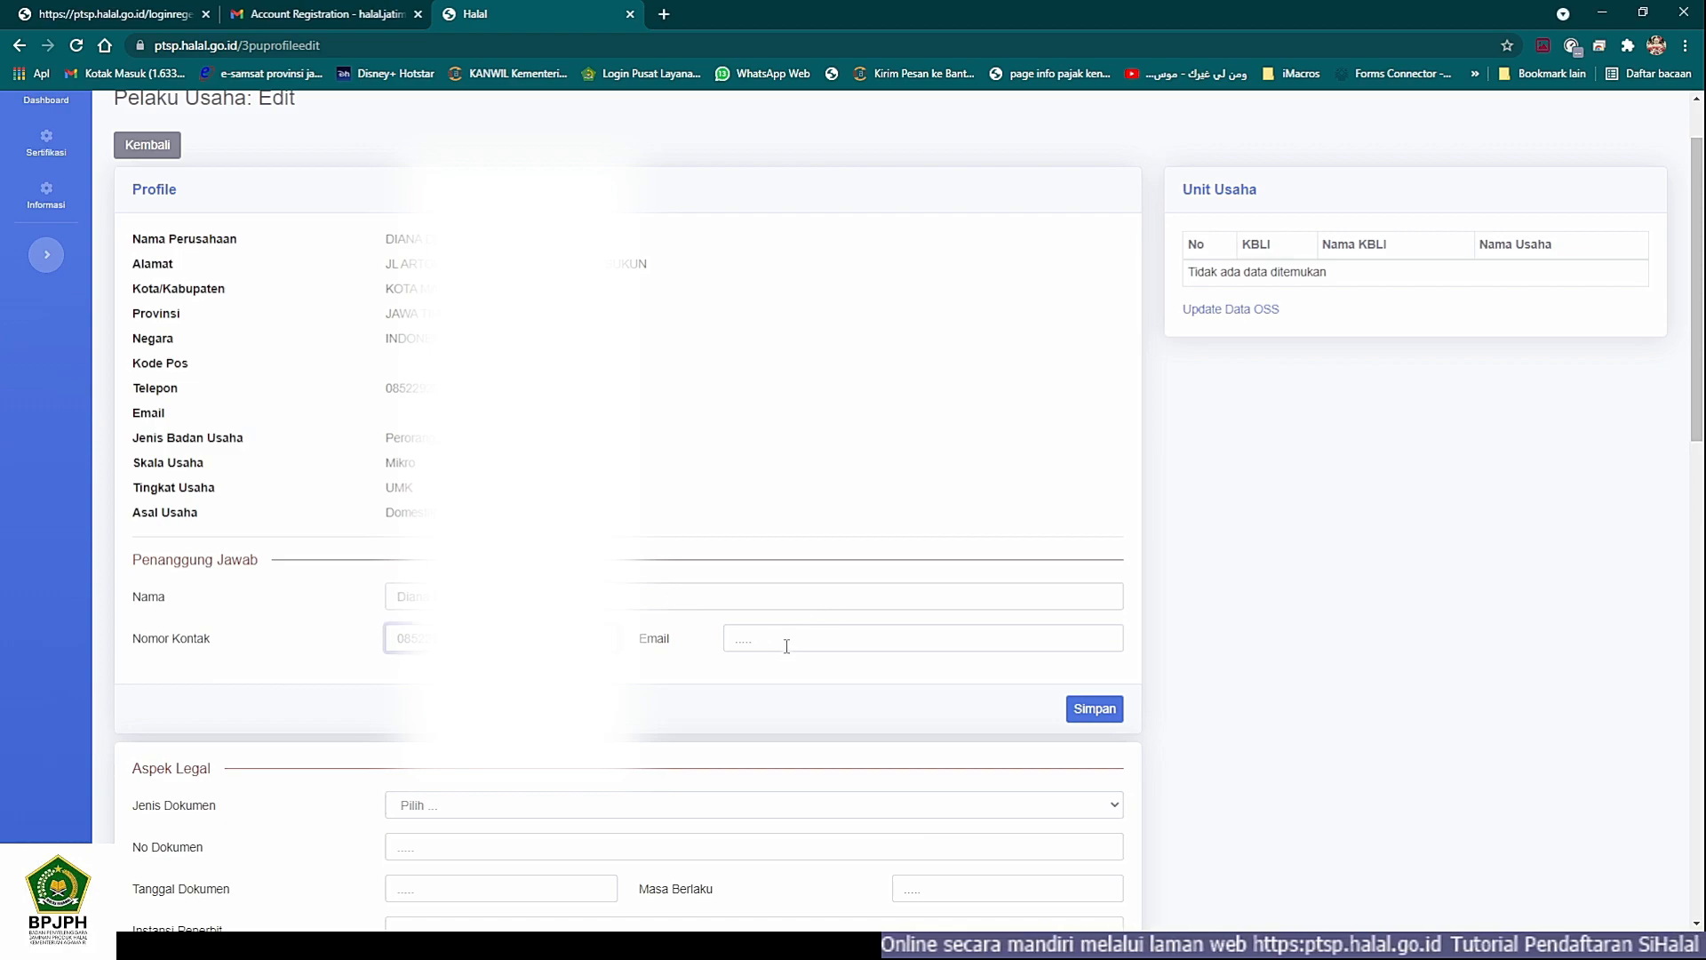
- Enter the responsible person's e-mail address, save the Penanggung Jawab data and dismiss the resulting message
{"action": "left_click", "coordinate": [791, 640]}
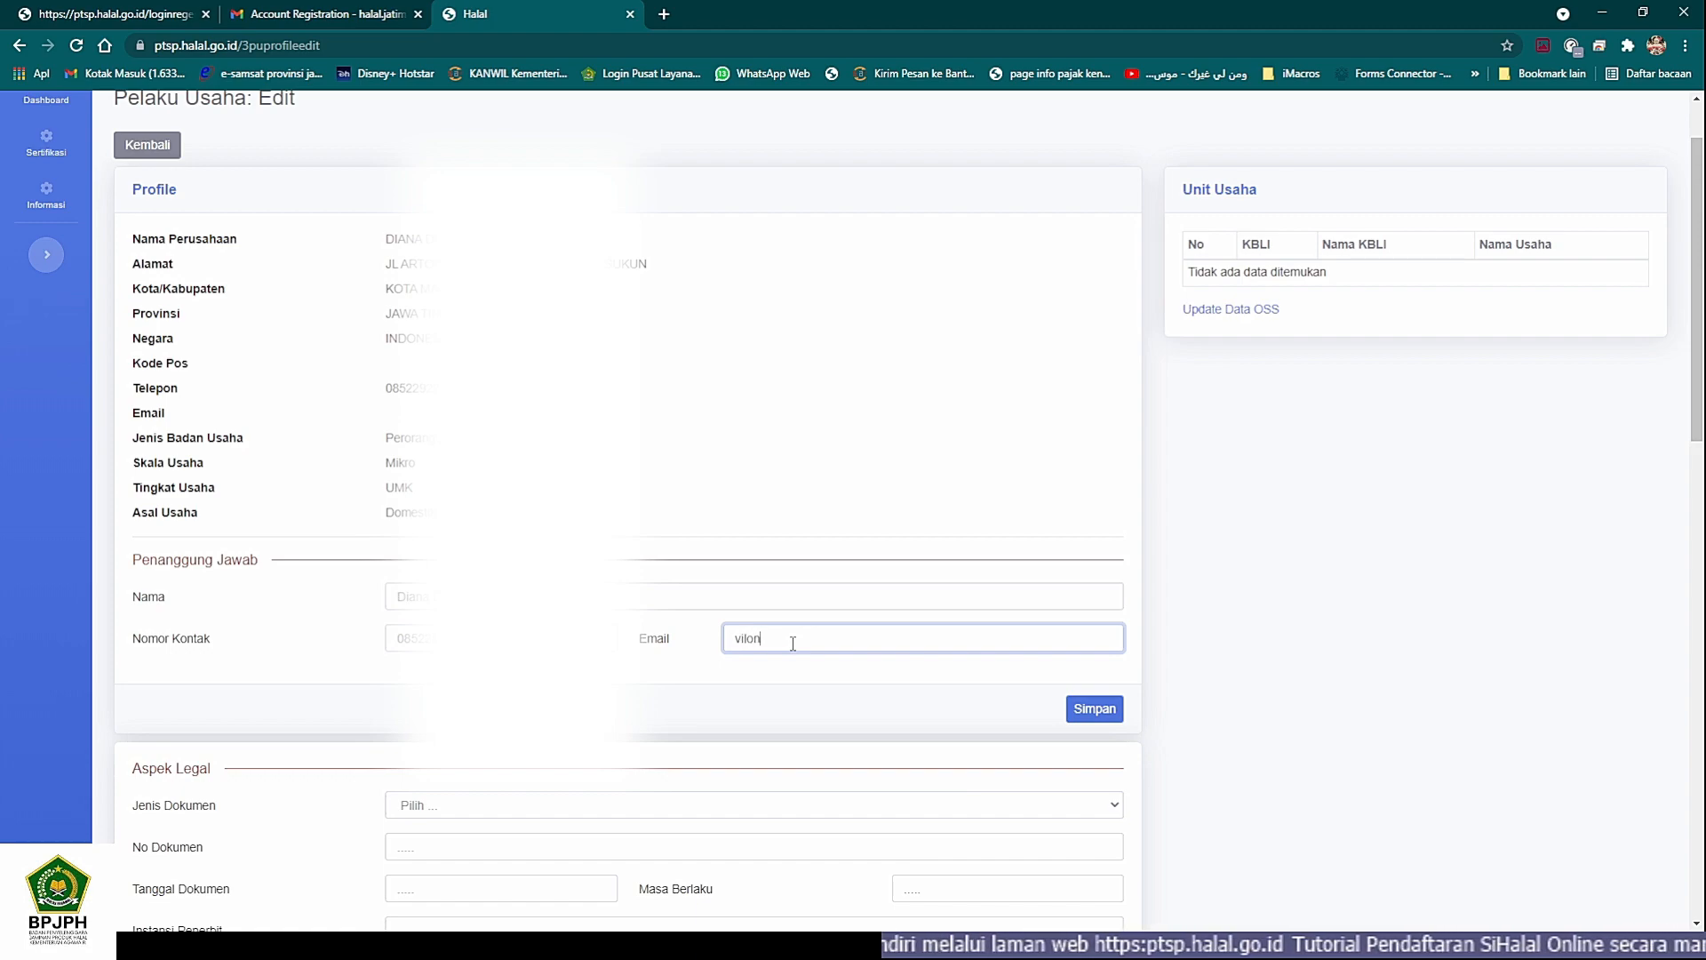
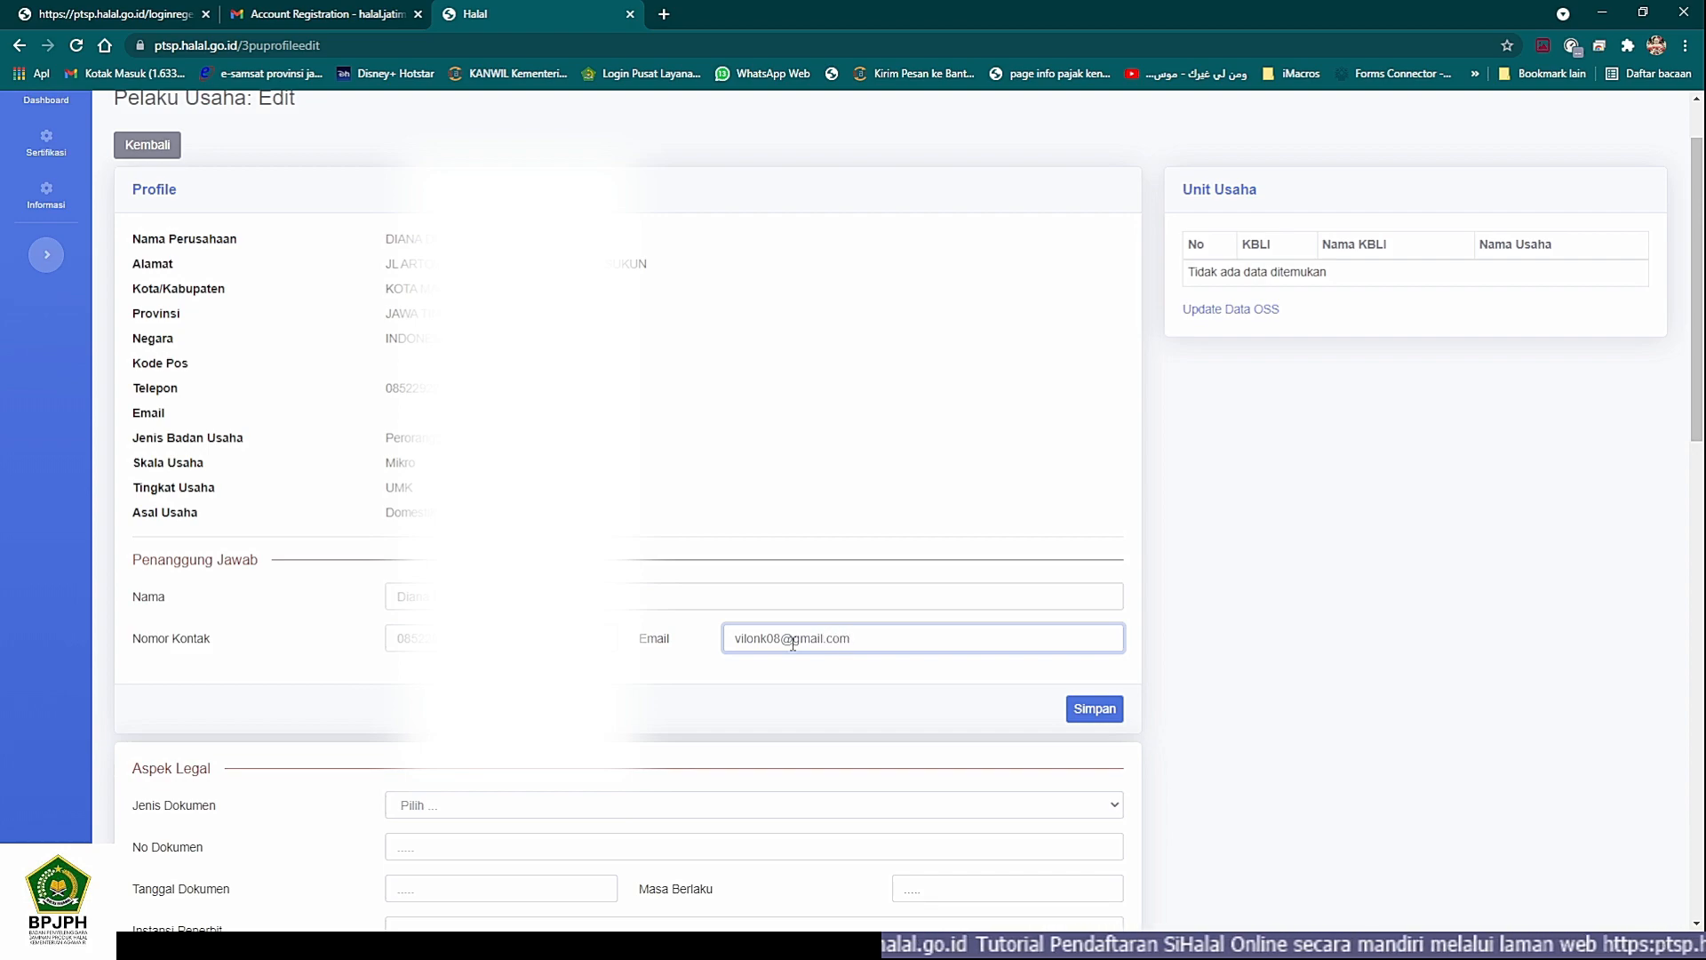
{"action": "scroll", "coordinate": [755, 587], "scroll_direction": "down", "scroll_amount": 3}
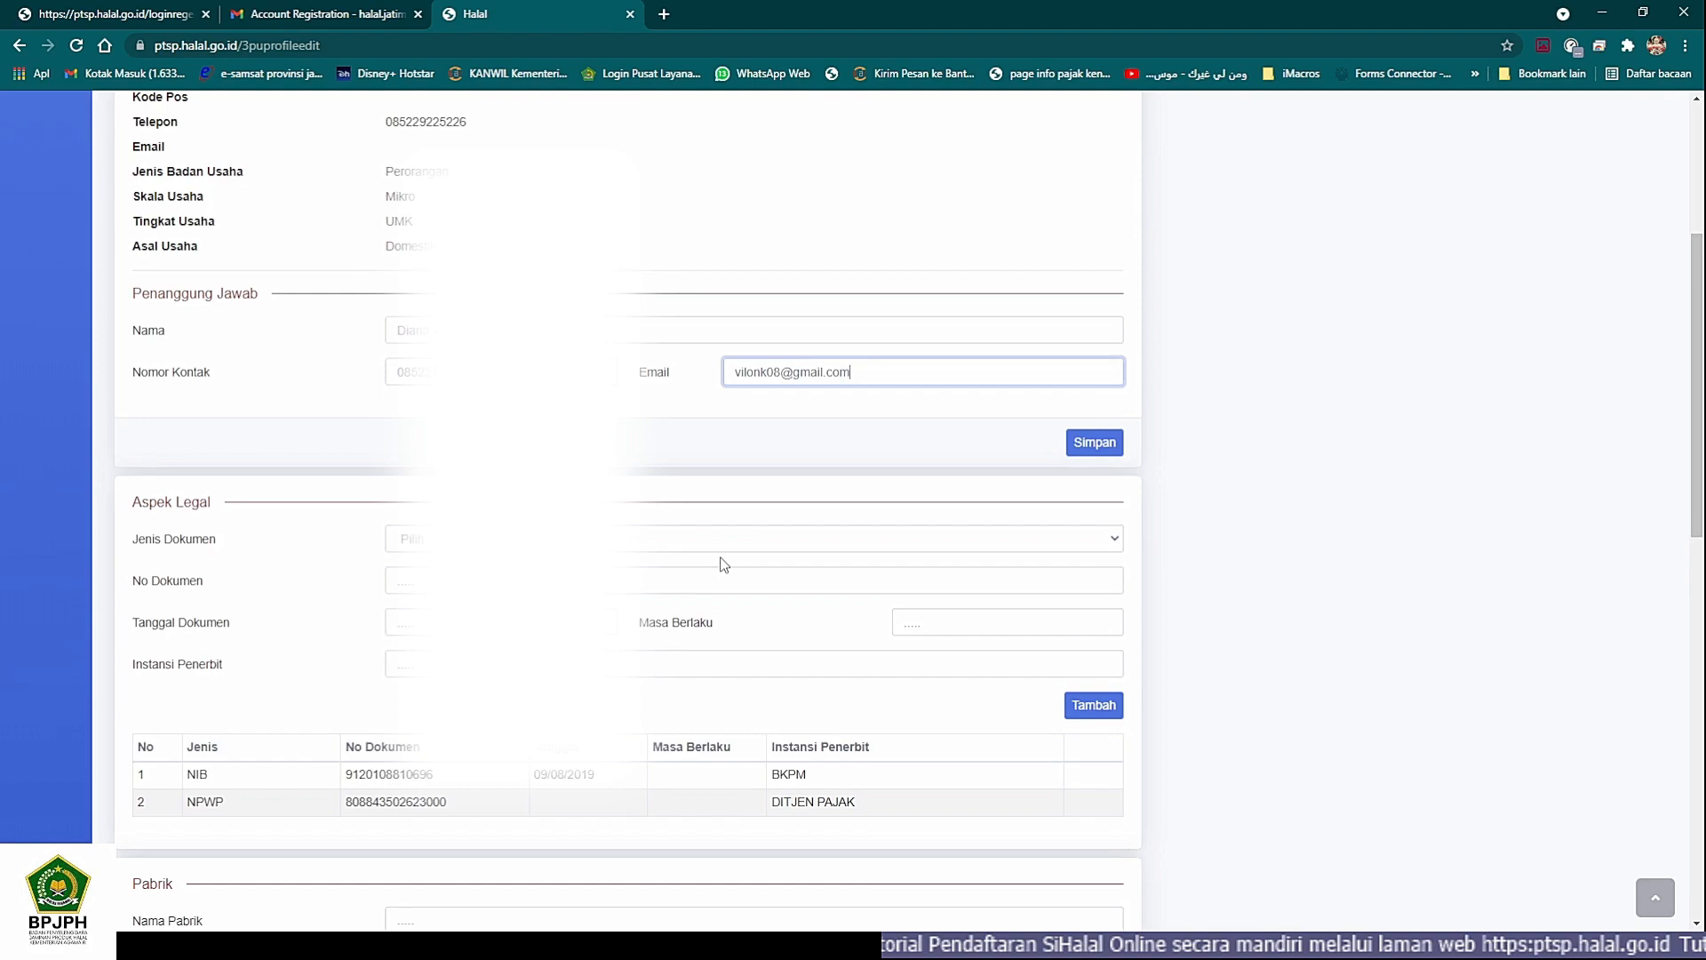
{"action": "left_click", "coordinate": [1094, 442]}
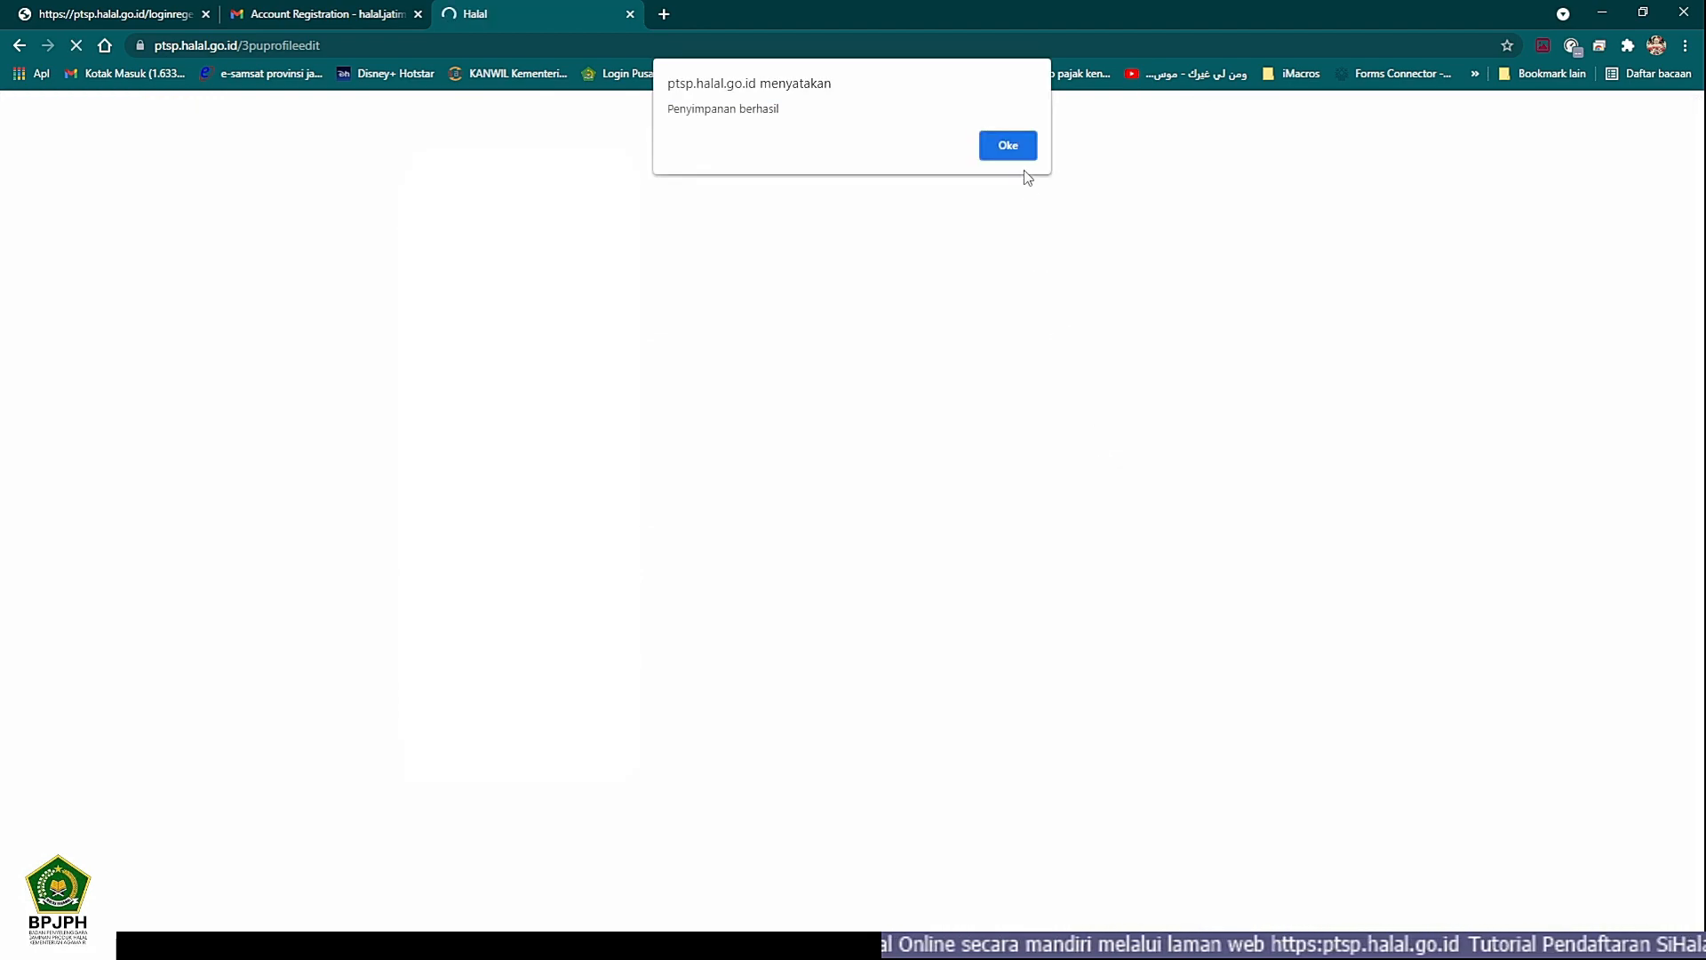
{"action": "left_click", "coordinate": [998, 156]}
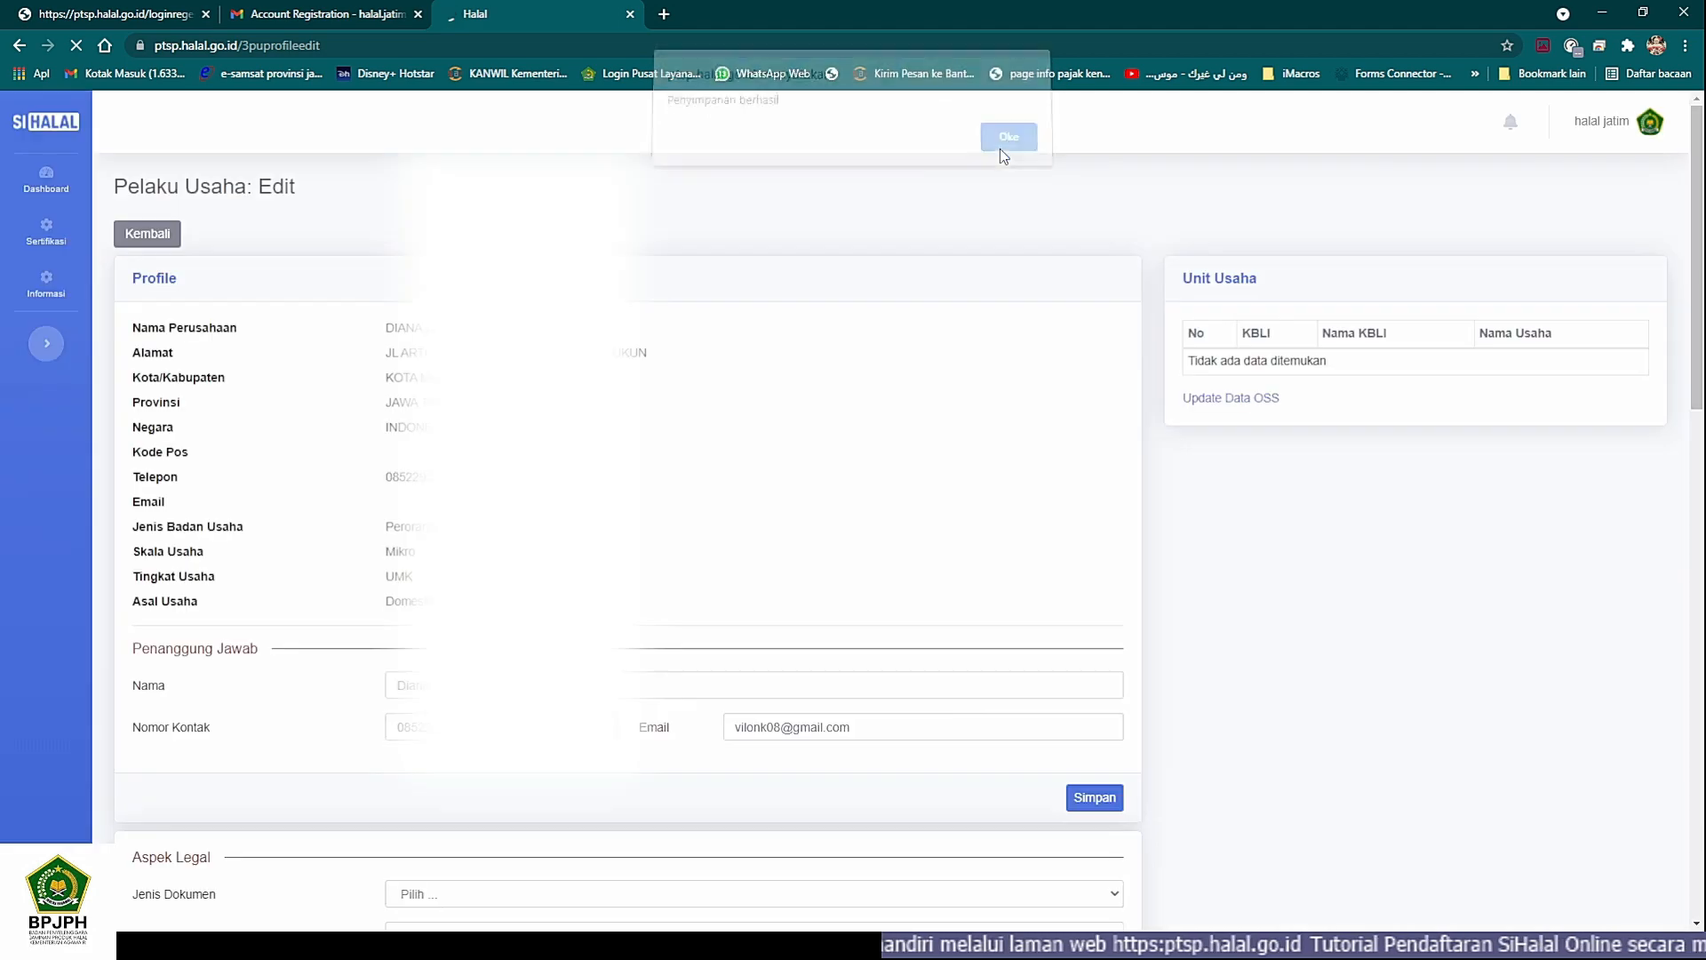
- Examine the Aspek Legal section, including its Jenis Dokumen field and the list of registered legal documents
{"action": "scroll", "coordinate": [778, 620], "scroll_direction": "down", "scroll_amount": 1}
{"action": "scroll", "coordinate": [724, 575], "scroll_direction": "down", "scroll_amount": 3}
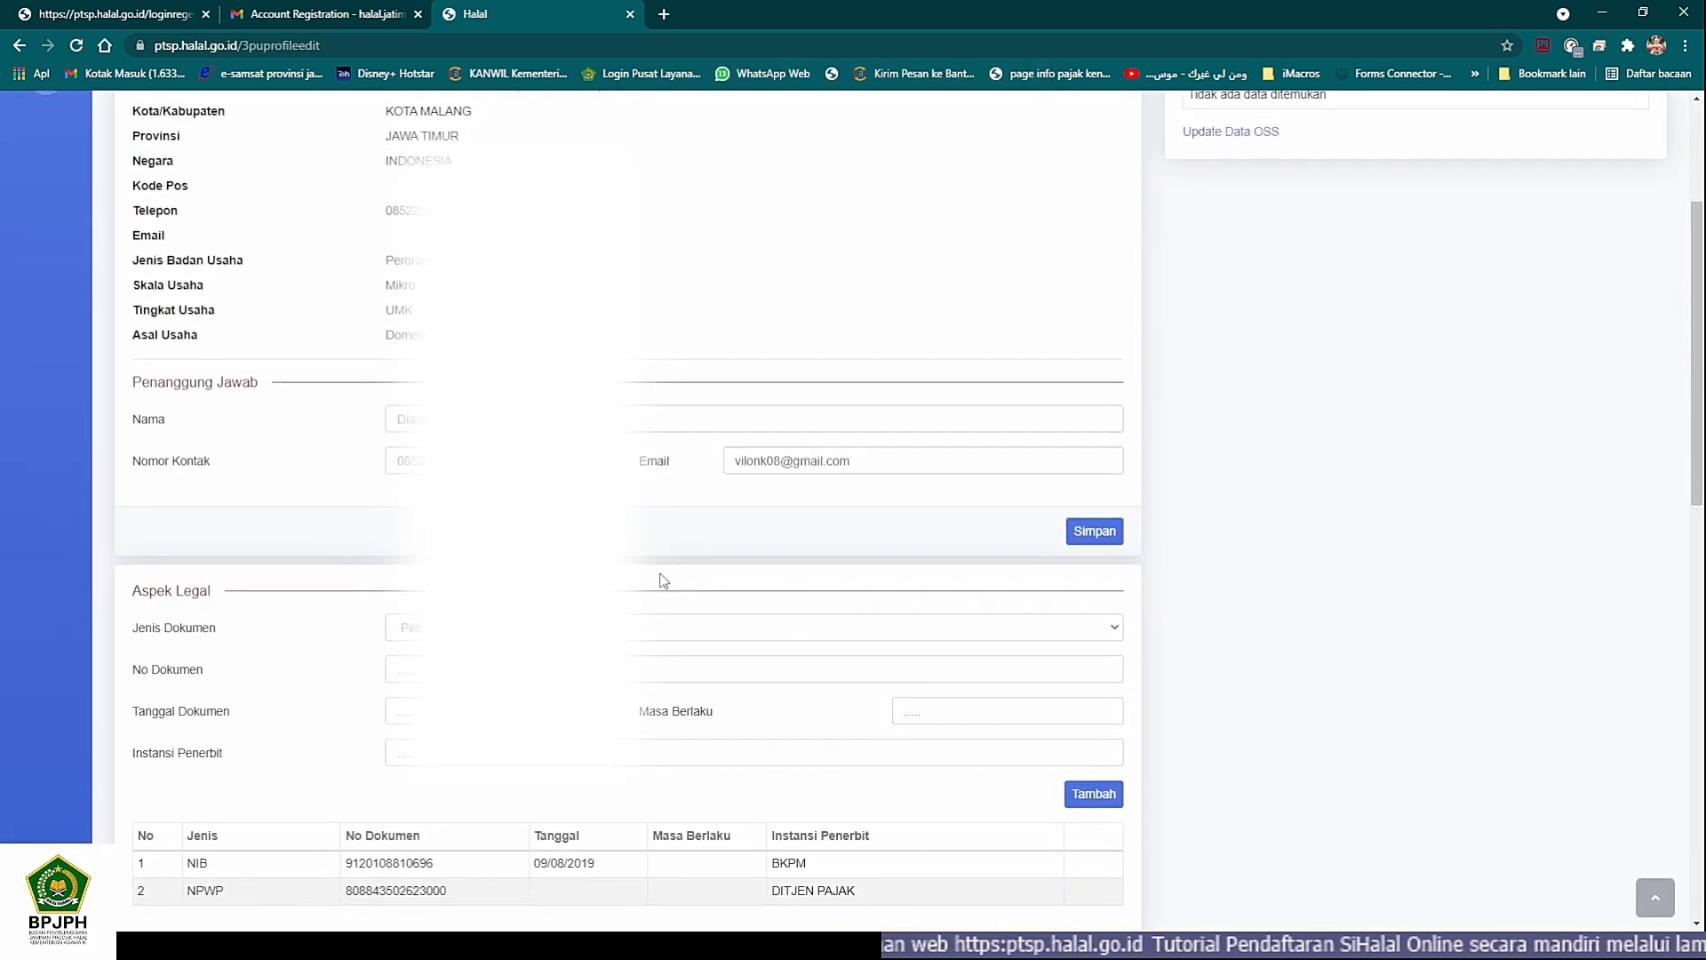
{"action": "scroll", "coordinate": [663, 579], "scroll_direction": "down", "scroll_amount": 2}
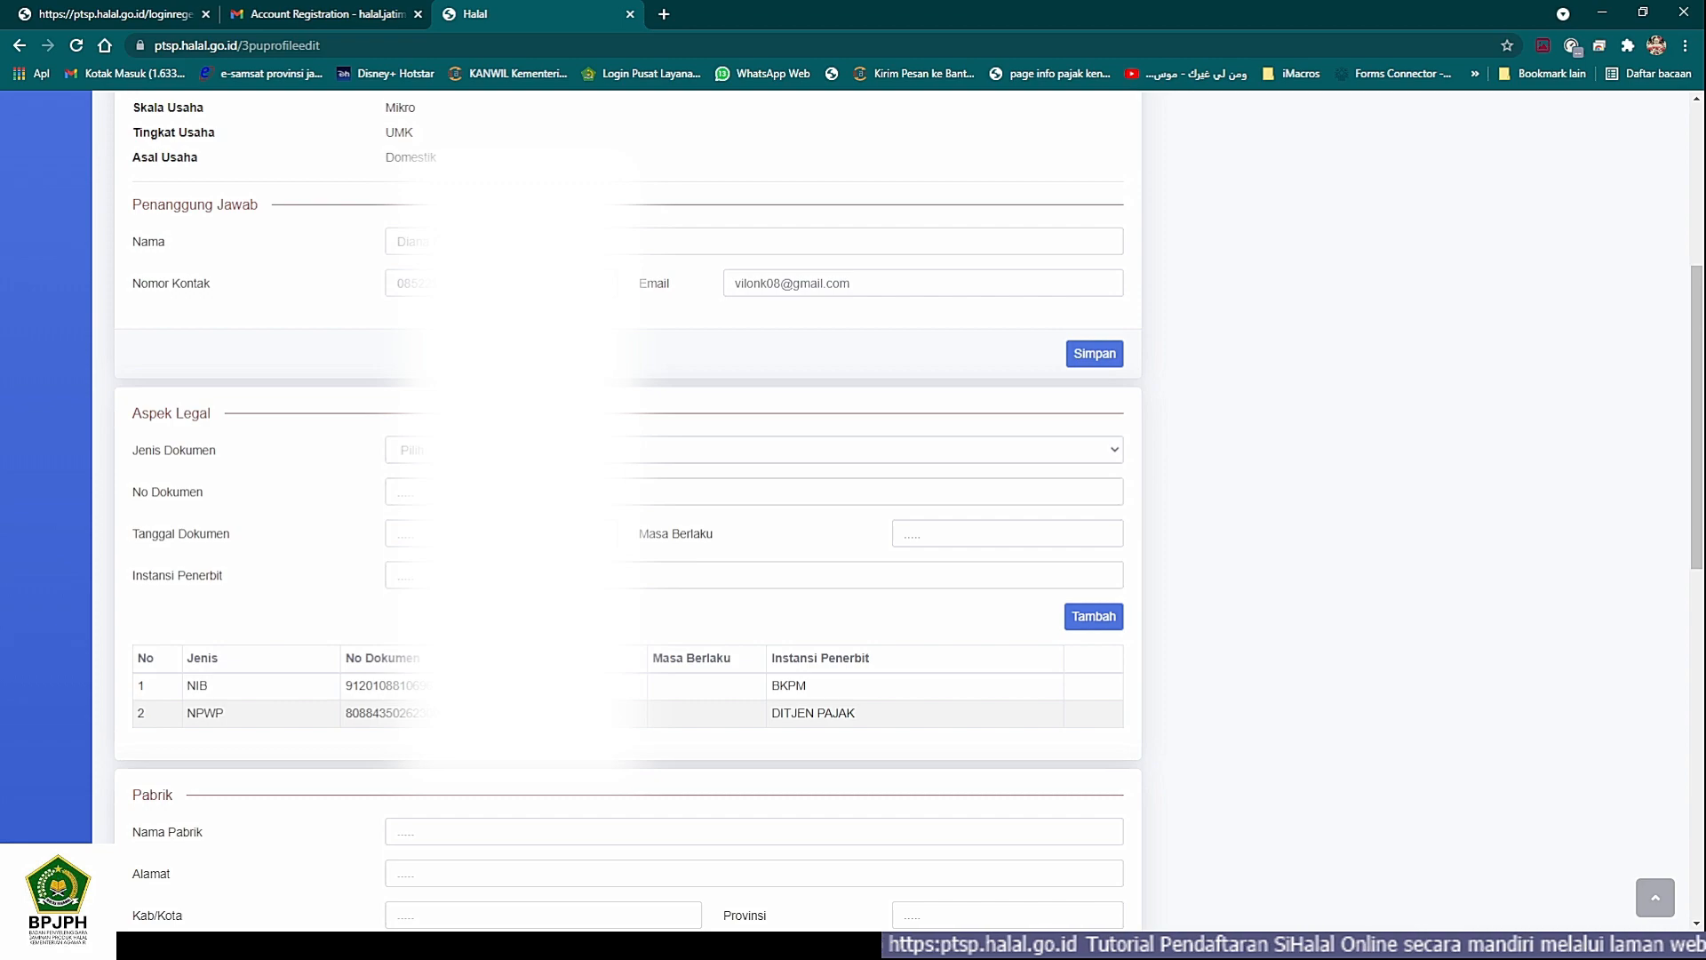
{"action": "left_click", "coordinate": [754, 450]}
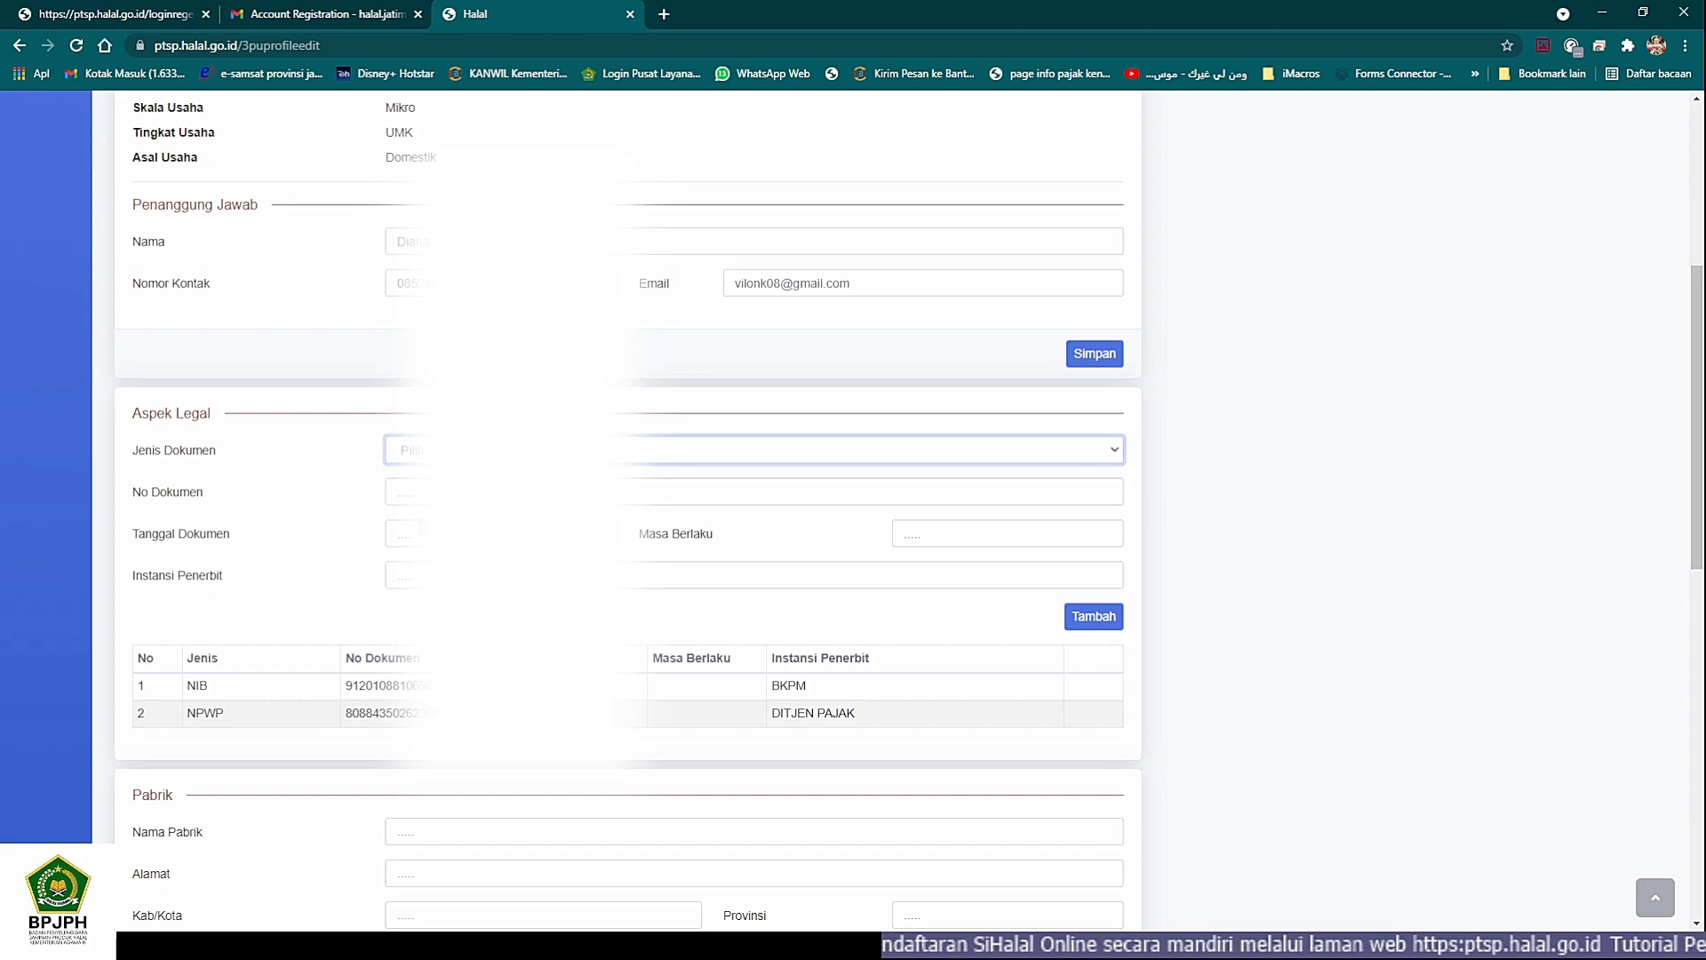
{"action": "left_click", "coordinate": [359, 488]}
{"action": "scroll", "coordinate": [359, 489], "scroll_direction": "down", "scroll_amount": 1}
{"action": "scroll", "coordinate": [524, 489], "scroll_direction": "down", "scroll_amount": 5}
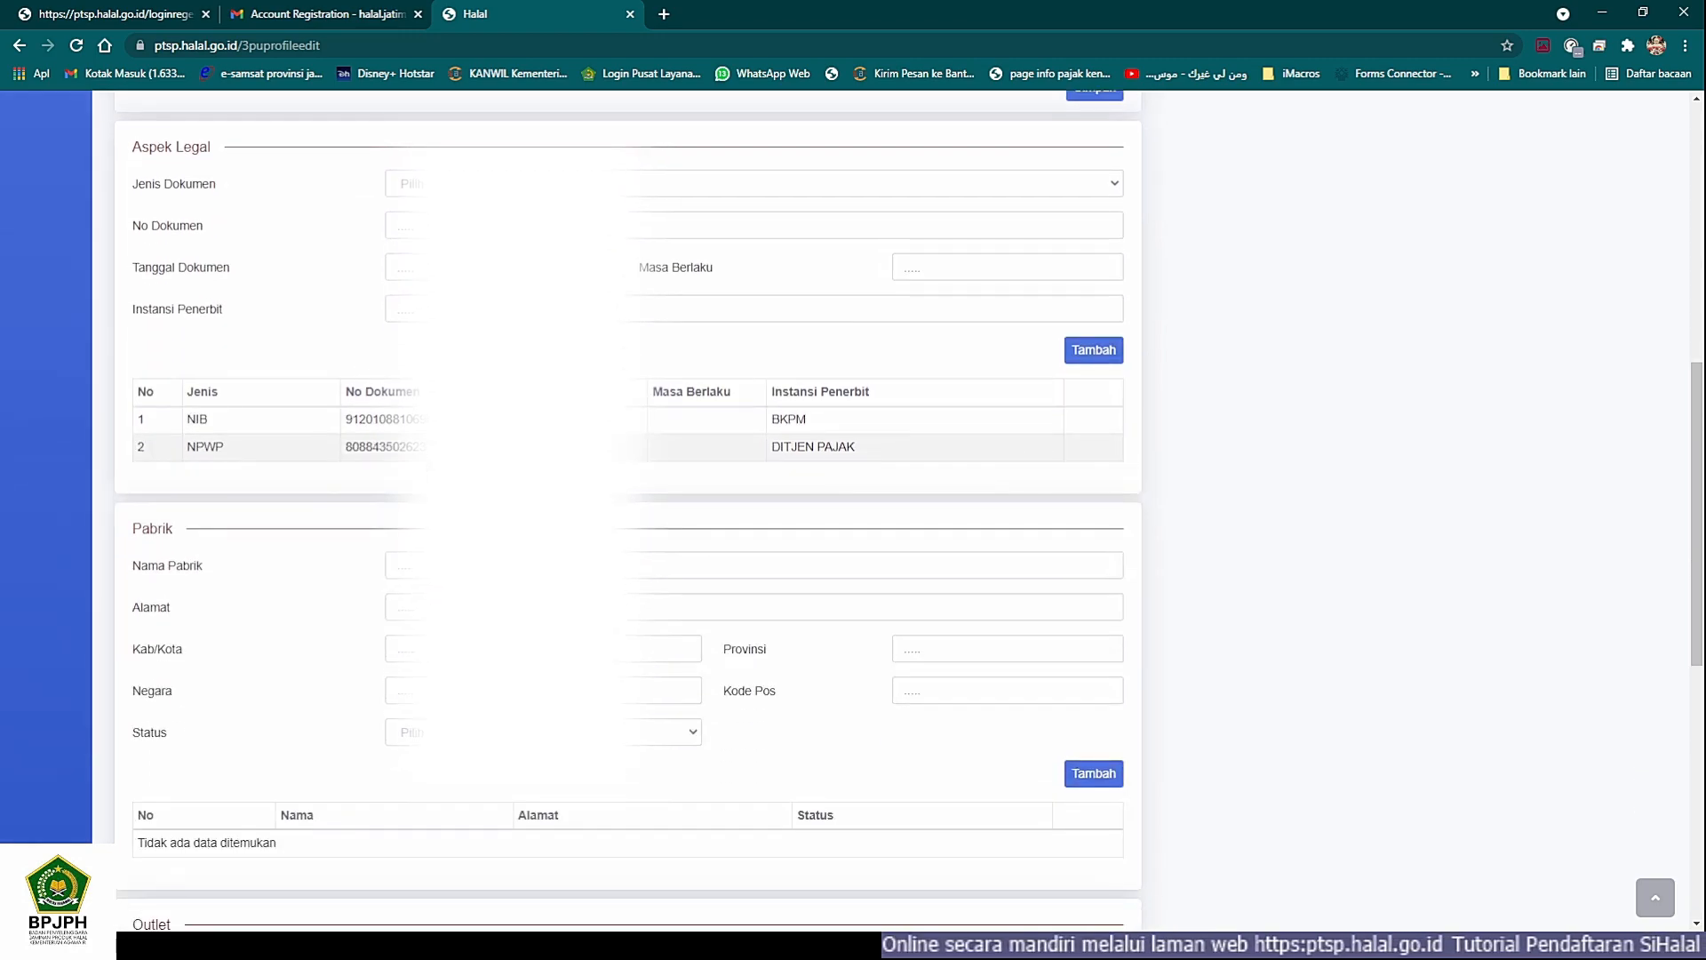
- Fill in Violink as the Nama Pabrik in the Pabrik section, copying the name from the other window
{"action": "left_click", "coordinate": [397, 387]}
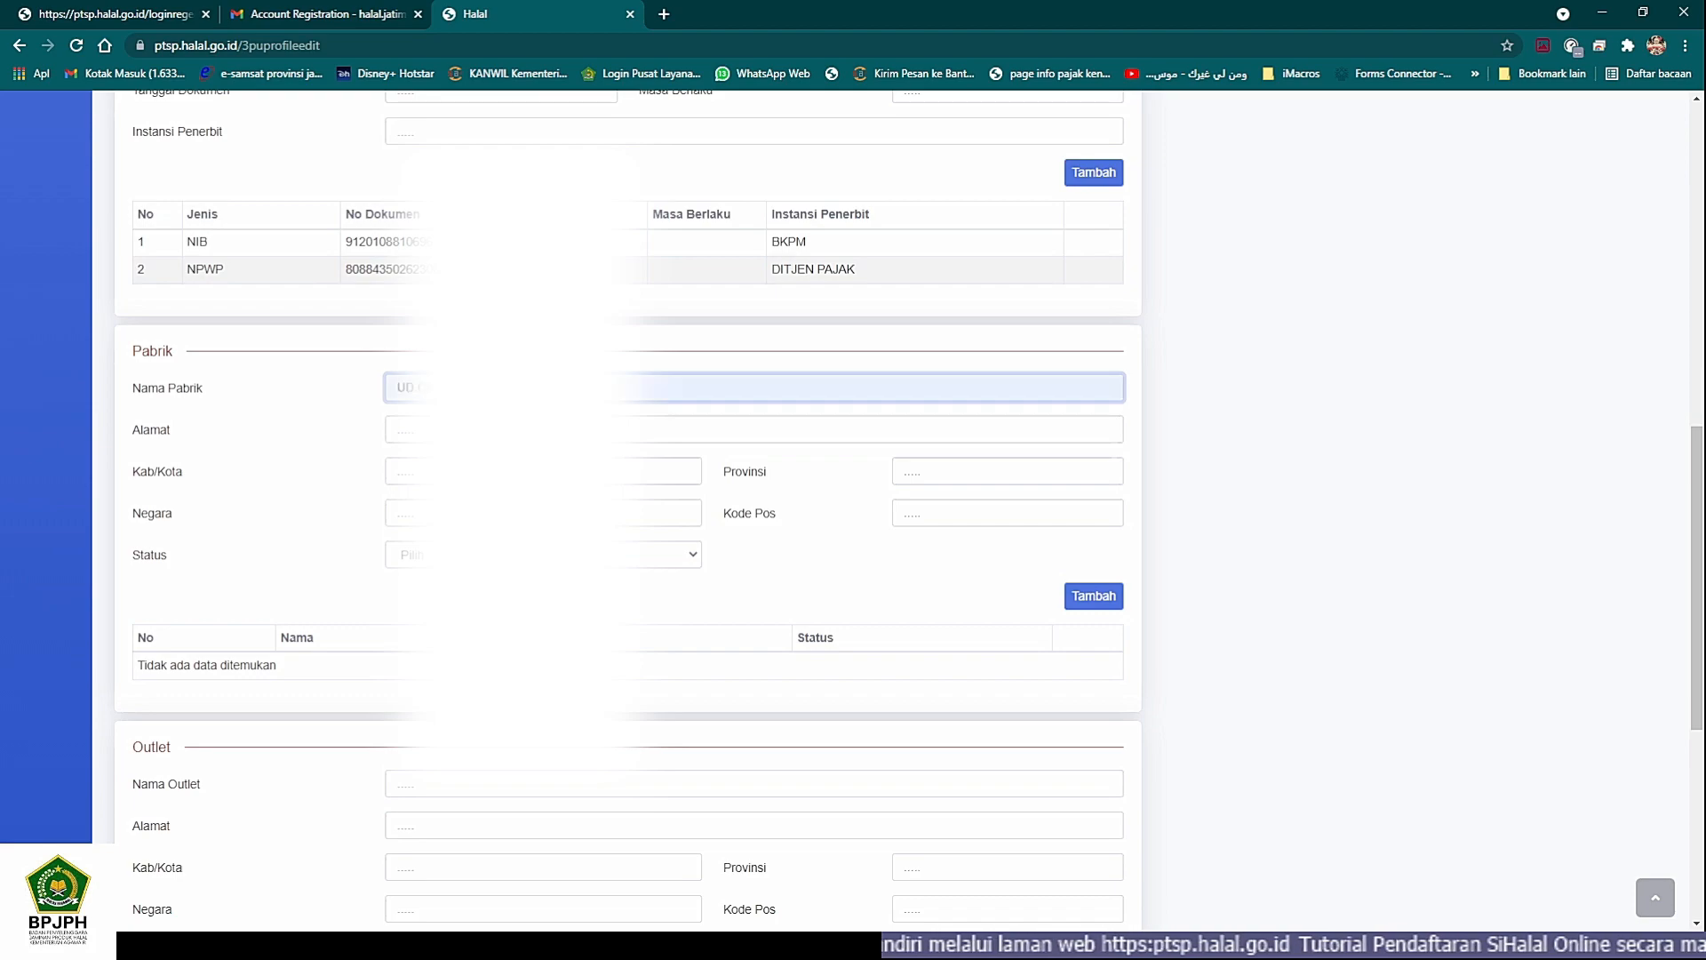
{"action": "left_click", "coordinate": [833, 474]}
{"action": "left_click", "coordinate": [300, 944]}
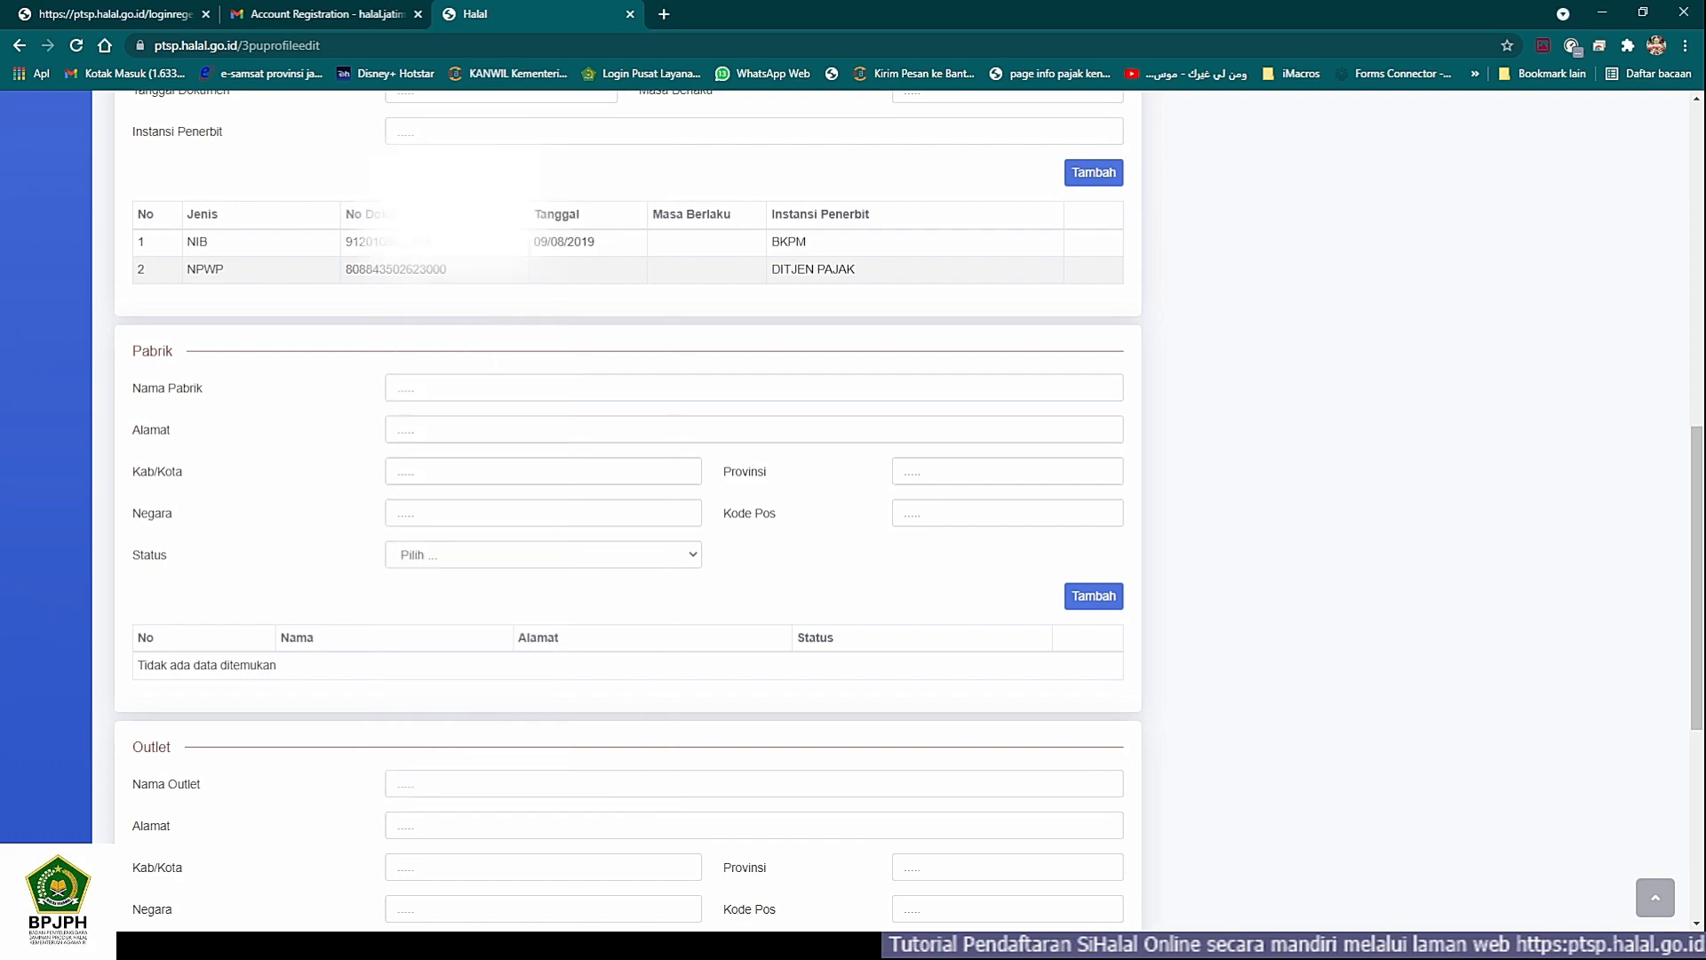
{"action": "type", "text": "Violink"}
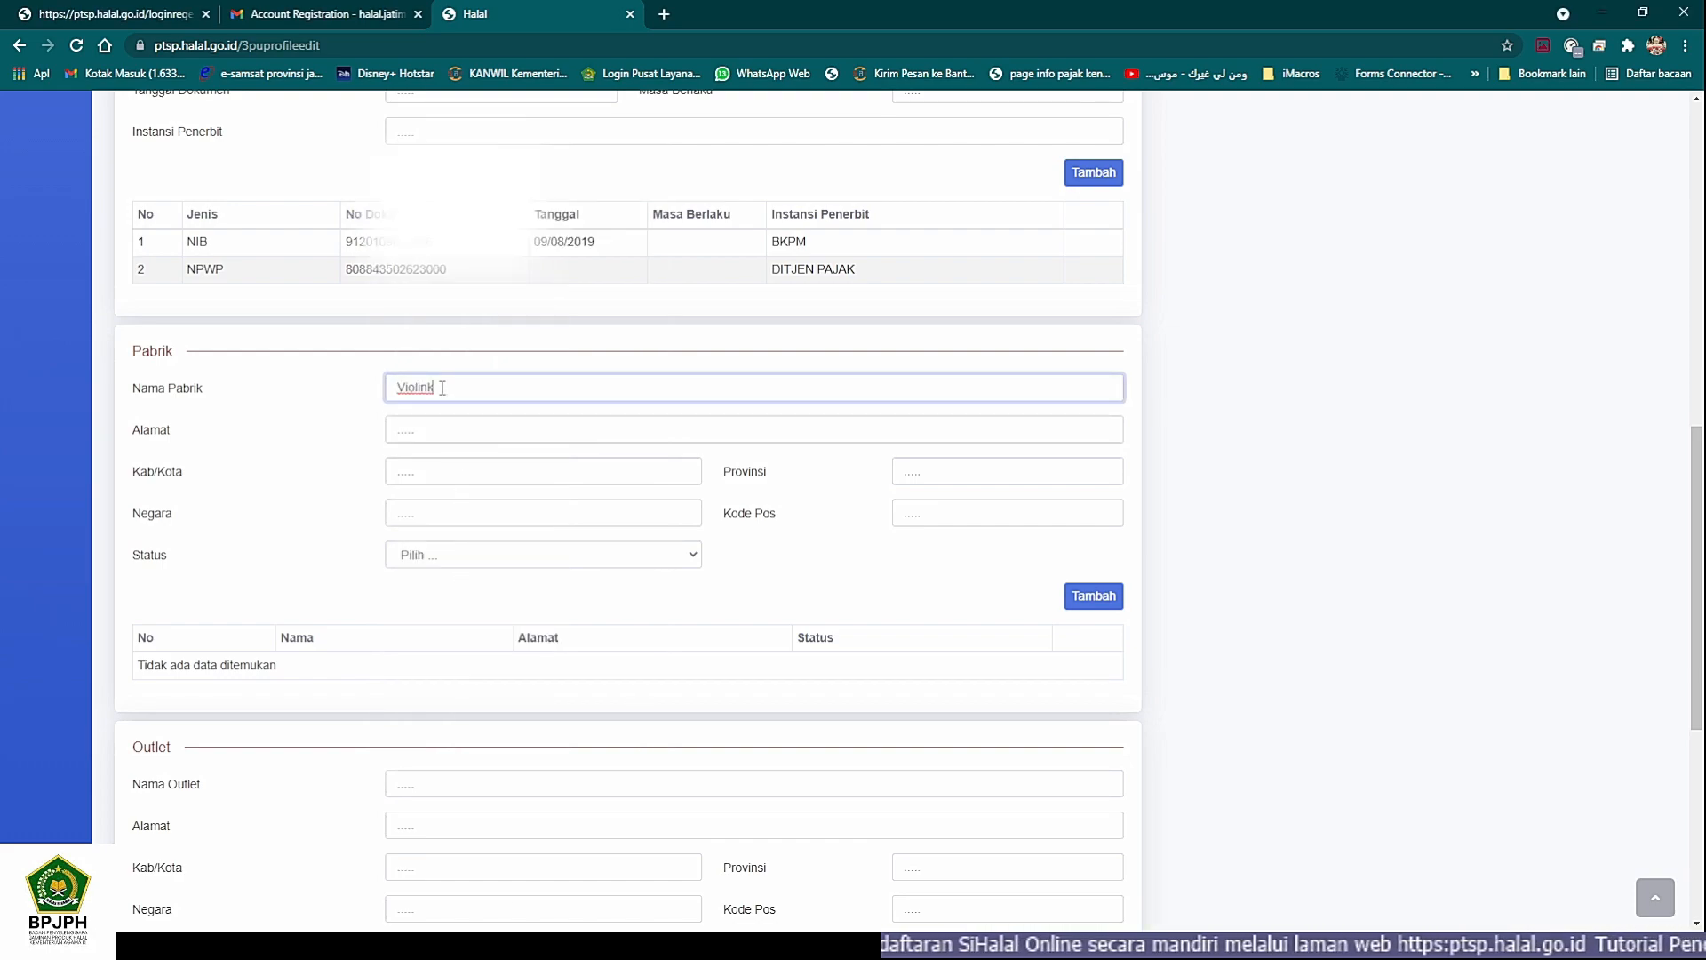
- Fill in the factory's Alamat with the street address from the other window, cutting the city and province out of the text
{"action": "left_click", "coordinate": [464, 431]}
{"action": "key", "text": "alt+Tab"}
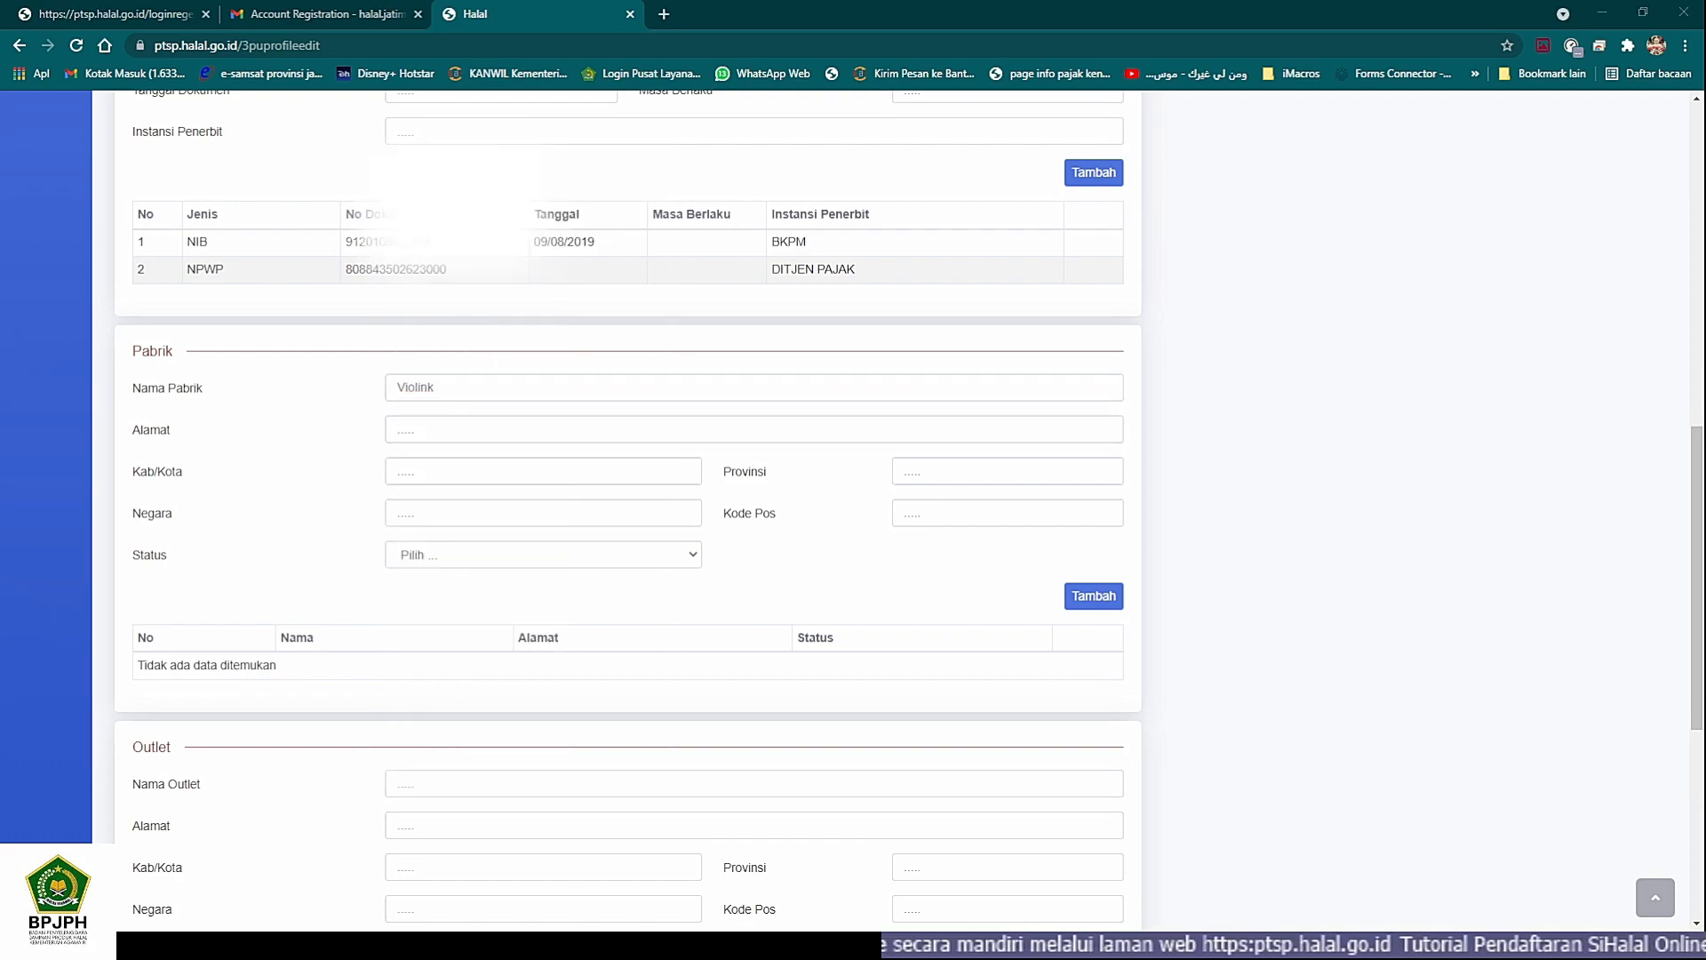
{"action": "key", "text": "alt+Tab"}
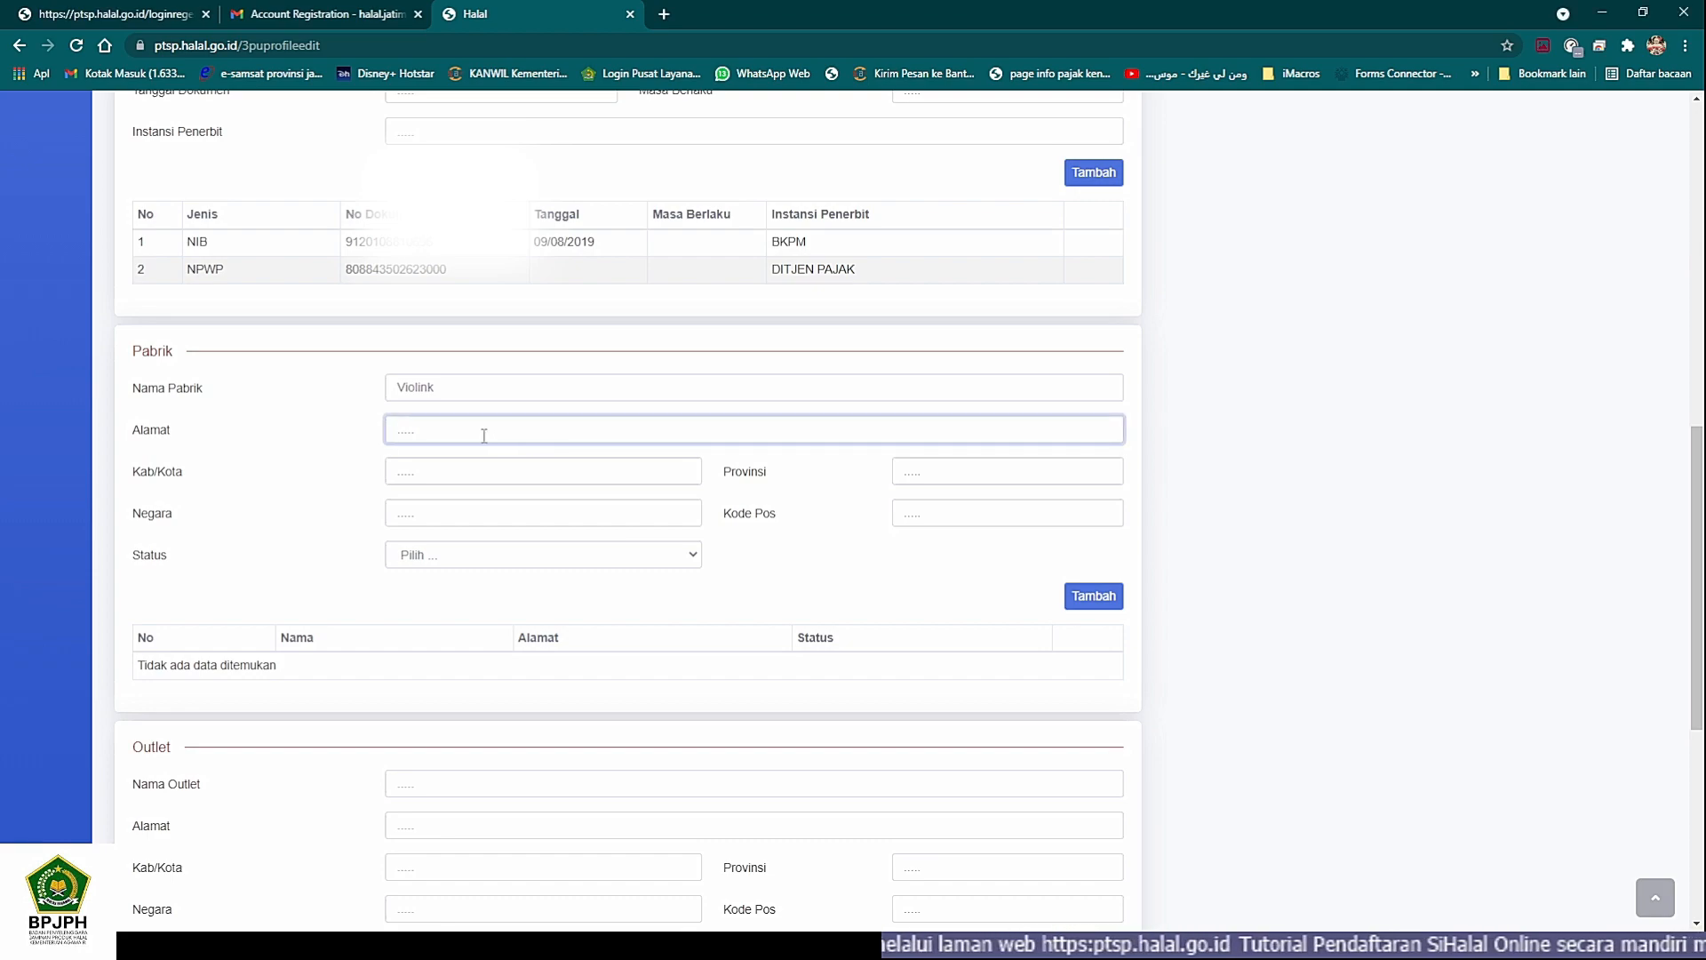
{"action": "left_click_drag", "start_coordinate": [622, 429], "coordinate": [800, 431]}
{"action": "key", "text": "ctrl+c"}
{"action": "key", "text": "BackSpace"}
- Set the factory's Kab/Kota to Kota Malang, Provinsi to Jawa Timur and Negara to Indonesia
{"action": "left_click", "coordinate": [439, 462]}
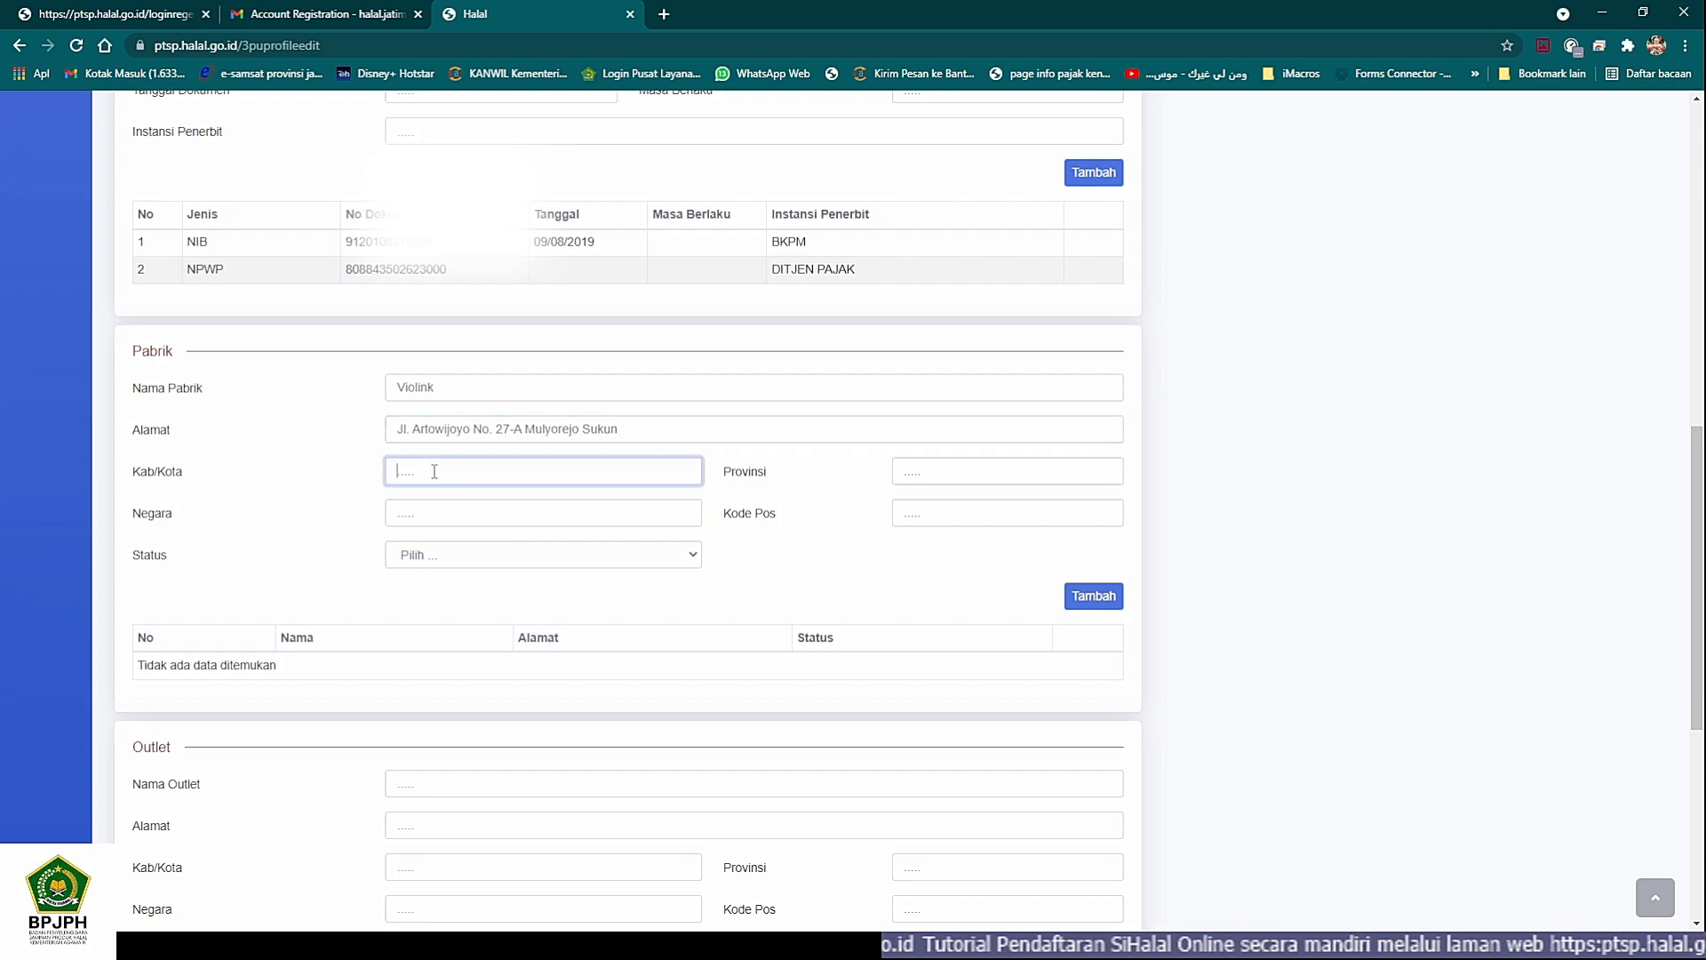
{"action": "key", "text": "ctrl+v"}
{"action": "left_click_drag", "start_coordinate": [537, 471], "coordinate": [470, 472]}
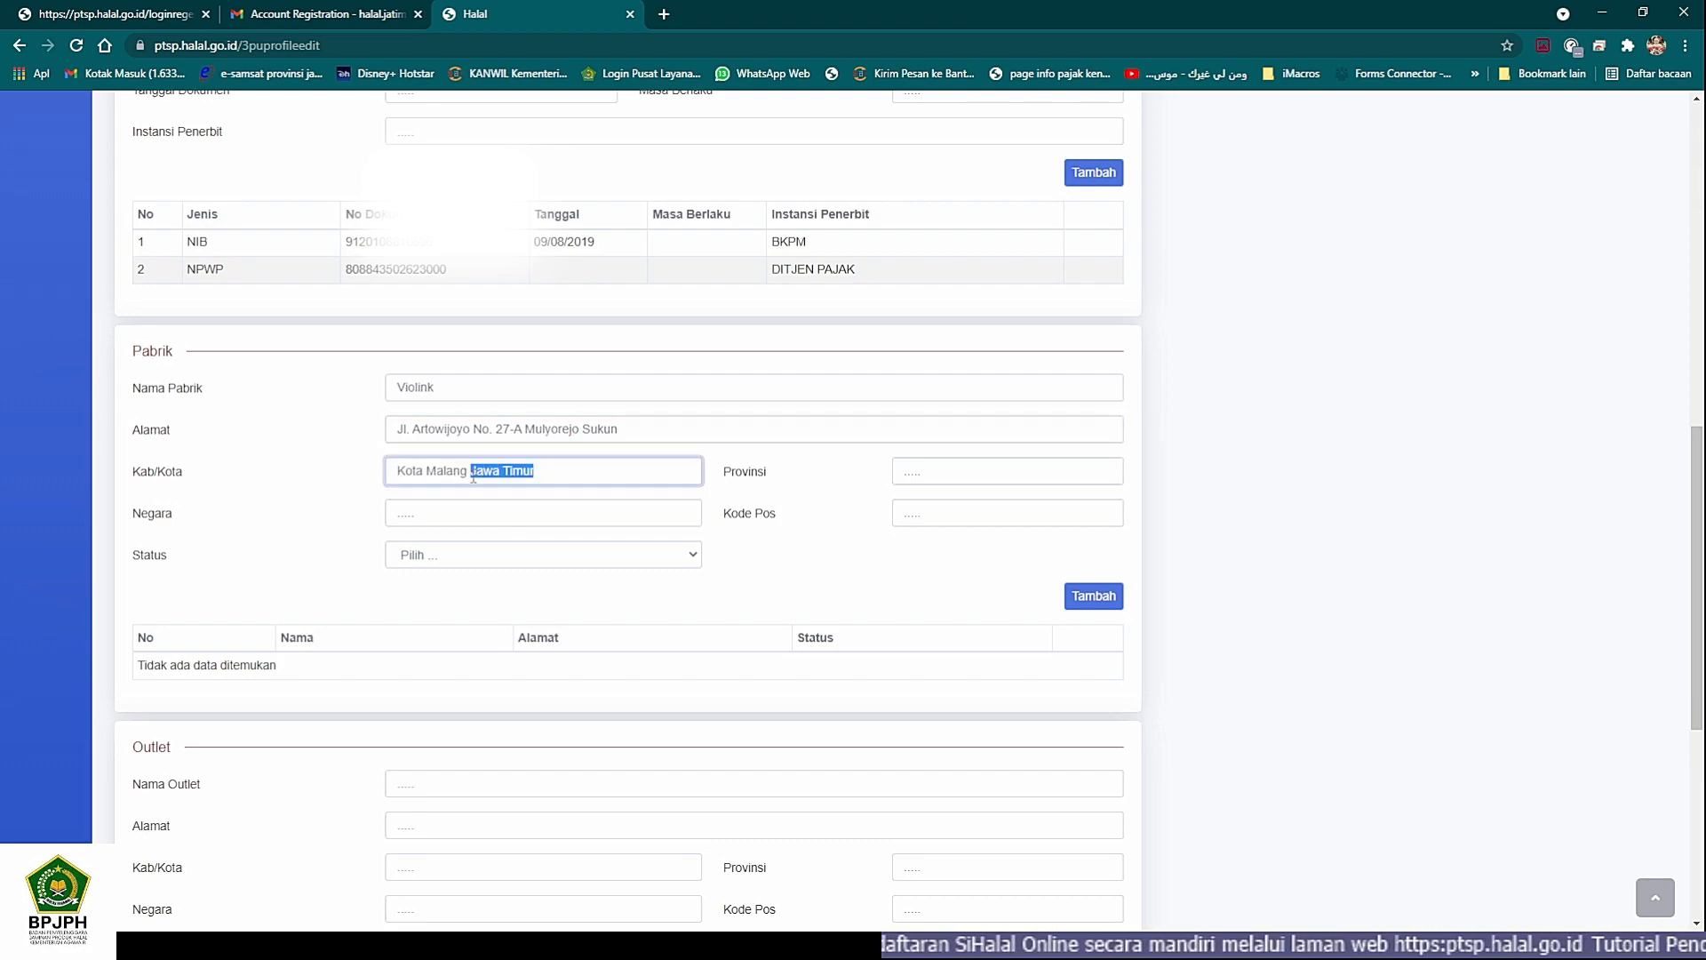
{"action": "key", "text": "BackSpace"}
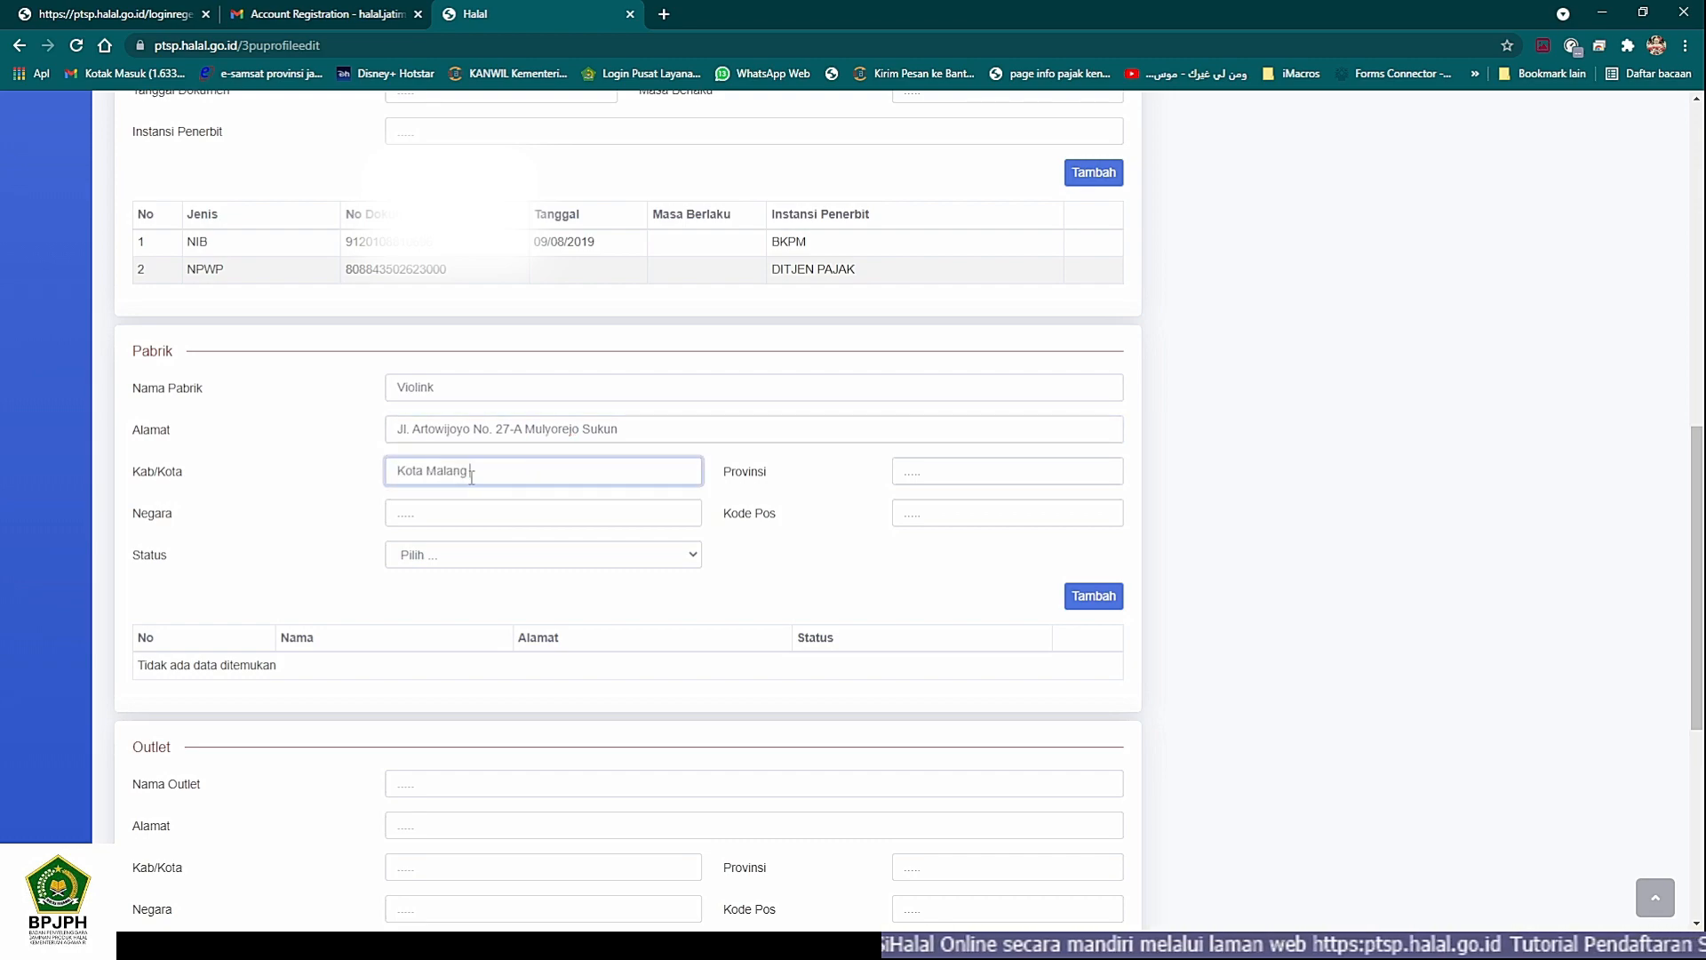
{"action": "left_click", "coordinate": [998, 470]}
{"action": "left_click", "coordinate": [967, 505]}
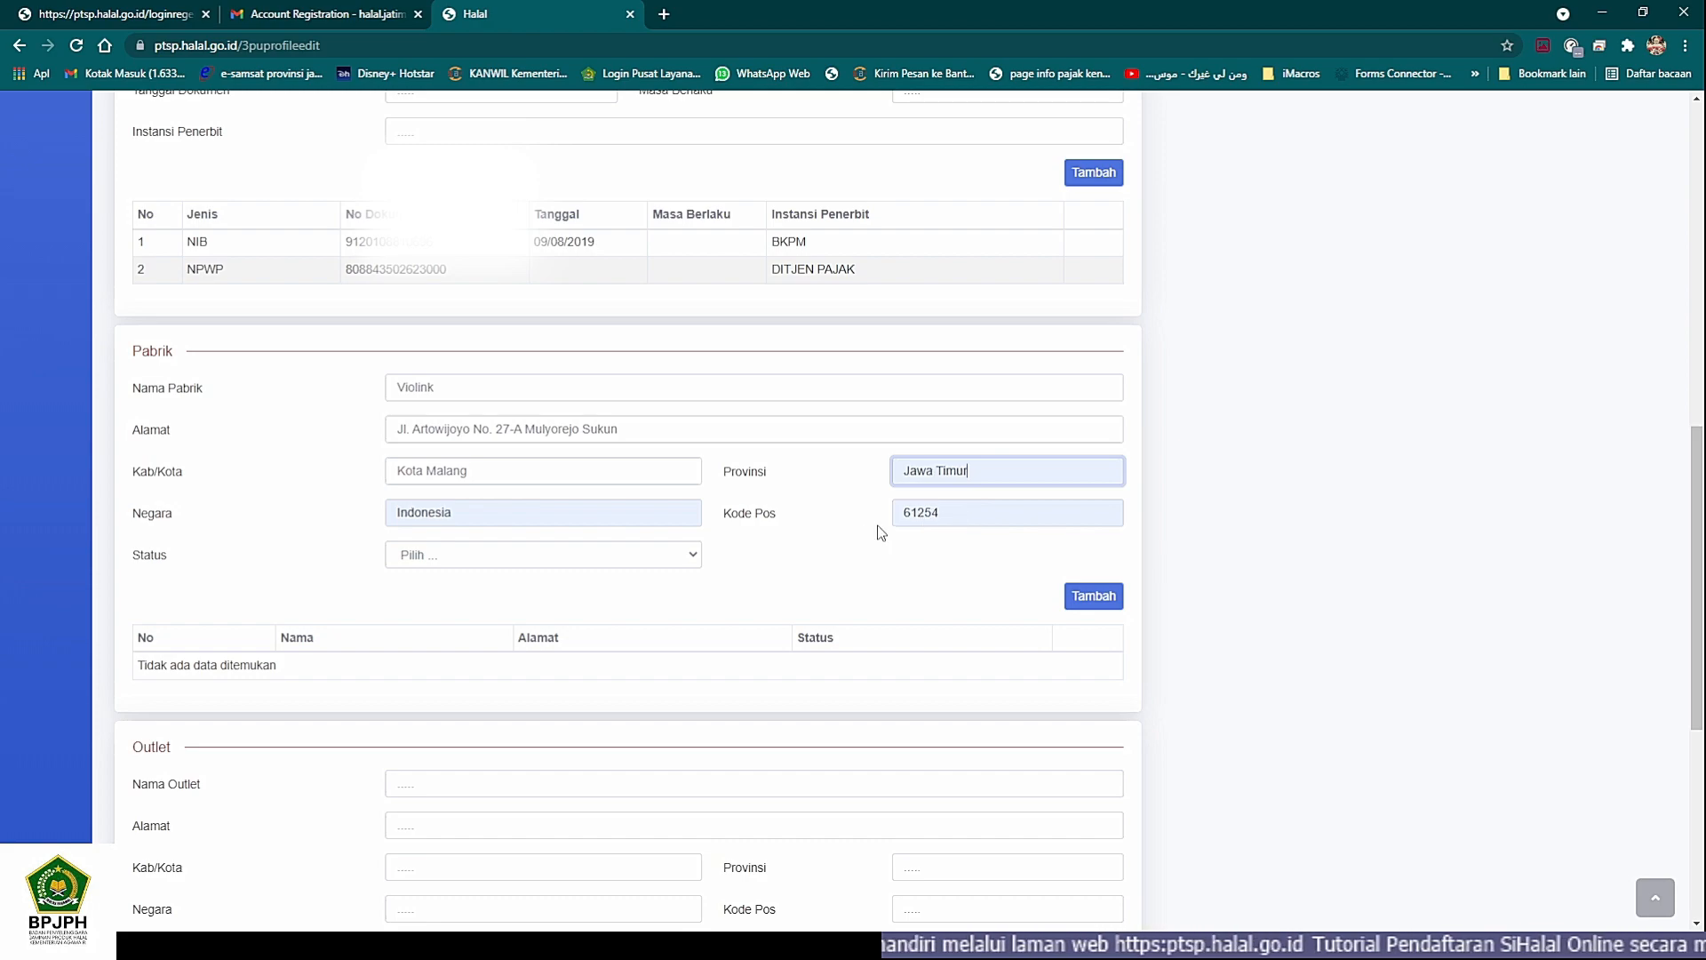
- Replace the autofilled Kode Pos with the factory's own postal code, consulting the other window
{"action": "double_click", "coordinate": [962, 510]}
{"action": "key", "text": "BackSpace"}
{"action": "scroll", "coordinate": [688, 502], "scroll_direction": "up", "scroll_amount": 10}
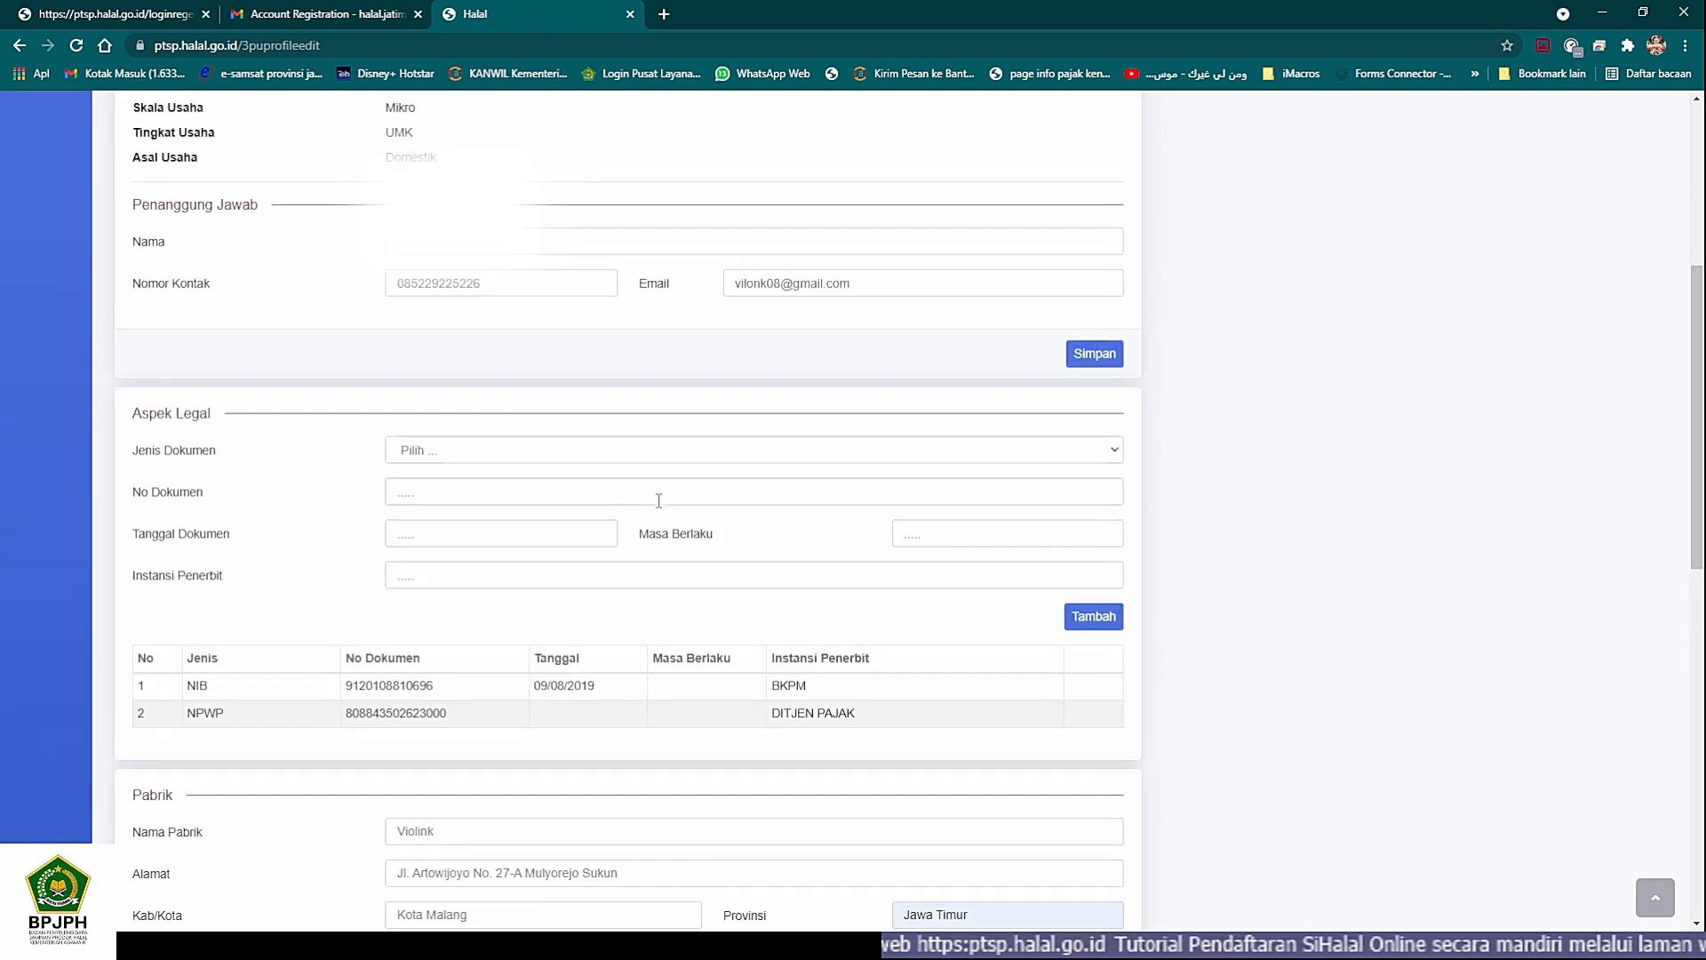
{"action": "scroll", "coordinate": [647, 529], "scroll_direction": "down", "scroll_amount": 10}
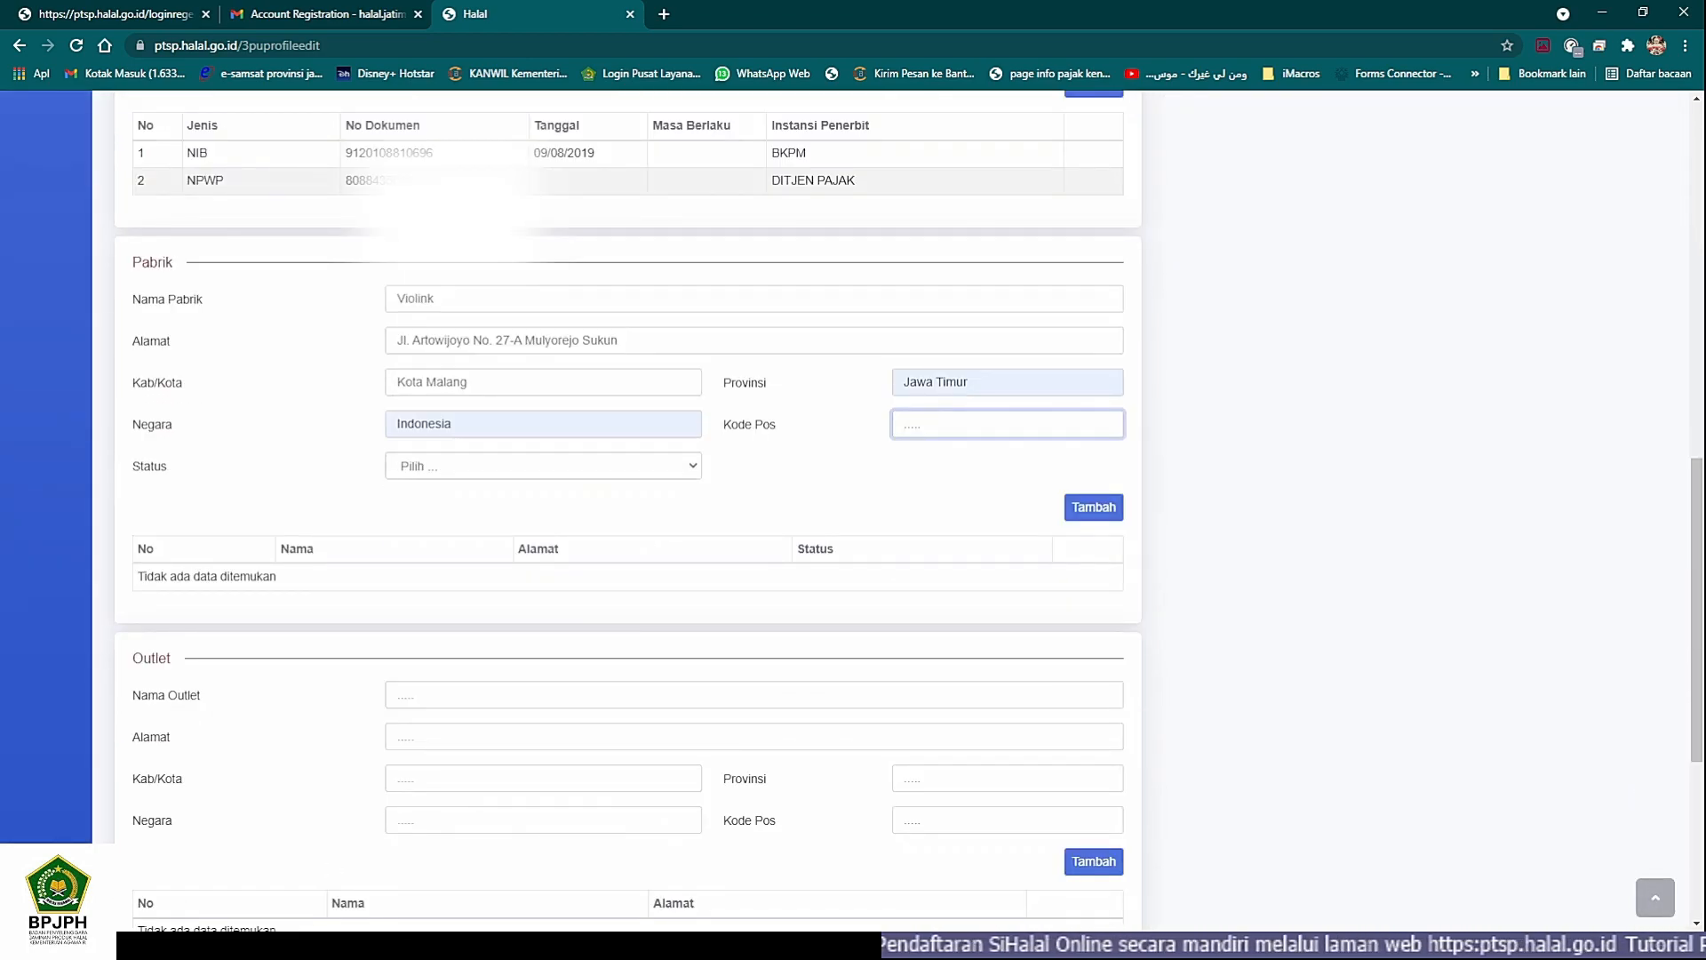
{"action": "left_click", "coordinate": [309, 943]}
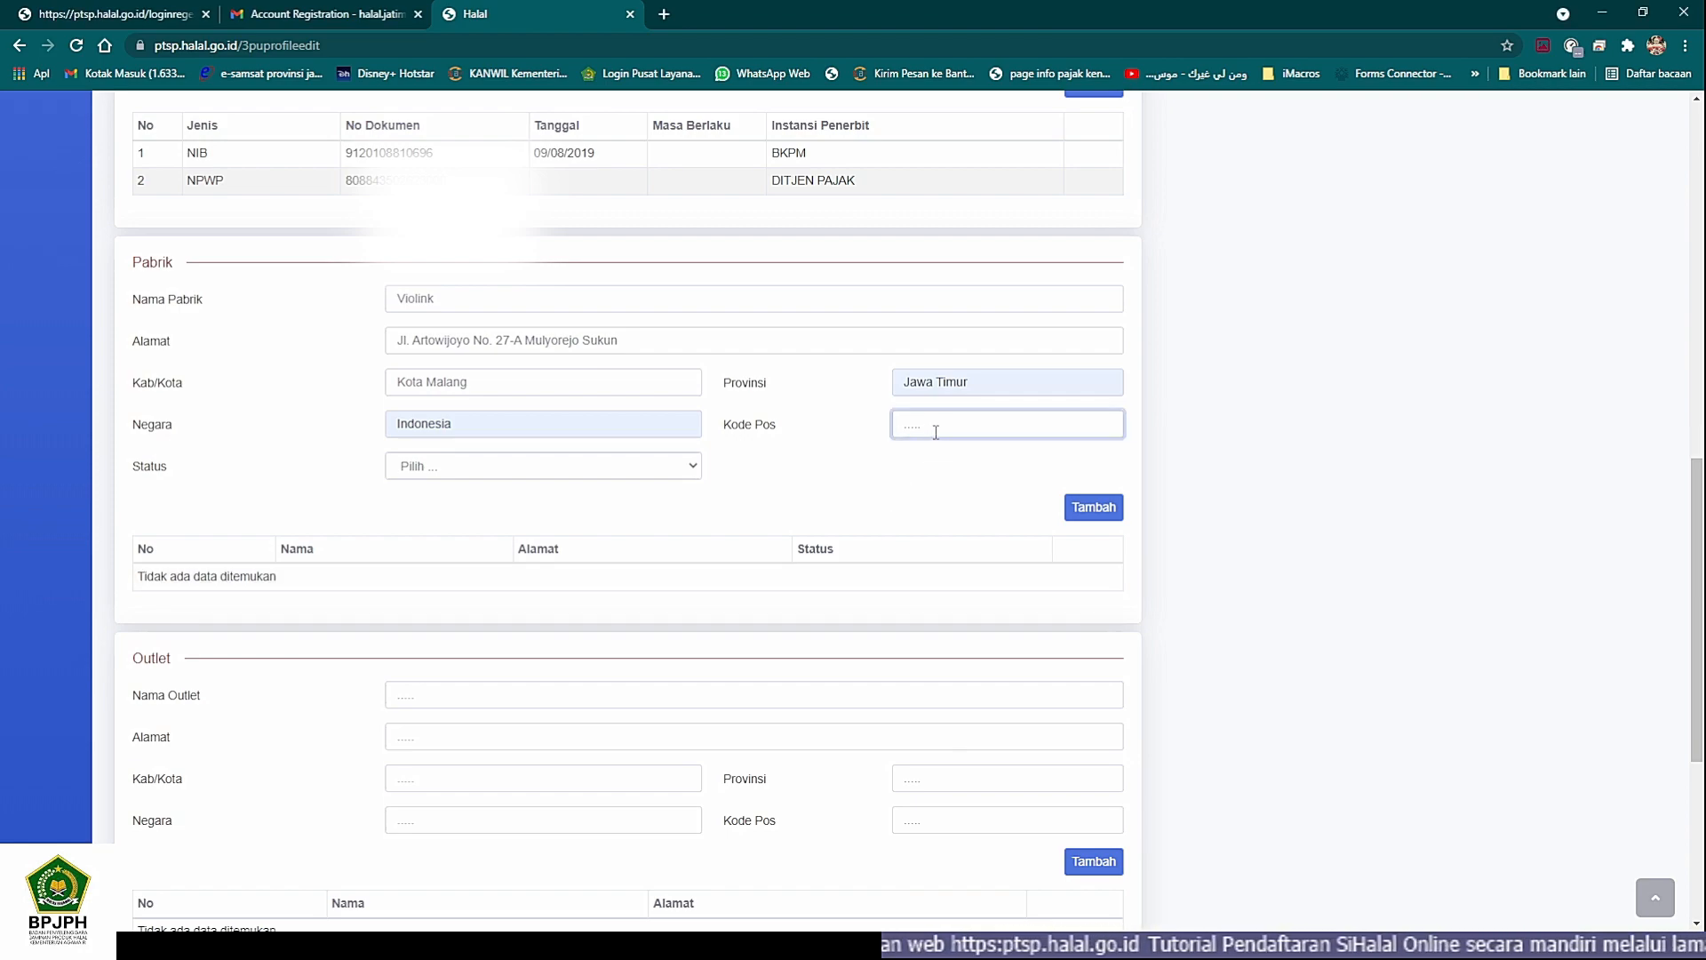
{"action": "type", "text": "65147"}
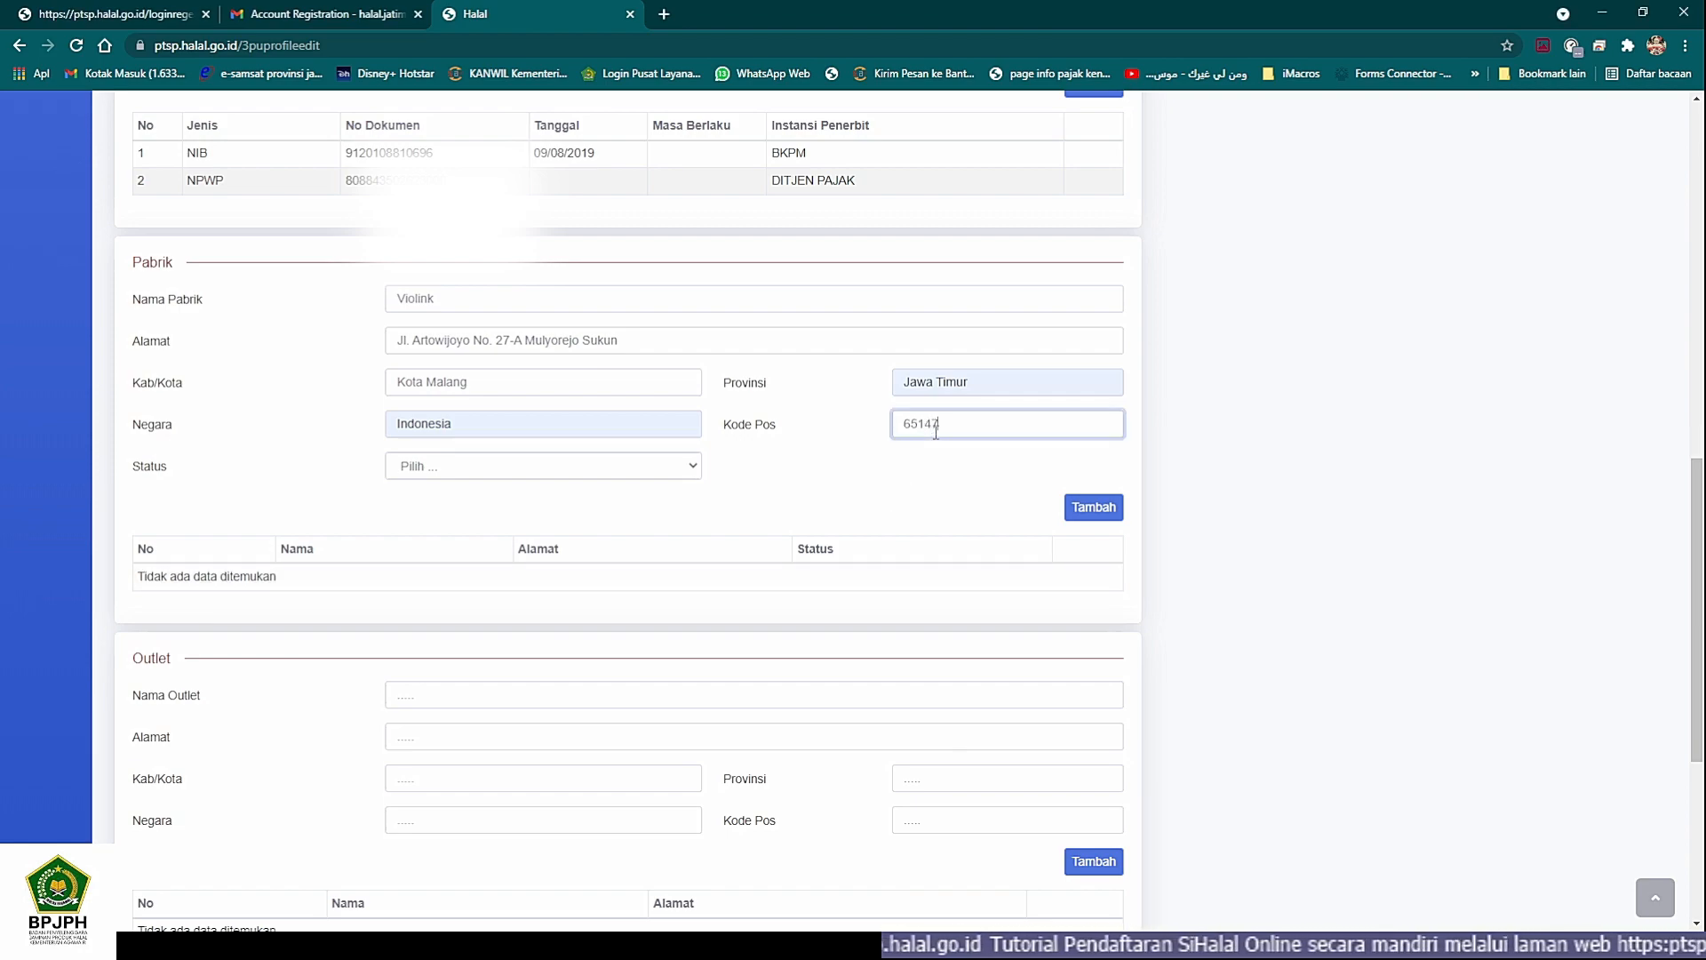
- Set the factory's Status to Milik Sendiri and add the factory to the Pabrik list
{"action": "left_click", "coordinate": [631, 467]}
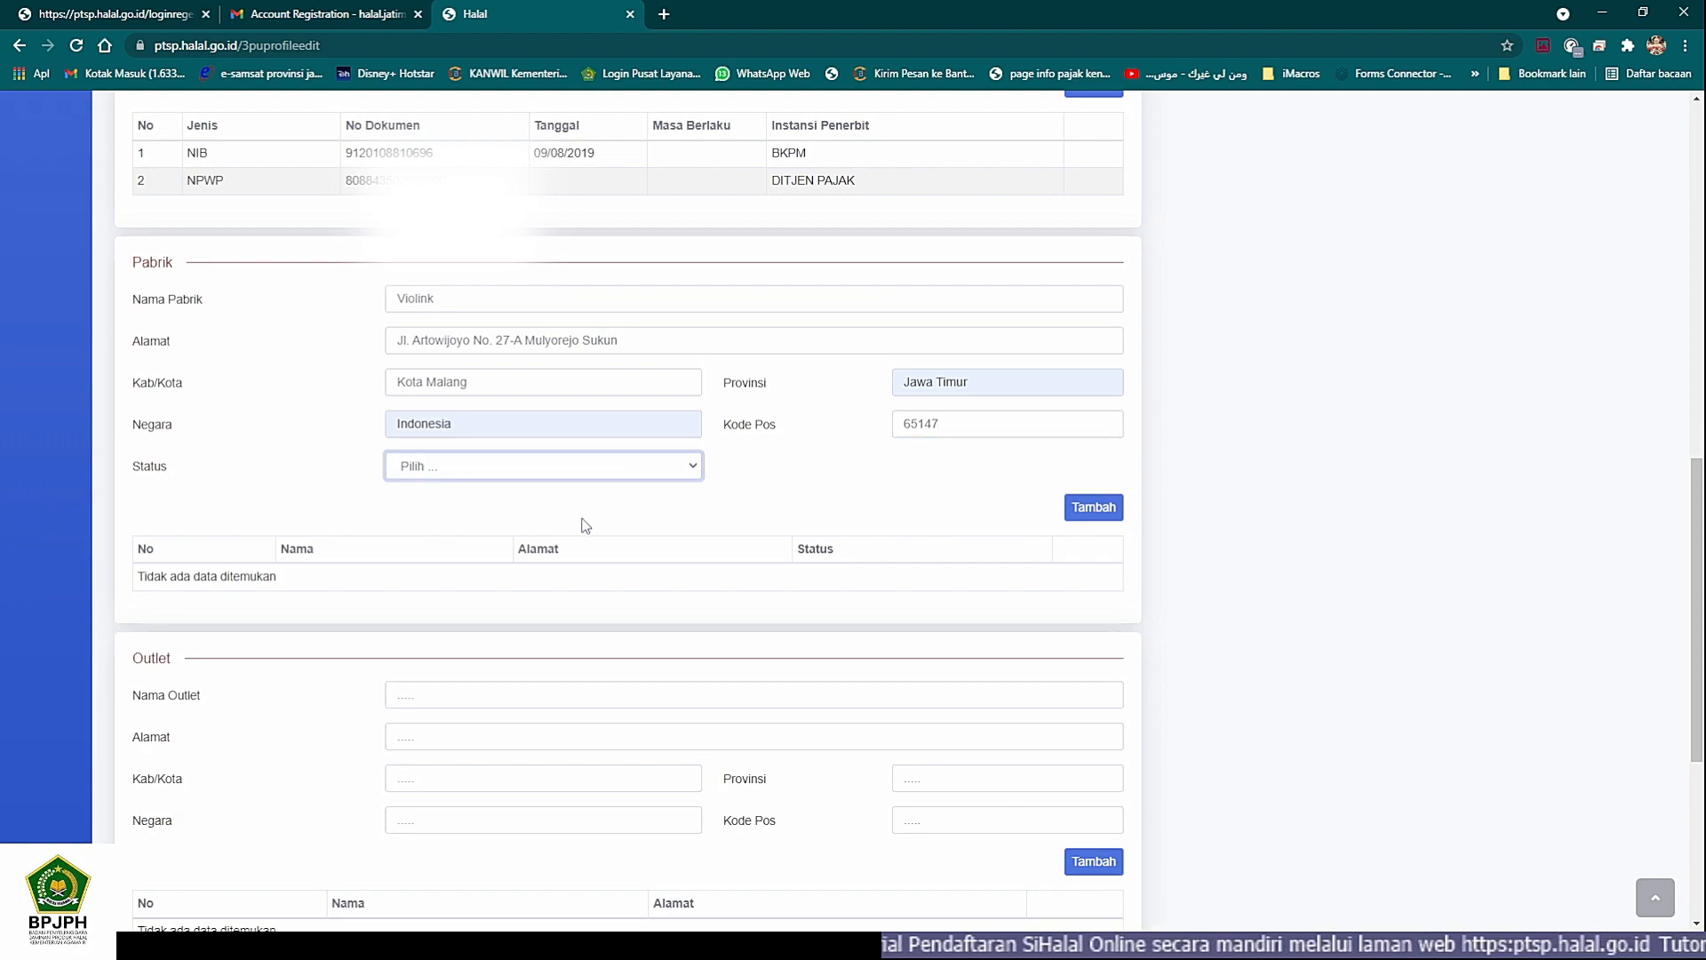
{"action": "left_click", "coordinate": [587, 526]}
{"action": "left_click", "coordinate": [1109, 510]}
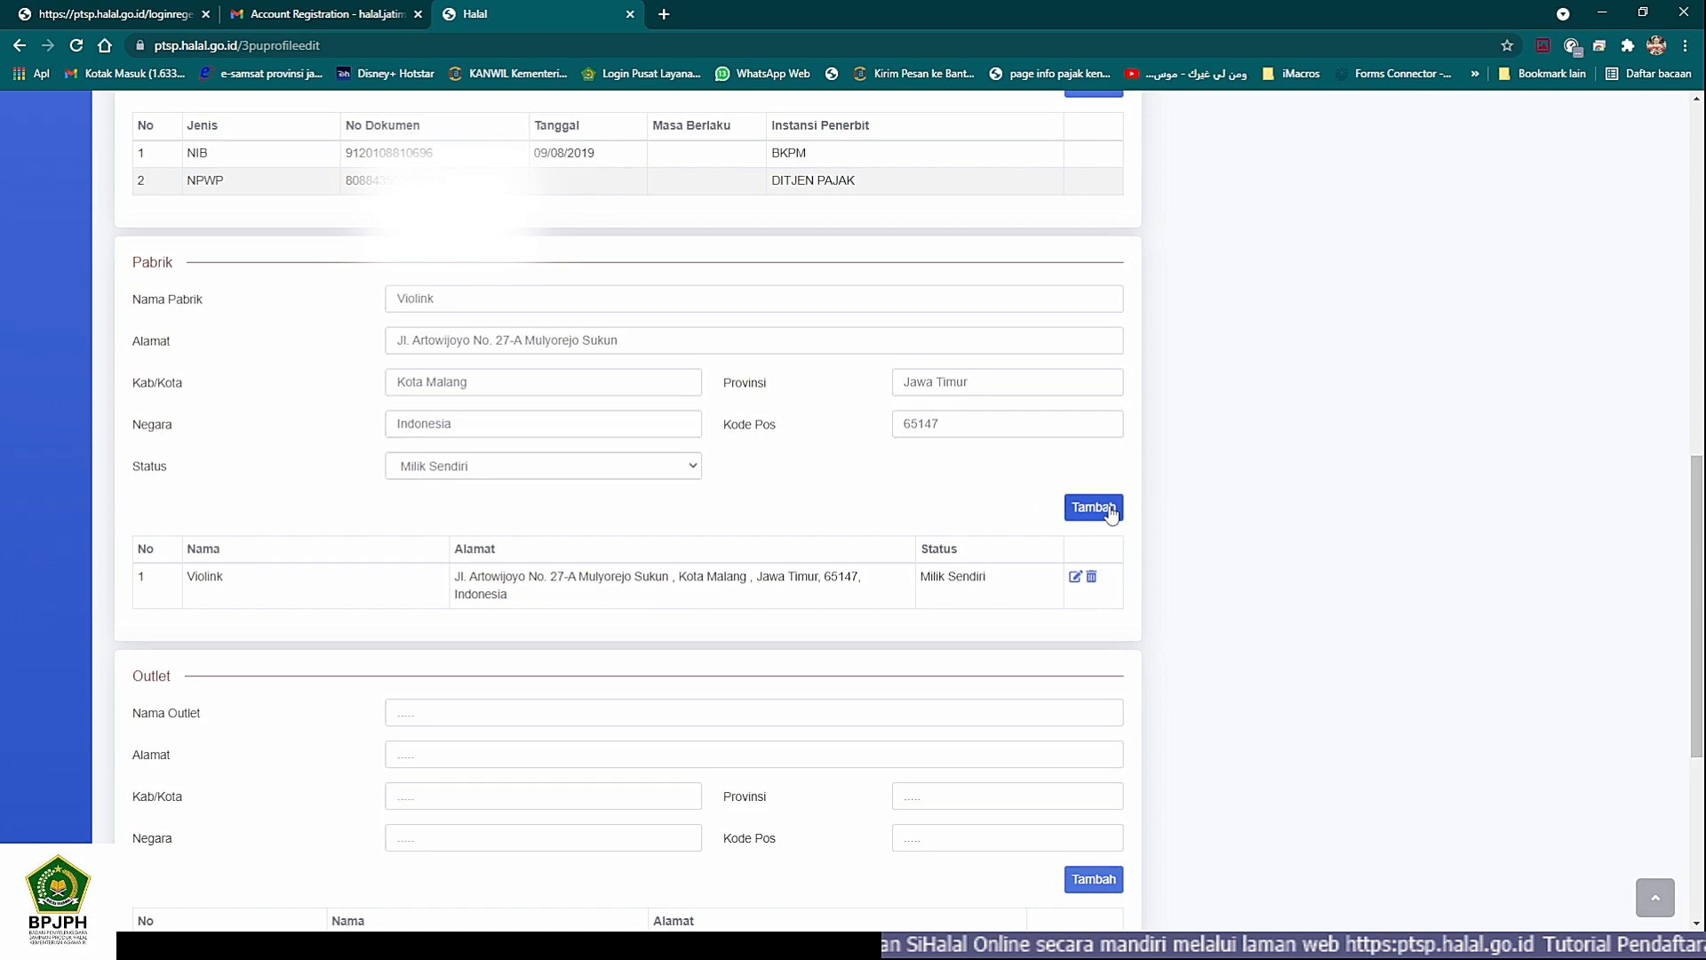
- Examine the Outlet section's name and address fields
{"action": "scroll", "coordinate": [799, 569], "scroll_direction": "down", "scroll_amount": 3}
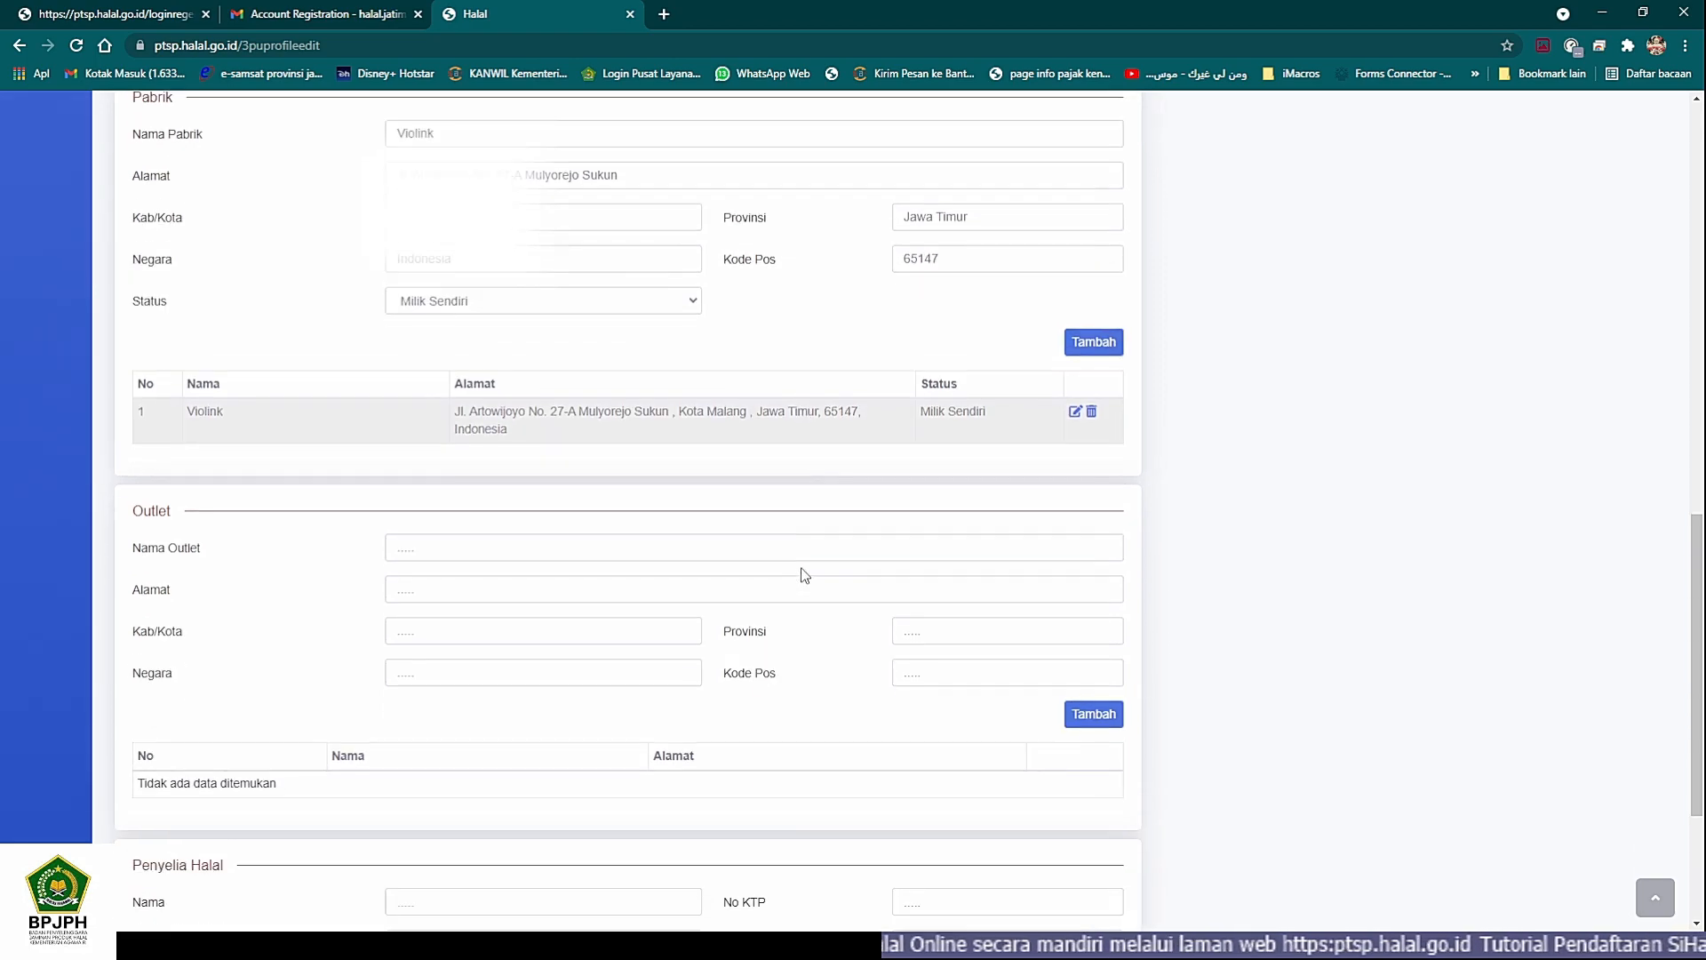
{"action": "left_click", "coordinate": [615, 444]}
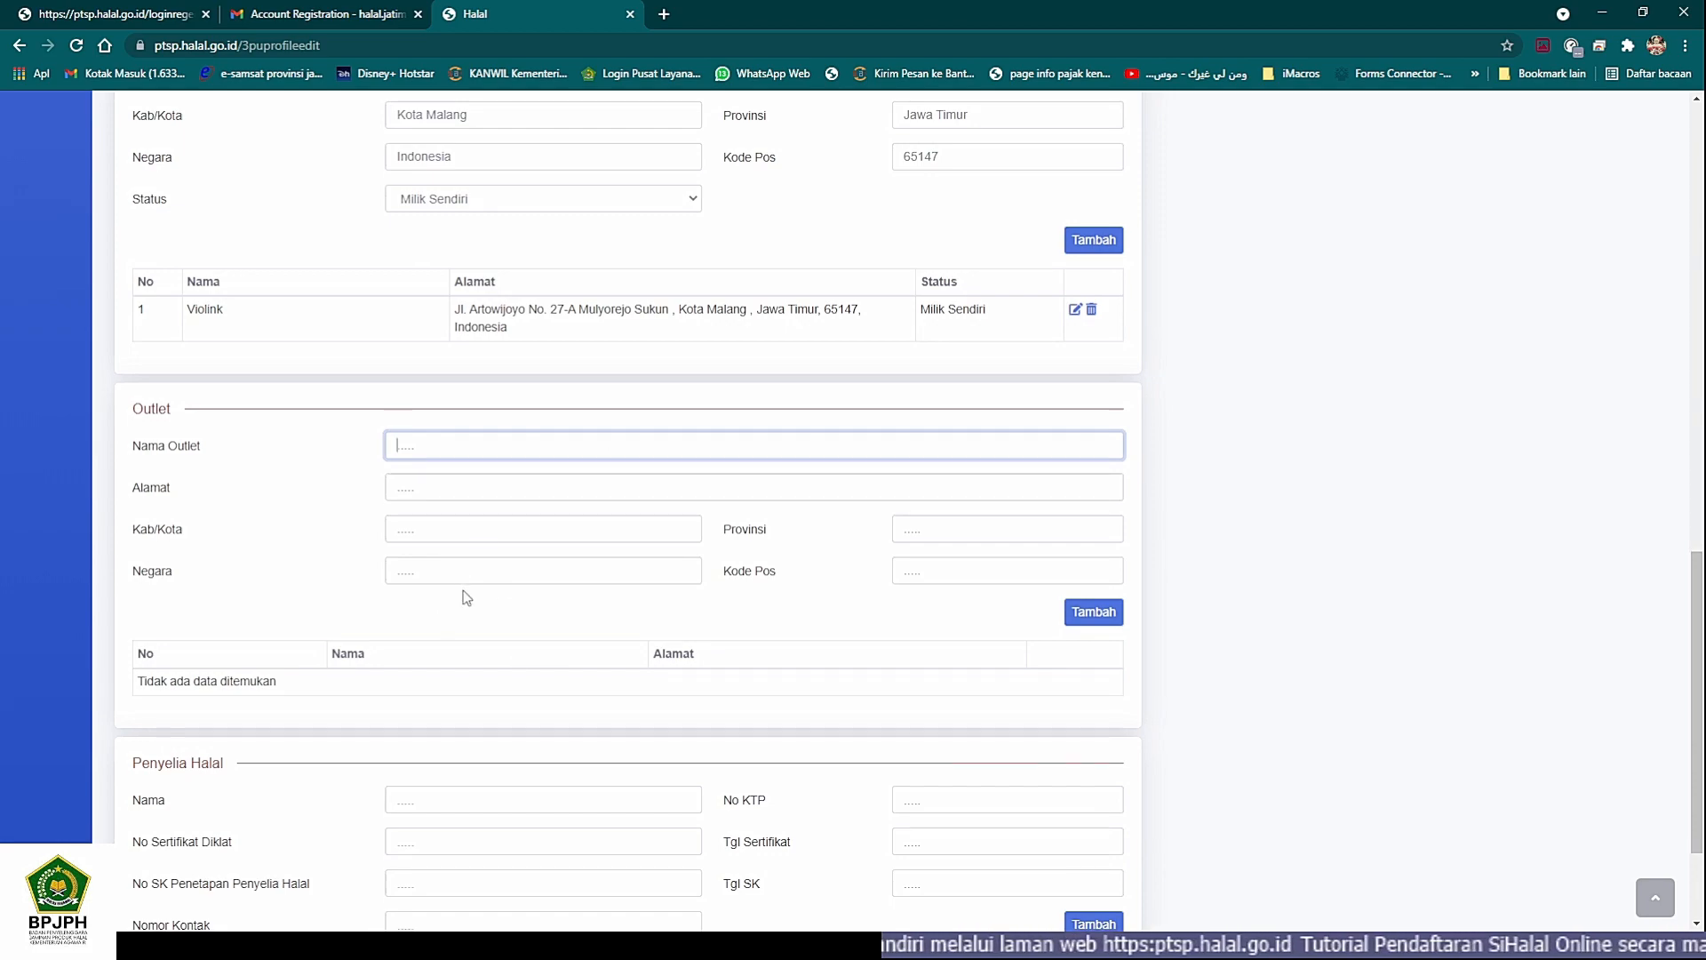
{"action": "scroll", "coordinate": [465, 596], "scroll_direction": "down", "scroll_amount": 2}
- Enter the halal supervisor's full name in the Penyelia Halal section
{"action": "left_click", "coordinate": [443, 622]}
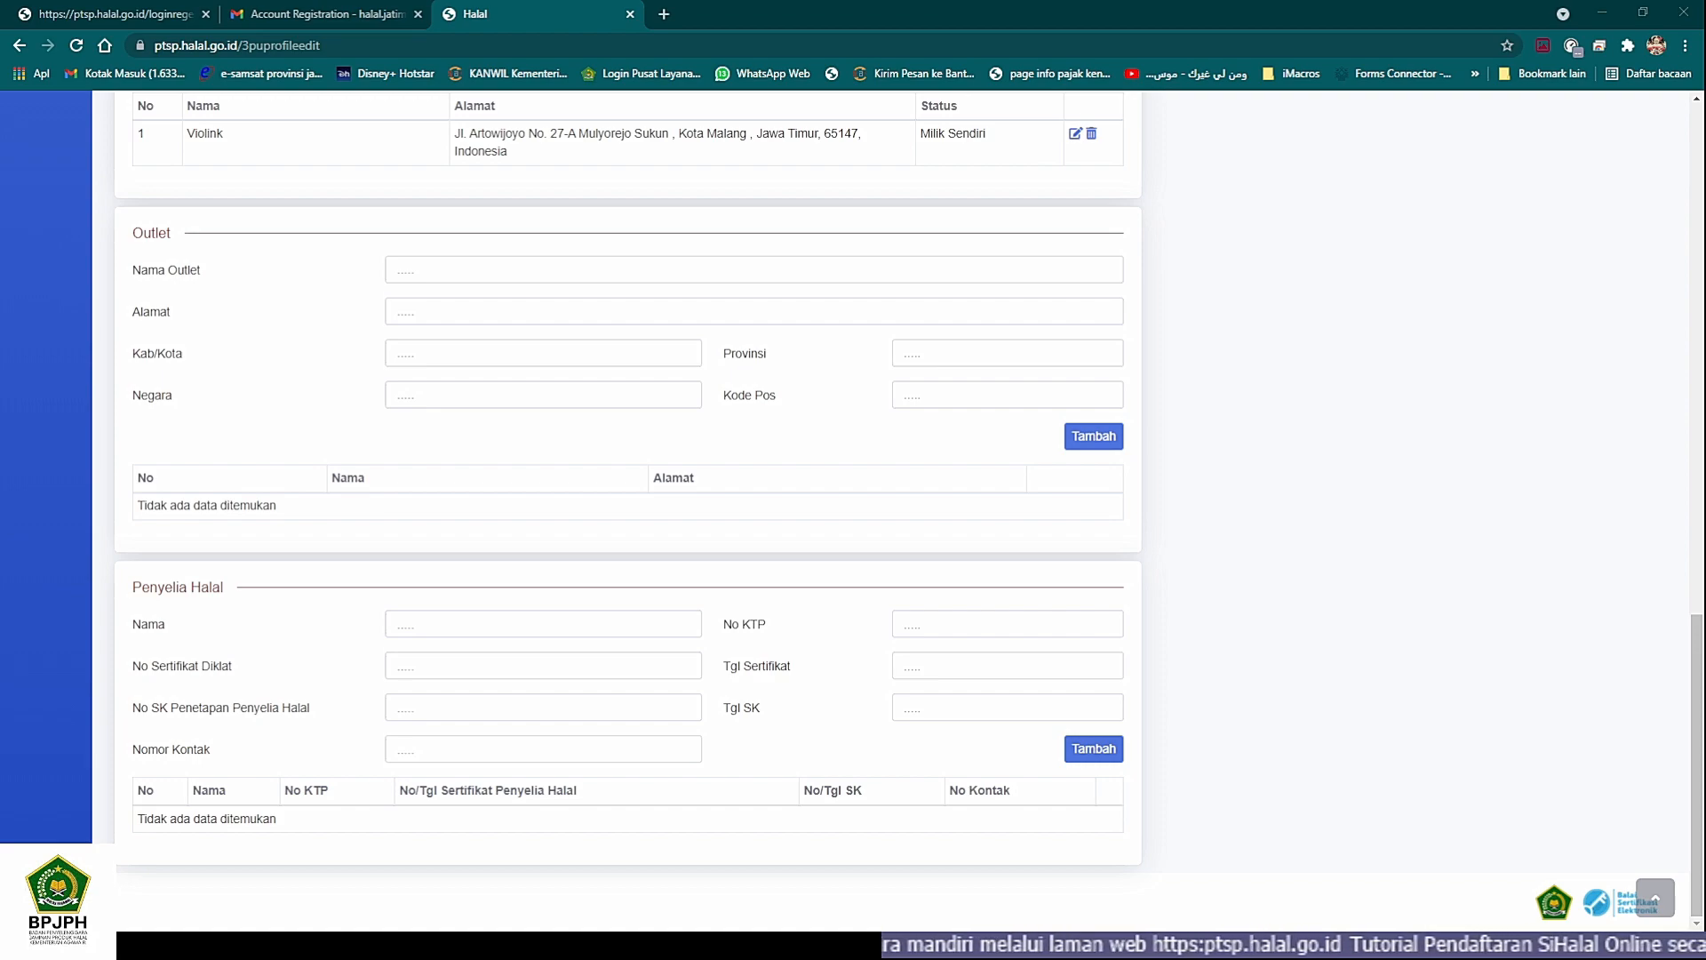
{"action": "left_click", "coordinate": [397, 624]}
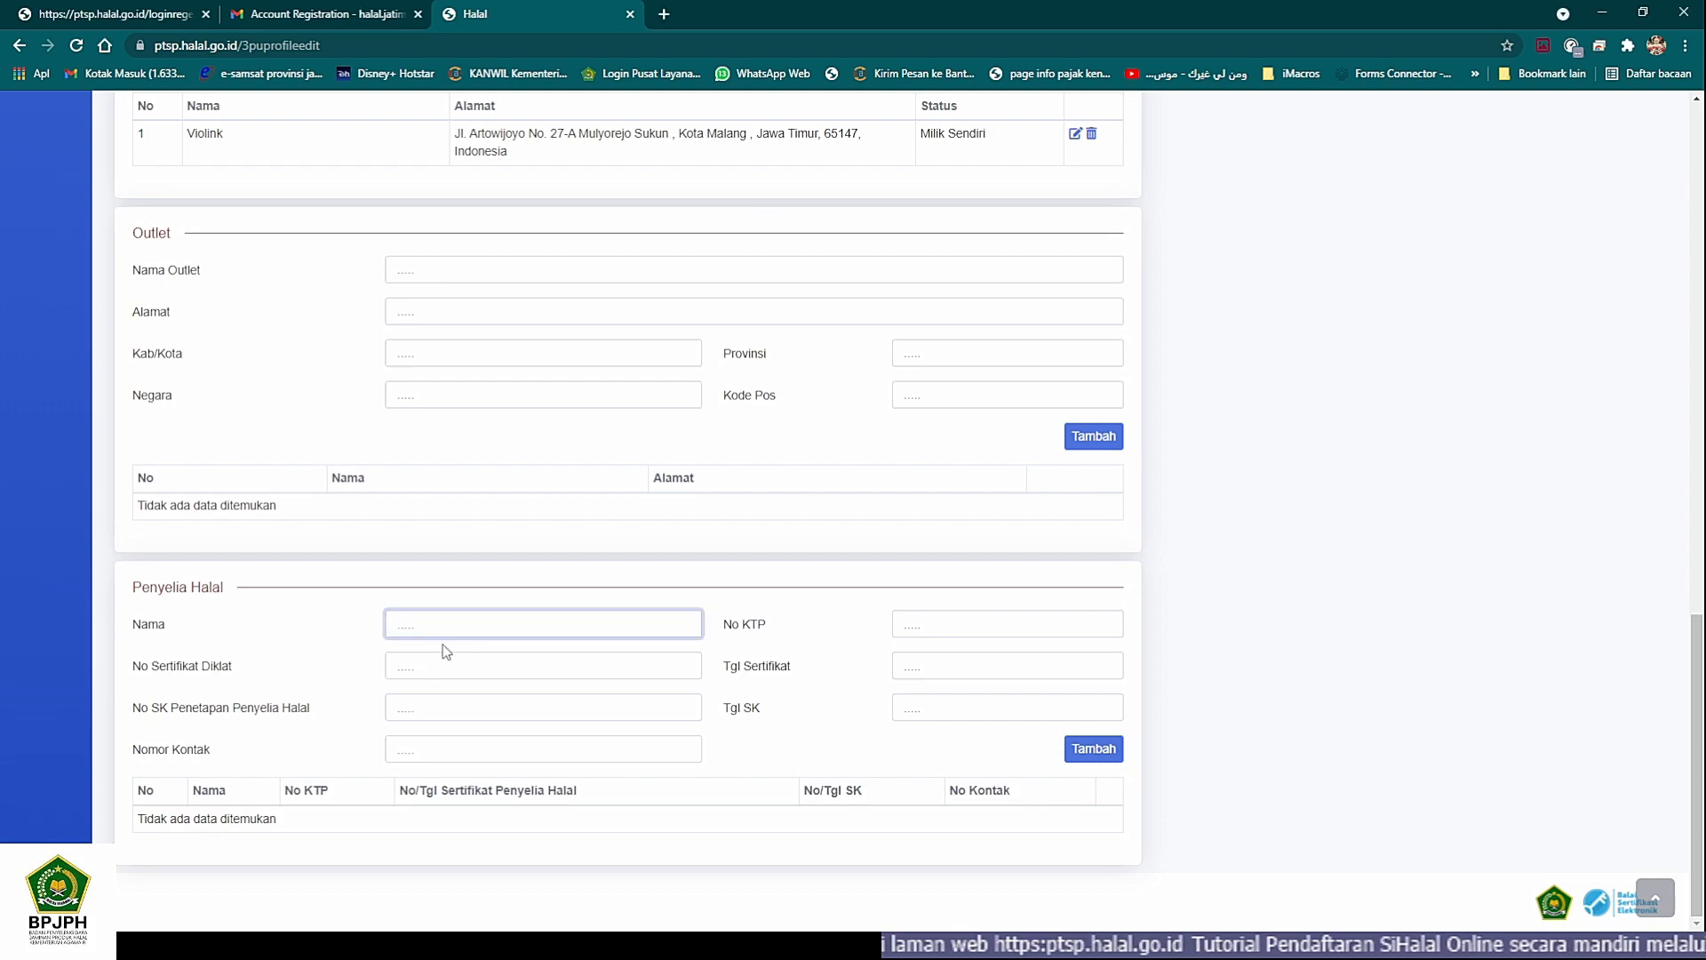
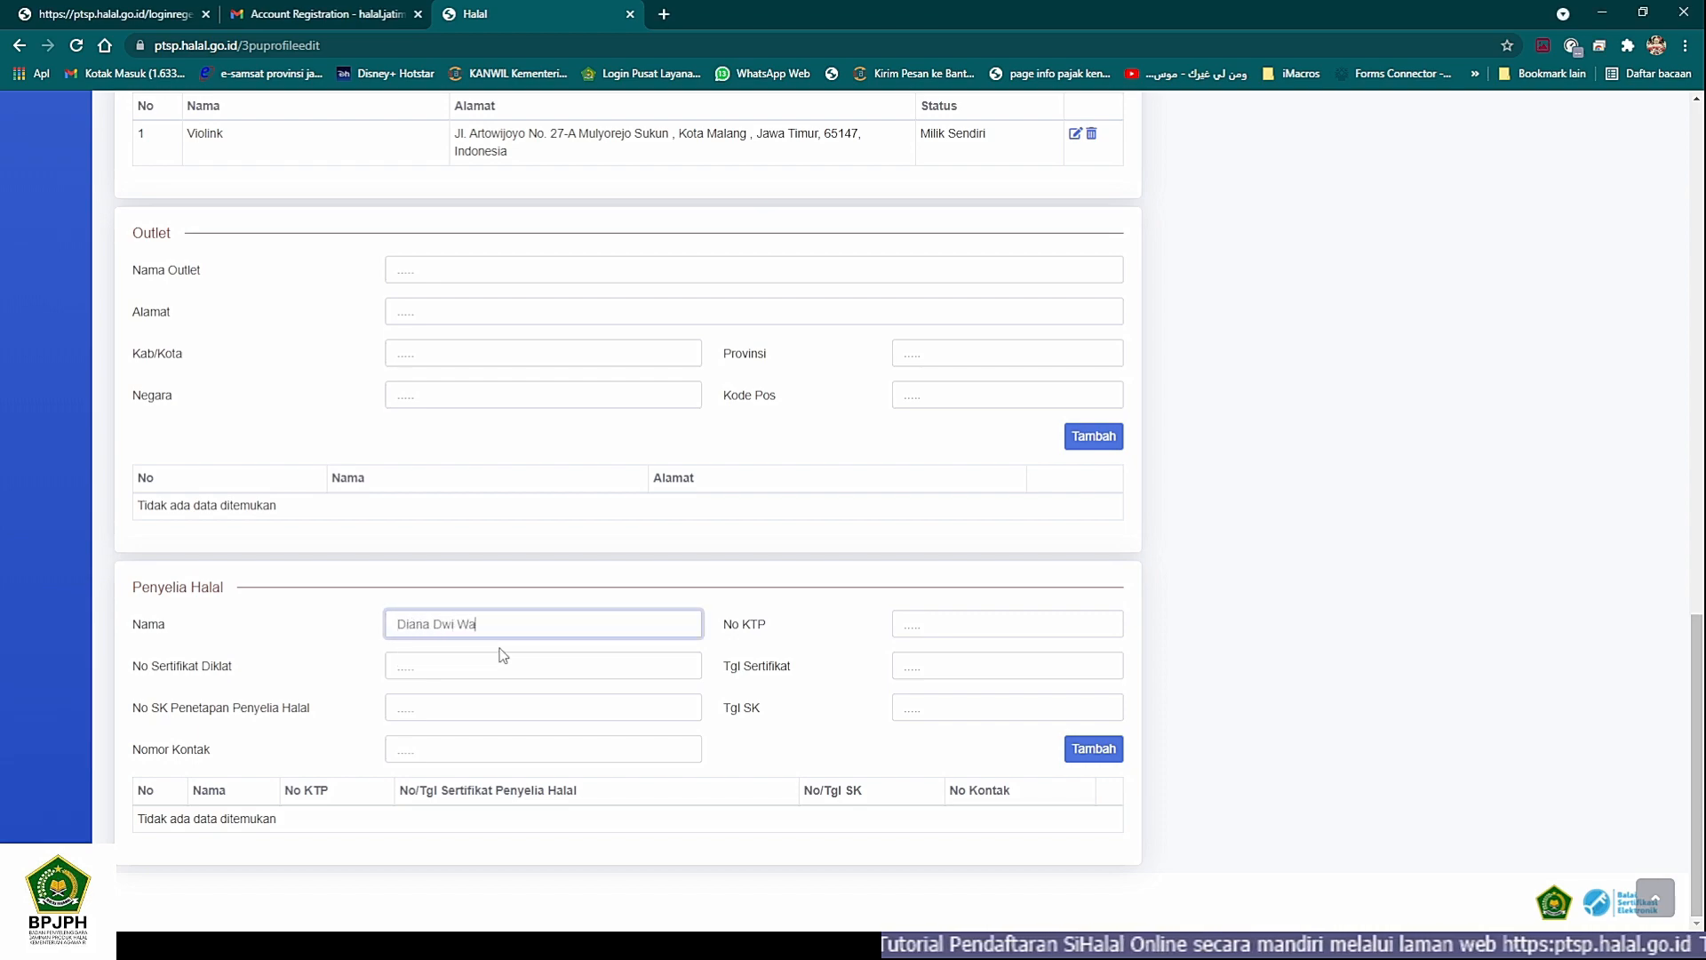
{"action": "key", "text": "Tab"}
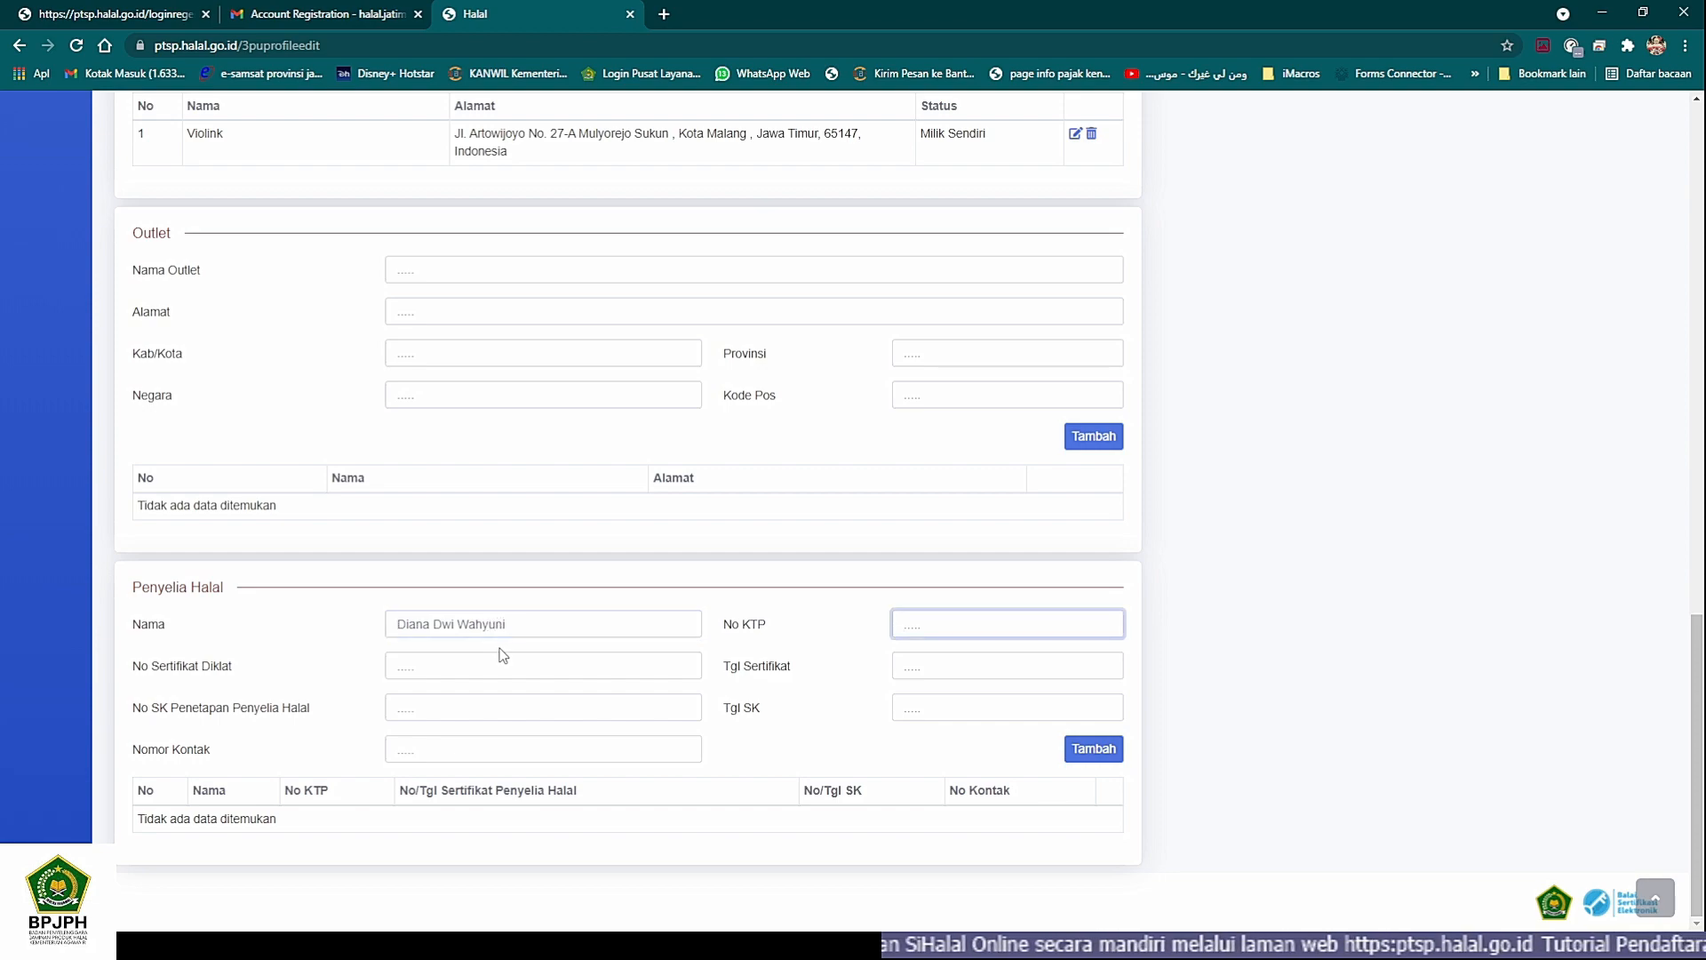
- Fill in the halal supervisor's No KTP, reading the identity card number from the other window
{"action": "key", "text": "alt+Tab"}
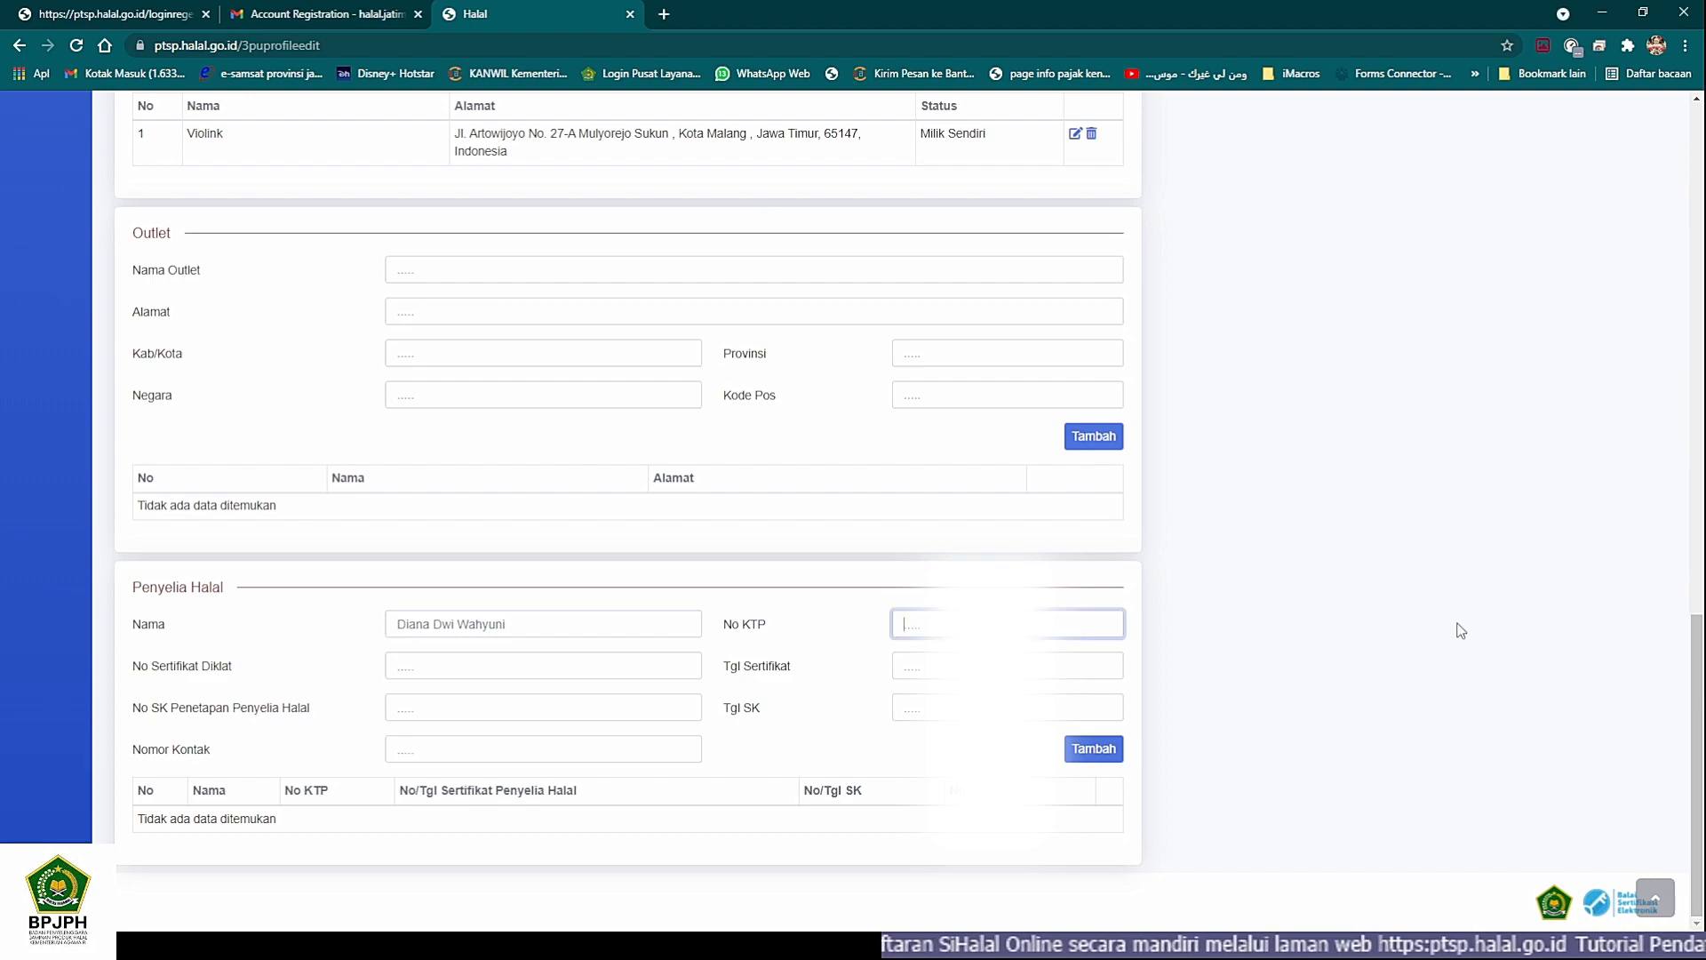
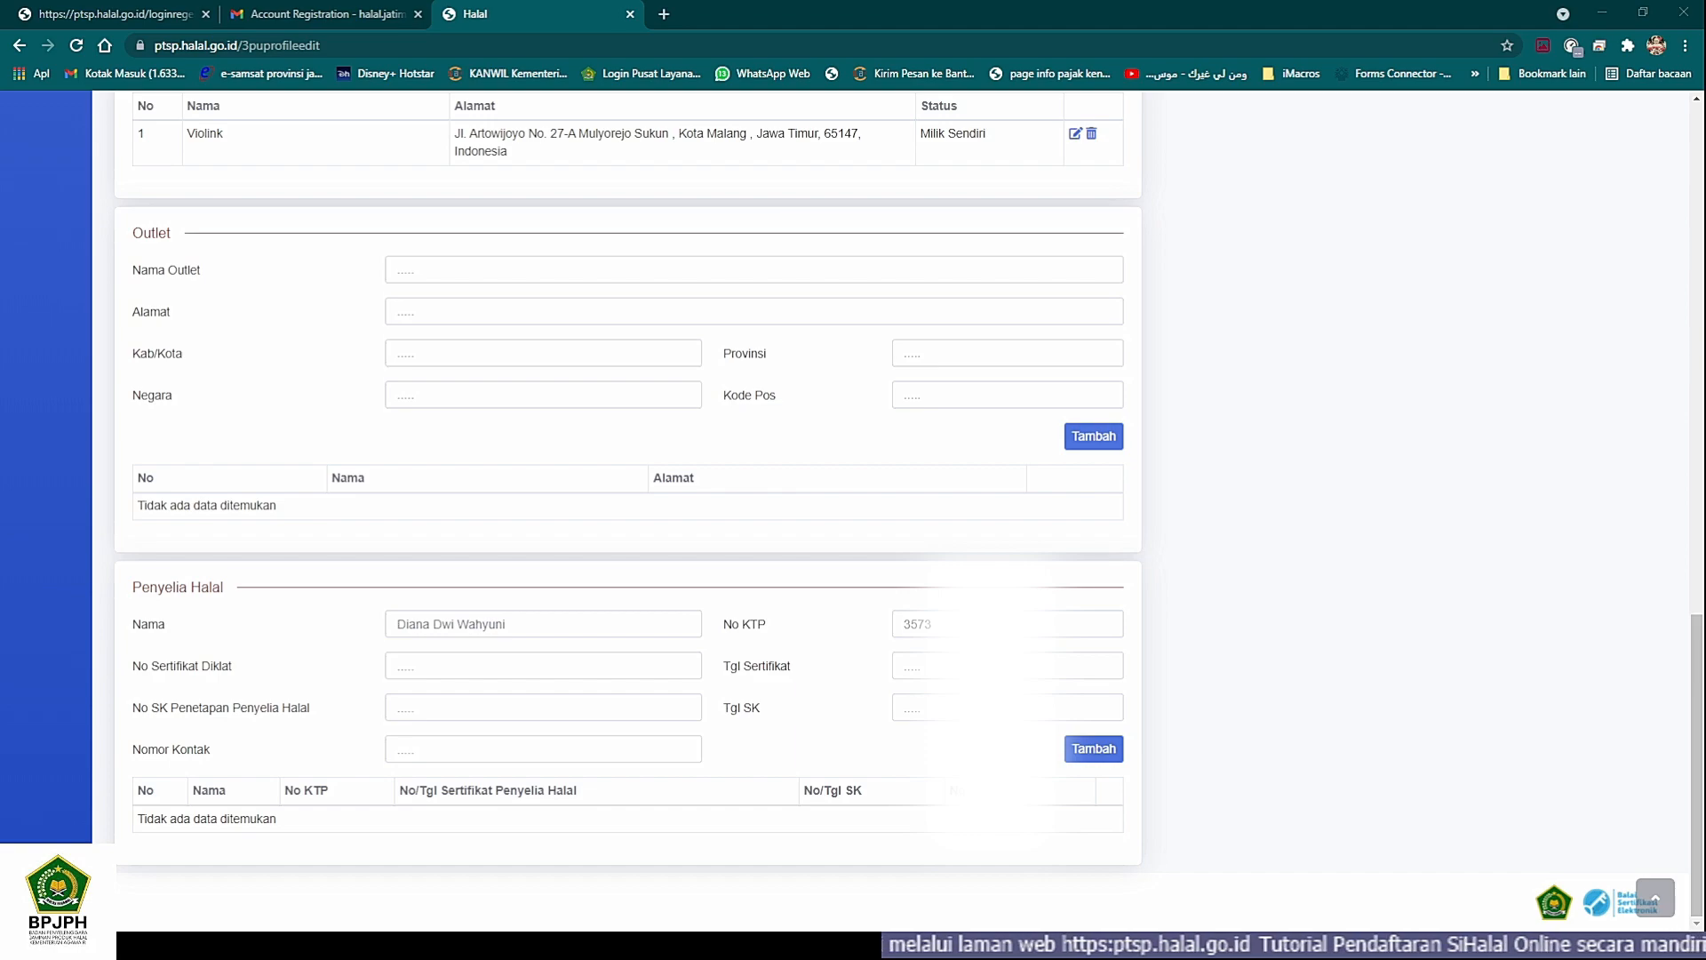
{"action": "key", "text": "alt+Tab"}
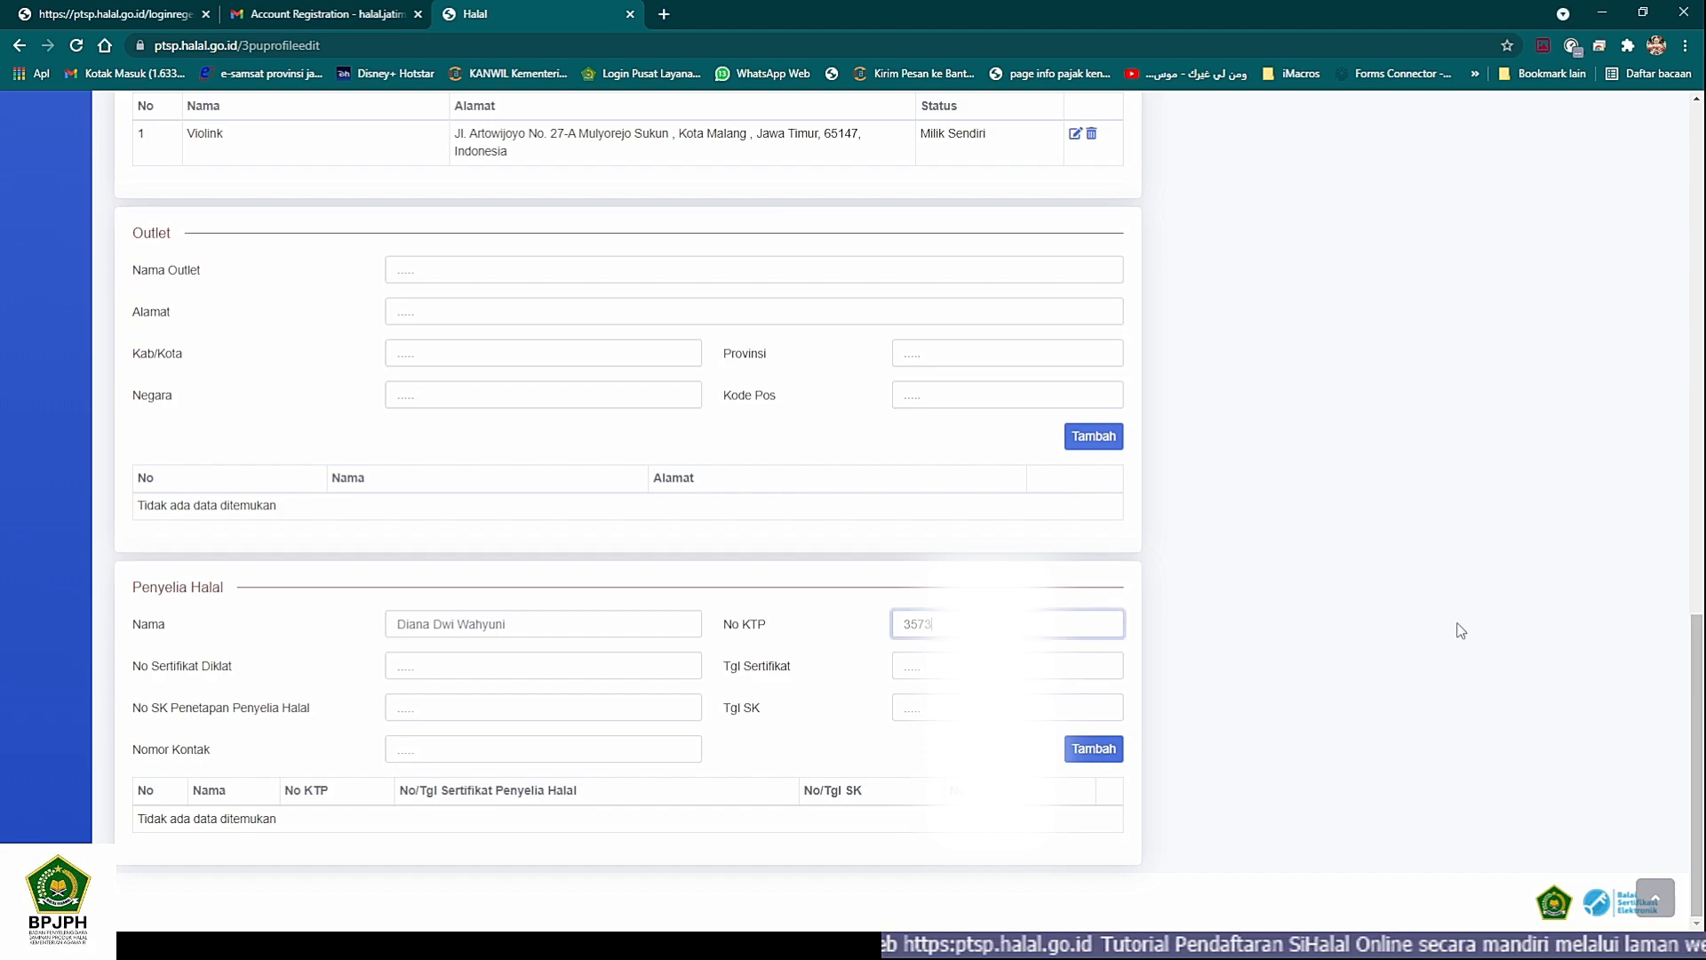
{"action": "key", "text": "alt+Tab"}
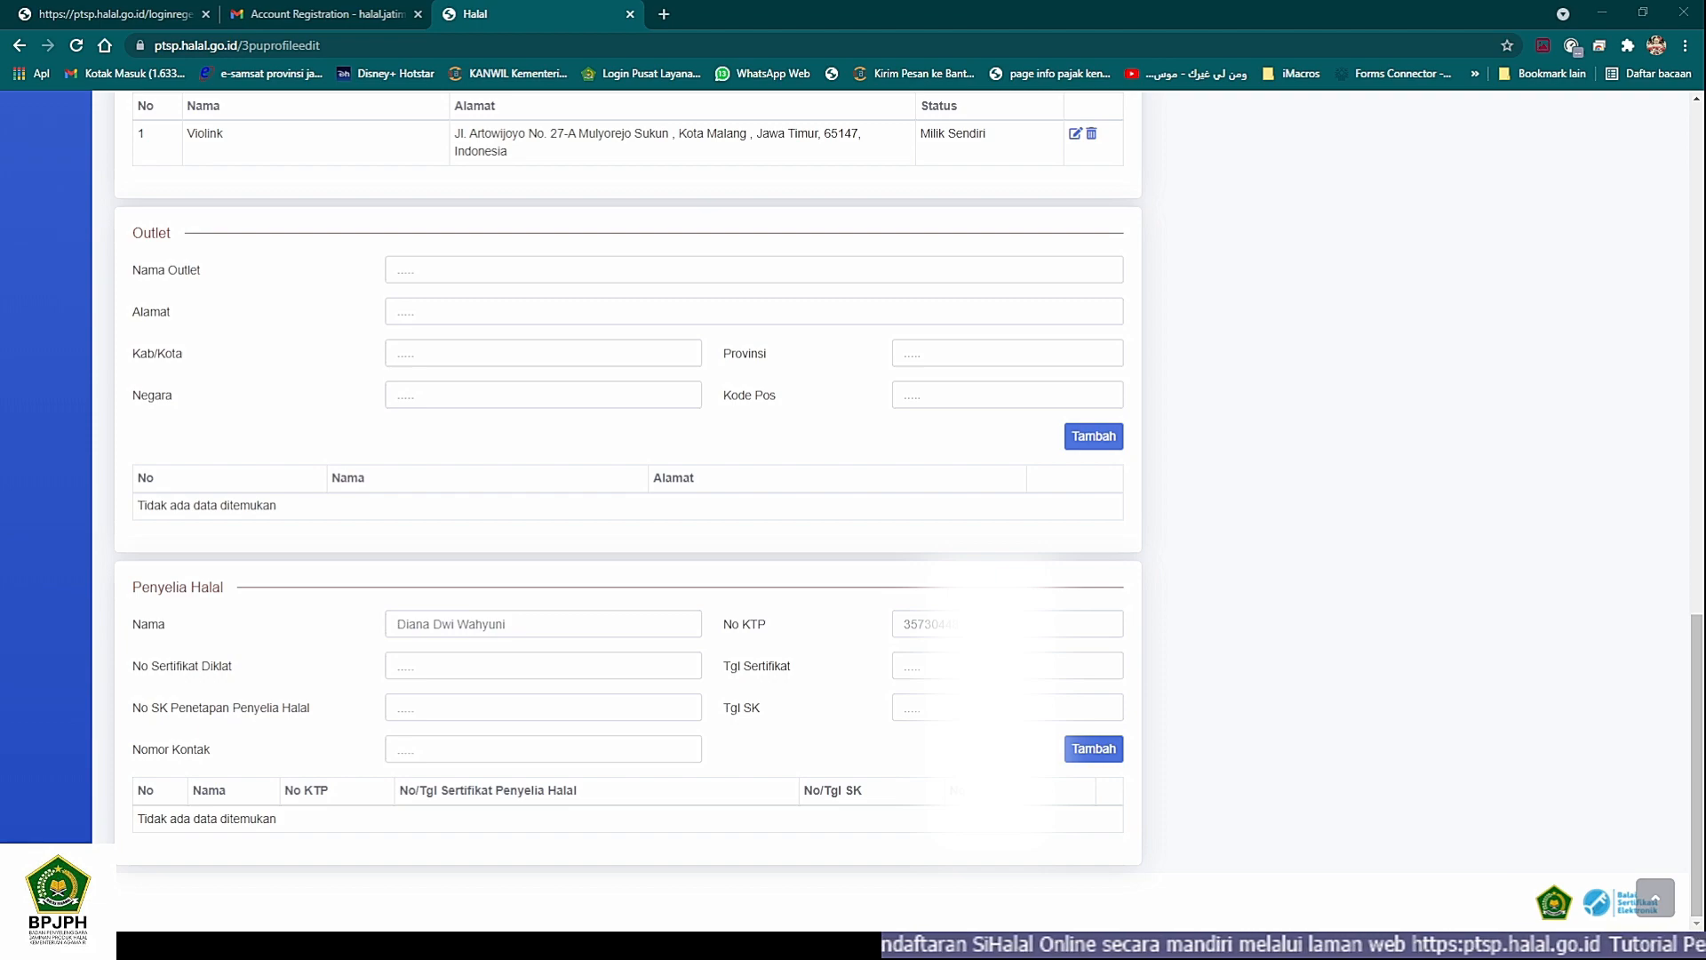
{"action": "key", "text": "alt+Tab"}
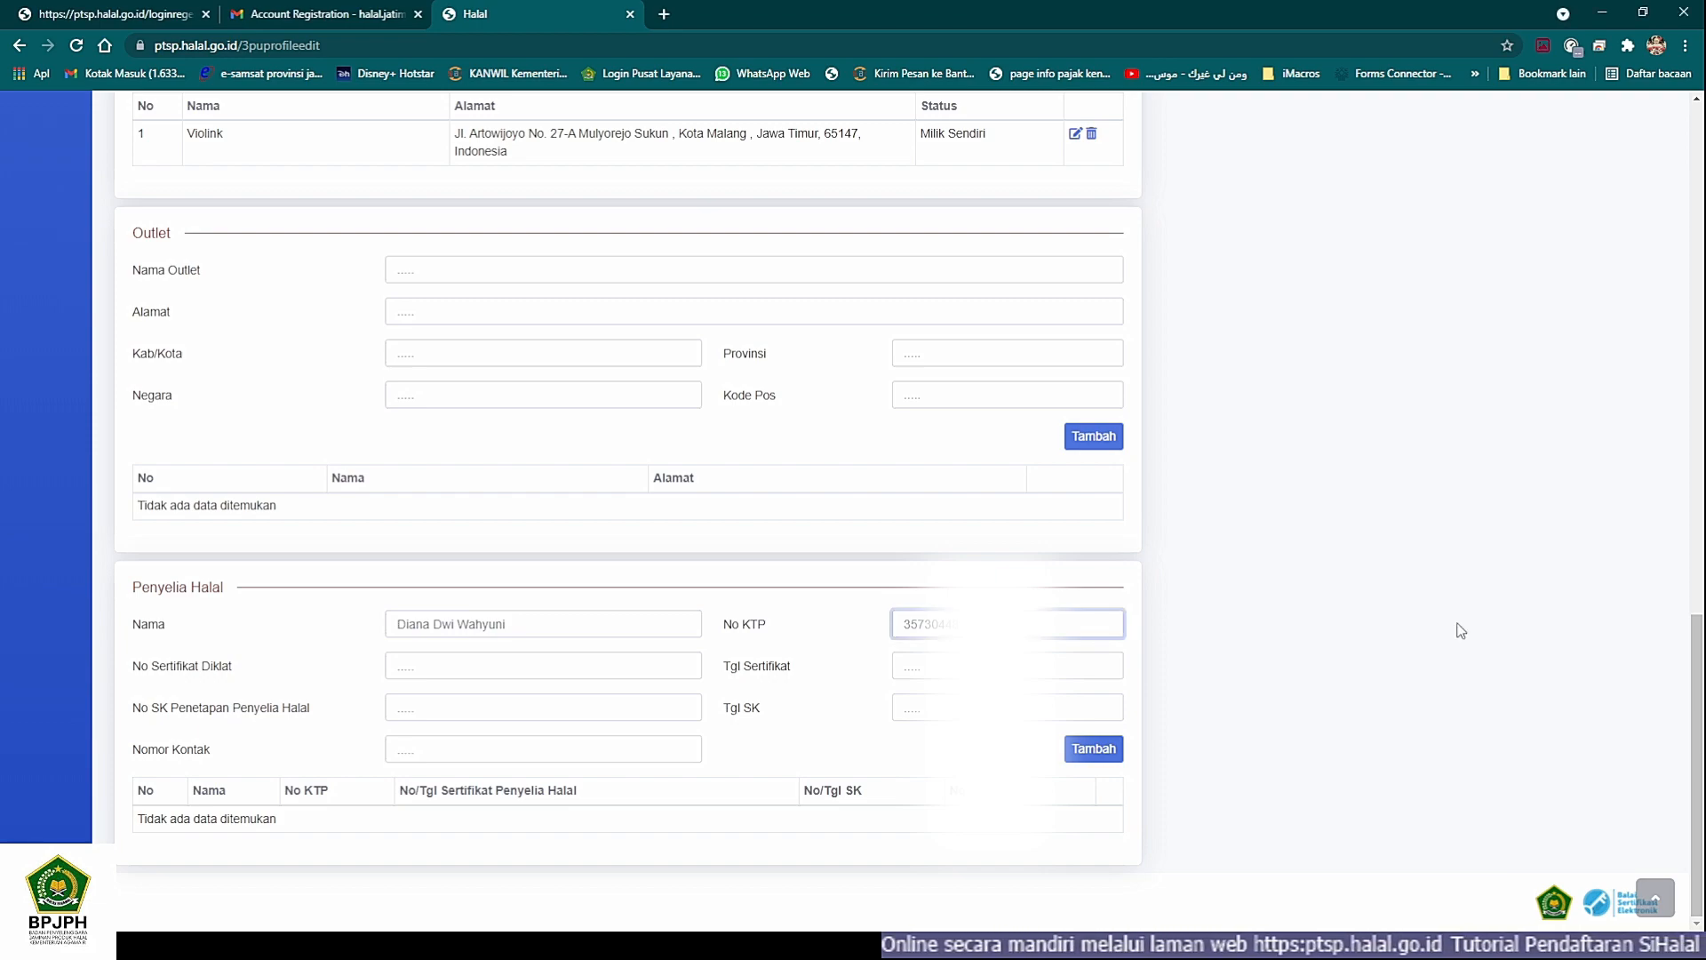
{"action": "key", "text": "alt+Tab"}
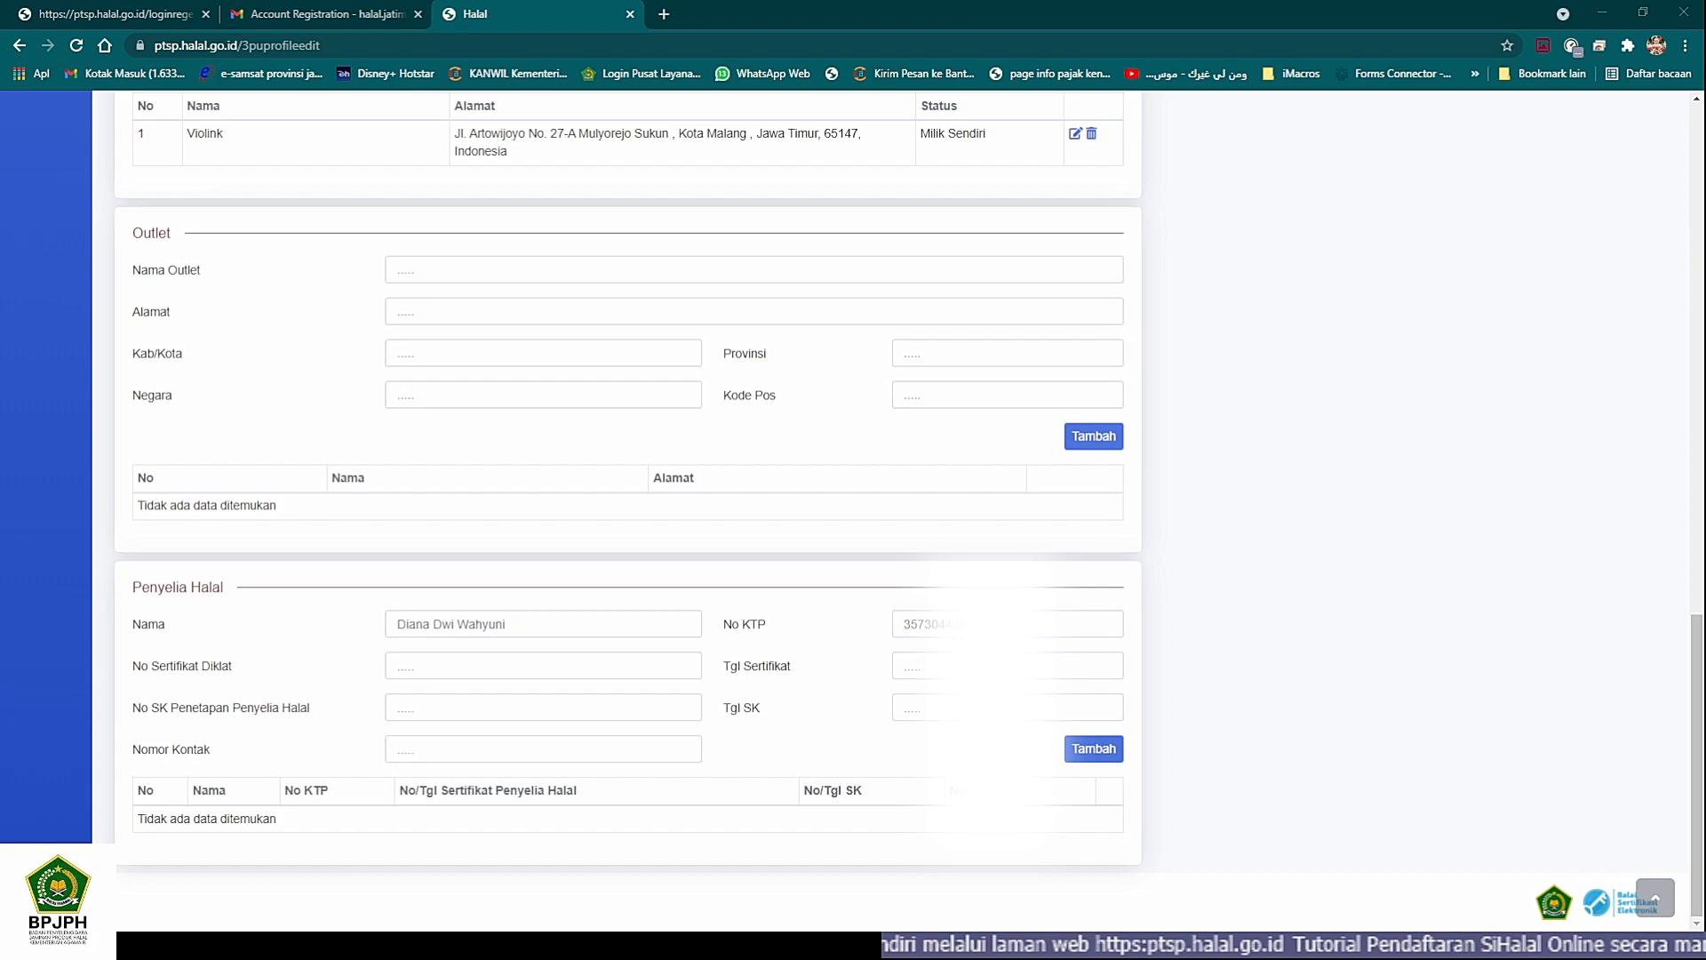
{"action": "key", "text": "alt+Tab"}
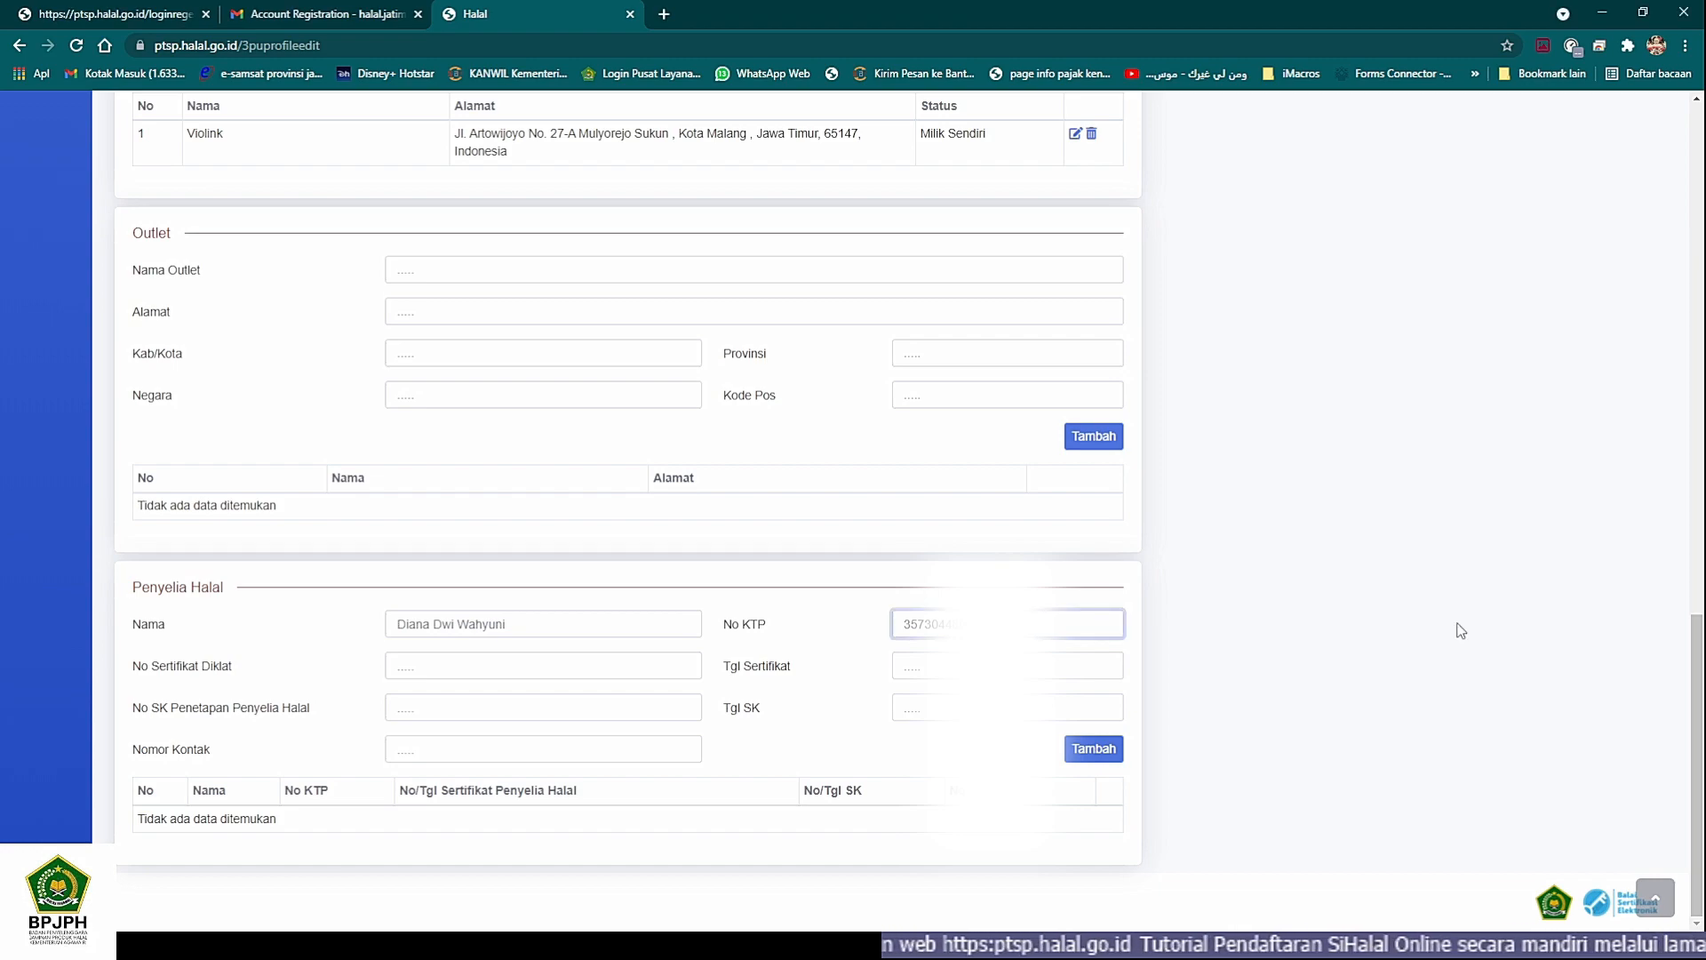
- Enter 01/SKPH/VLK/XI/2020 as the No SK Penetapan Penyelia Halal and set its Tgl SK to 07/11/2020
{"action": "key", "text": "Tab"}
{"action": "key", "text": "Tab"}
{"action": "key", "text": "Tab"}
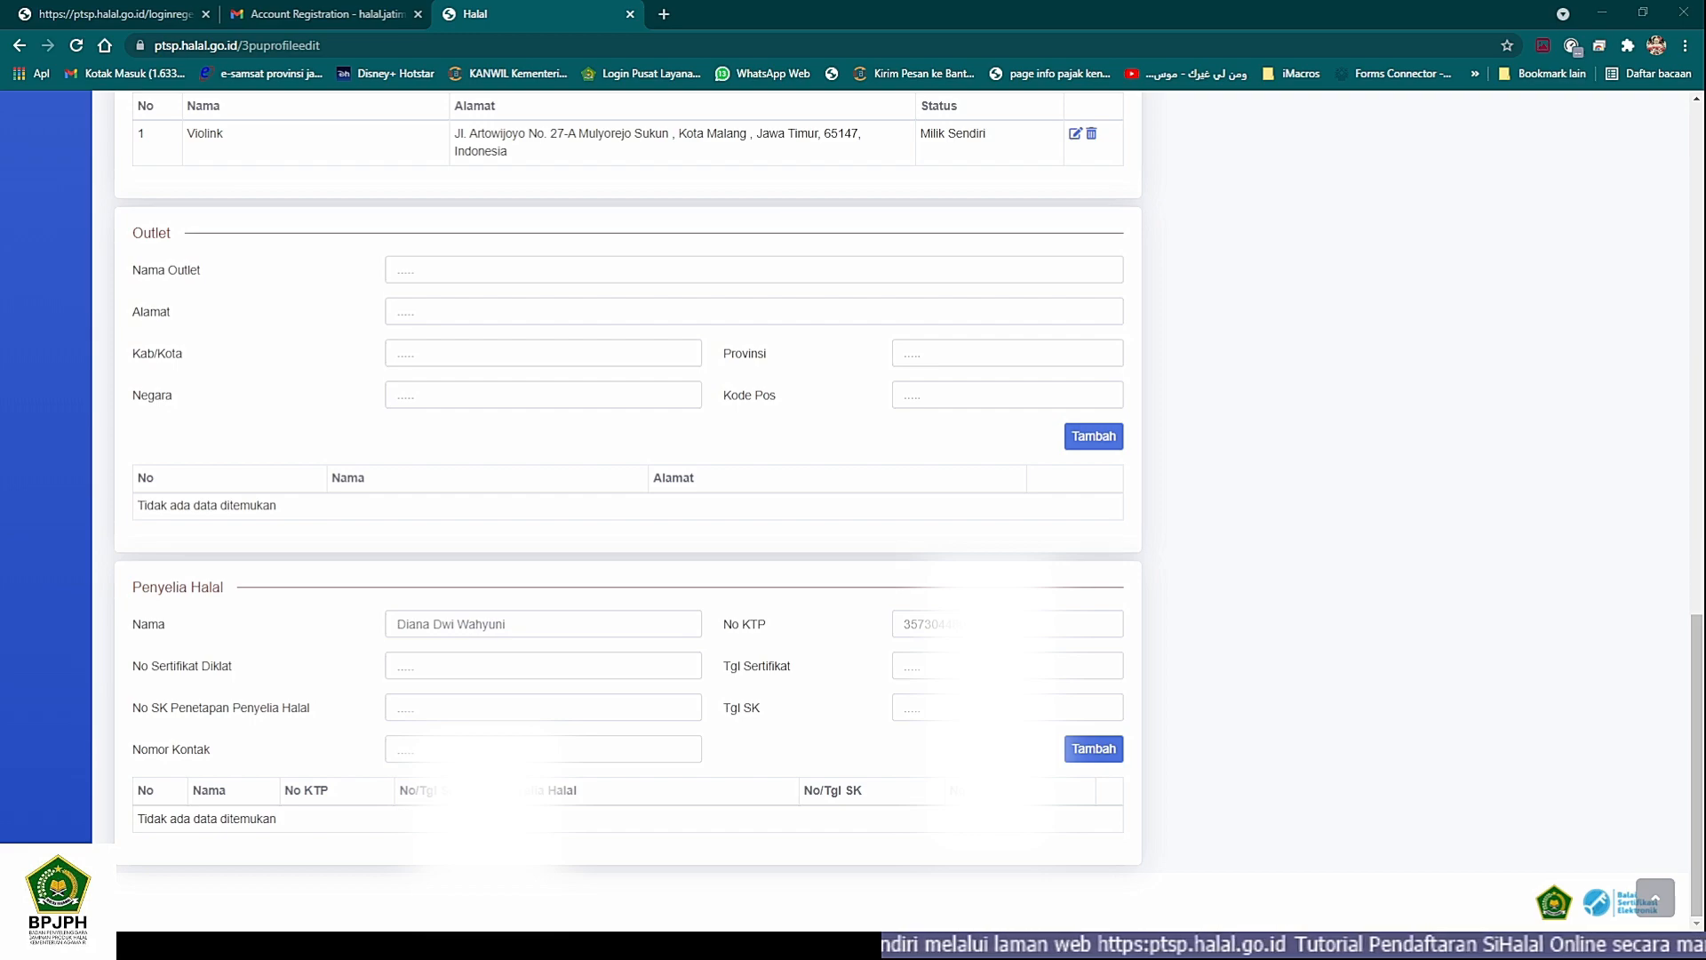
{"action": "left_click", "coordinate": [591, 699]}
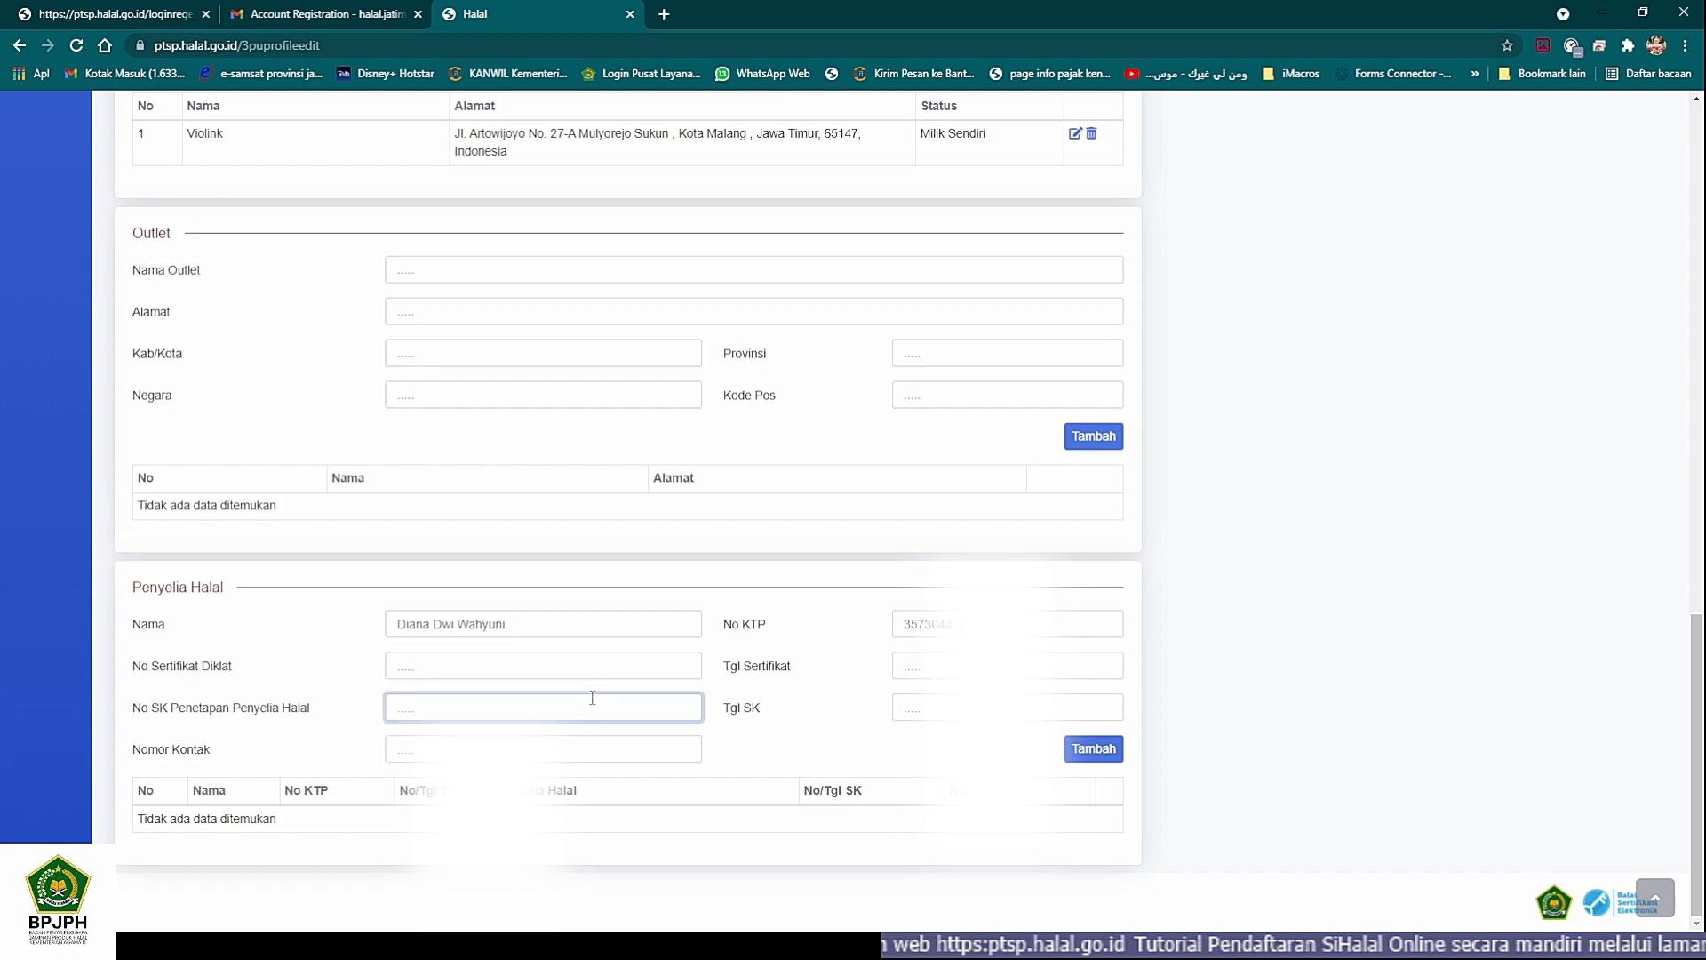
{"action": "type", "text": "01/S"}
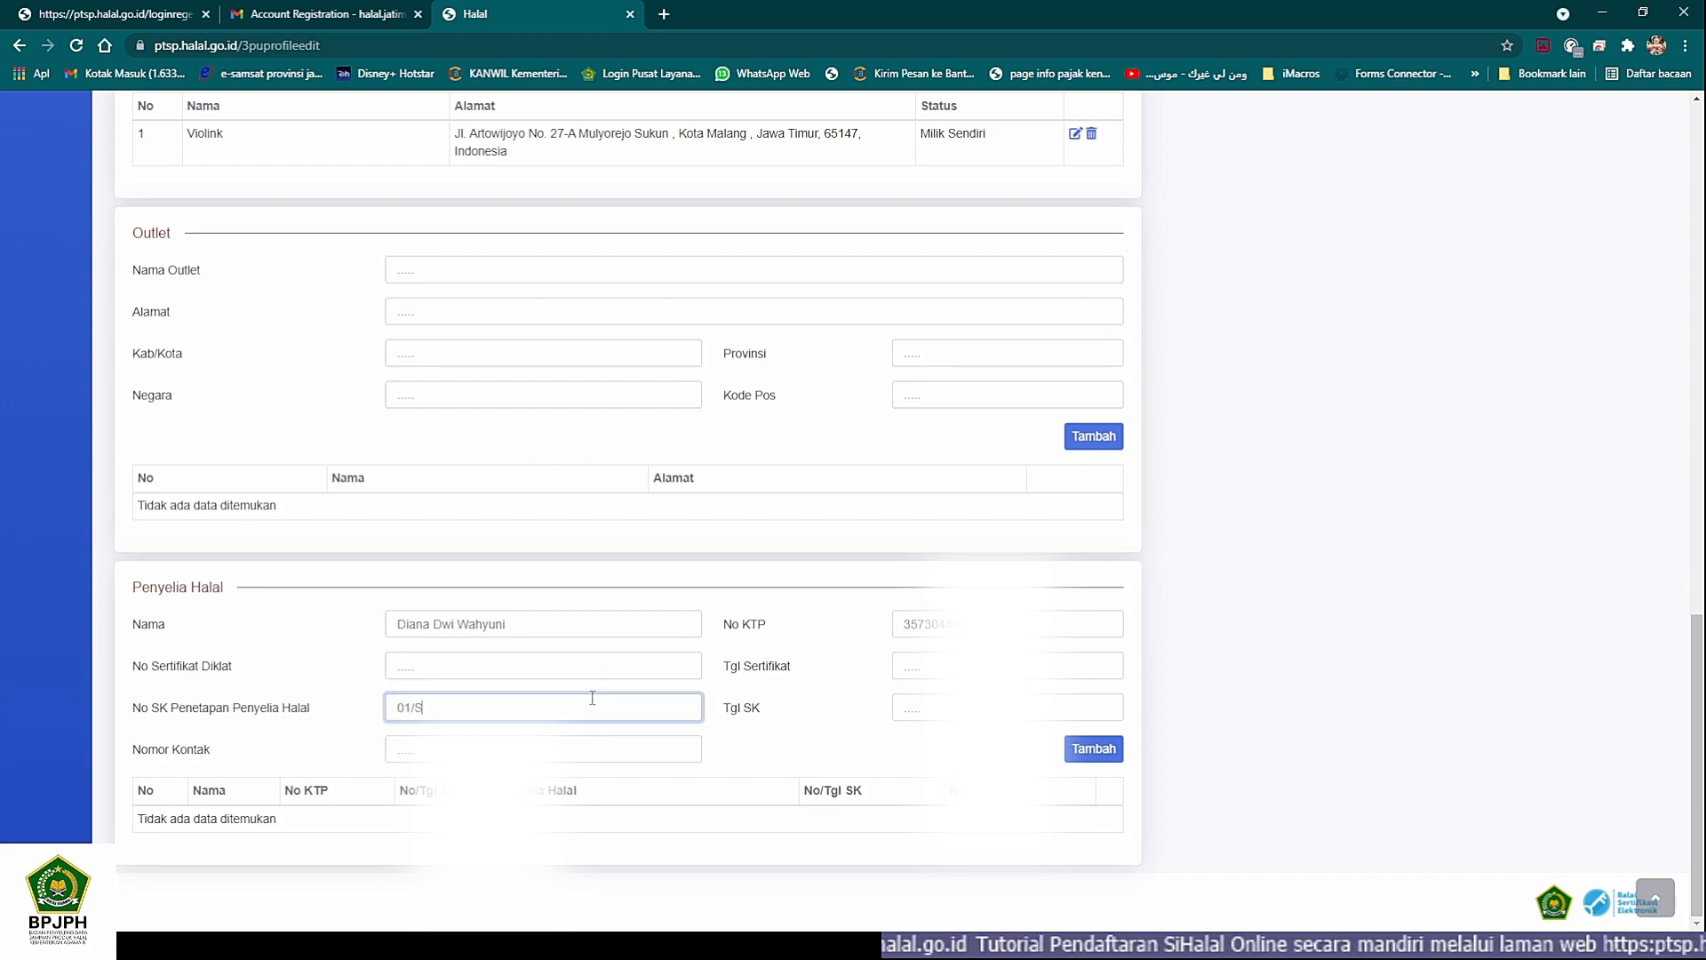
{"action": "type", "text": "KPH"}
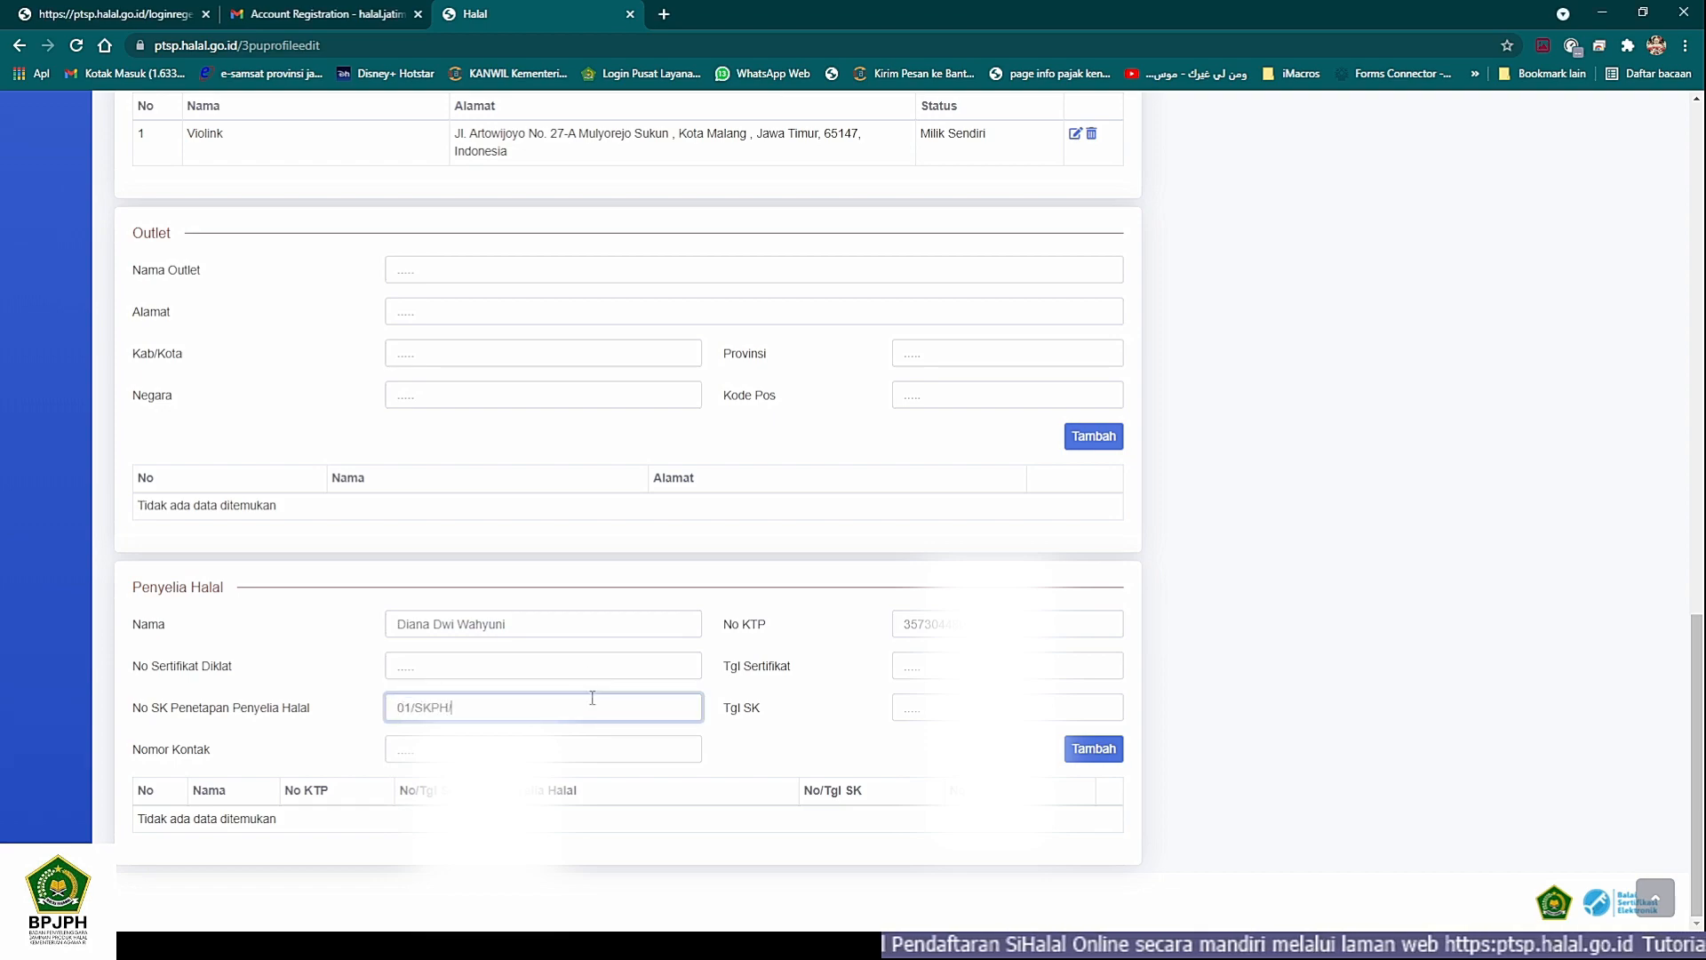
{"action": "type", "text": "/"}
{"action": "left_click", "coordinate": [592, 697]}
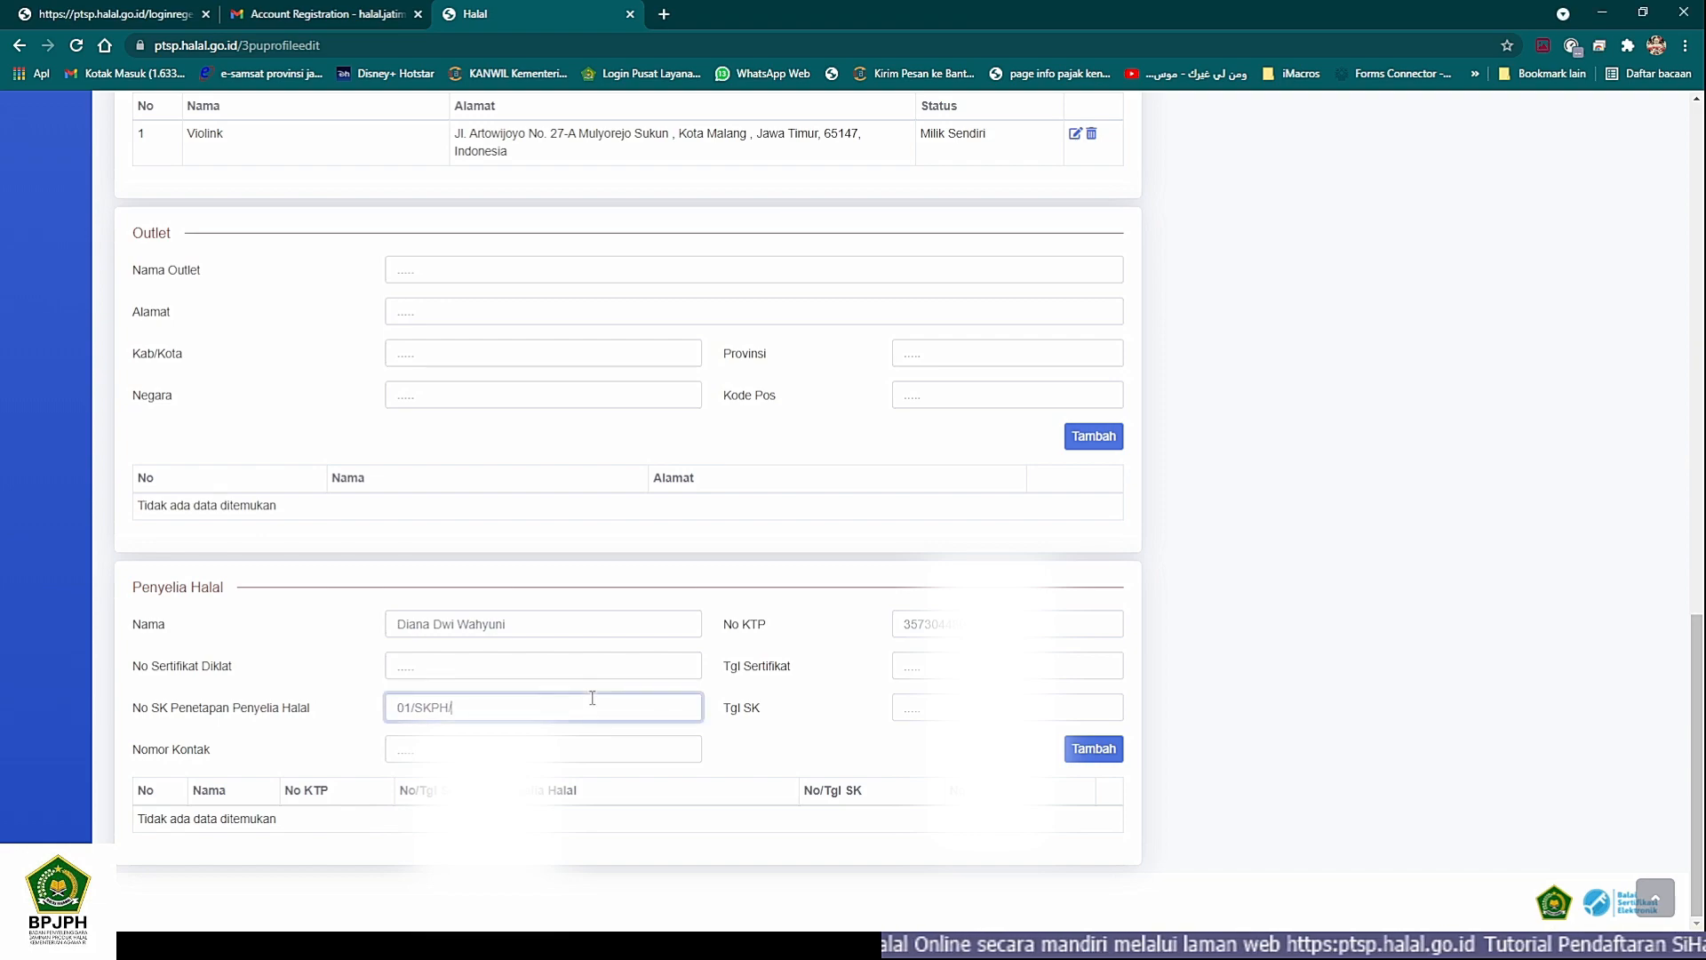
{"action": "type", "text": "VLK/"}
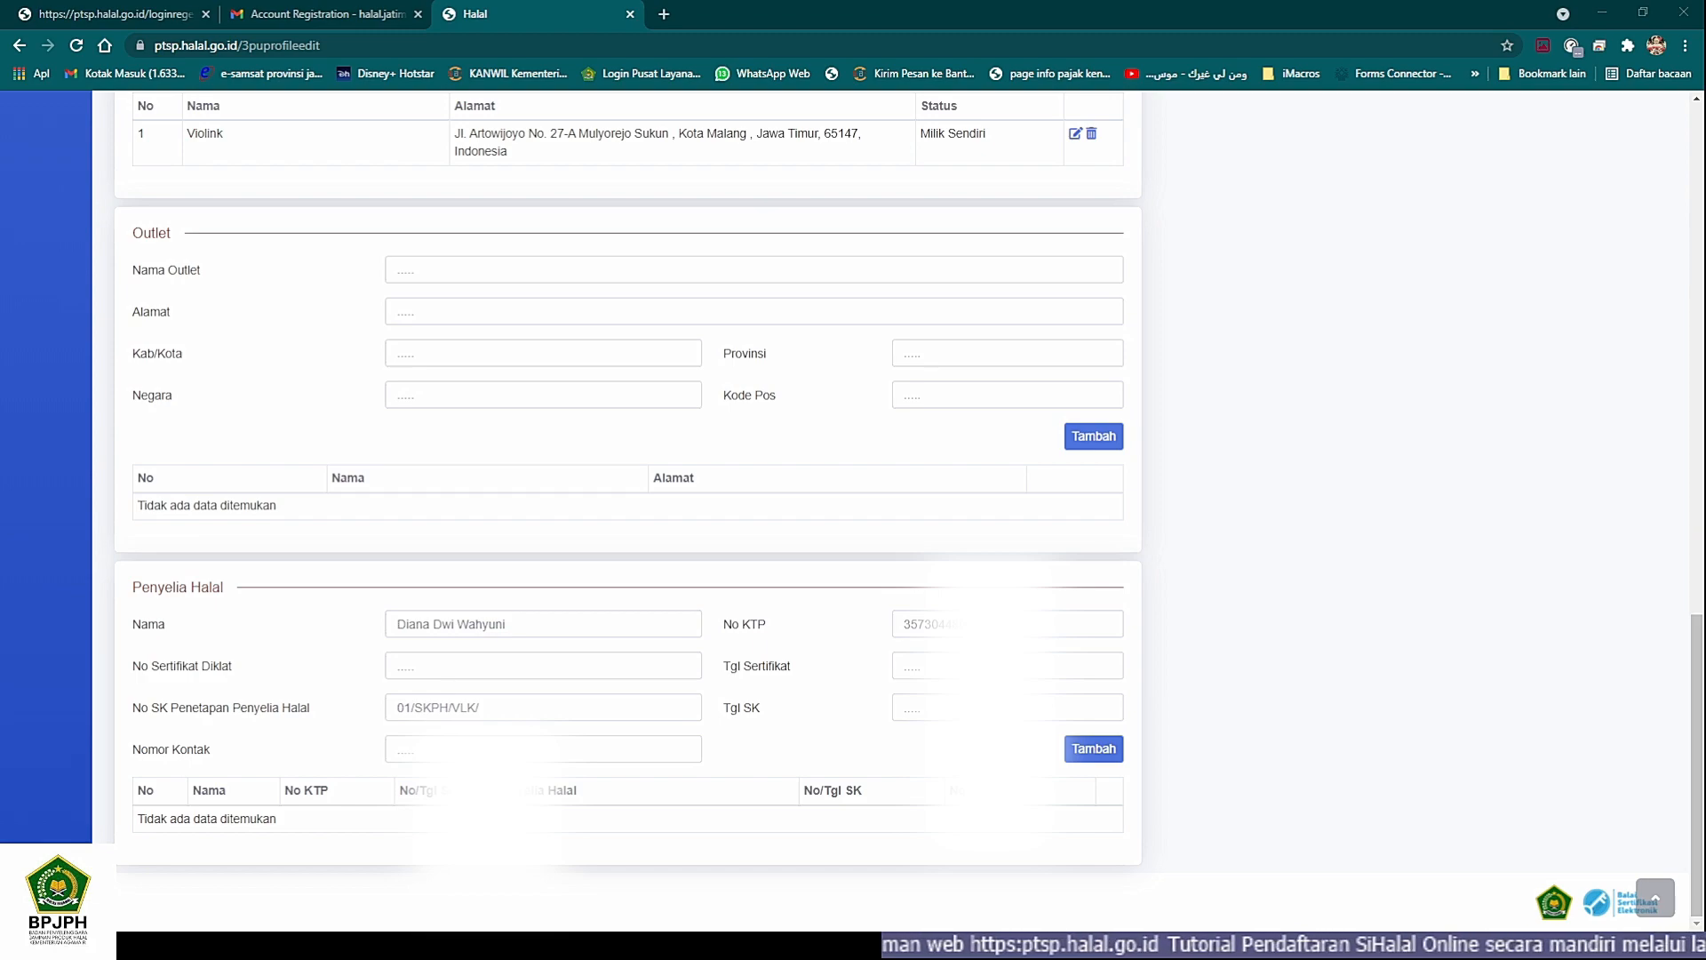
{"action": "left_click", "coordinate": [592, 698]}
{"action": "type", "text": "XI"}
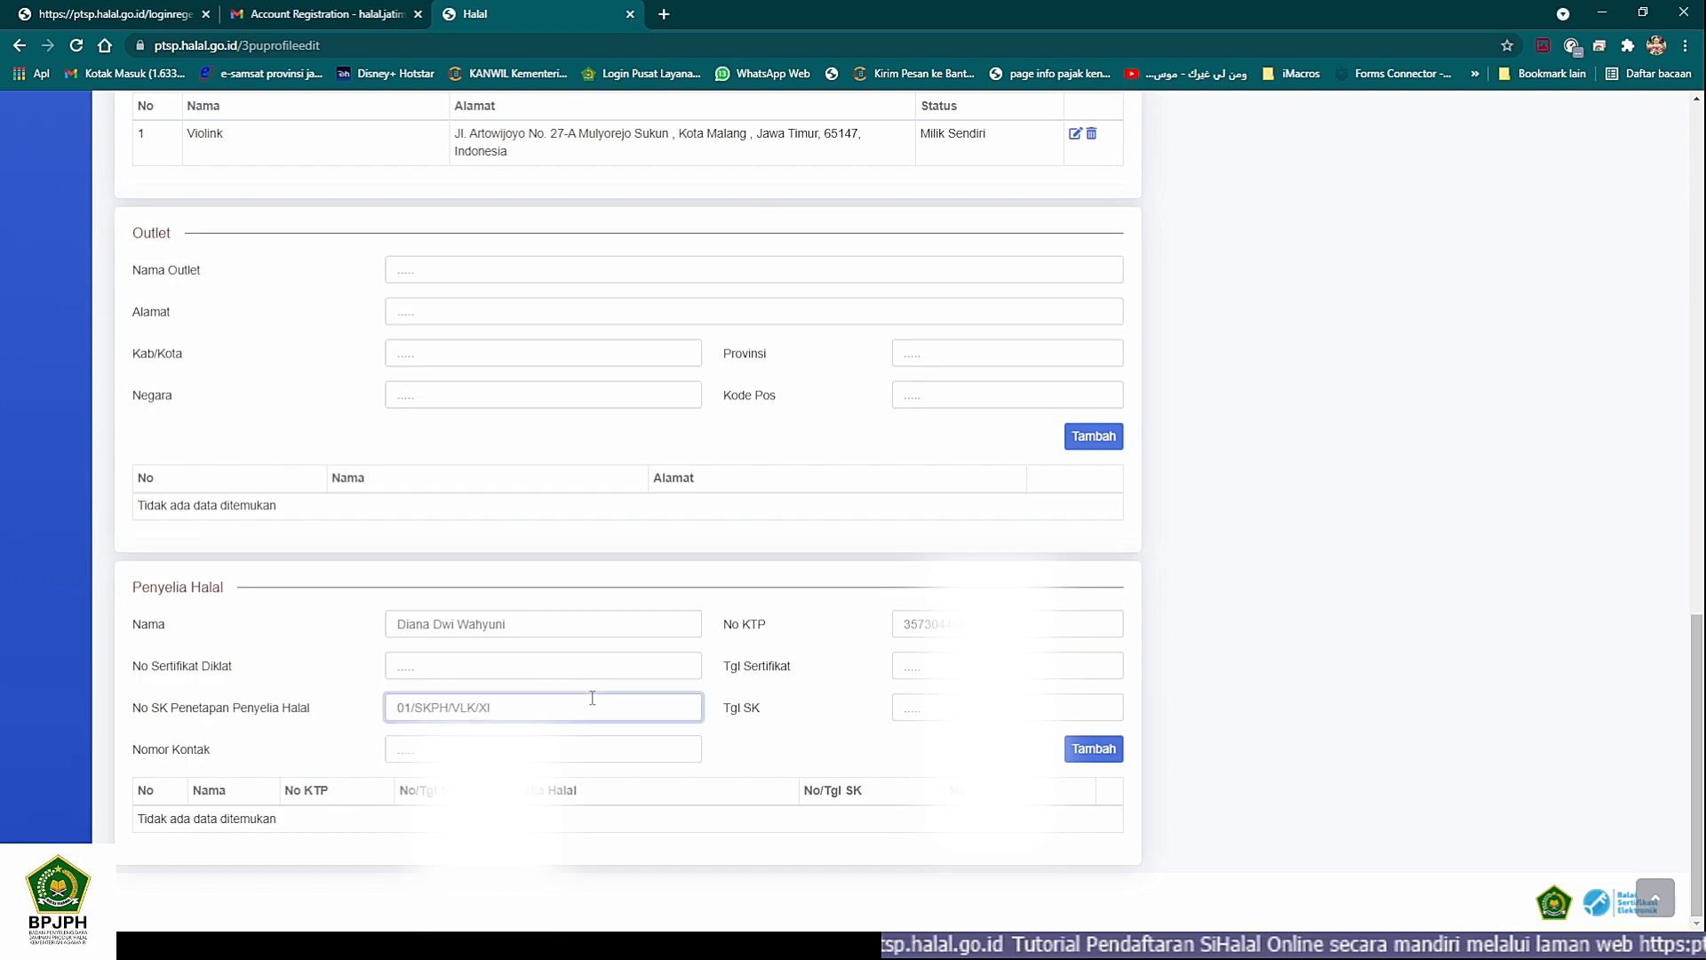
{"action": "type", "text": "/2020"}
{"action": "key", "text": "Tab"}
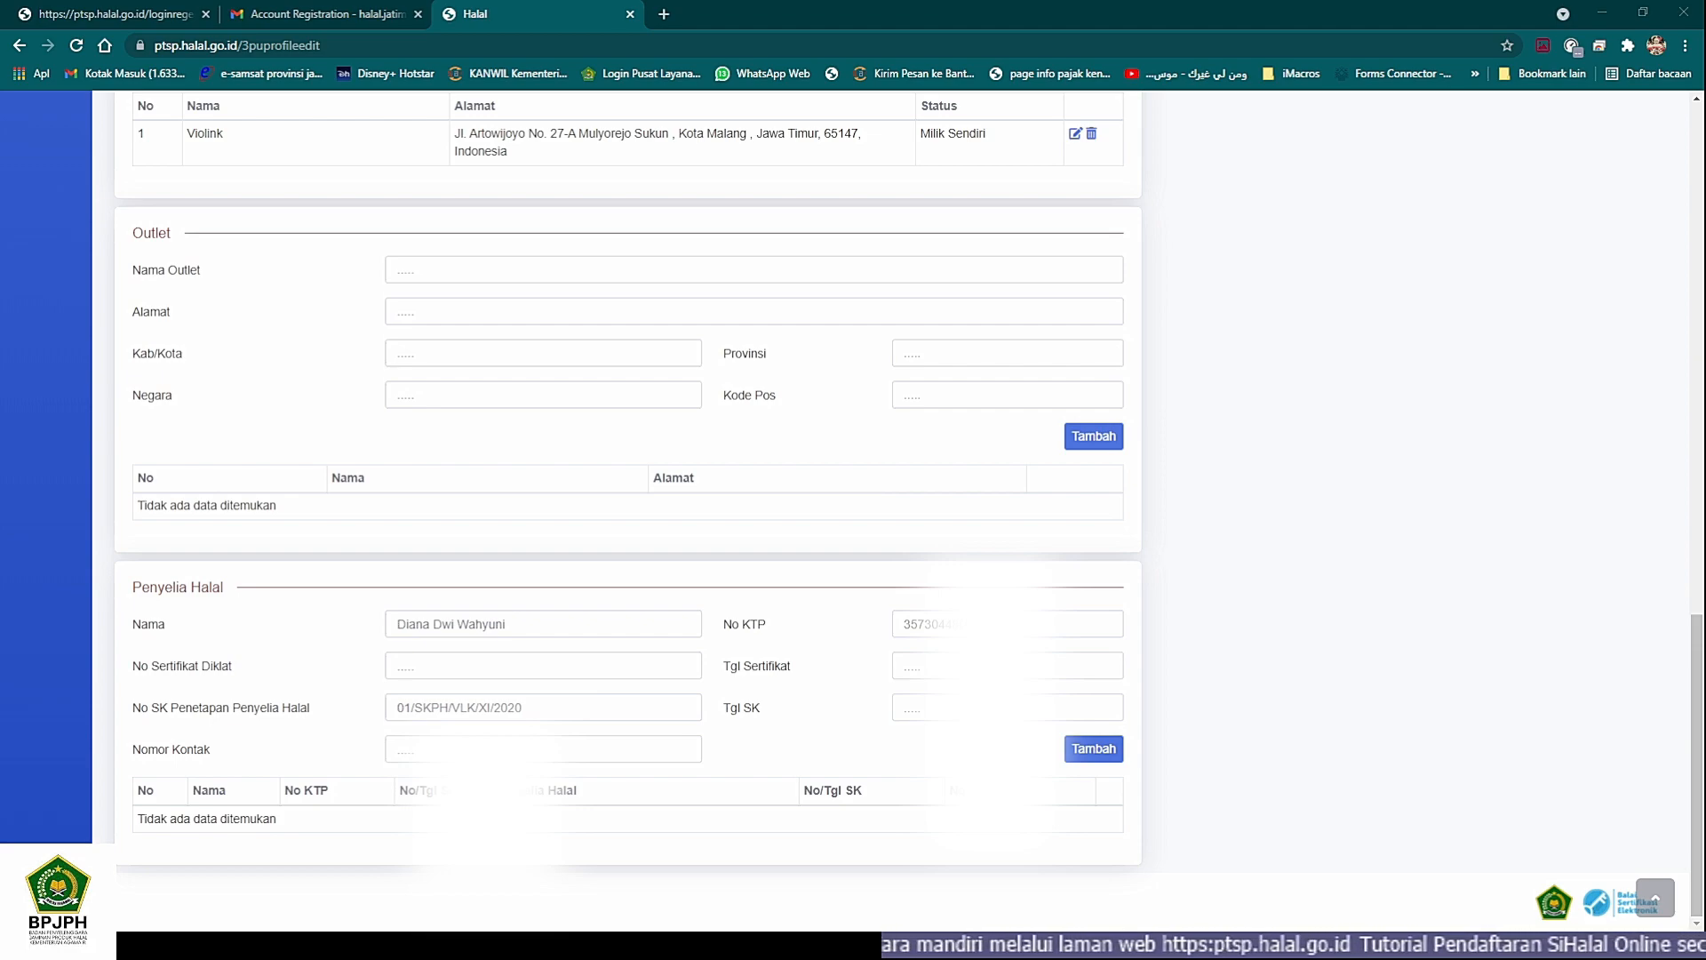
{"action": "left_click", "coordinate": [1040, 710]}
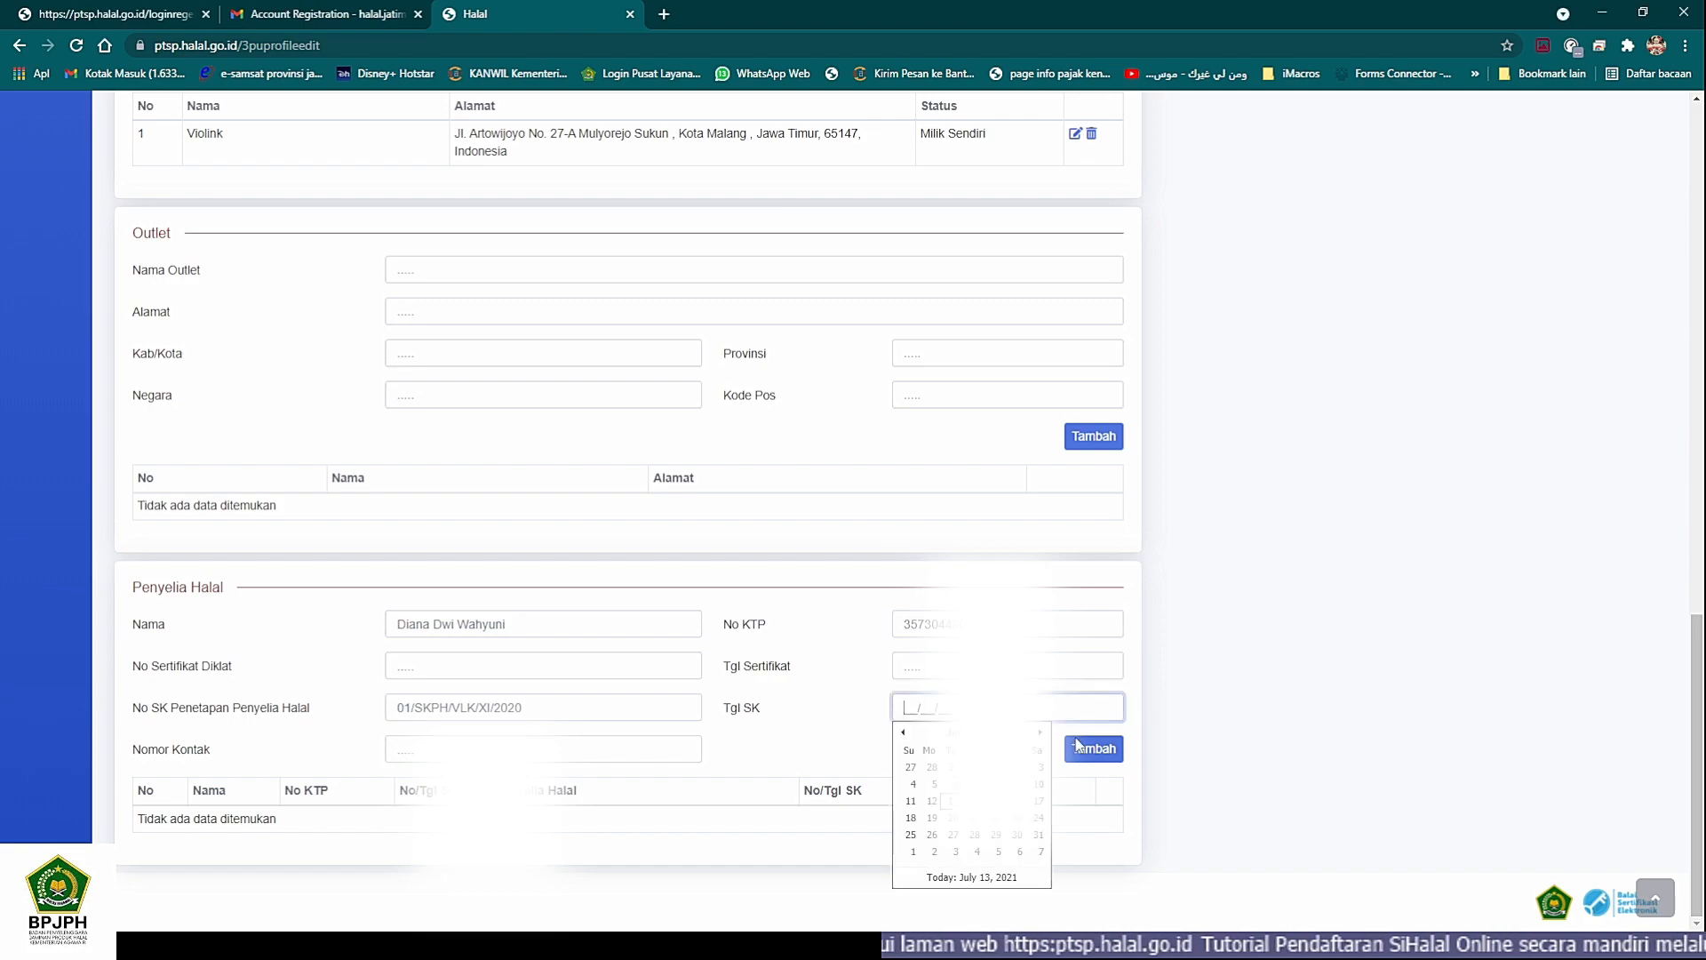
{"action": "type", "text": "071"}
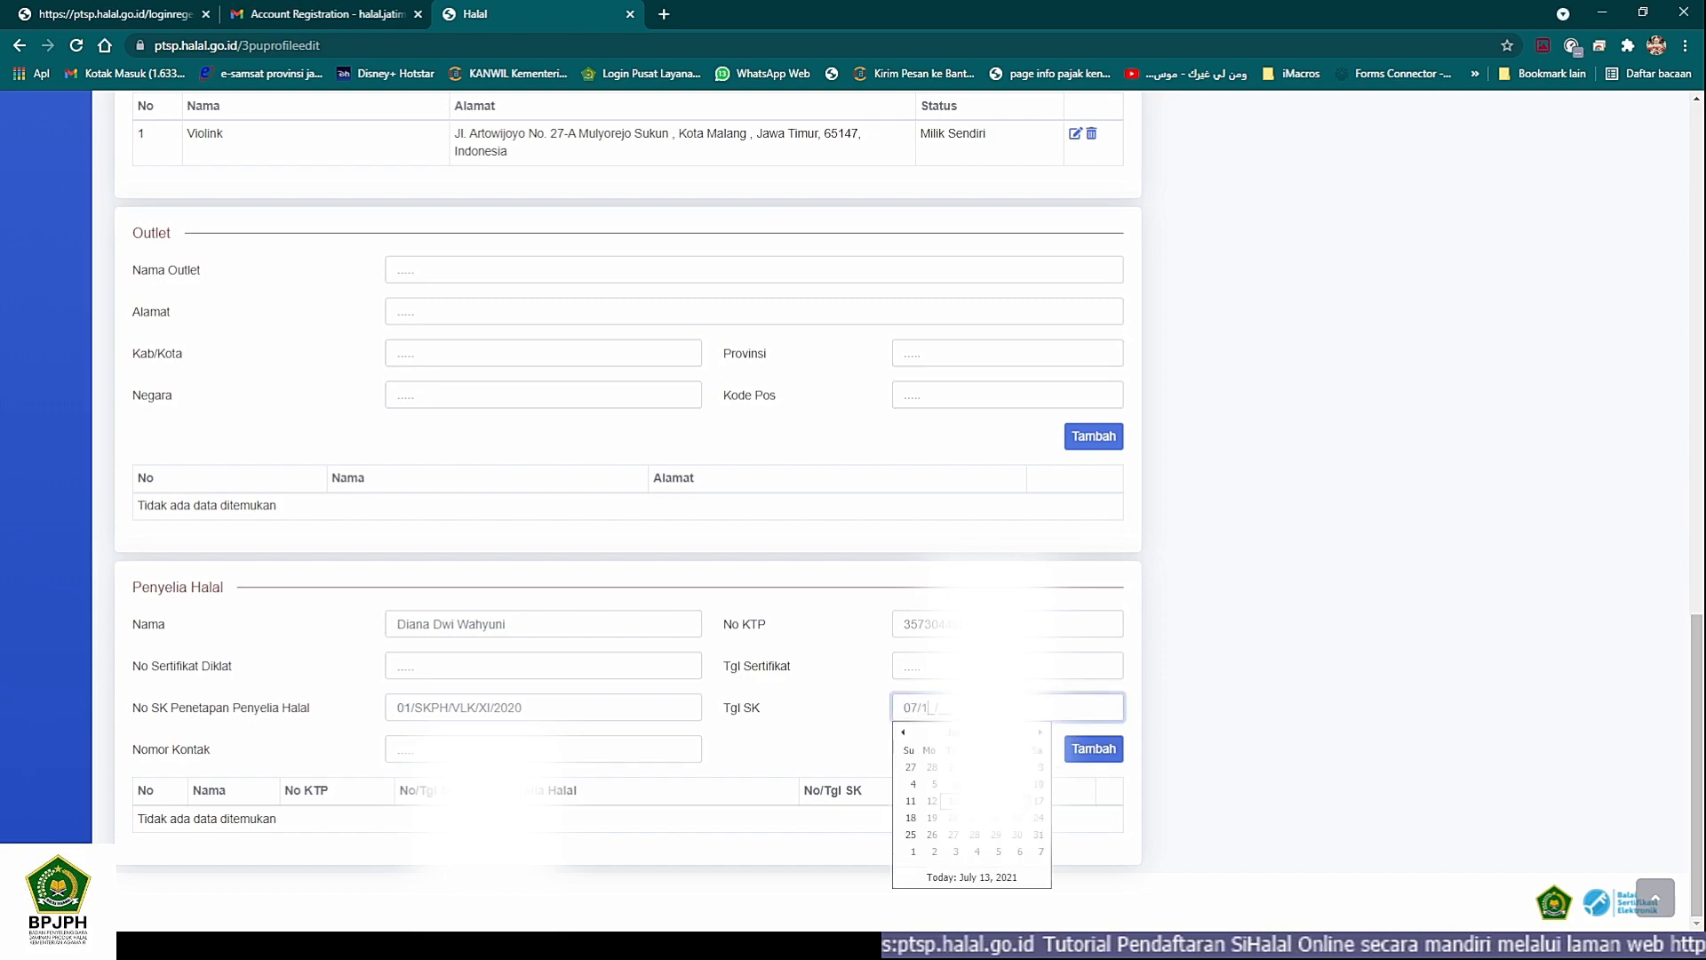
- Fill in the halal supervisor's contact number, consulting the other window, and add the supervisor to the Penyelia Halal list
{"action": "left_click", "coordinate": [565, 748]}
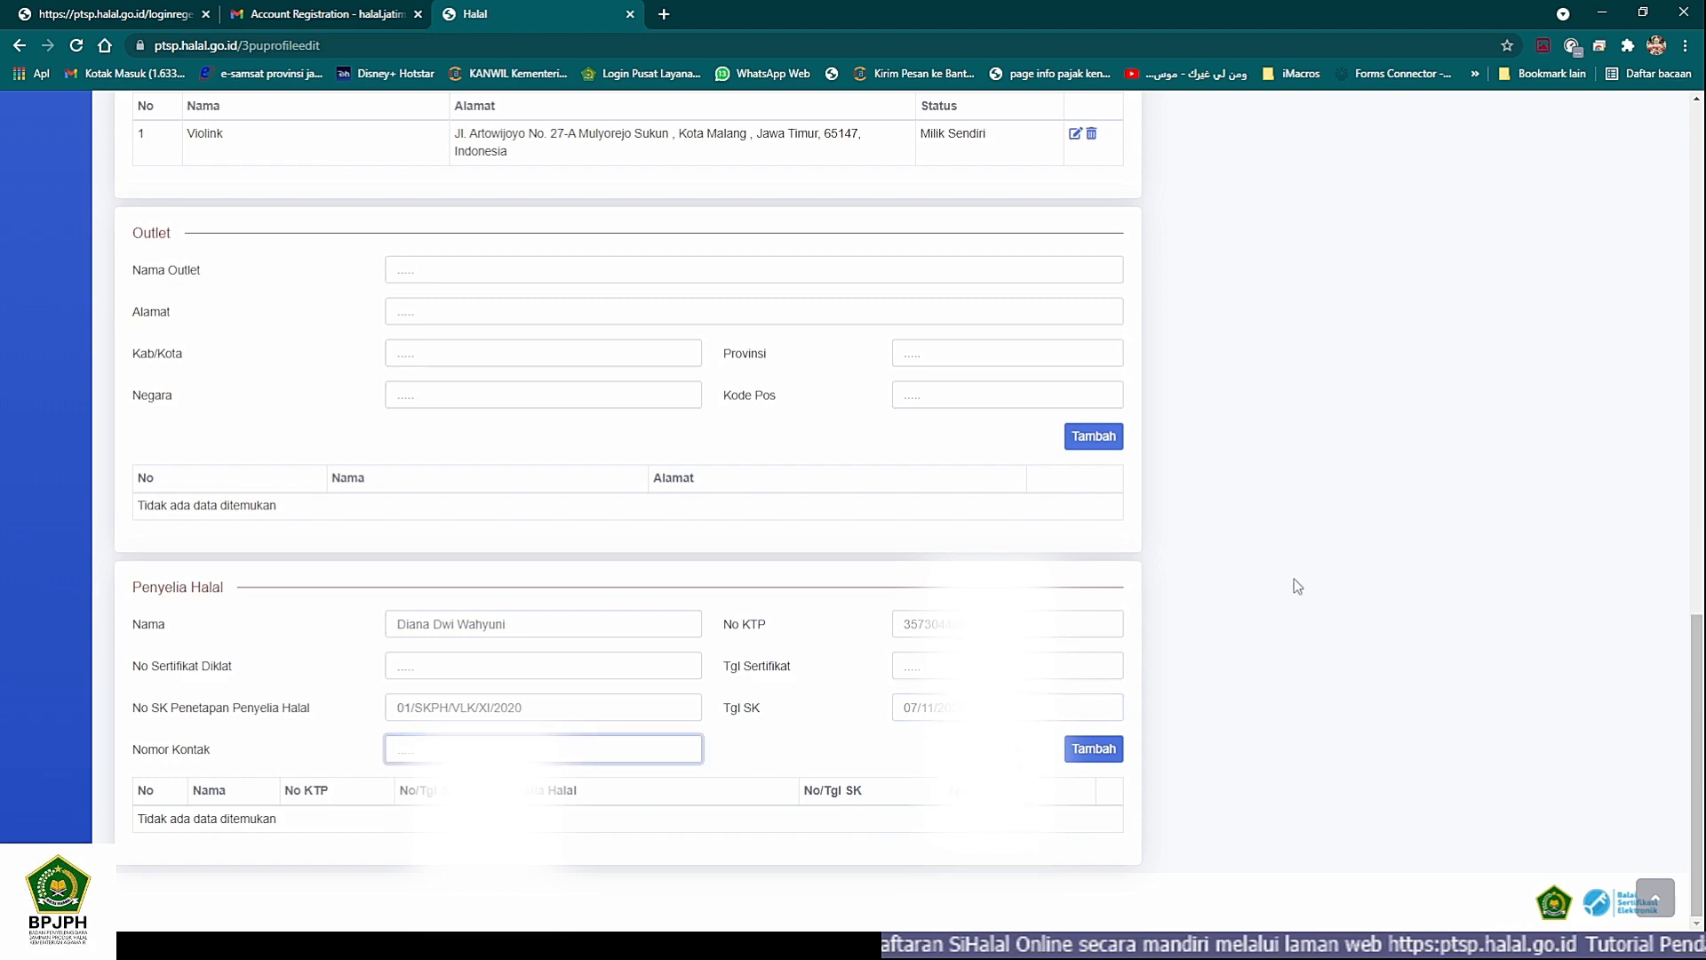
{"action": "key", "text": "alt+Tab"}
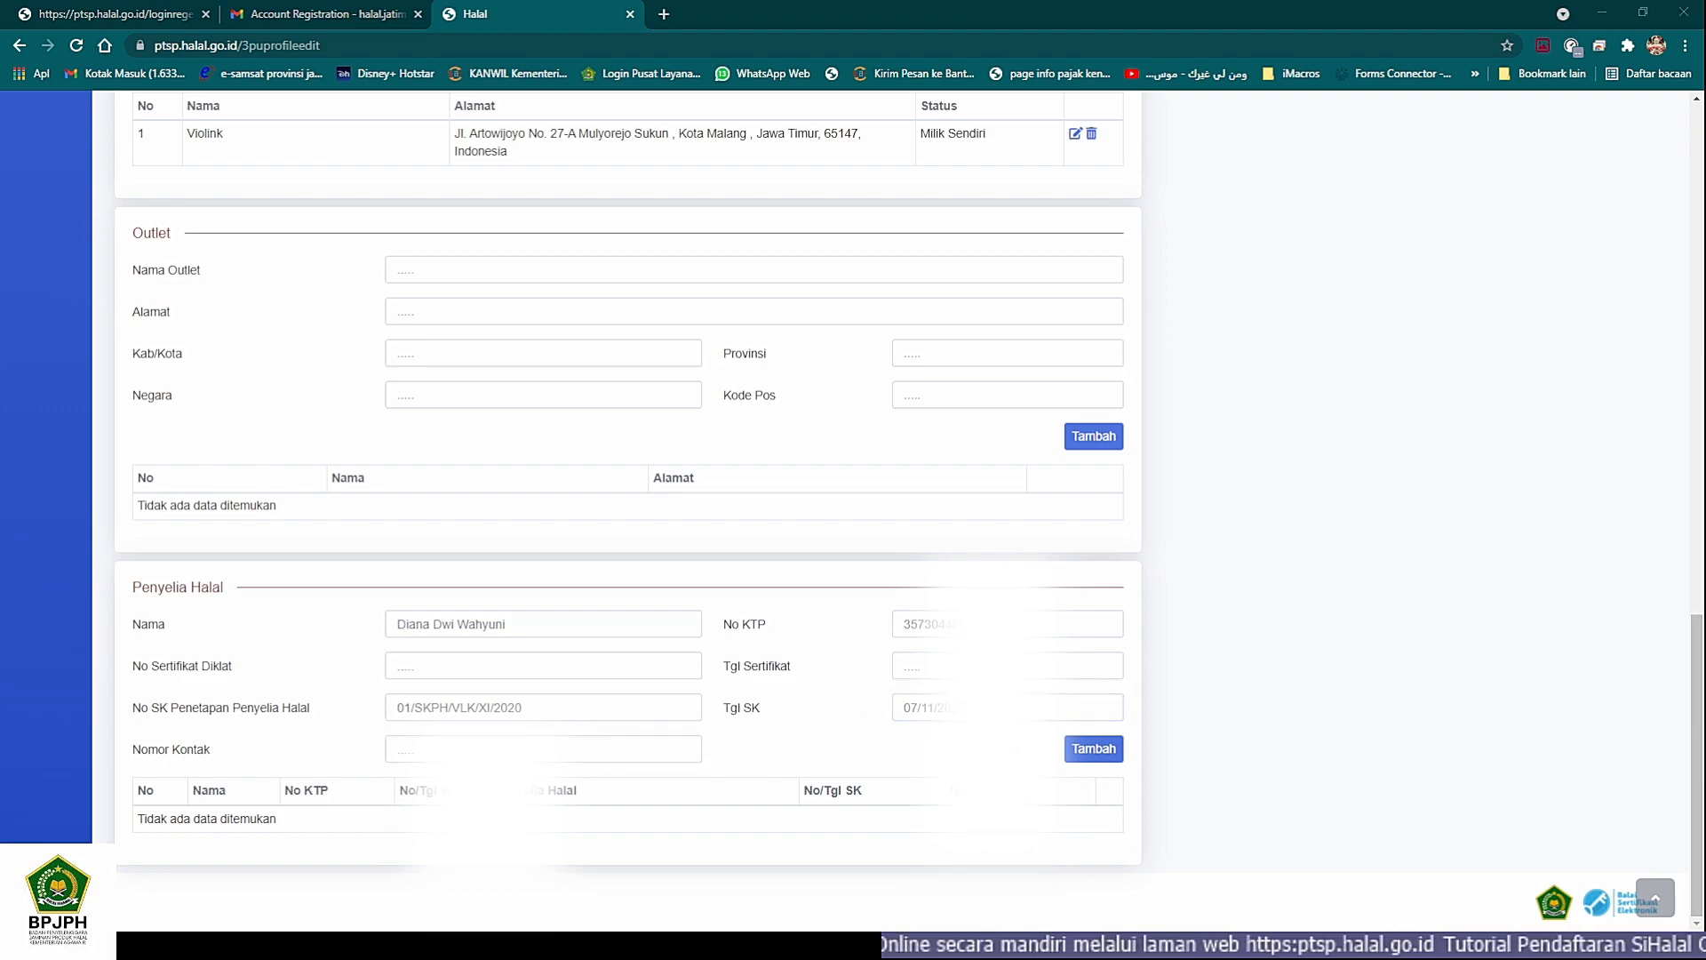
{"action": "key", "text": "alt+Tab"}
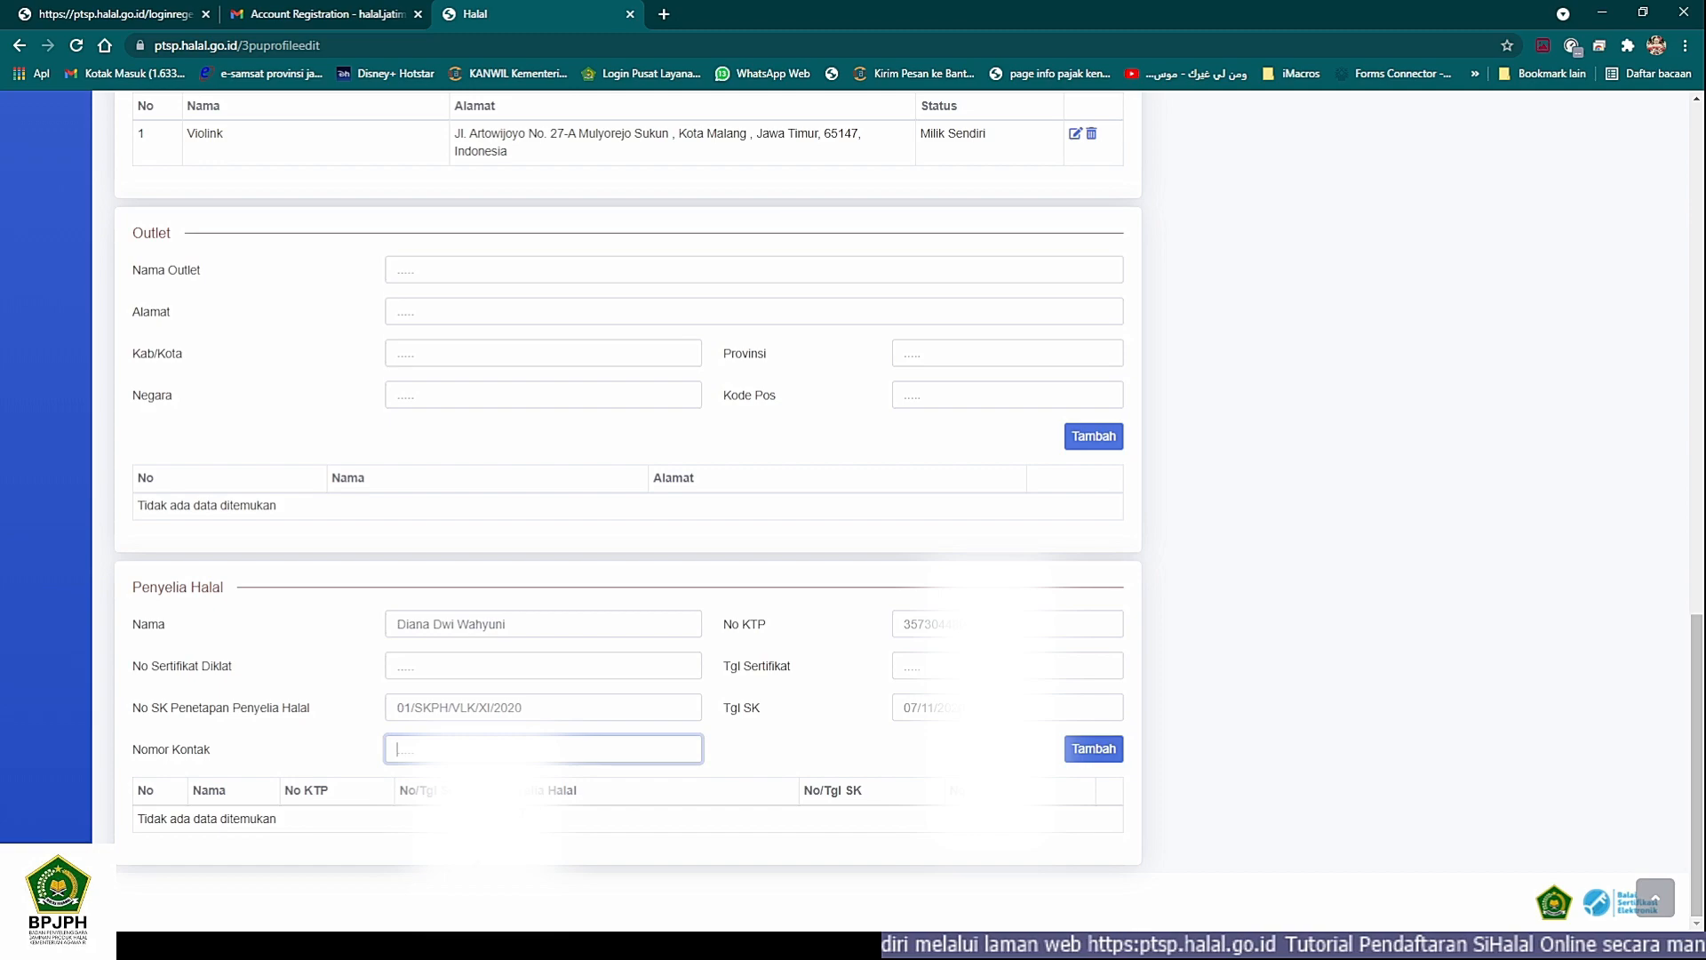
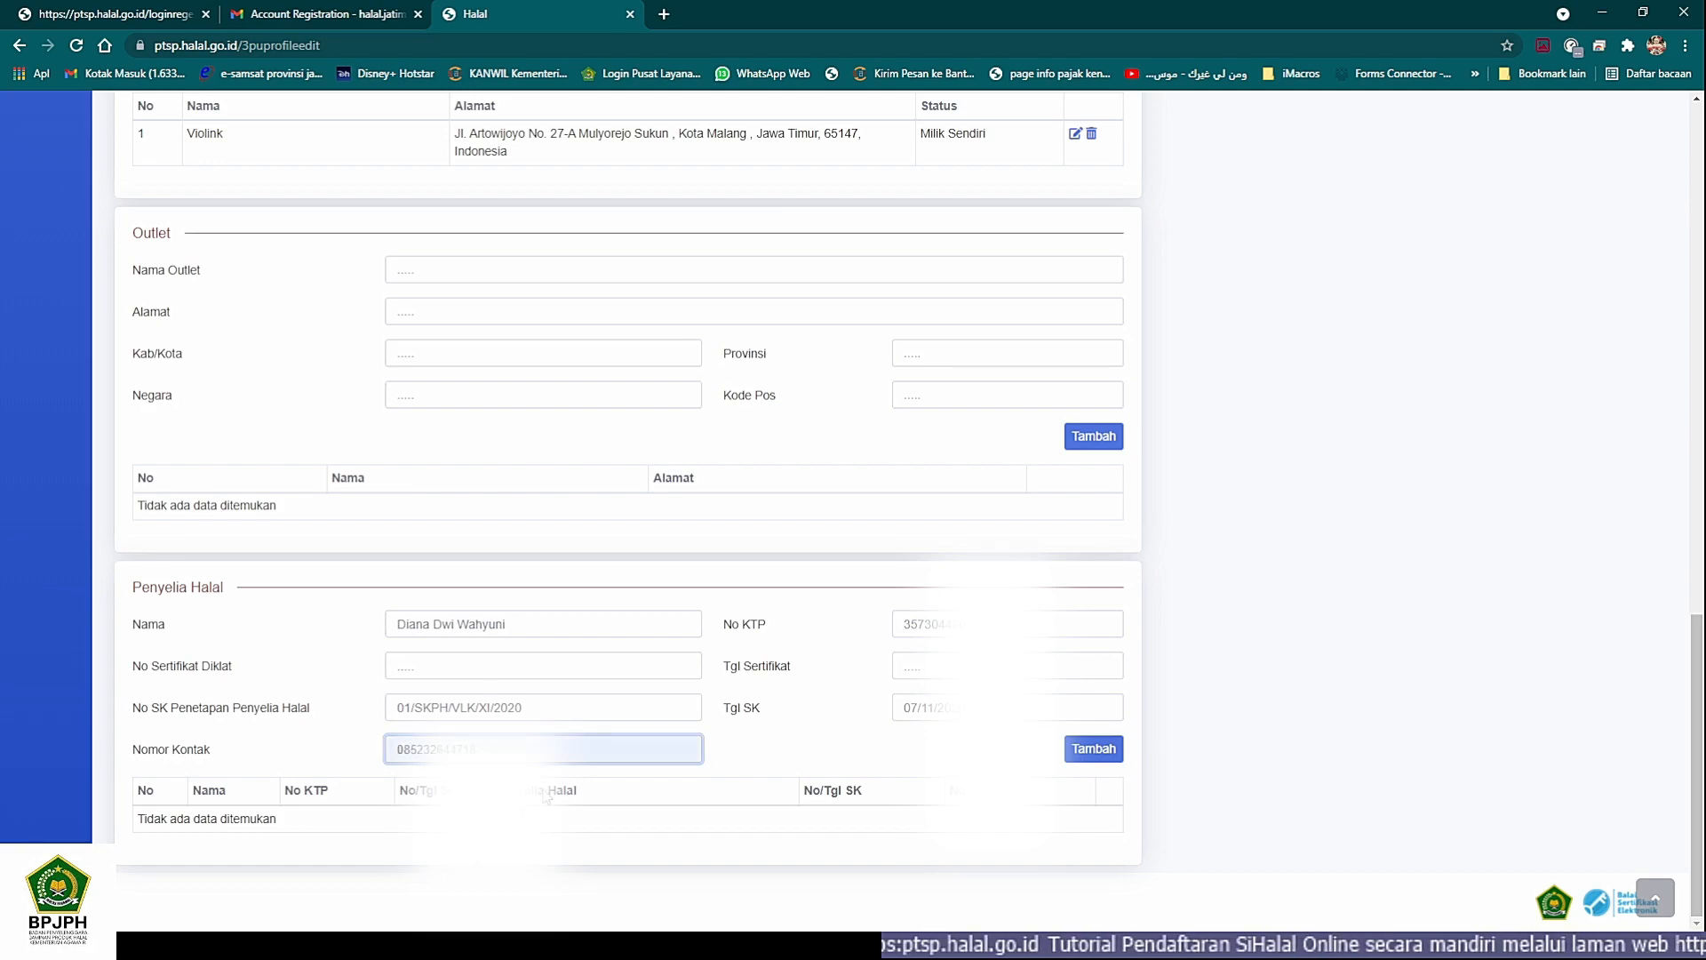
{"action": "key", "text": "alt+Tab"}
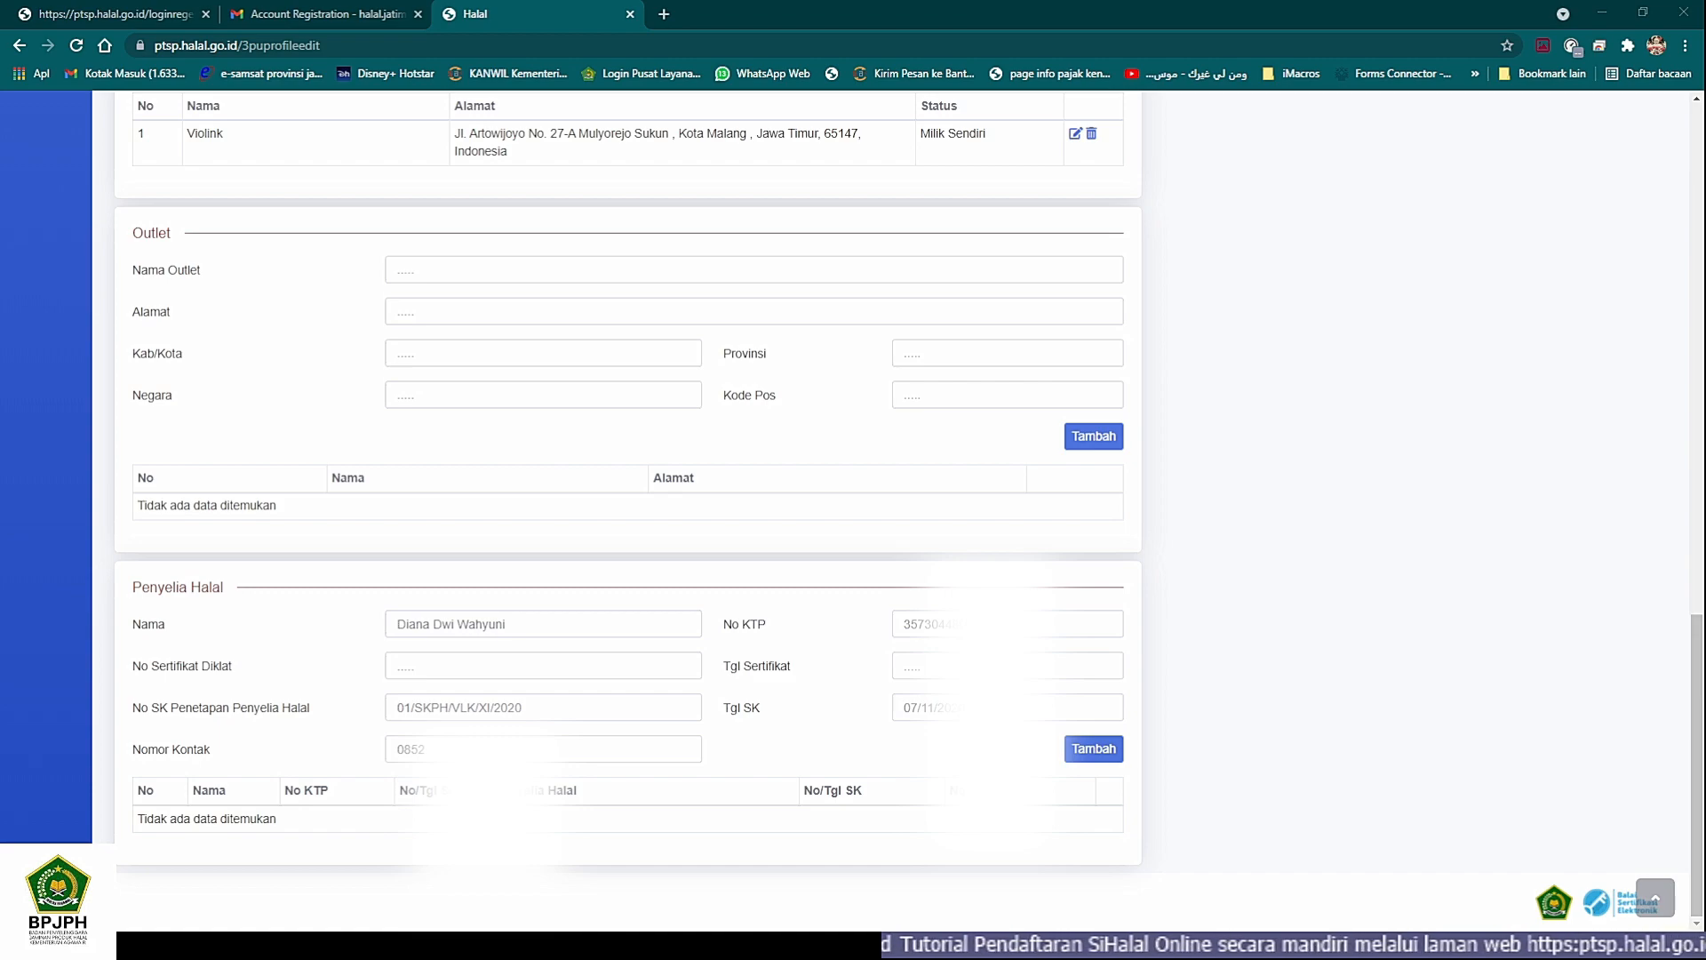
{"action": "key", "text": "alt+Tab"}
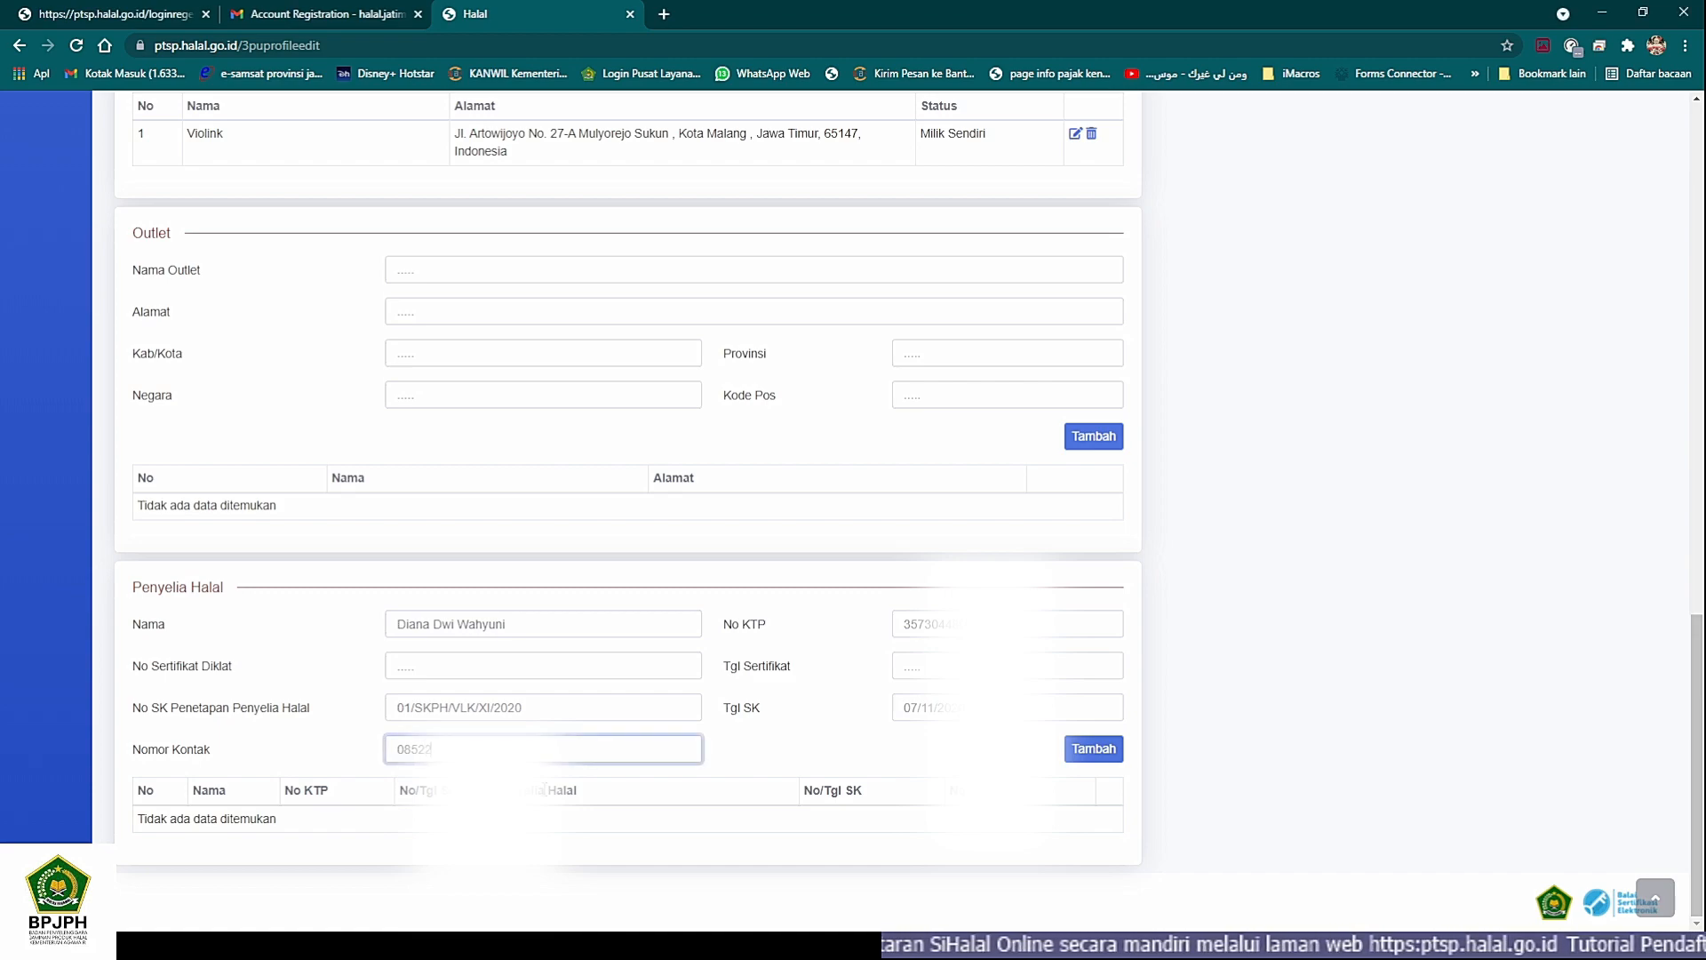
{"action": "key", "text": "alt+Tab"}
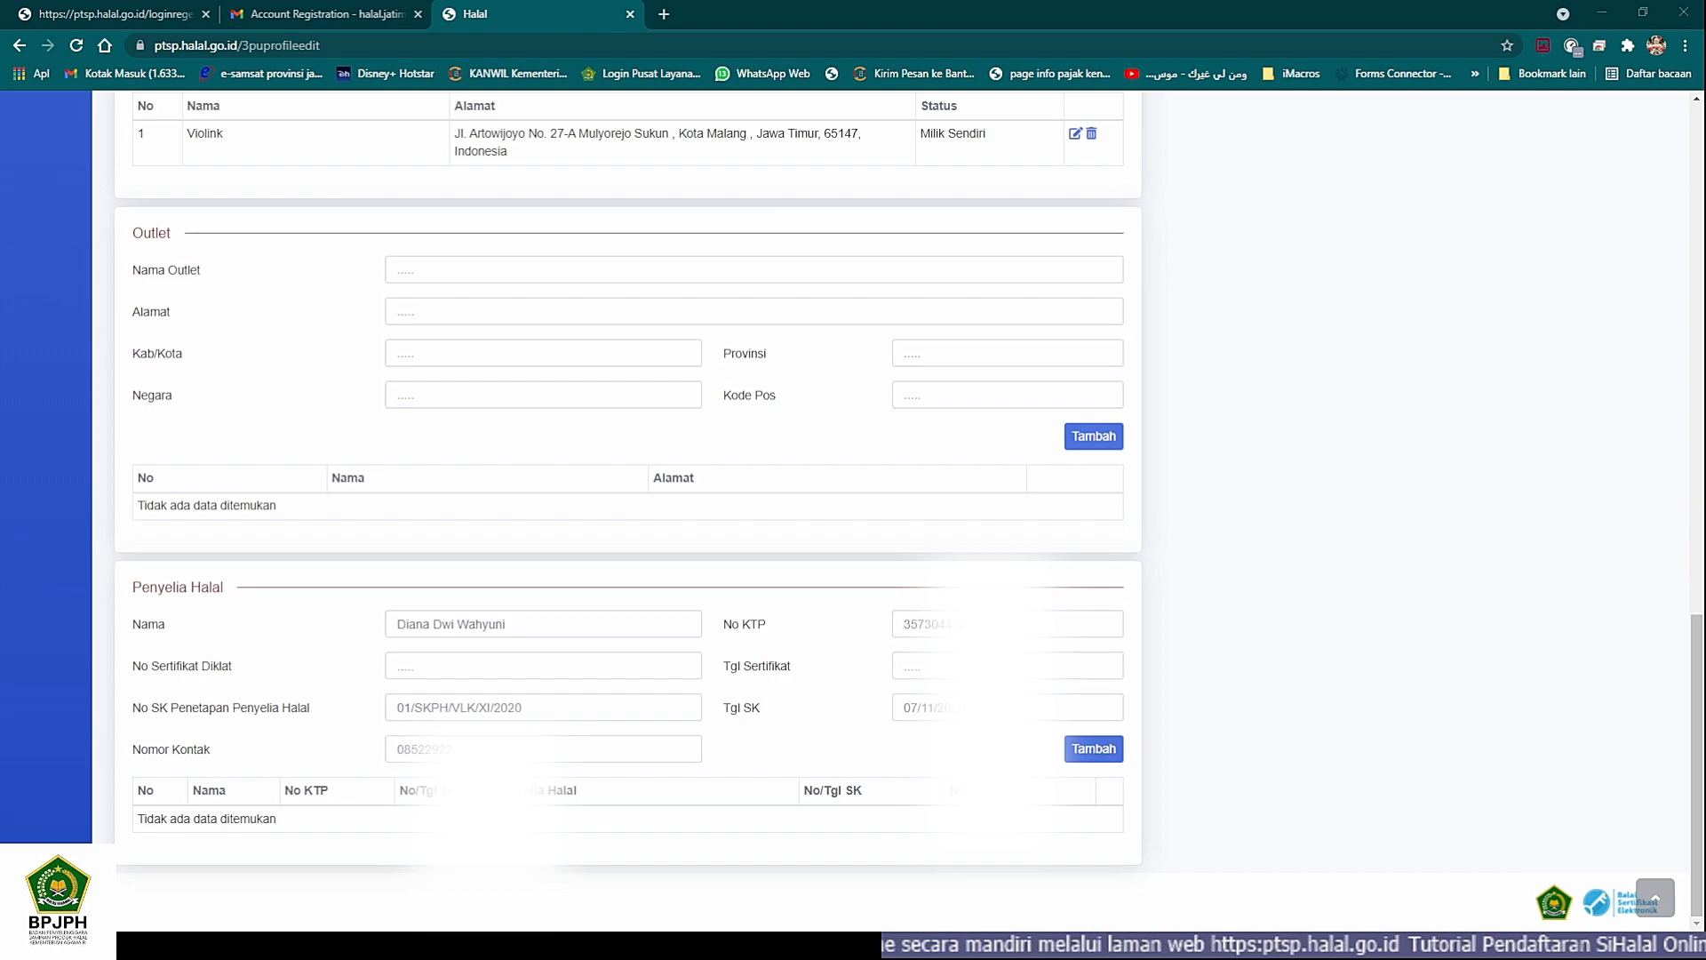
{"action": "key", "text": "alt+Tab"}
{"action": "type", "text": "0334"}
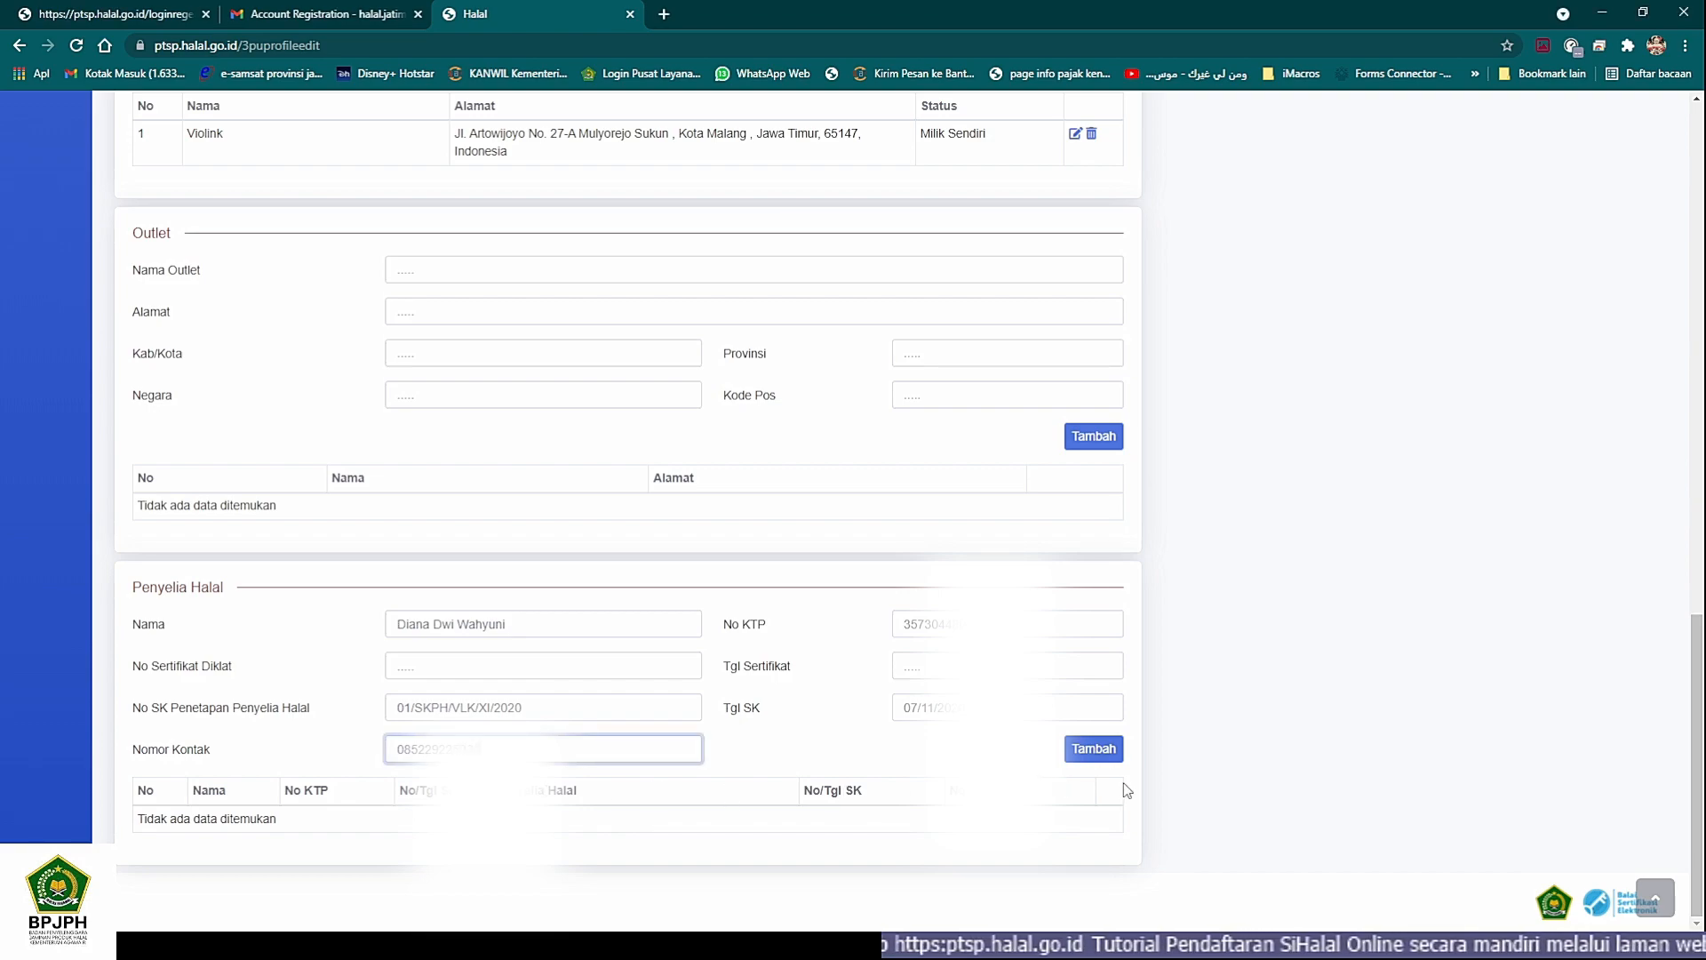
{"action": "left_click", "coordinate": [1093, 749]}
{"action": "scroll", "coordinate": [862, 751], "scroll_direction": "down", "scroll_amount": 1}
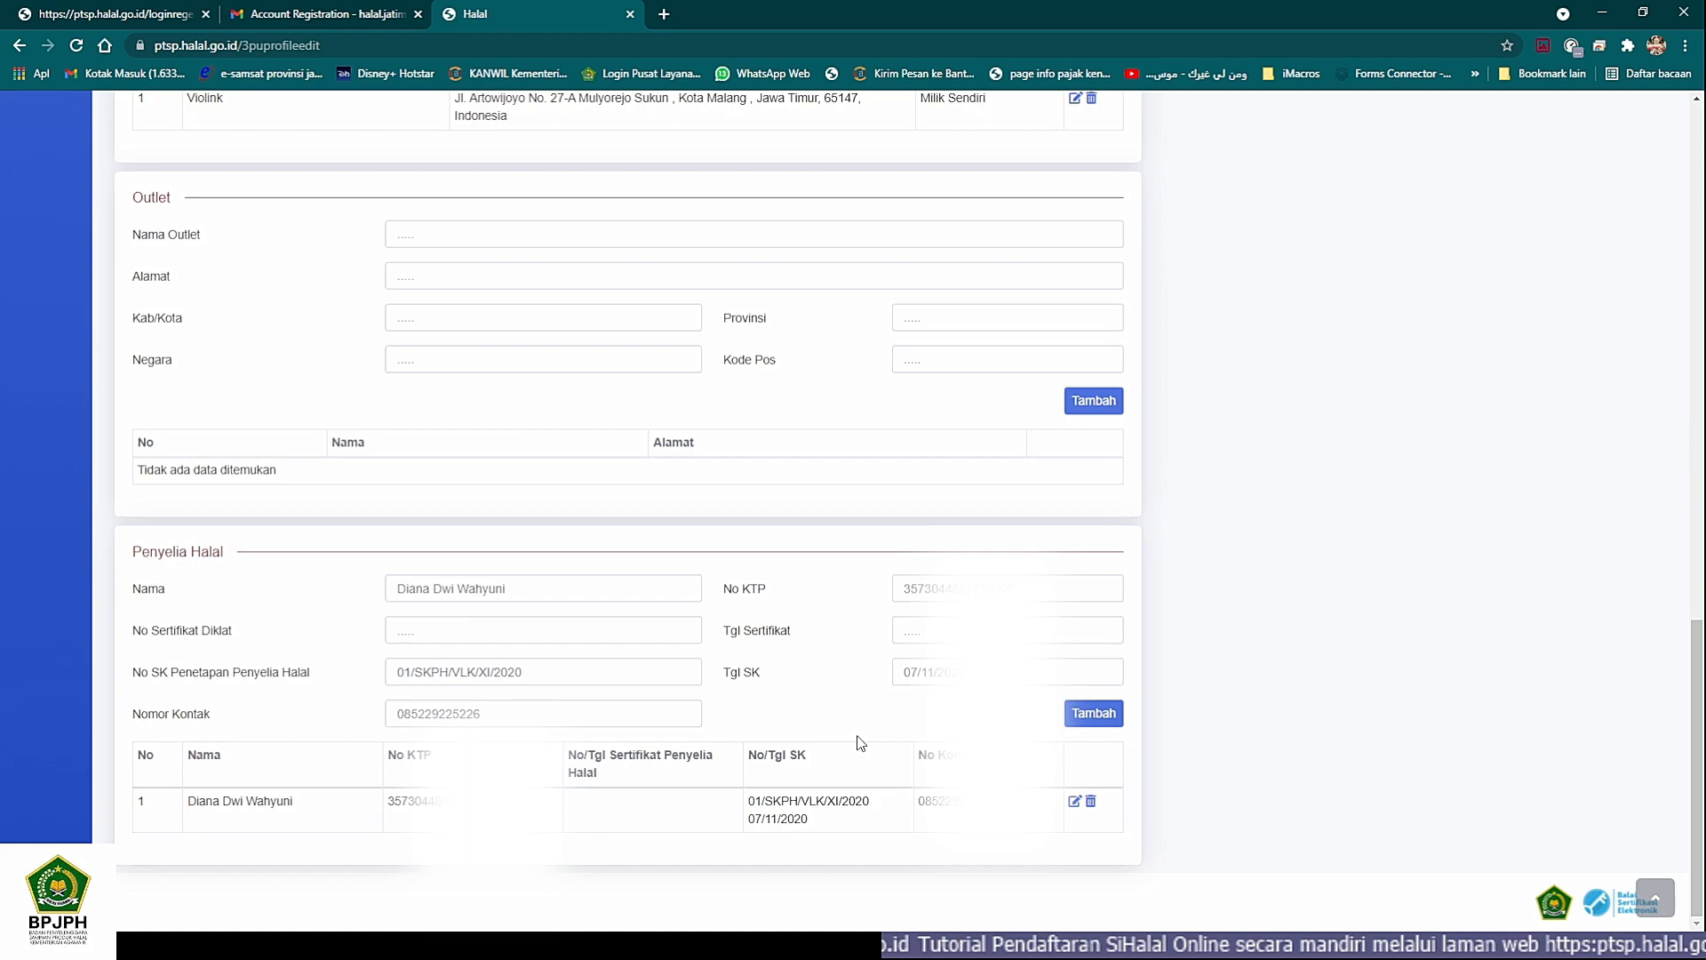
- Review the sections of the edit form and return to the Pelaku Usaha profile overview
{"action": "scroll", "coordinate": [972, 676], "scroll_direction": "up", "scroll_amount": 14}
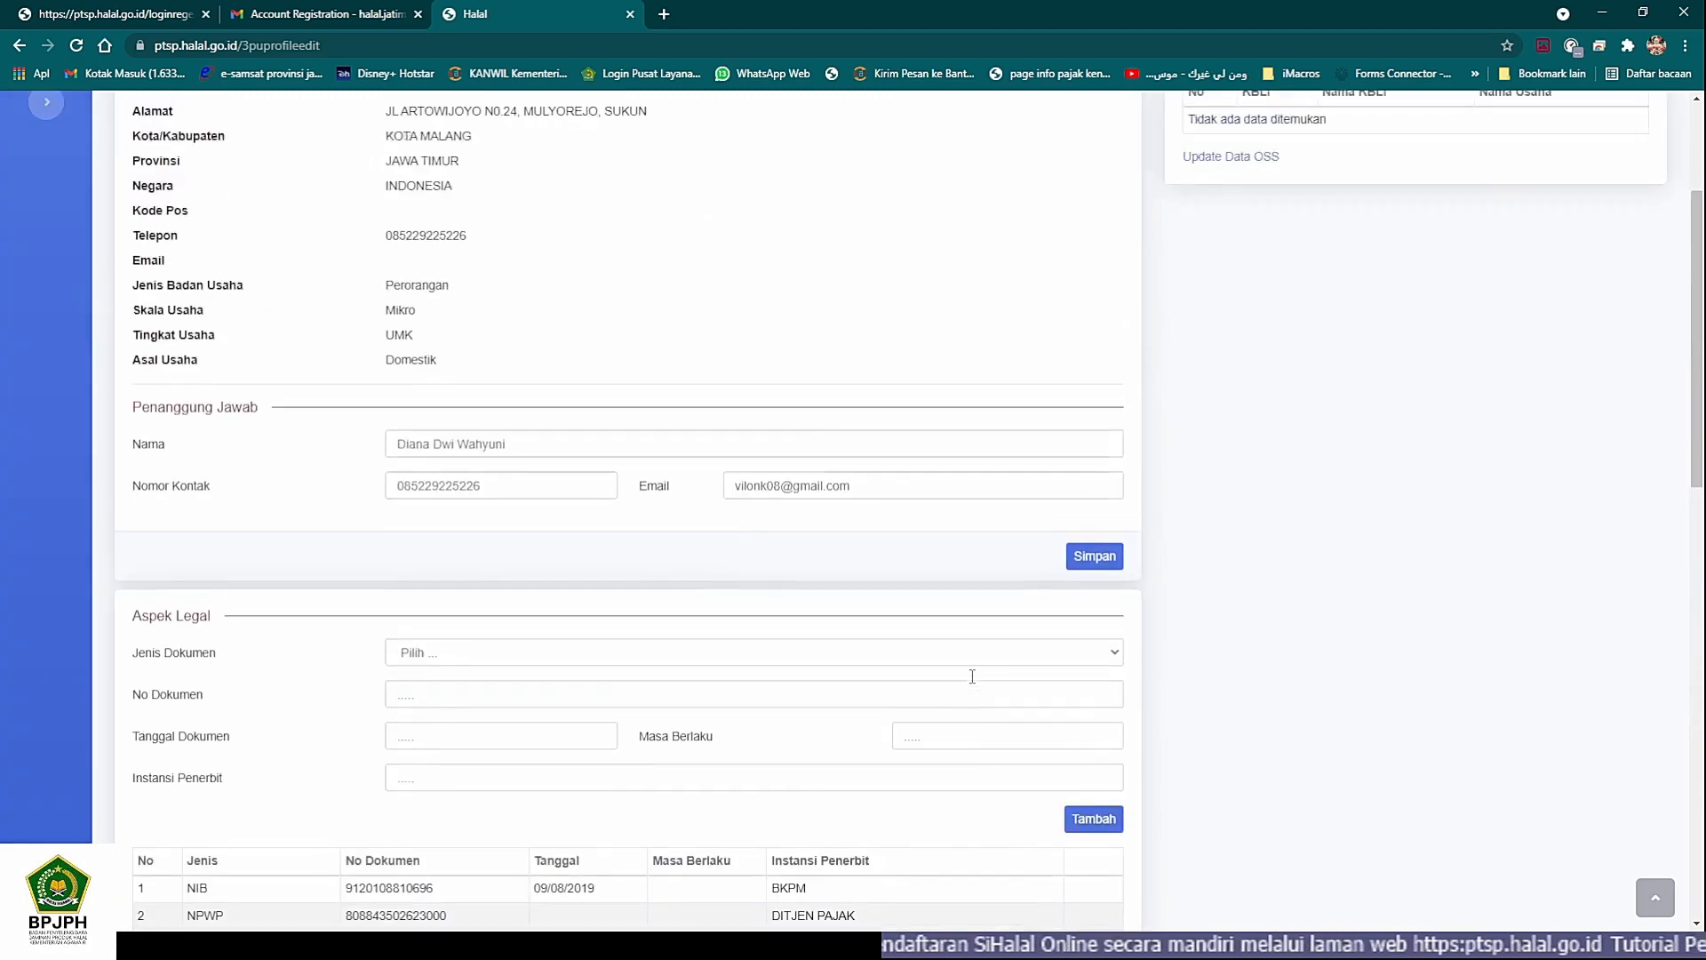
{"action": "scroll", "coordinate": [972, 676], "scroll_direction": "up", "scroll_amount": 3}
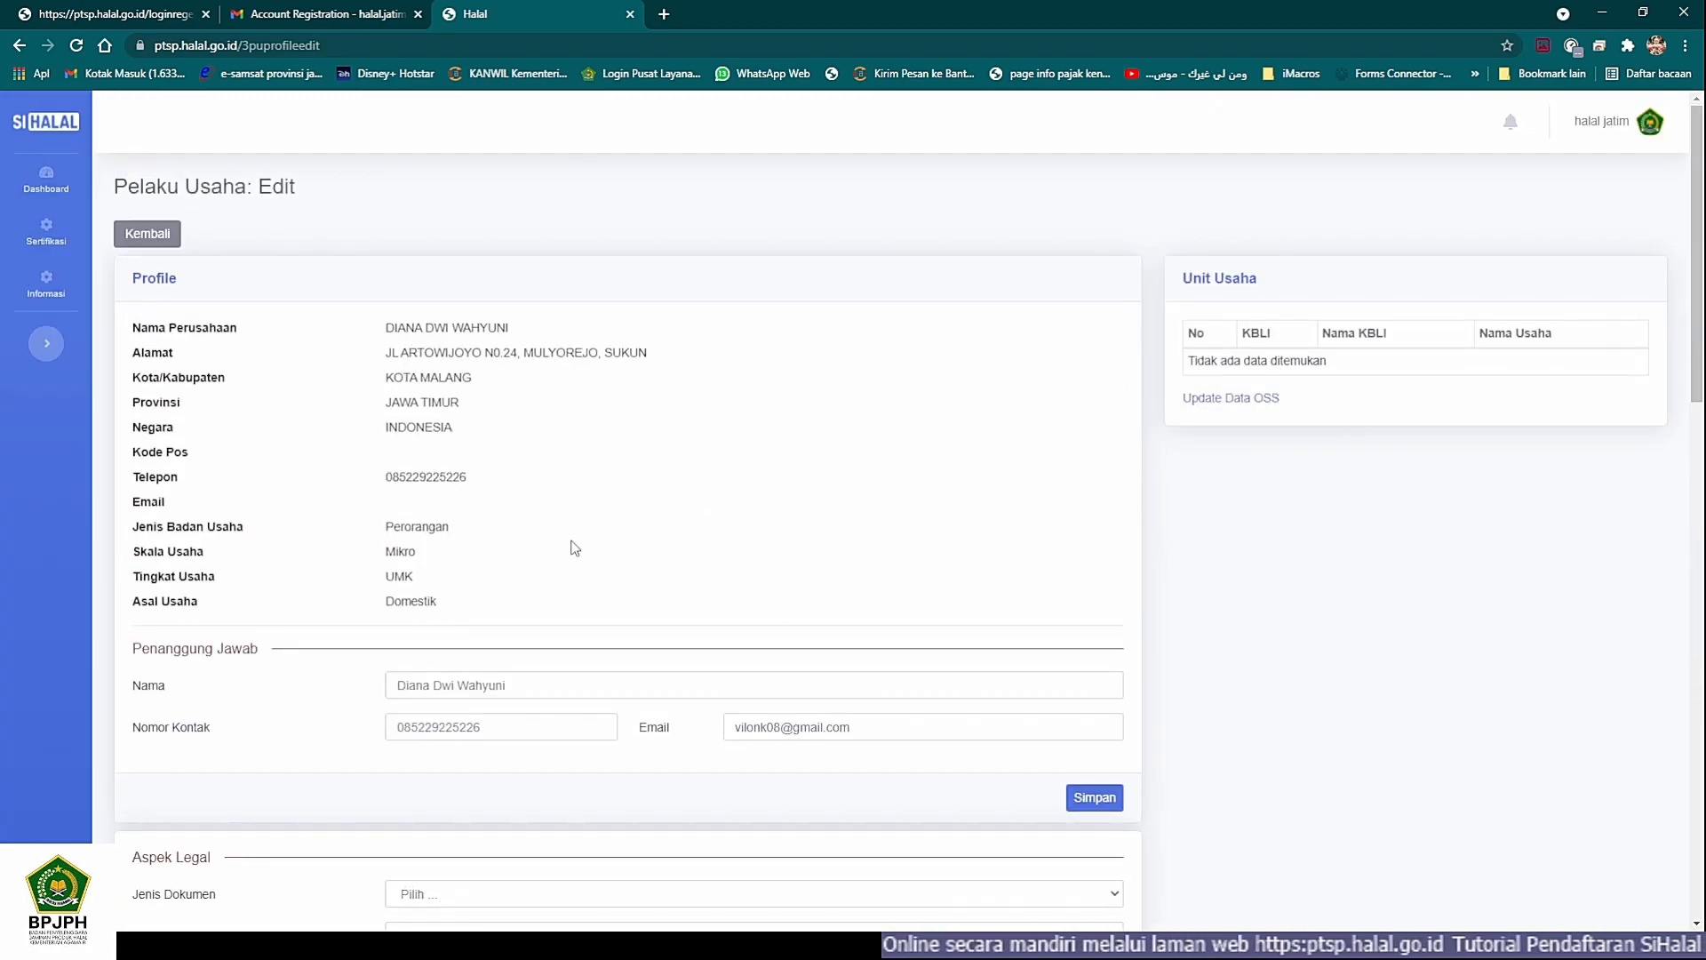
{"action": "scroll", "coordinate": [299, 476], "scroll_direction": "down", "scroll_amount": 18}
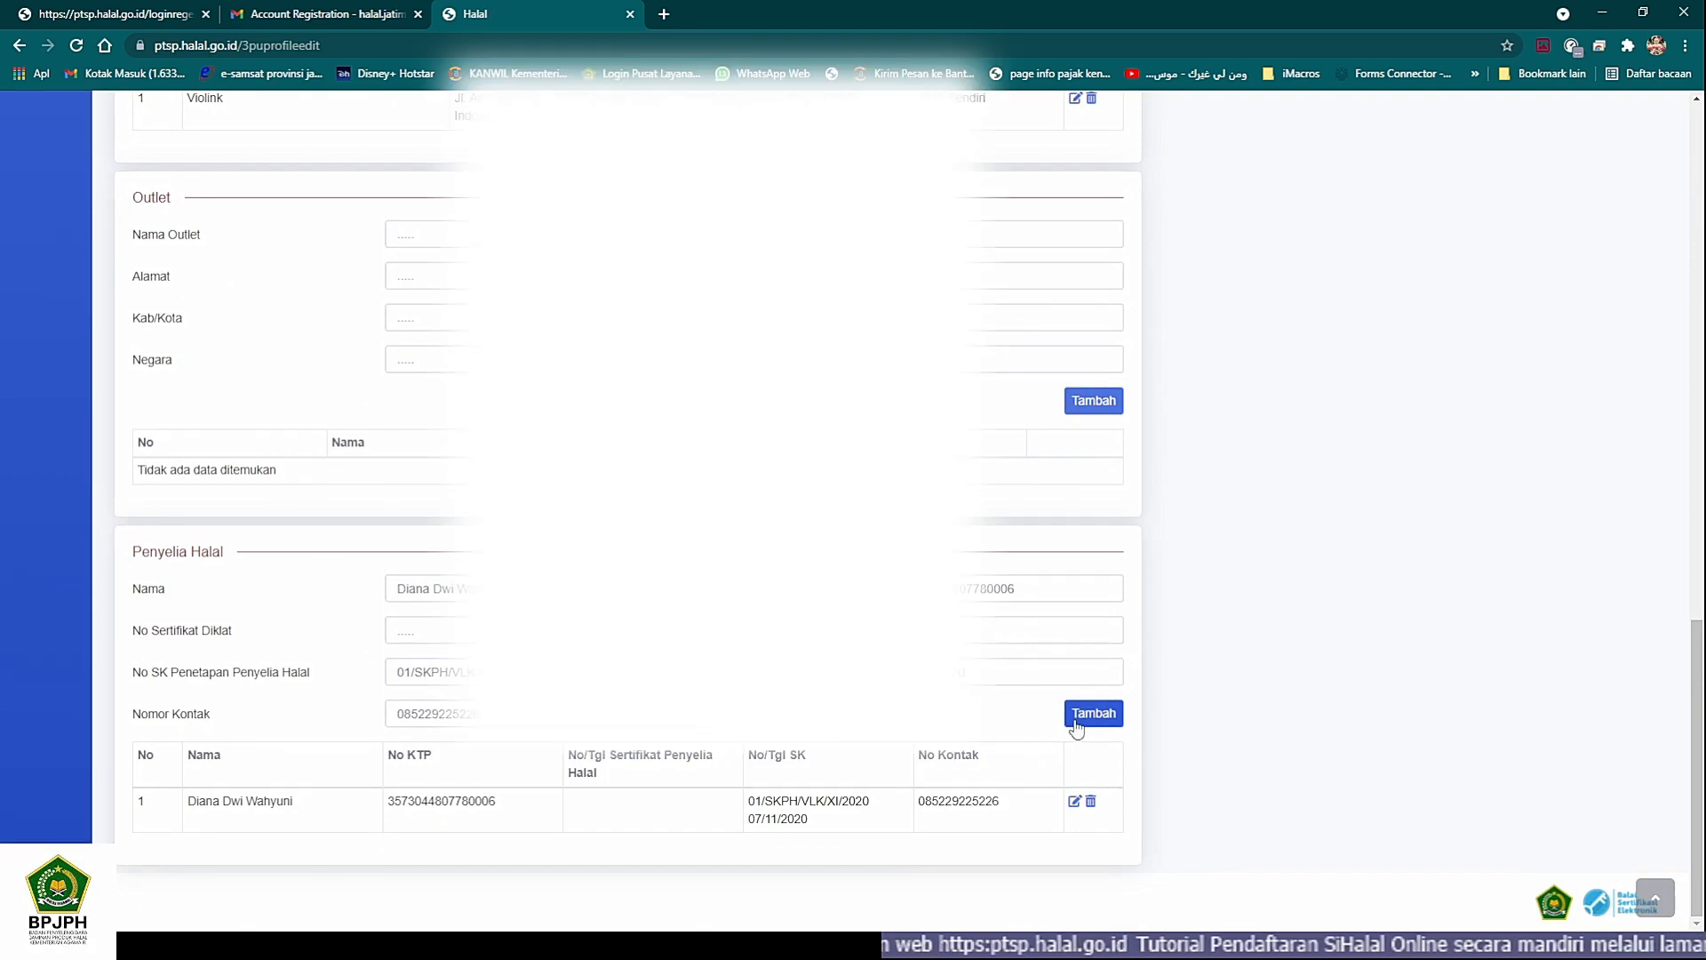
{"action": "scroll", "coordinate": [1081, 708], "scroll_direction": "up", "scroll_amount": 4}
{"action": "scroll", "coordinate": [1081, 708], "scroll_direction": "up", "scroll_amount": 14}
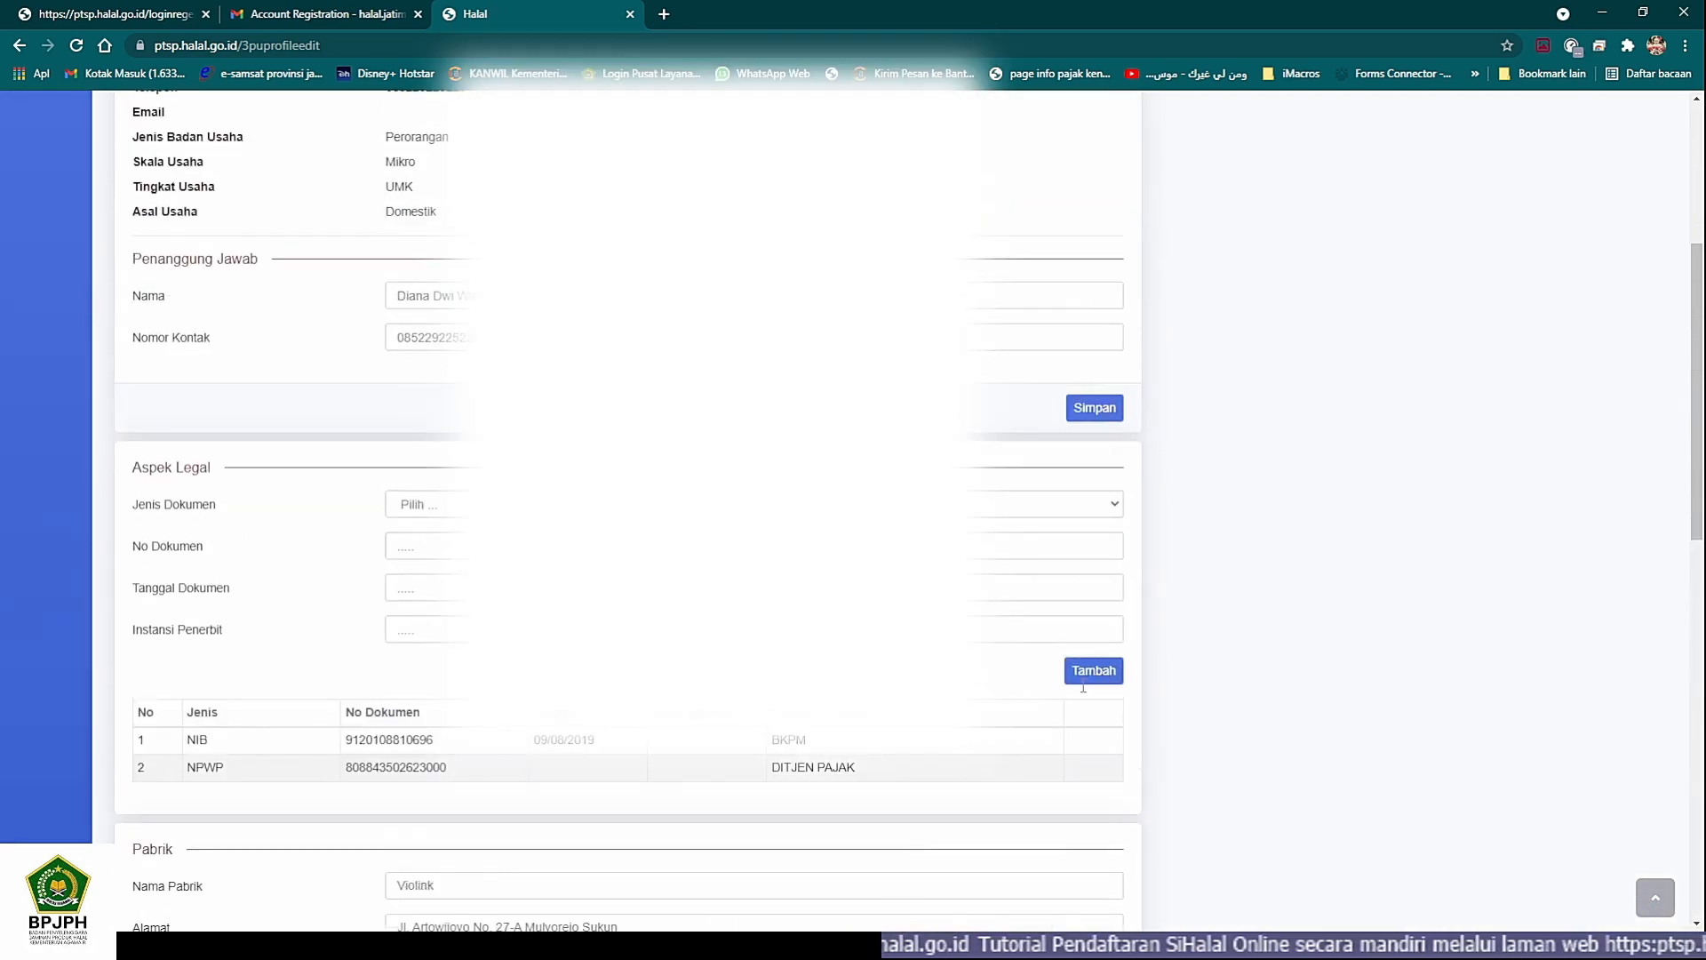
{"action": "left_click", "coordinate": [140, 238]}
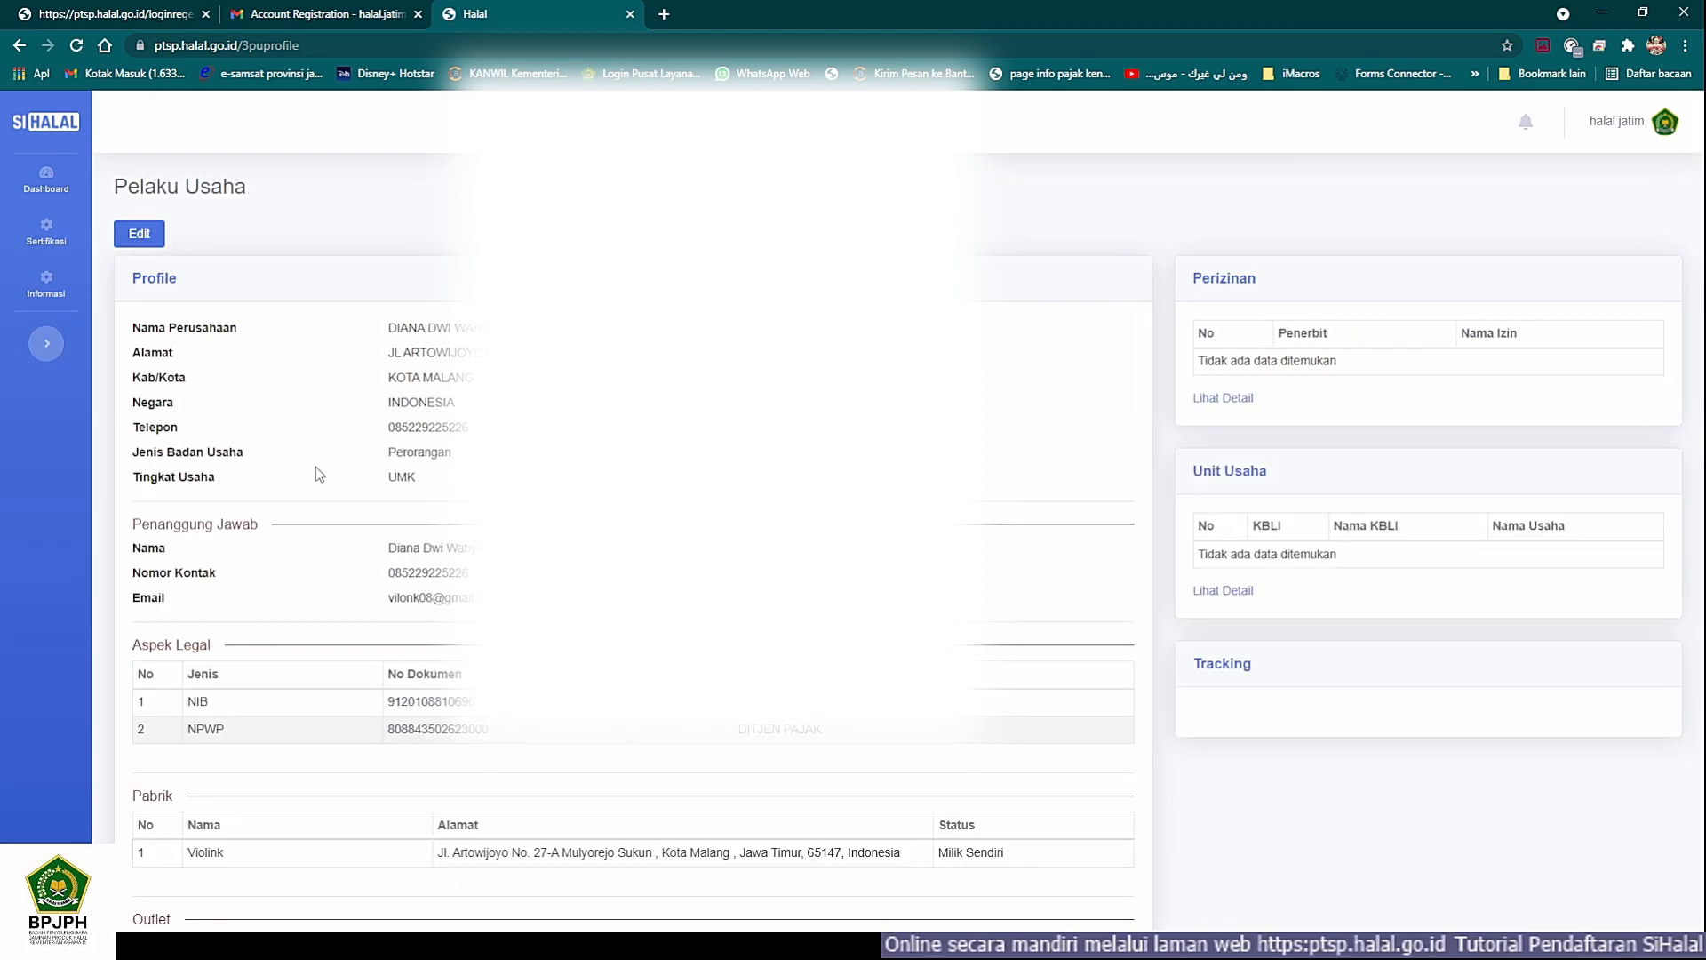
{"action": "scroll", "coordinate": [317, 467], "scroll_direction": "down", "scroll_amount": 4}
{"action": "scroll", "coordinate": [316, 465], "scroll_direction": "up", "scroll_amount": 4}
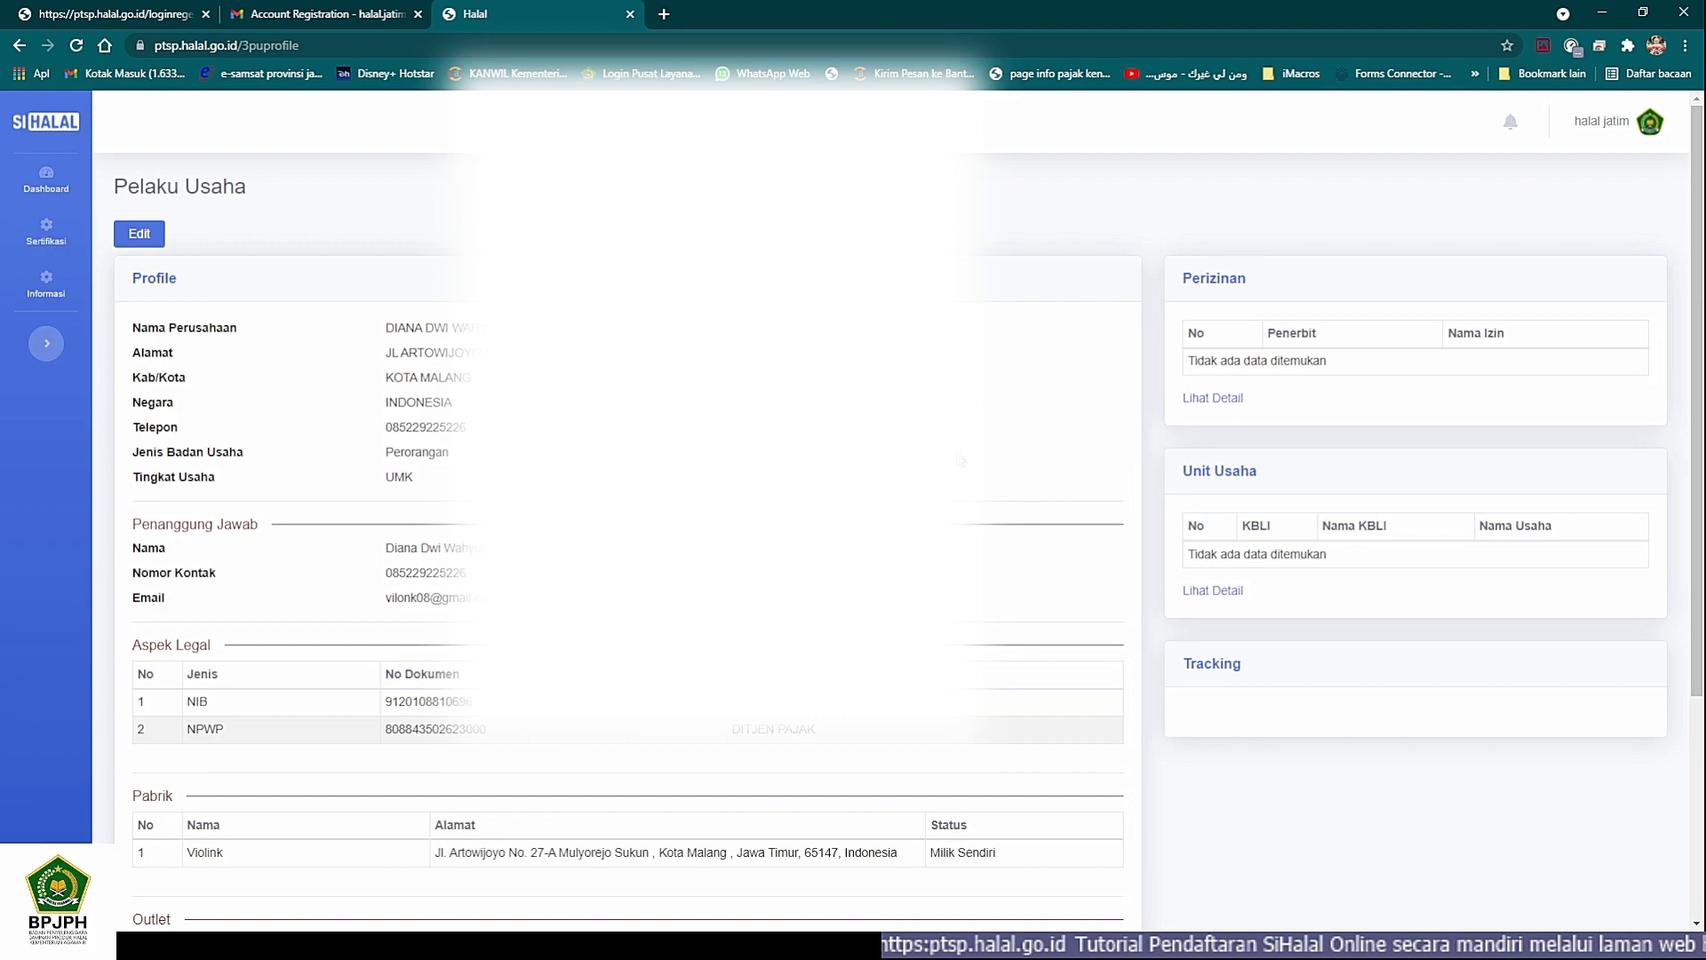
- Inspect the Perizinan and Unit Usaha details of the business profile, closing each one after viewing
{"action": "left_click", "coordinate": [1219, 396]}
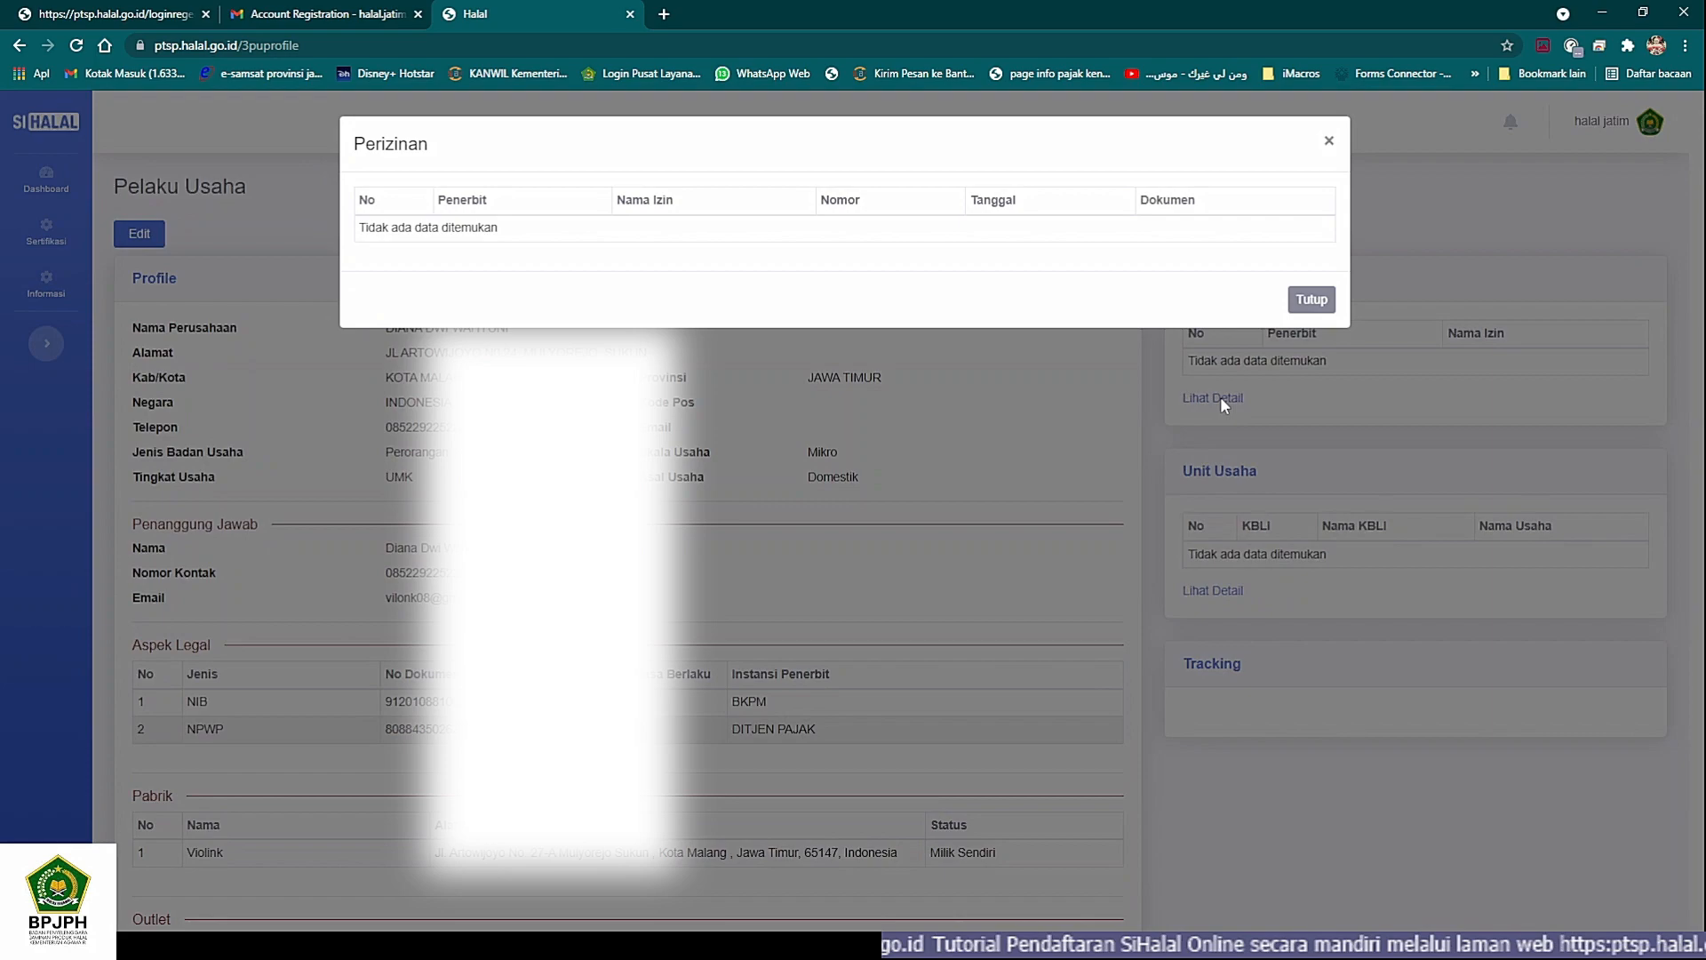
{"action": "left_click", "coordinate": [1308, 300]}
{"action": "left_click", "coordinate": [1205, 588]}
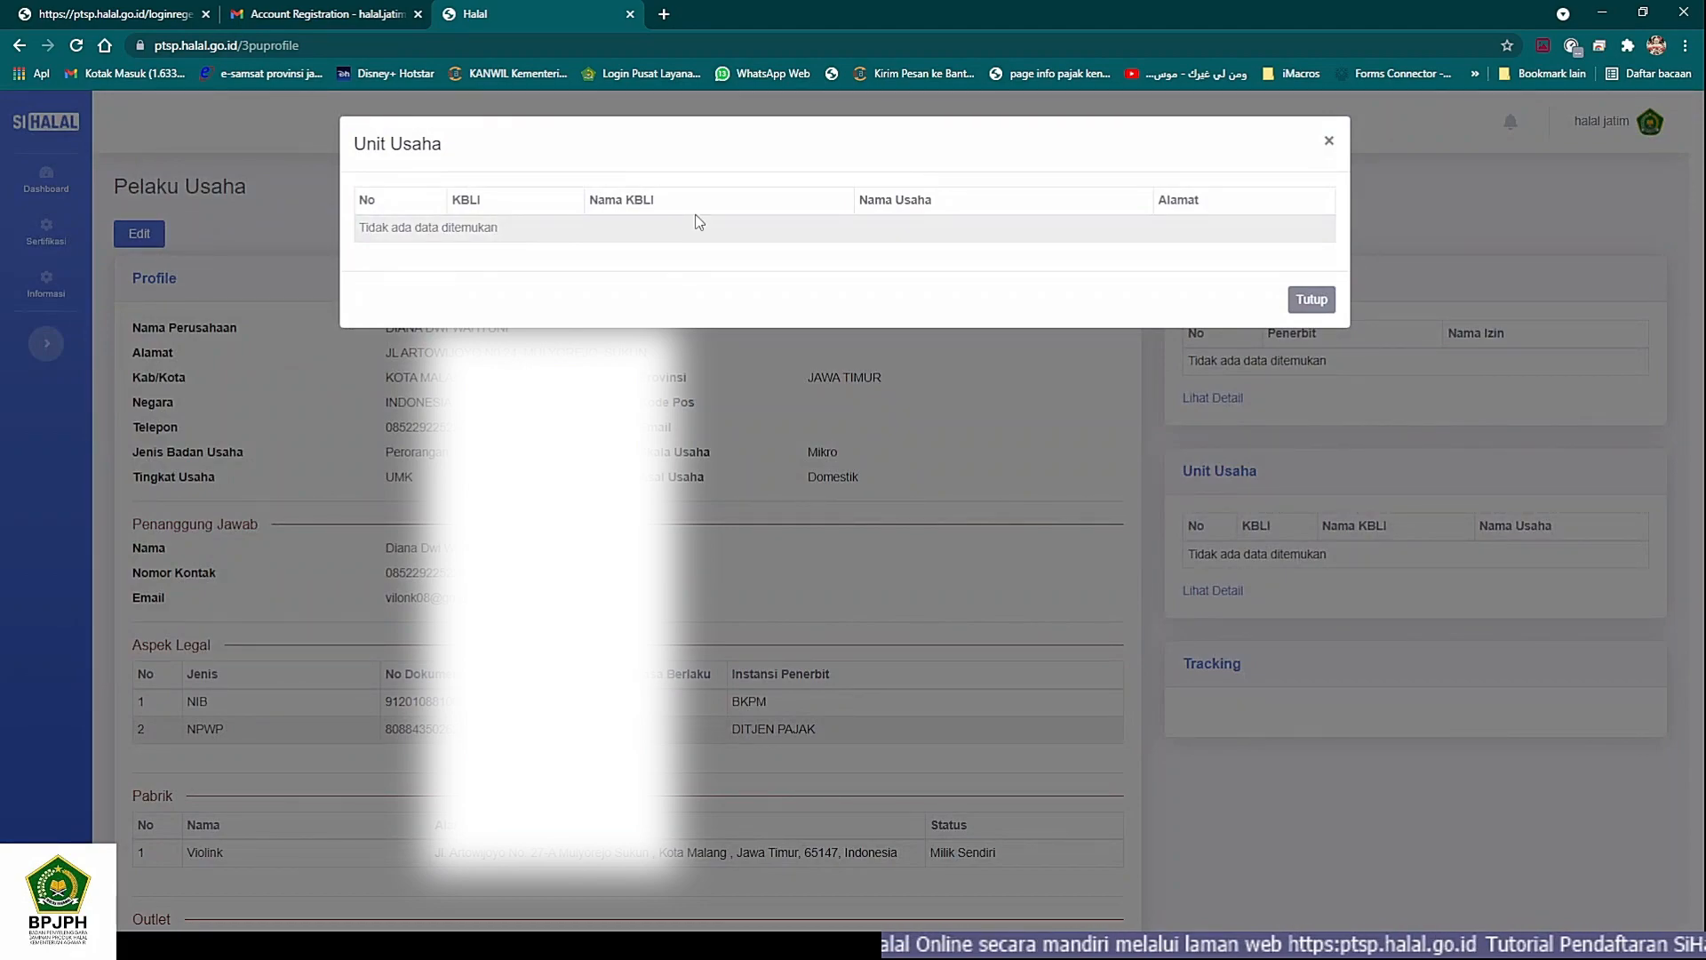
{"action": "left_click", "coordinate": [1311, 299]}
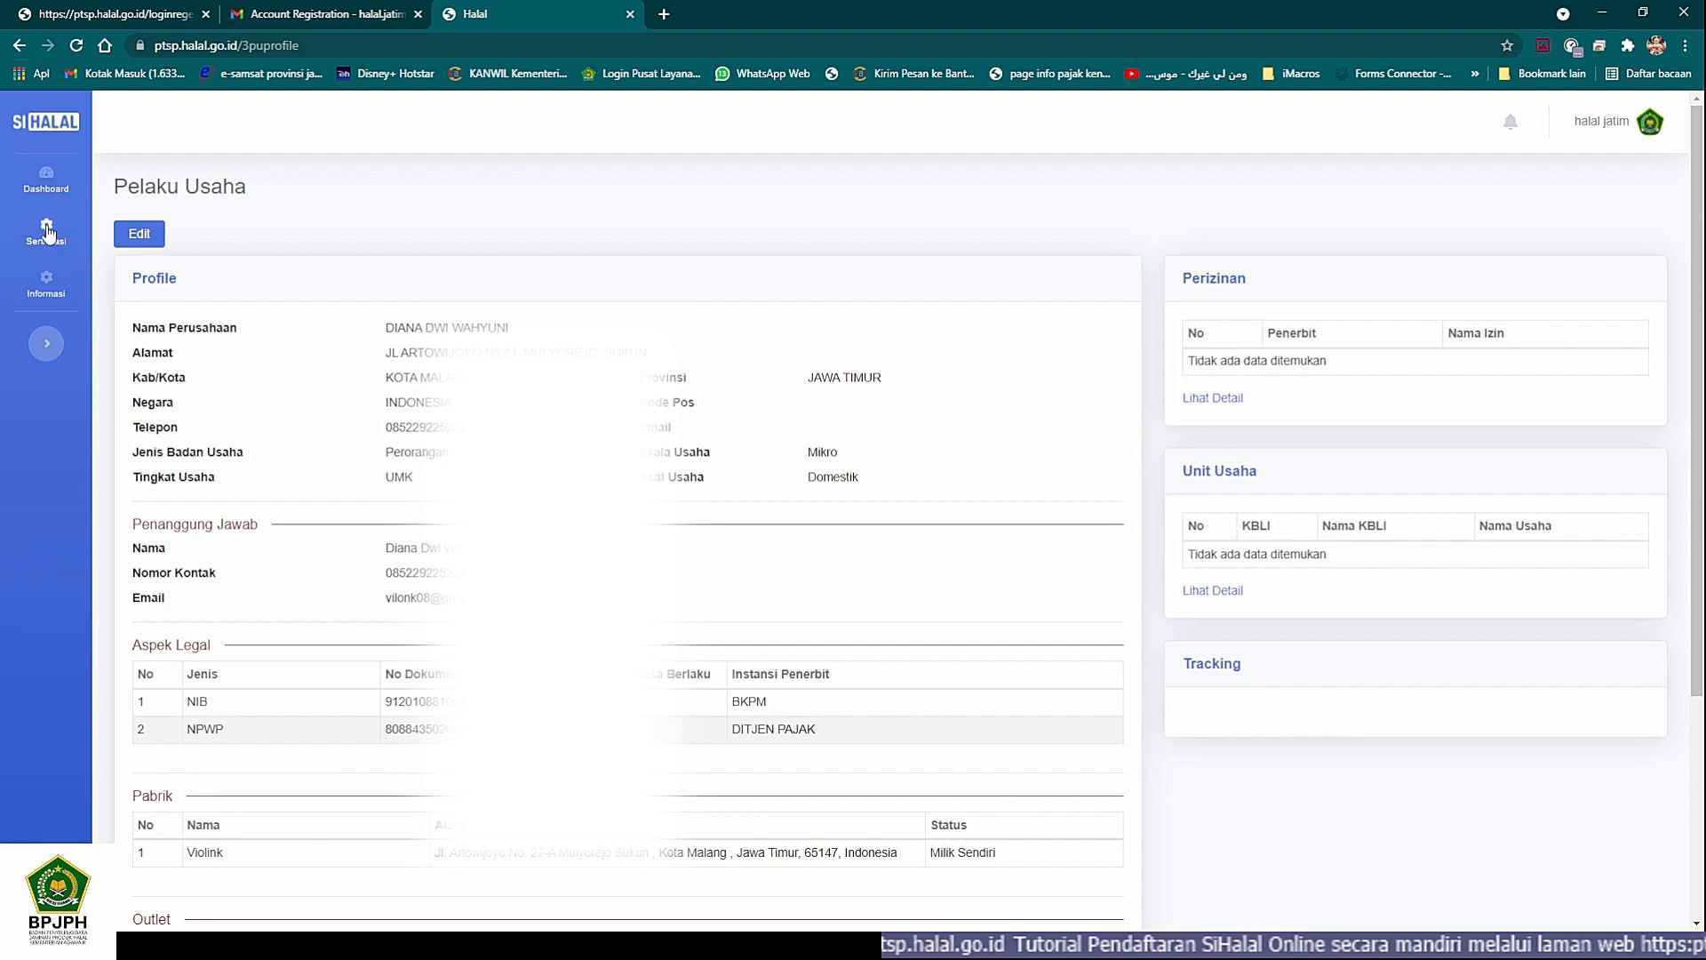
- Go to the Pengajuan page for halal certification and bring up the available Layanan choices
{"action": "mouse_move", "coordinate": [49, 233]}
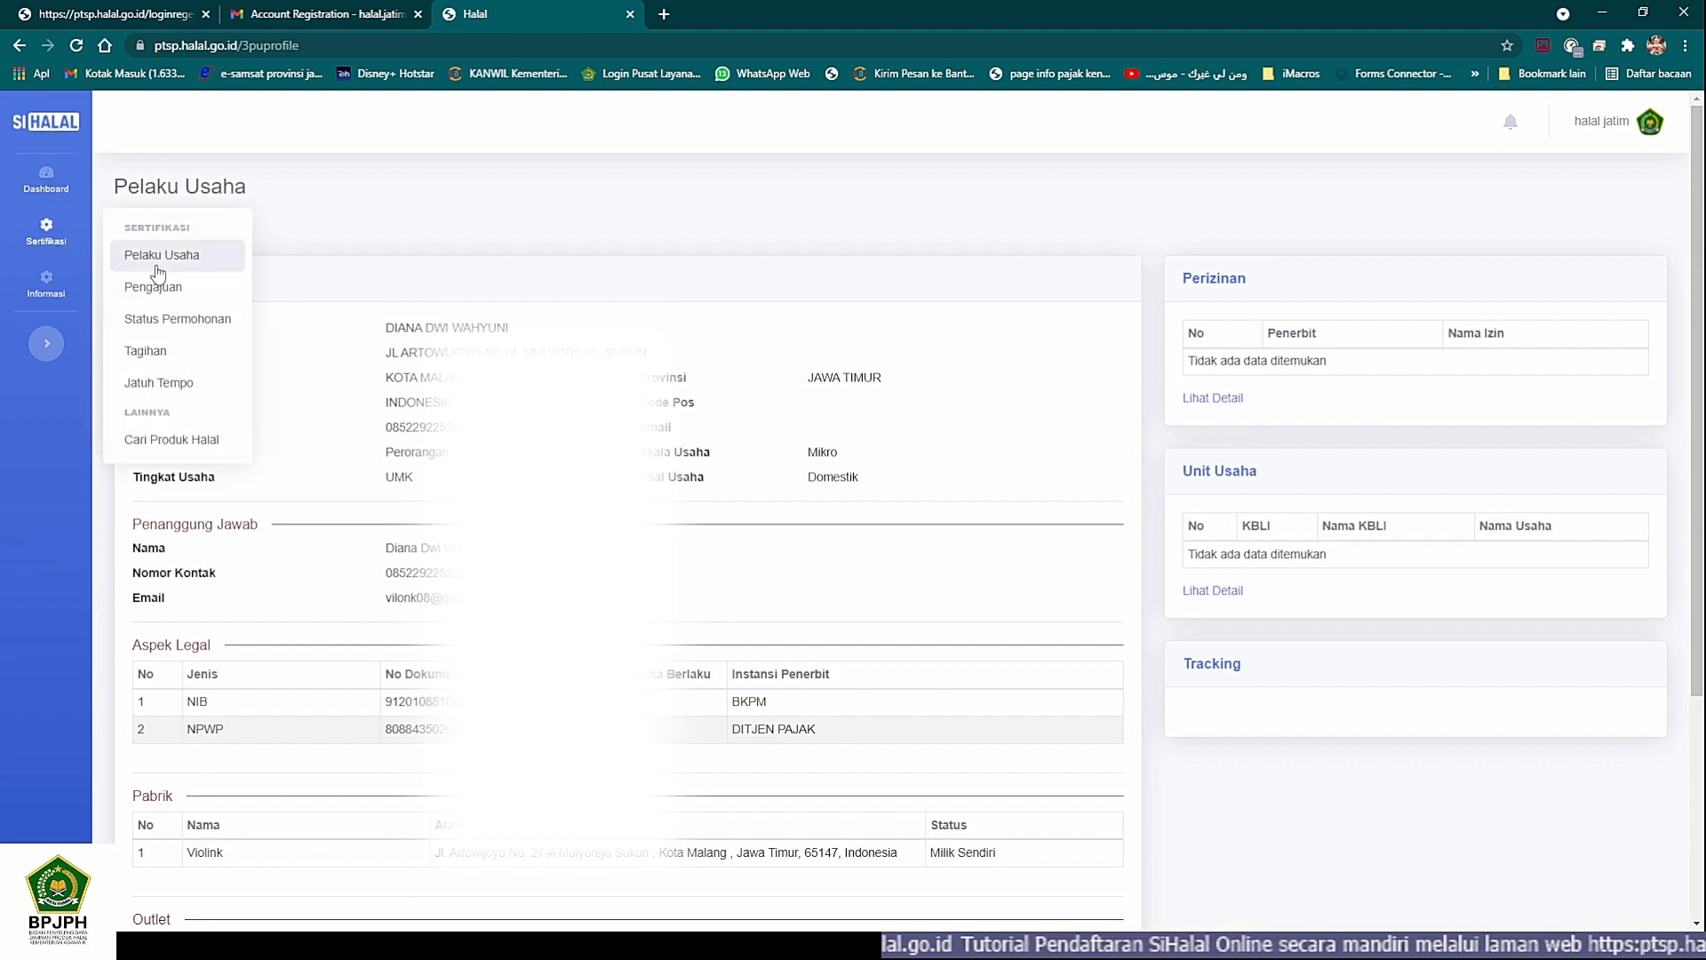
{"action": "left_click", "coordinate": [169, 288]}
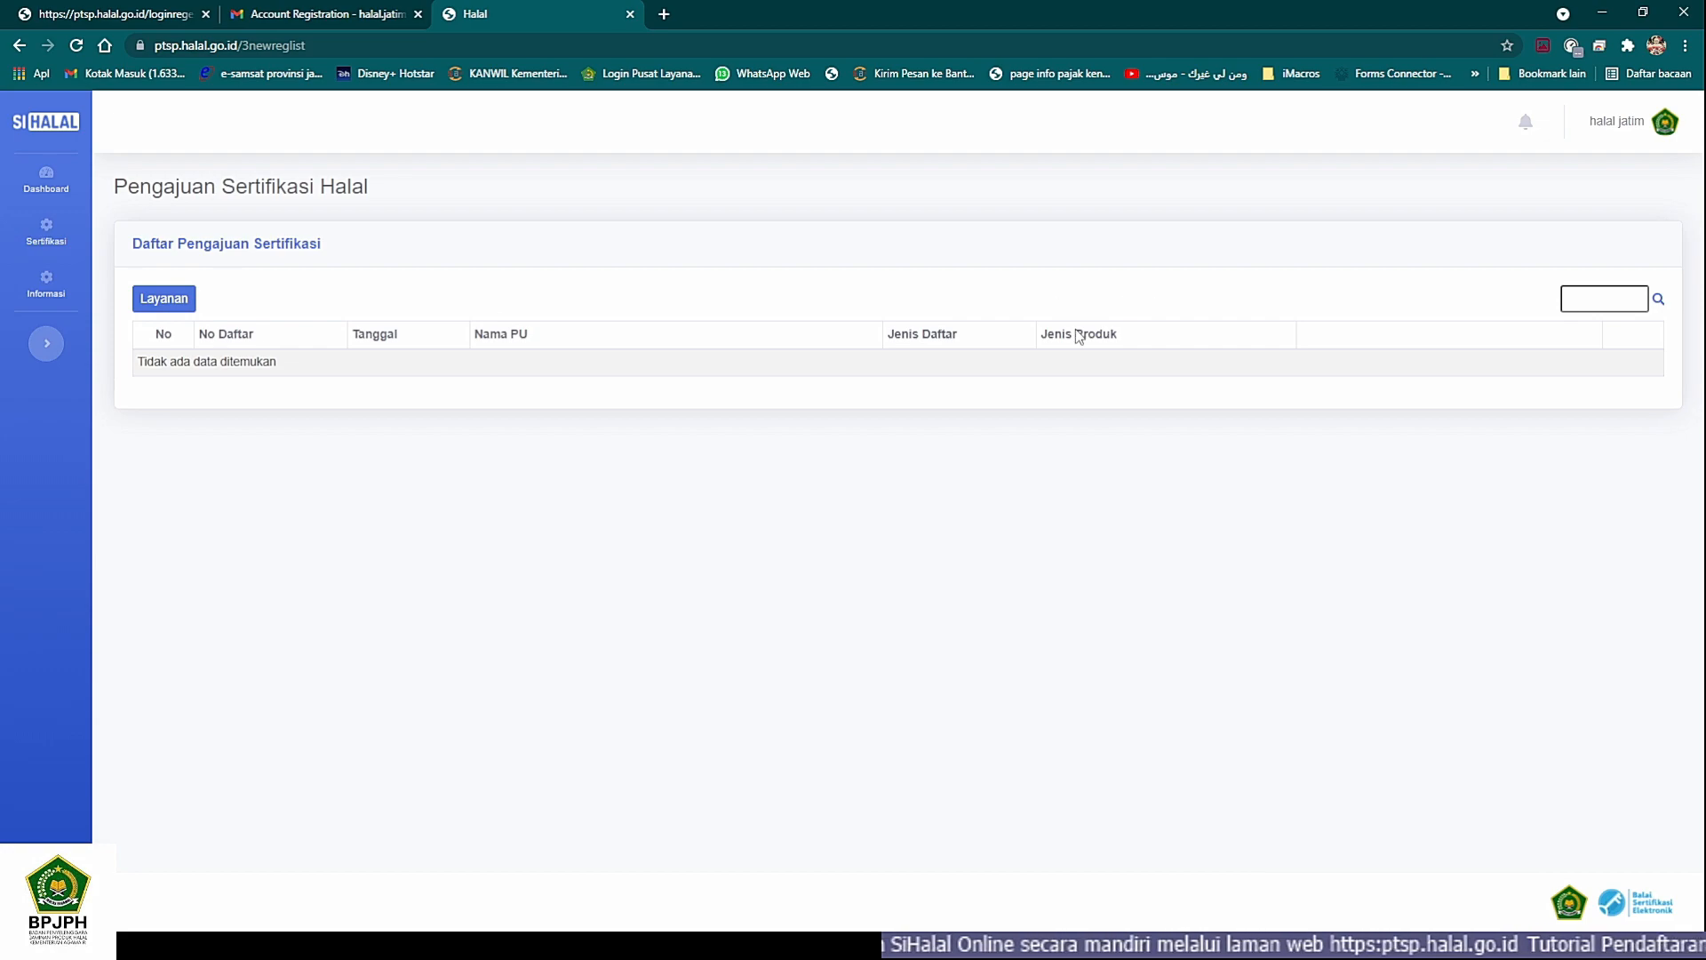
{"action": "left_click", "coordinate": [164, 300]}
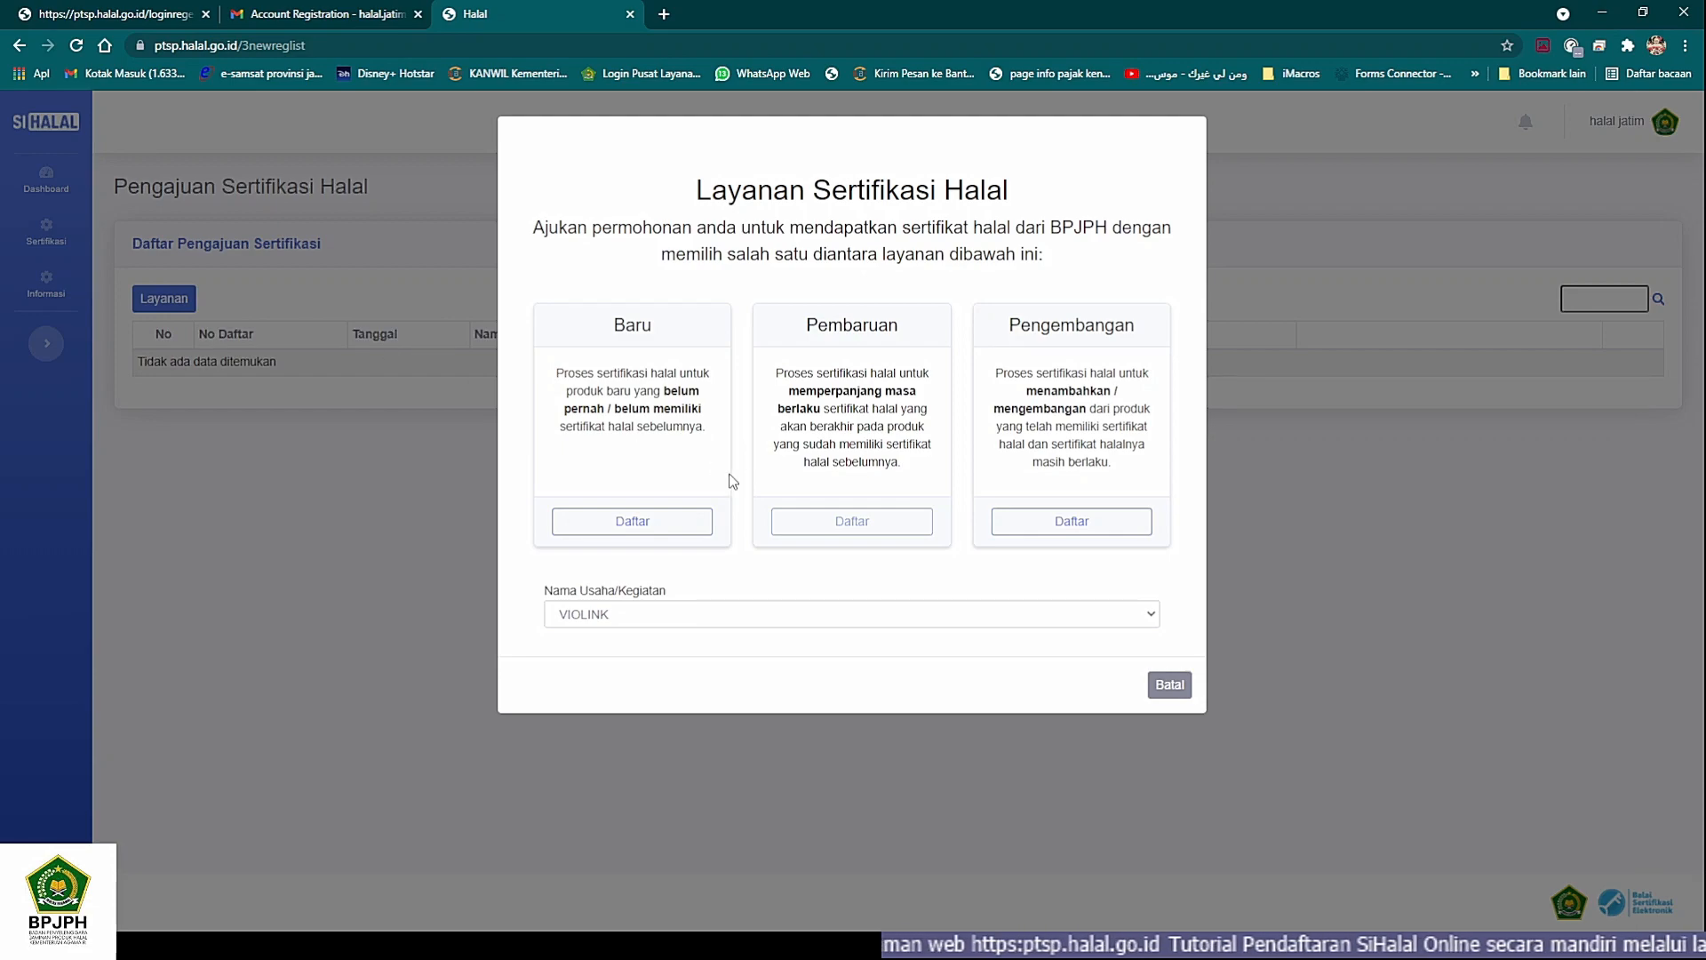
- Examine the Nama Usaha/Kegiatan choices and the description of the Baru certification service
{"action": "left_click", "coordinate": [1145, 615]}
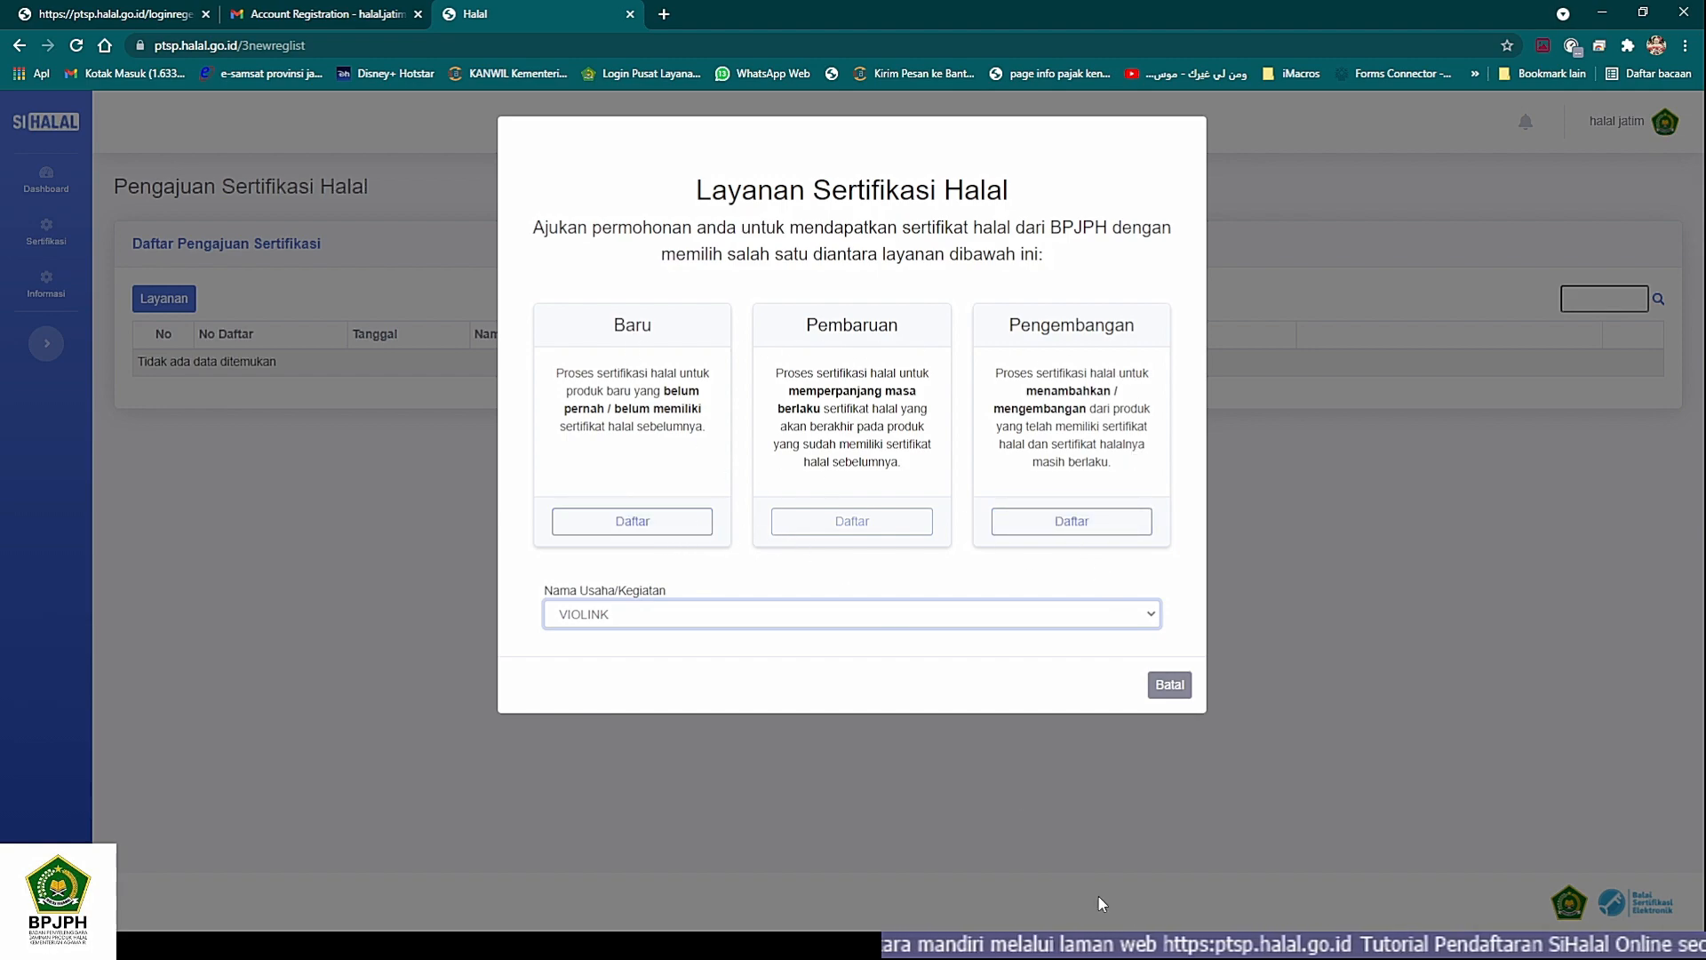
{"action": "left_click", "coordinate": [1122, 944]}
{"action": "left_click", "coordinate": [582, 944]}
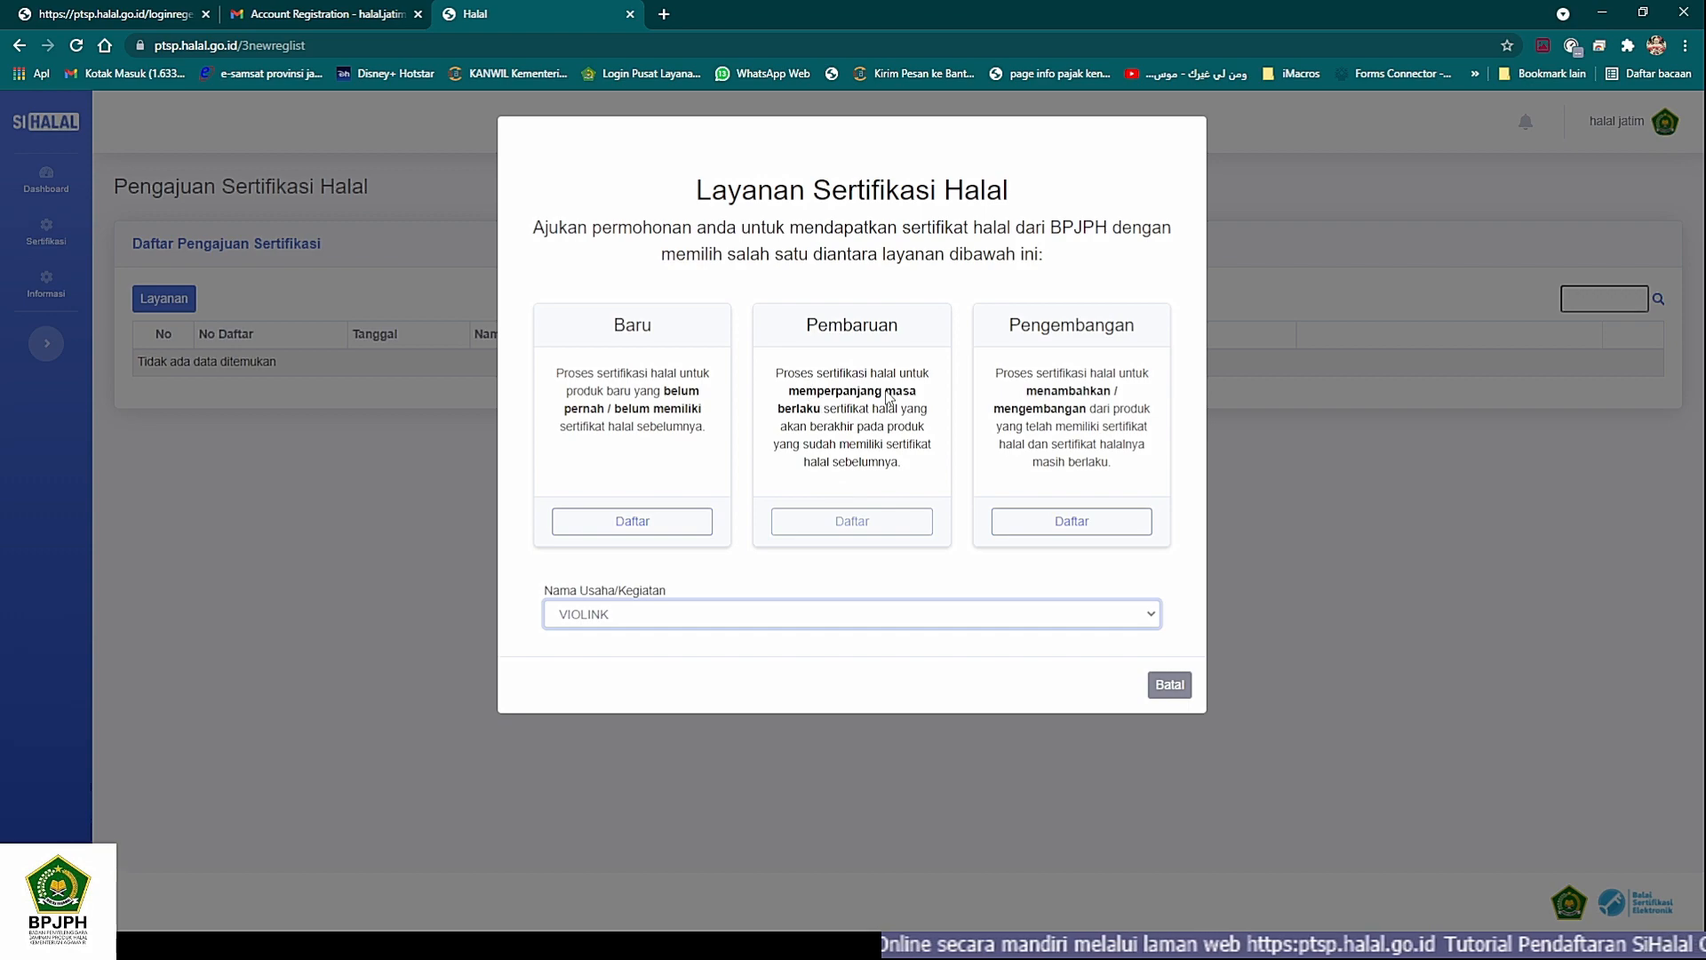
{"action": "left_click_drag", "start_coordinate": [556, 370], "coordinate": [705, 430]}
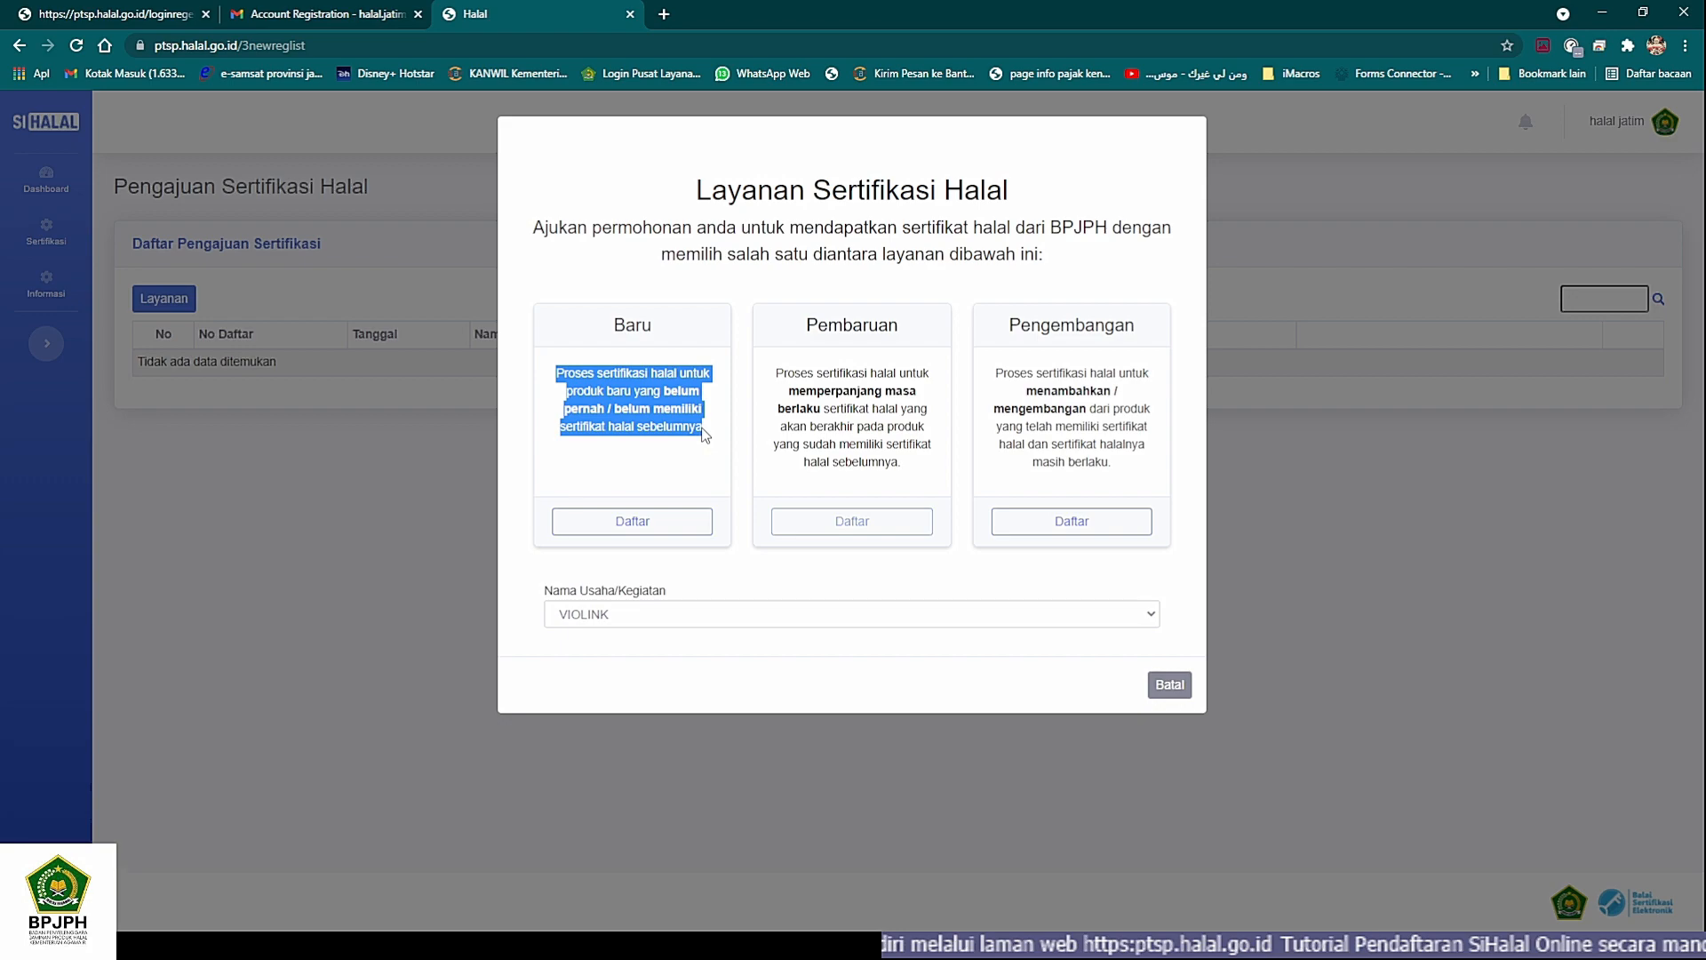
{"action": "left_click", "coordinate": [659, 449]}
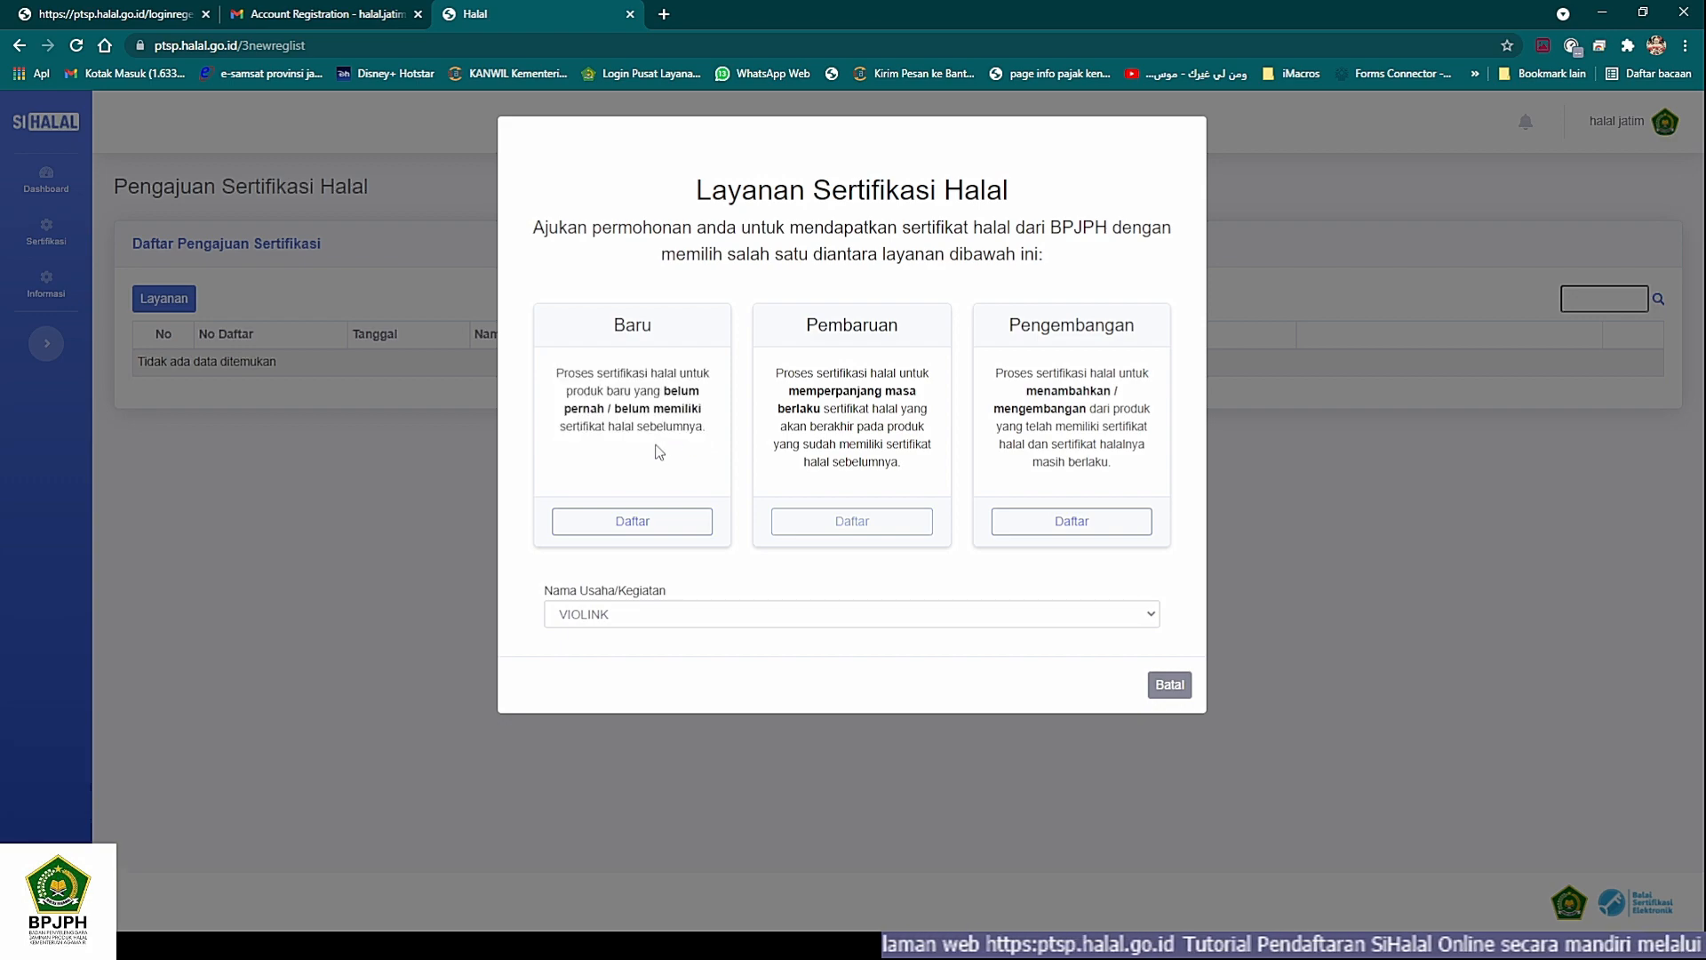
- Read the descriptions of the Pembaruan and Pengembangan certification services
{"action": "left_click_drag", "start_coordinate": [773, 371], "coordinate": [918, 467]}
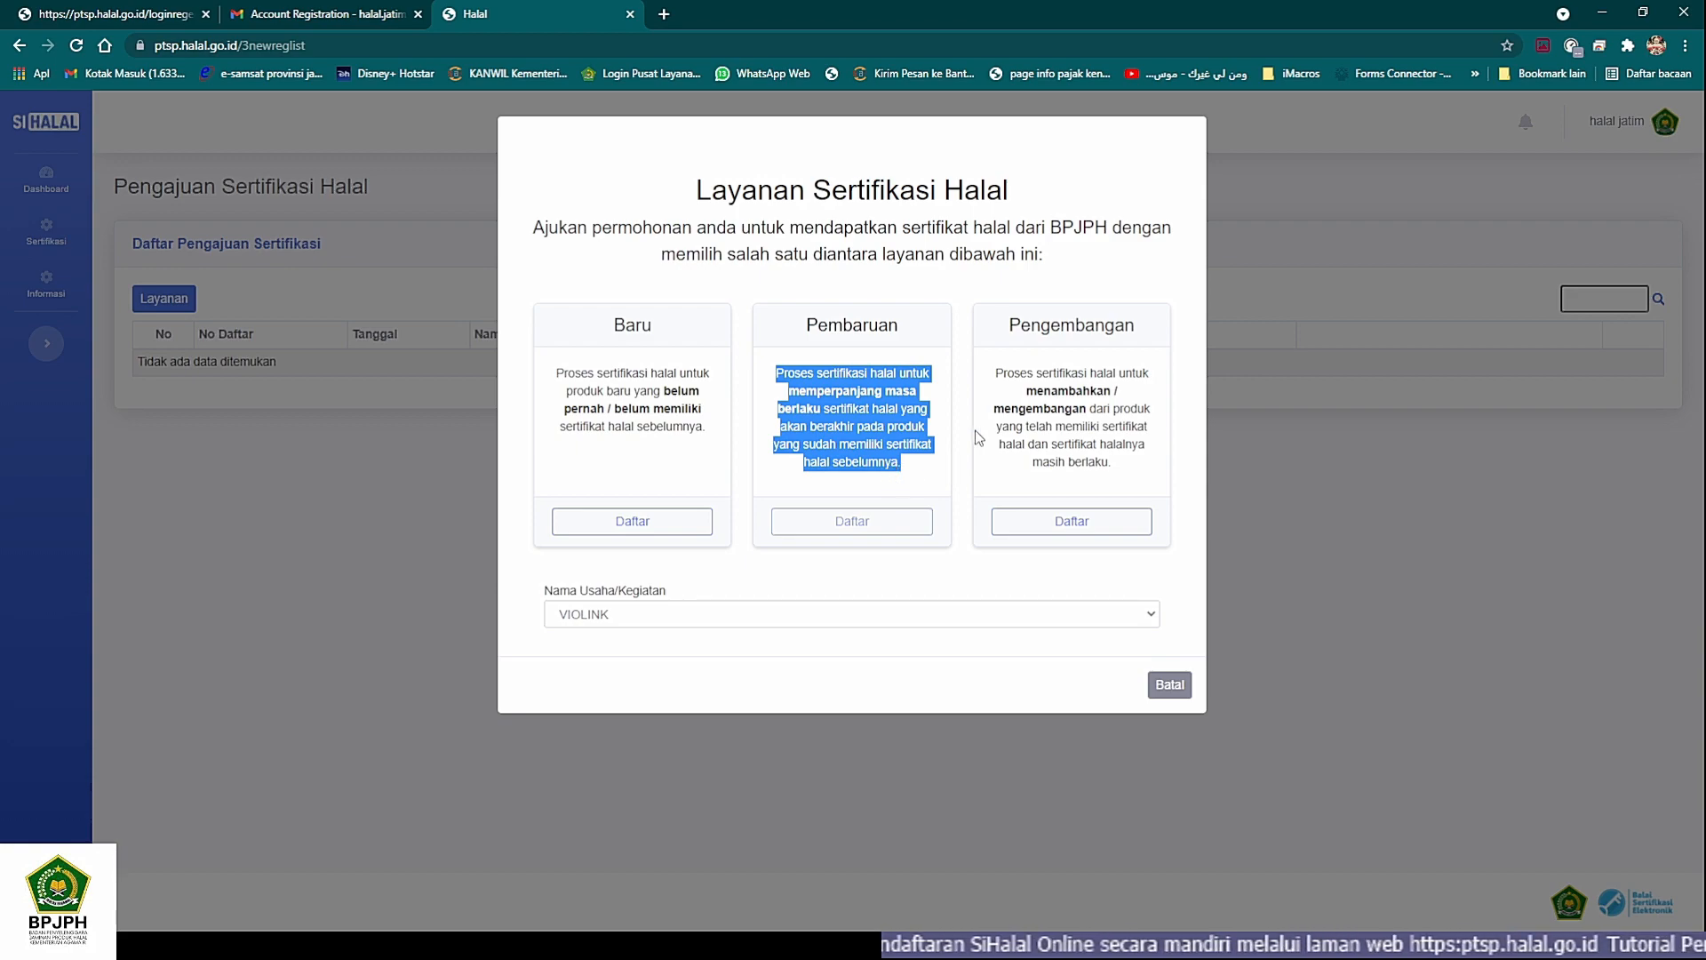
{"action": "left_click_drag", "start_coordinate": [996, 374], "coordinate": [1091, 410]}
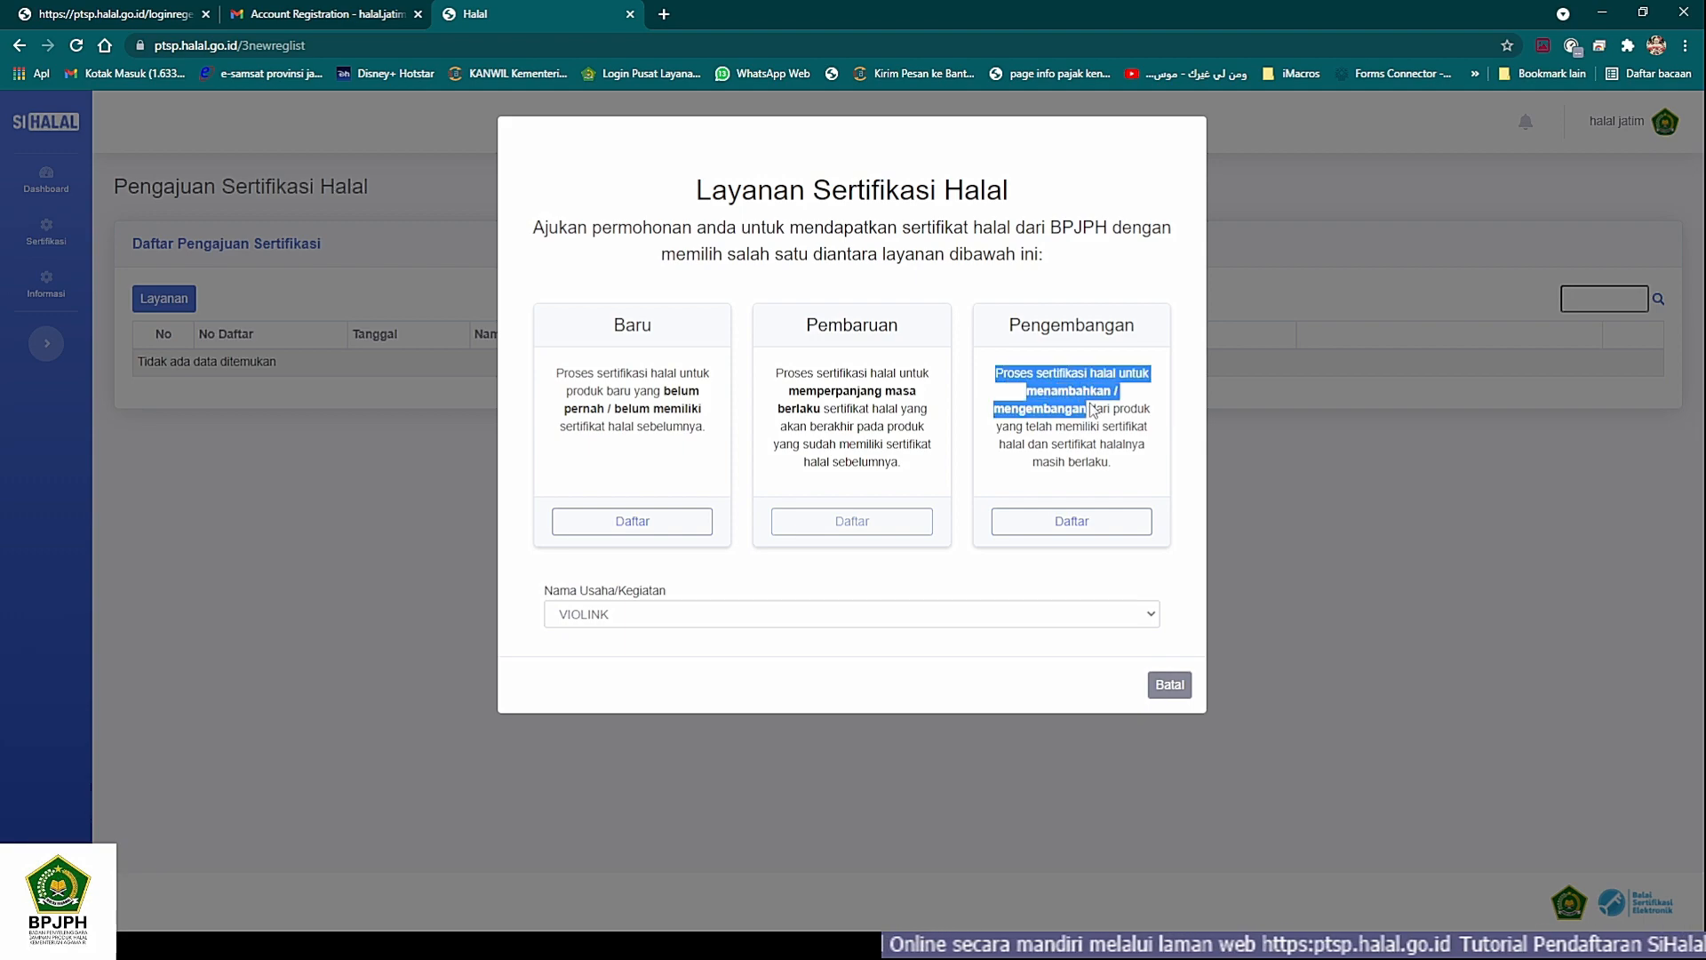
{"action": "left_click_drag", "start_coordinate": [1092, 410], "coordinate": [1132, 466]}
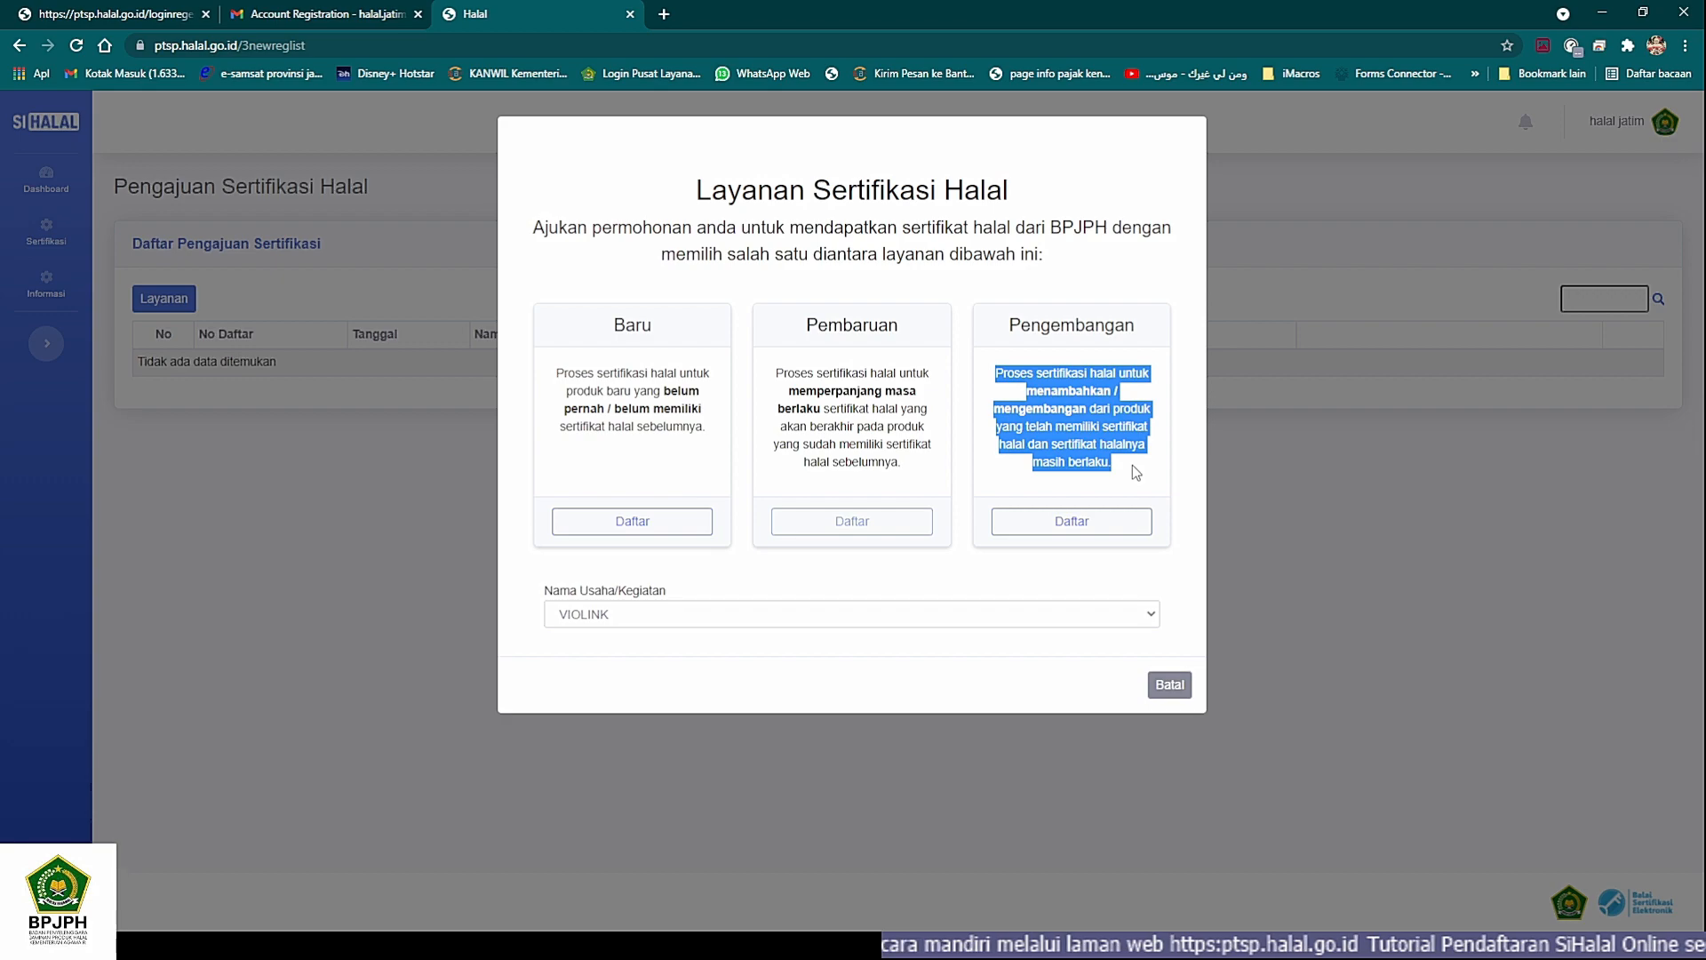
{"action": "left_click", "coordinate": [1116, 473]}
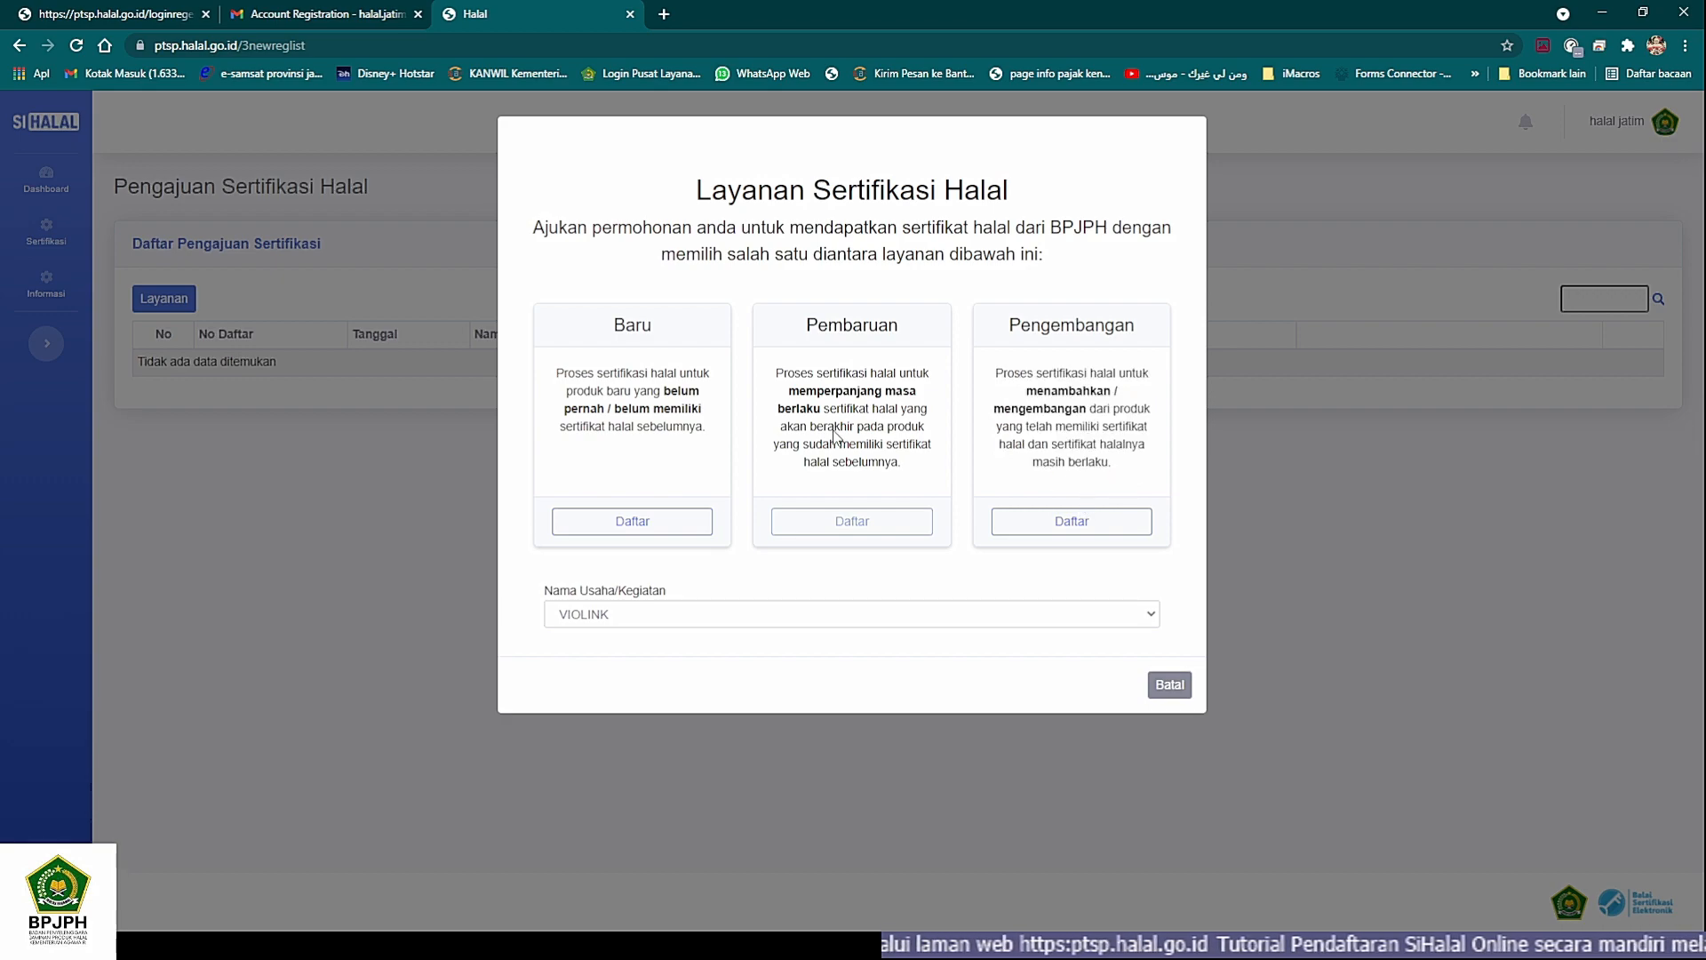
- Register for the Baru certification service for VIOLINK and review the draft application's details and required documents
{"action": "left_click", "coordinate": [665, 531]}
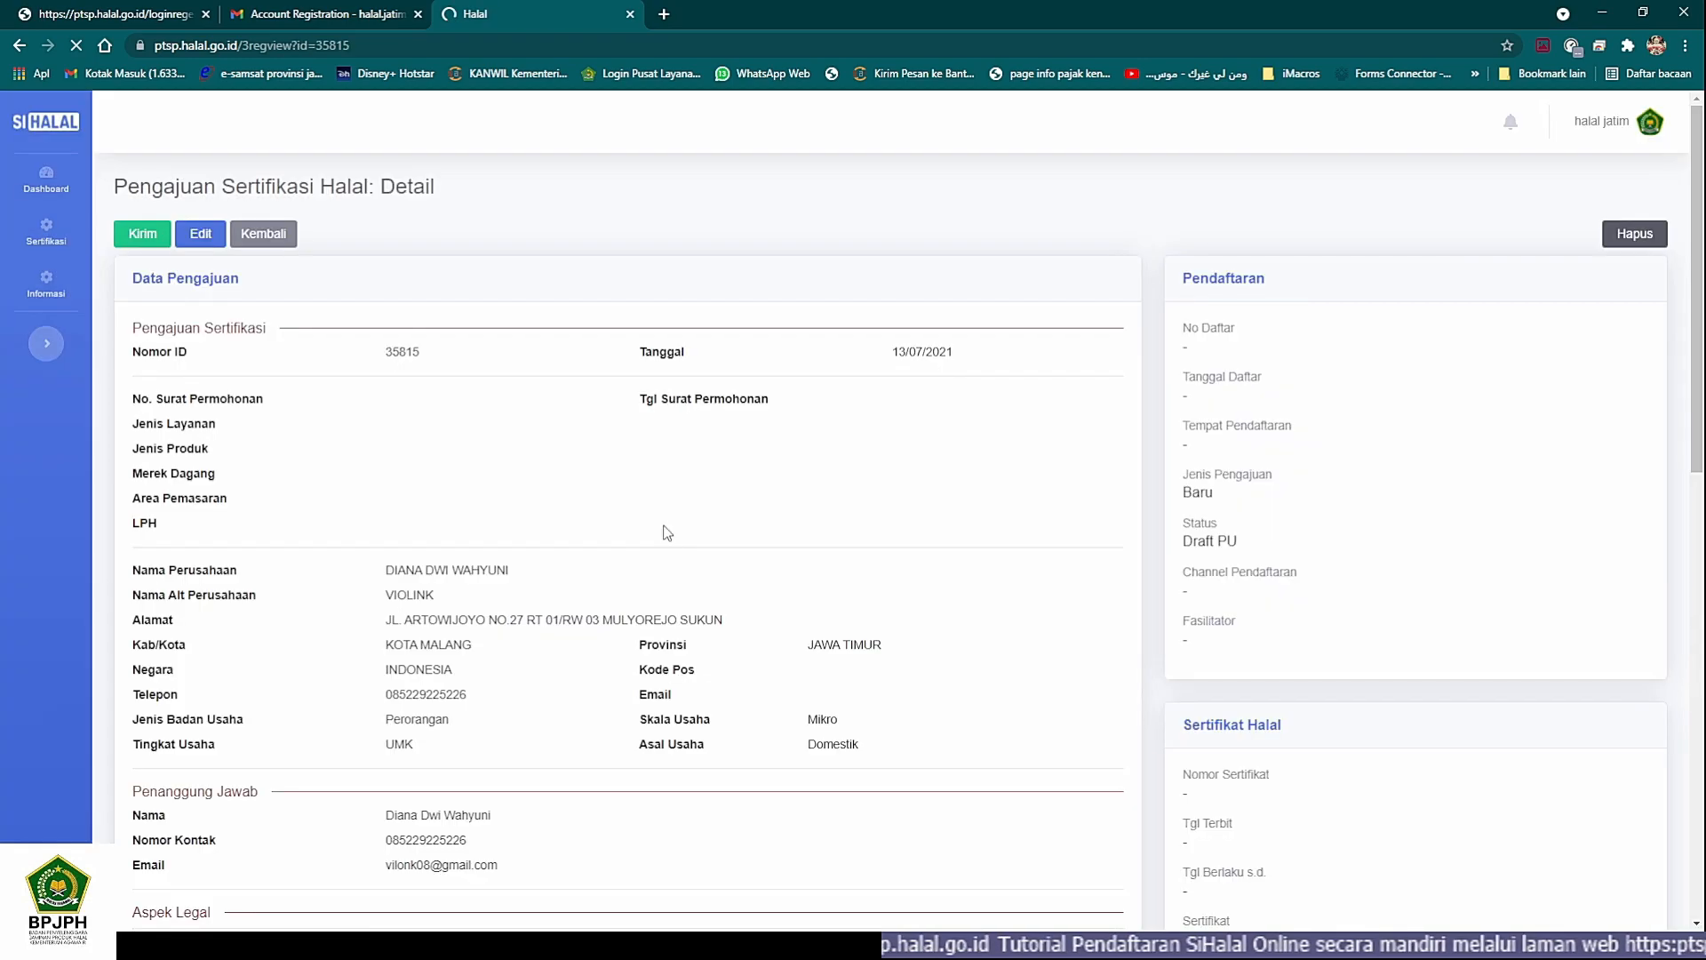
{"action": "scroll", "coordinate": [664, 532], "scroll_direction": "down", "scroll_amount": 4}
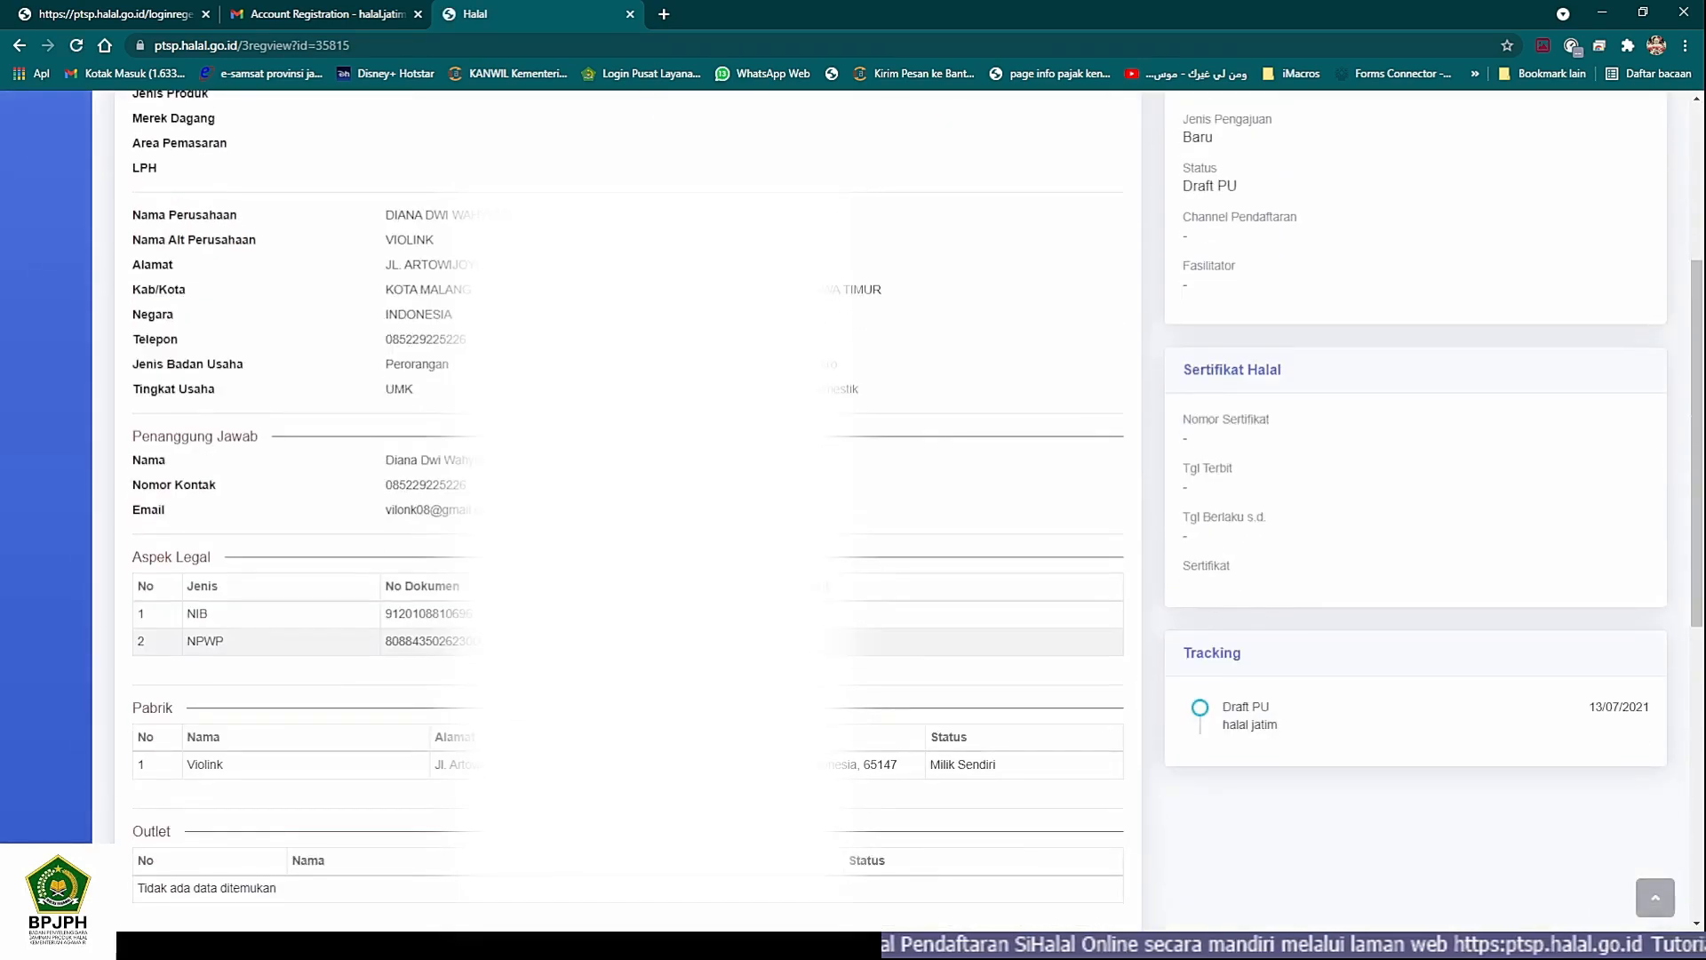
{"action": "scroll", "coordinate": [664, 531], "scroll_direction": "down", "scroll_amount": 7}
{"action": "scroll", "coordinate": [664, 532], "scroll_direction": "up", "scroll_amount": 11}
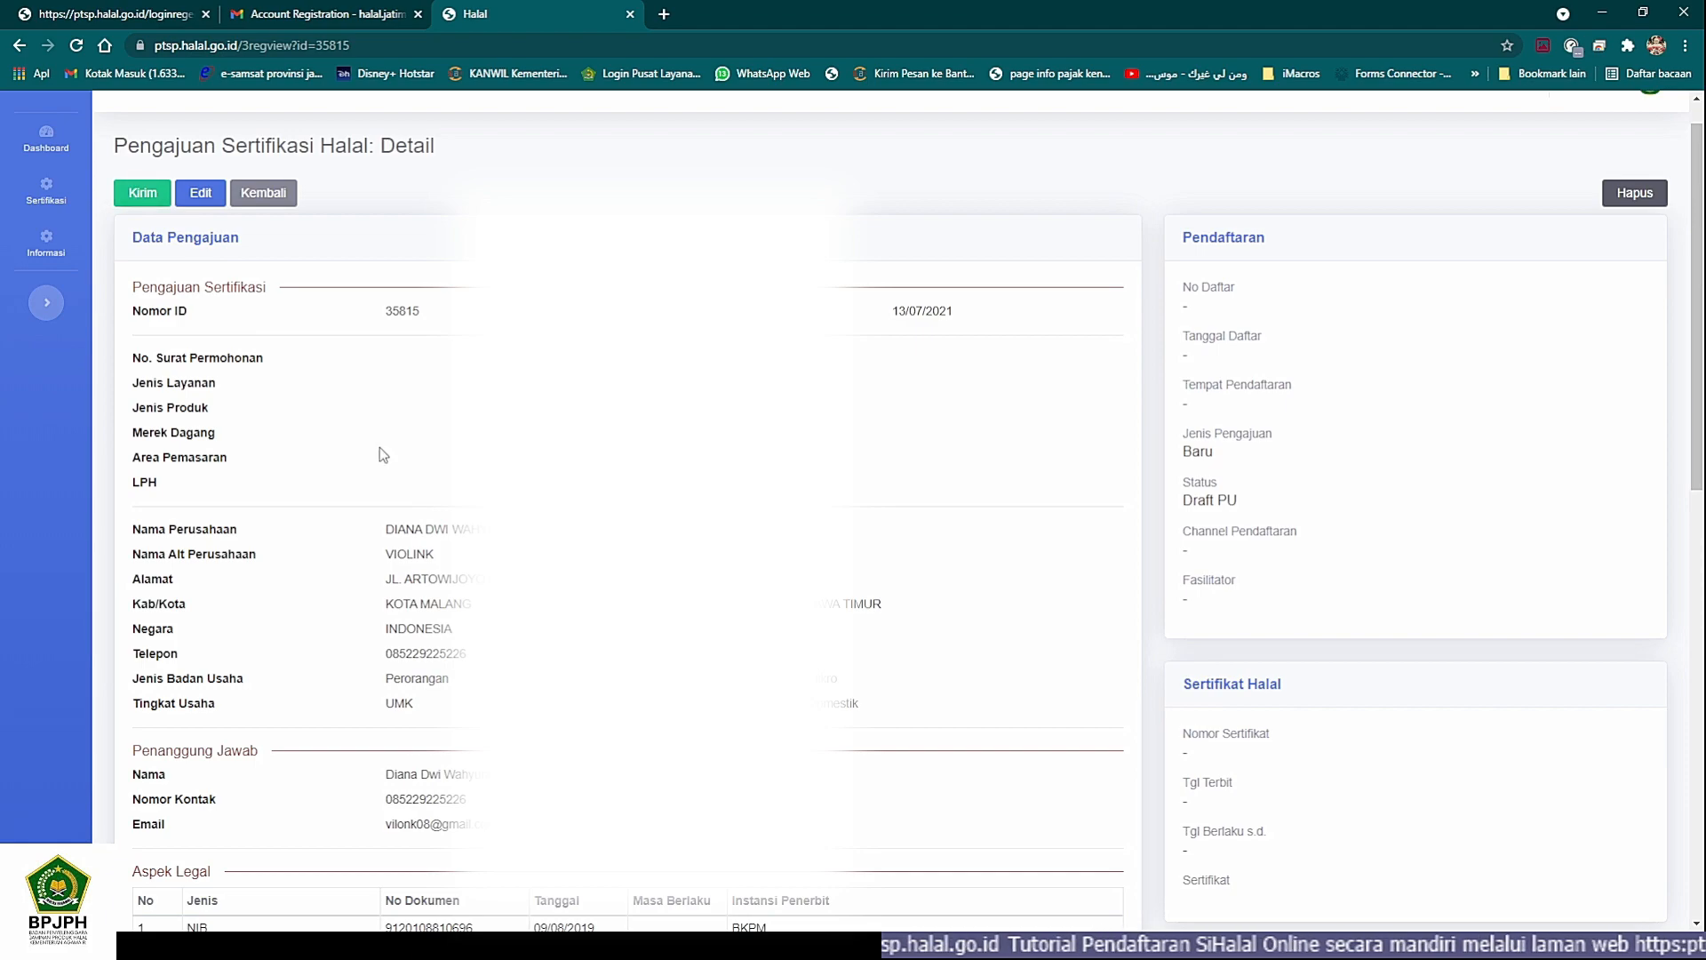
{"action": "scroll", "coordinate": [391, 462], "scroll_direction": "down", "scroll_amount": 10}
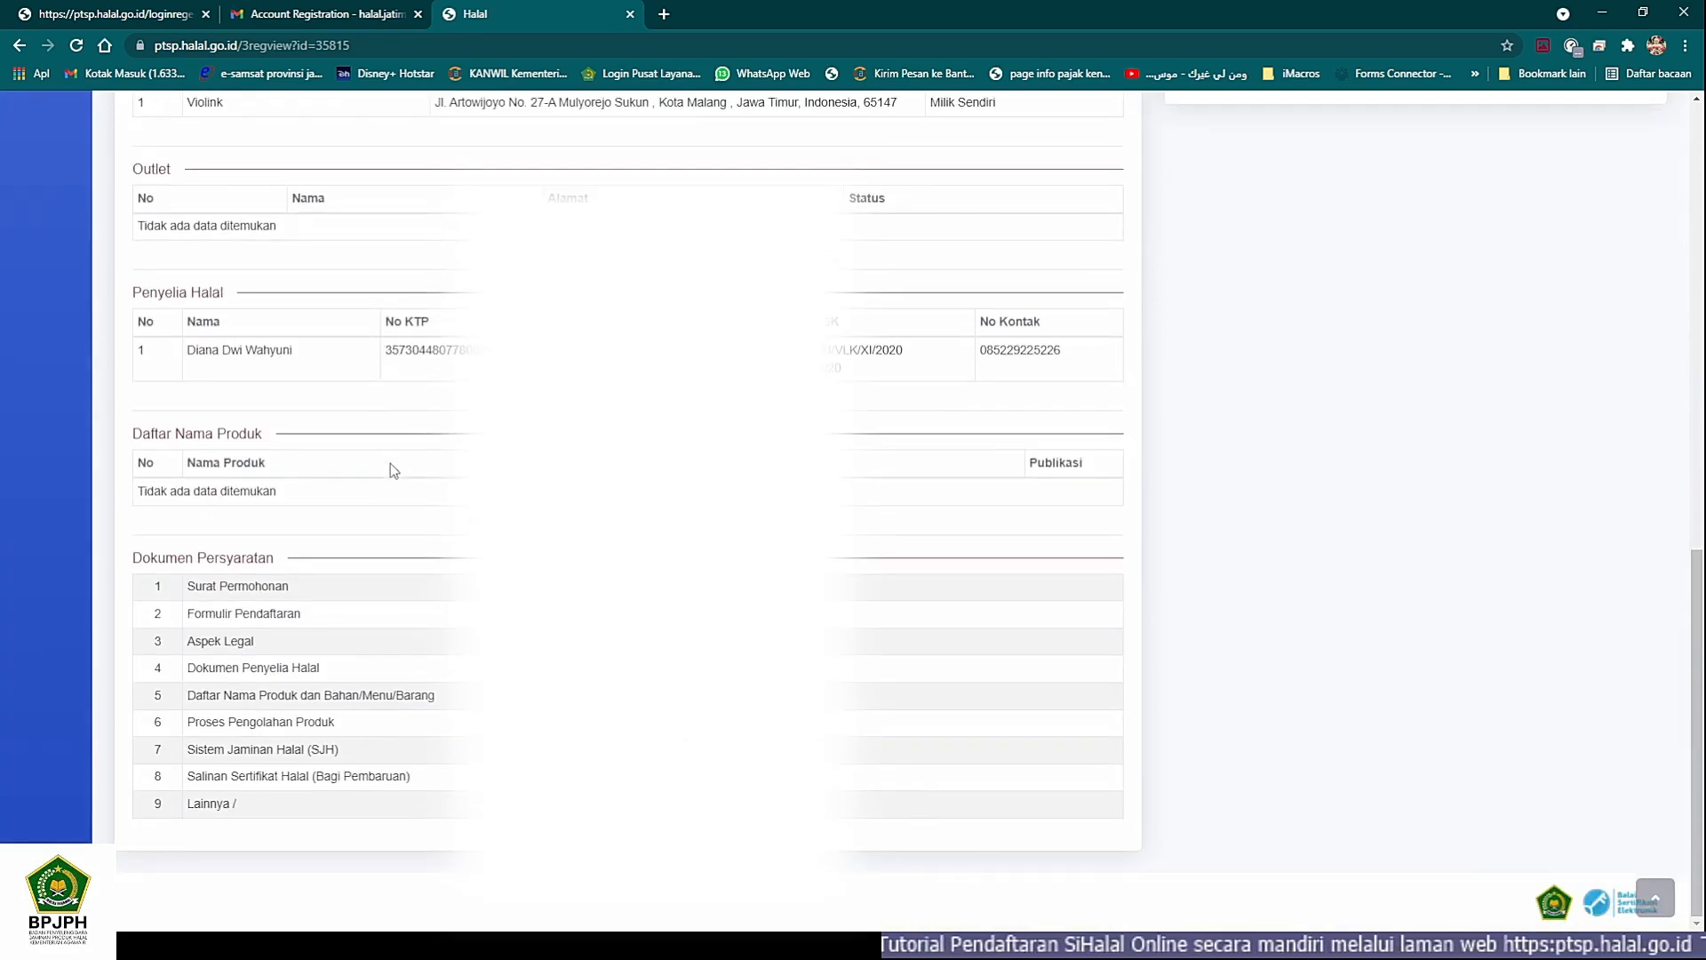
{"action": "scroll", "coordinate": [393, 471], "scroll_direction": "up", "scroll_amount": 10}
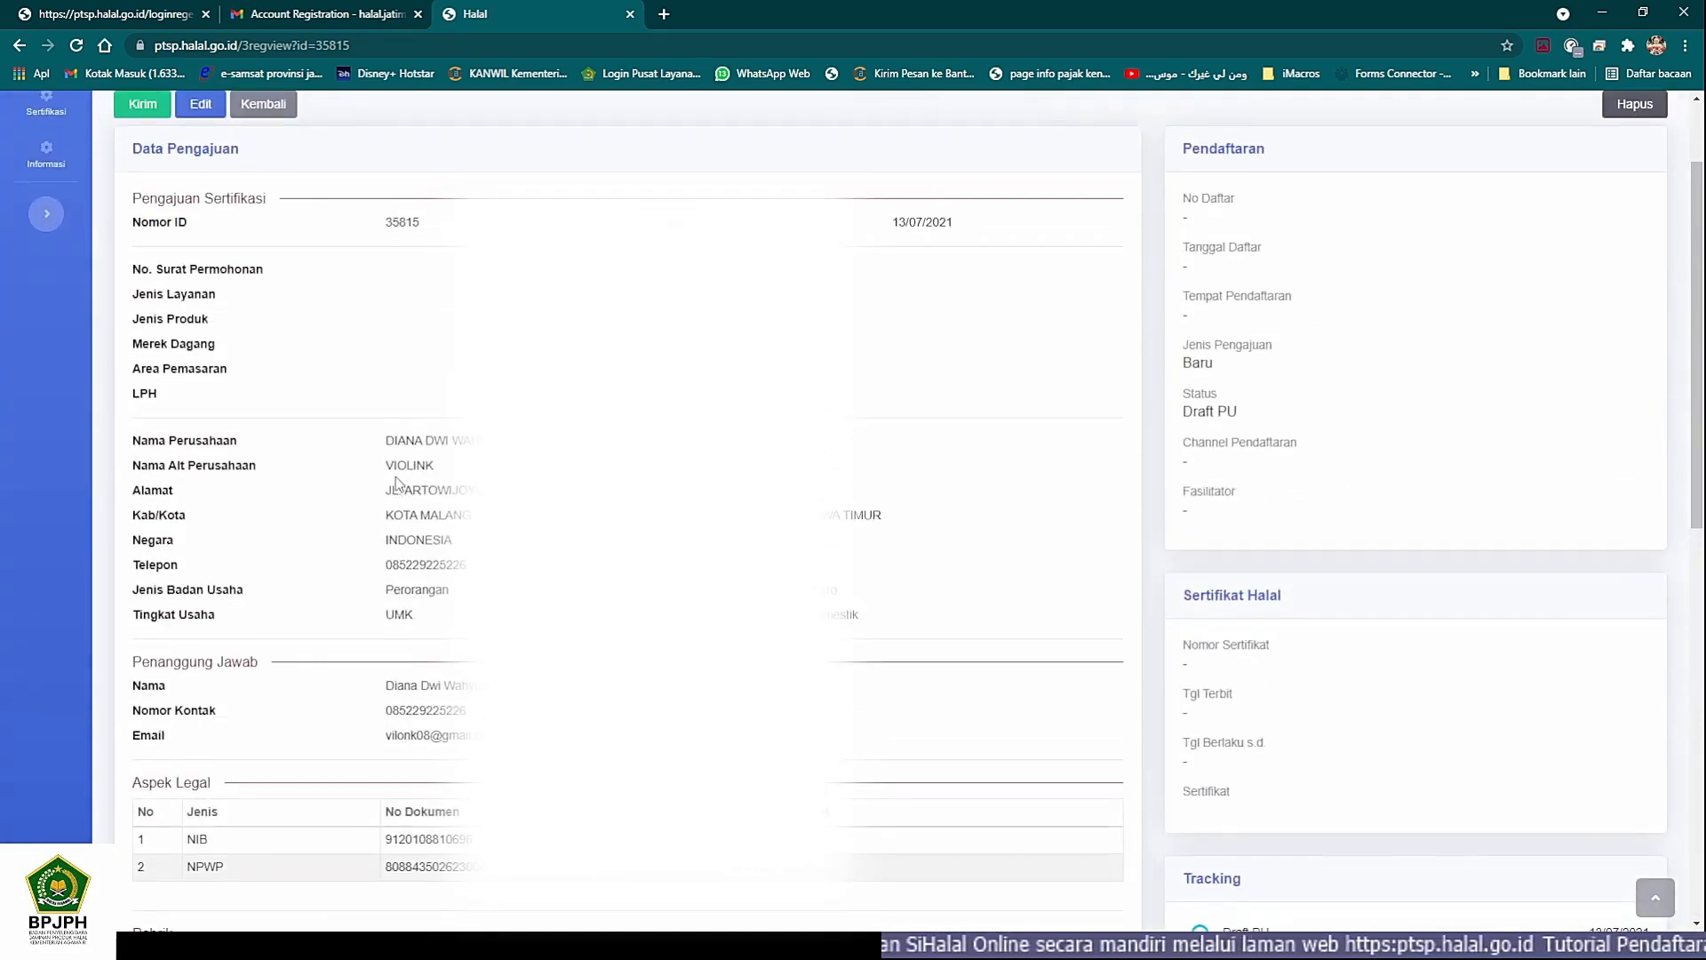
{"action": "scroll", "coordinate": [397, 484], "scroll_direction": "up", "scroll_amount": 2}
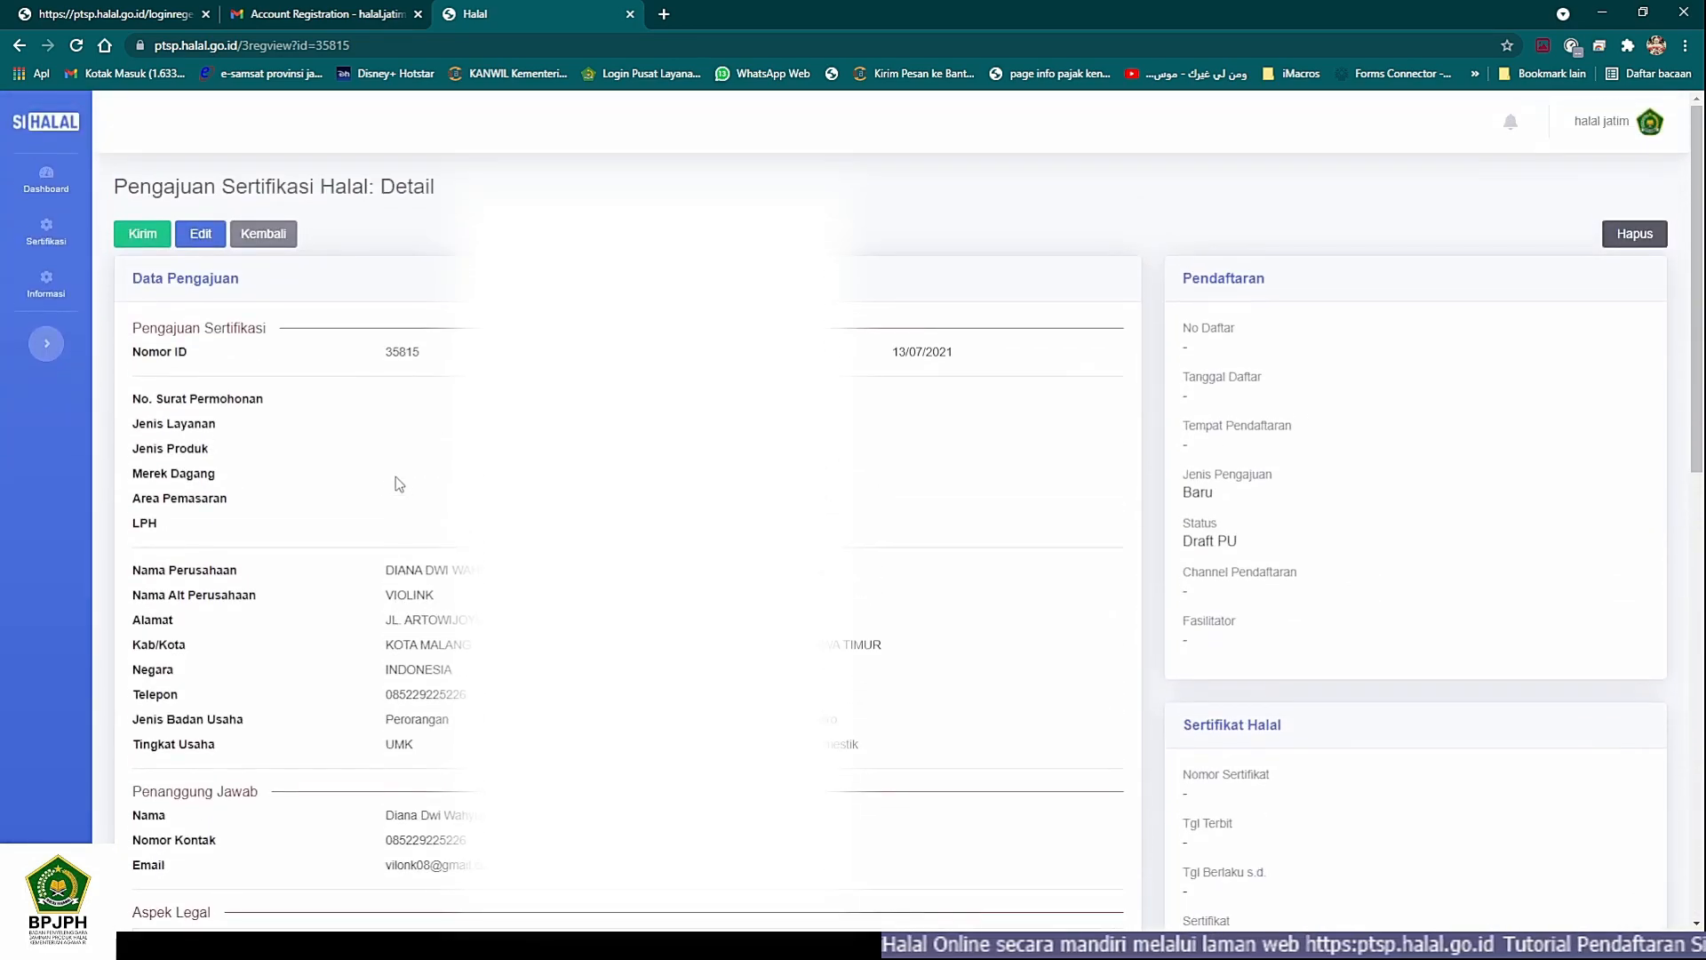
- Open the draft application for editing and set No. Surat Permohonan to 01/VMM/XI/2020
{"action": "left_click", "coordinate": [206, 236]}
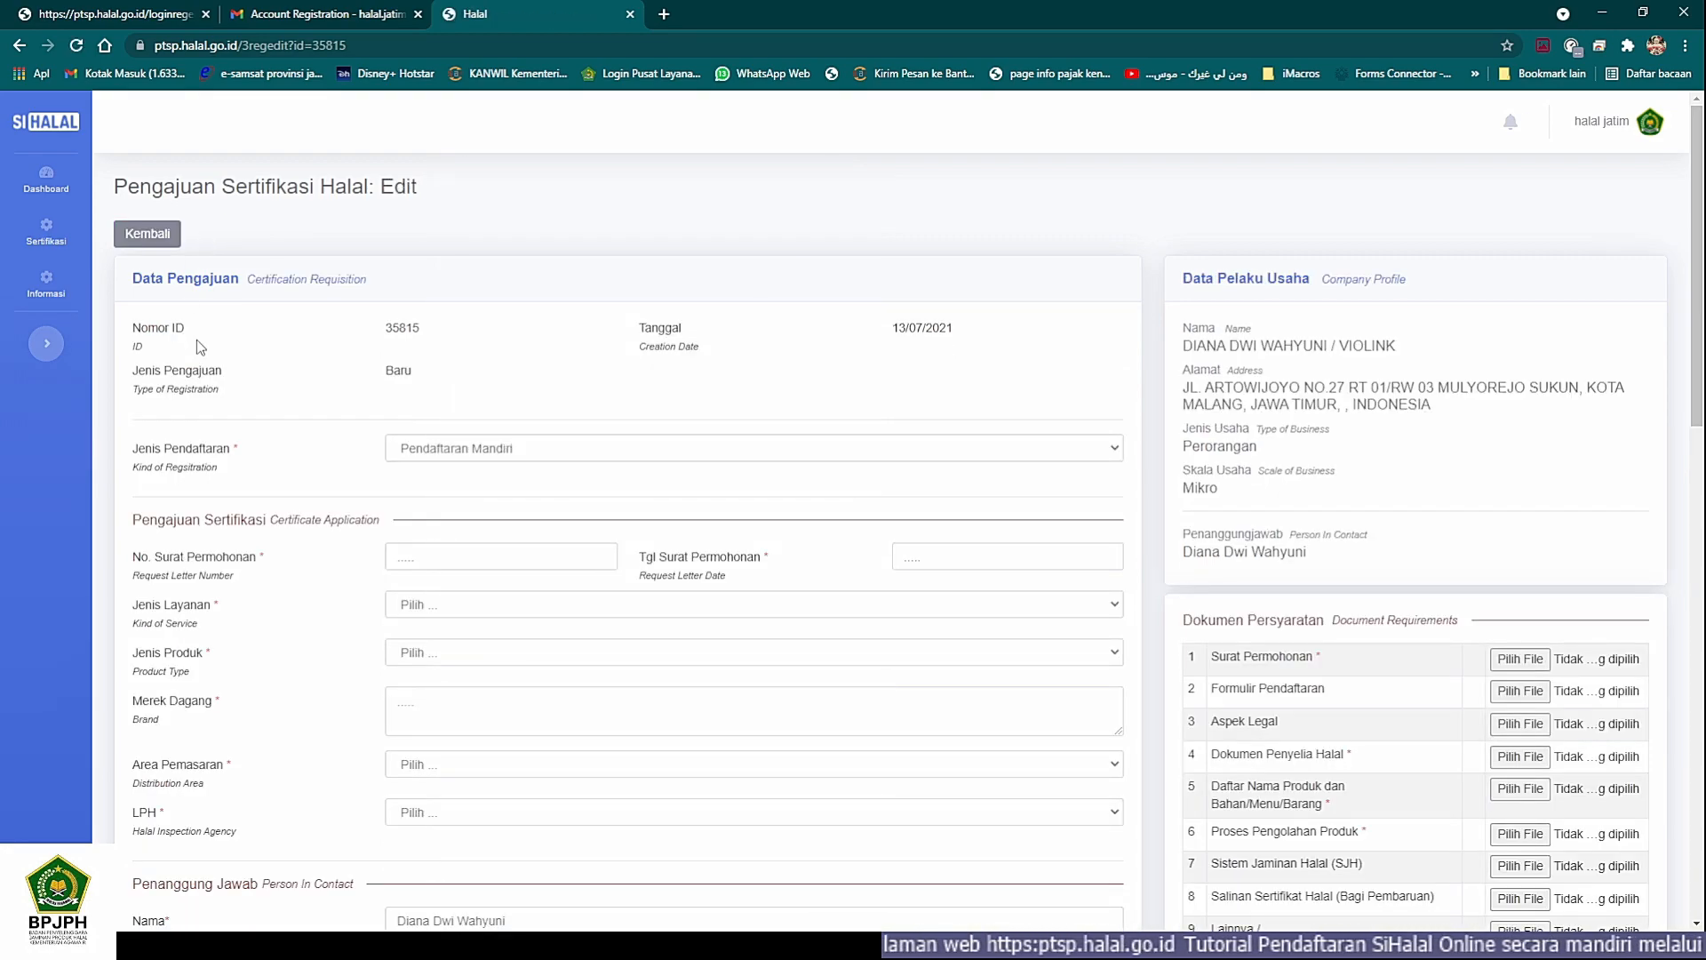
{"action": "scroll", "coordinate": [350, 446], "scroll_direction": "down", "scroll_amount": 2}
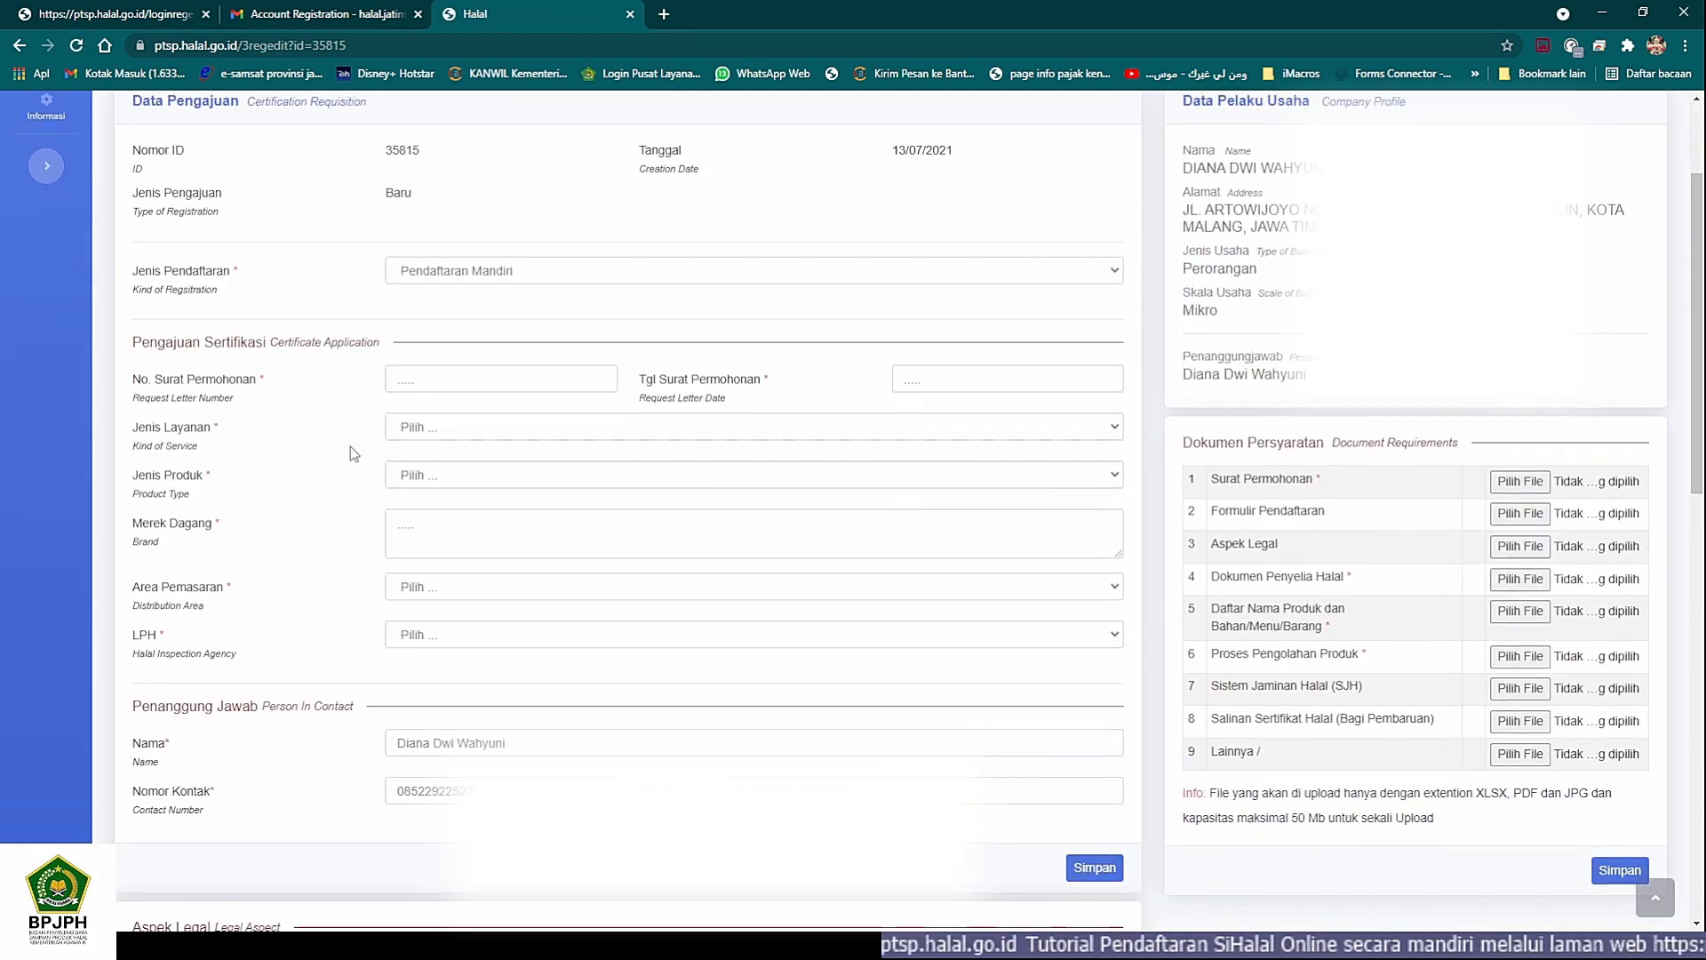
{"action": "left_click", "coordinate": [397, 379]}
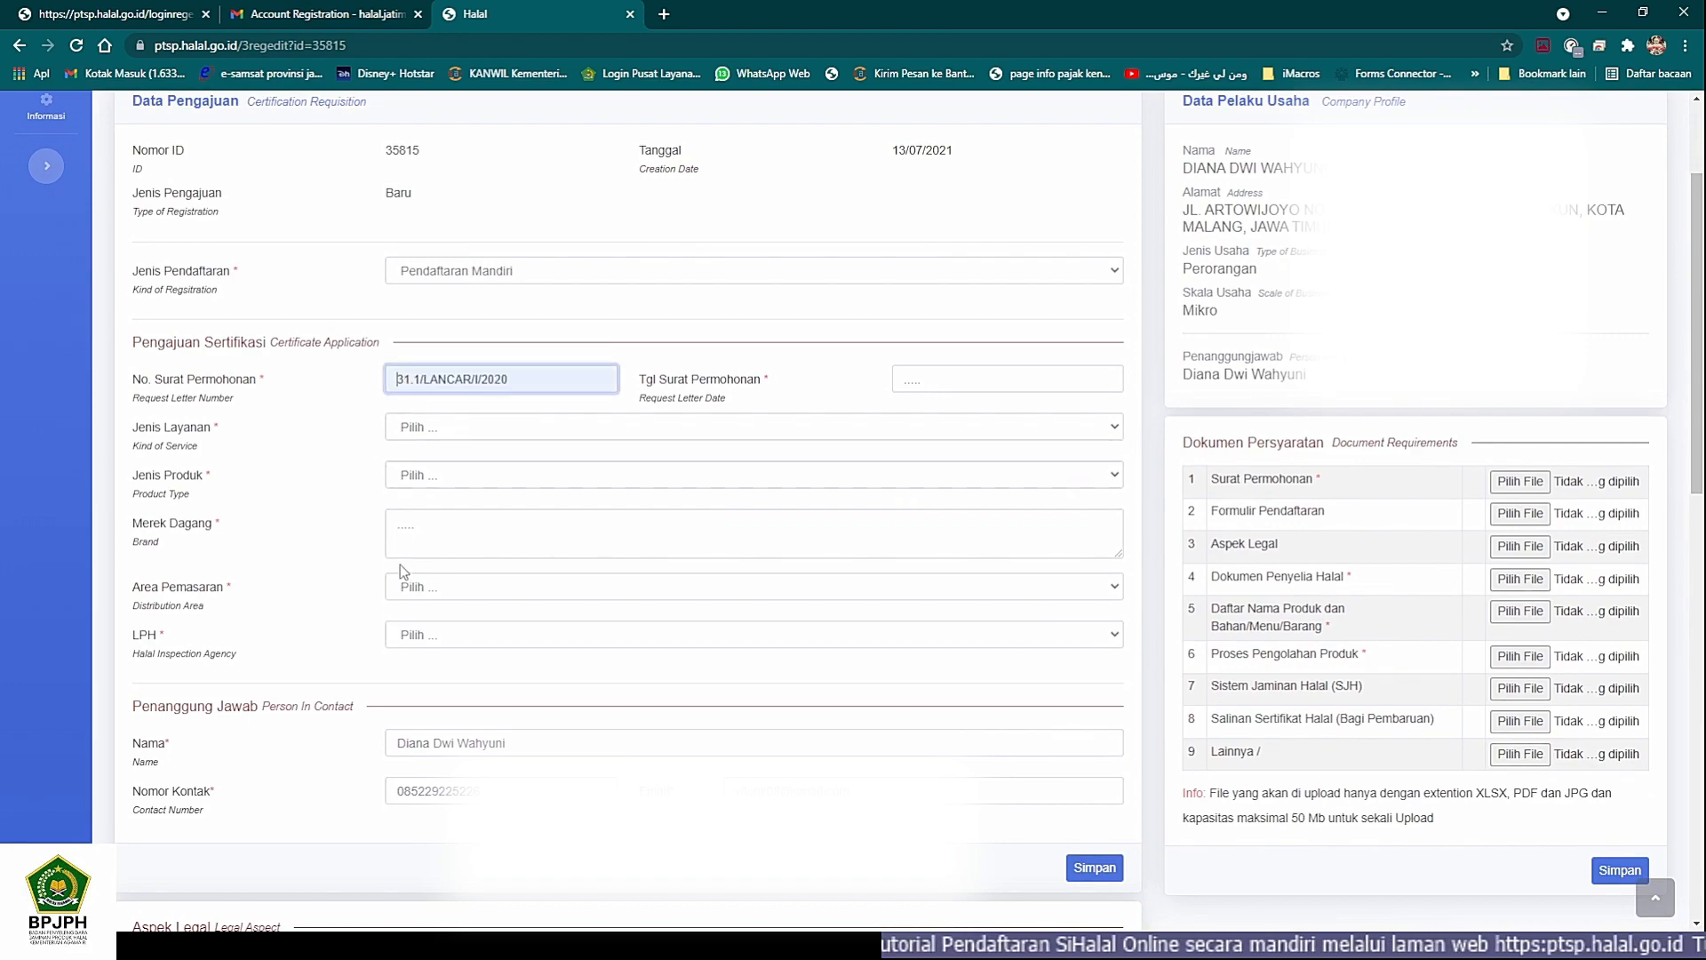
{"action": "left_click", "coordinate": [247, 944]}
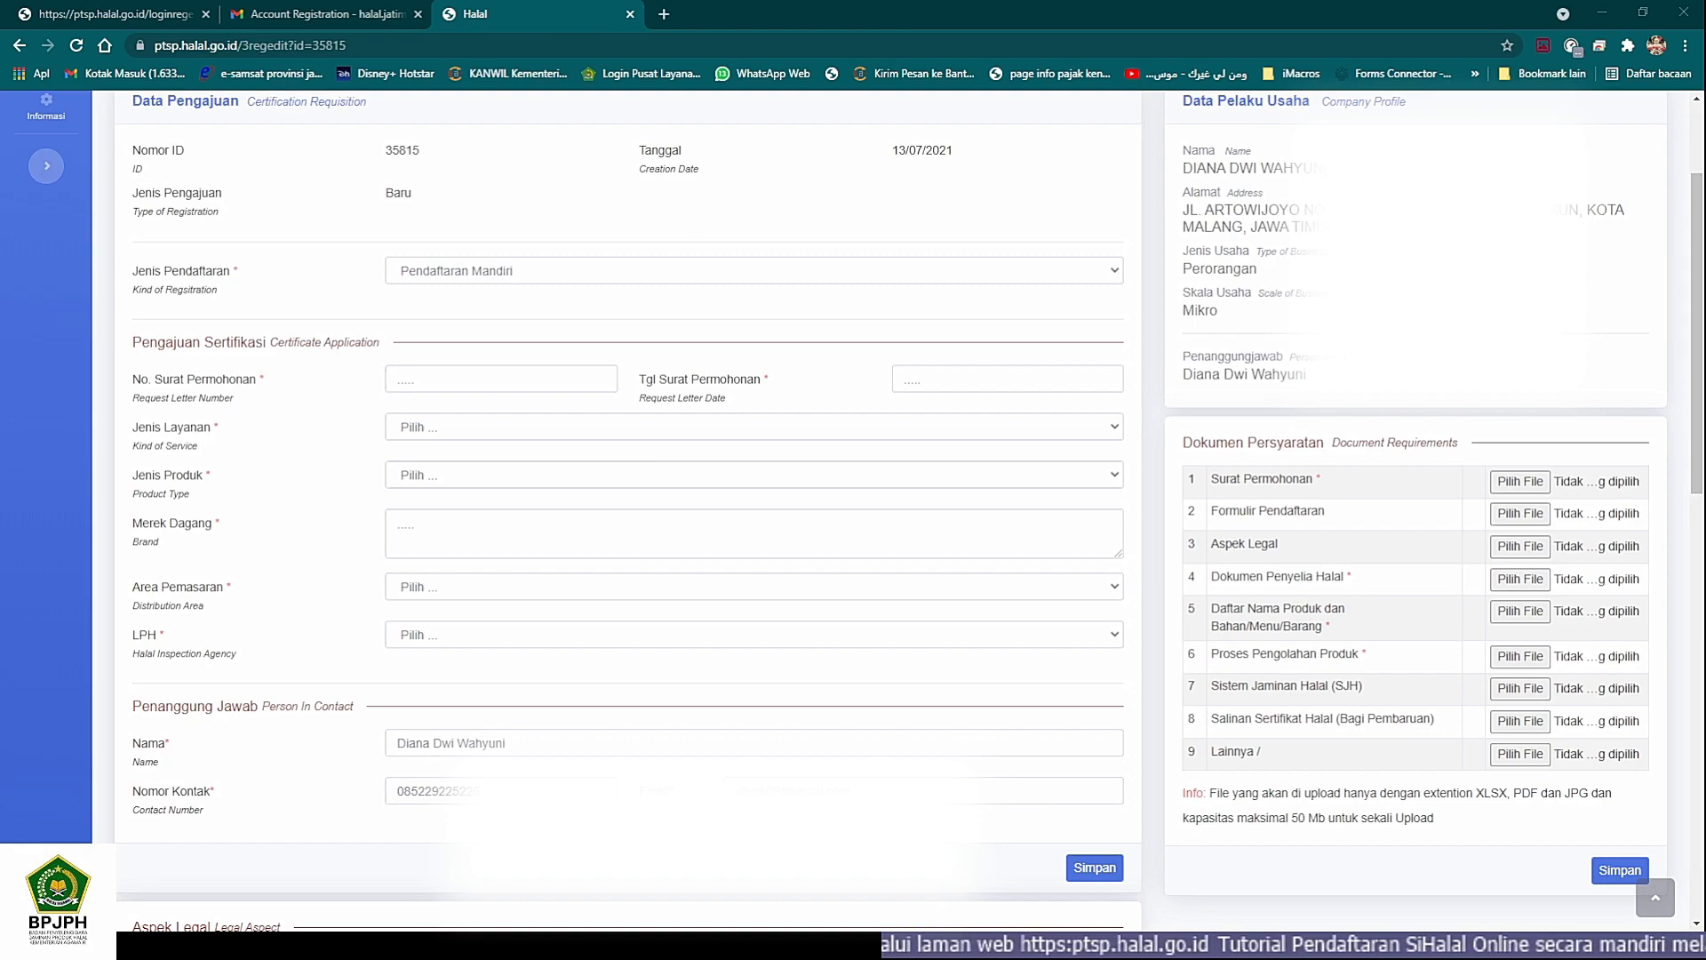
{"action": "left_click", "coordinate": [248, 944]}
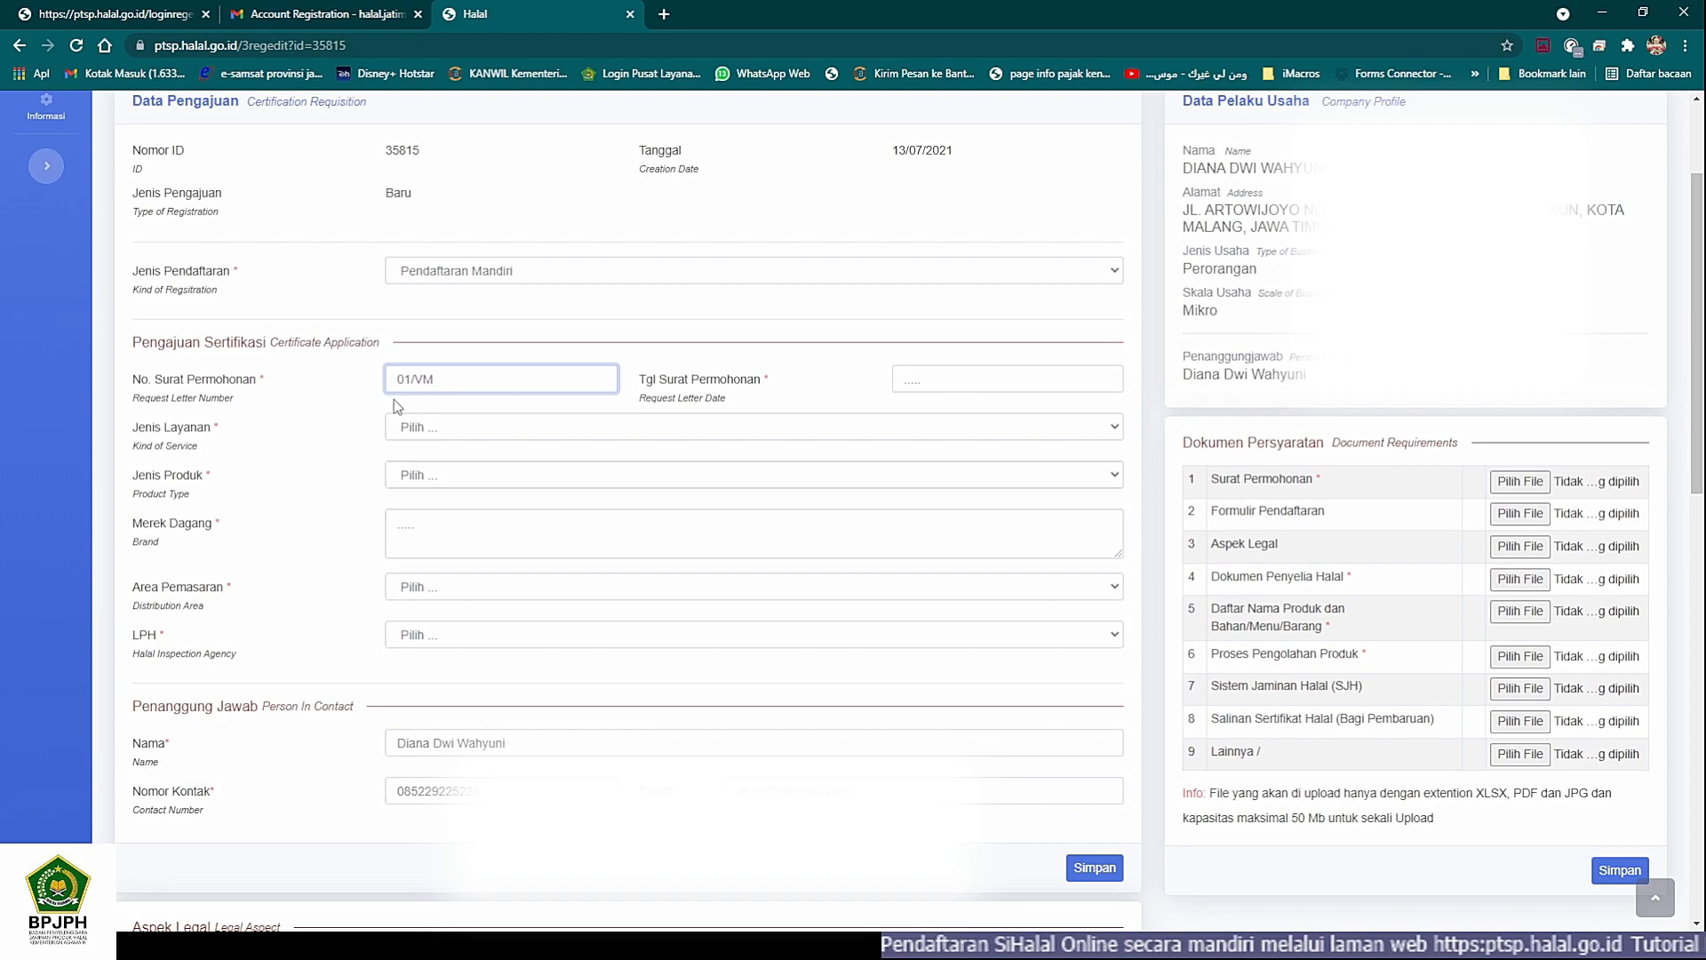
{"action": "key", "text": "alt+Tab"}
{"action": "key", "text": "alt+Tab"}
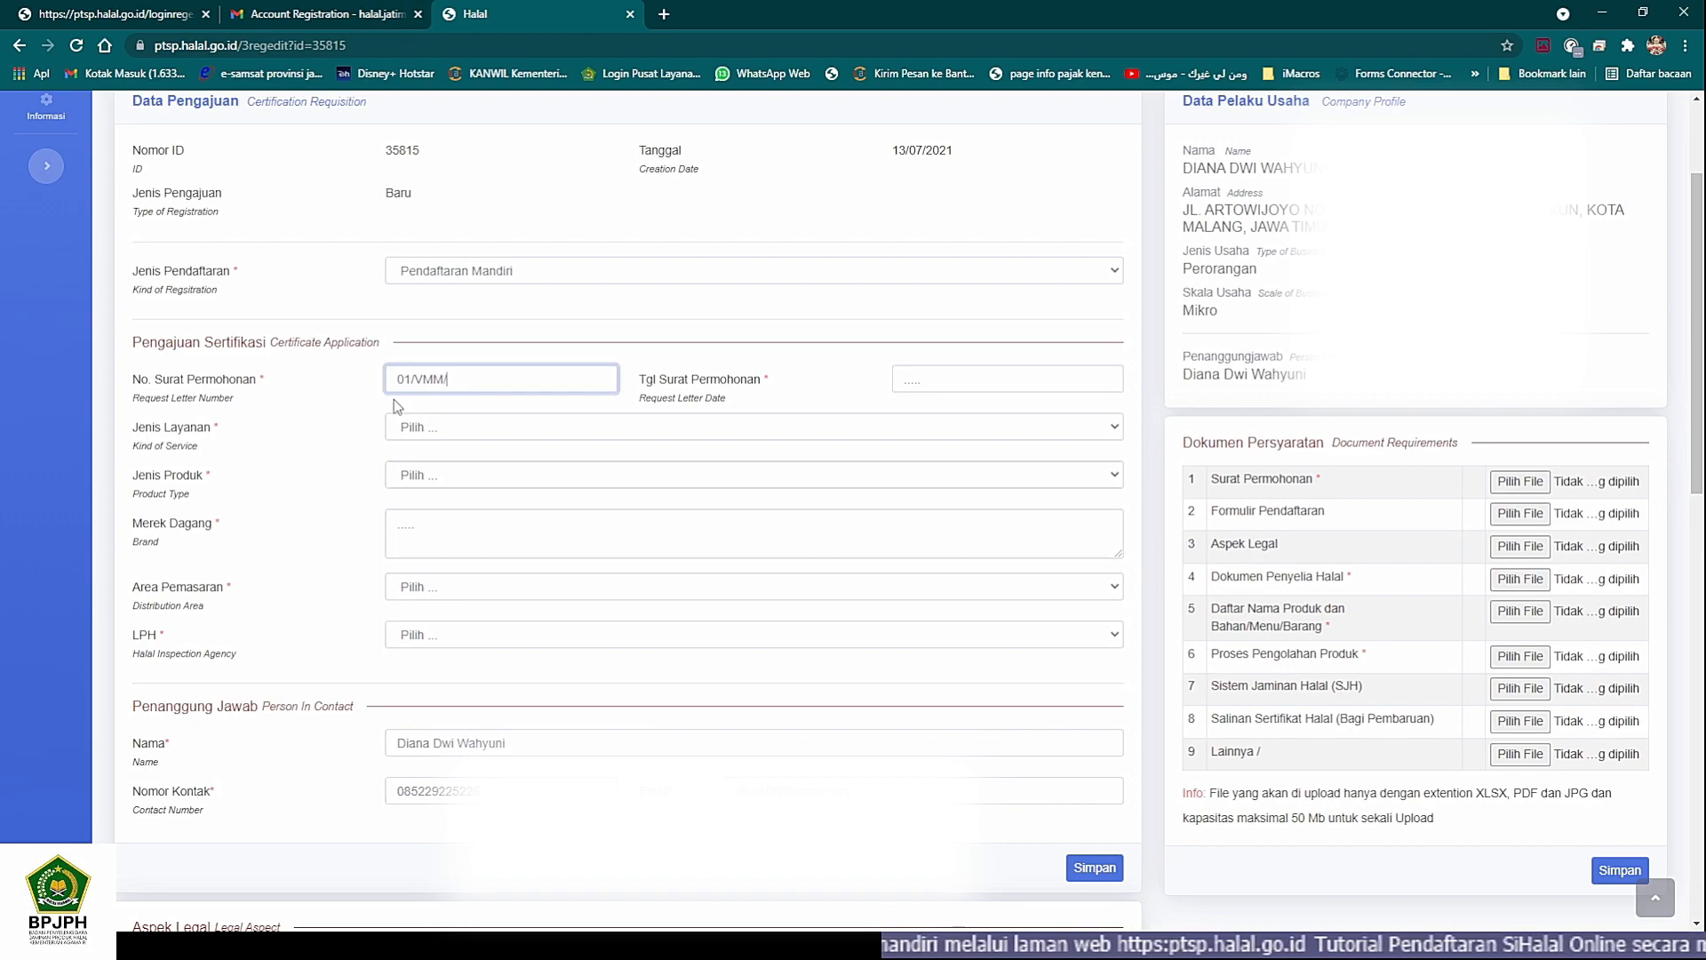
{"action": "type", "text": "XI/20"}
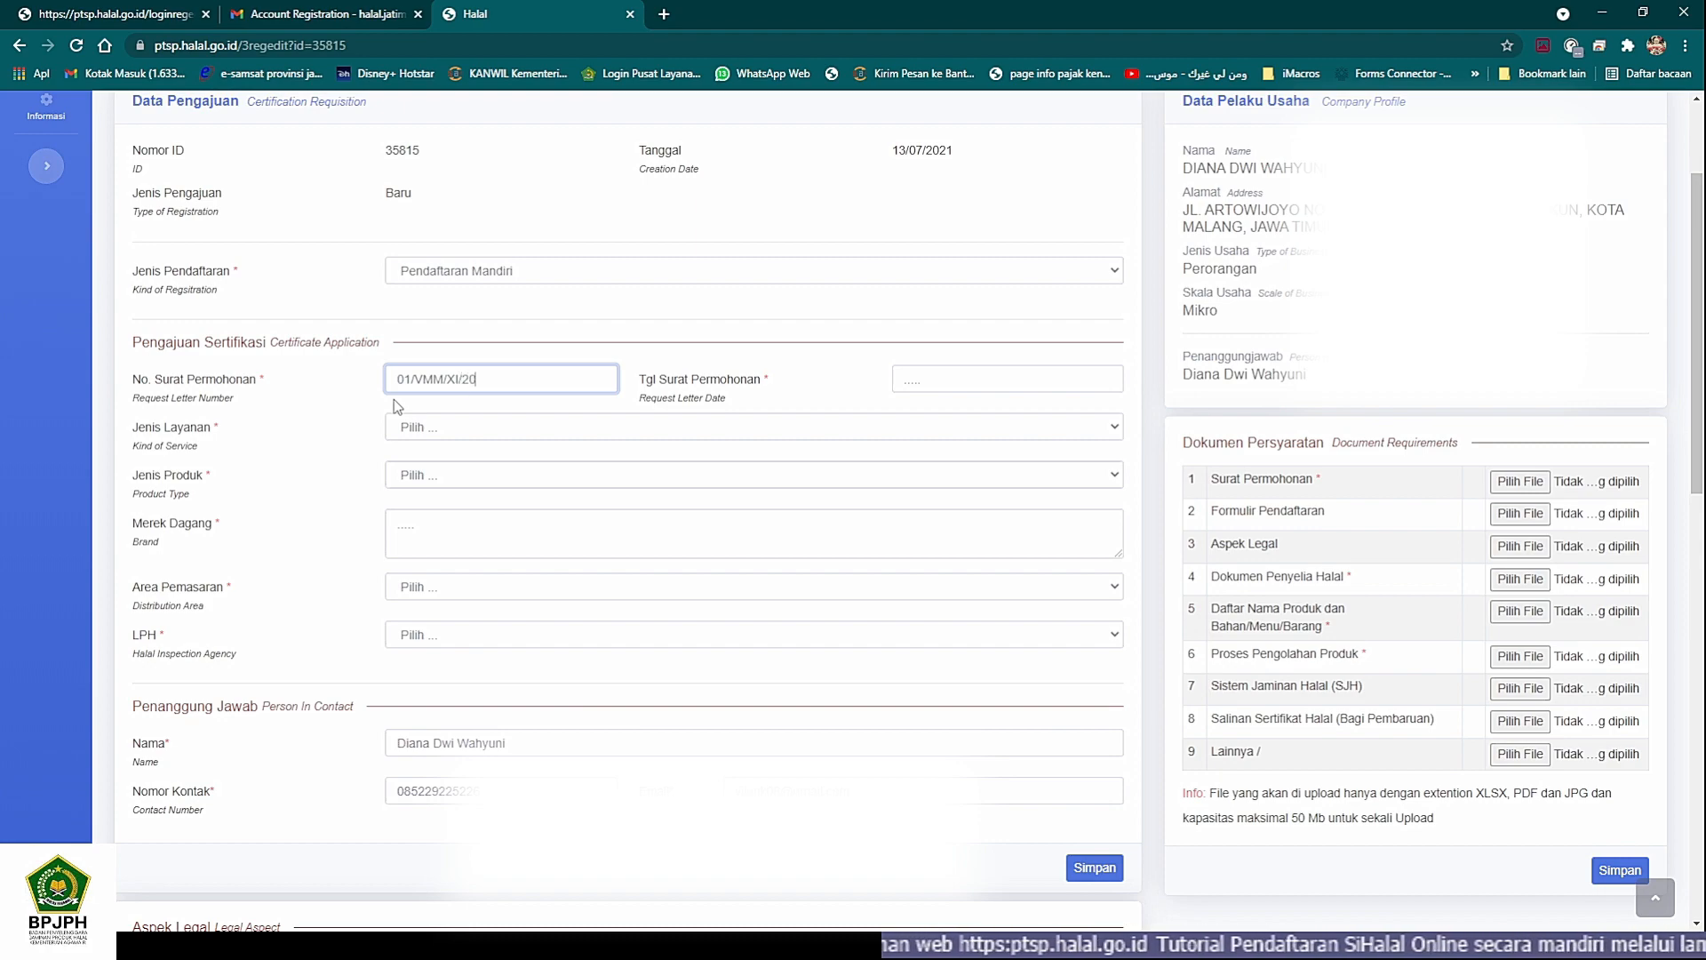
{"action": "type", "text": "20"}
{"action": "key", "text": "Tab"}
- Set Tgl Surat Permohonan to 09/11/2020
{"action": "key", "text": "alt+Tab"}
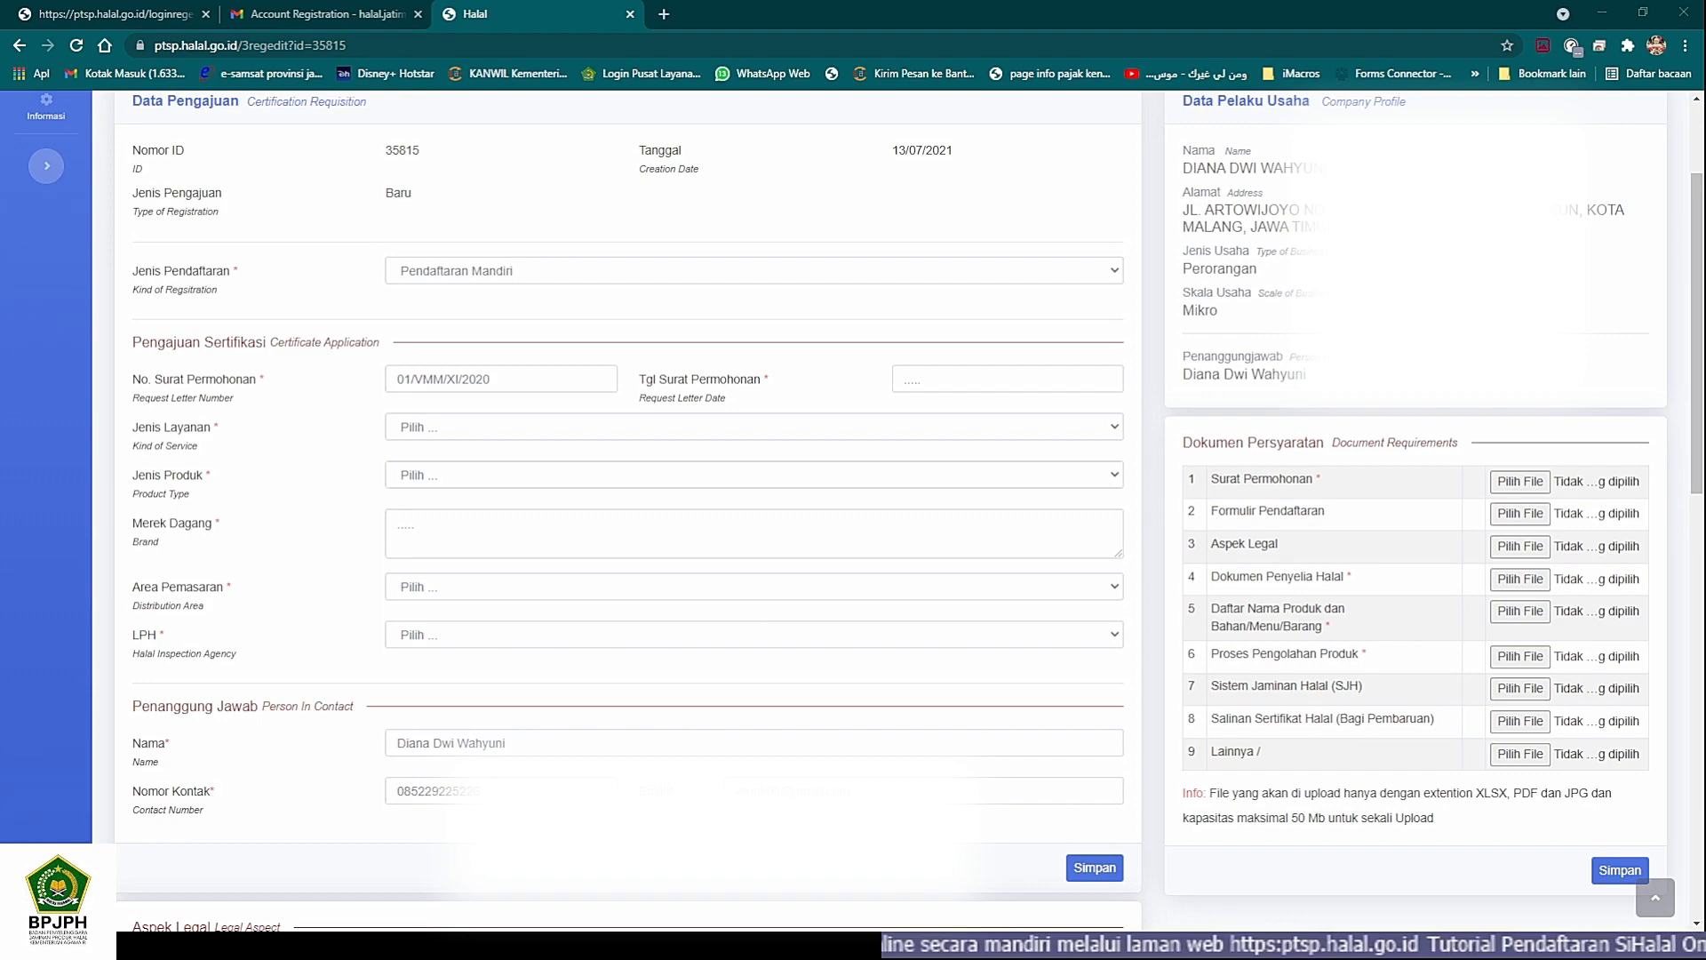
{"action": "key", "text": "alt+Tab"}
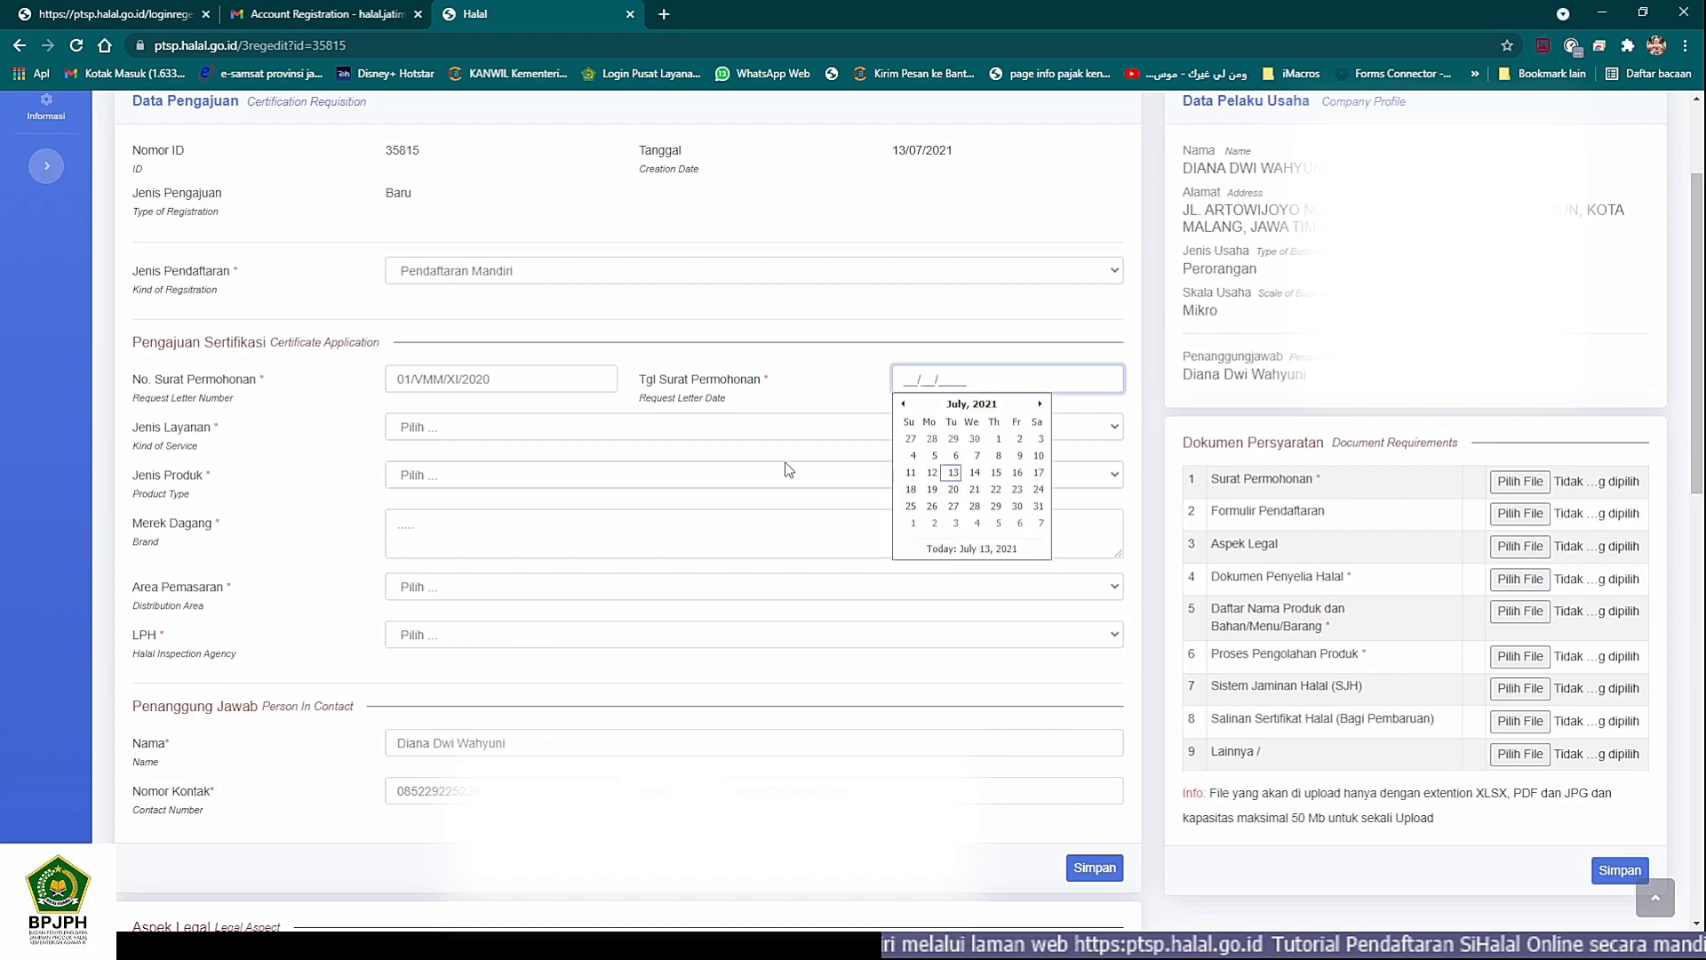
{"action": "type", "text": "09/11/2"}
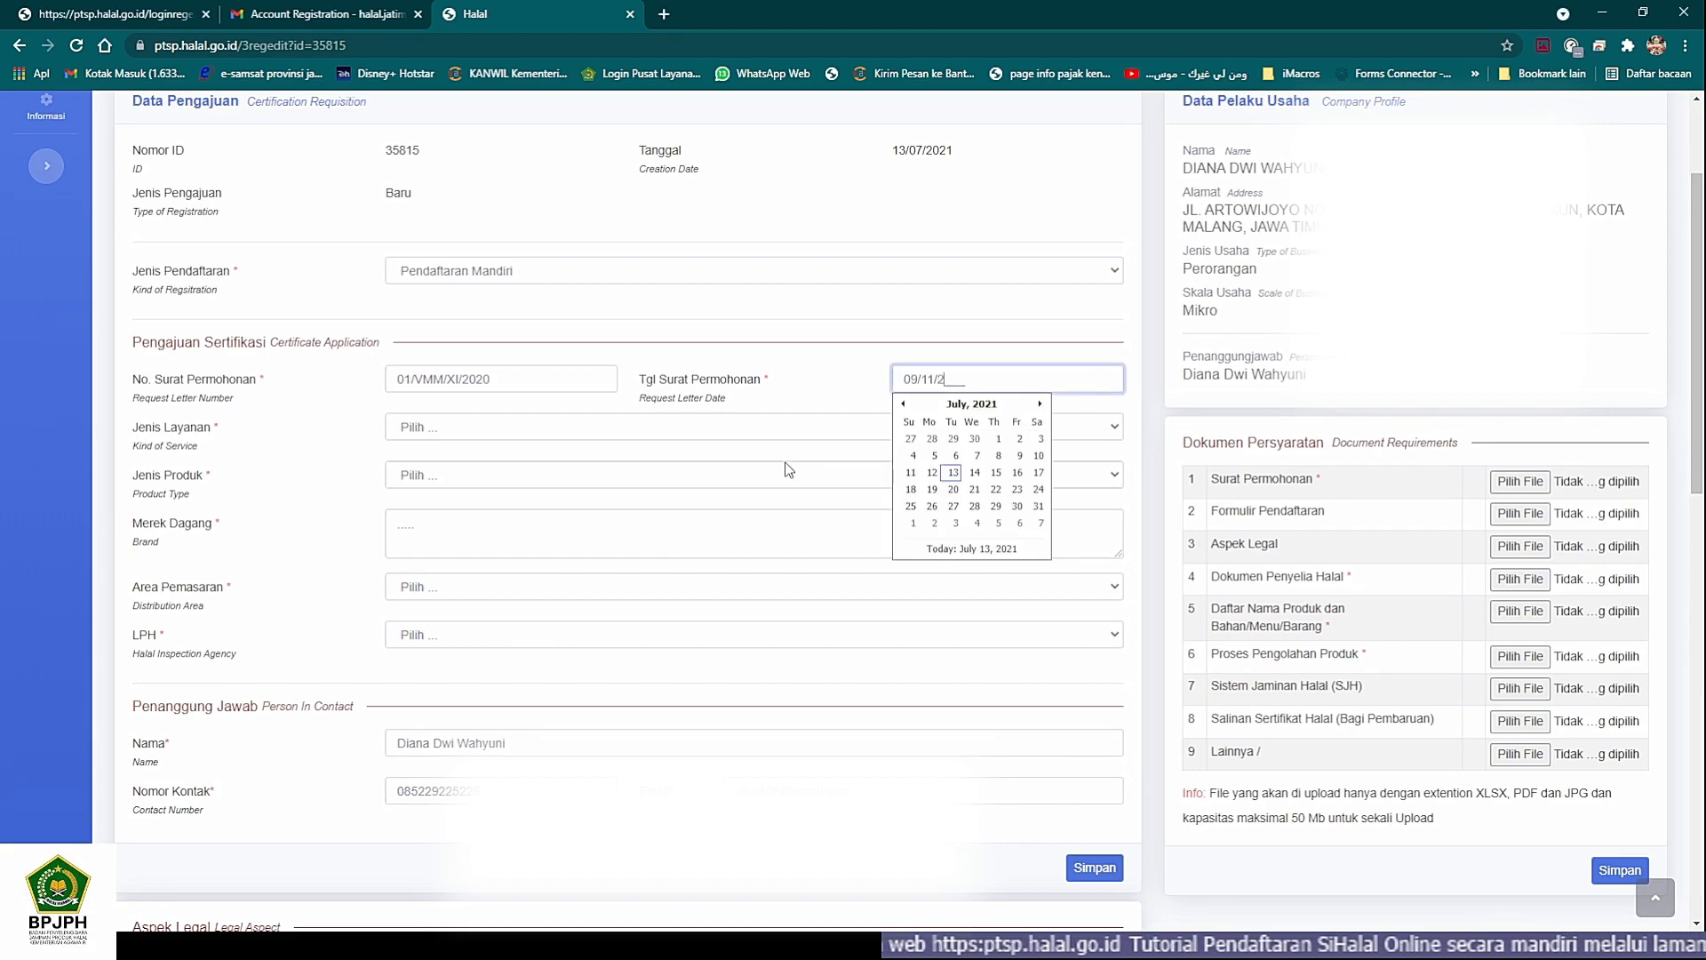
{"action": "type", "text": "020"}
{"action": "key", "text": "Tab"}
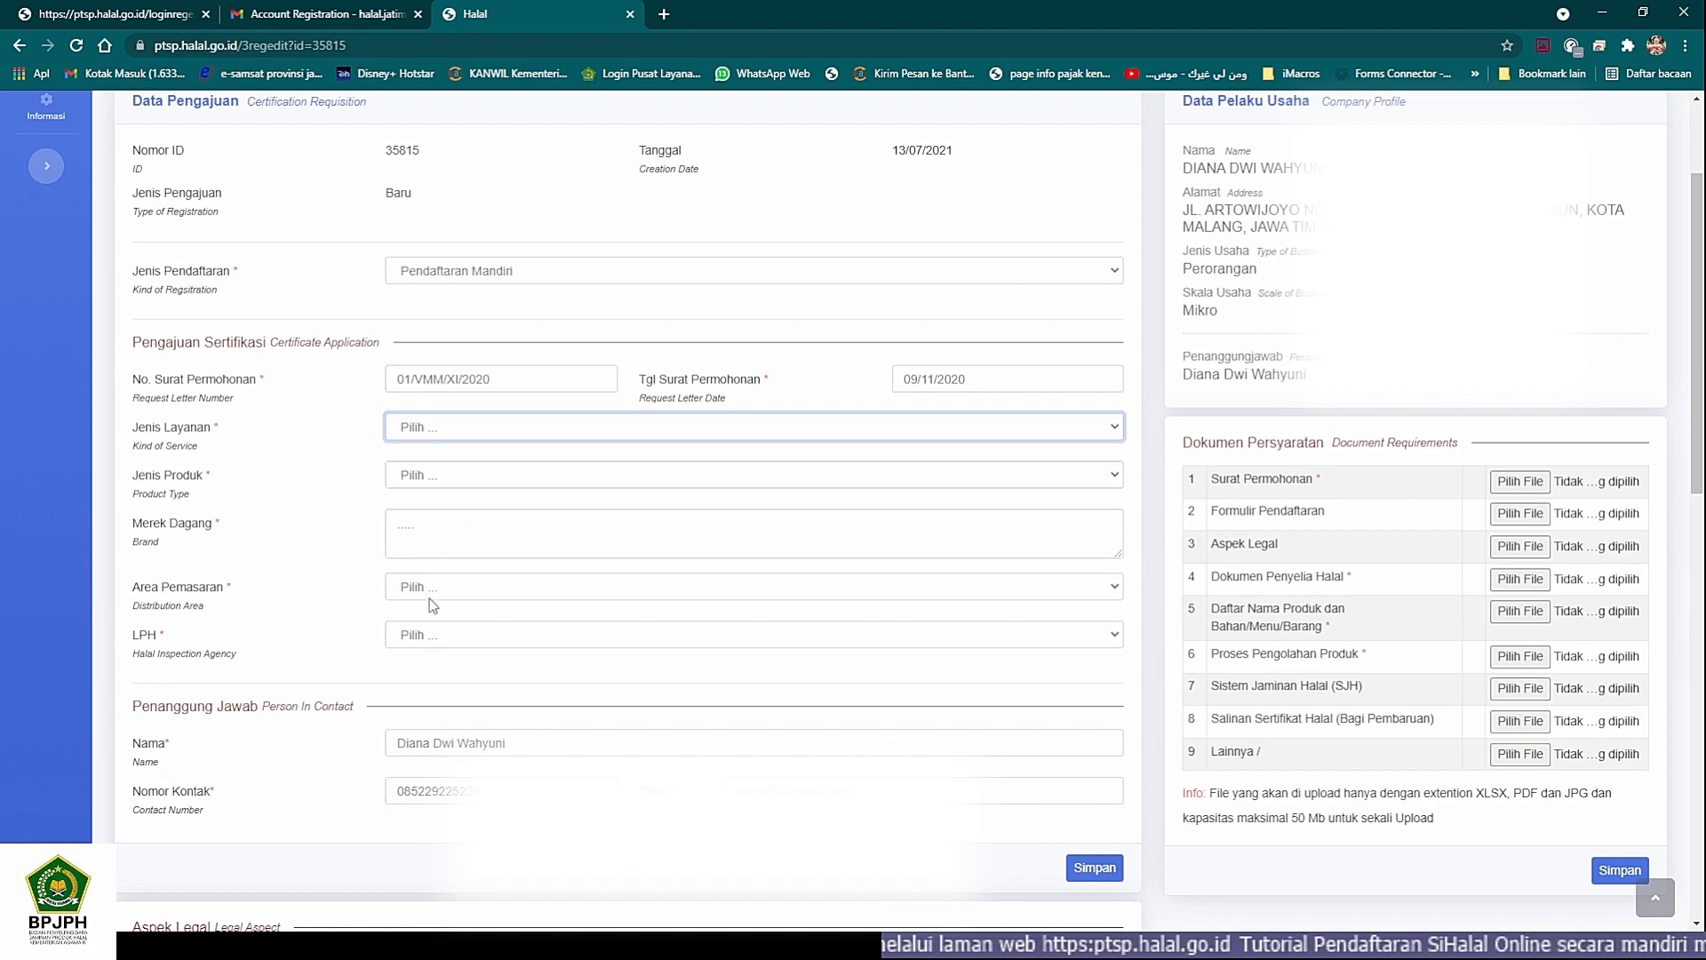
- Set Jenis Layanan to Makanan/ Minuman/ Obat/ Kosmetik and Jenis Produk to Tumbuhan dan Produk Tumbuhan Olahan
{"action": "left_click", "coordinate": [434, 485]}
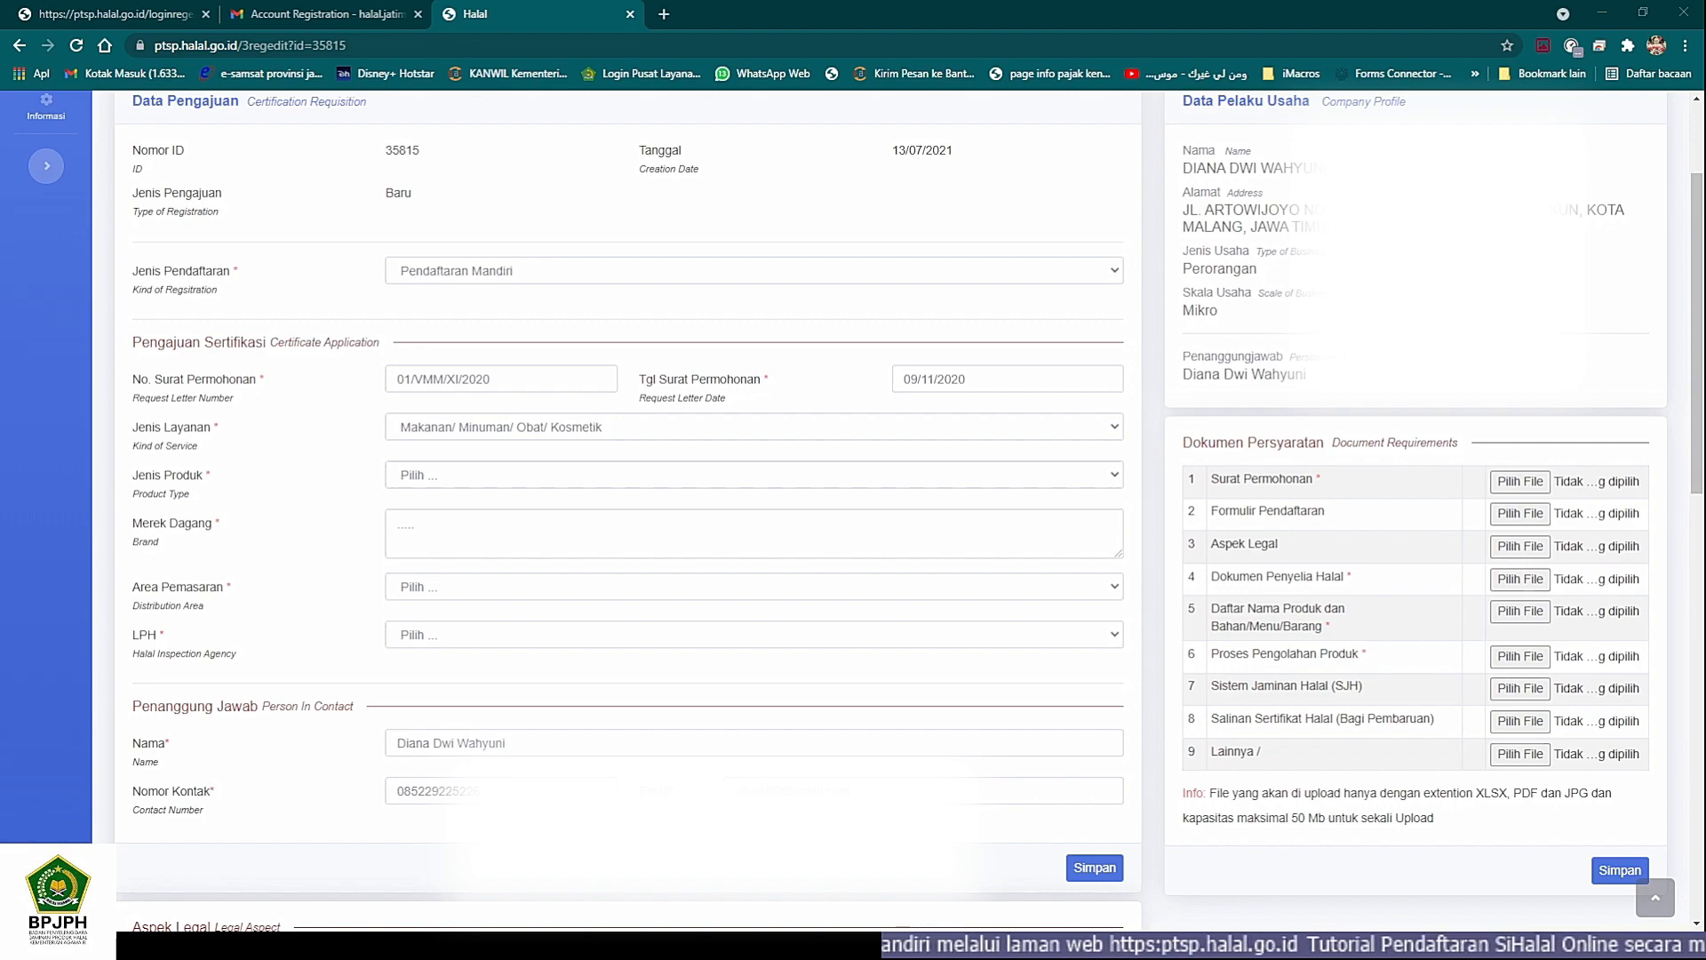
{"action": "mouse_move", "coordinate": [896, 953]}
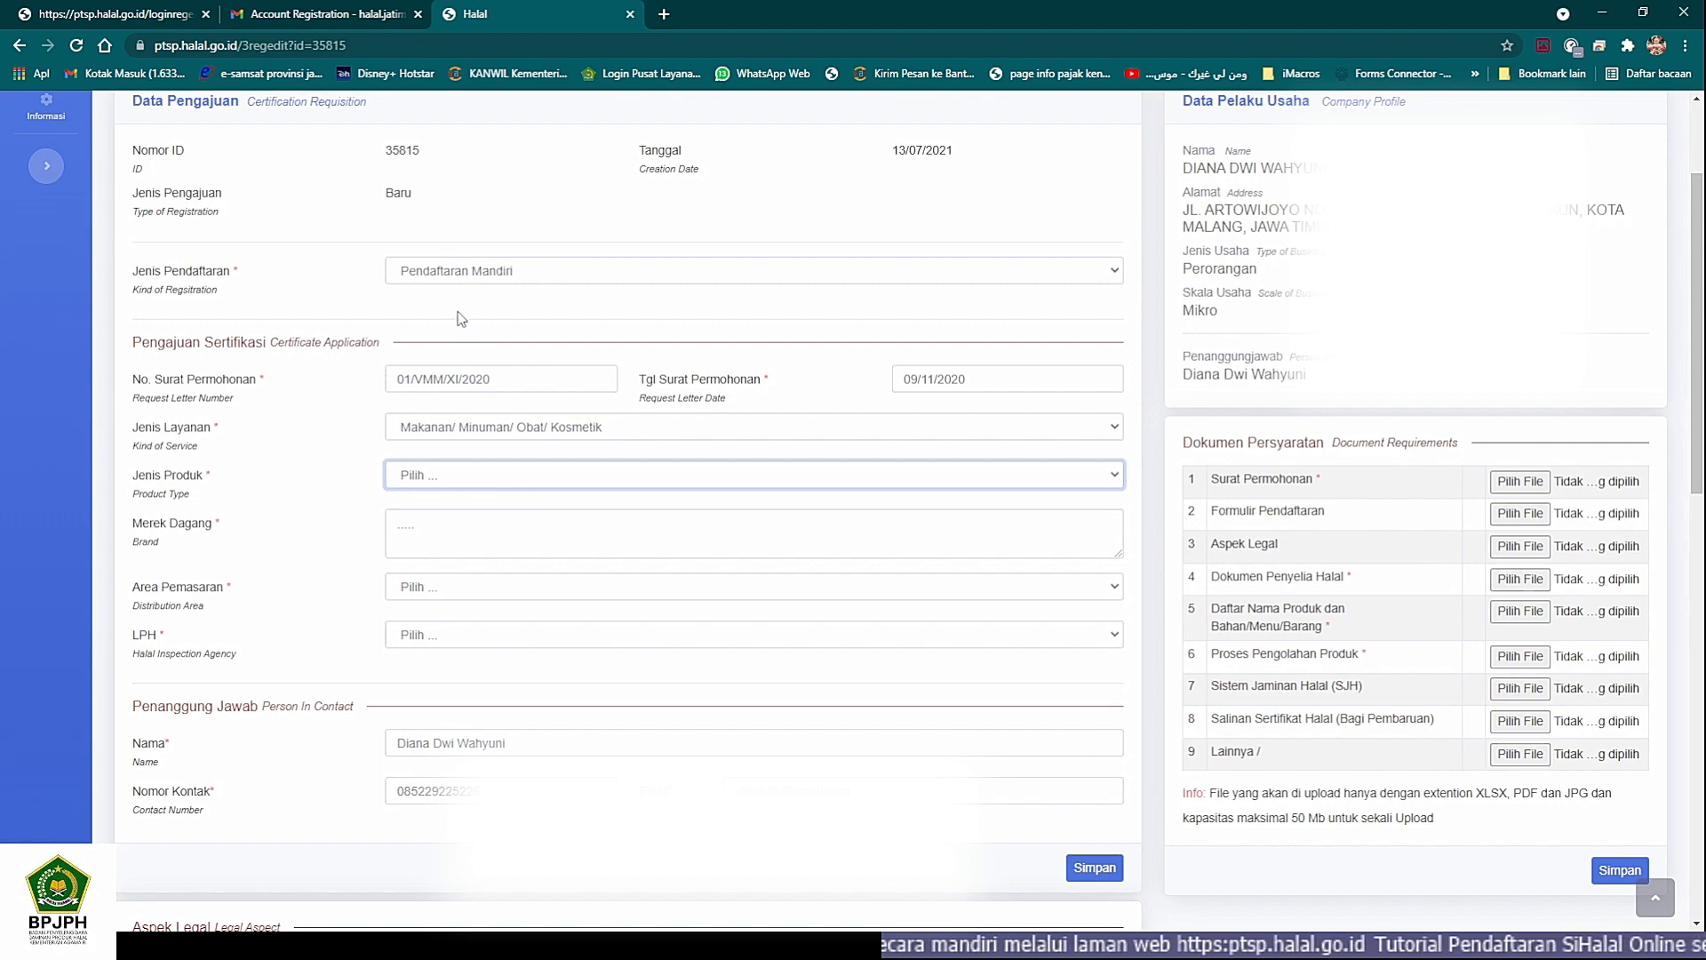
{"action": "left_click", "coordinate": [485, 384]}
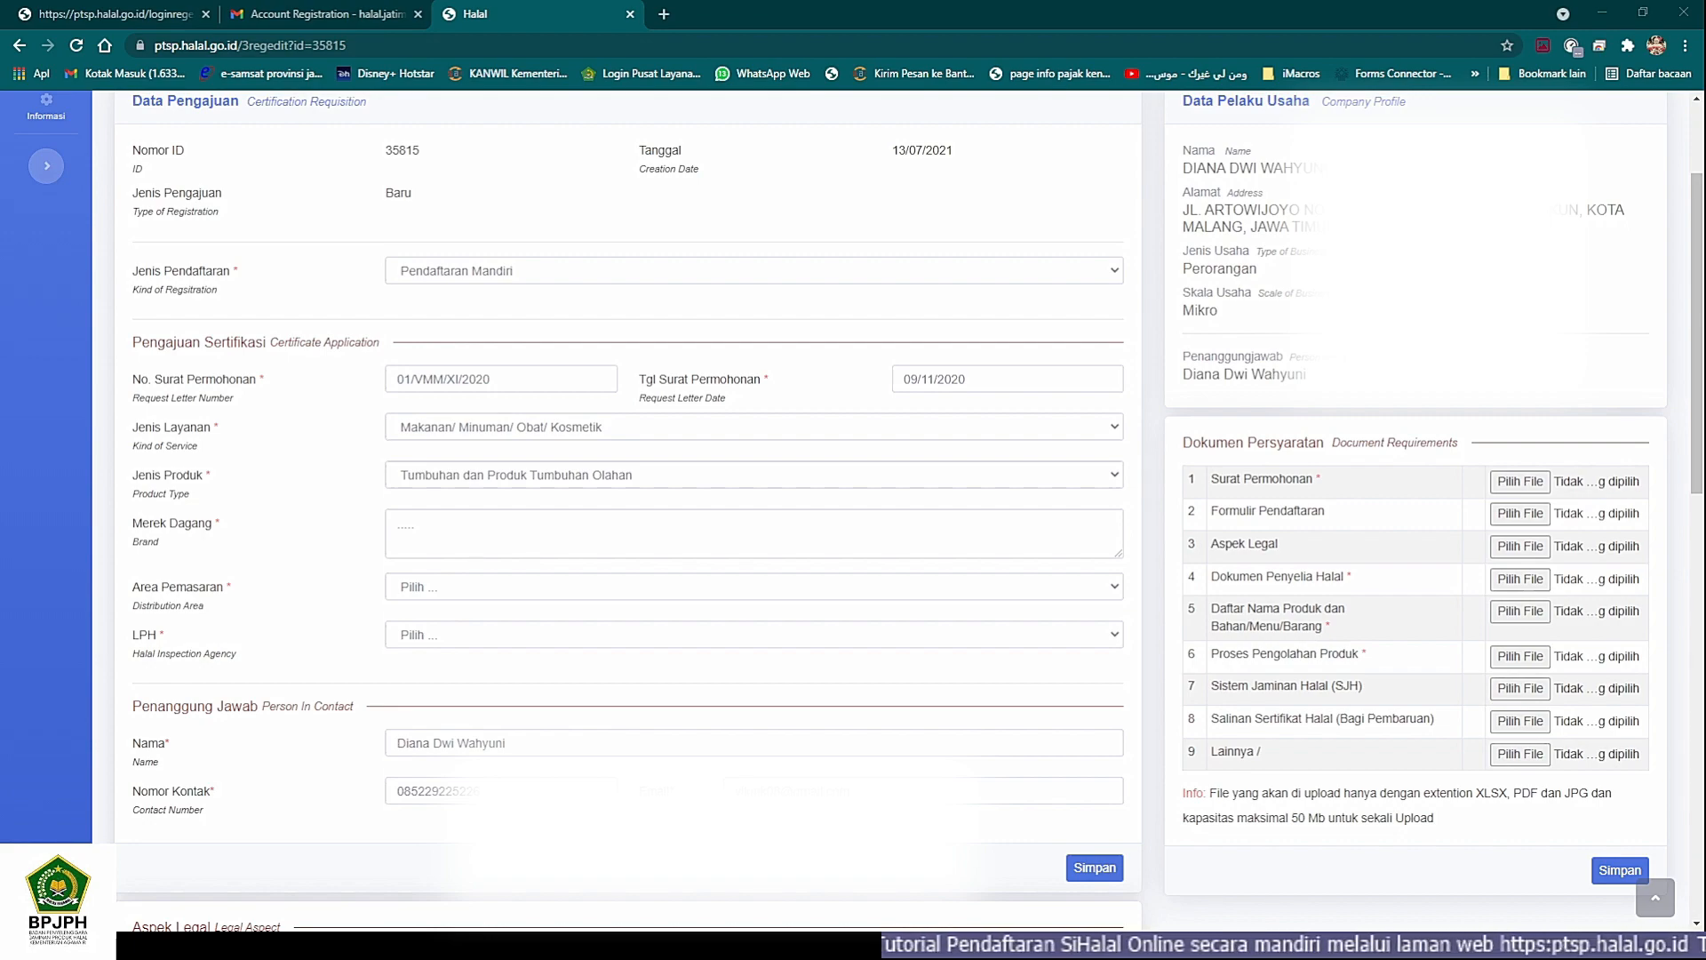
- Enter Violink as the Merek Dagang and set Area Pemasaran to Nasional
{"action": "left_click", "coordinate": [475, 541]}
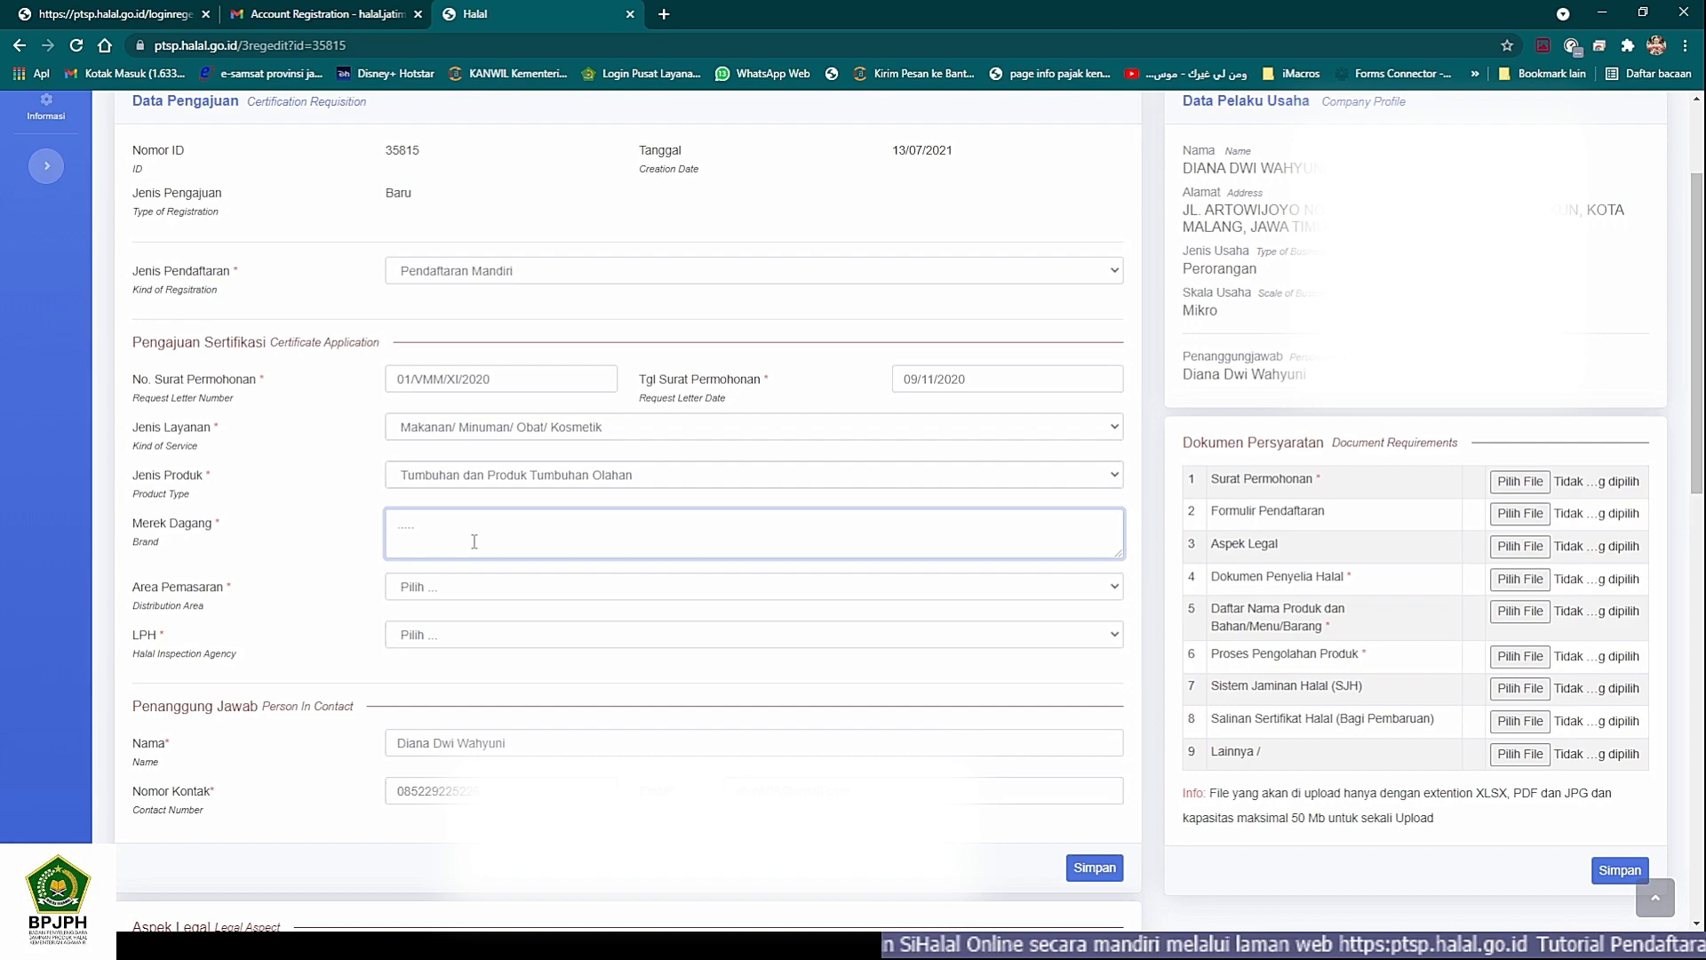
{"action": "type", "text": "Violink"}
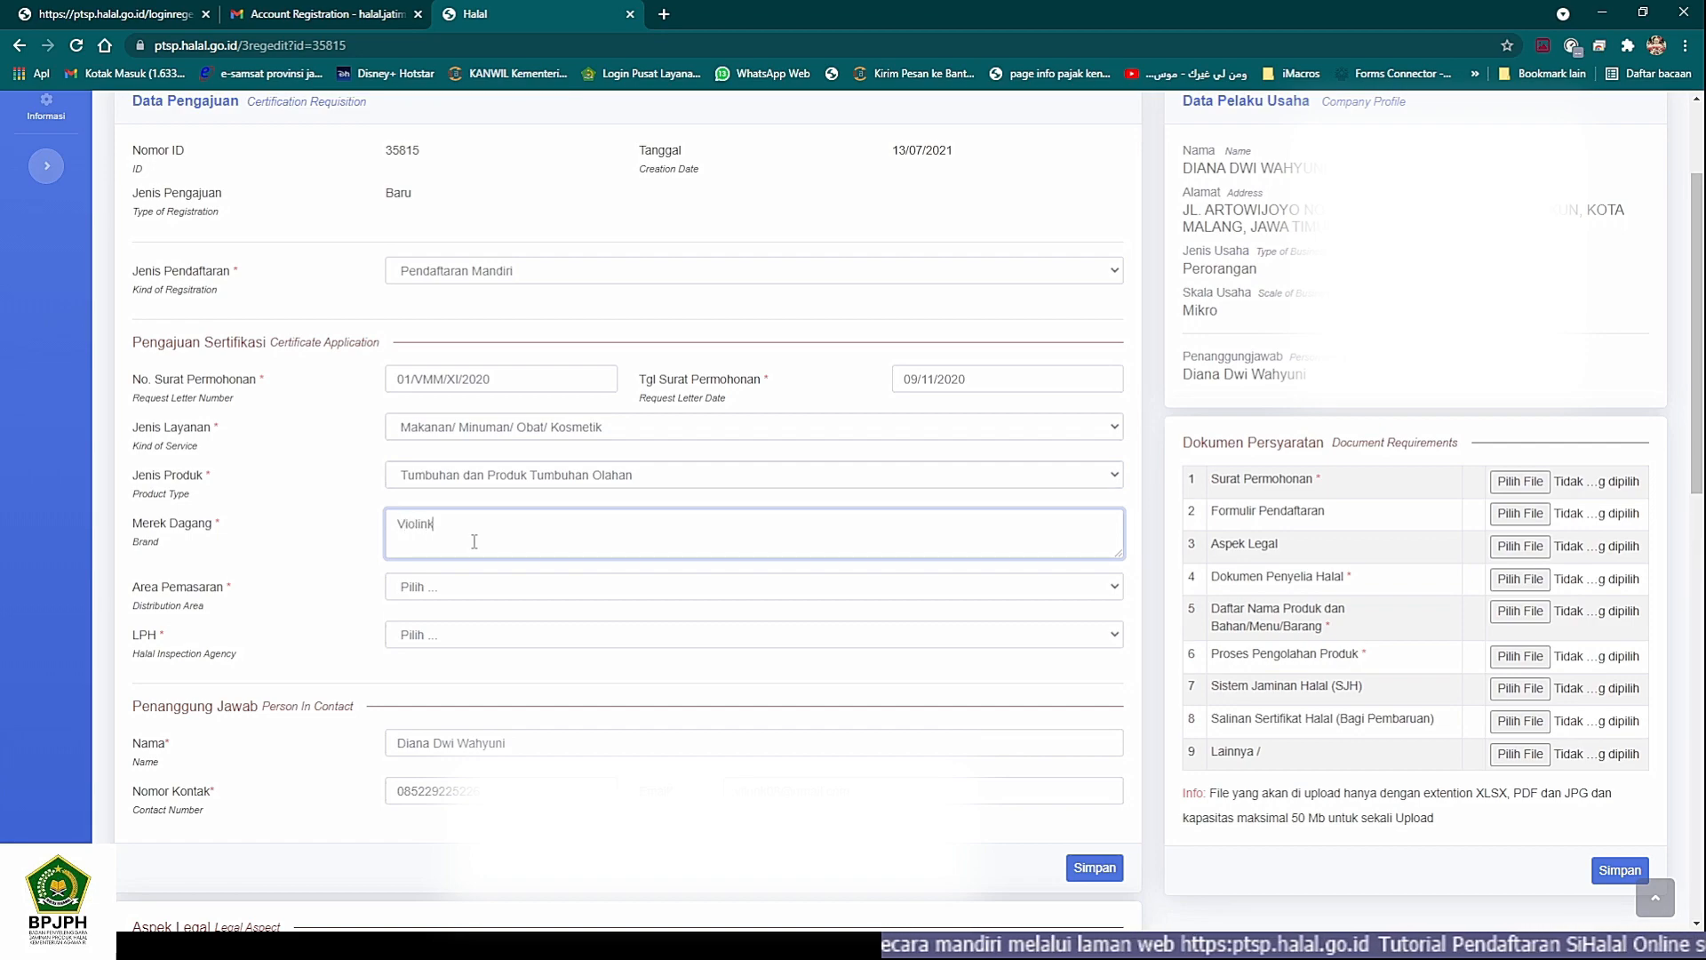
{"action": "left_click", "coordinate": [434, 595]}
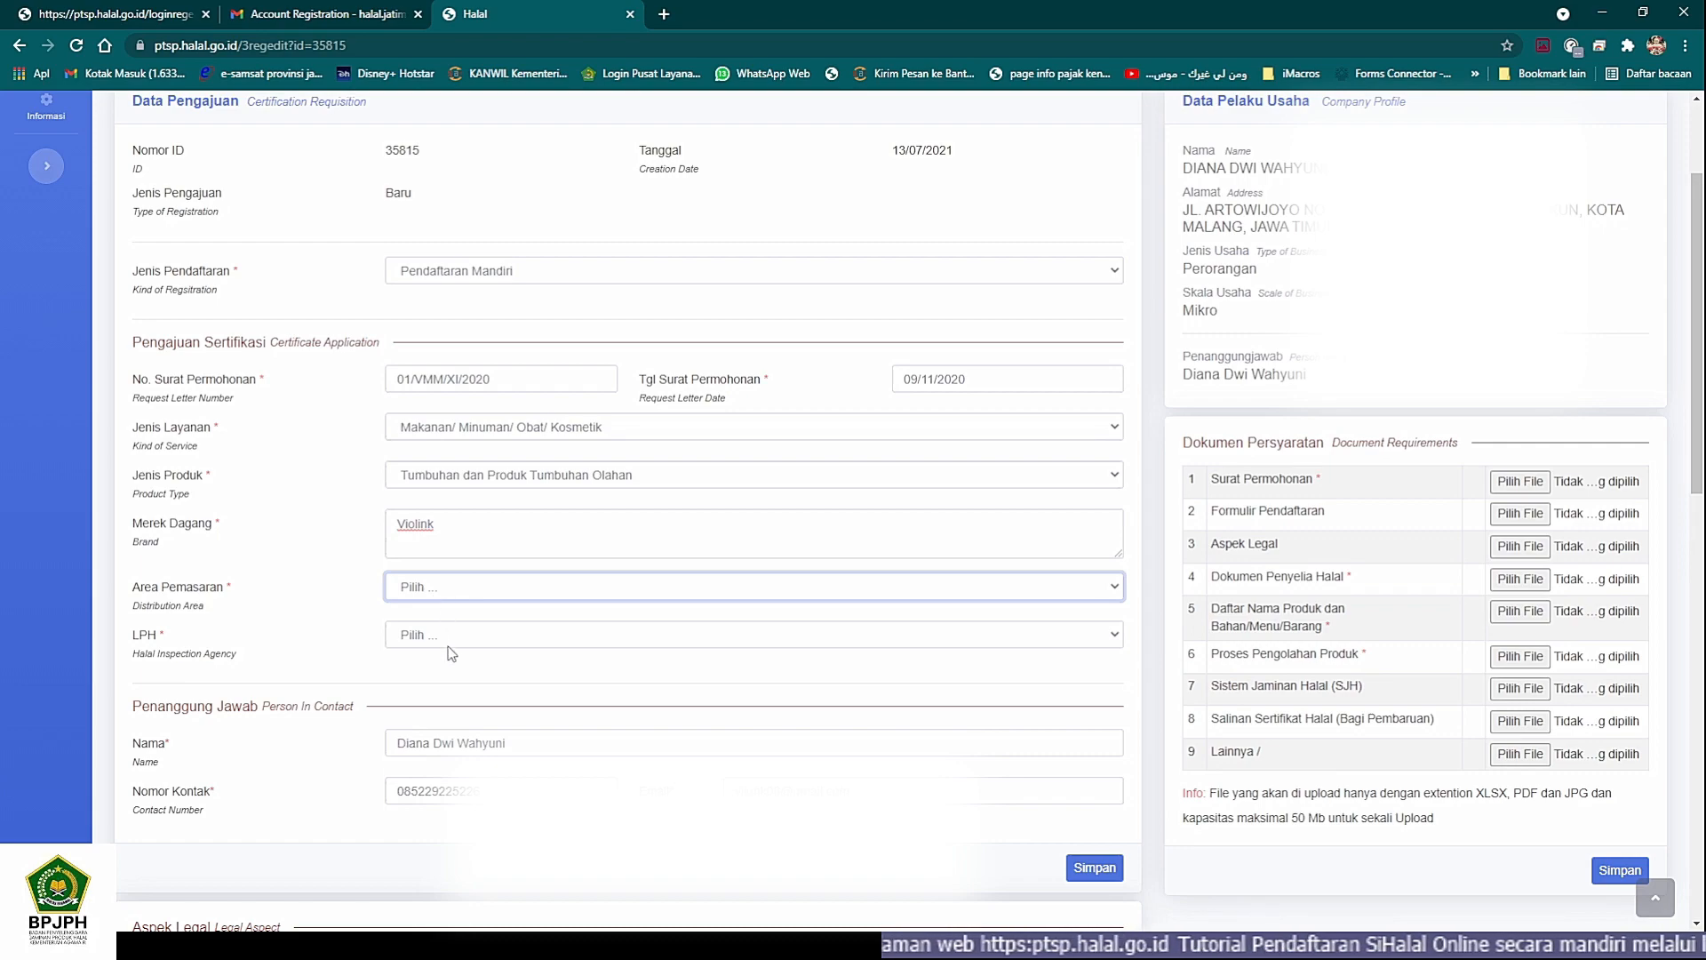
{"action": "left_click", "coordinate": [425, 690]}
{"action": "left_click", "coordinate": [222, 944]}
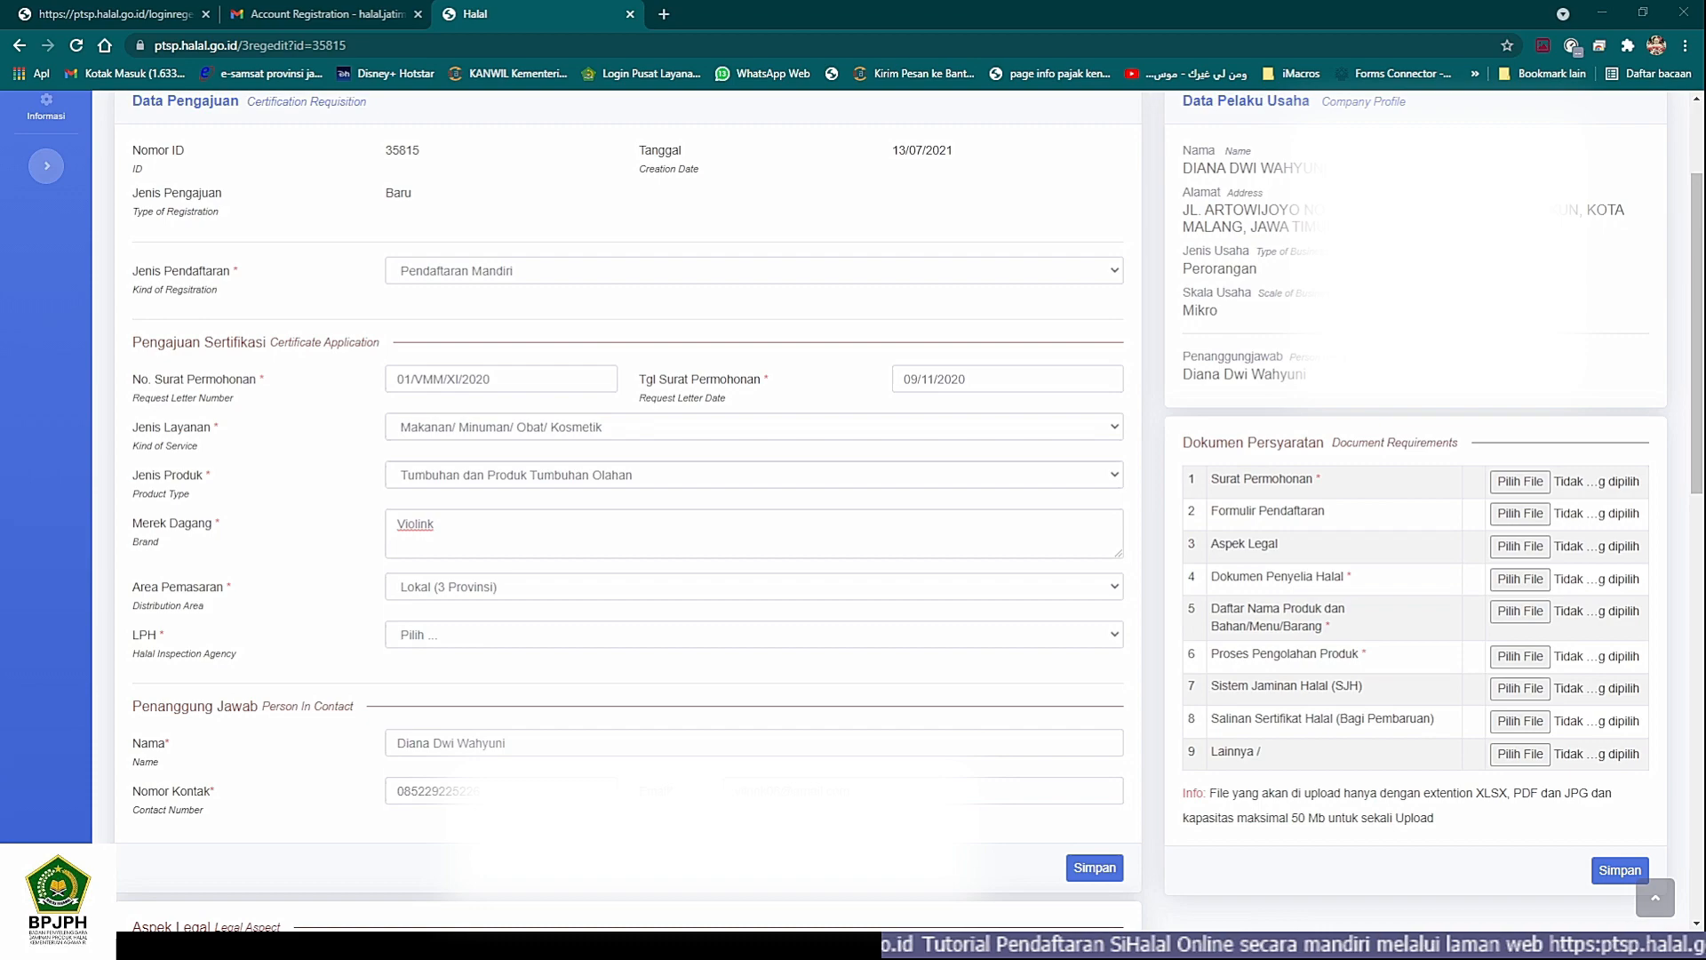
{"action": "left_click", "coordinate": [468, 586]}
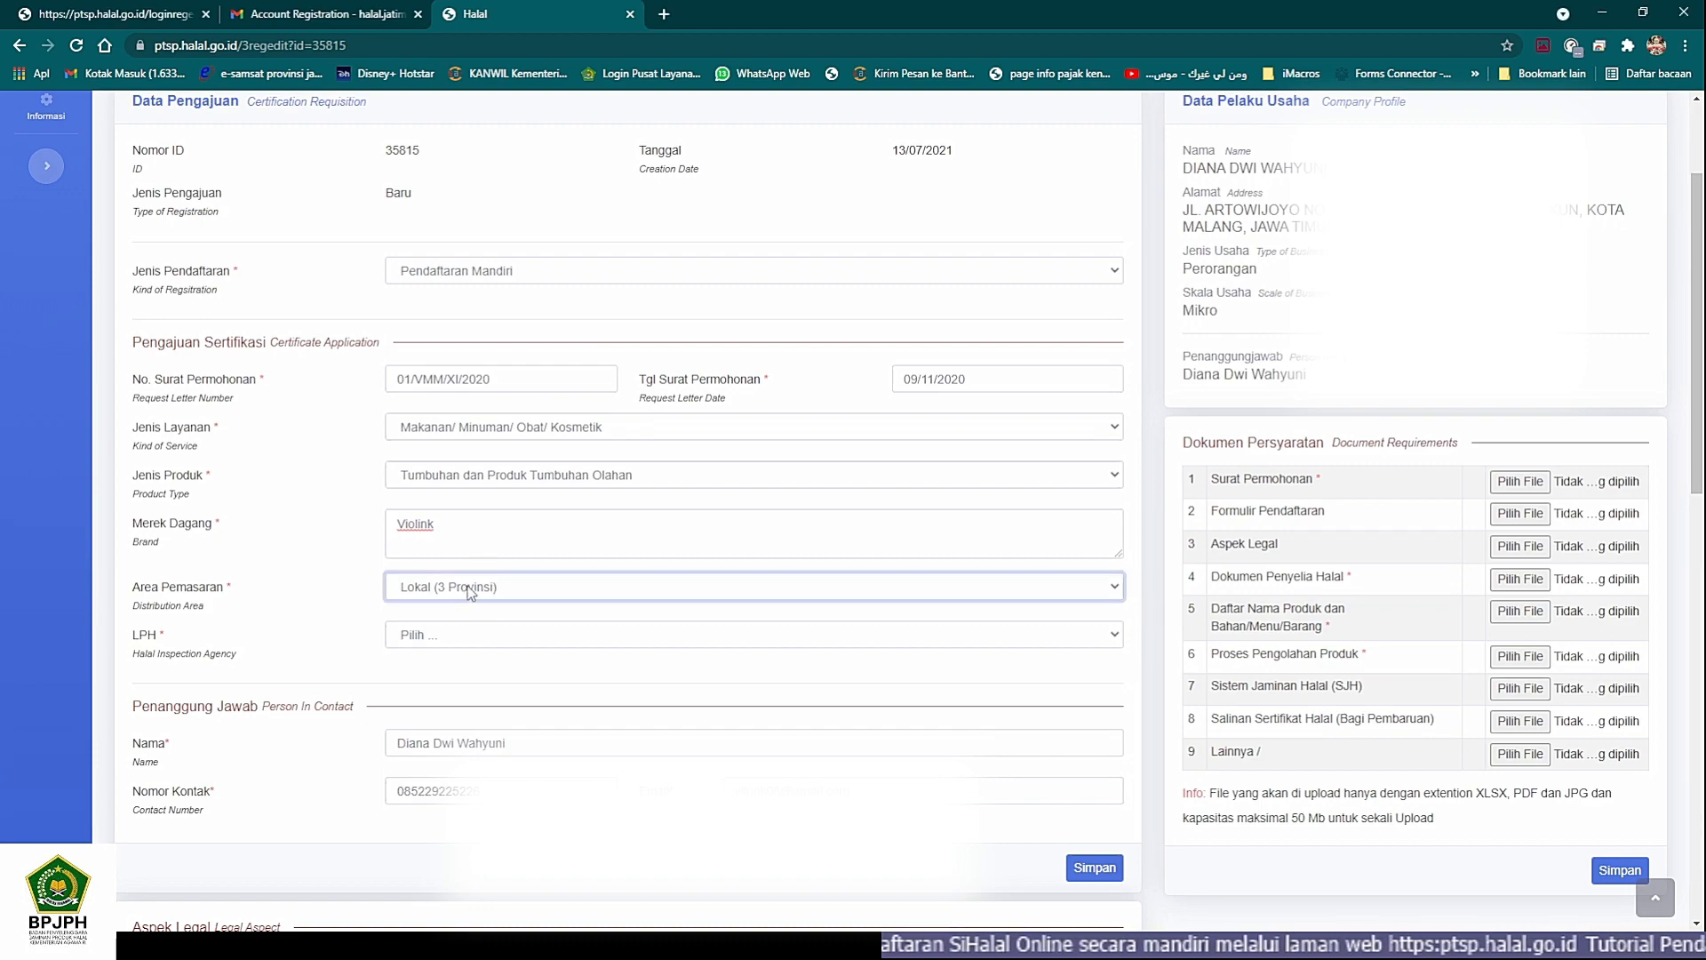
{"action": "left_click", "coordinate": [442, 665]}
- Choose LPPOM MUI as the LPH for the application
{"action": "scroll", "coordinate": [273, 605], "scroll_direction": "down", "scroll_amount": 2}
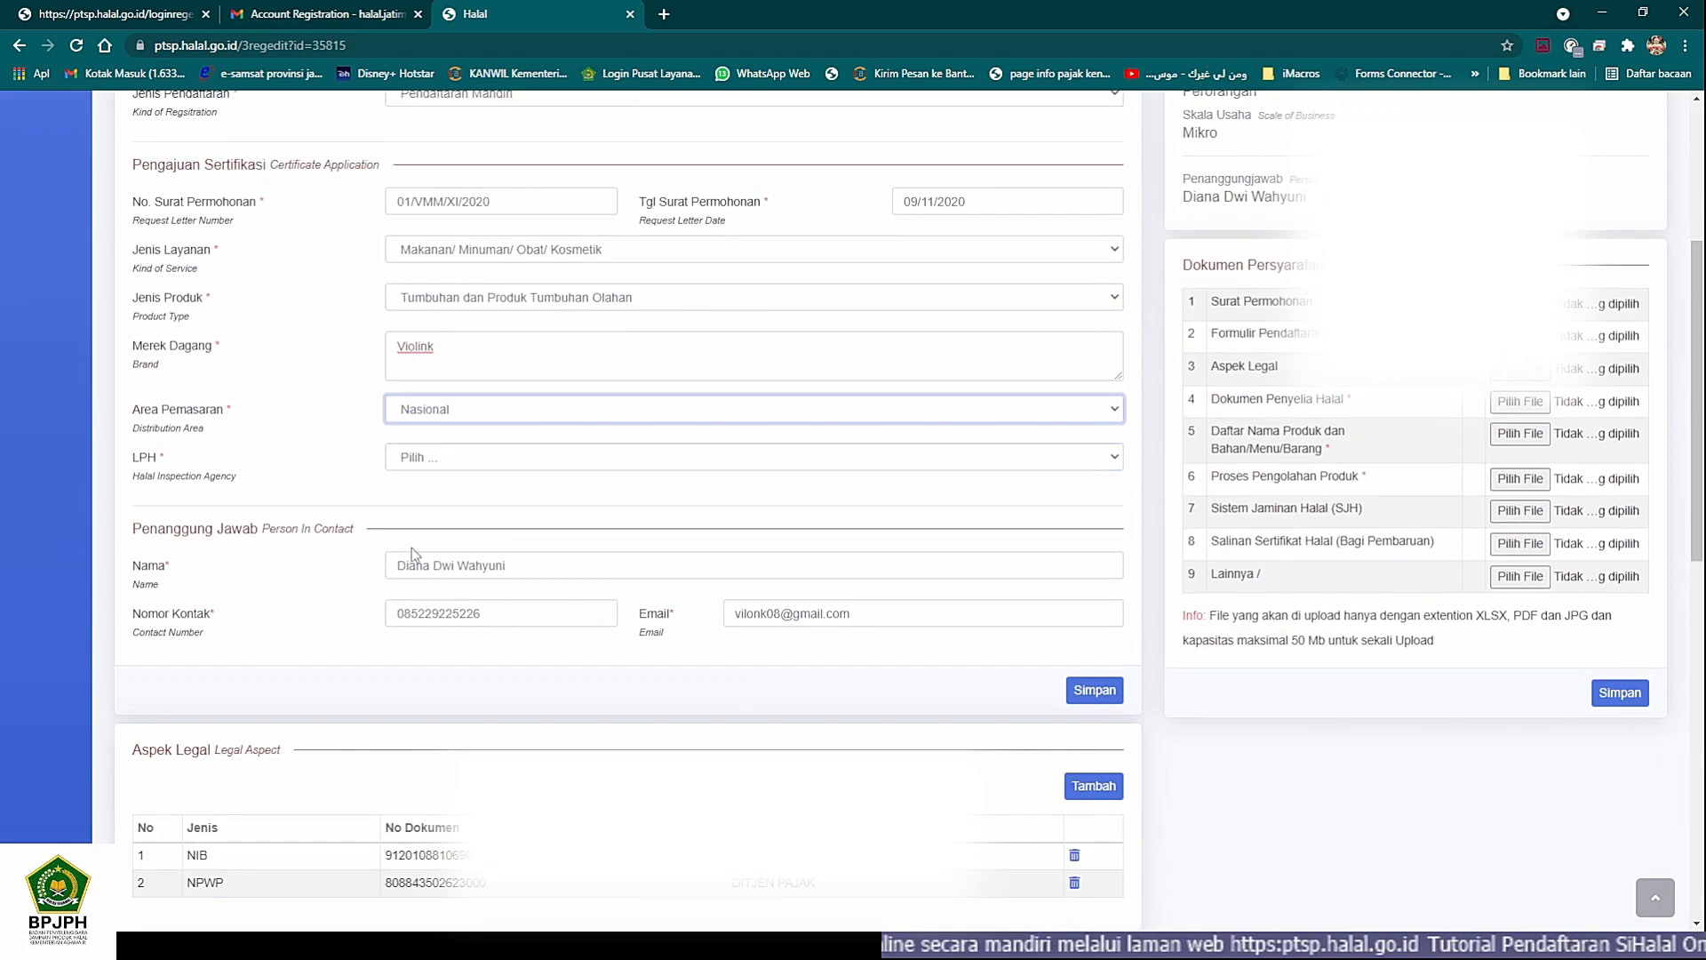
{"action": "left_click", "coordinate": [495, 459]}
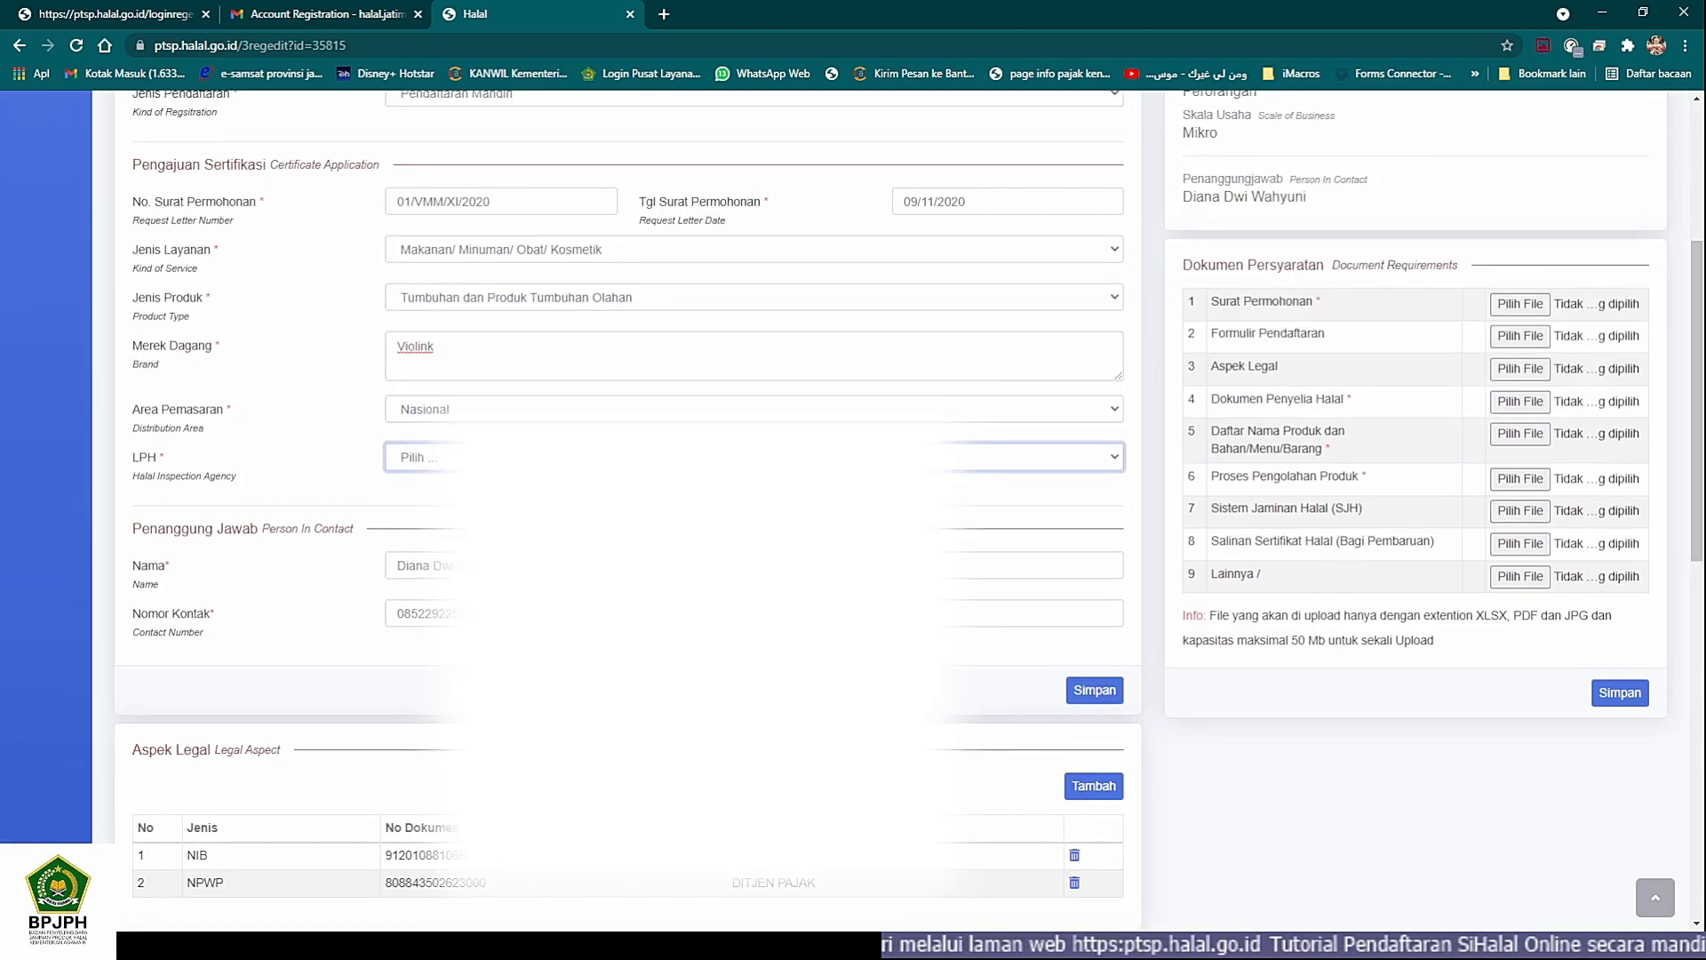
{"action": "left_click", "coordinate": [430, 575]}
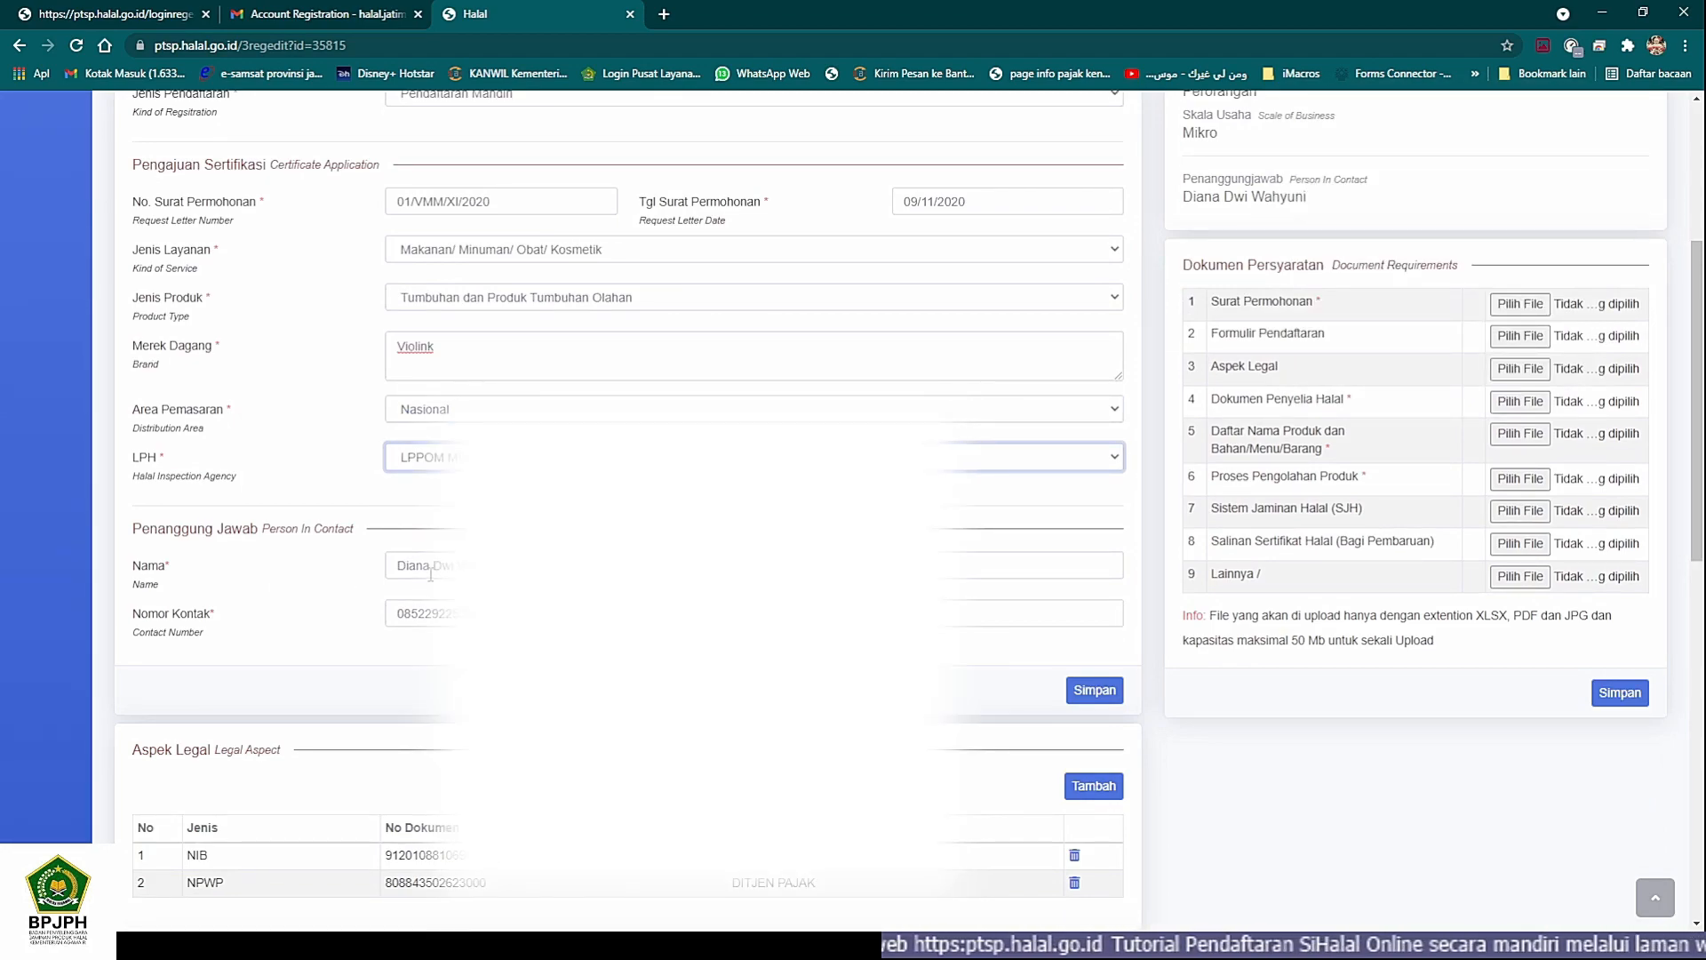
- Review the Aspek Legal, Pabrik, Outlet and Penyelia Halal sections down to Daftar Nama Produk
{"action": "scroll", "coordinate": [435, 571], "scroll_direction": "down", "scroll_amount": 2}
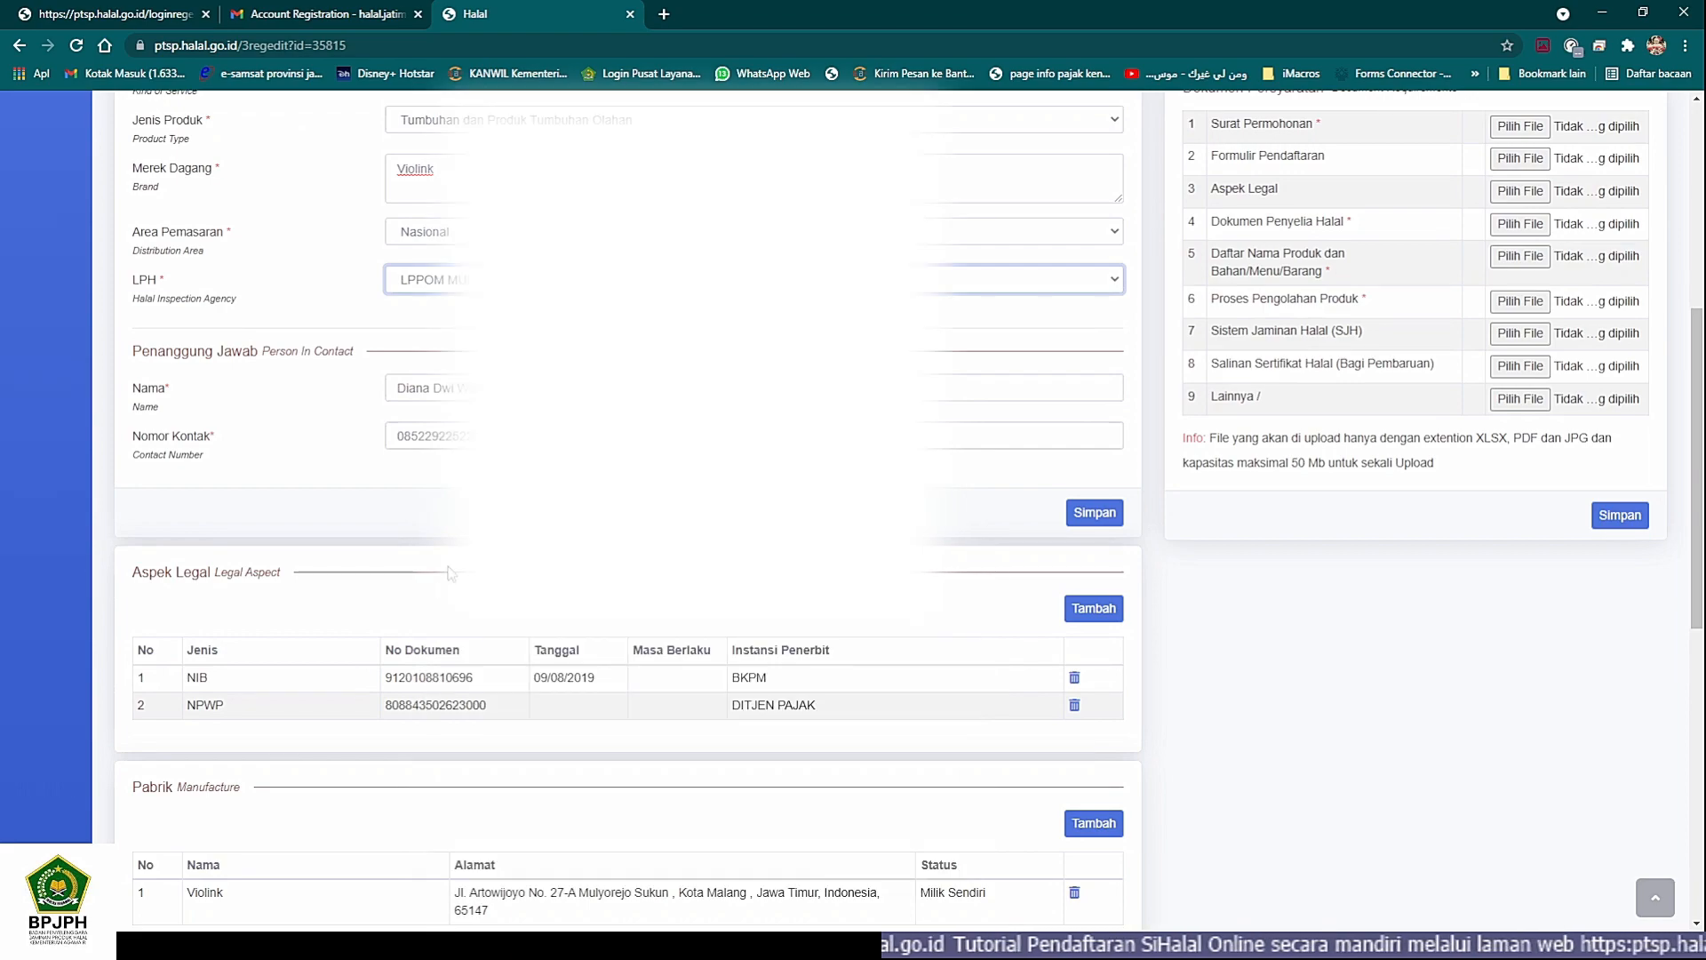
{"action": "scroll", "coordinate": [449, 565], "scroll_direction": "down", "scroll_amount": 2}
{"action": "scroll", "coordinate": [449, 573], "scroll_direction": "down", "scroll_amount": 2}
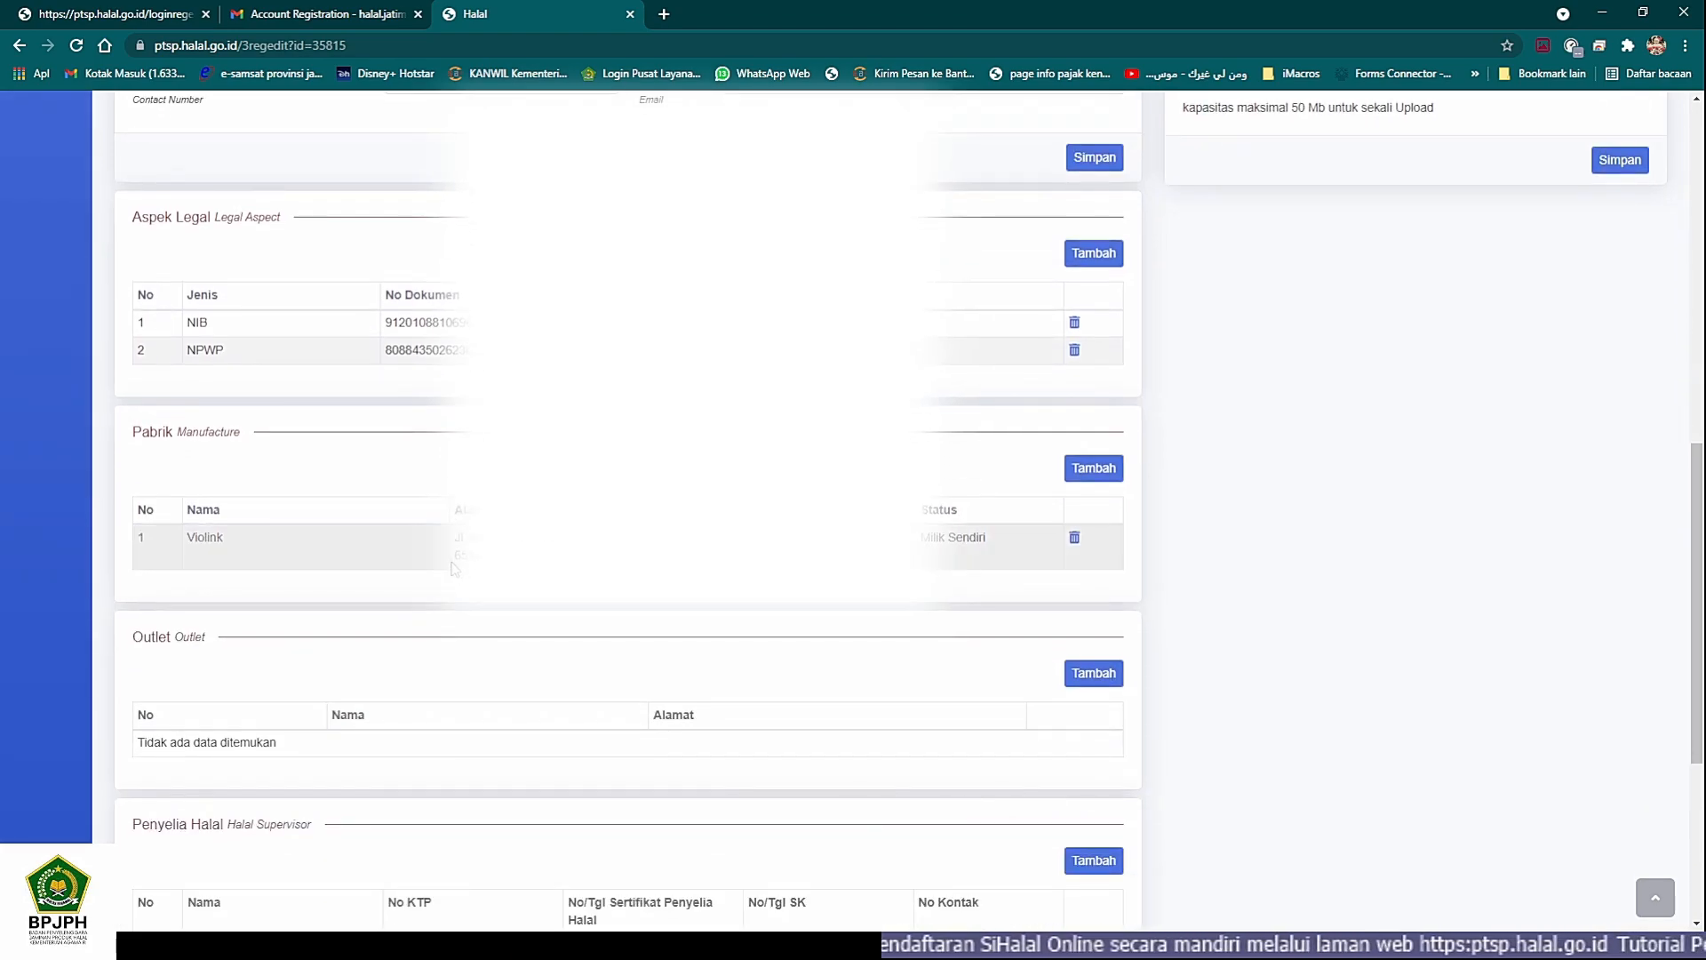
{"action": "scroll", "coordinate": [455, 567], "scroll_direction": "down", "scroll_amount": 2}
{"action": "scroll", "coordinate": [459, 562], "scroll_direction": "down", "scroll_amount": 3}
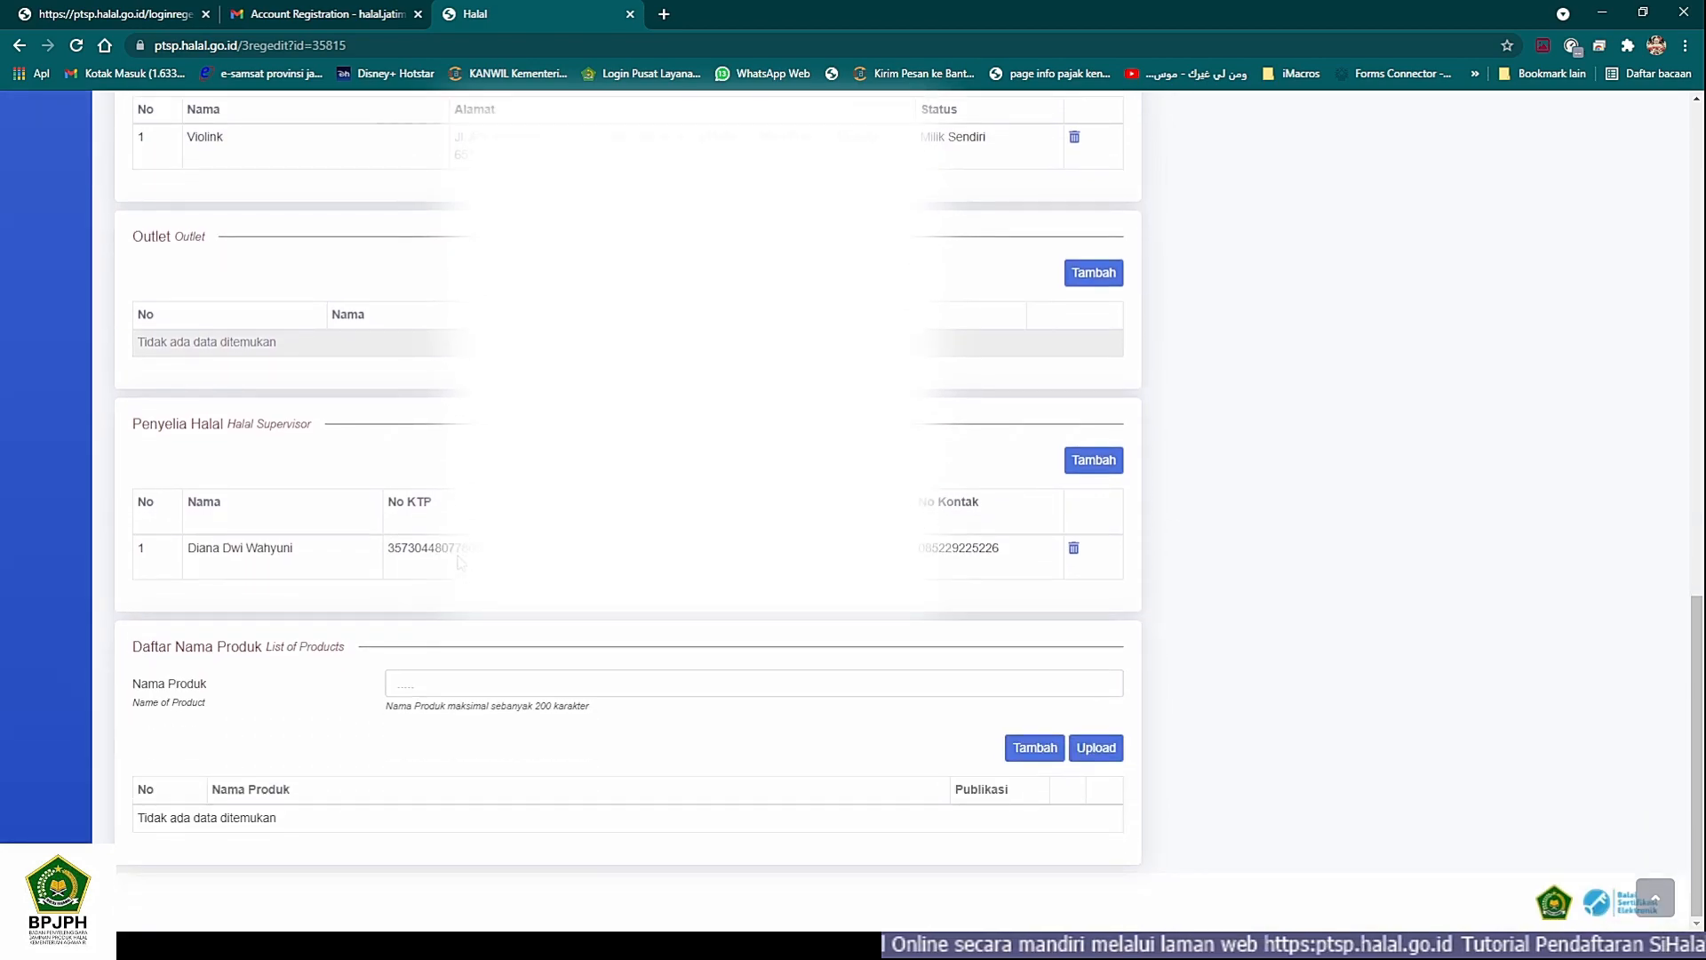
- Add the product Bawang Hitam Kating "Diallas" to Daftar Nama Produk
{"action": "left_click", "coordinate": [428, 684]}
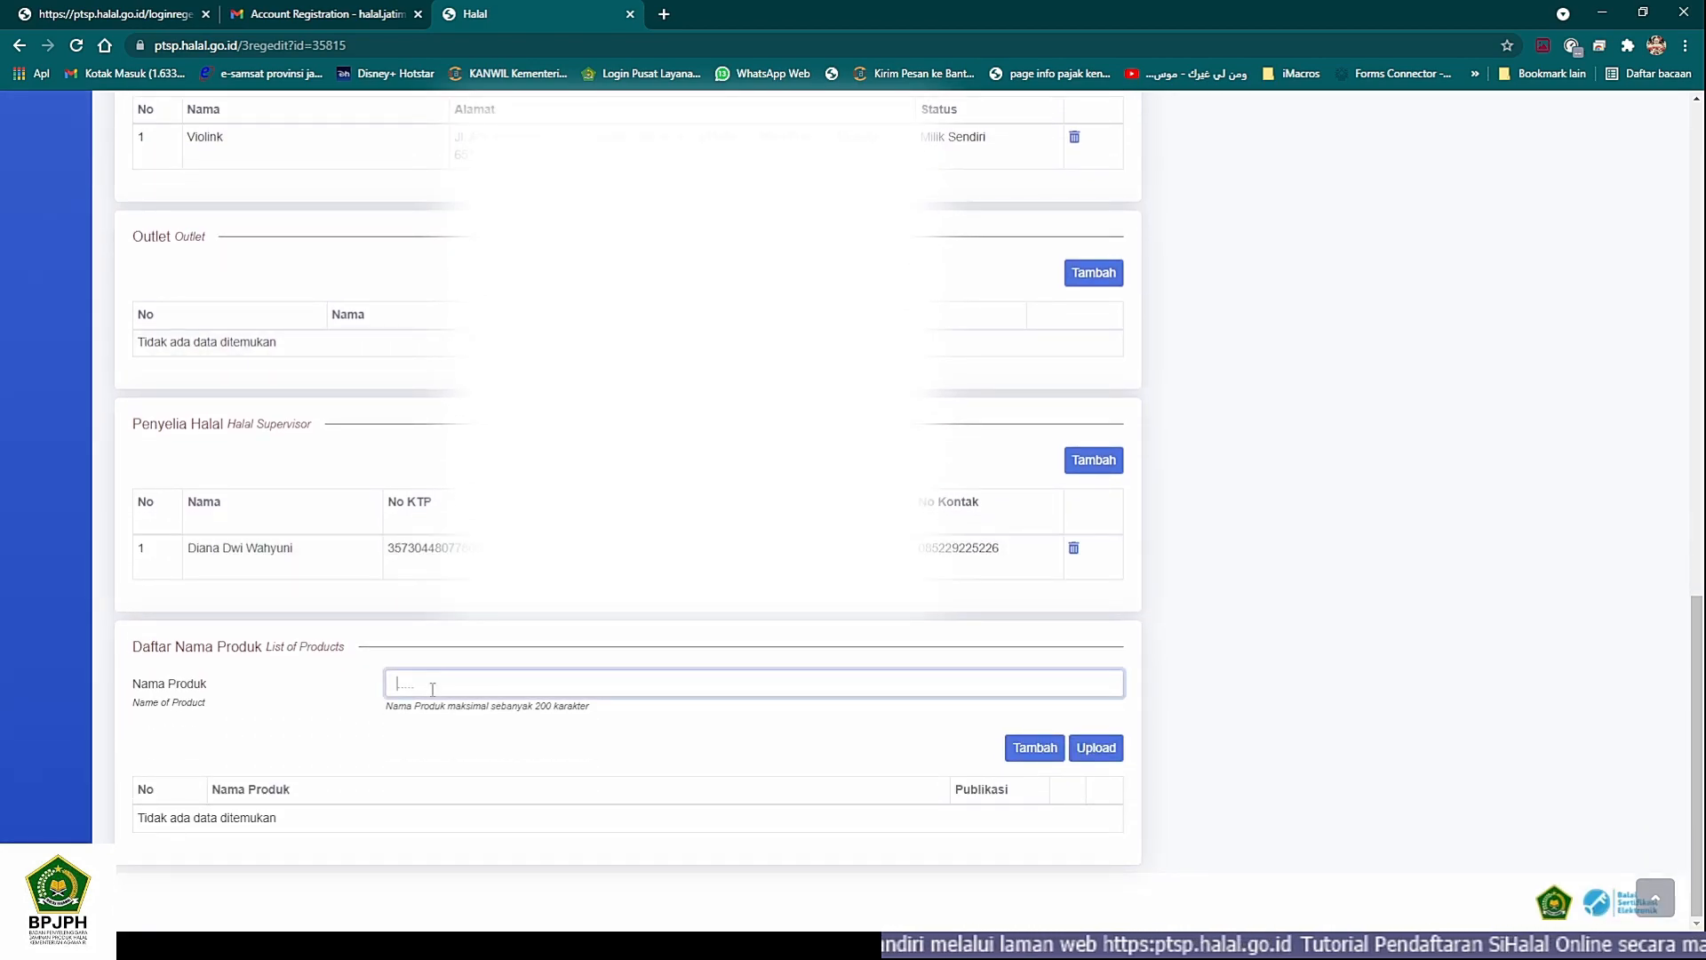
{"action": "left_click", "coordinate": [434, 716]}
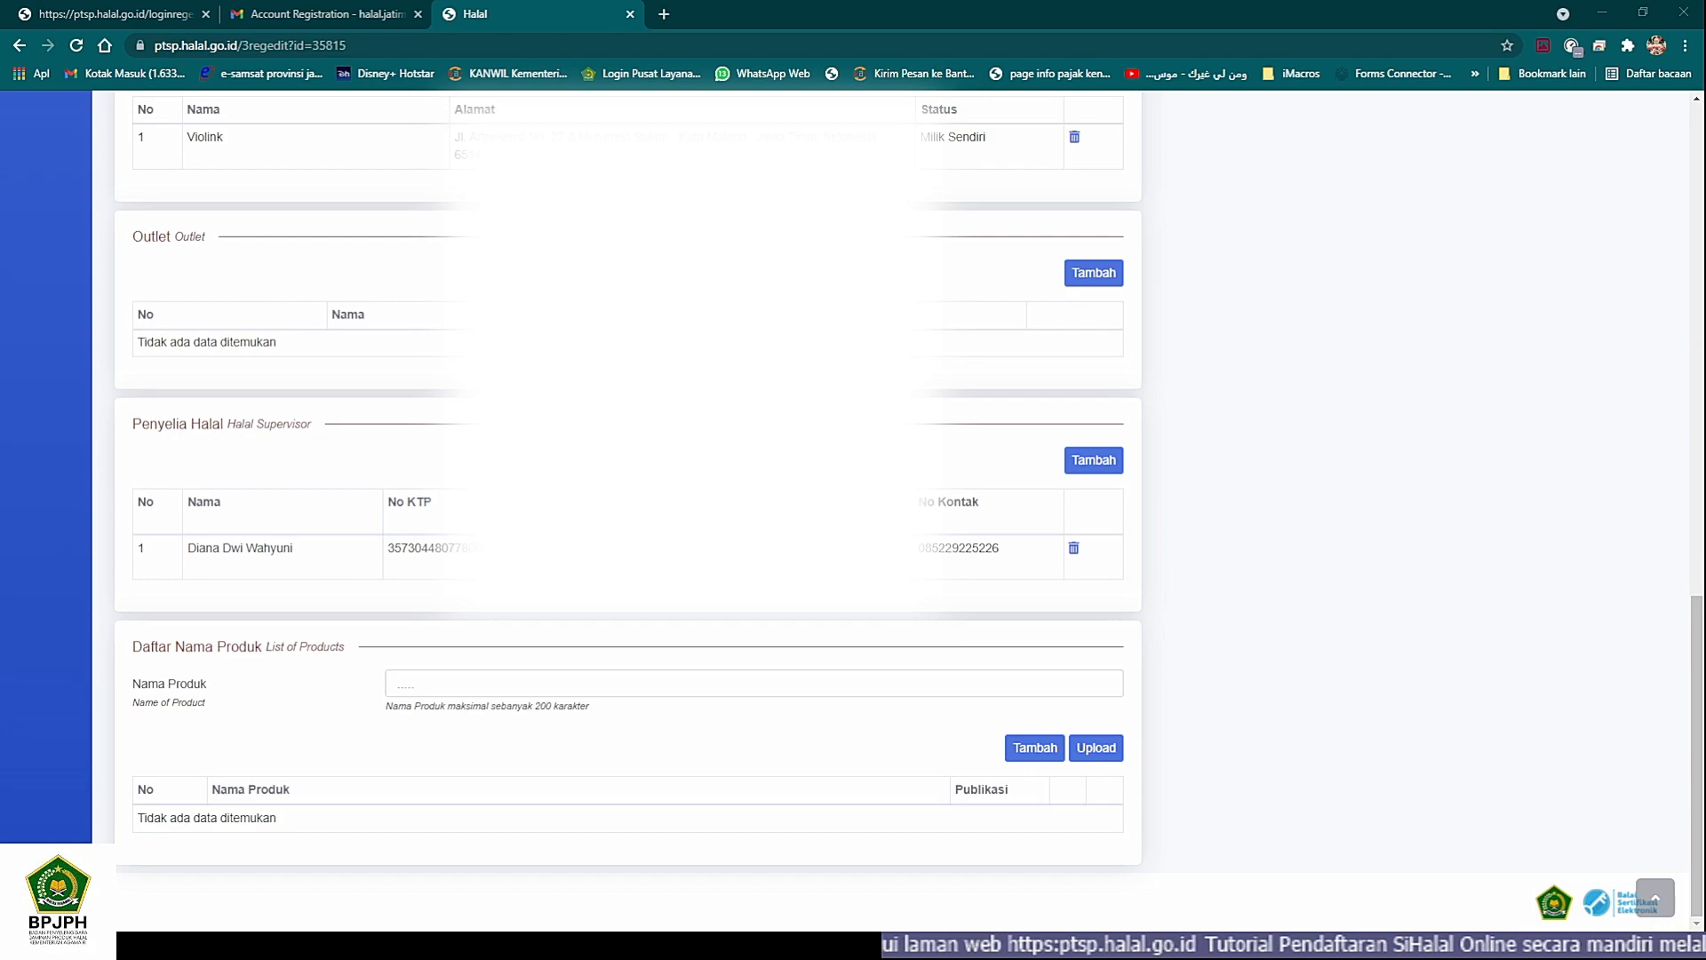
{"action": "left_click", "coordinate": [807, 679]}
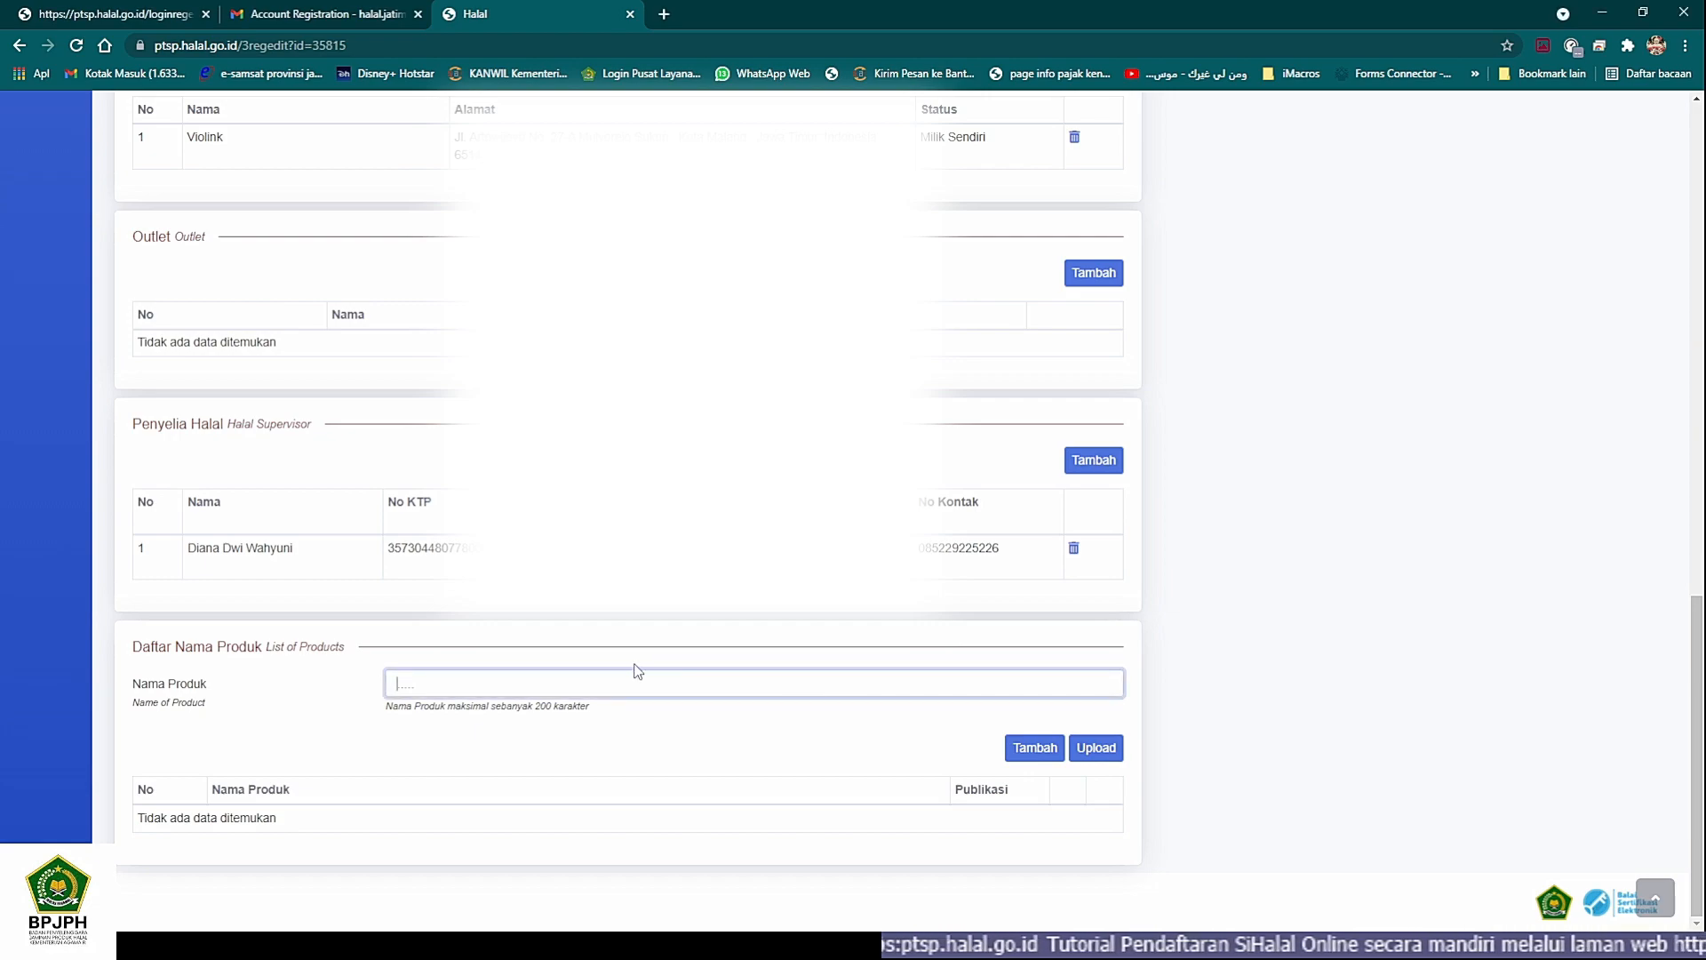
{"action": "type", "text": "Bawang Hitam Kating \"Diallas\""}
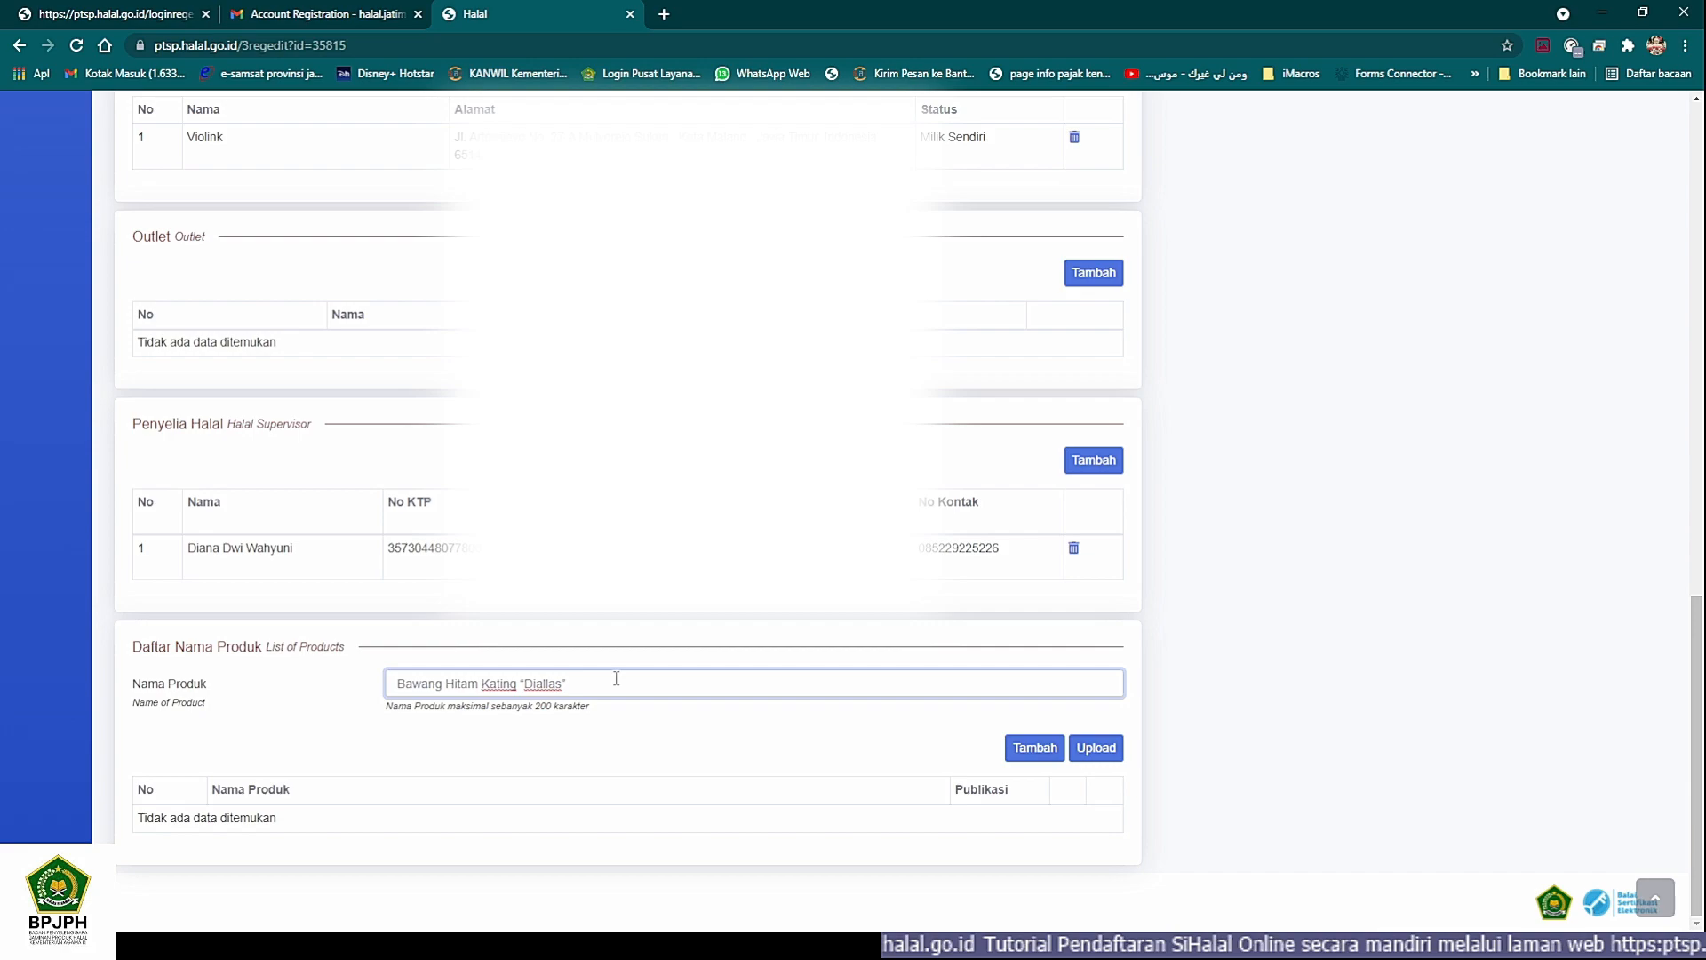
{"action": "left_click", "coordinate": [1032, 748]}
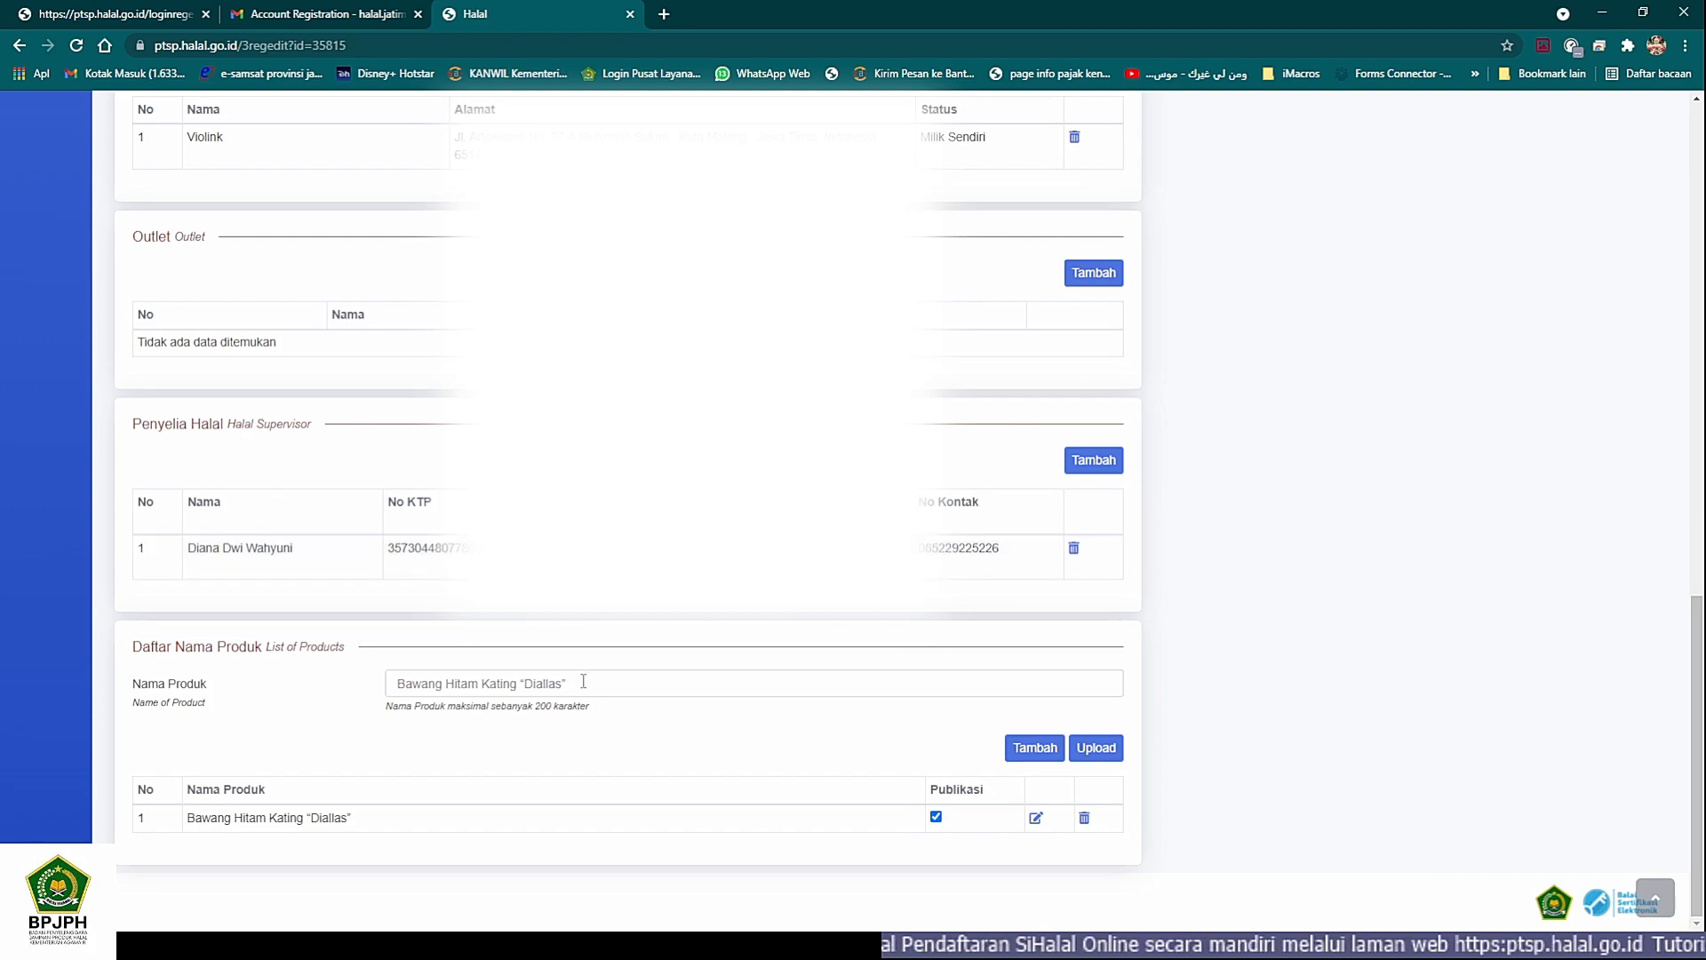
- Add a second product named Bawang Hitam Tunggal "Diallas" to Daftar Nama Produk
{"action": "left_click_drag", "start_coordinate": [597, 681], "coordinate": [293, 676]}
{"action": "type", "text": "Bawang Hitam Tunggal \"Diallas\""}
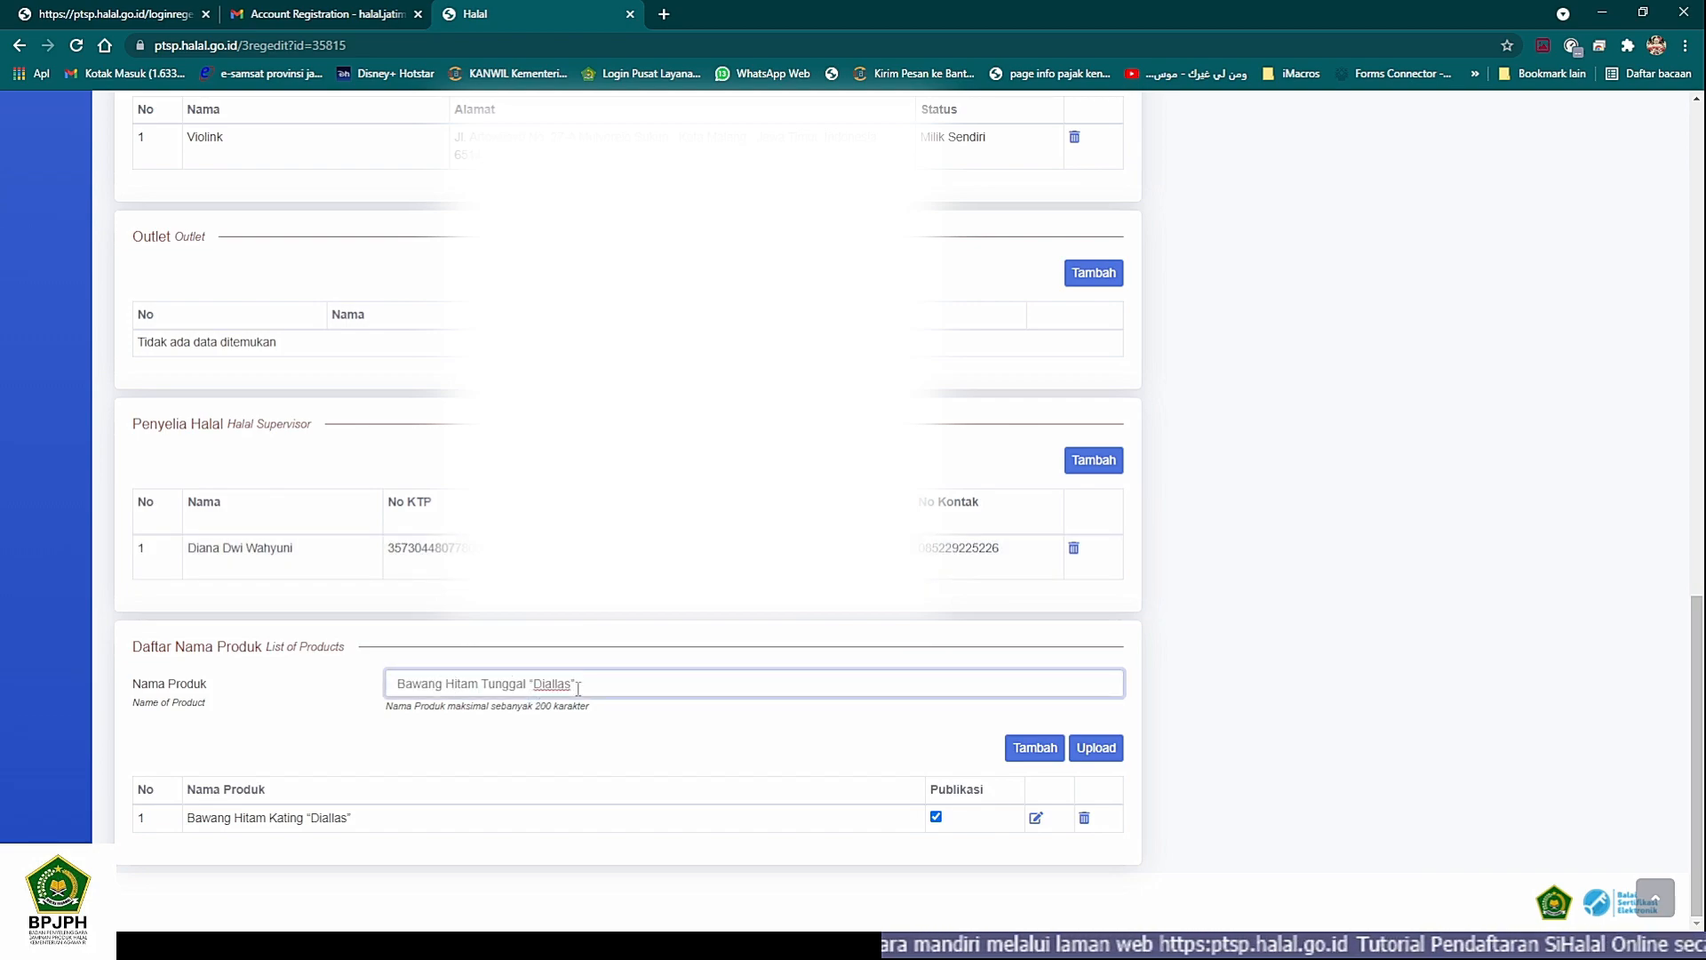
{"action": "left_click", "coordinate": [1035, 748]}
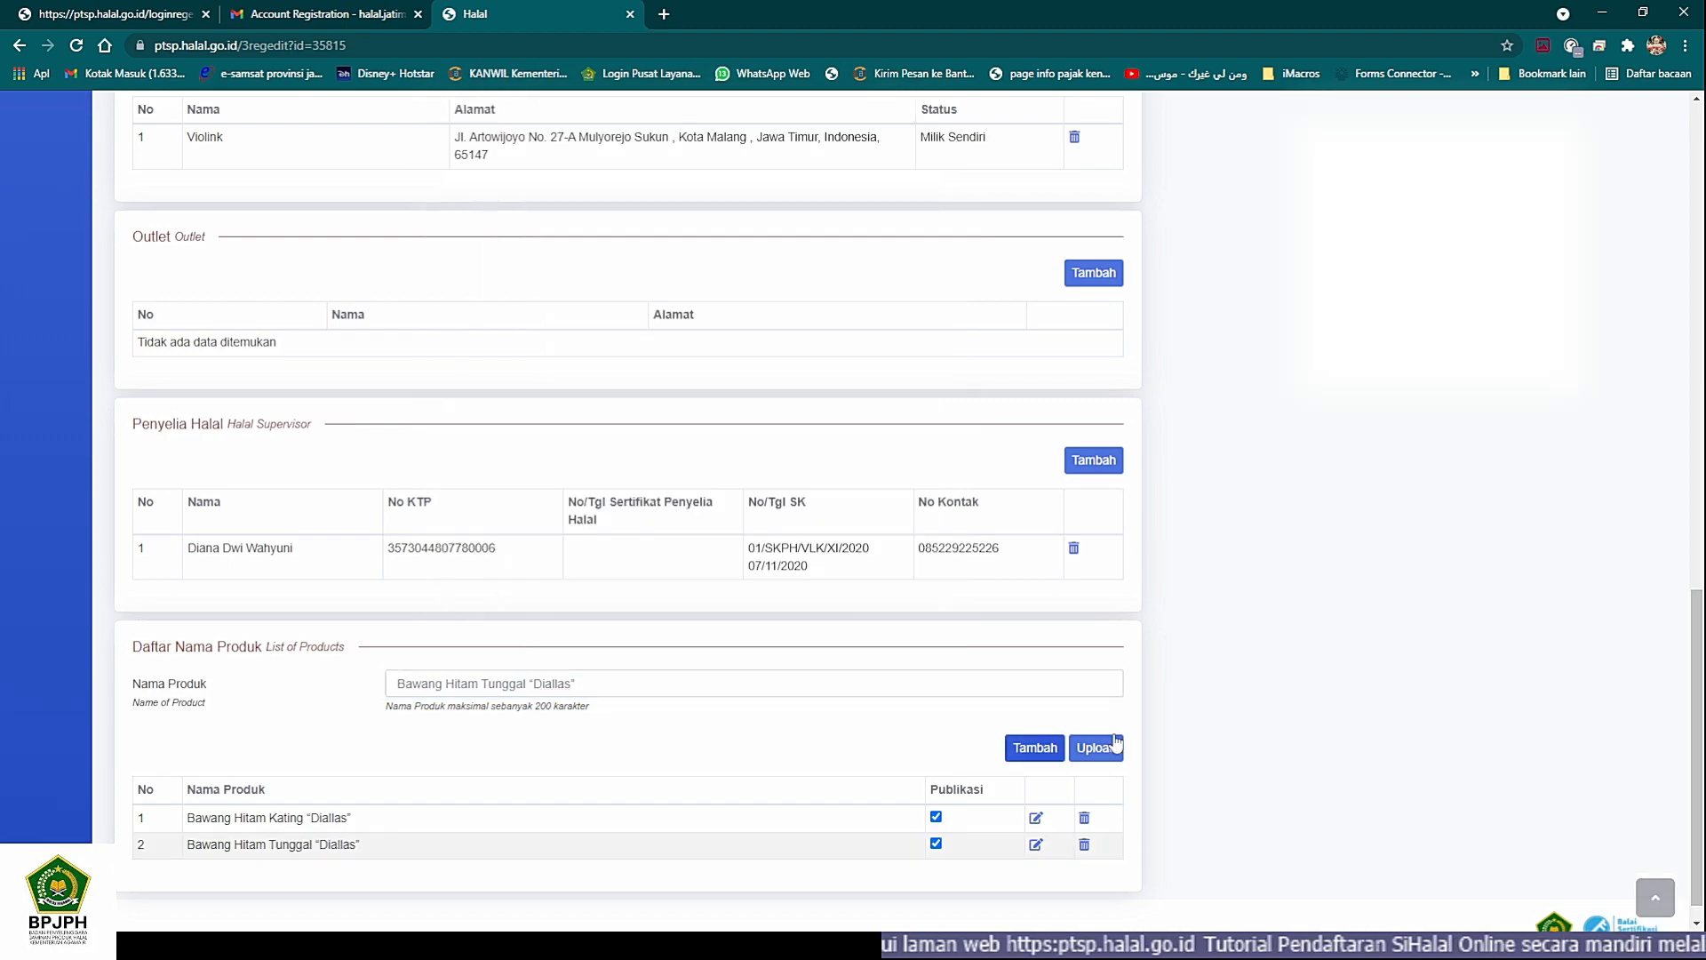
- Review Dokumen Persyaratan, then examine the scanned application letter, registration form, legal documents and materials list in File Explorer's VIOLINK MULTICARE folder
{"action": "scroll", "coordinate": [1145, 734], "scroll_direction": "up", "scroll_amount": 10}
{"action": "scroll", "coordinate": [1145, 734], "scroll_direction": "up", "scroll_amount": 5}
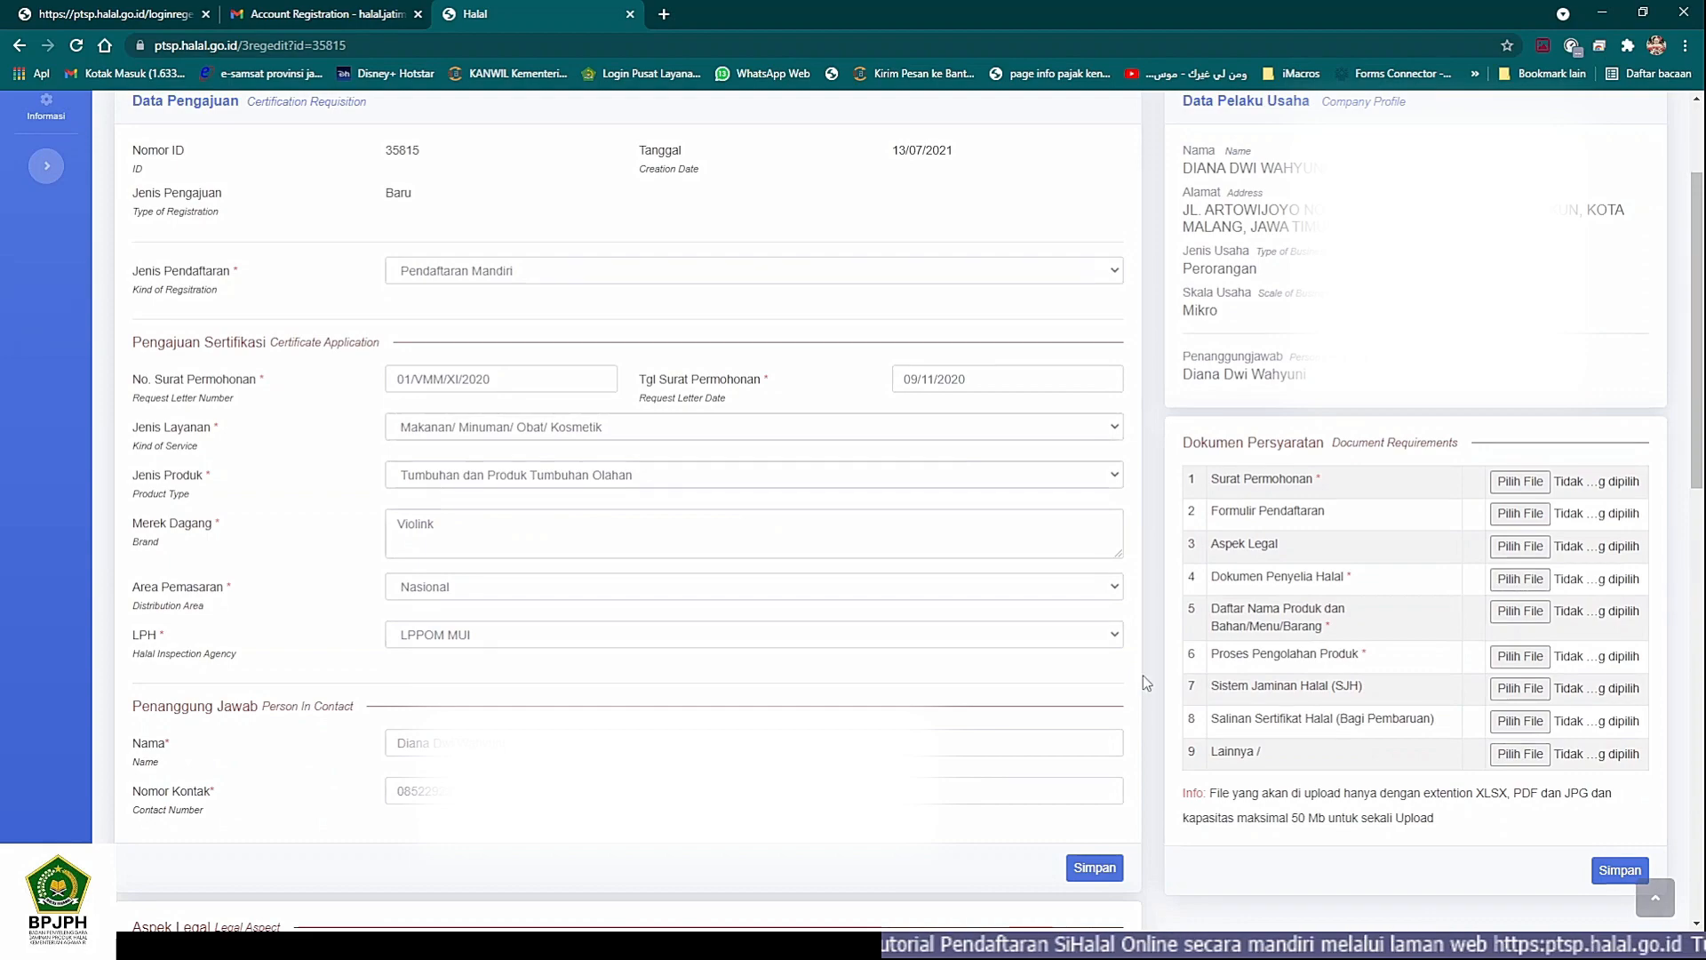
{"action": "scroll", "coordinate": [1145, 654], "scroll_direction": "up", "scroll_amount": 2}
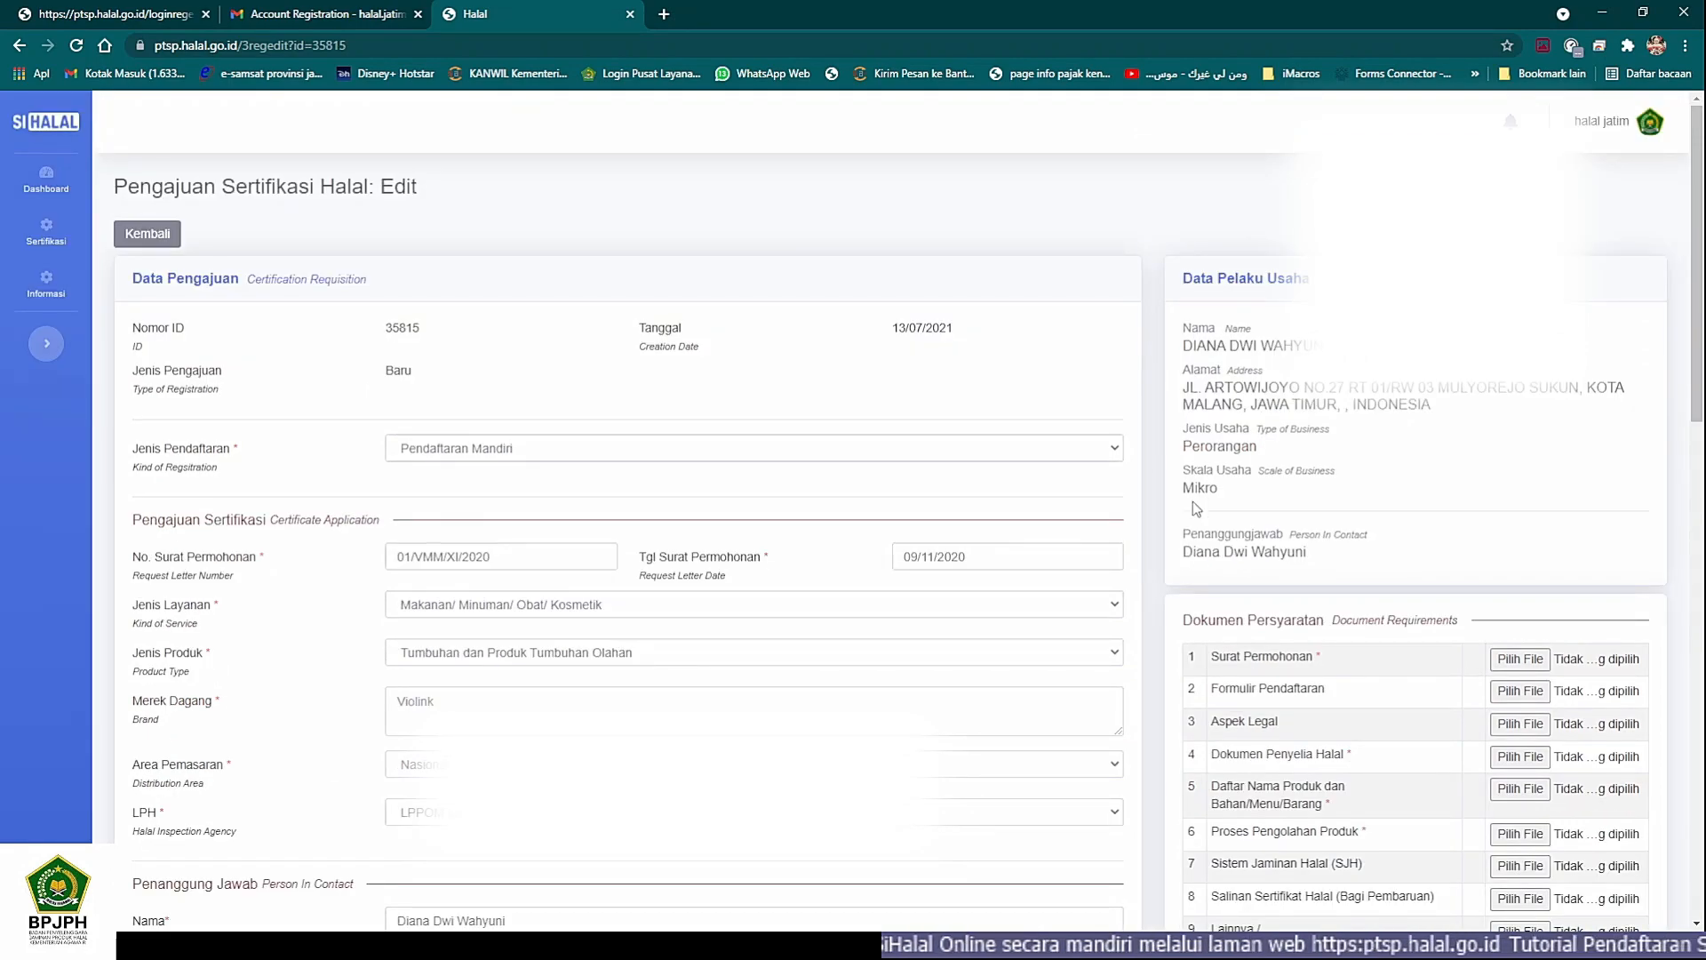
{"action": "scroll", "coordinate": [1192, 501], "scroll_direction": "down", "scroll_amount": 2}
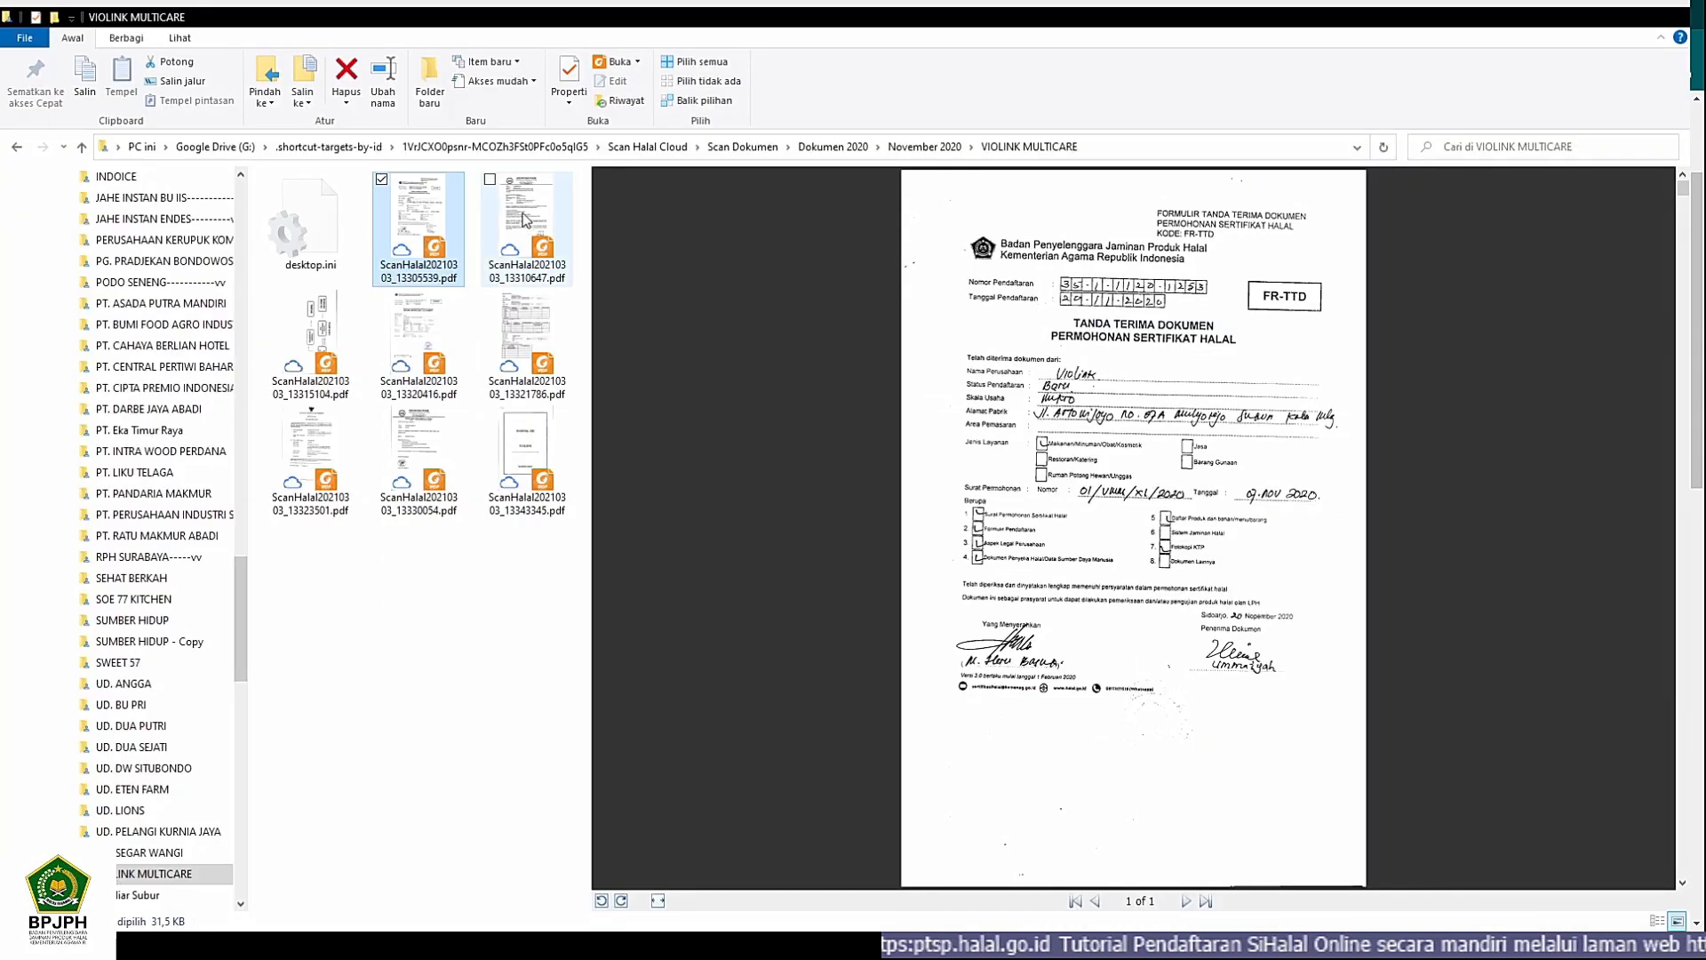
{"action": "left_click", "coordinate": [524, 220]}
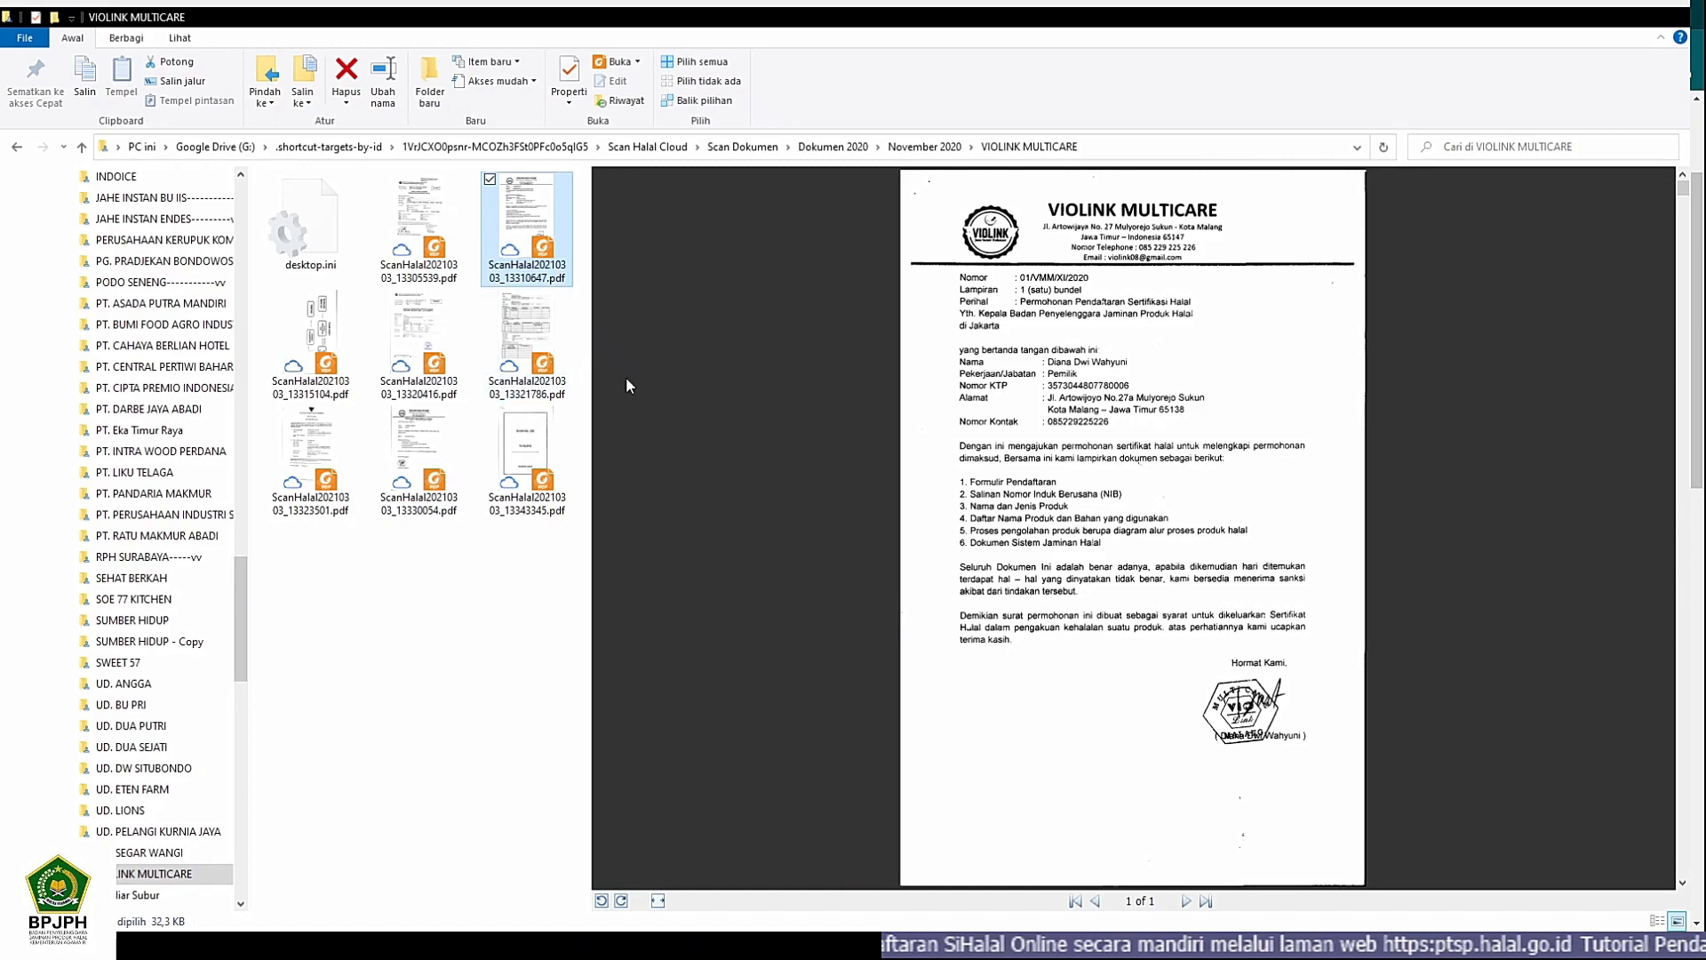
{"action": "left_click", "coordinate": [409, 334]}
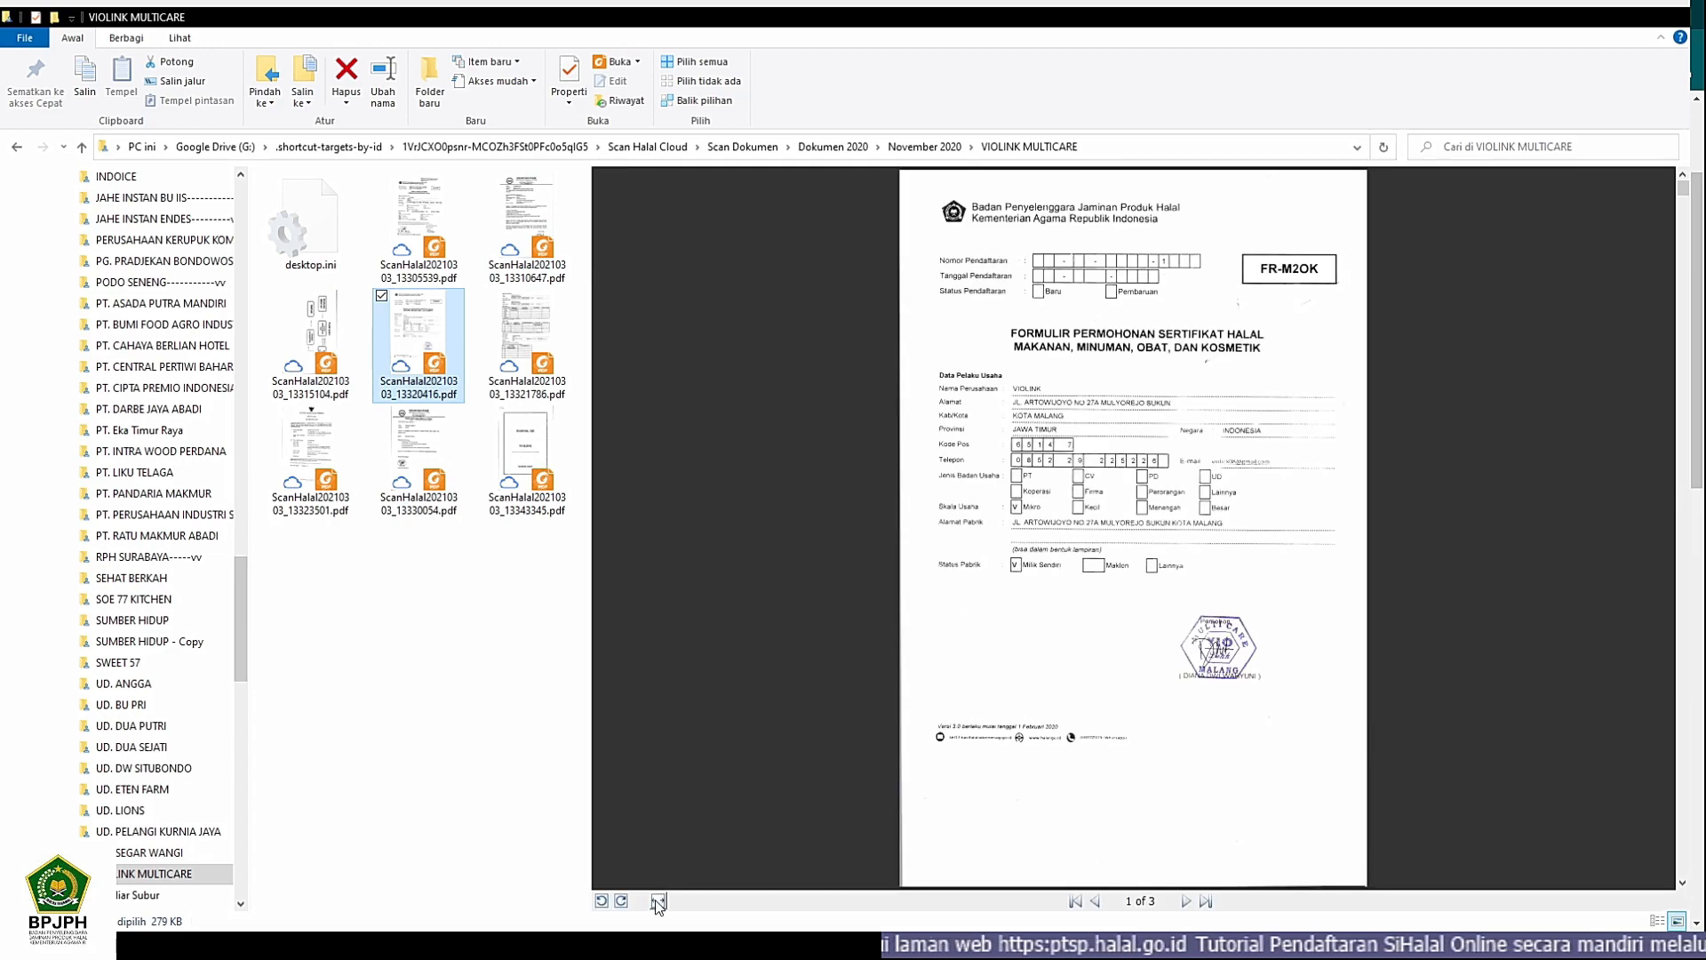
{"action": "scroll", "coordinate": [928, 744], "scroll_direction": "down", "scroll_amount": 2}
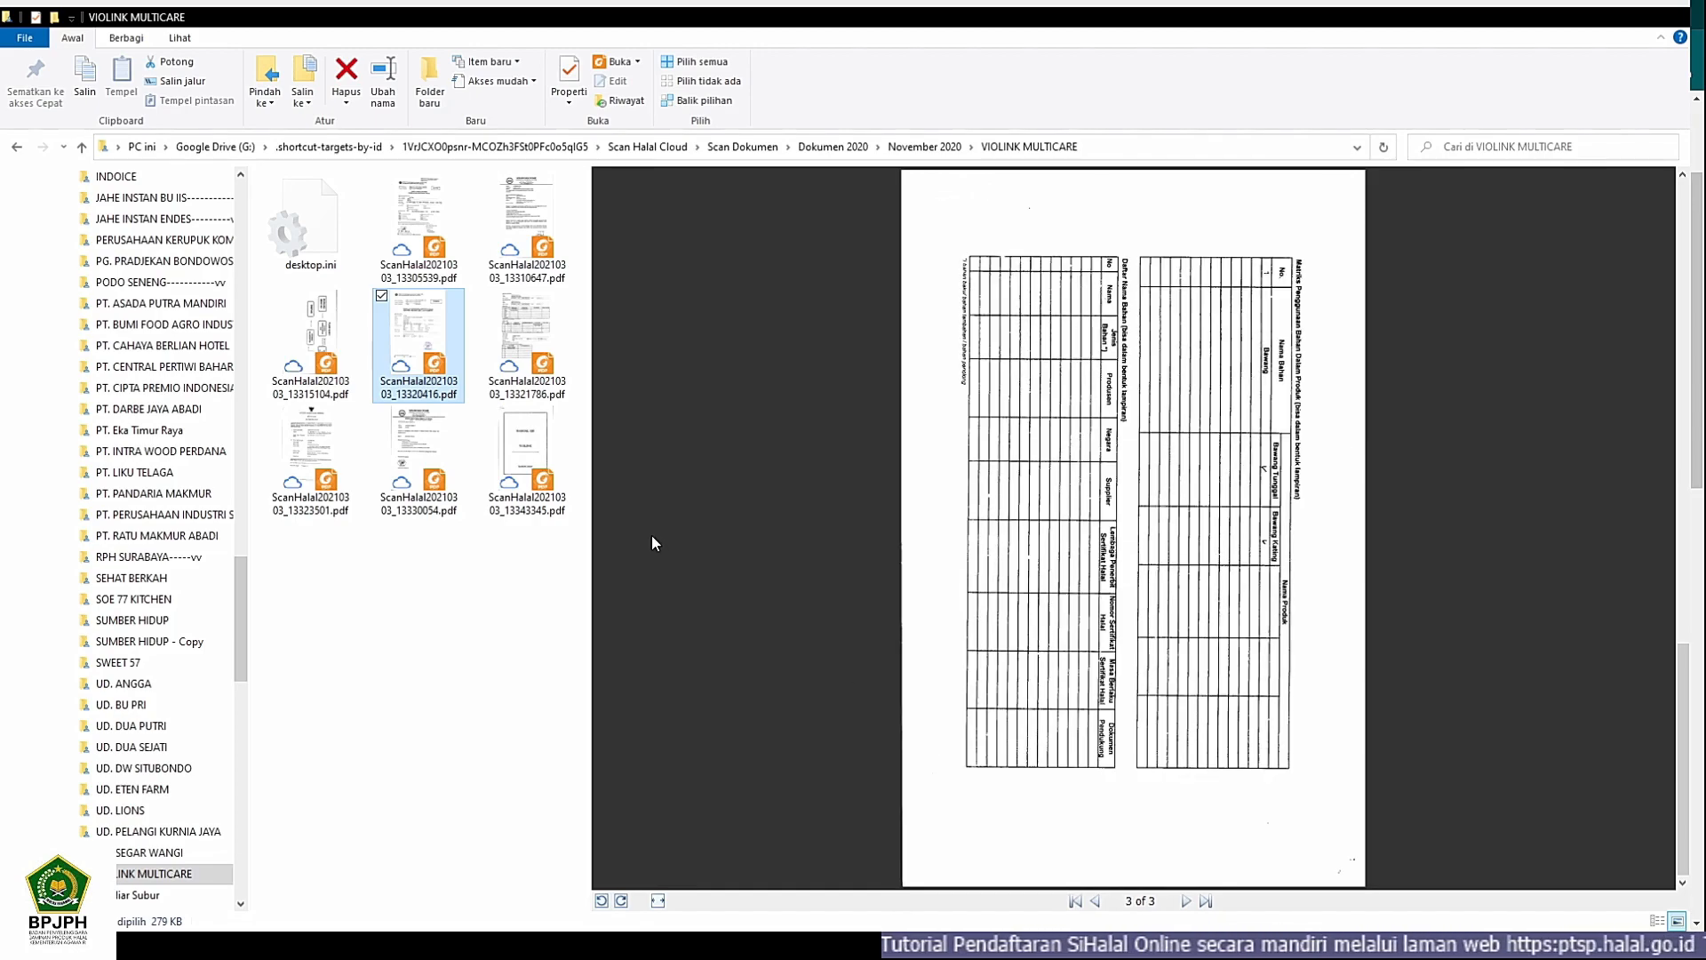
{"action": "left_click", "coordinate": [310, 449]}
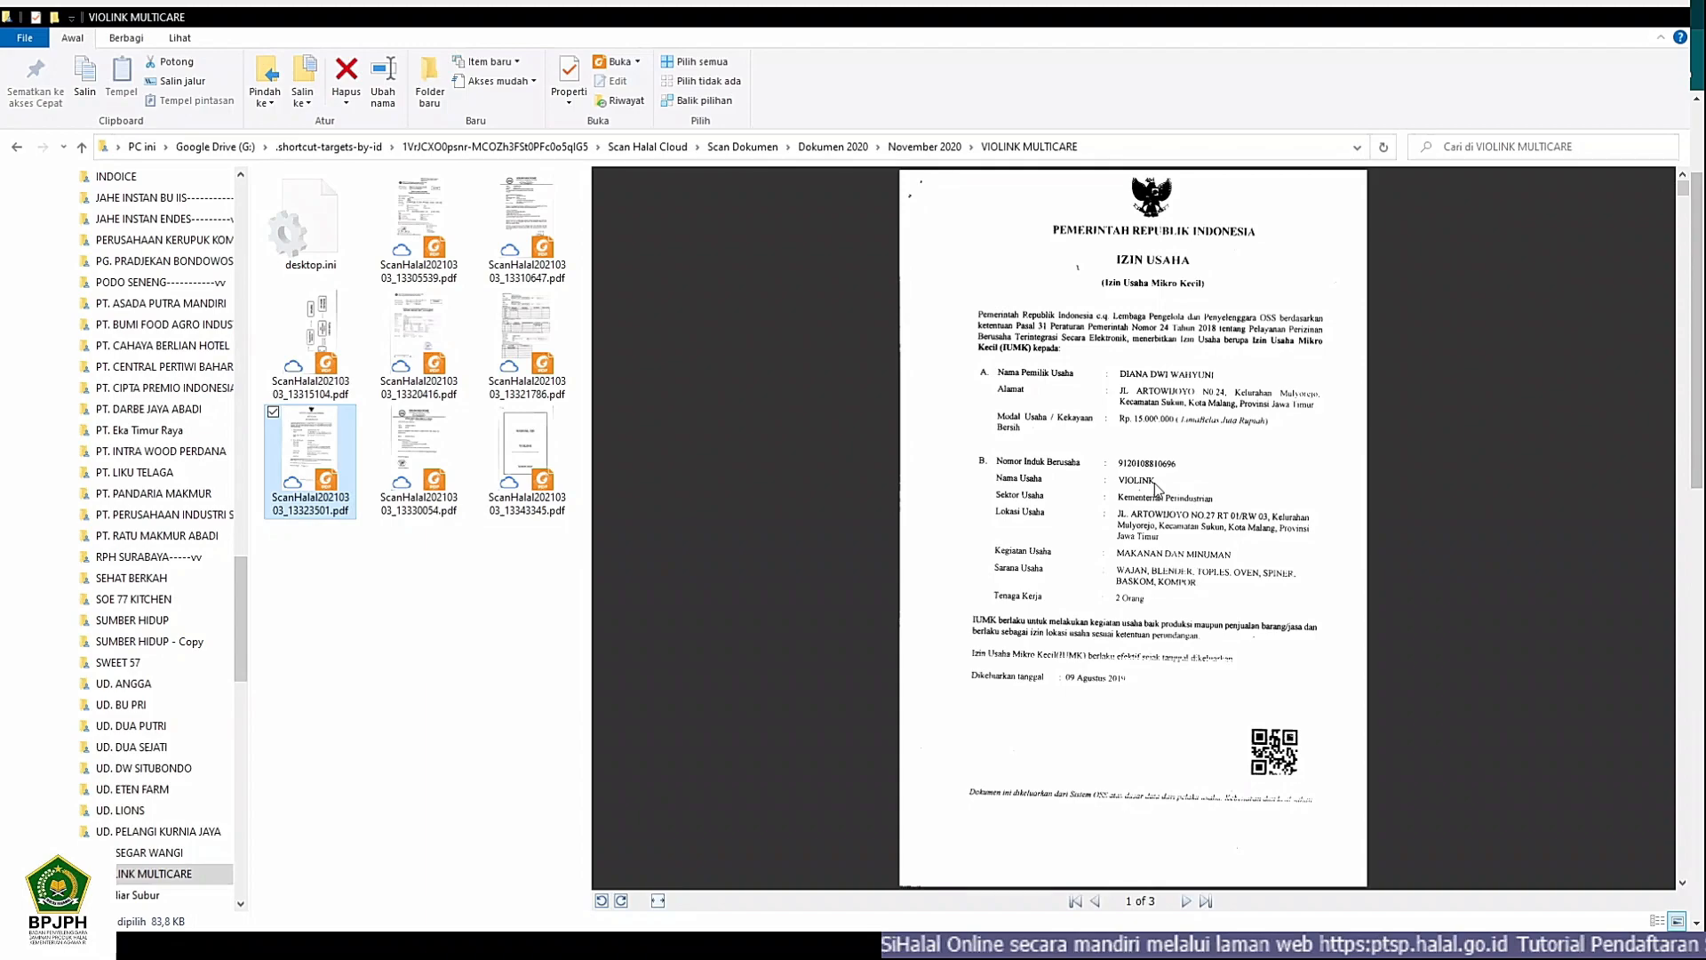
{"action": "scroll", "coordinate": [1154, 483], "scroll_direction": "down", "scroll_amount": 2}
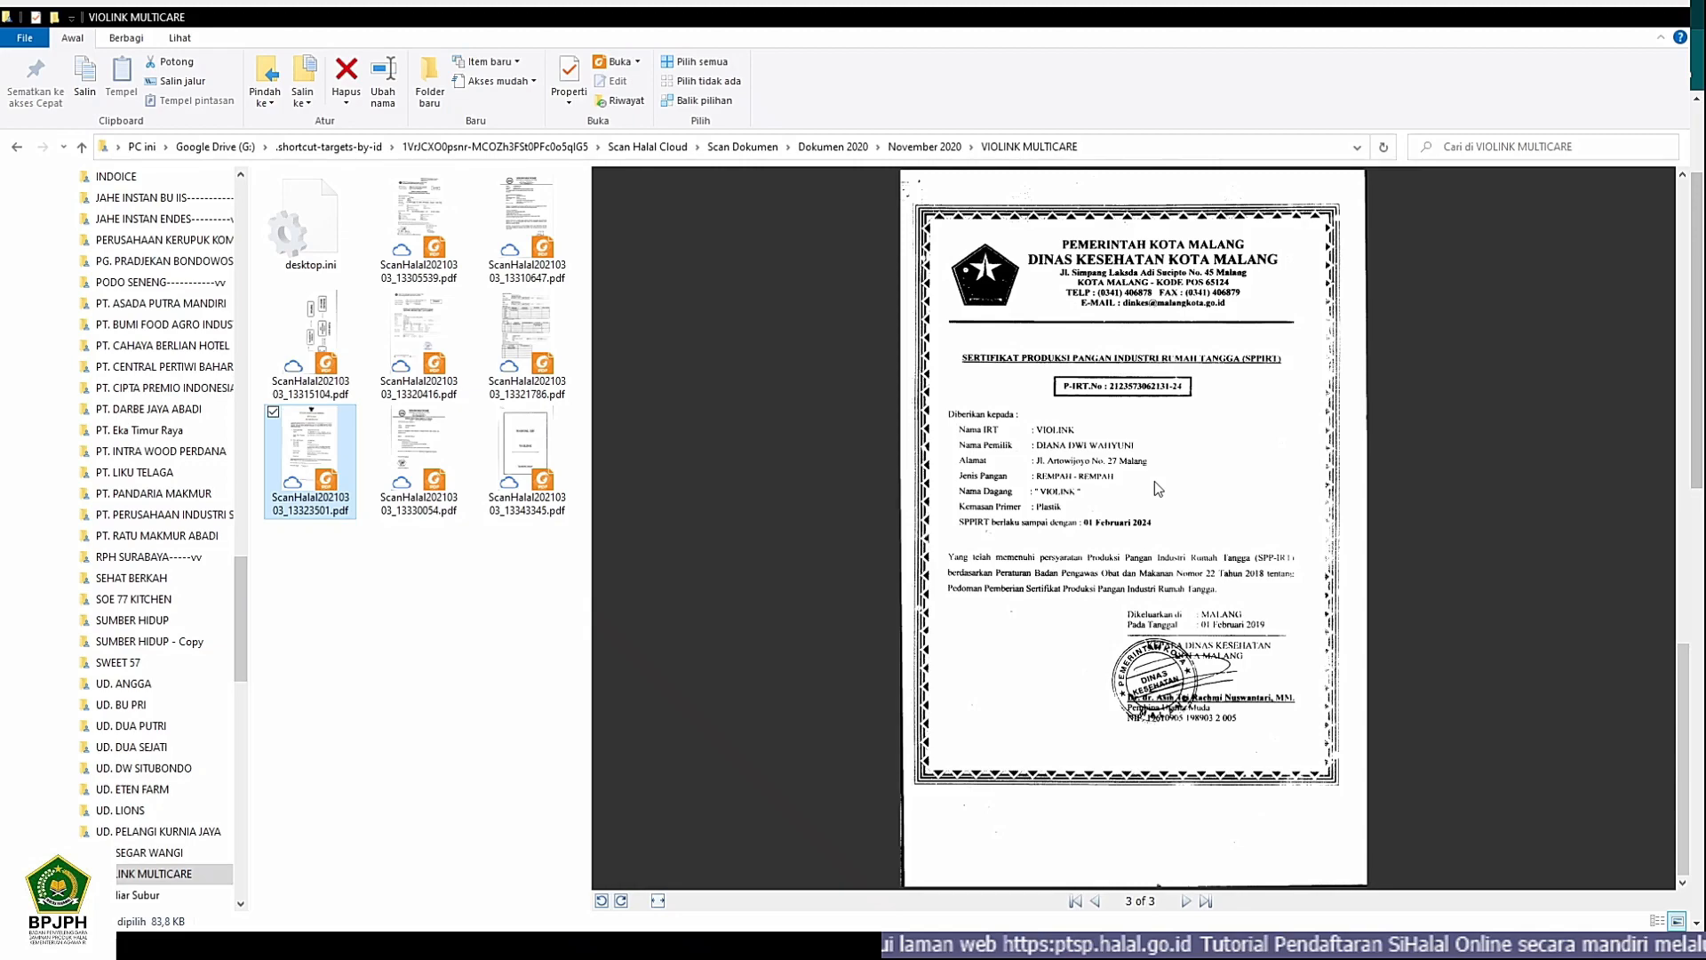
{"action": "key", "text": "Left"}
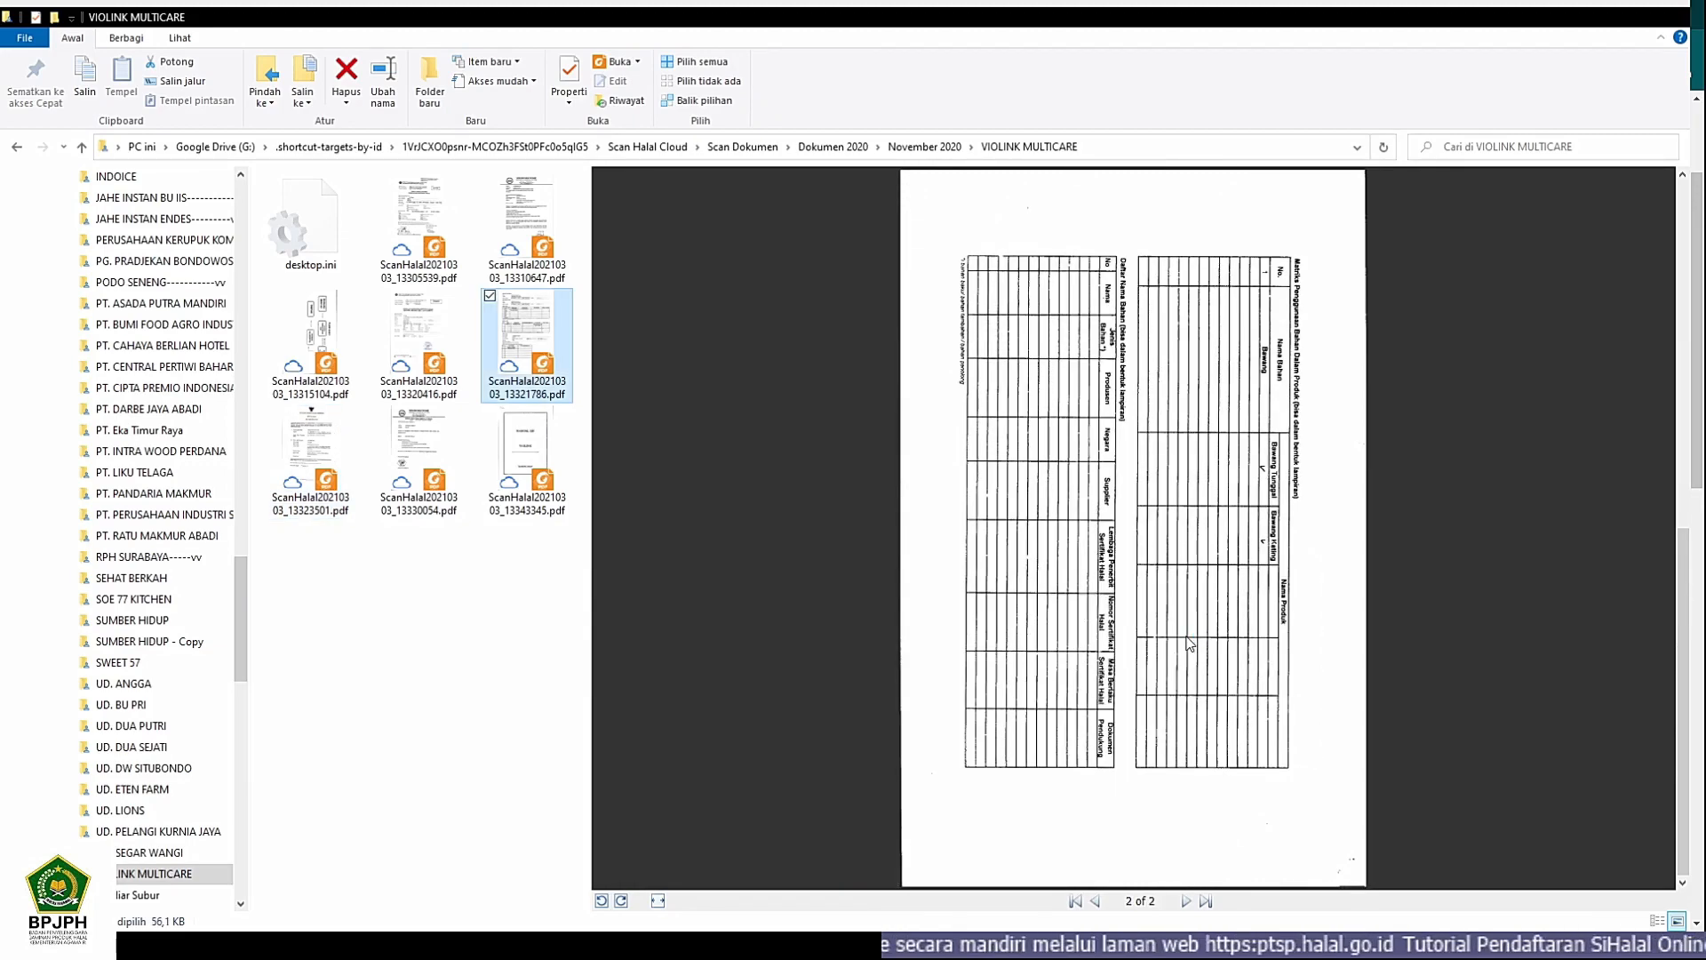
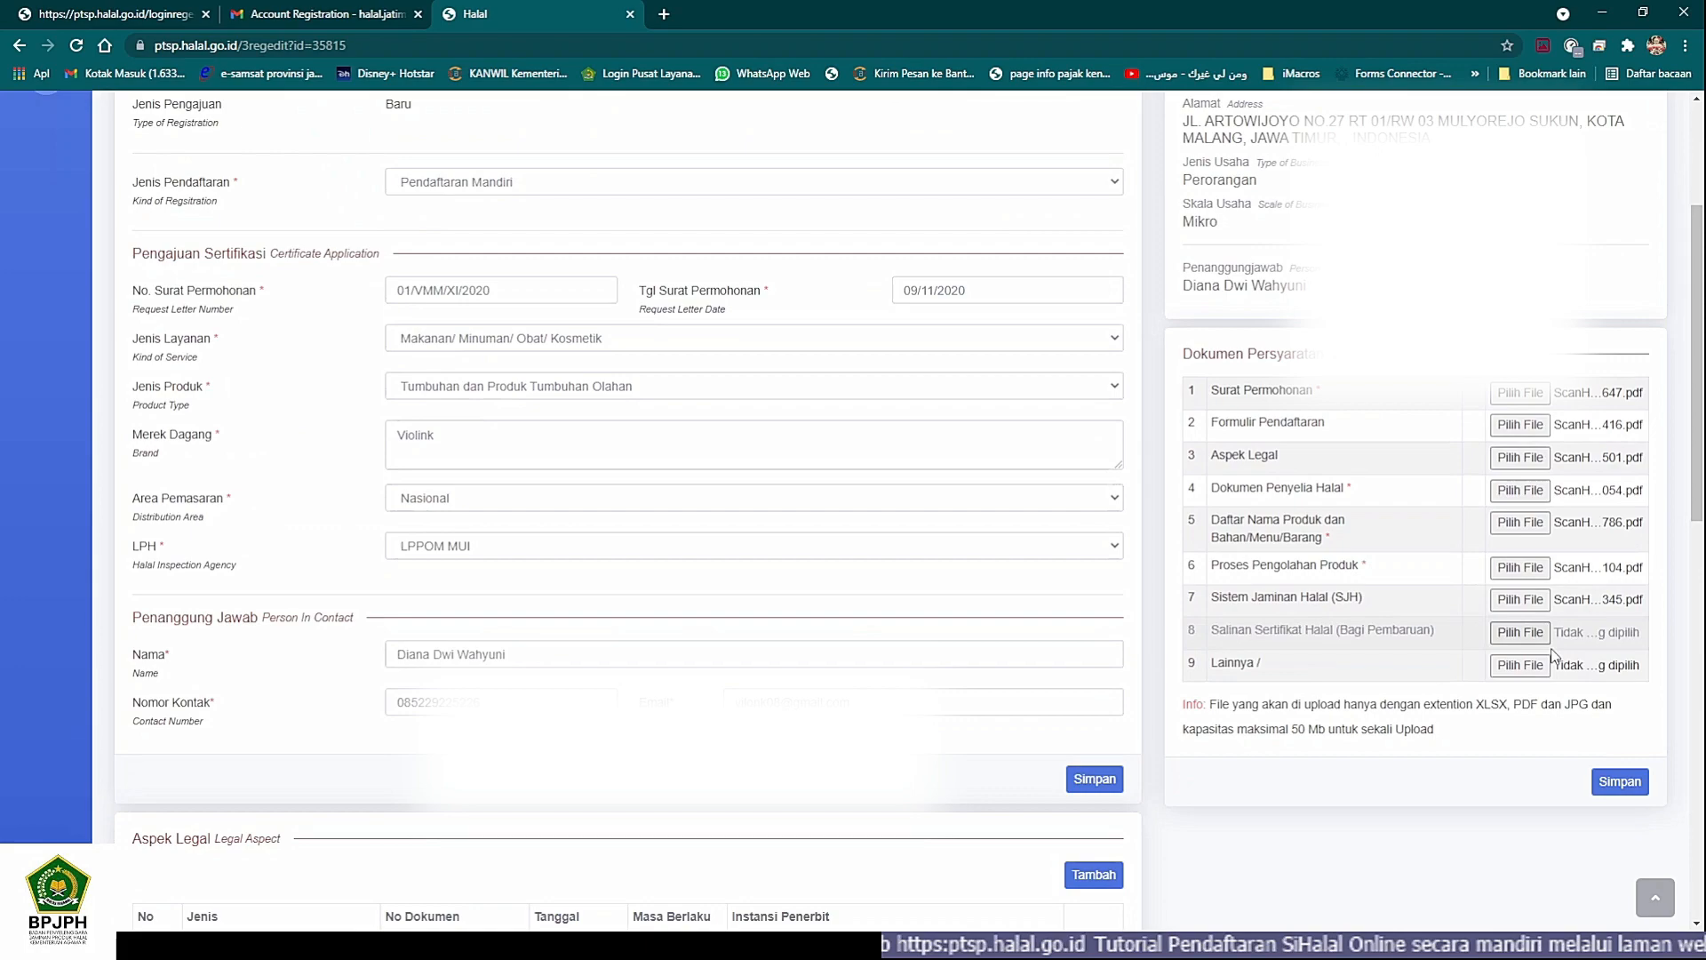
- Upload the selected files in Dokumen Persyaratan and return to the application's detail page
{"action": "left_click", "coordinate": [1618, 784]}
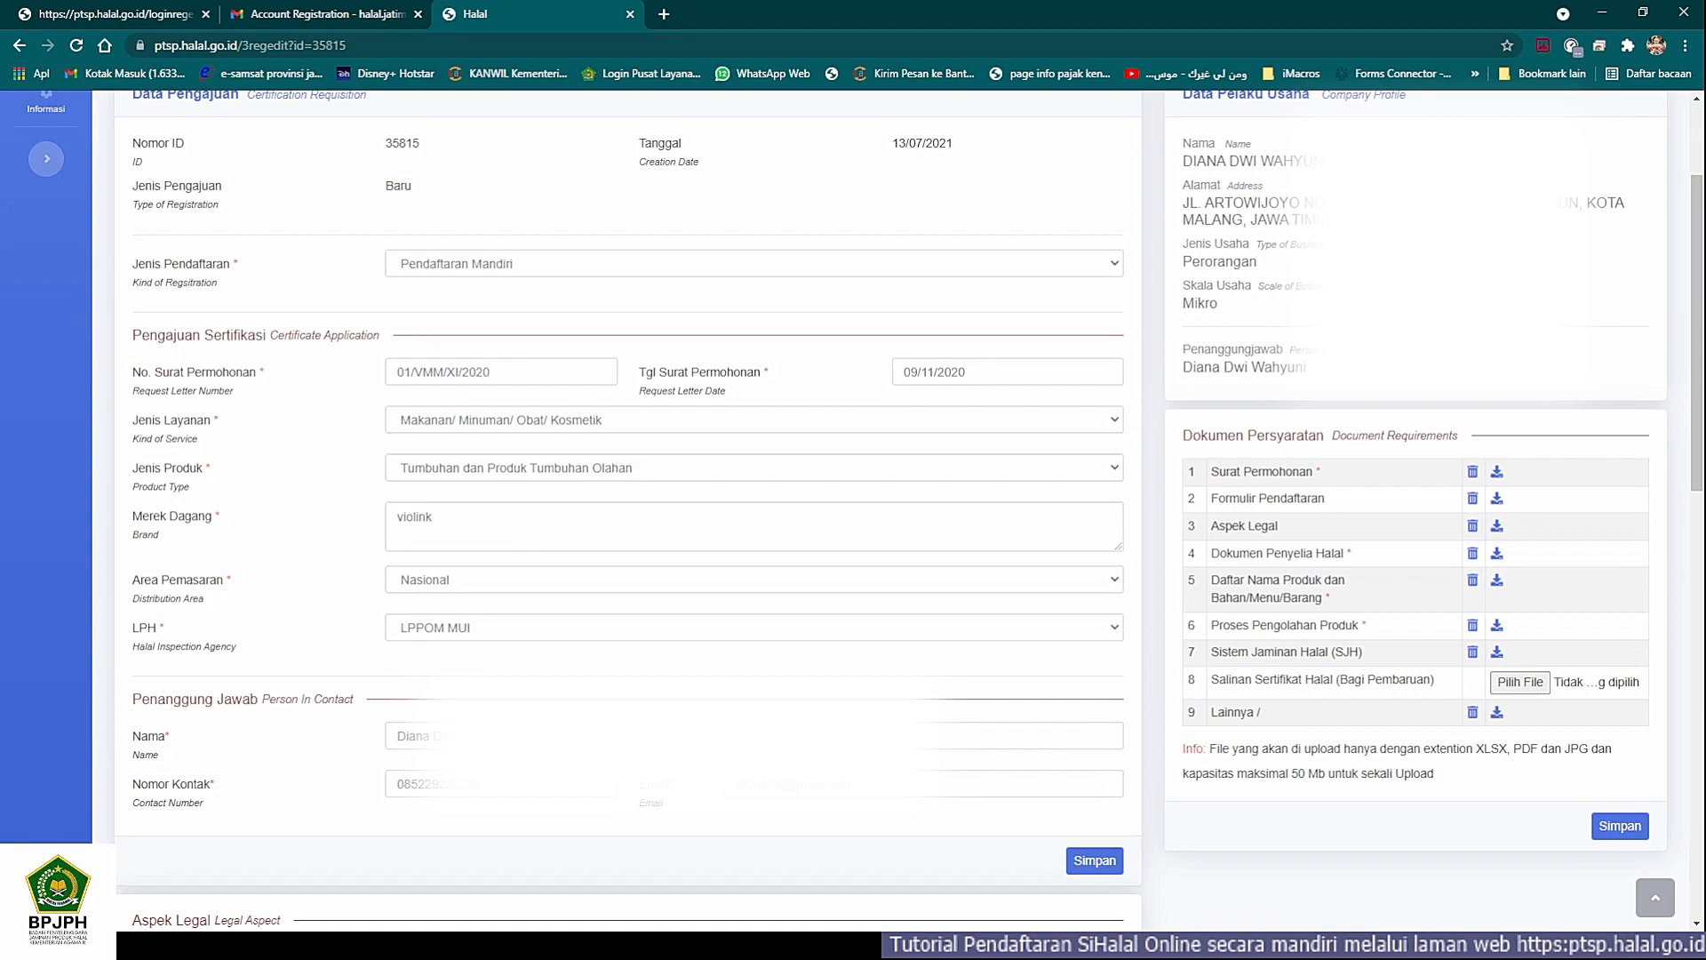
{"action": "scroll", "coordinate": [604, 542], "scroll_direction": "up", "scroll_amount": 3}
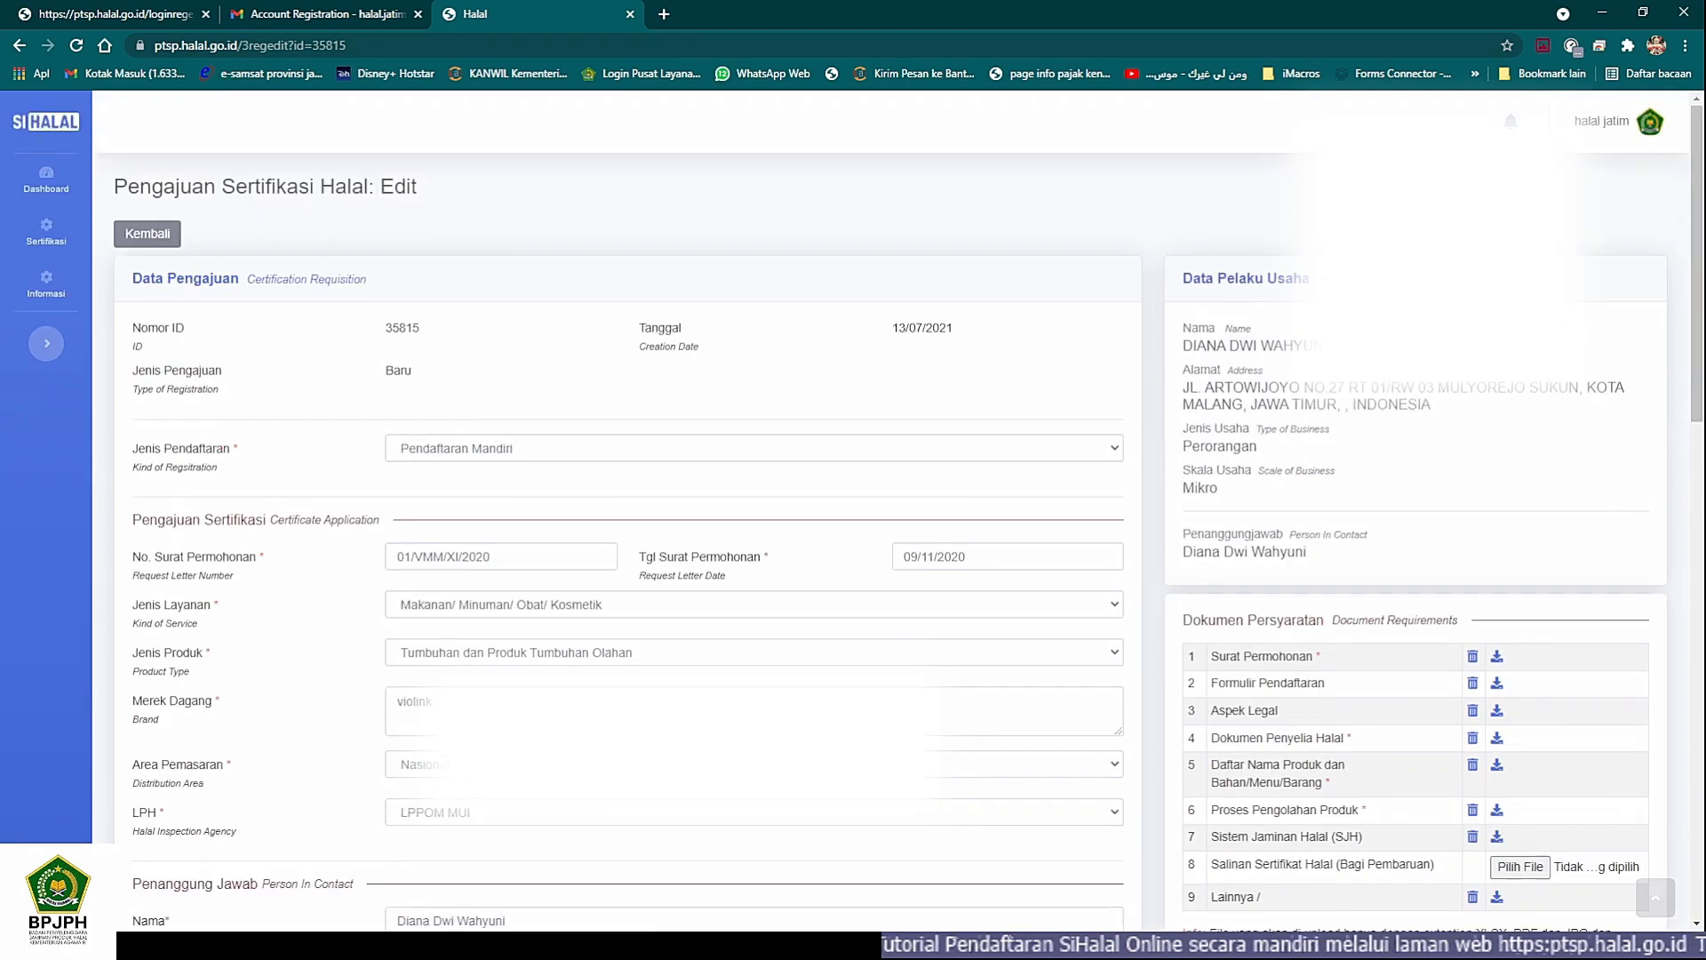
{"action": "left_click", "coordinate": [140, 238]}
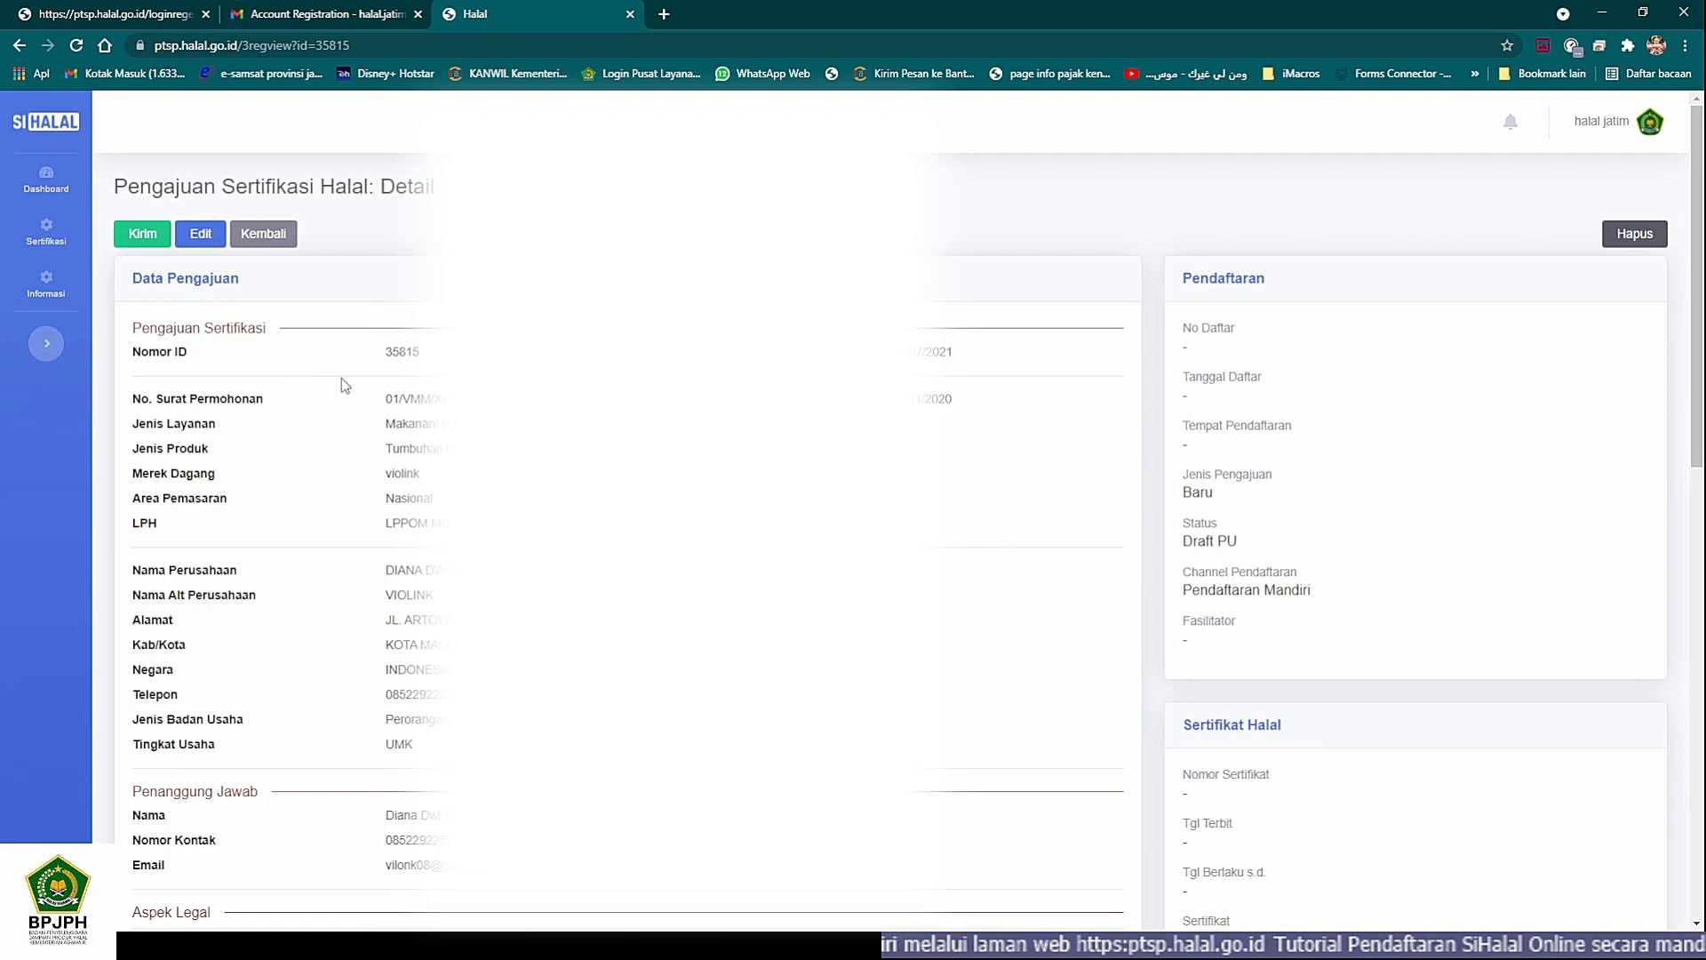
- Review the application details down to Daftar Nama Produk, then submit the application and confirm the document delivery
{"action": "scroll", "coordinate": [356, 391], "scroll_direction": "down", "scroll_amount": 8}
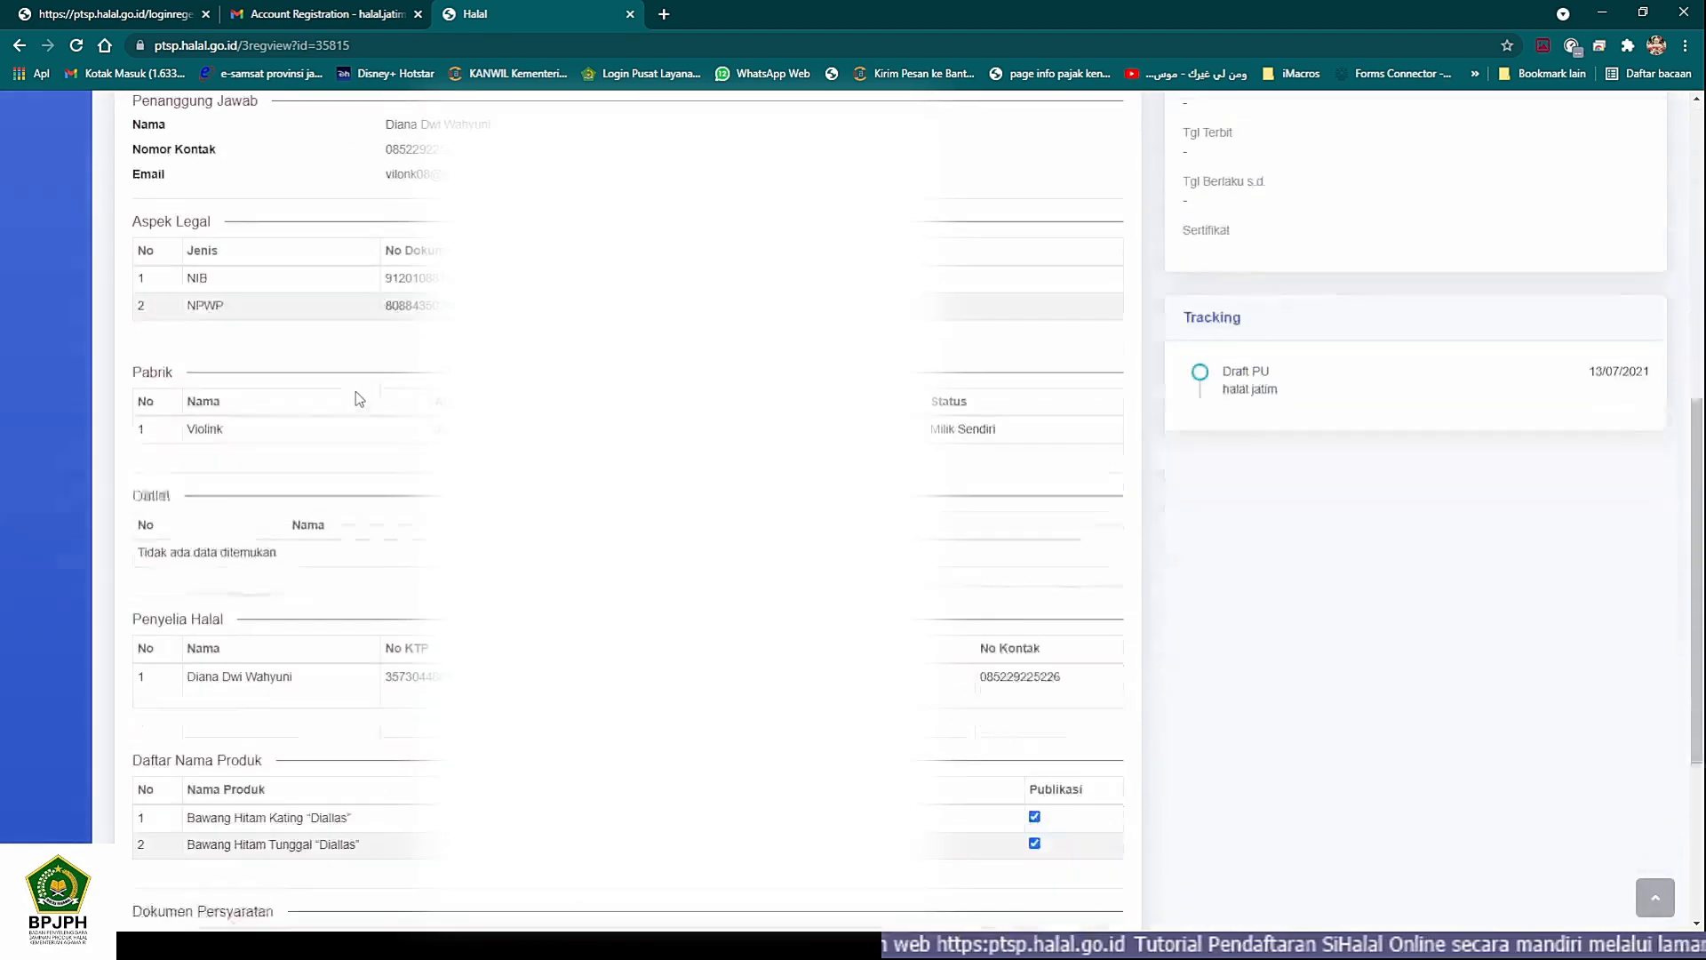
{"action": "scroll", "coordinate": [356, 391], "scroll_direction": "up", "scroll_amount": 8}
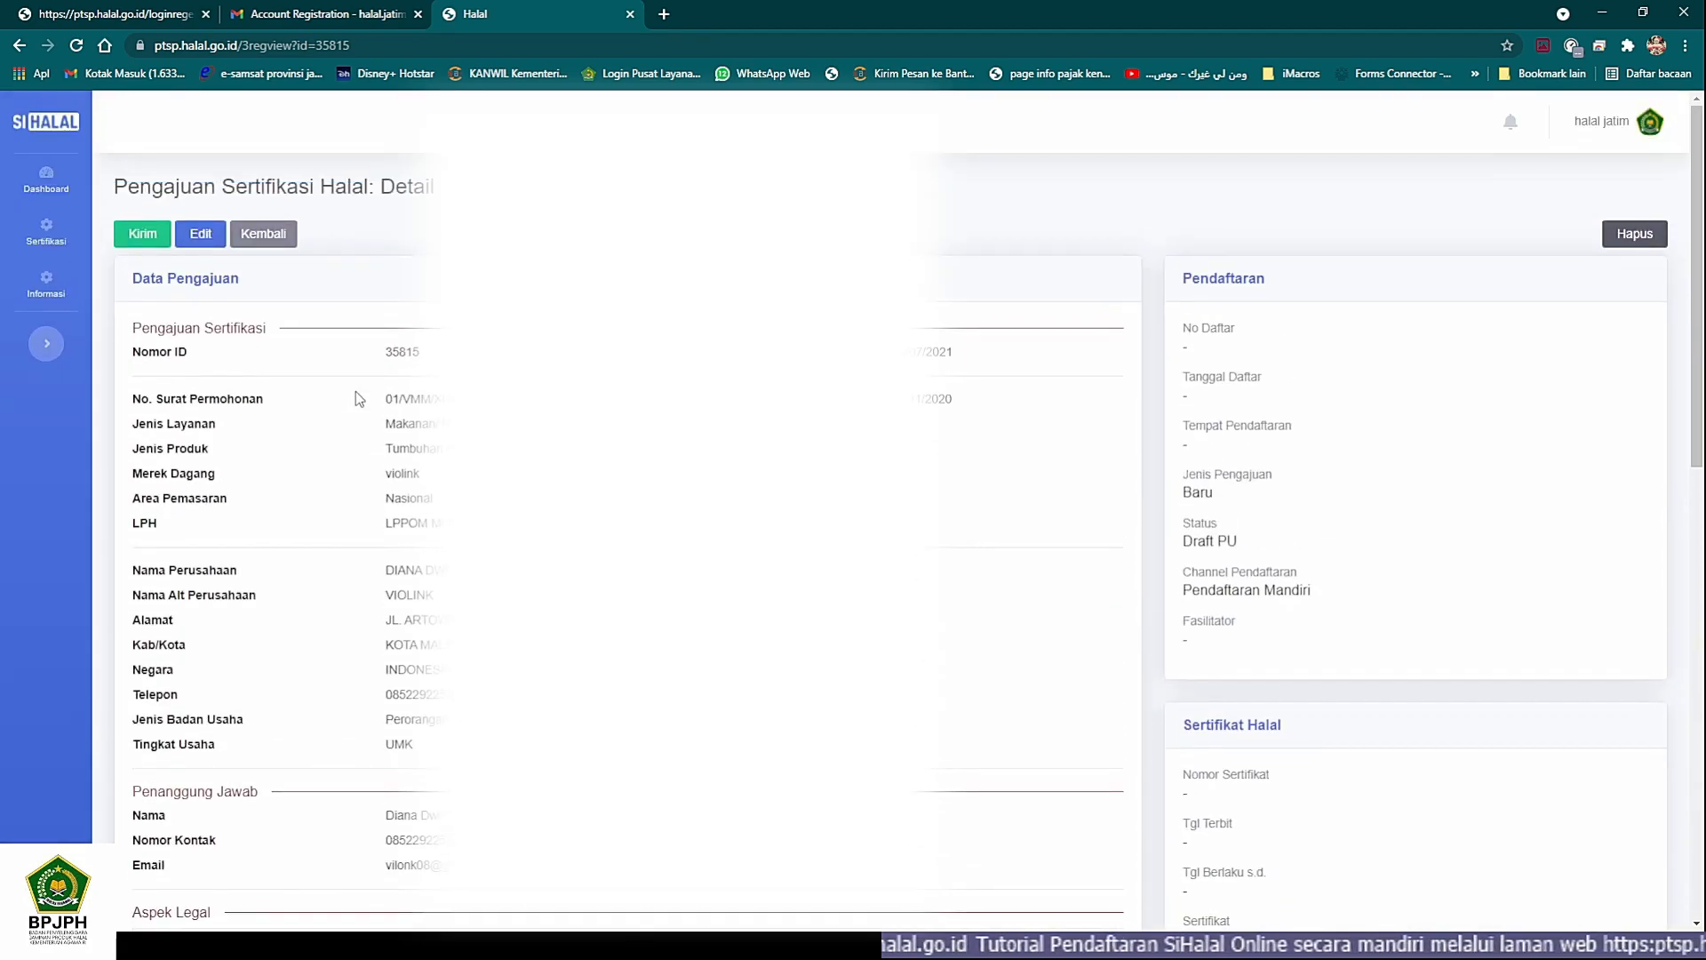
{"action": "left_click", "coordinate": [142, 235]}
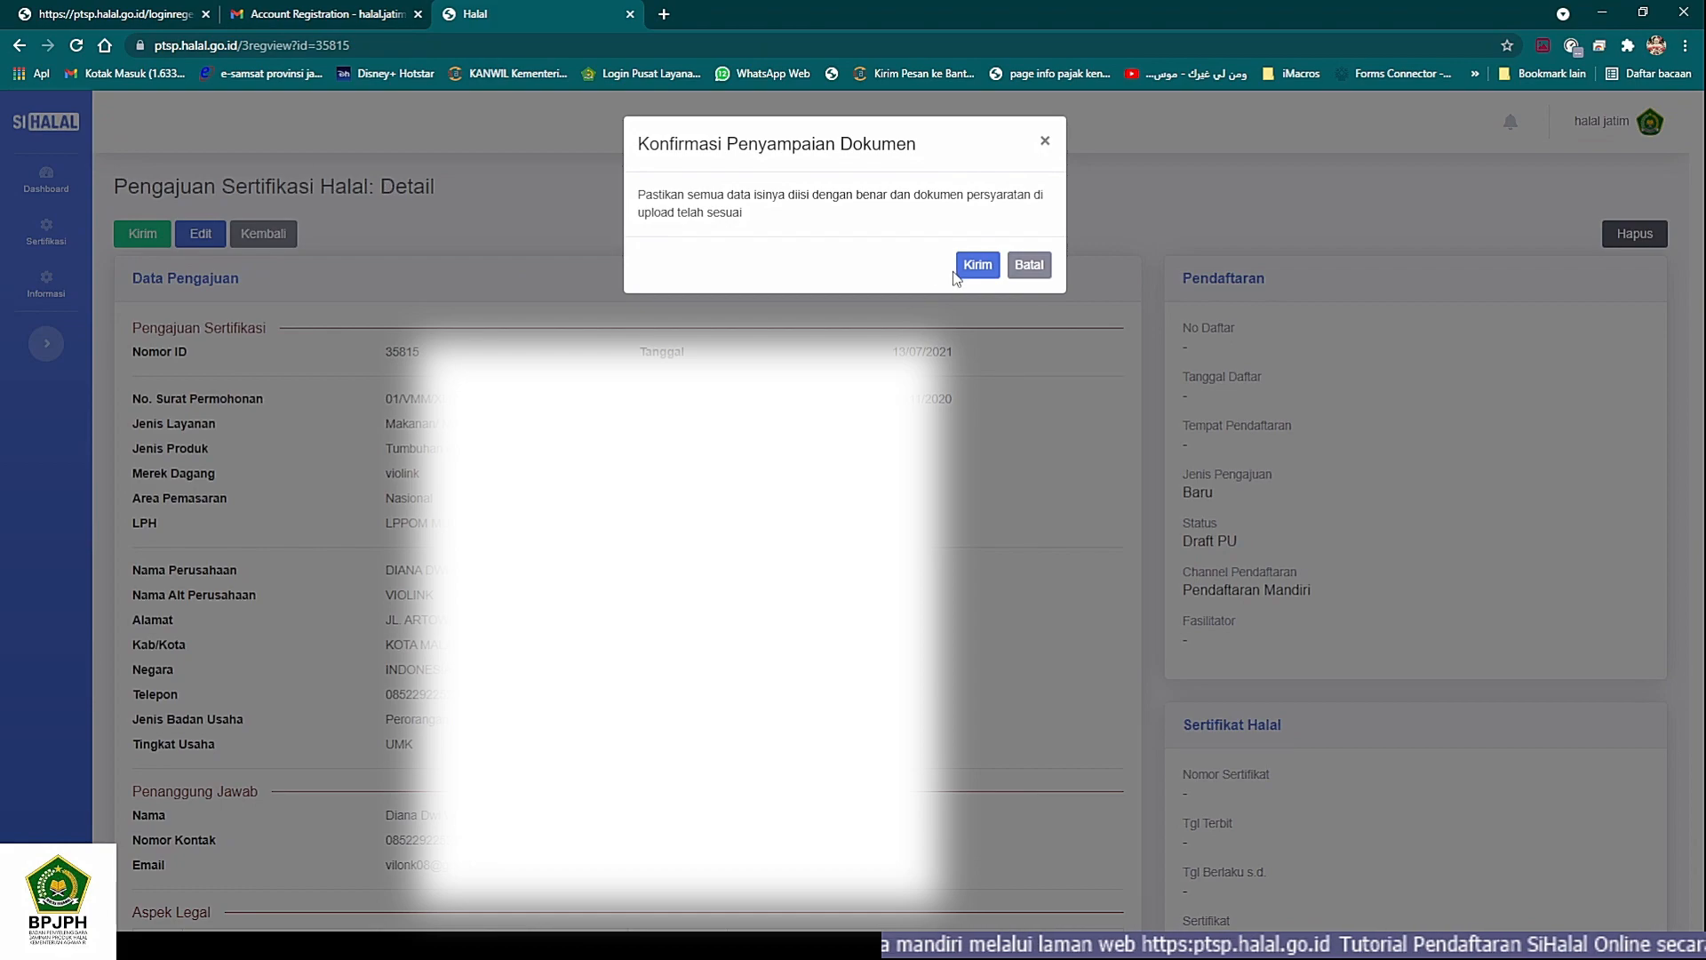
{"action": "left_click", "coordinate": [977, 265]}
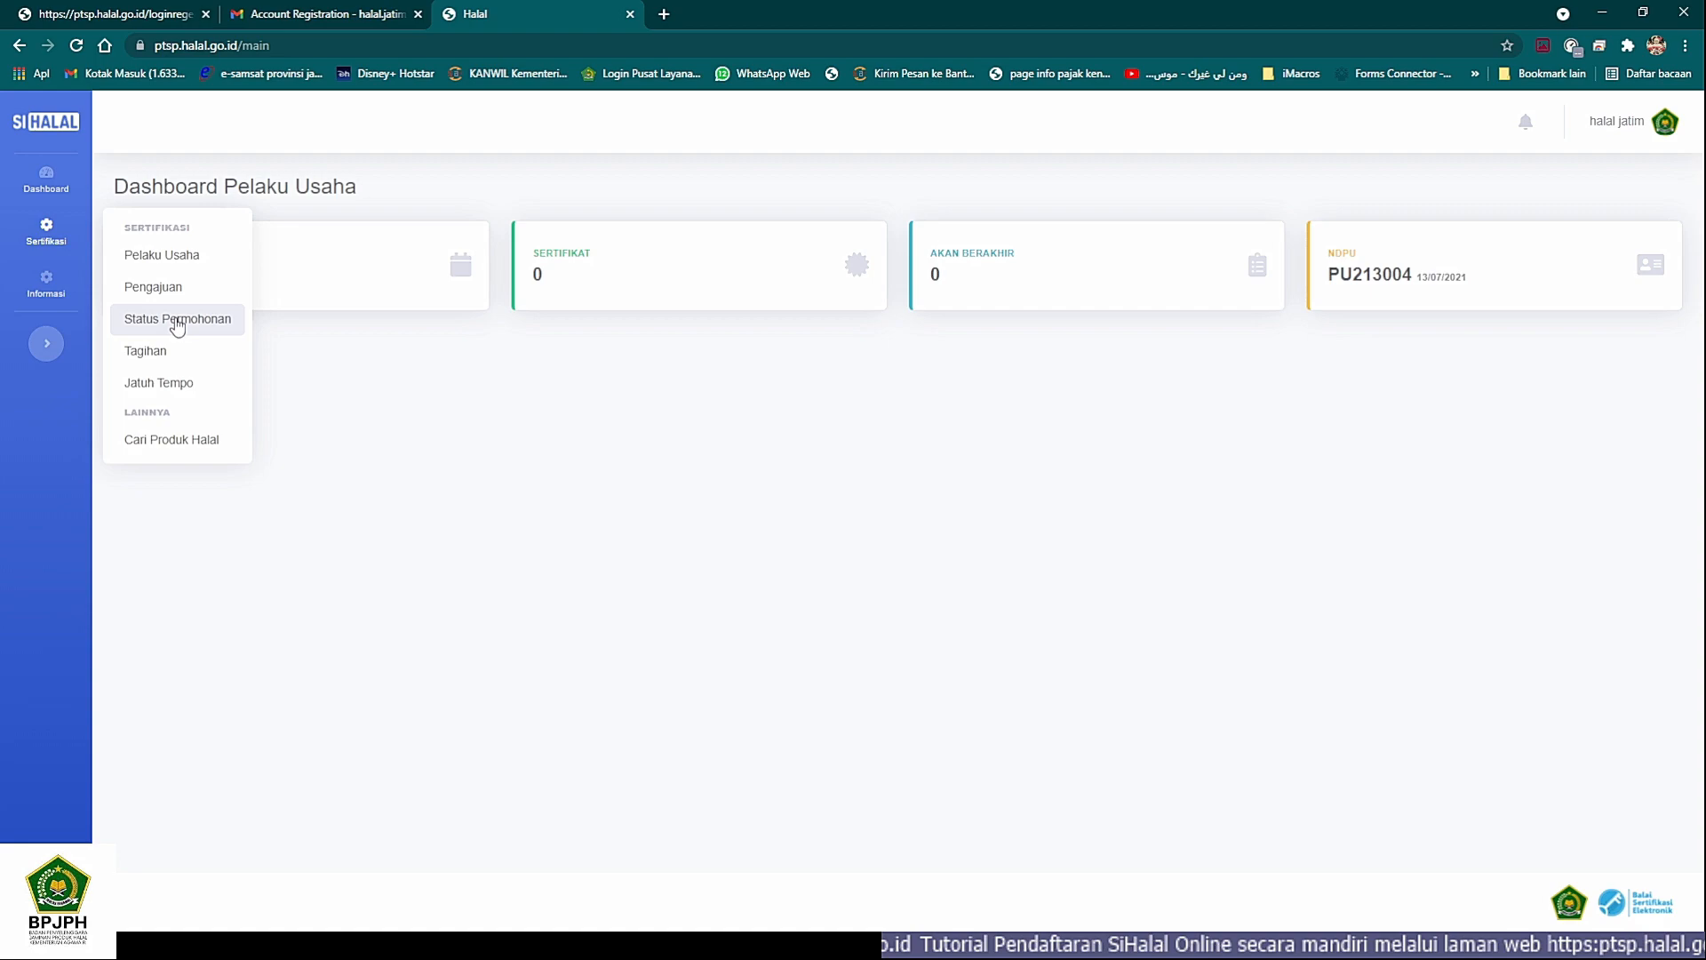
- View the Pelaku Usaha profile and the Pengajuan list, then open the Status Permohonan list
{"action": "left_click", "coordinate": [166, 265]}
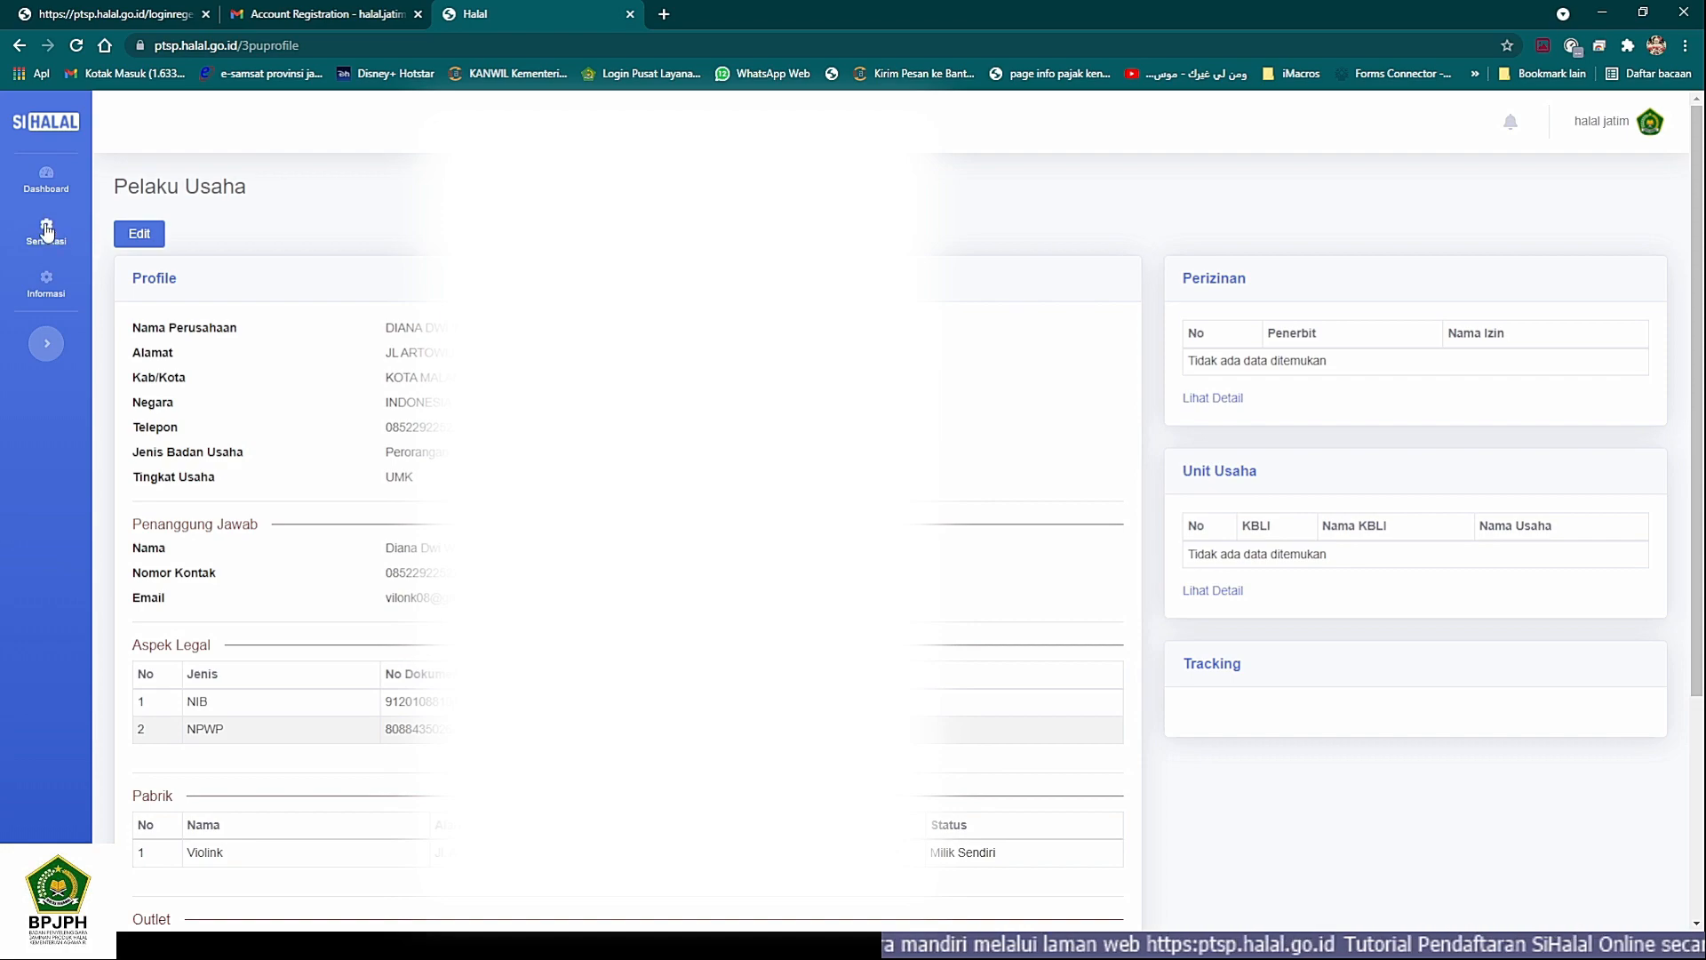
{"action": "mouse_move", "coordinate": [47, 229]}
{"action": "left_click", "coordinate": [161, 294]}
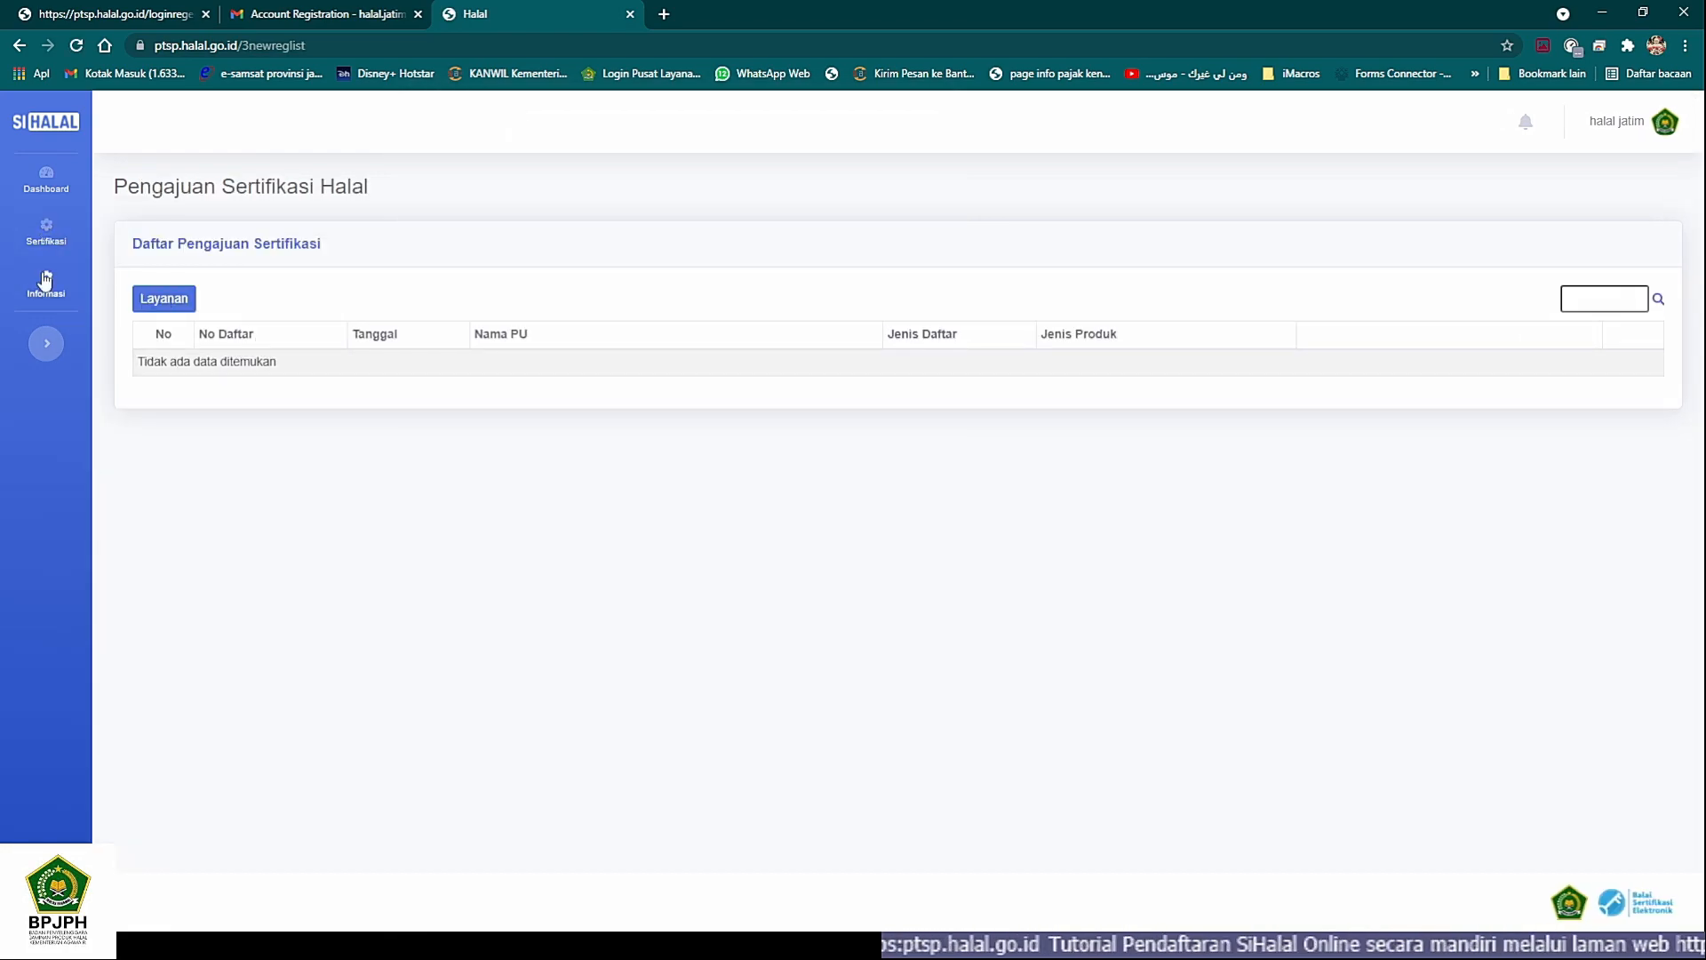
{"action": "mouse_move", "coordinate": [49, 234]}
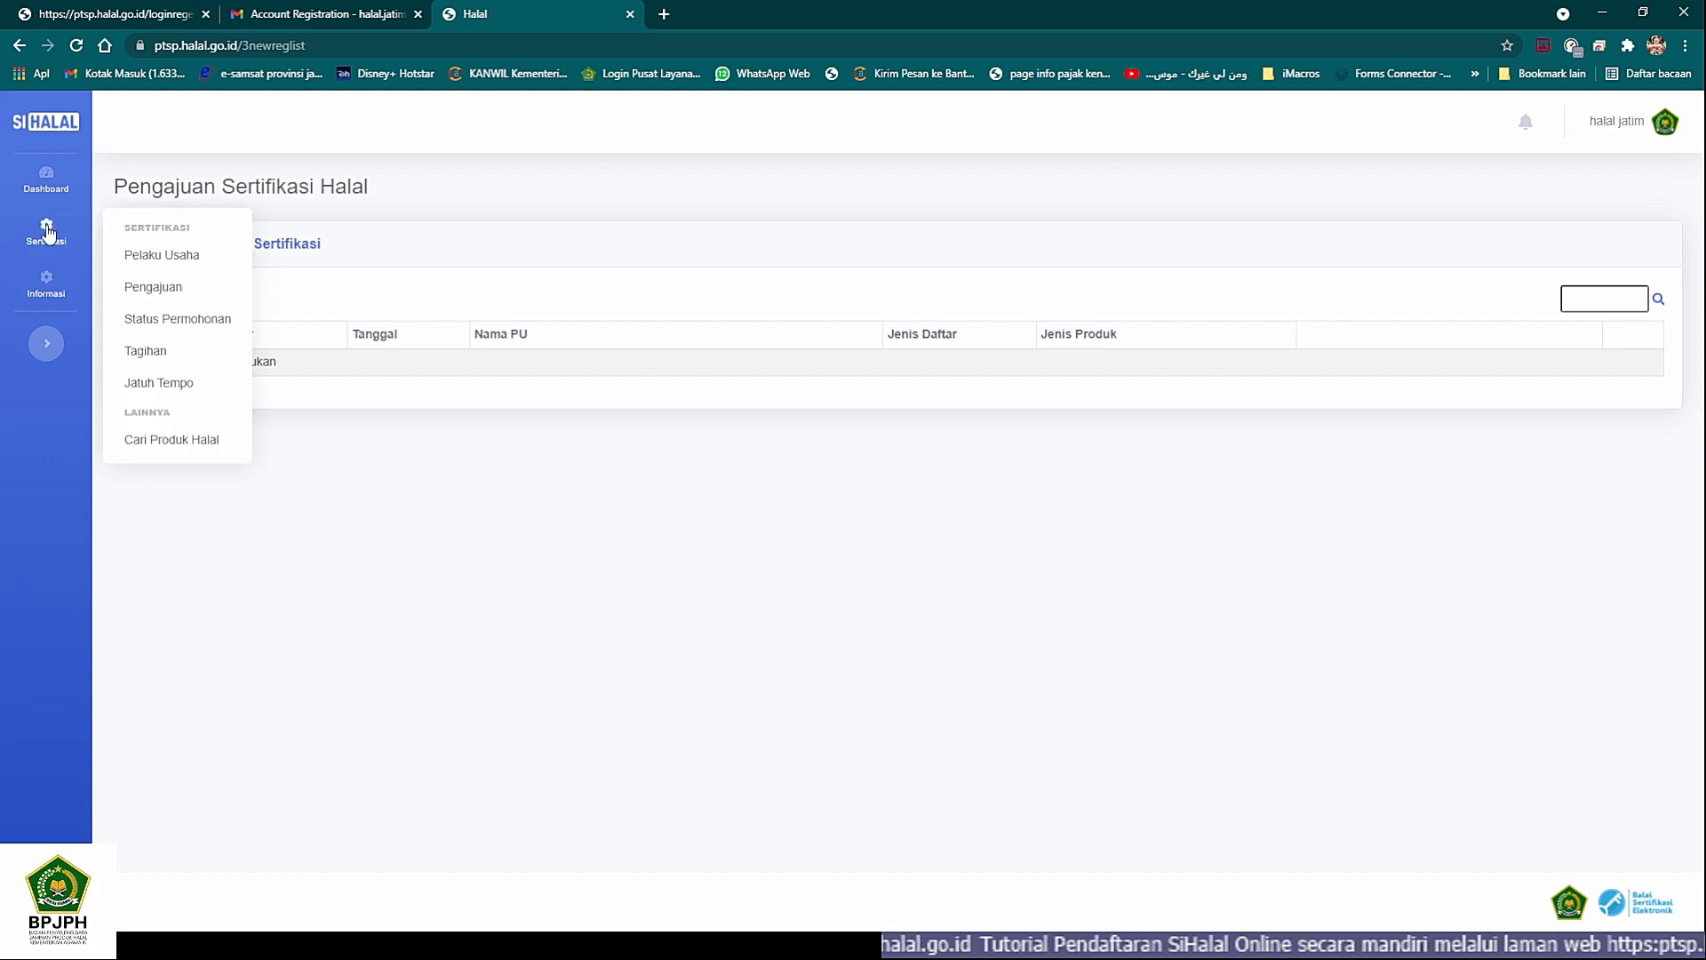
{"action": "left_click", "coordinate": [165, 325]}
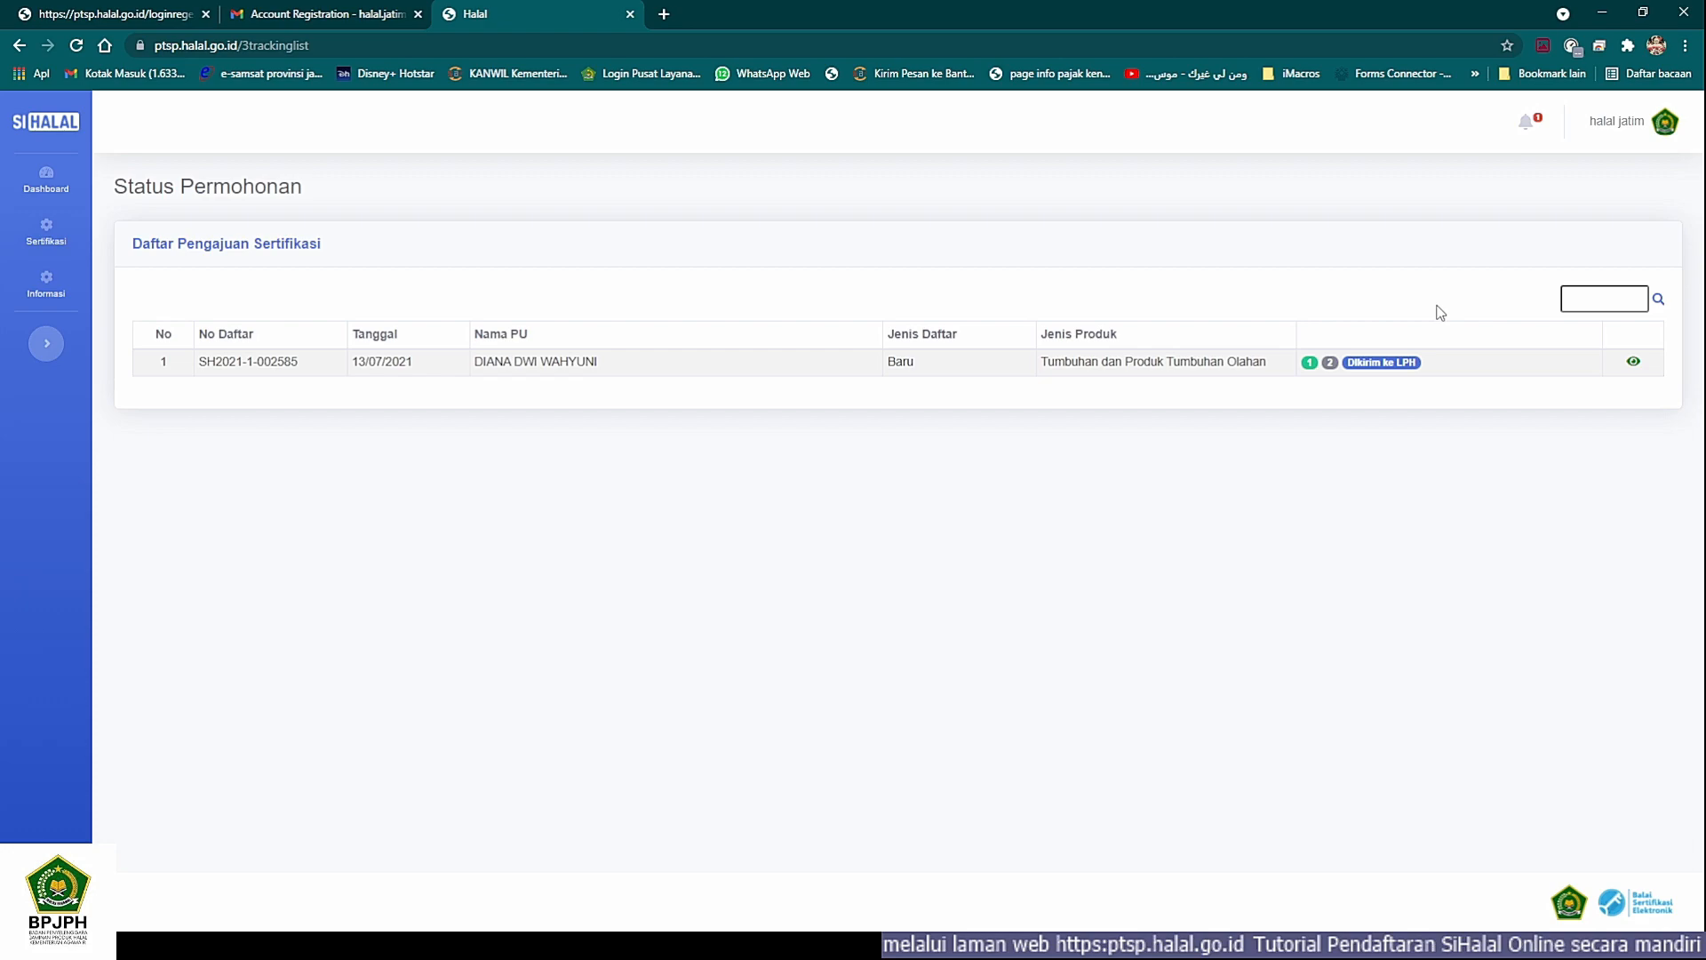
- Open the submitted application's status detail and examine its Pendaftaran, Sertifikat Halal and Tracking sections
{"action": "left_click", "coordinate": [1633, 364]}
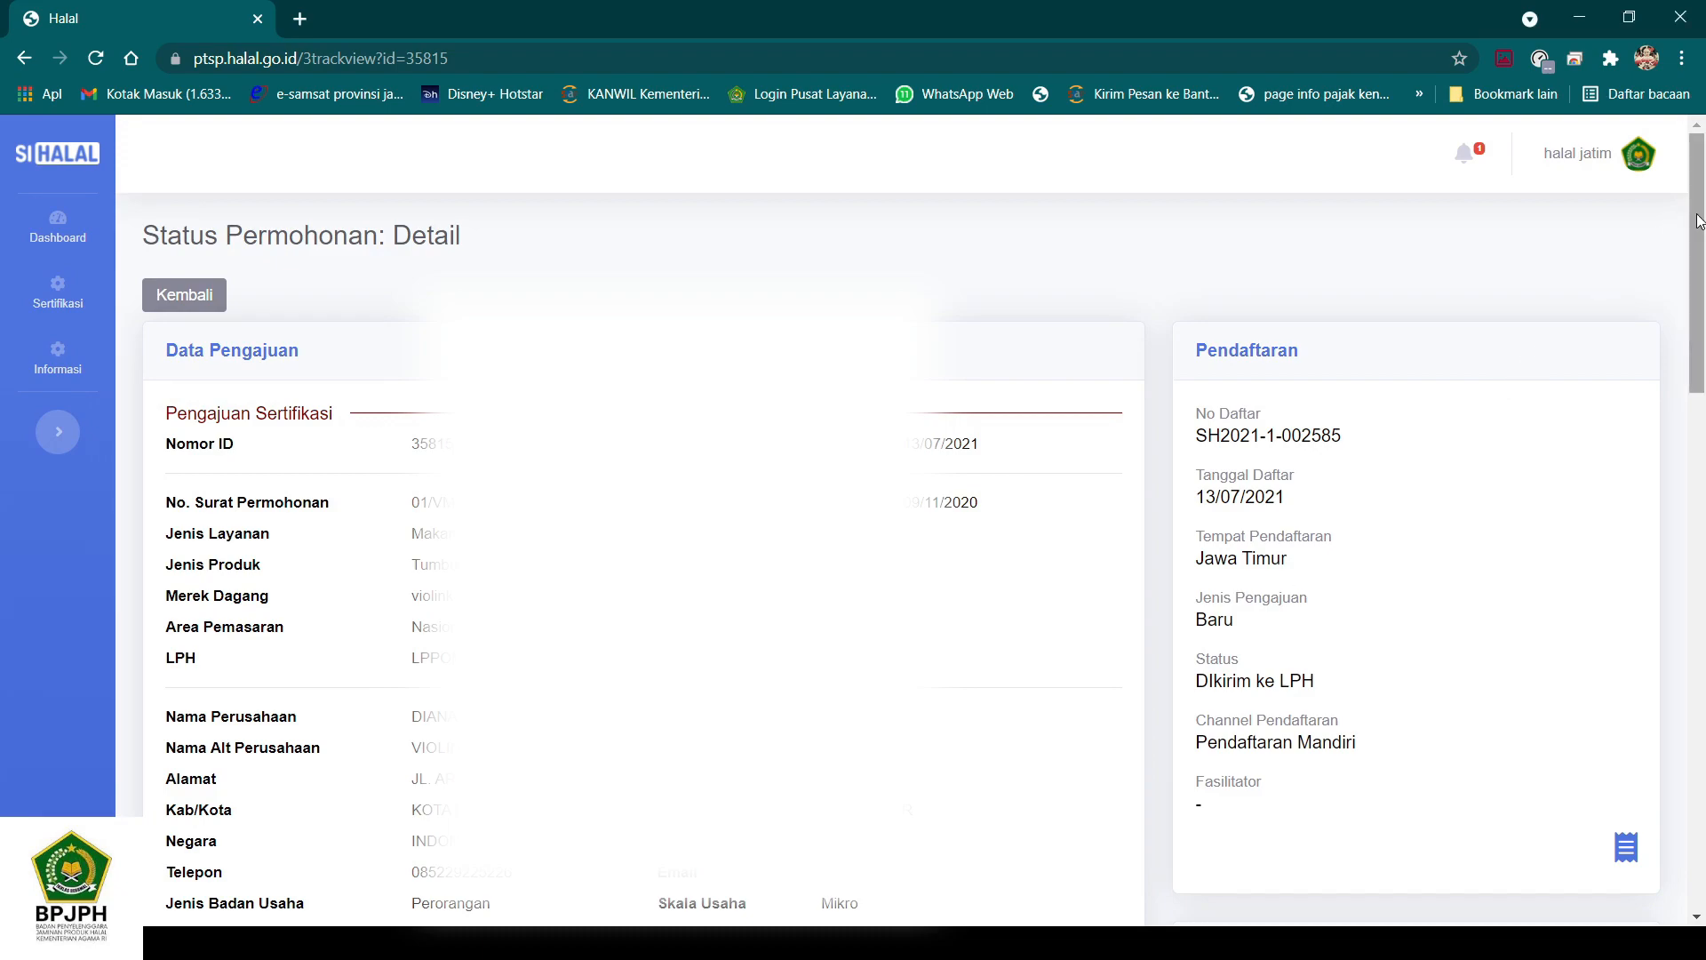
{"action": "left_click_drag", "start_coordinate": [1698, 214], "coordinate": [1697, 436]}
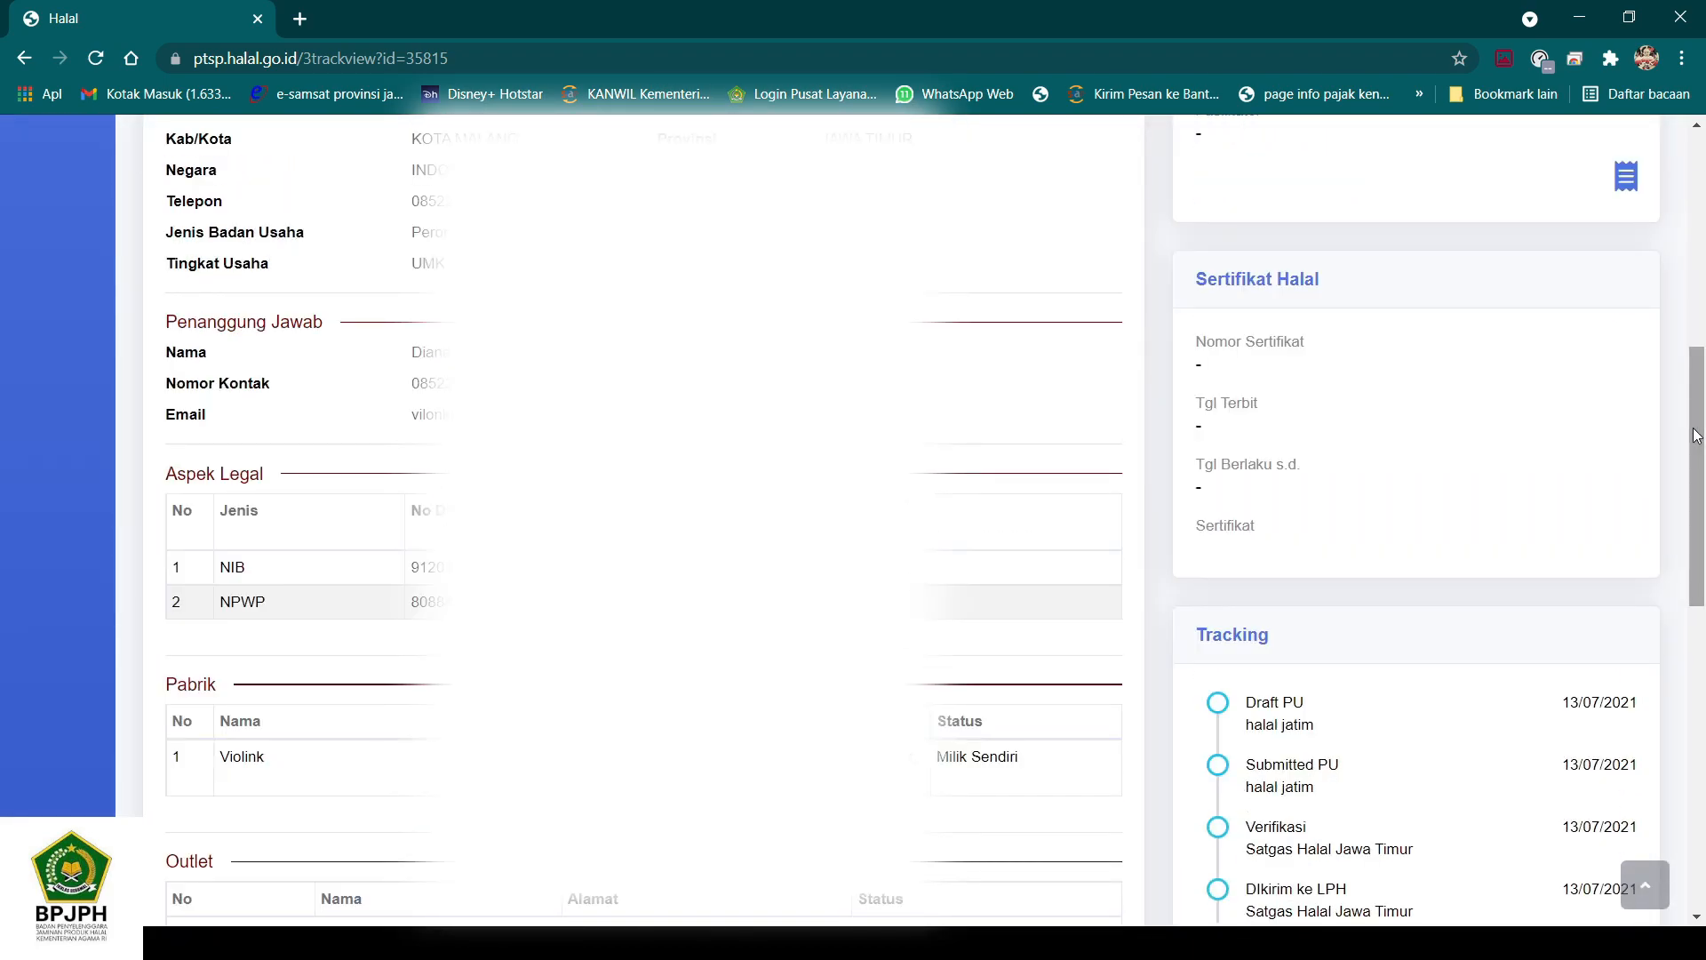
{"action": "left_click_drag", "start_coordinate": [1698, 444], "coordinate": [1702, 278]}
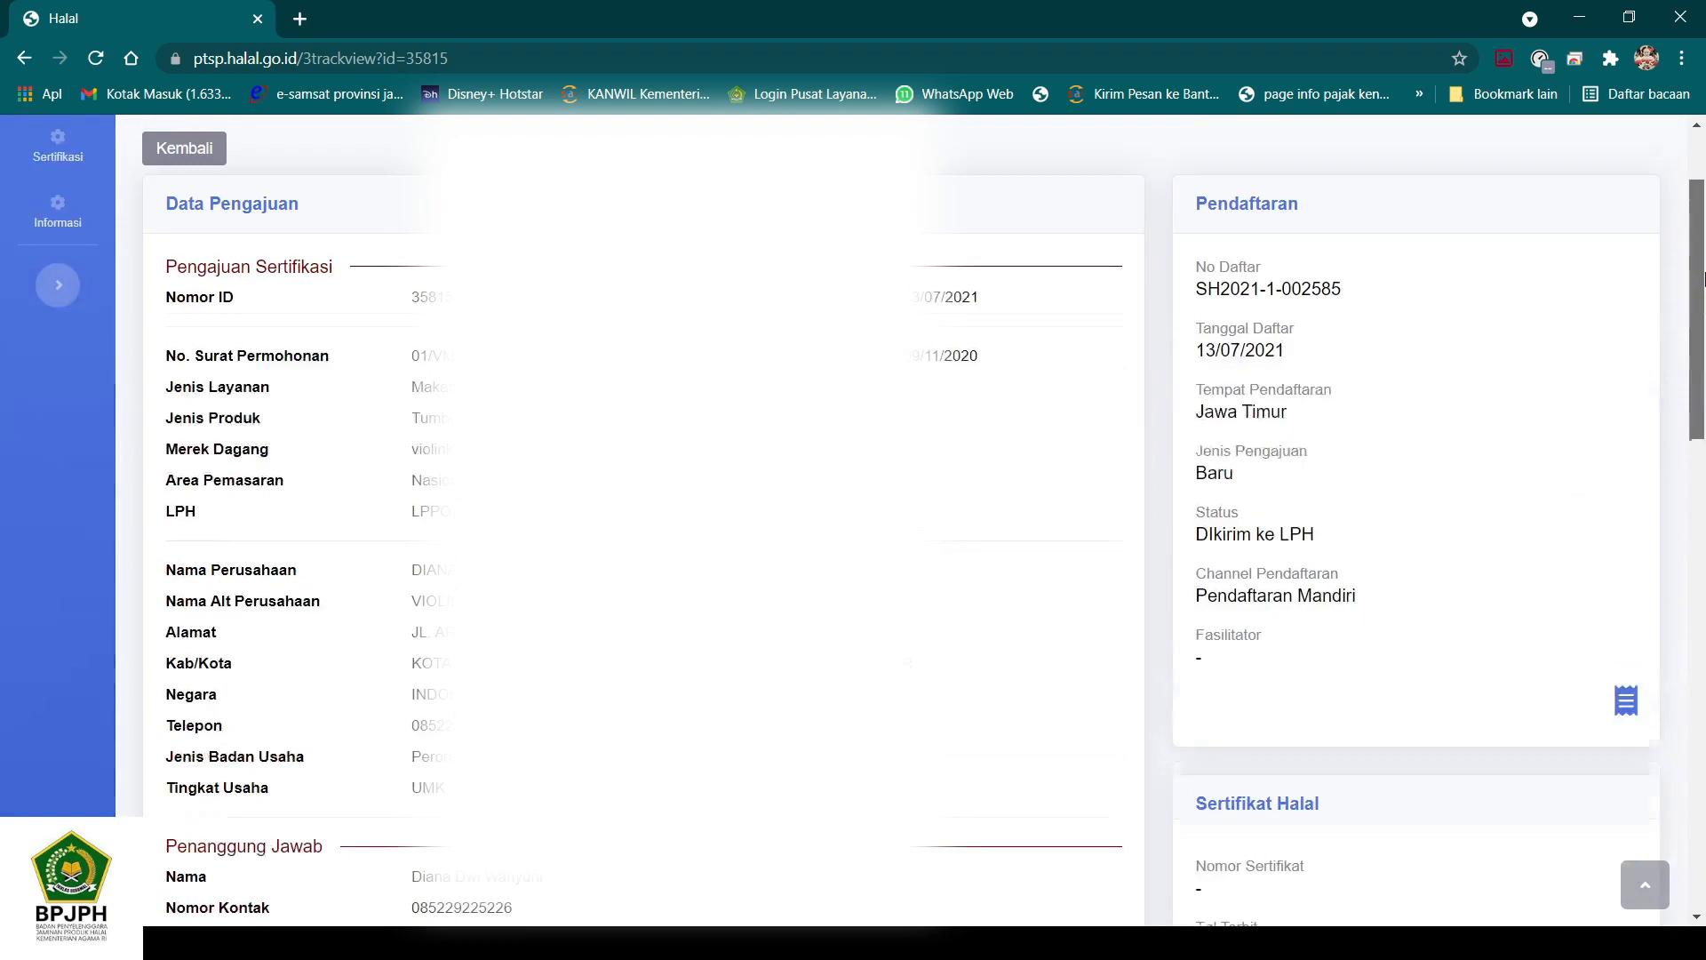
- Open the application's Tanda Terima Dokumen receipt PDF, examine its Nomor Pendaftaran and contents, then close it
{"action": "left_click", "coordinate": [1626, 702]}
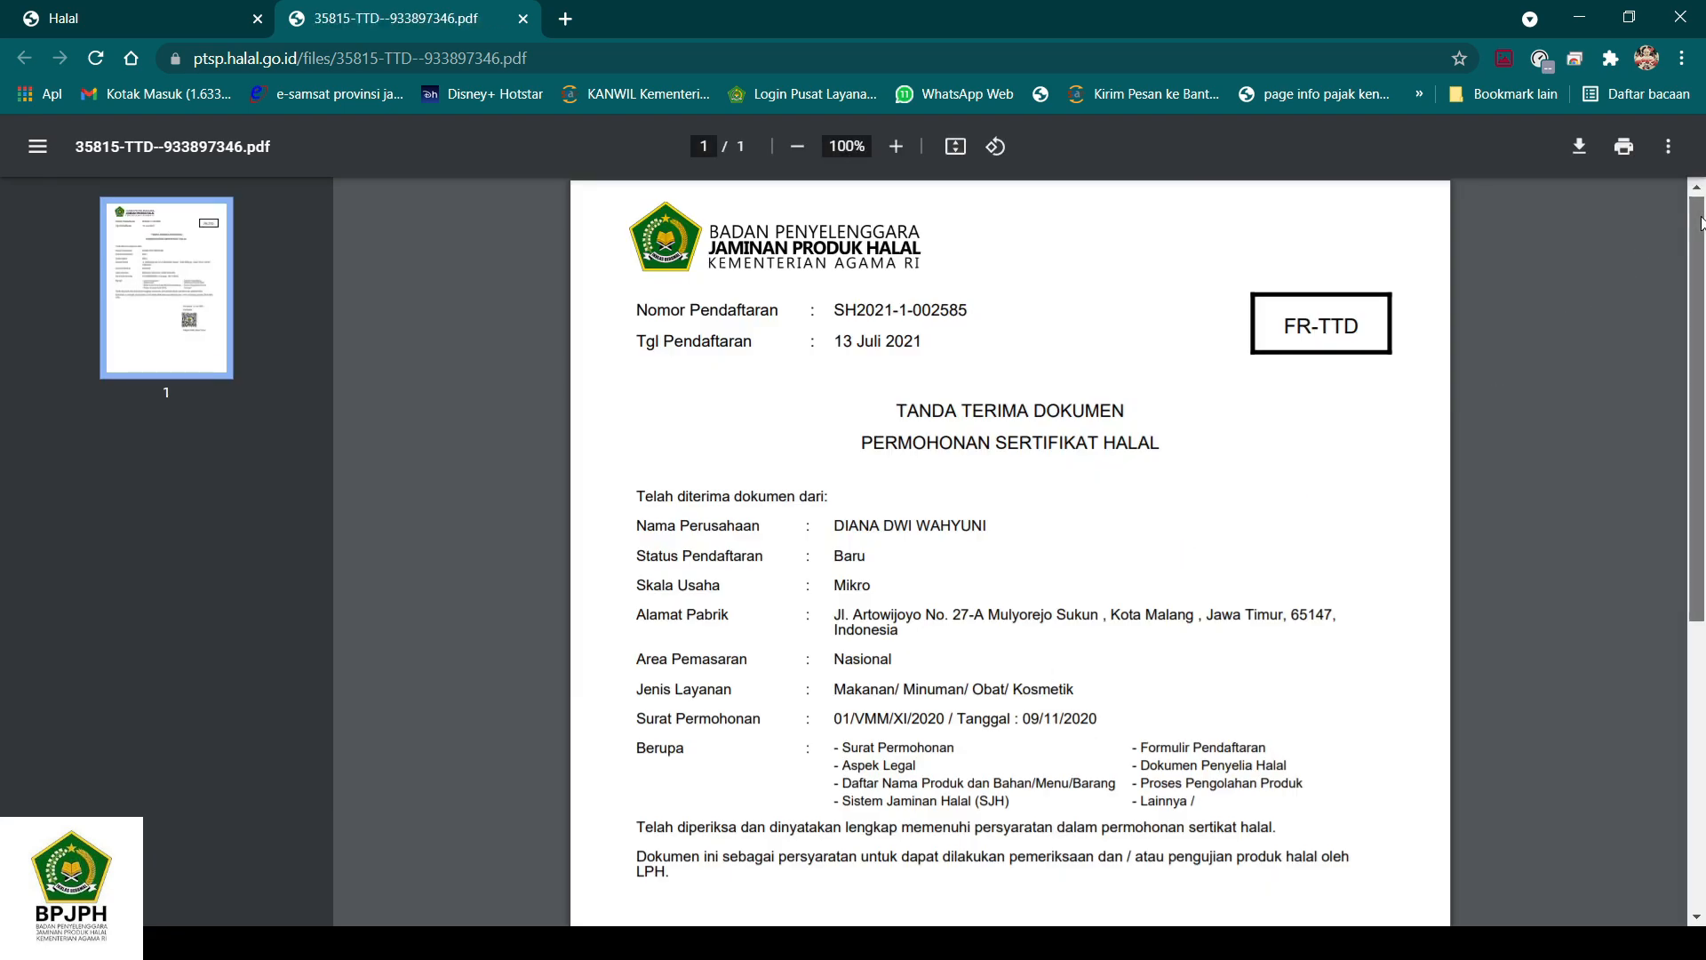
{"action": "mouse_move", "coordinate": [1701, 218]}
{"action": "left_mouse_down"}
{"action": "mouse_move", "coordinate": [1682, 423]}
{"action": "mouse_move", "coordinate": [1693, 224]}
{"action": "left_mouse_up"}
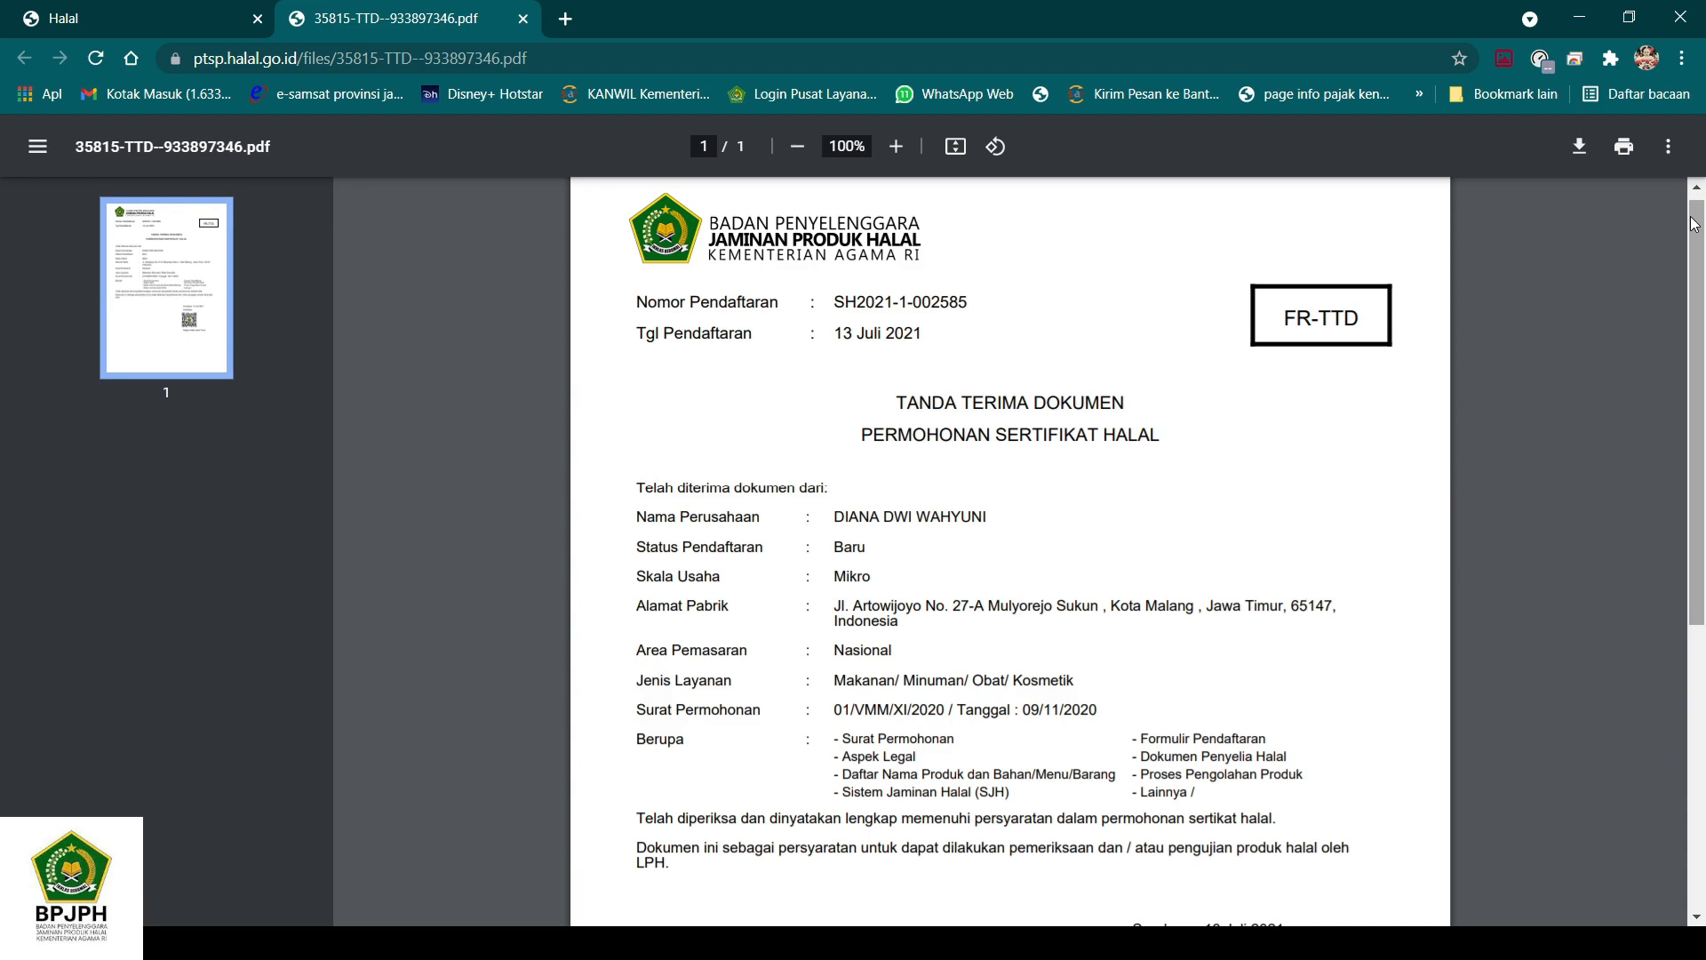
{"action": "mouse_move", "coordinate": [1695, 224]}
{"action": "left_mouse_down"}
{"action": "mouse_move", "coordinate": [1701, 460]}
{"action": "mouse_move", "coordinate": [1703, 238]}
{"action": "left_mouse_up"}
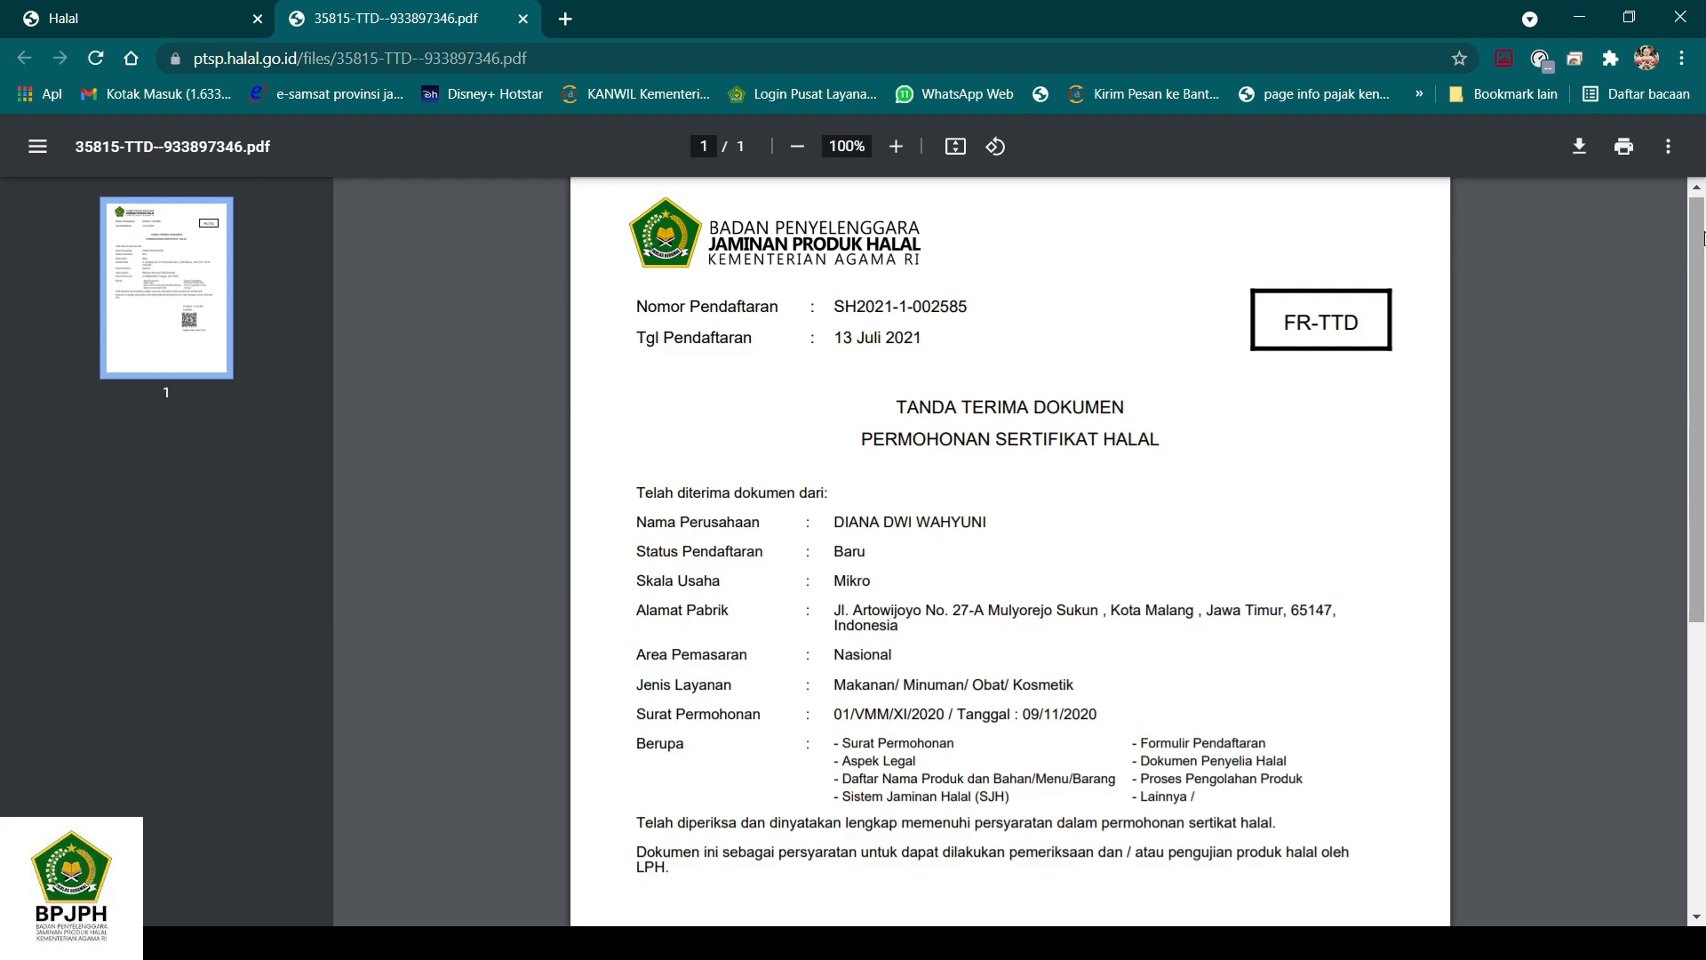
{"action": "mouse_move", "coordinate": [1703, 238]}
{"action": "left_mouse_down"}
{"action": "mouse_move", "coordinate": [1698, 340]}
{"action": "mouse_move", "coordinate": [1697, 255]}
{"action": "left_mouse_up"}
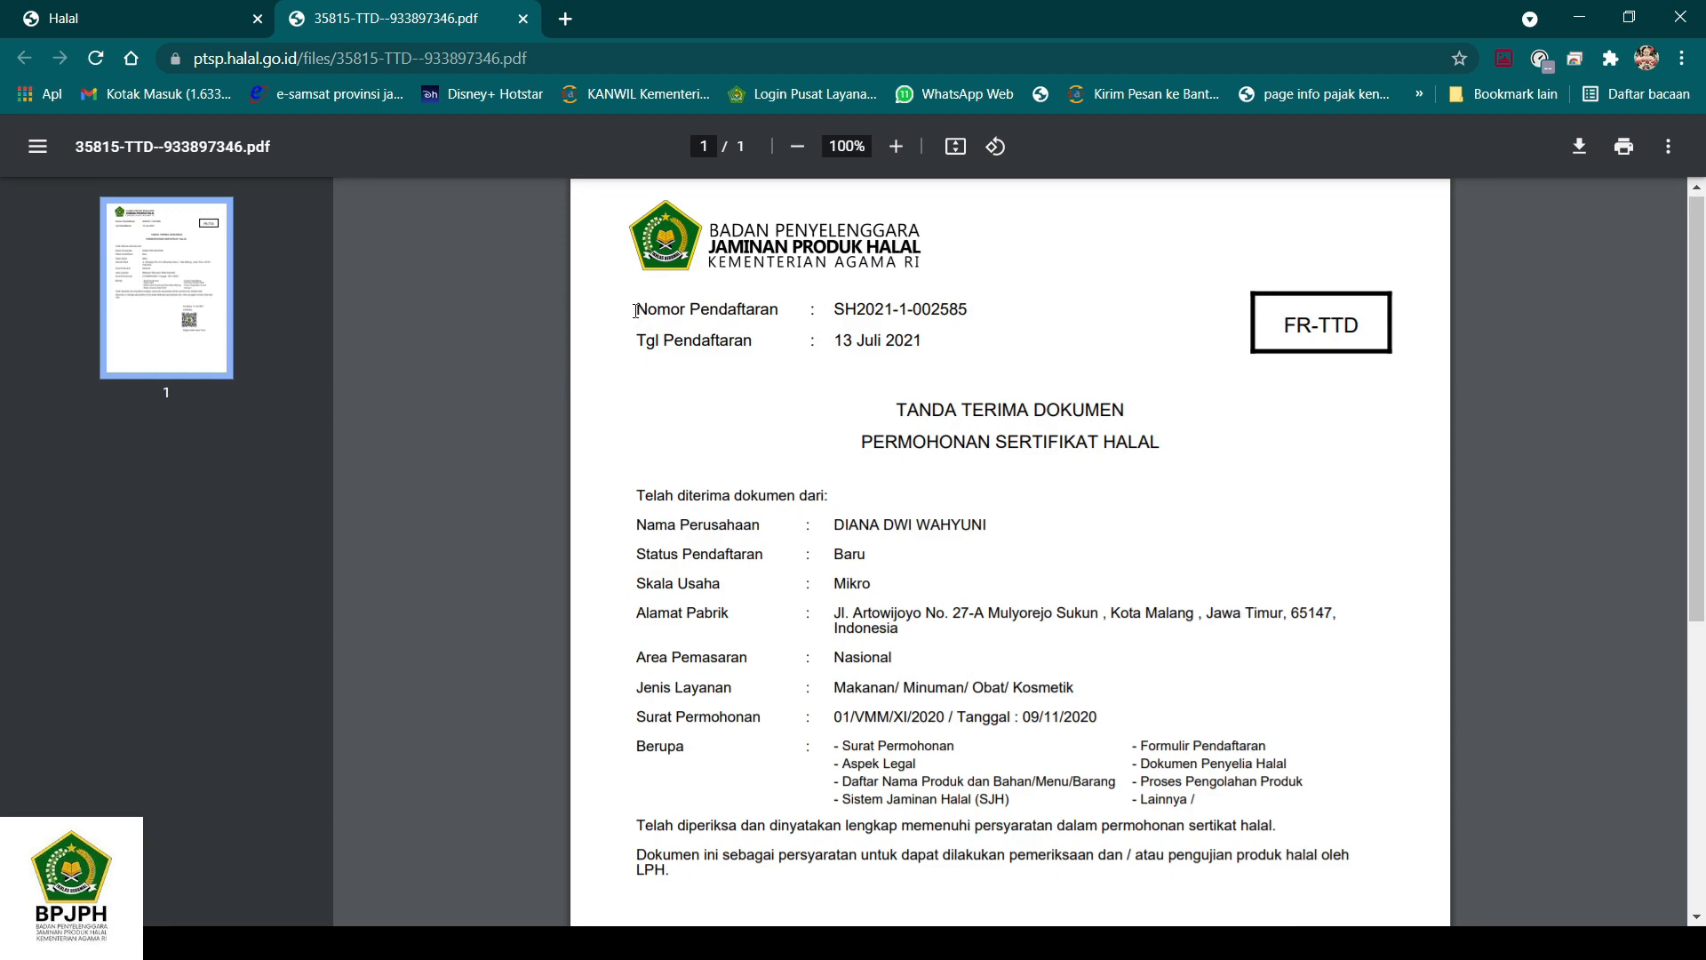
{"action": "left_click_drag", "start_coordinate": [636, 311], "coordinate": [967, 329]}
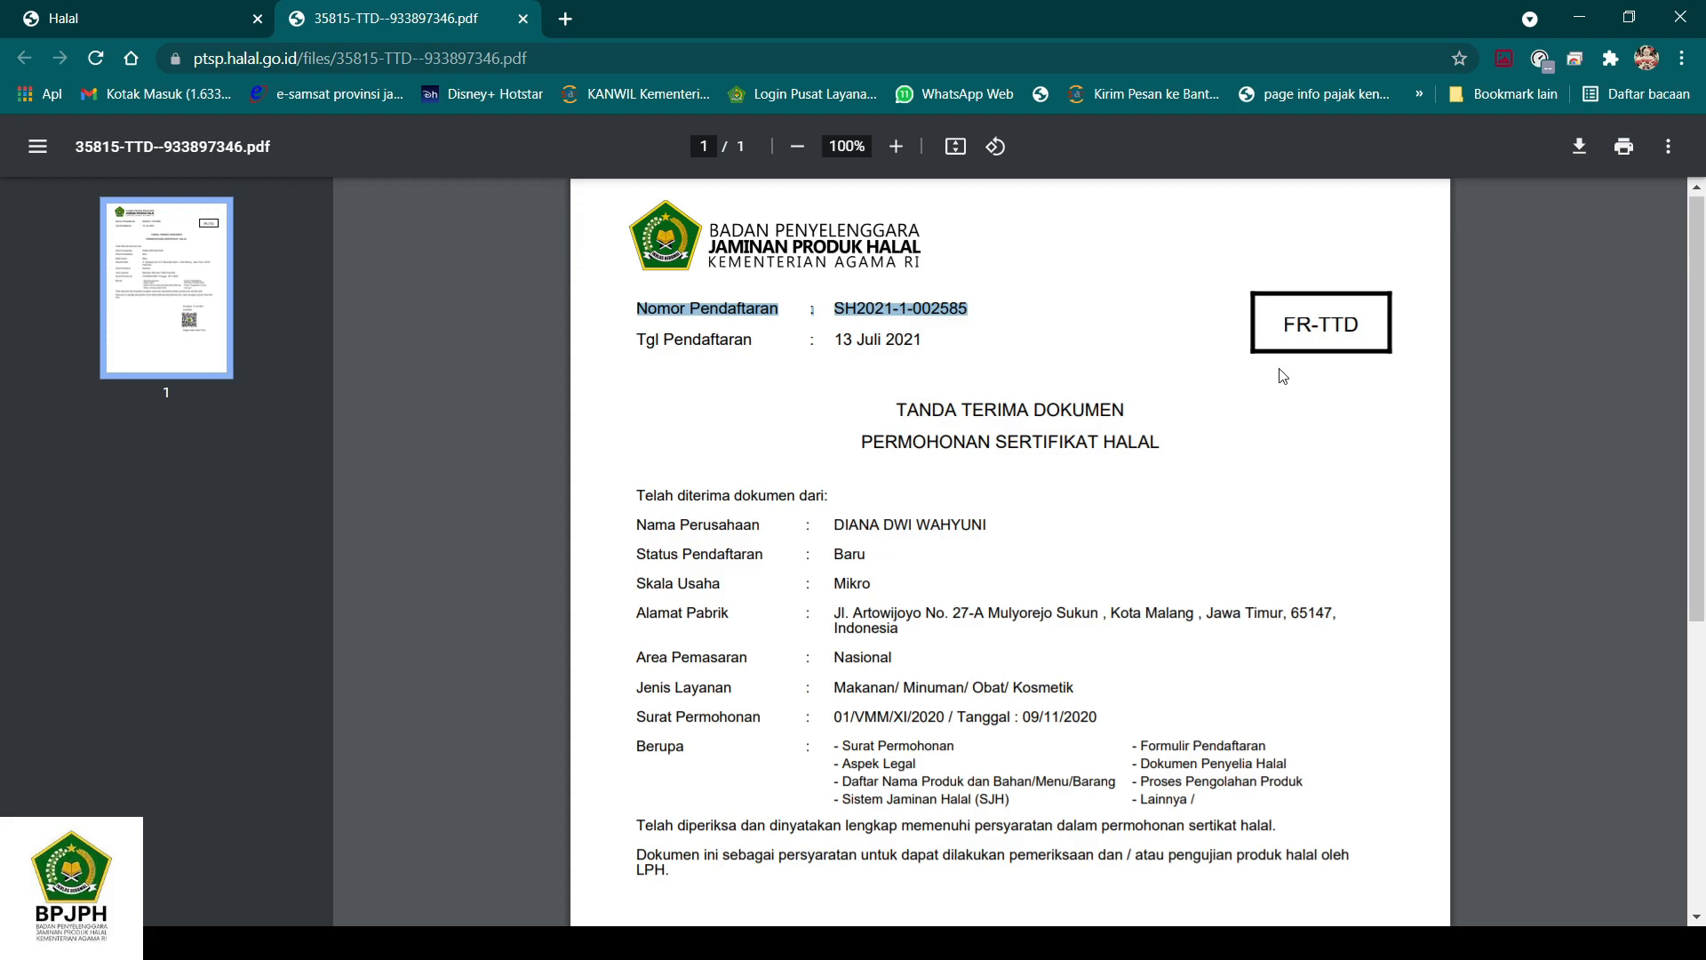
{"action": "mouse_move", "coordinate": [1698, 271]}
{"action": "left_mouse_down"}
{"action": "mouse_move", "coordinate": [1699, 363]}
{"action": "mouse_move", "coordinate": [1701, 271]}
{"action": "left_mouse_up"}
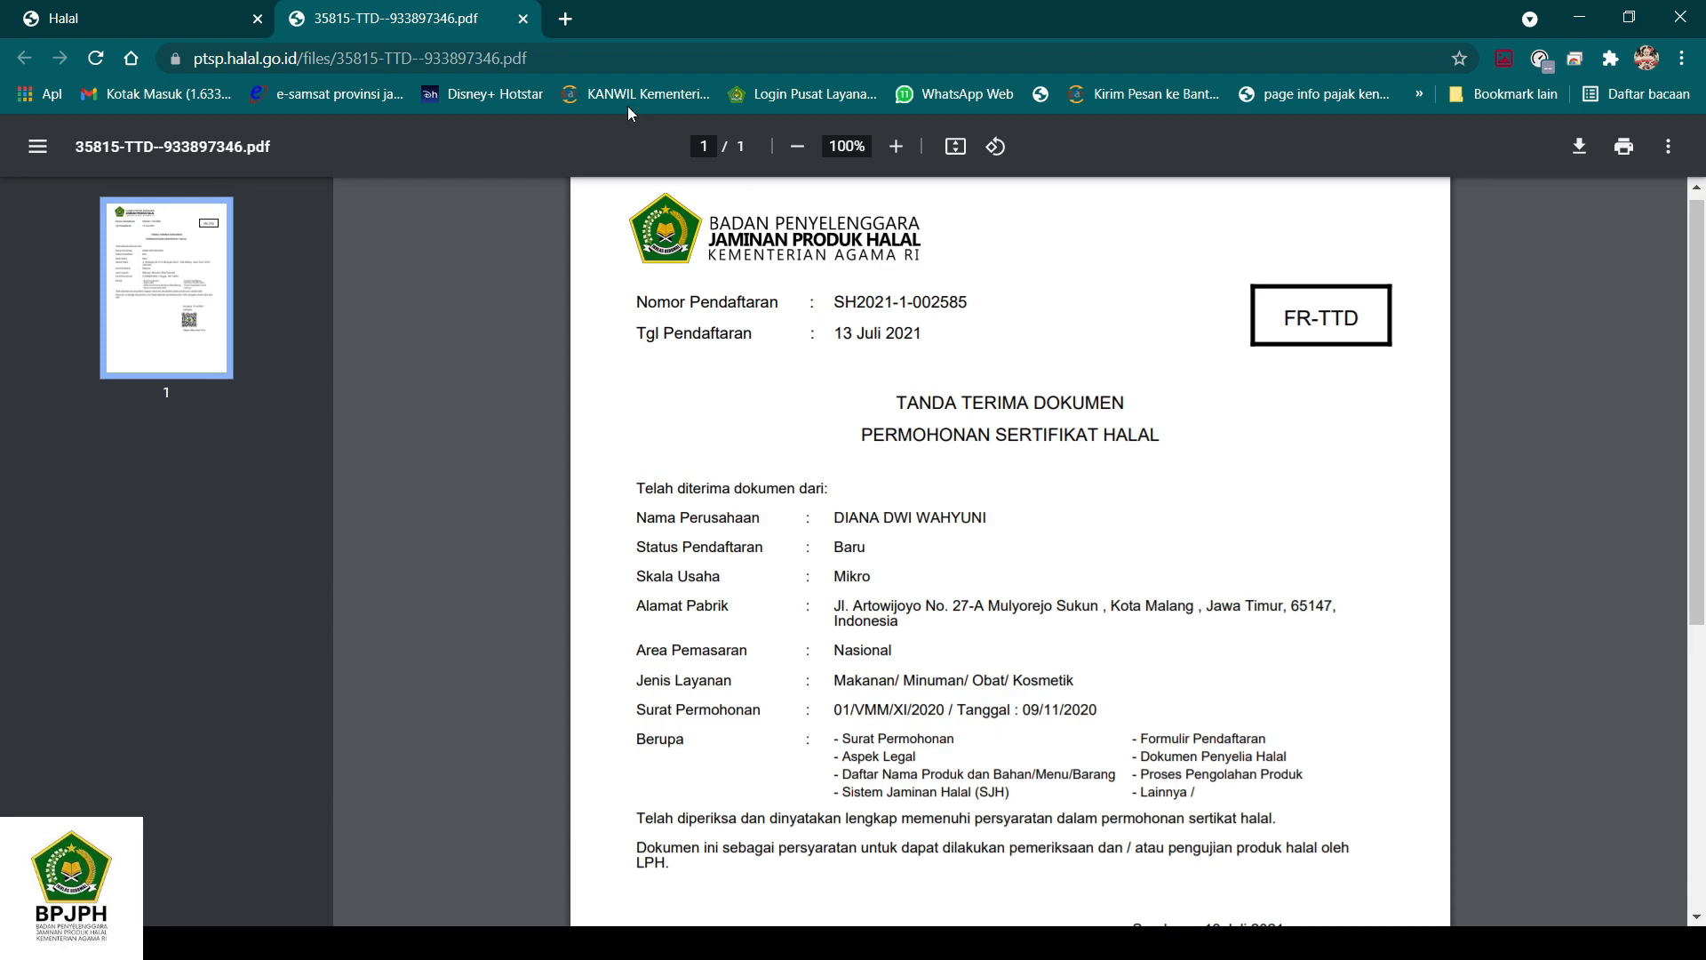
{"action": "left_click", "coordinate": [523, 18]}
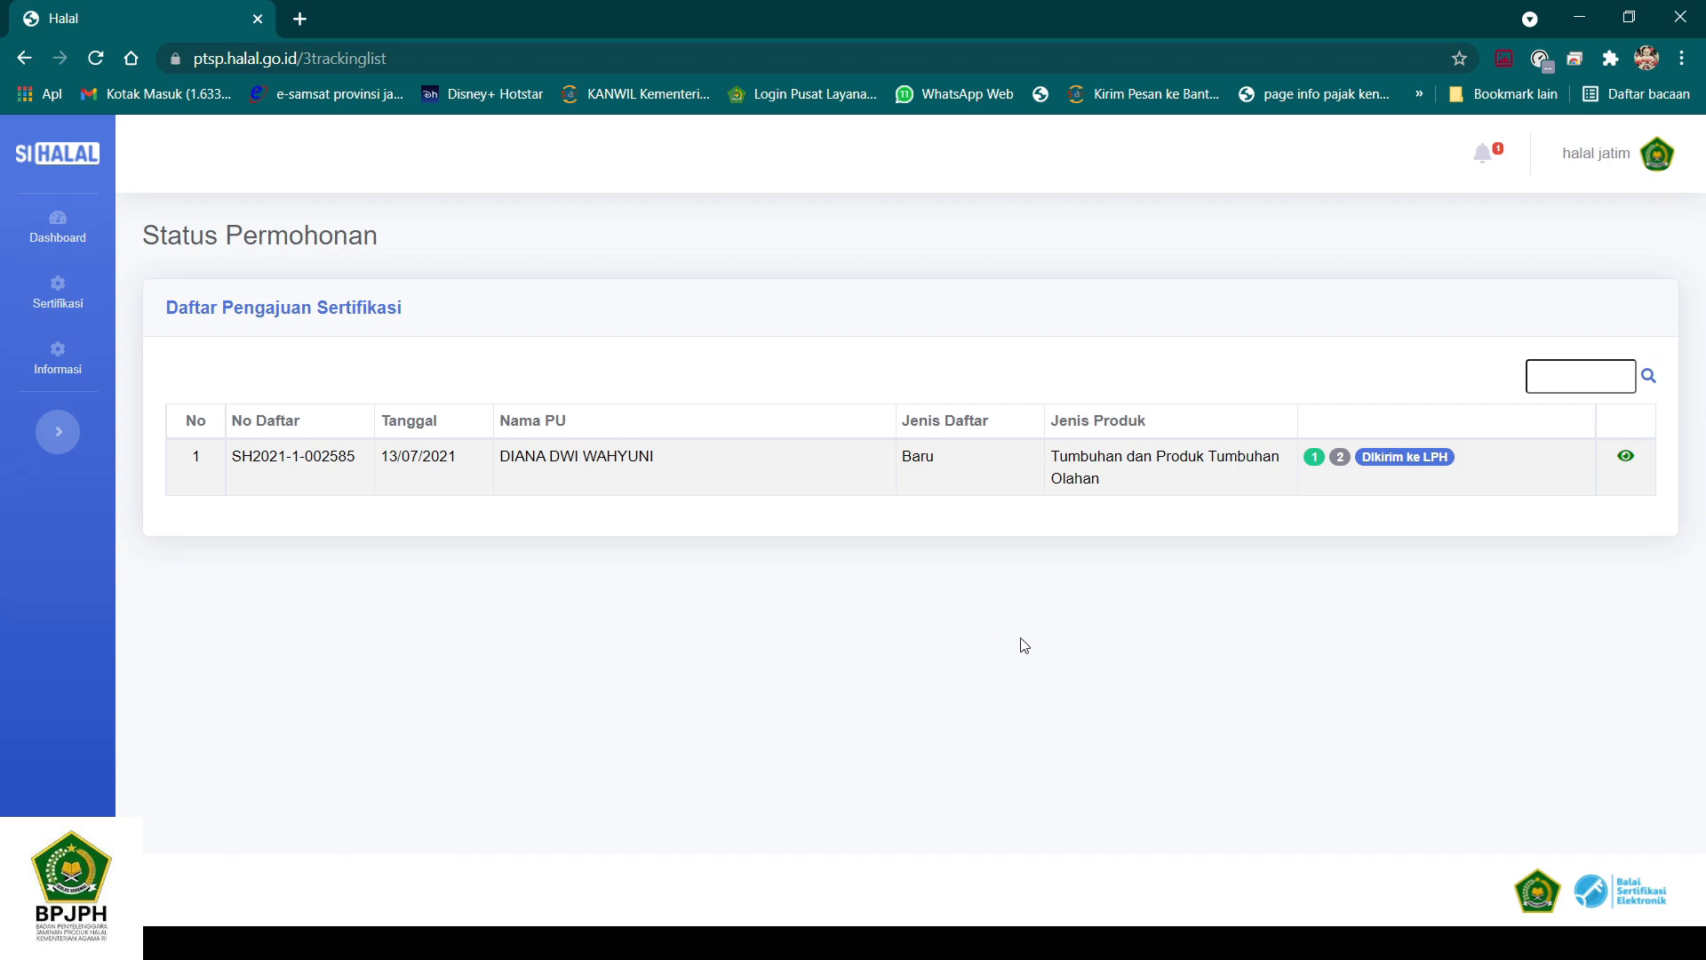
{"action": "left_click", "coordinate": [907, 846]}
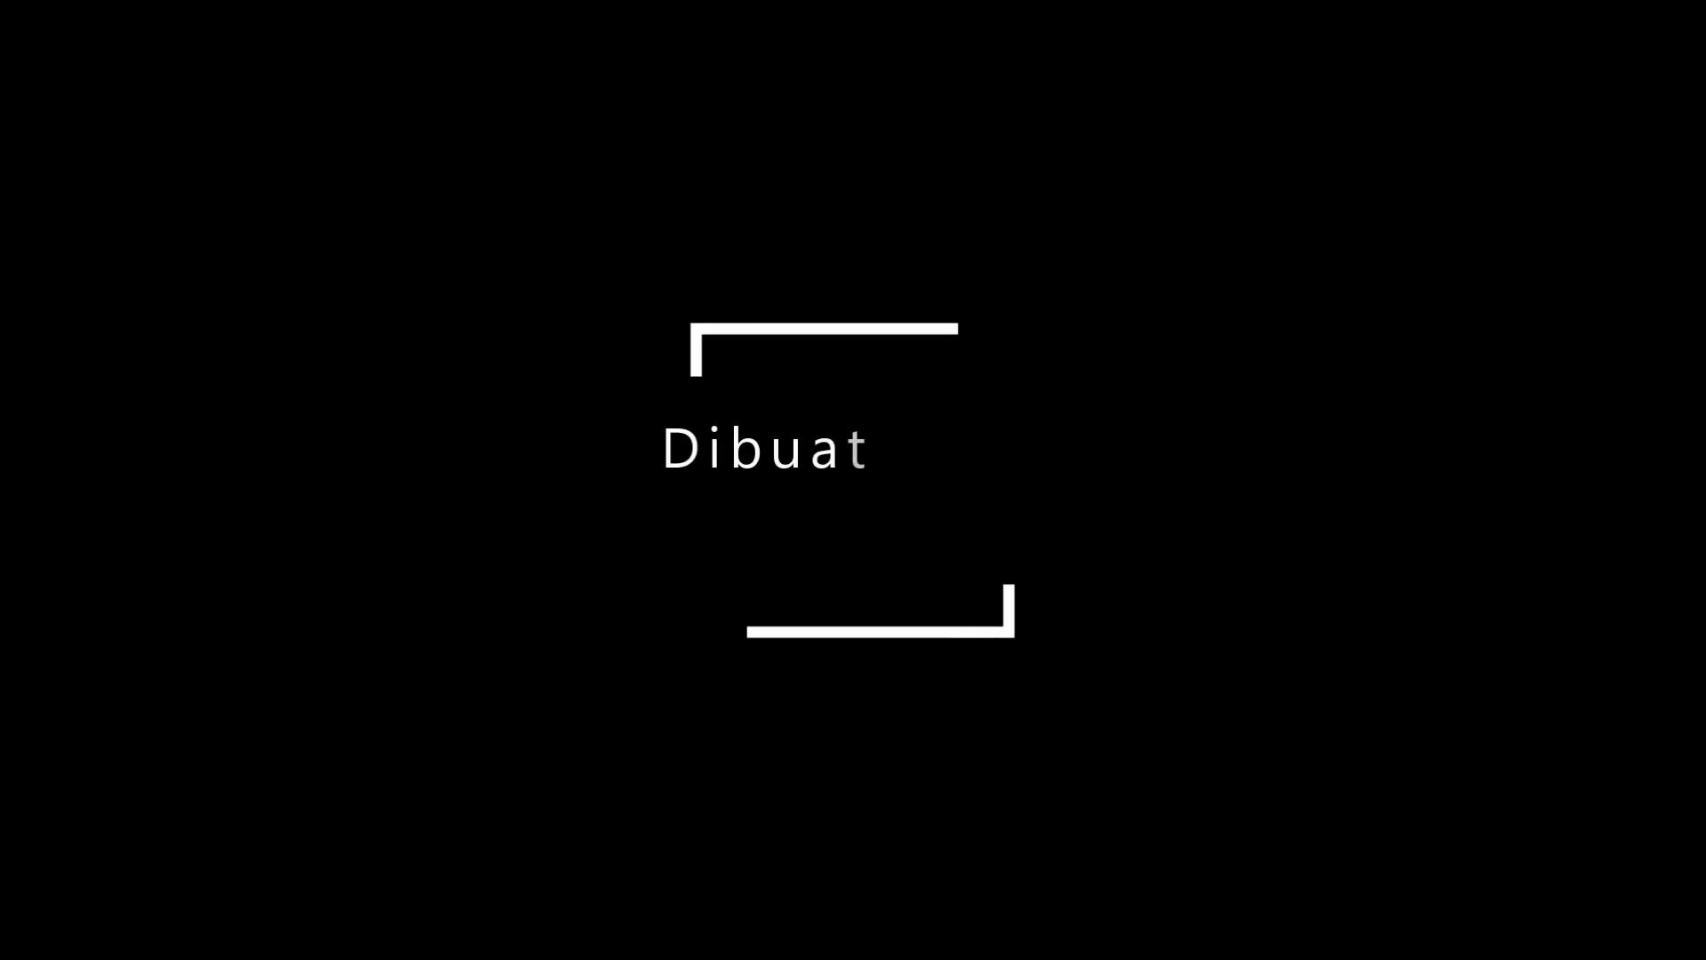